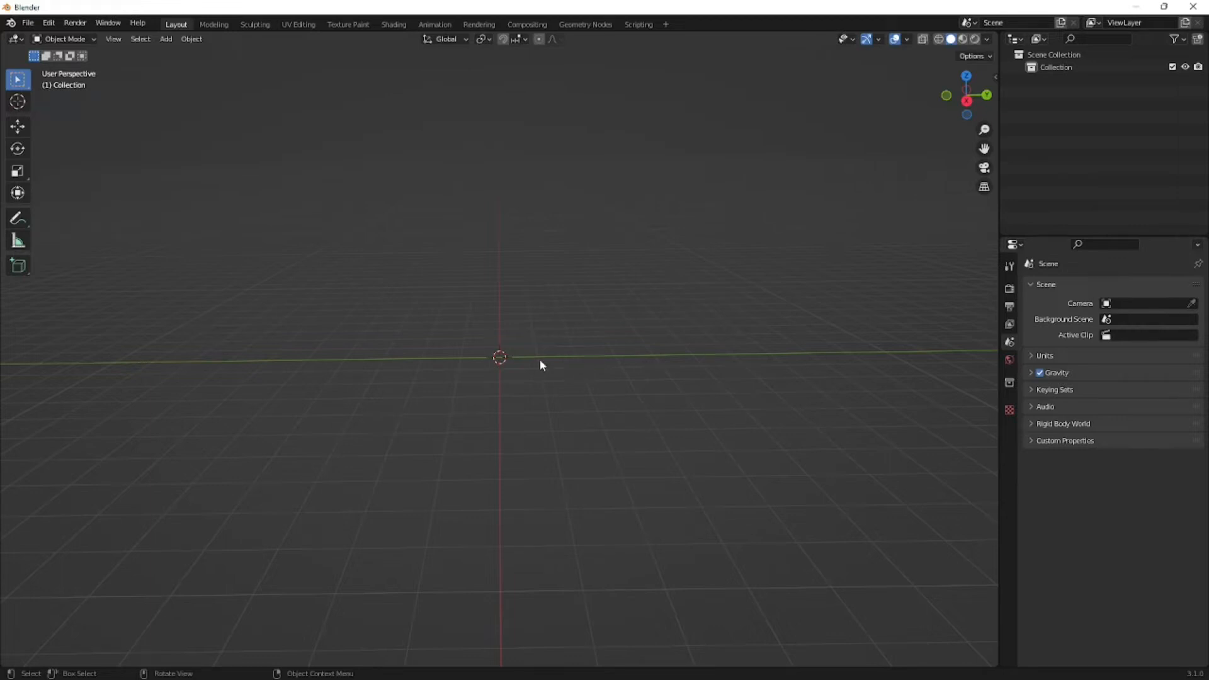
- Switch the viewport to the right orthographic view
middle_drag(494, 367, 544, 402)
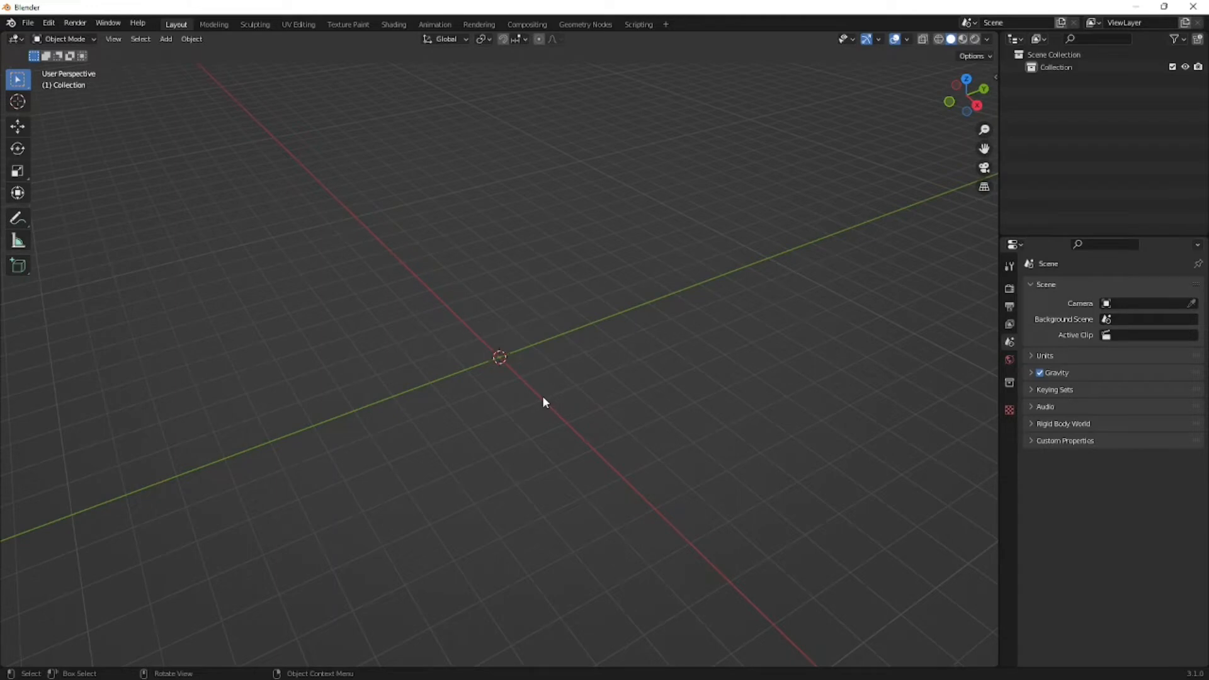
middle_drag(575, 467, 511, 405)
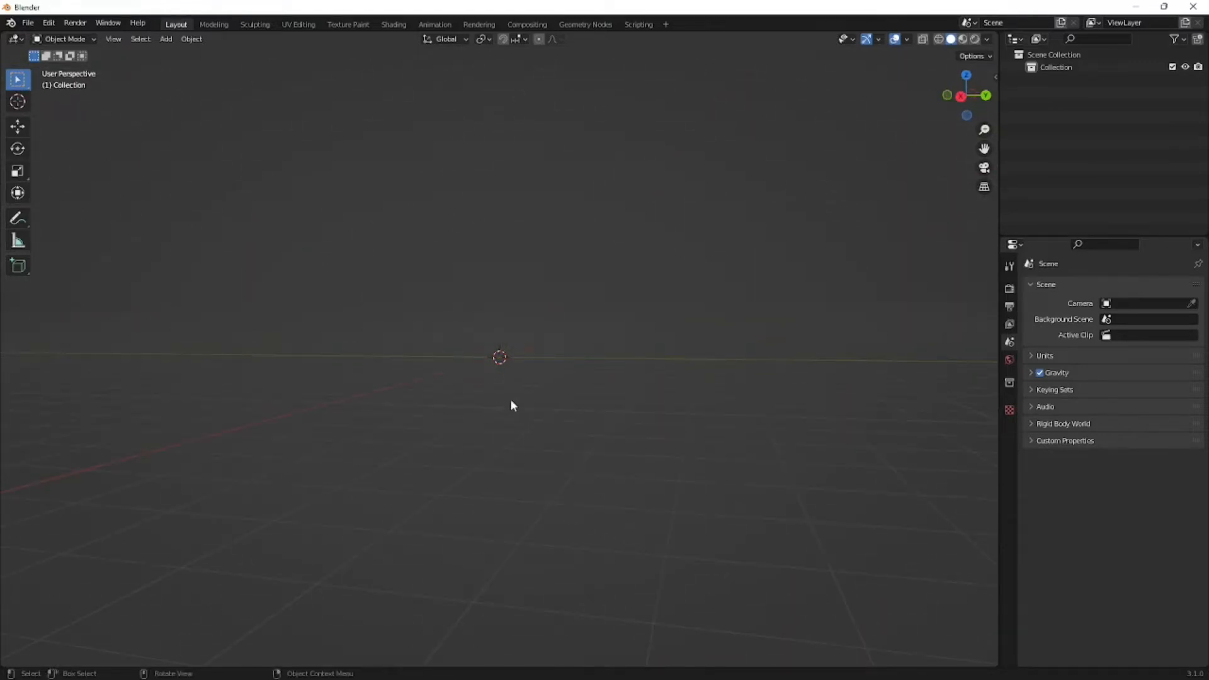
key(KP_3)
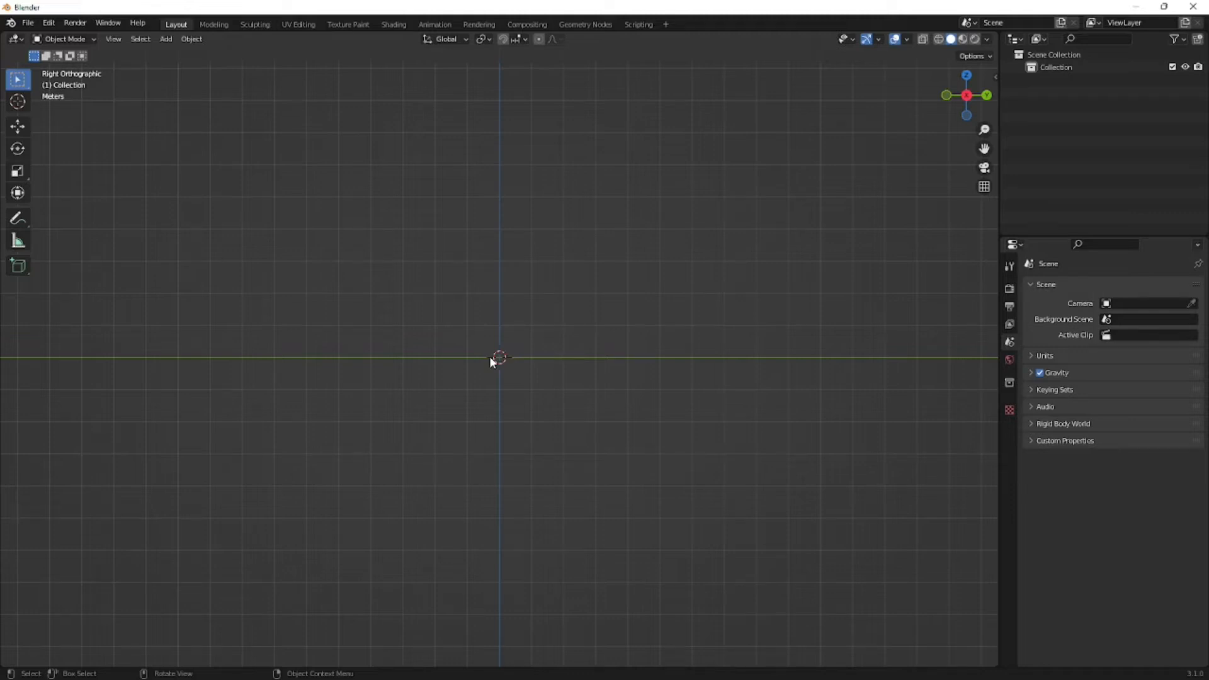
shift+middle_drag(497, 430, 520, 440)
key(shift+a)
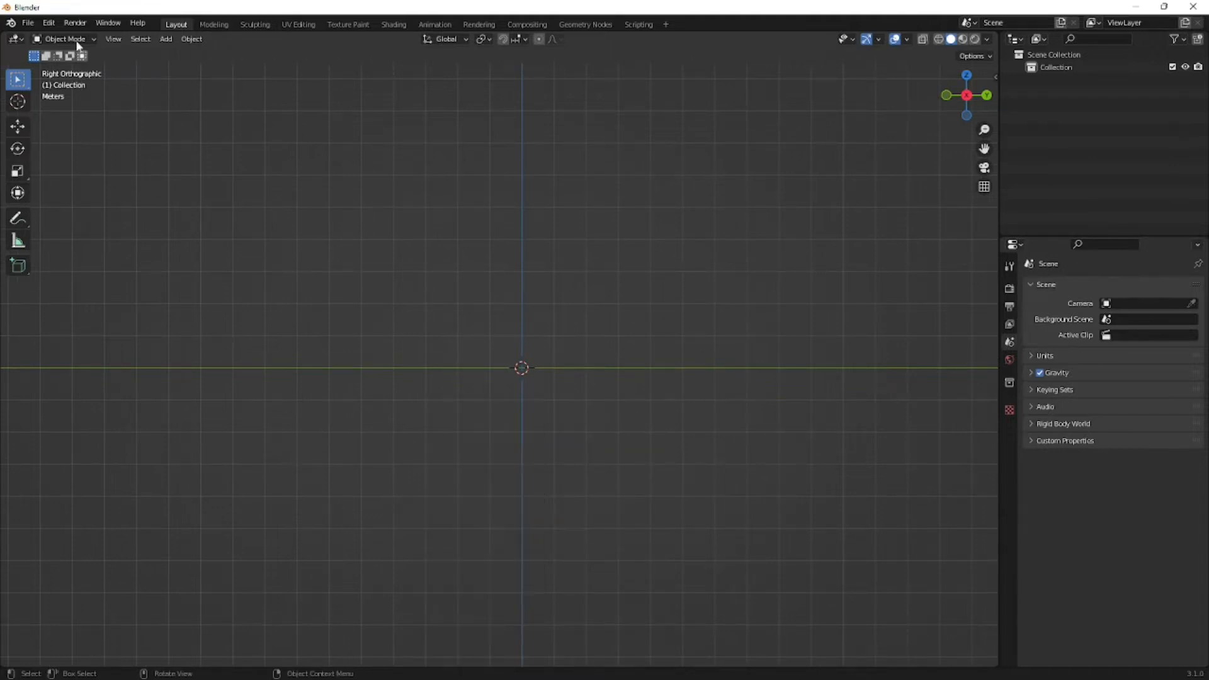
- Open the System settings of the Blender preferences
click(28, 22)
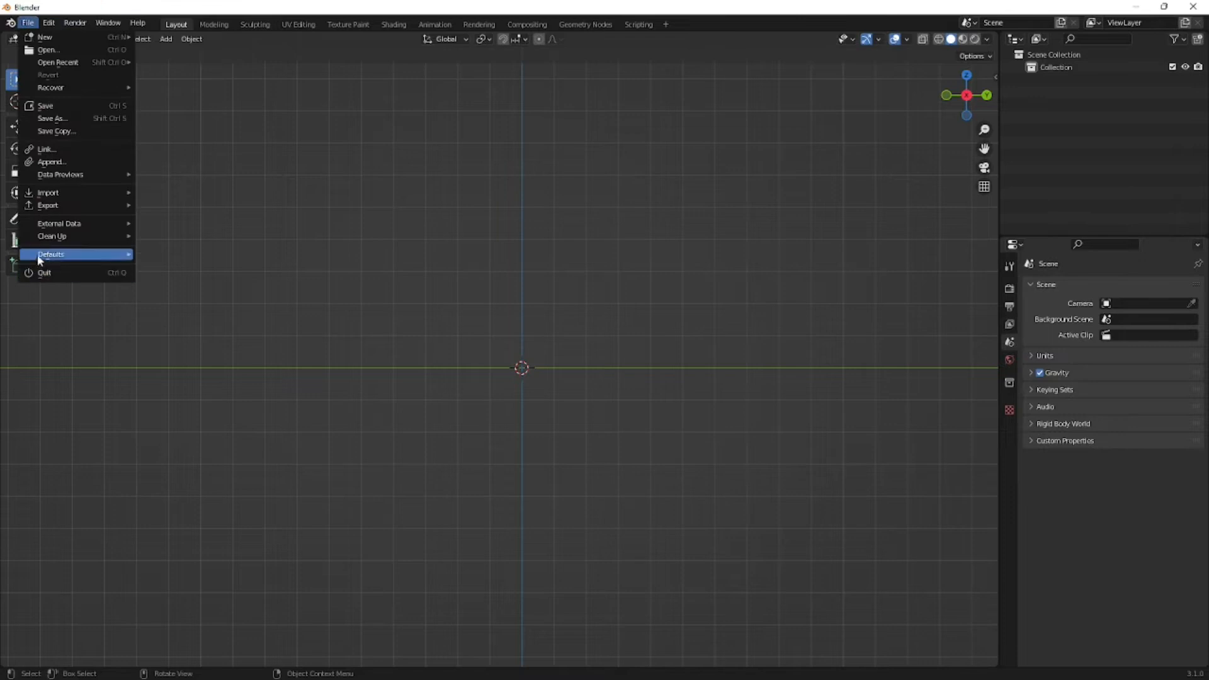
mouse_move(49, 23)
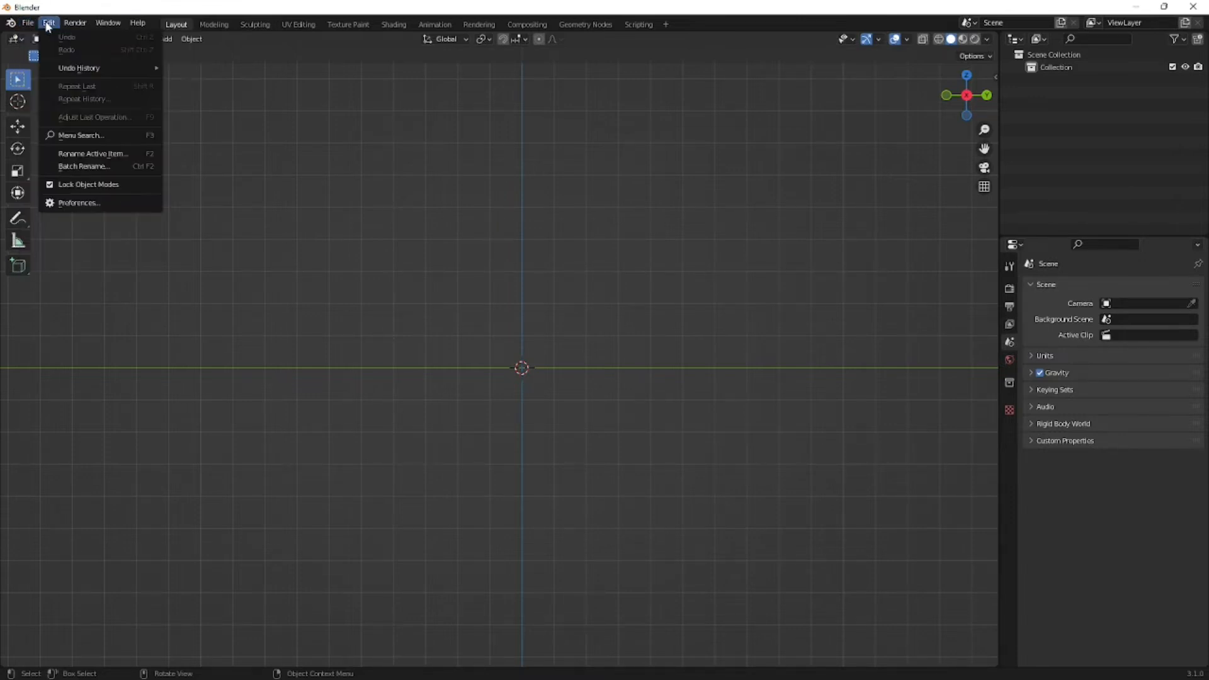
click(70, 202)
mouse_move(147, 26)
mouse_down()
mouse_move(319, 121)
mouse_move(388, 124)
mouse_up()
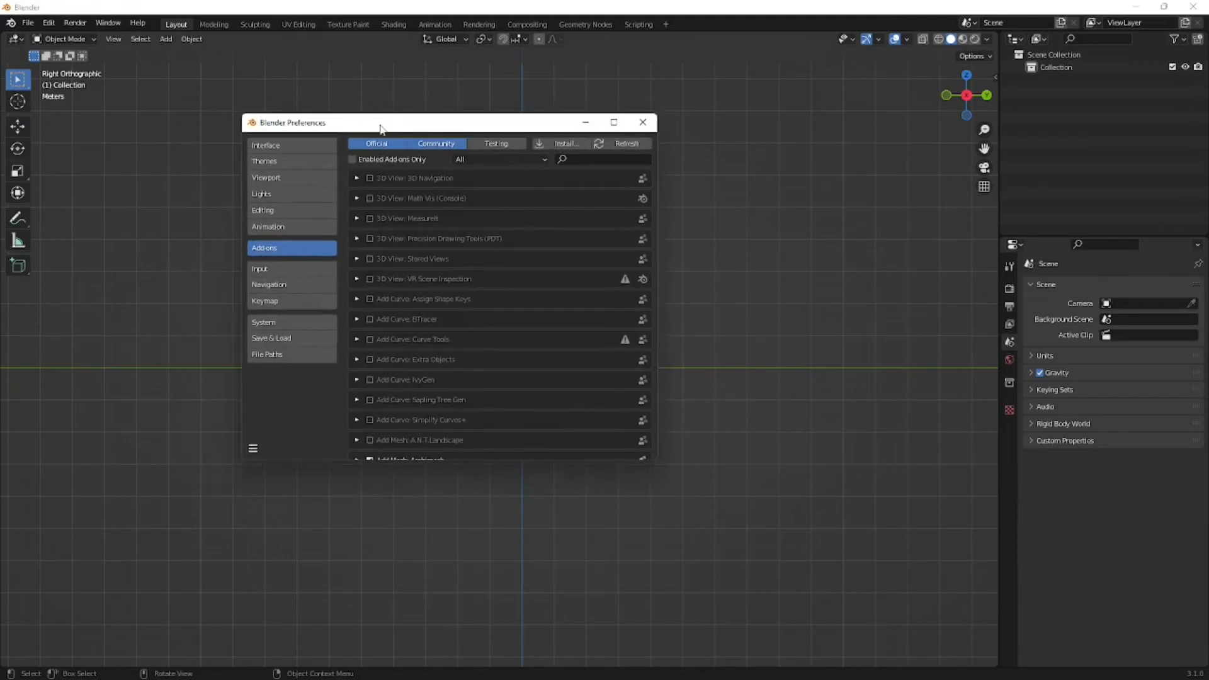
click(264, 321)
- Go through the CUDA, OptiX and HIP options of the Cycles render devices and select None
click(474, 161)
click(541, 158)
click(584, 161)
click(540, 161)
click(472, 161)
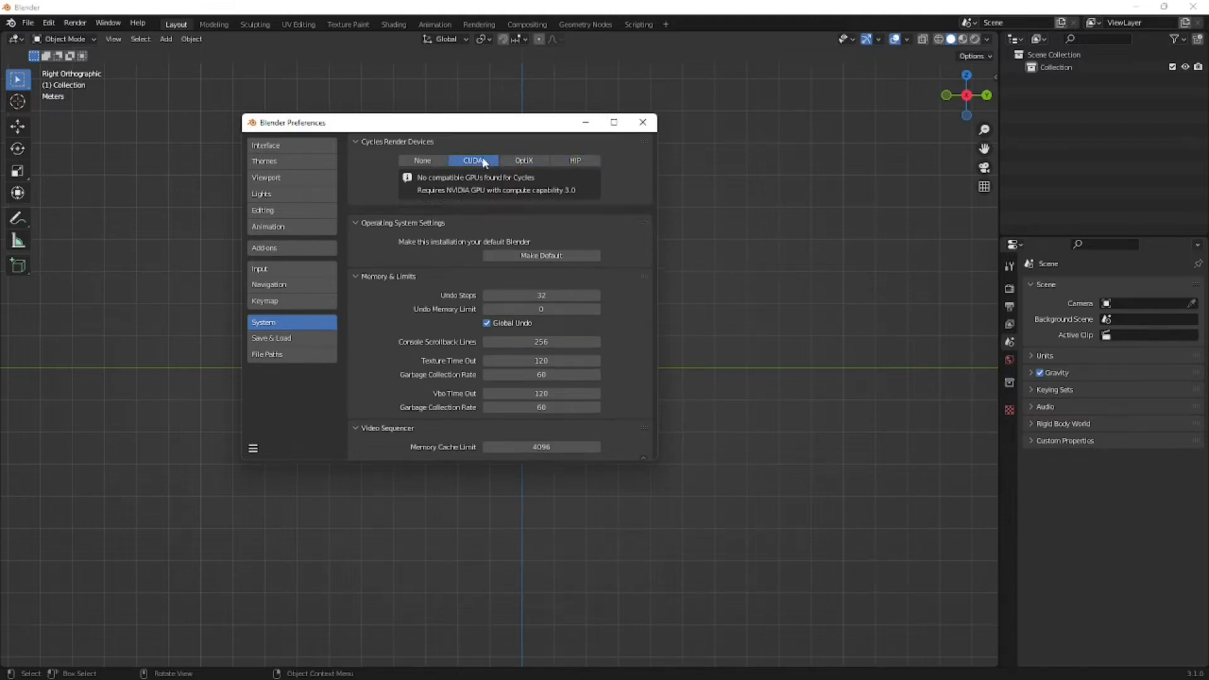
click(440, 161)
click(479, 160)
click(541, 160)
click(573, 161)
click(526, 161)
click(472, 161)
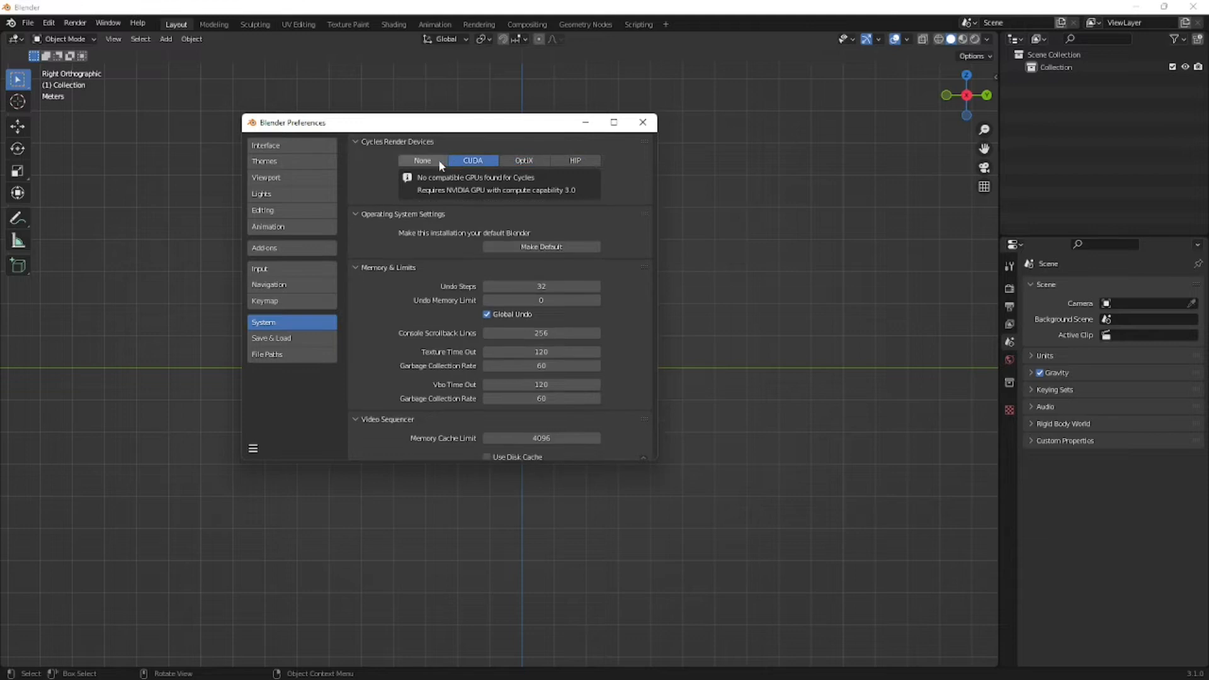
click(439, 161)
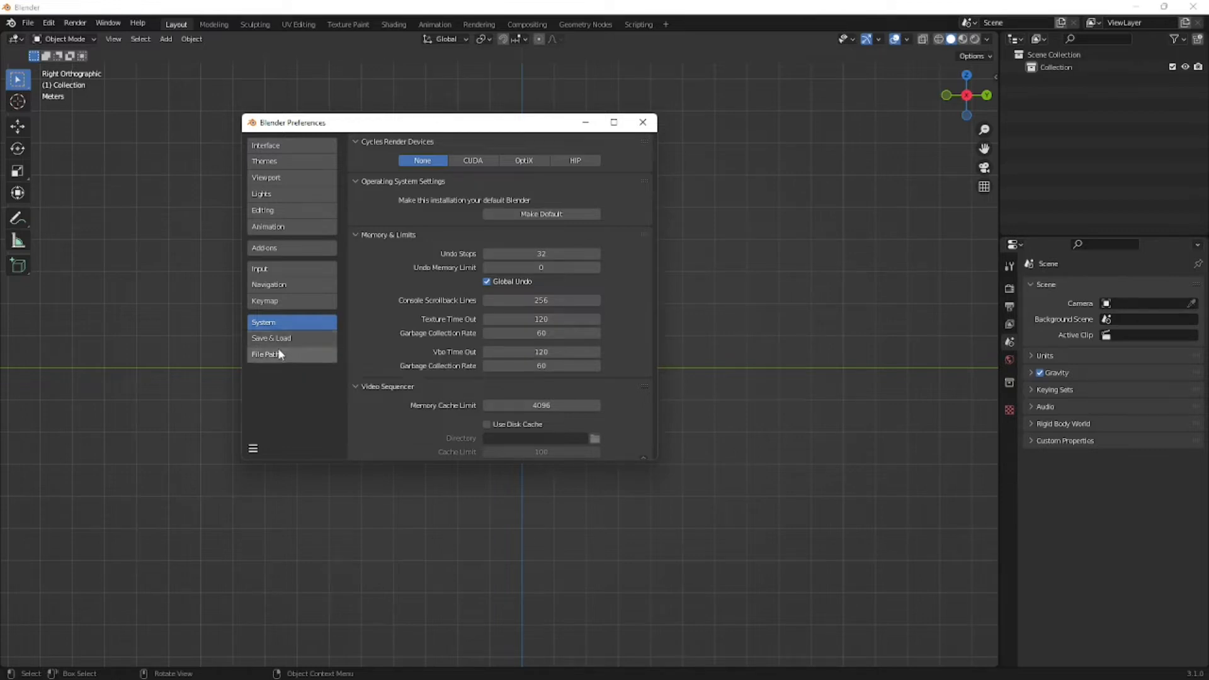
- Search the add-ons in the preferences for "scre"
click(265, 248)
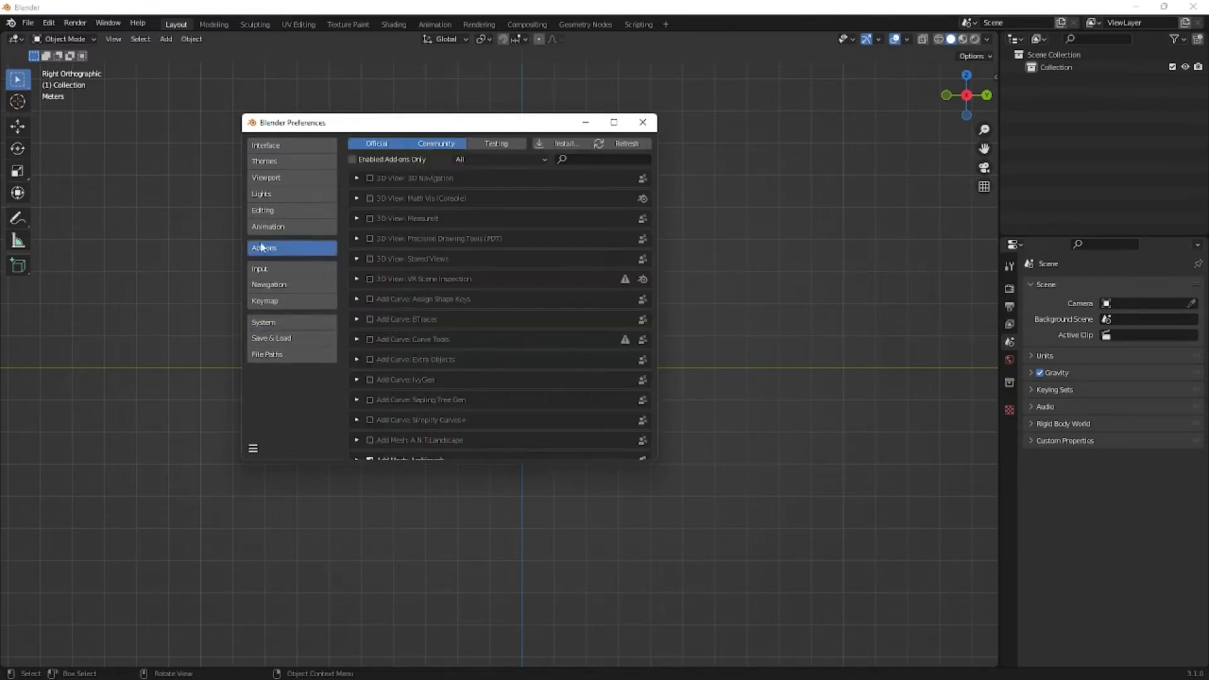
text(scre)
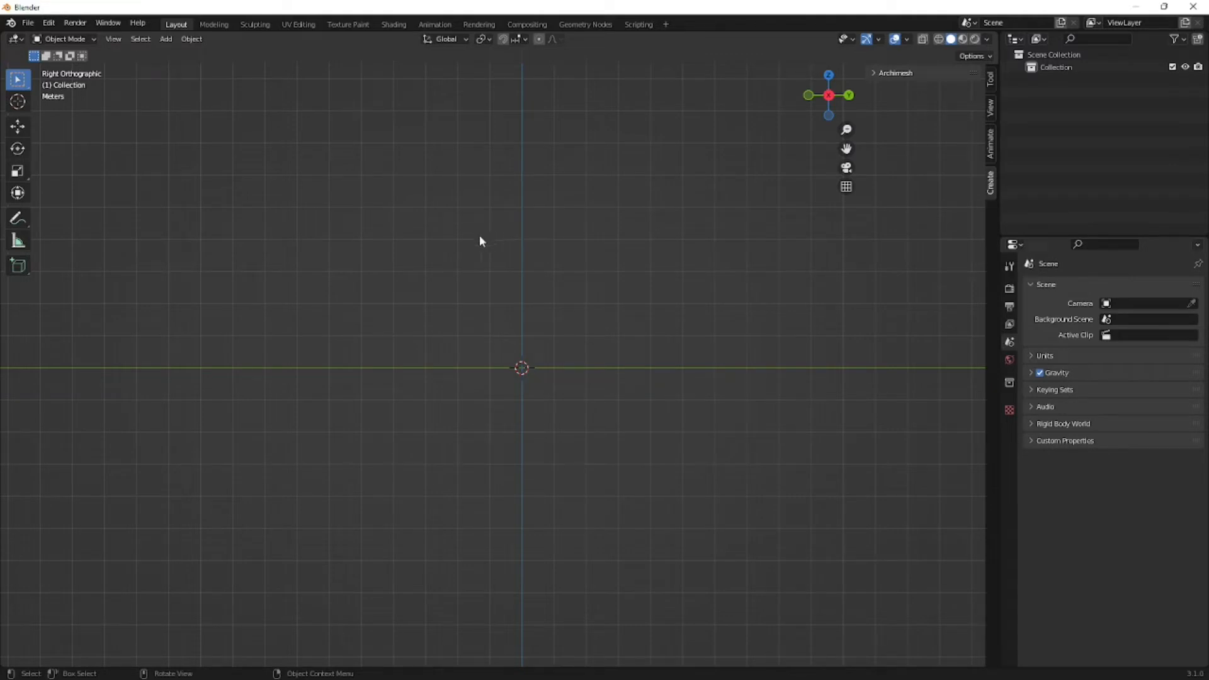
key(n)
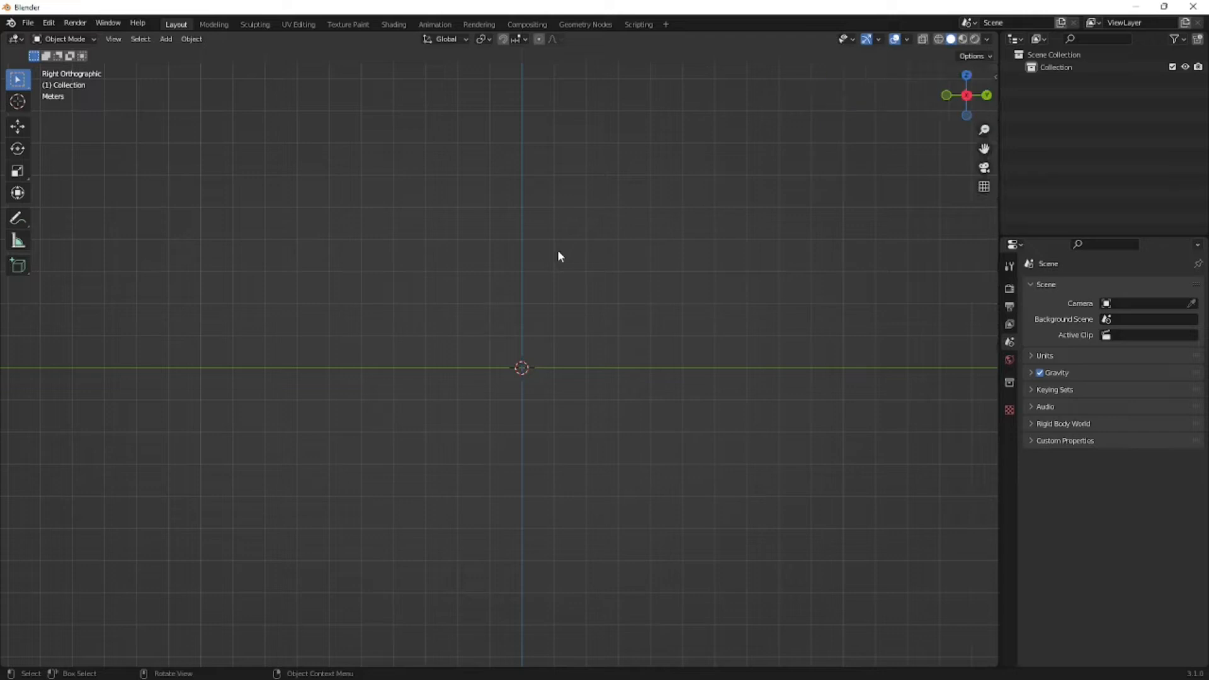
right_click(547, 262)
- Add the raptor side-view image regular.jpg as a reference image and enable its opacity option
key(shift+a)
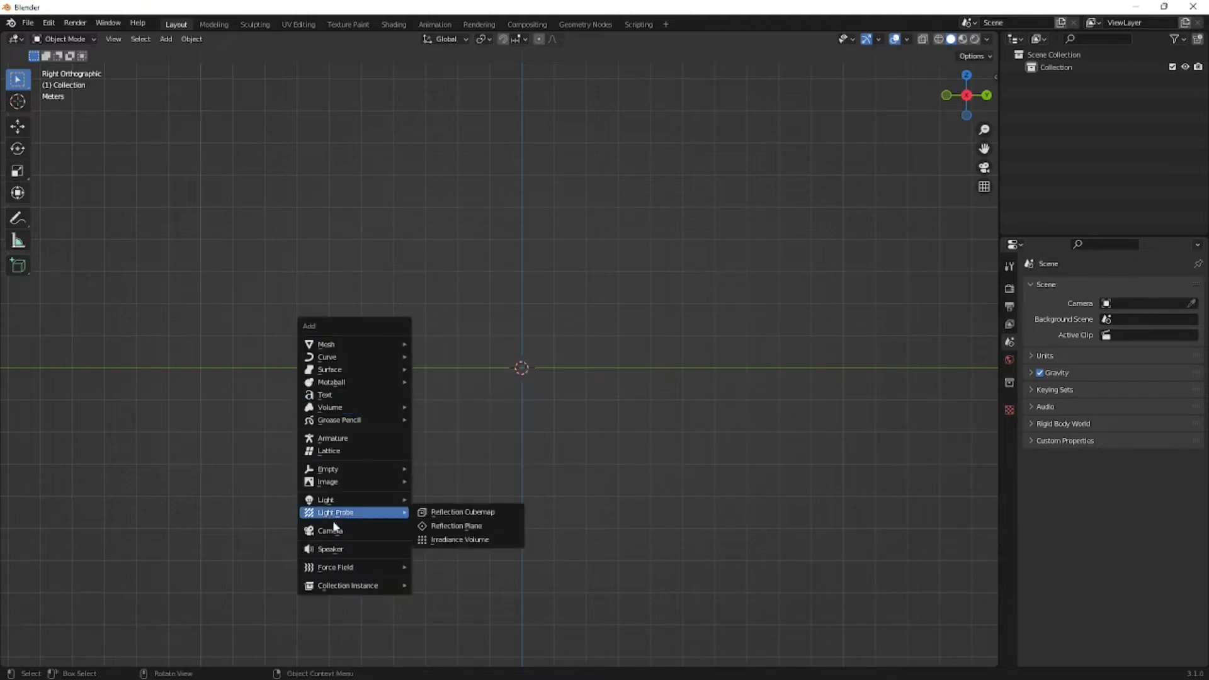
mouse_move(334, 482)
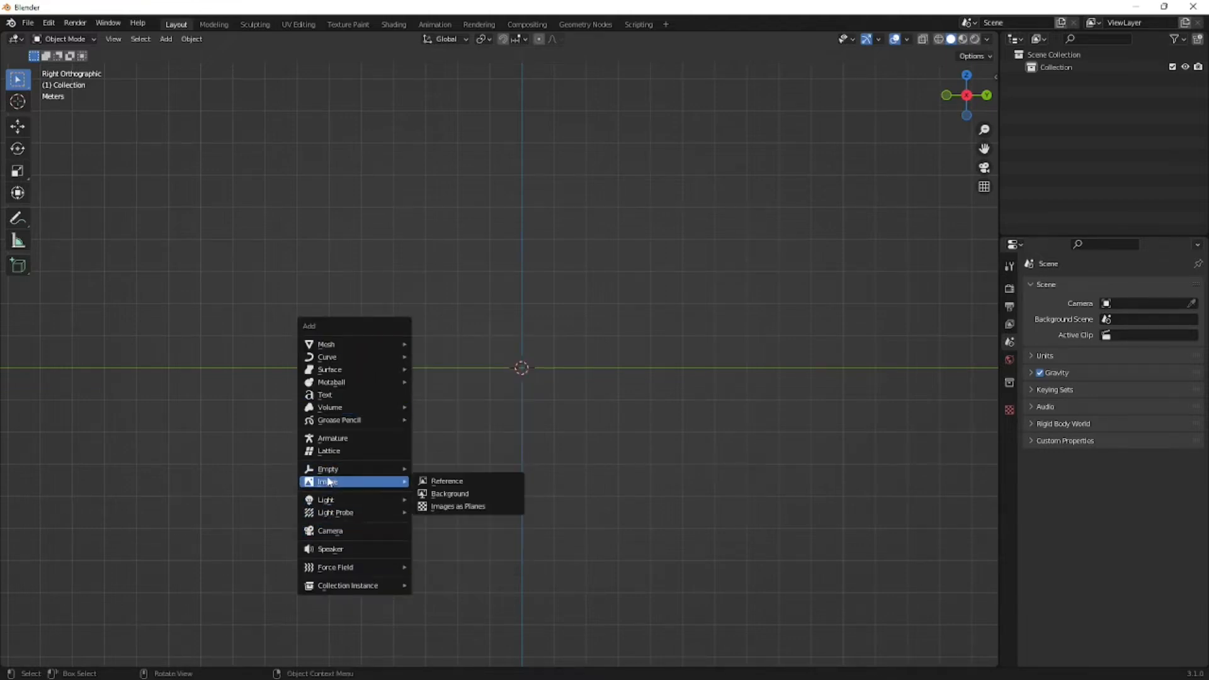
click(446, 483)
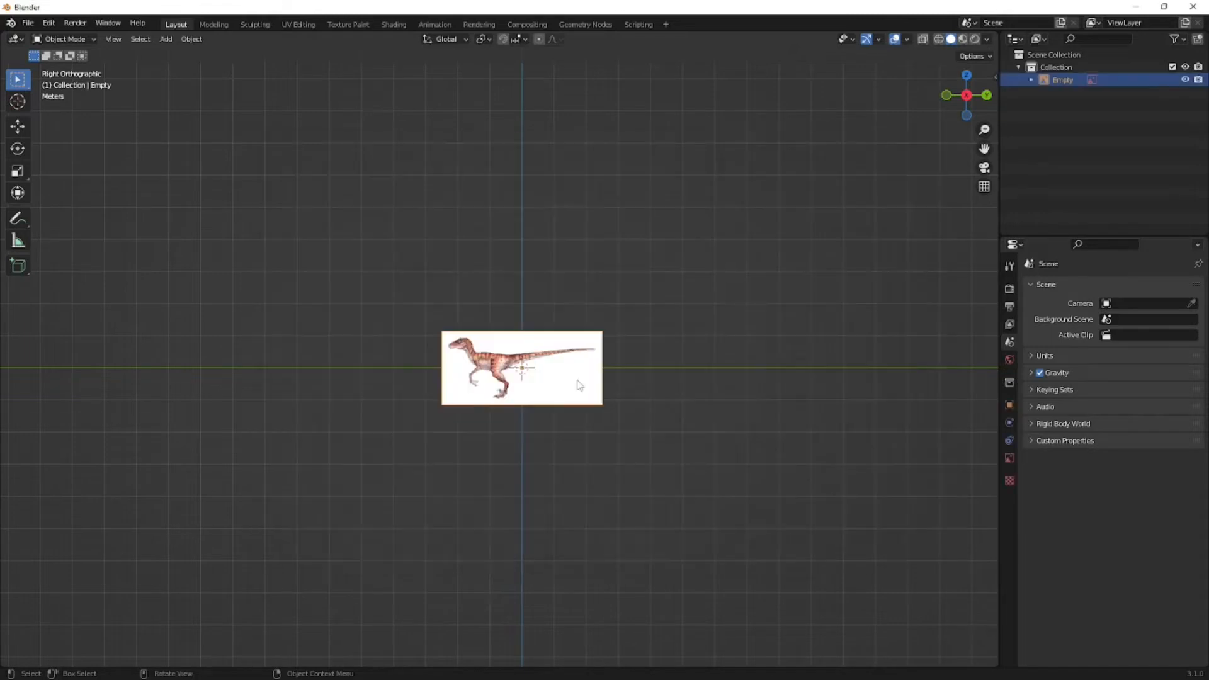
scroll(570, 382, up, 7)
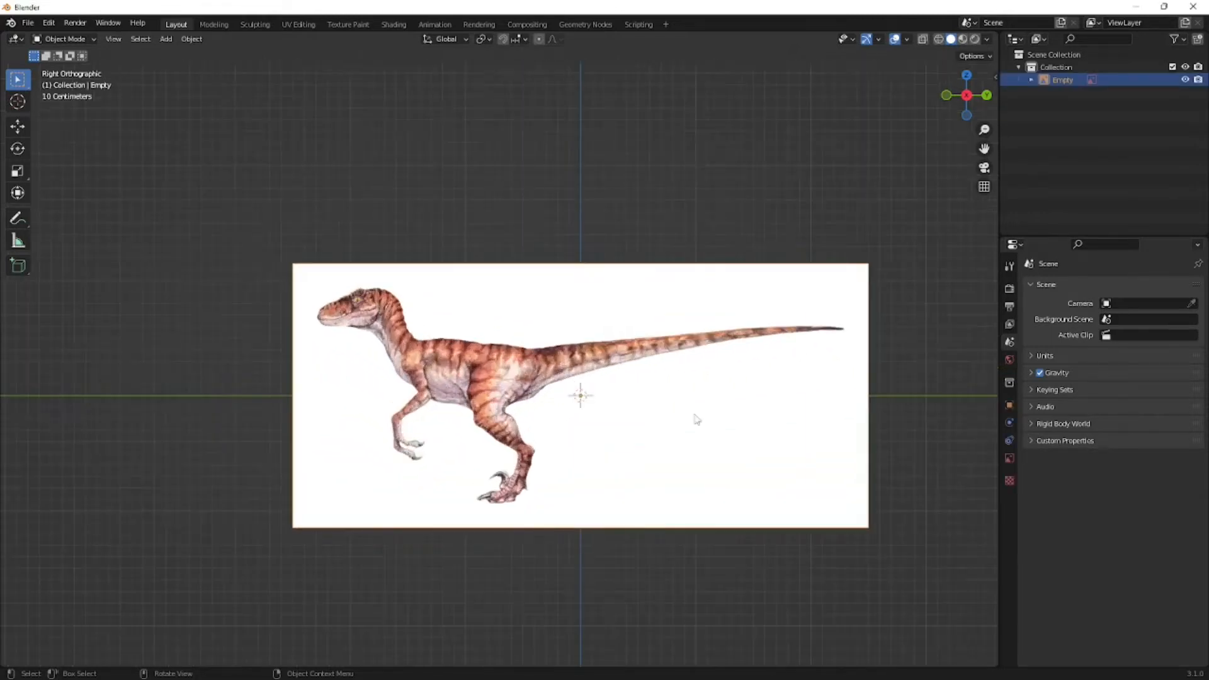
click(1009, 459)
click(1099, 434)
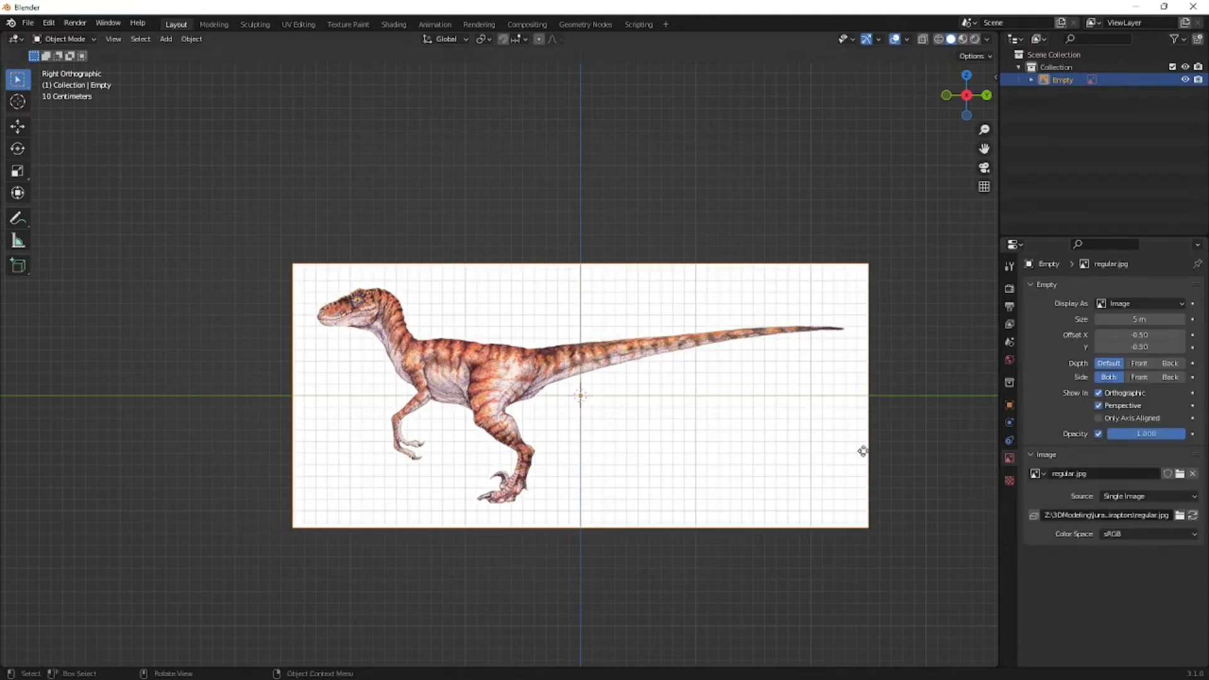
- Move the reference image up about 0.9 m along Z and about 0.7 m along Y, so the raptor's feet stand at the origin
scroll(735, 454, down, 1)
scroll(736, 451, up, 2)
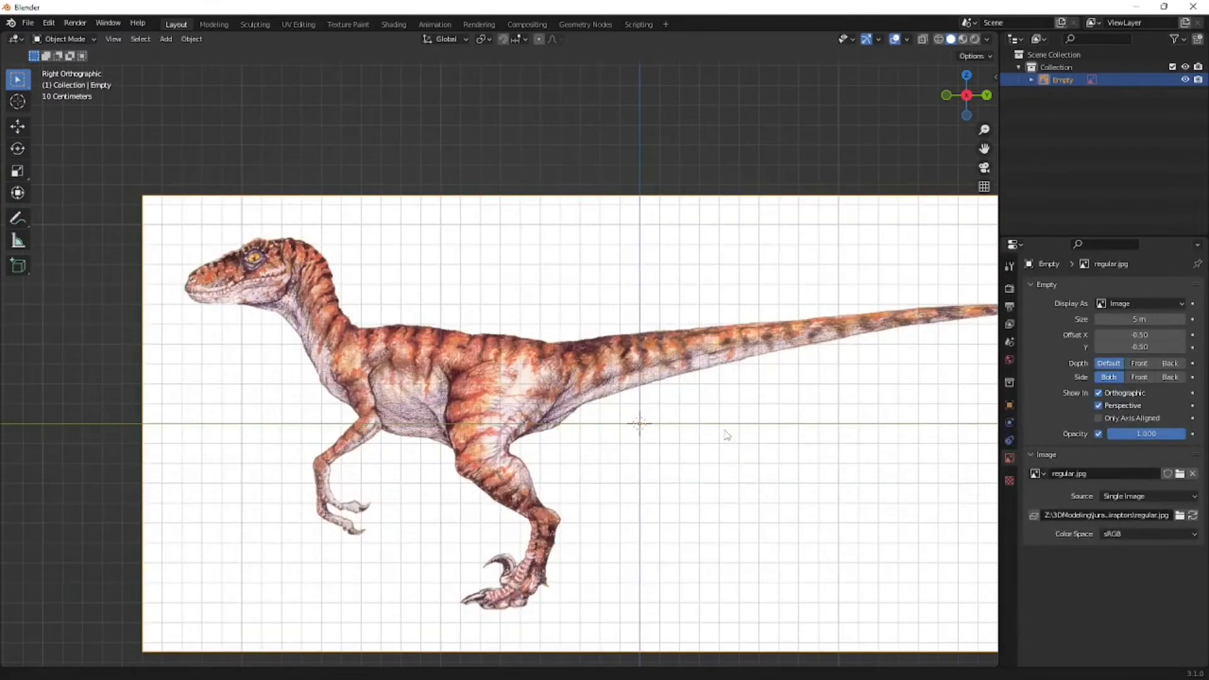
shift+middle_drag(735, 450, 674, 400)
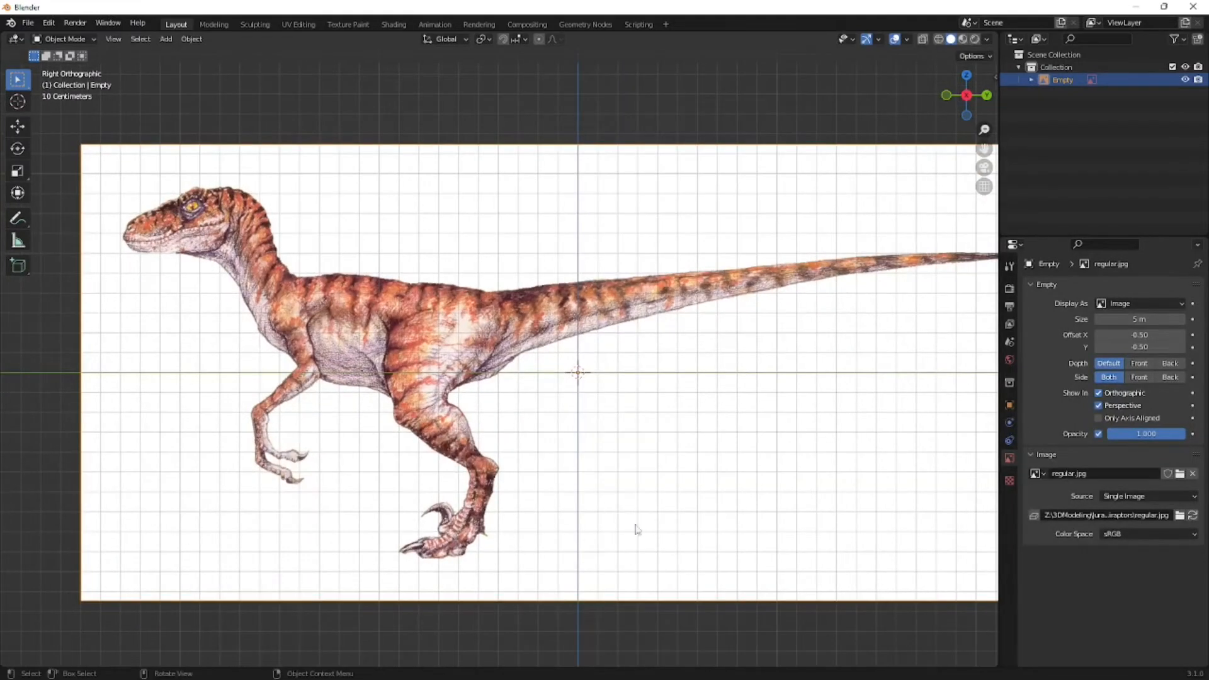
key(g)
key(z)
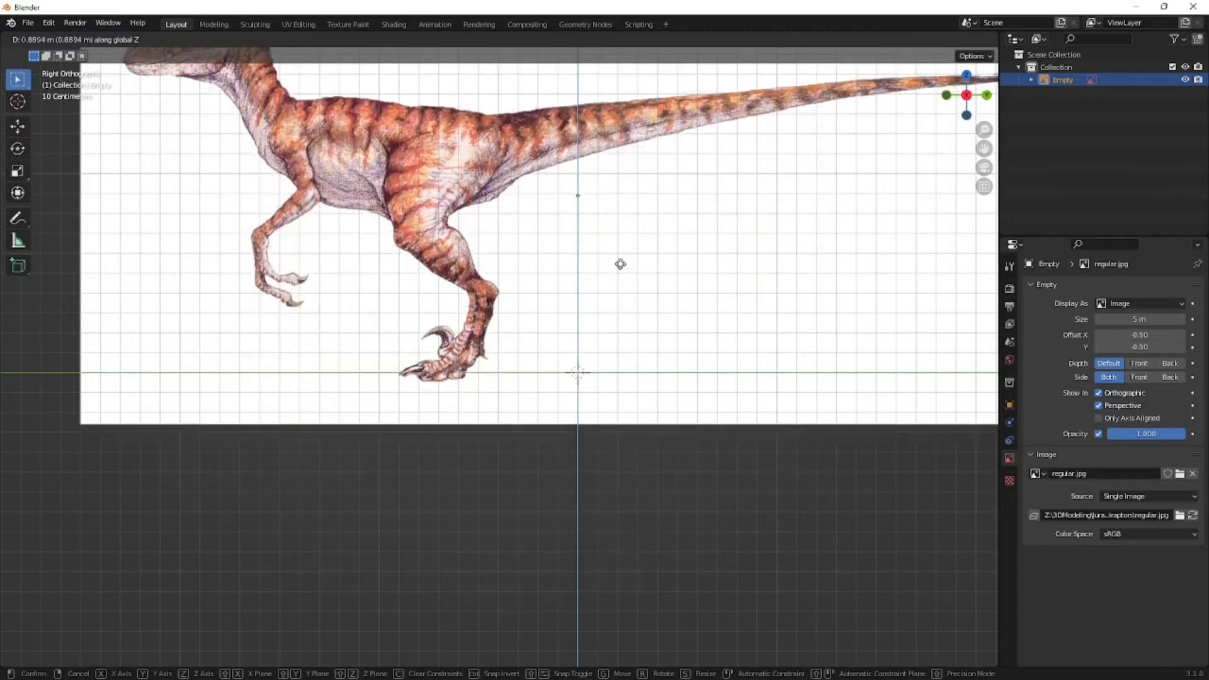
click(621, 260)
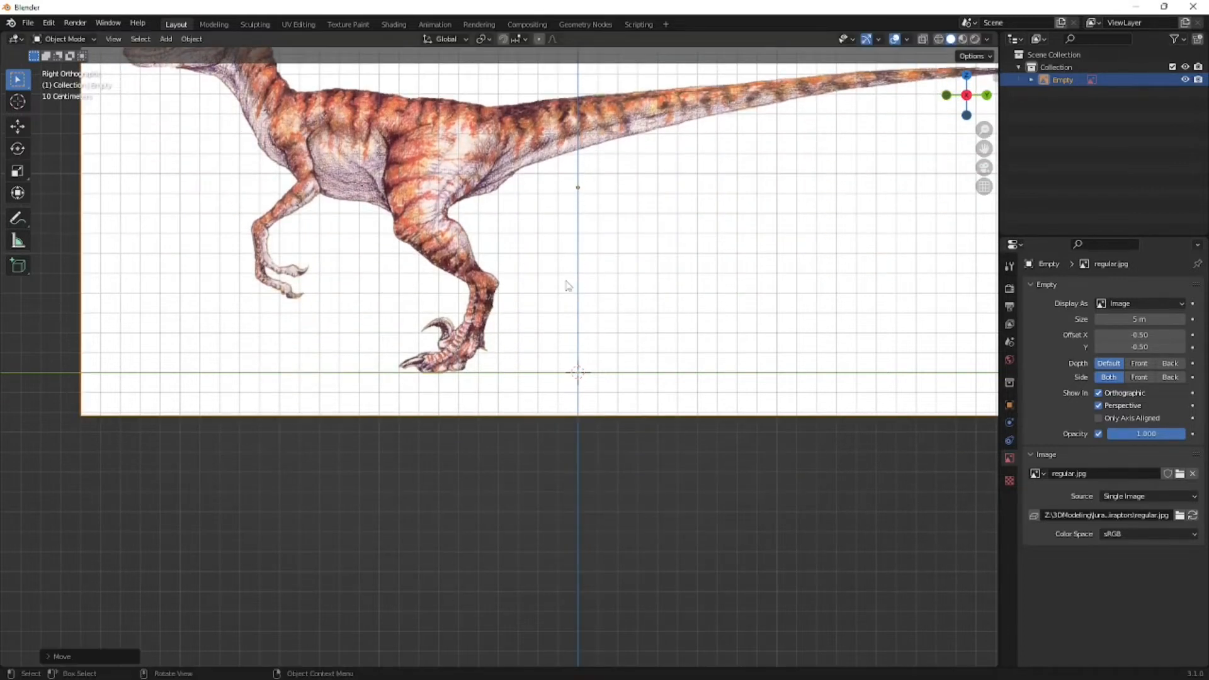
key(g)
key(y)
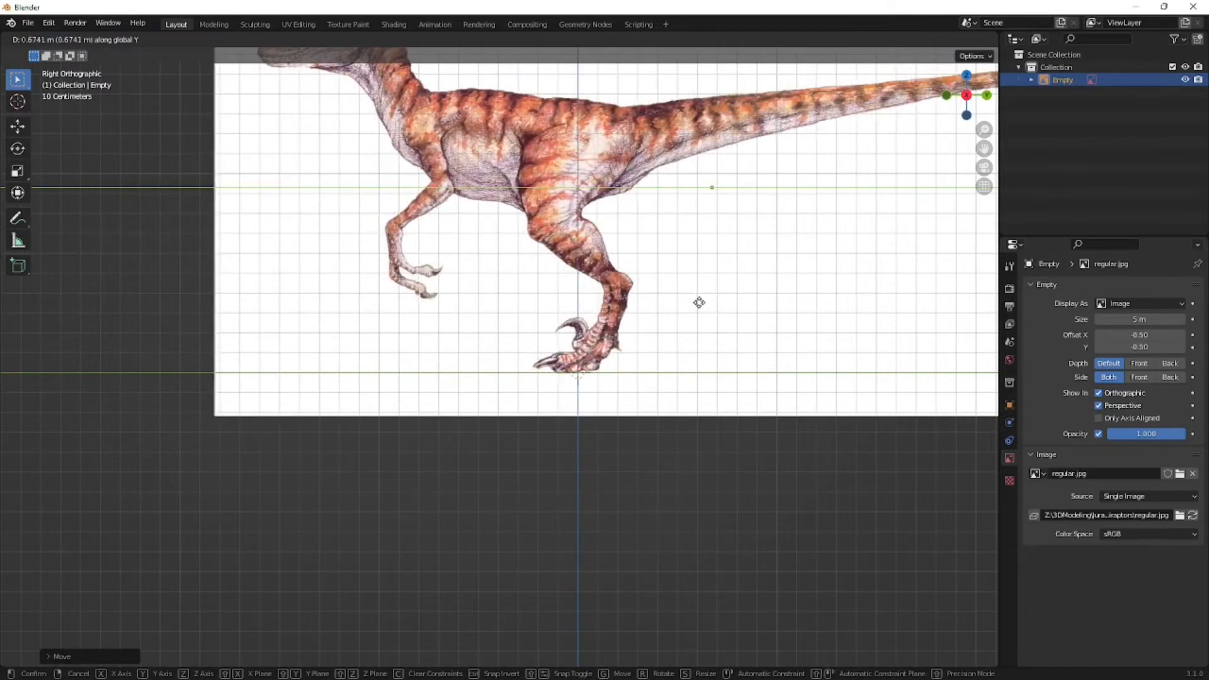
click(703, 304)
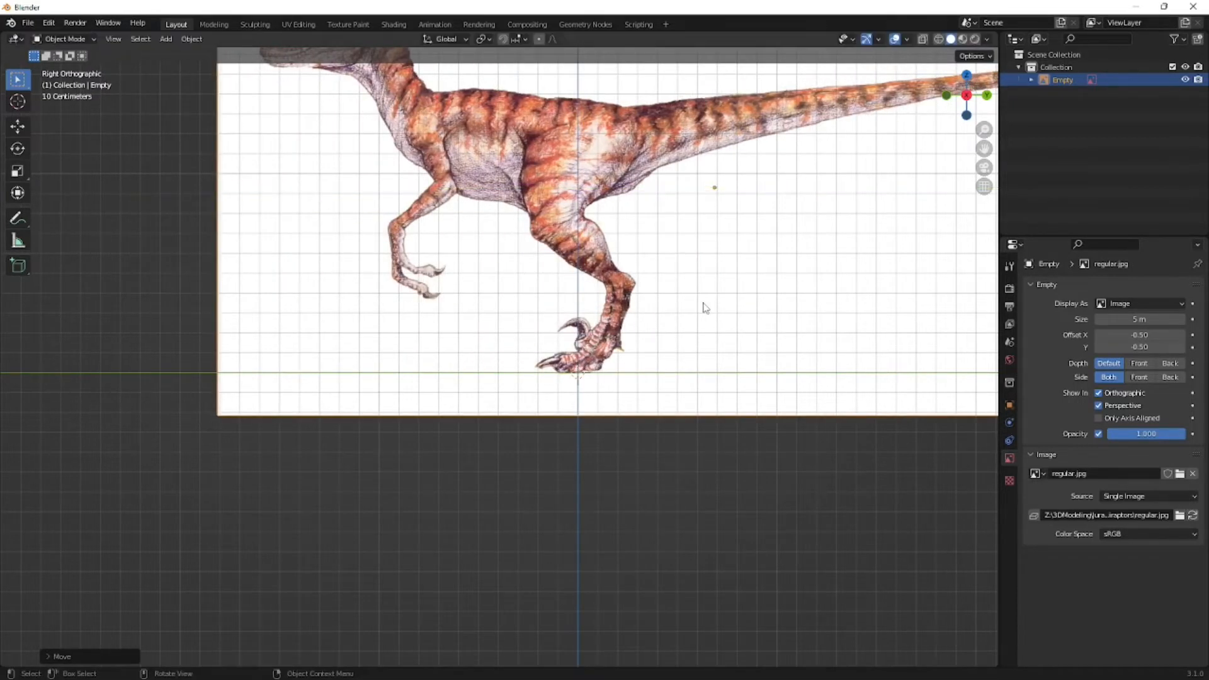
- Move the reference image well behind the origin along negative X and return to the right orthographic view
scroll(647, 328, down, 4)
middle_drag(647, 328, 666, 355)
key(g)
key(x)
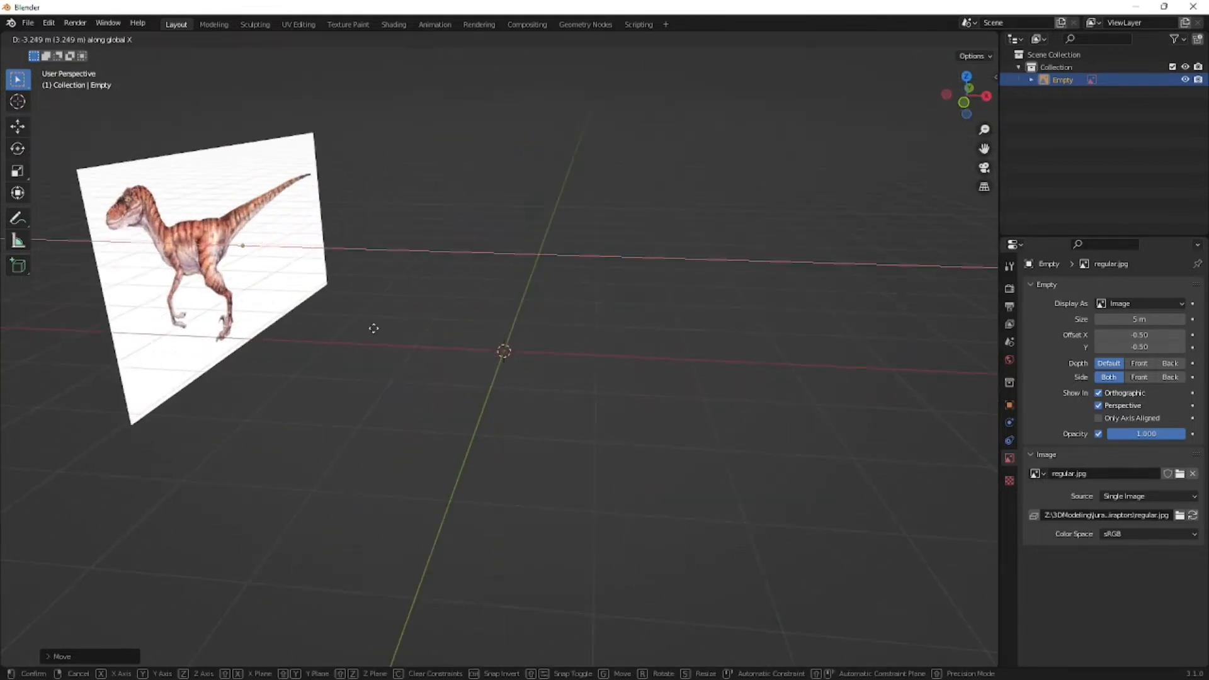
click(189, 310)
key(KP_3)
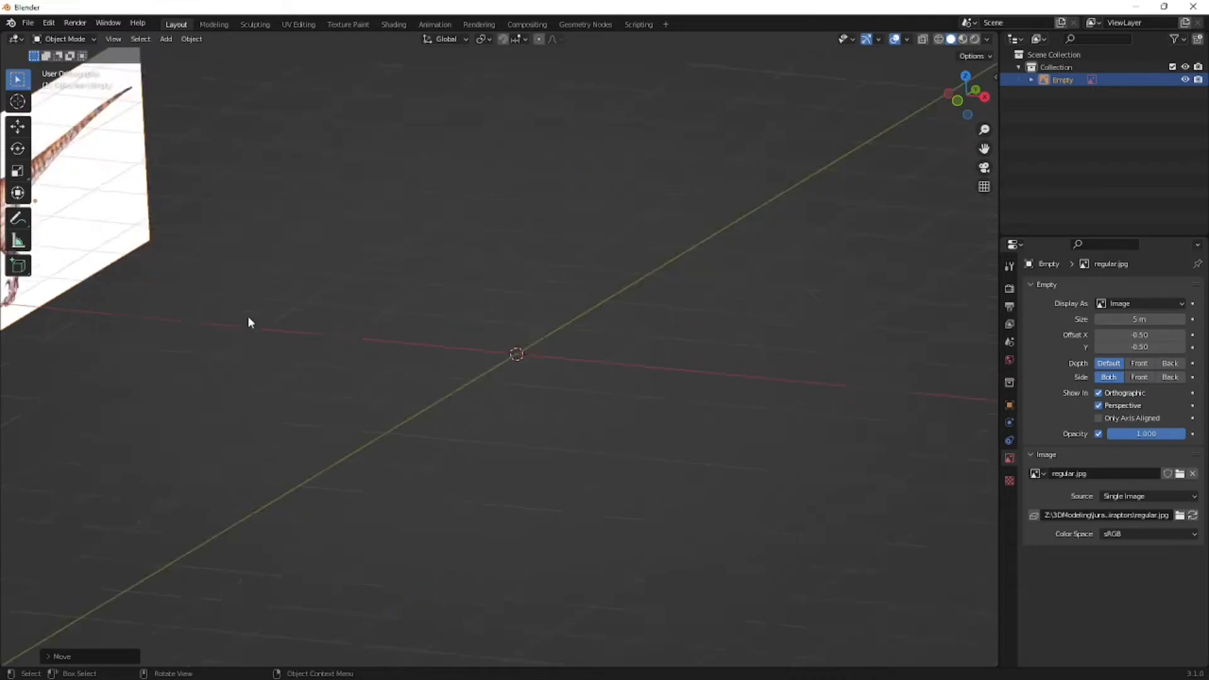
click(306, 279)
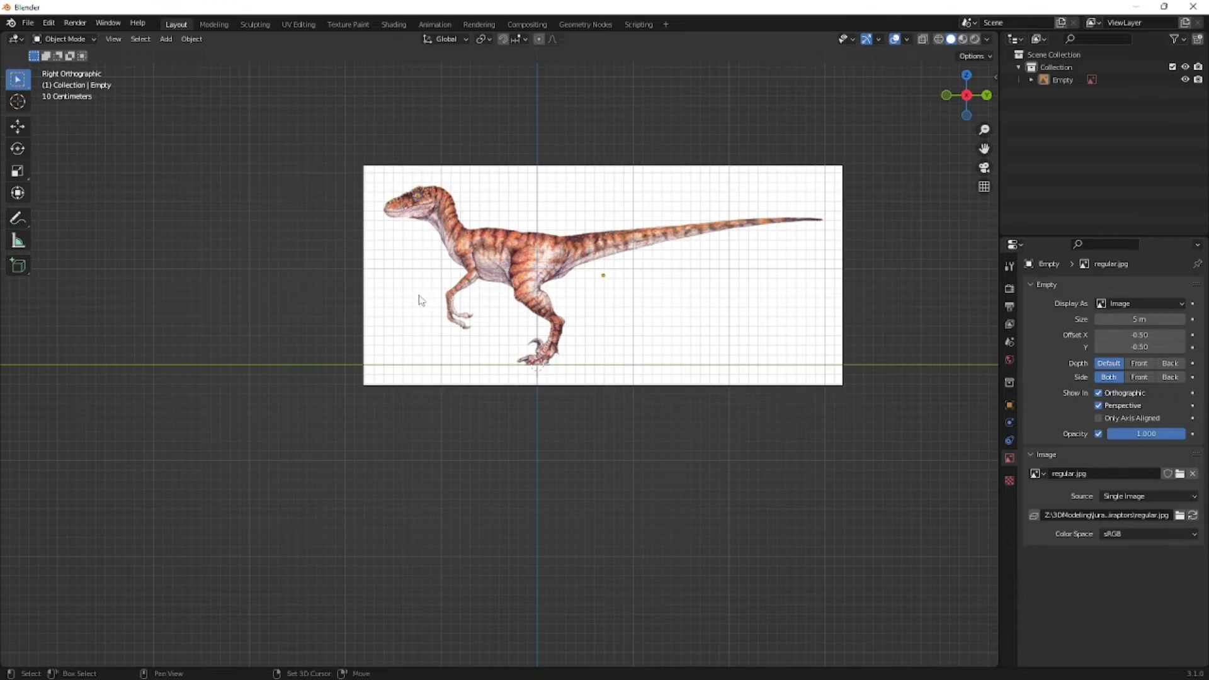
- Add a cube mesh at the origin
key(shift+a)
mouse_move(402, 157)
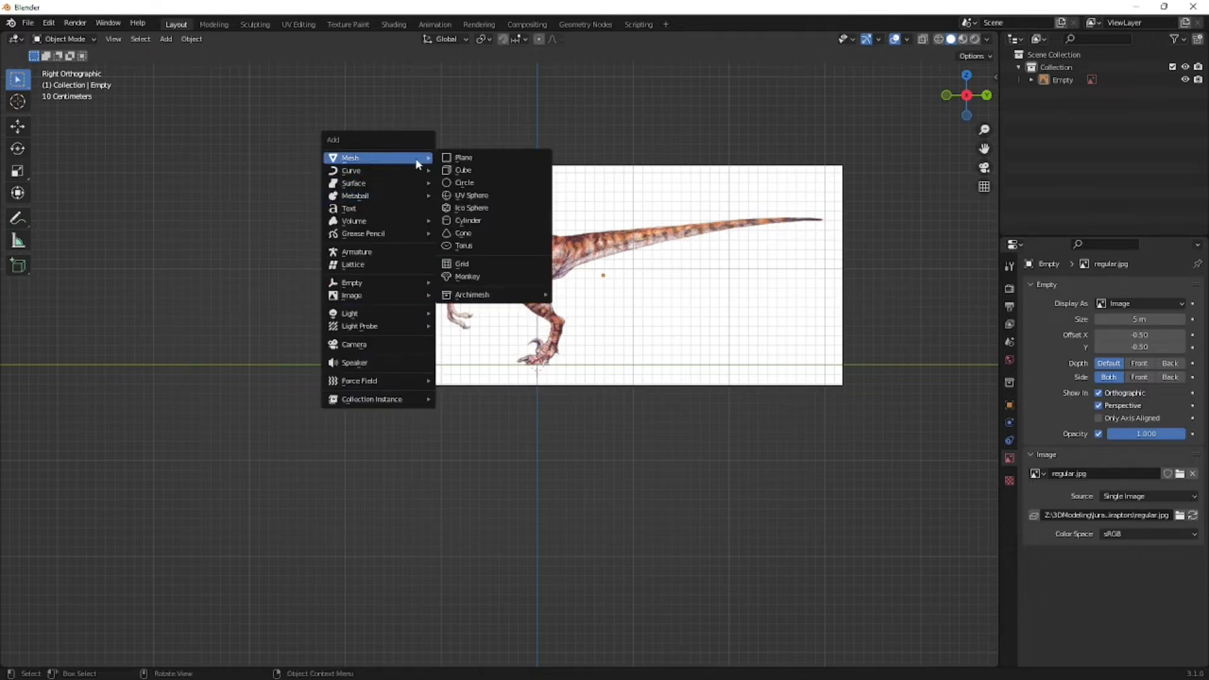
click(467, 171)
- Check the cube's position against the reference image, and open the cube in Edit Mode
middle_drag(546, 337, 591, 347)
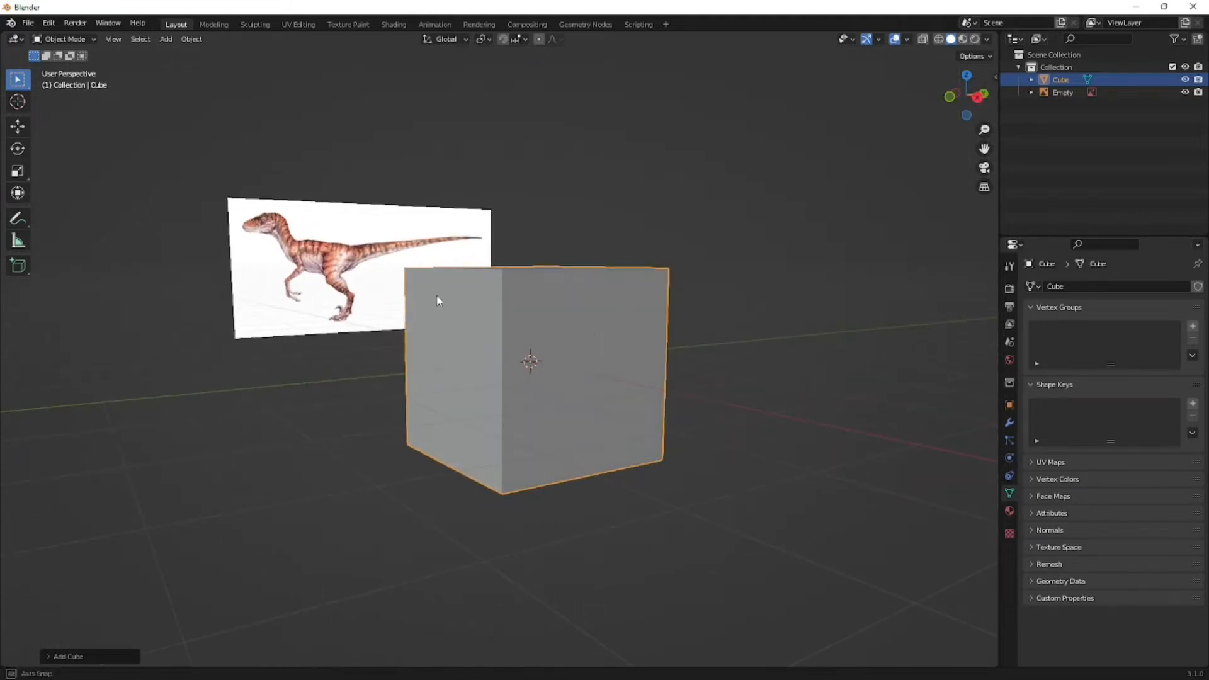
middle_drag(444, 294, 402, 304)
click(415, 307)
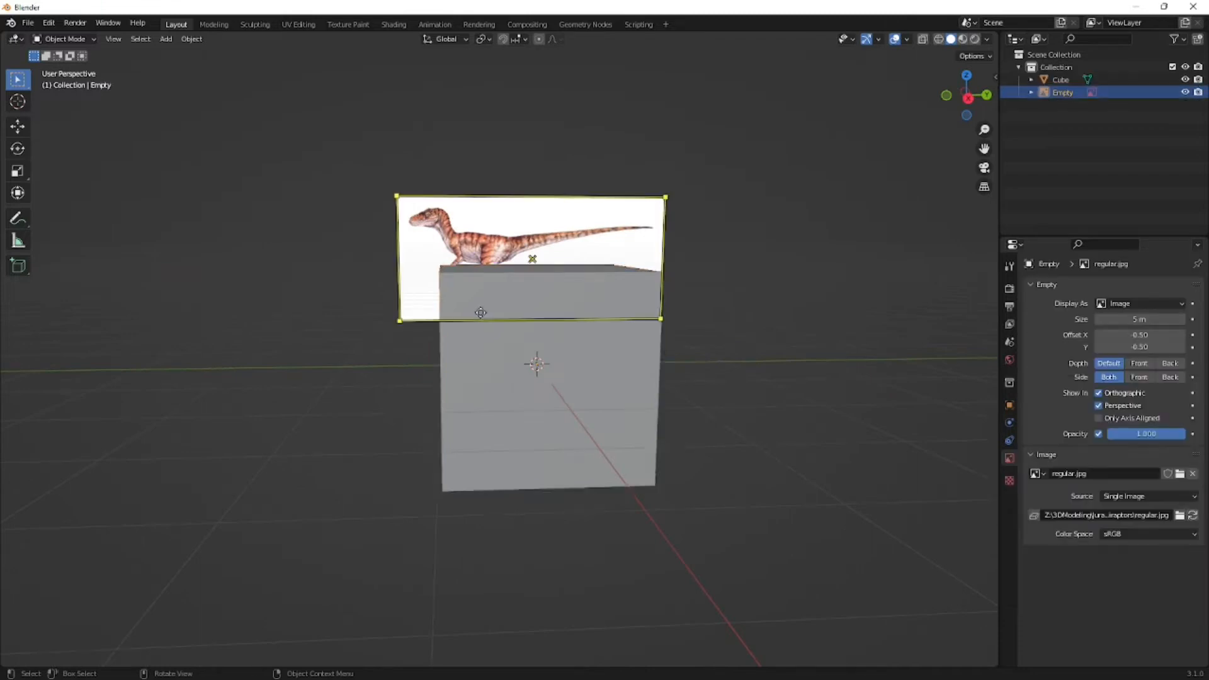
scroll(441, 315, down, 3)
click(488, 349)
middle_drag(450, 369, 536, 369)
key(Tab)
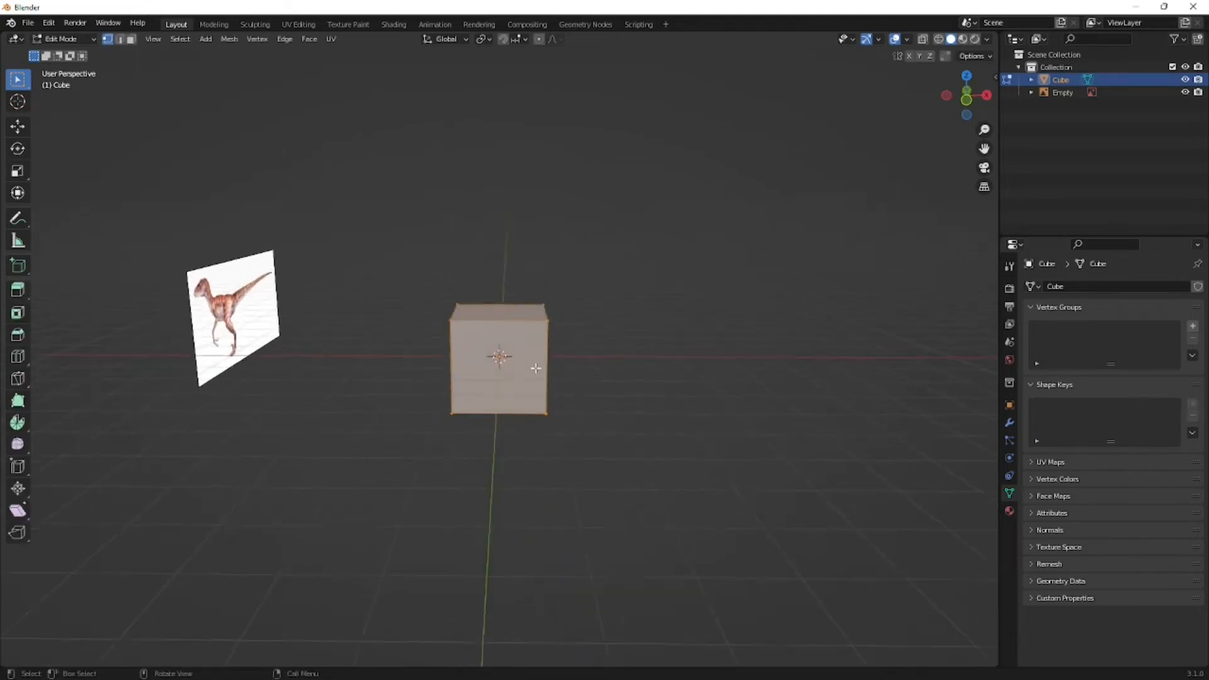
- Try a single vertical loop cut through the middle of the cube
key(ctrl+r)
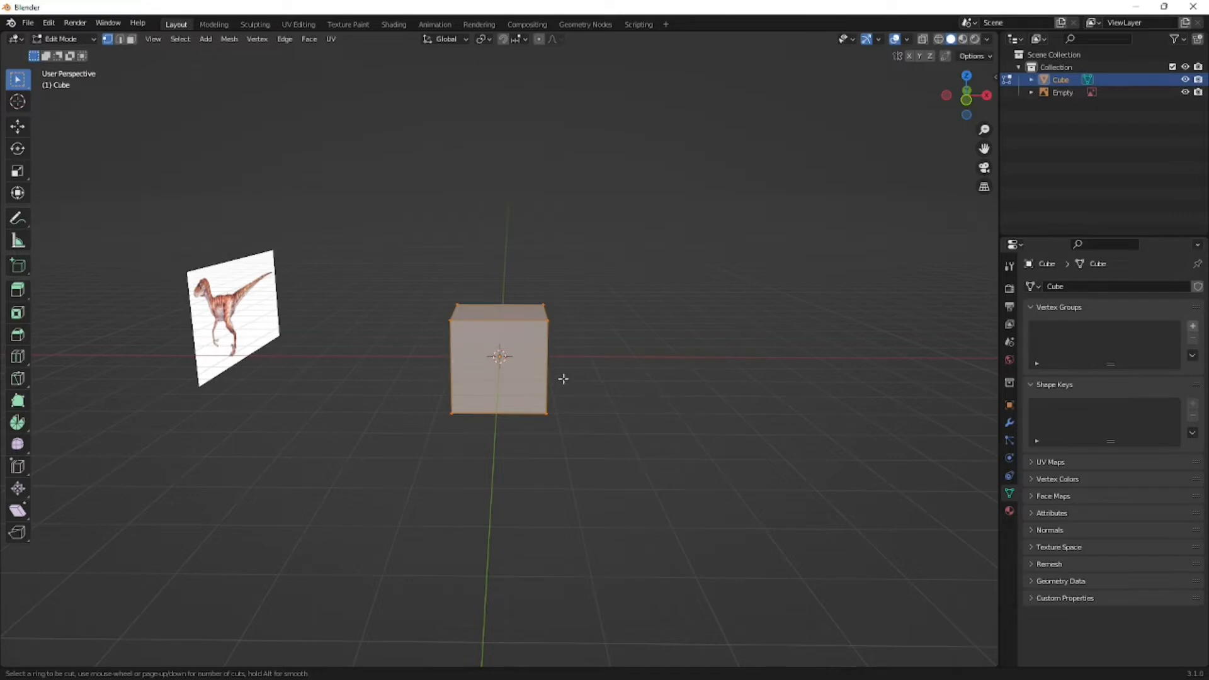
click(500, 357)
click(586, 378)
middle_drag(637, 418, 600, 434)
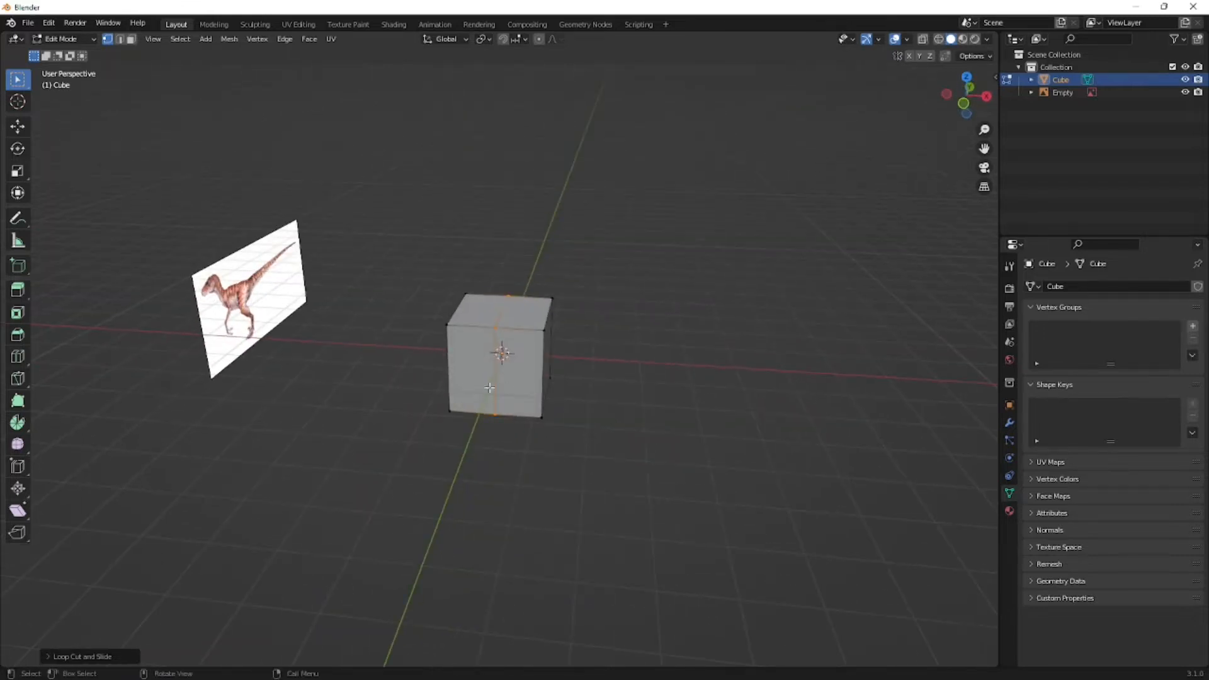
key(a)
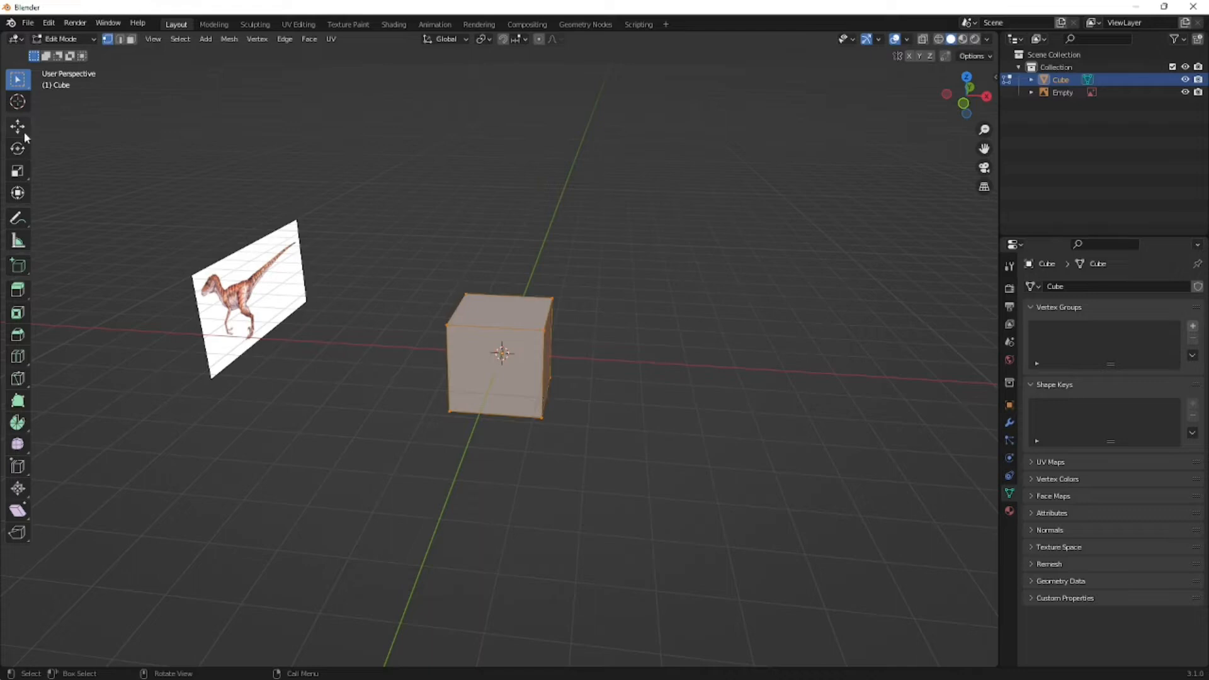
- Try the Loop Cut tool by inserting one edge loop through the cube's top and front faces
click(17, 357)
right_click(221, 406)
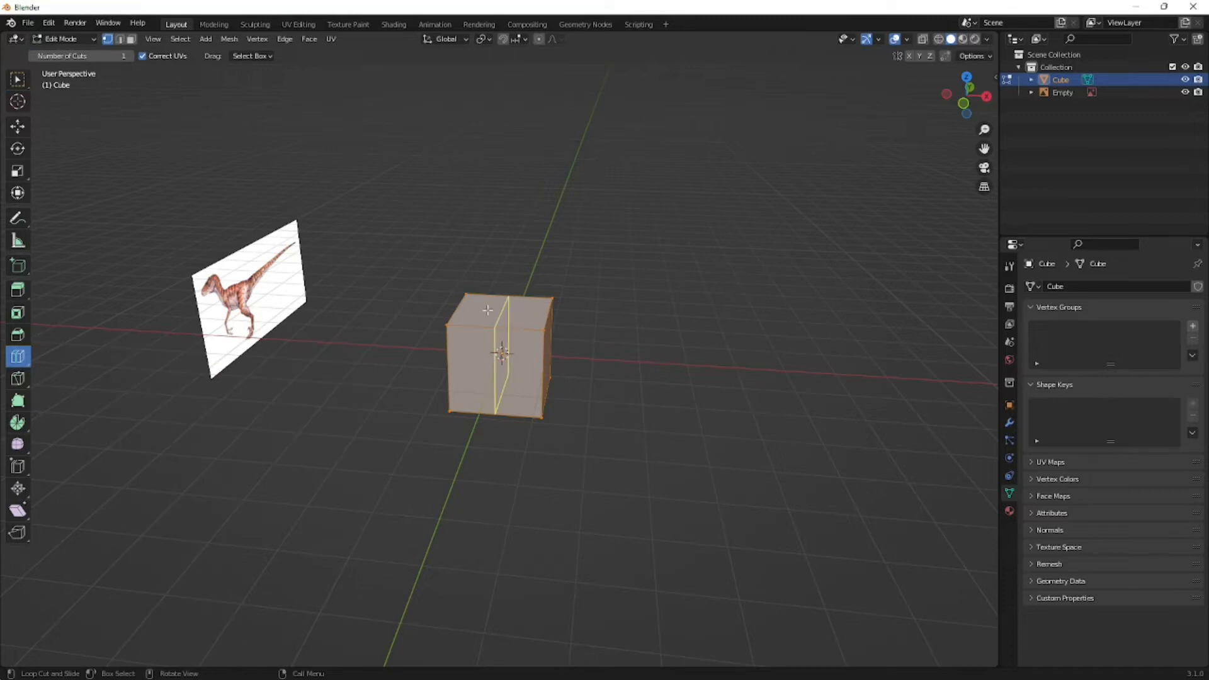
click(520, 303)
right_click(419, 362)
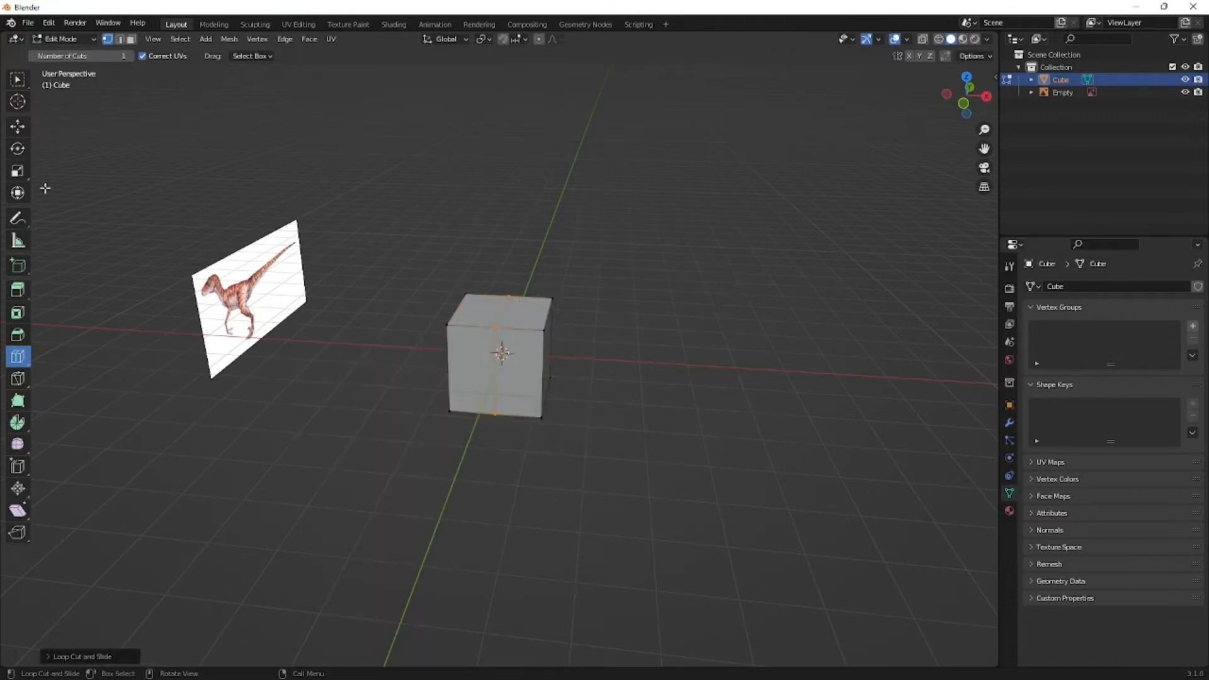
- Try extruding the cube upward with the Extrude Region tool, and undo the trial
click(18, 294)
drag(500, 313, 487, 183)
key(ctrl+z)
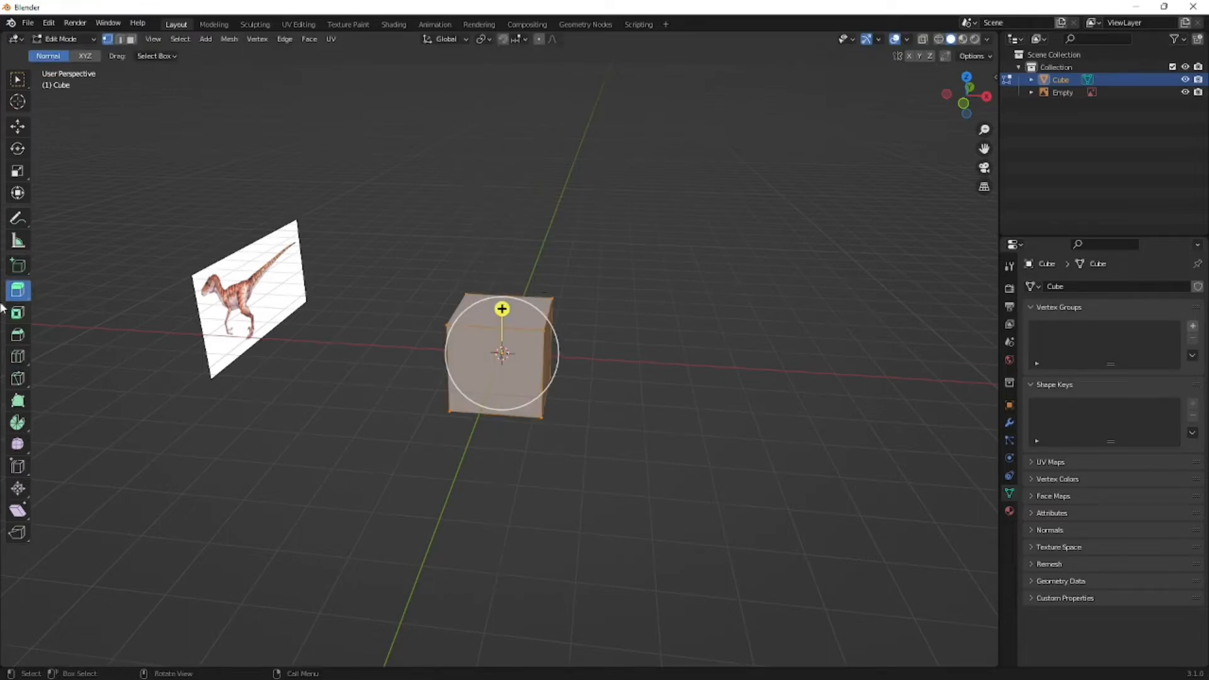
- Try drawing an extra box on the cube's side with the Add Cube tool, and undo it
click(18, 270)
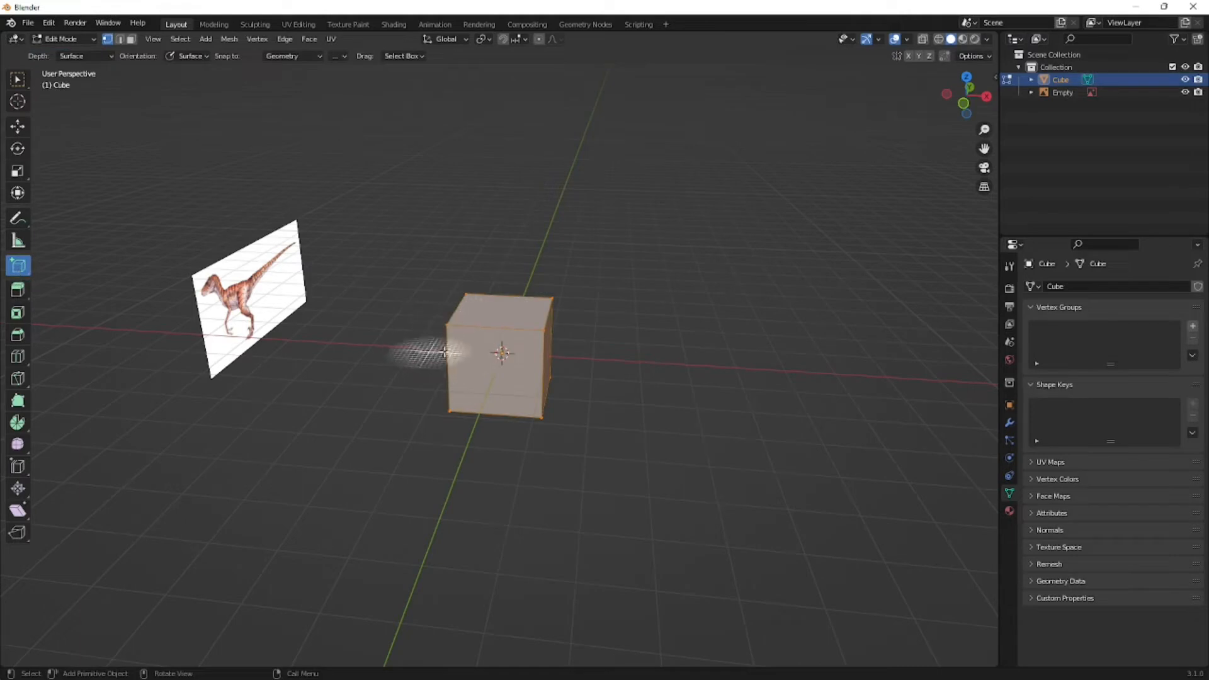
mouse_move(474, 348)
mouse_down()
mouse_move(577, 339)
mouse_move(465, 284)
mouse_up()
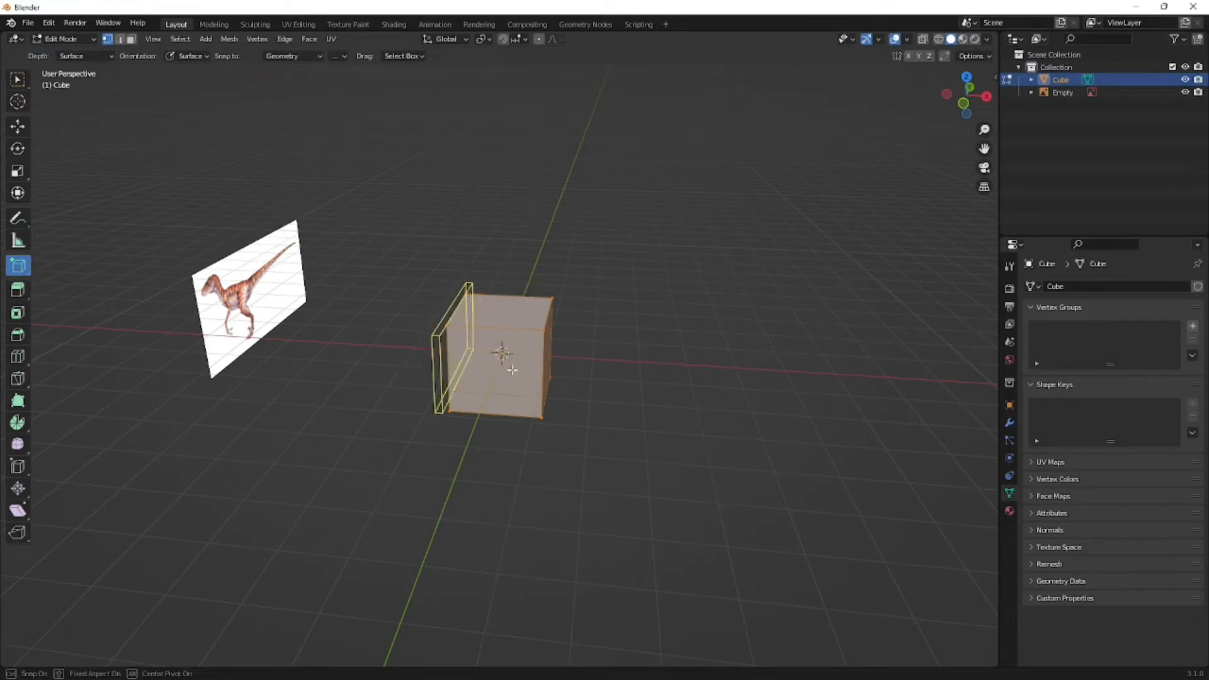
click(409, 478)
mouse_move(510, 421)
middle_down()
mouse_move(483, 432)
mouse_move(374, 426)
mouse_move(429, 386)
mouse_move(531, 416)
mouse_move(492, 424)
middle_up()
key(ctrl+z)
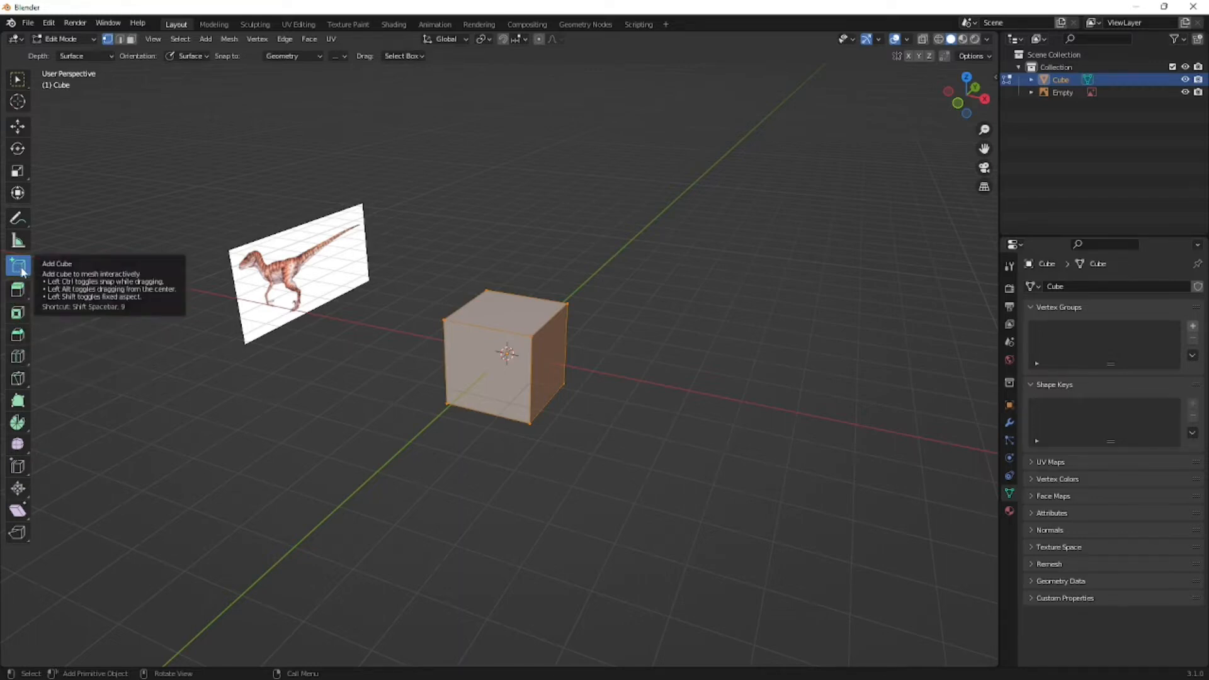
- Try selecting part of the cube with Select Lasso, and return to Select Box
click(23, 84)
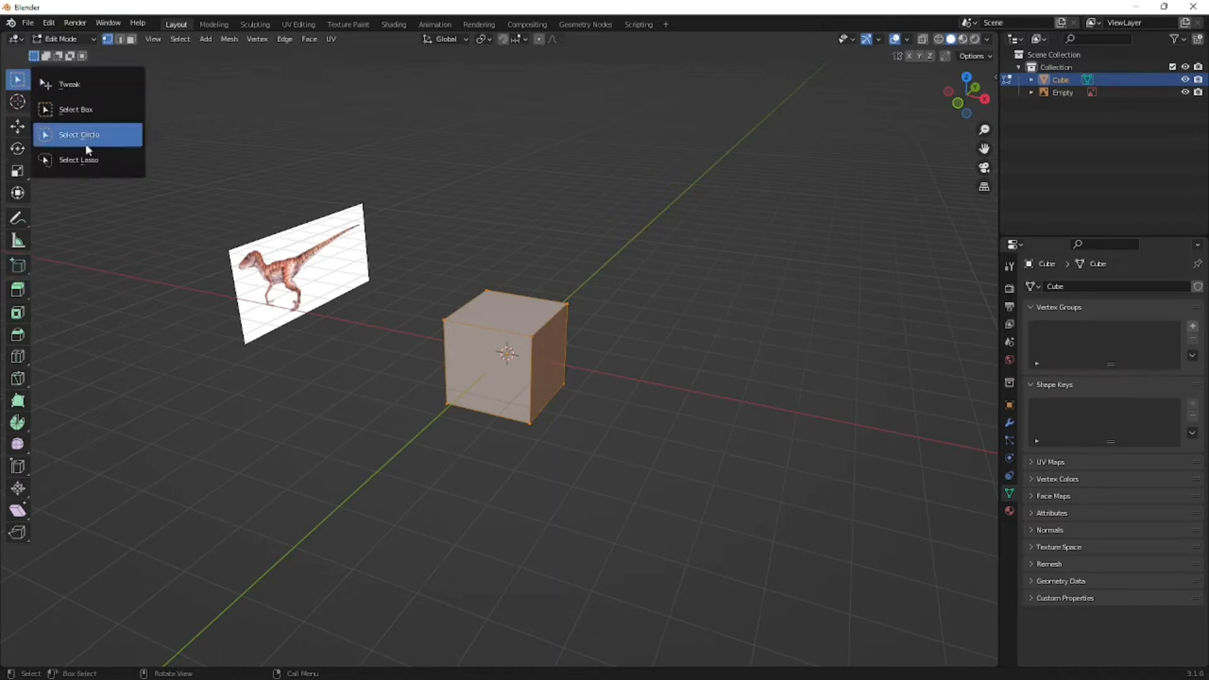
click(90, 165)
mouse_move(513, 322)
mouse_down()
mouse_move(469, 378)
mouse_move(526, 153)
mouse_move(512, 404)
mouse_move(479, 340)
mouse_up()
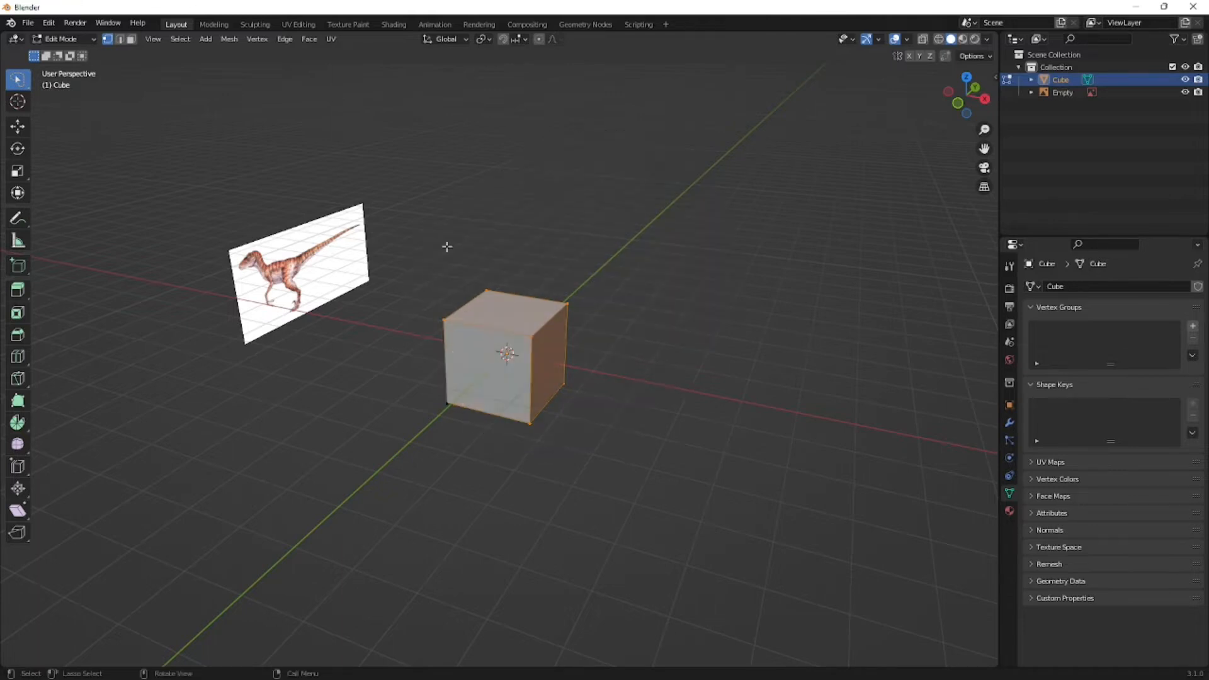
click(23, 87)
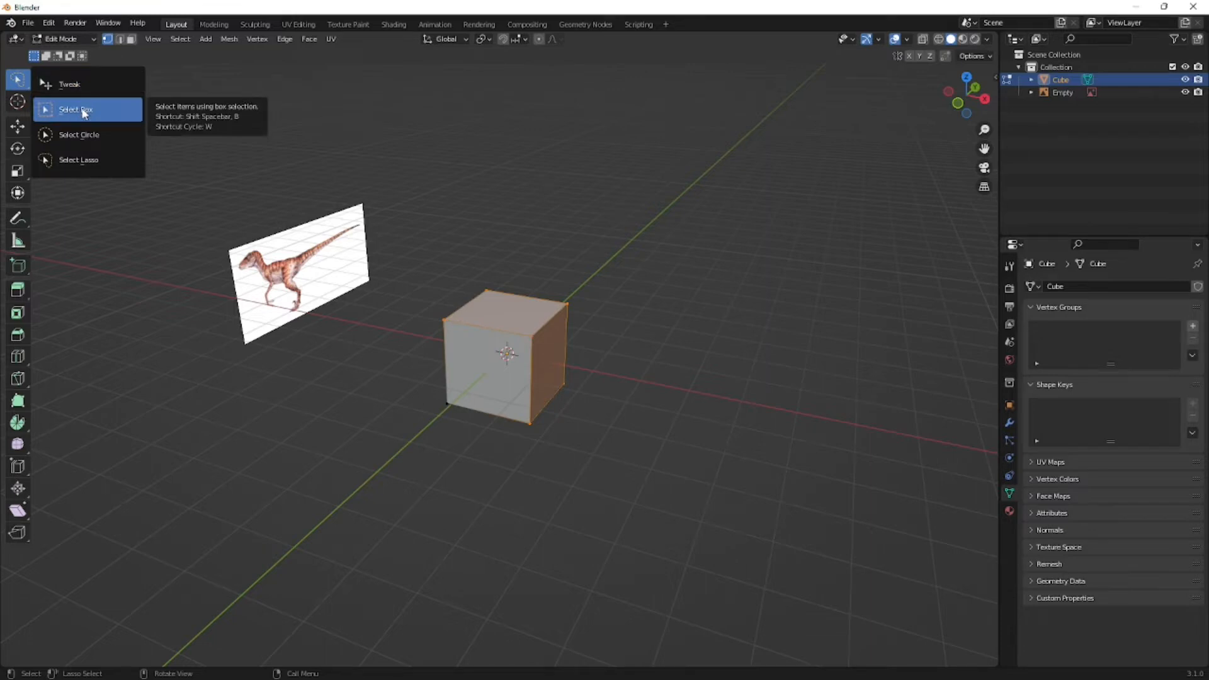
click(84, 111)
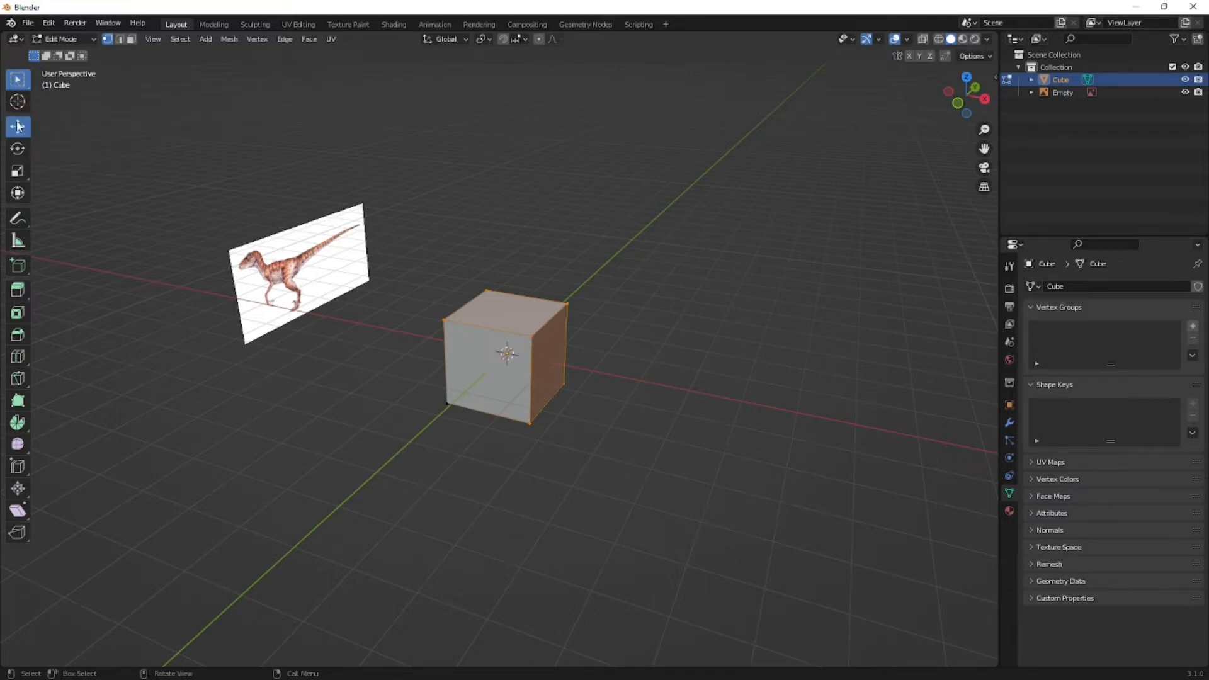
- Try moving the selected cube vertices along positive X with the Move tool, and undo the move
click(18, 126)
click(19, 151)
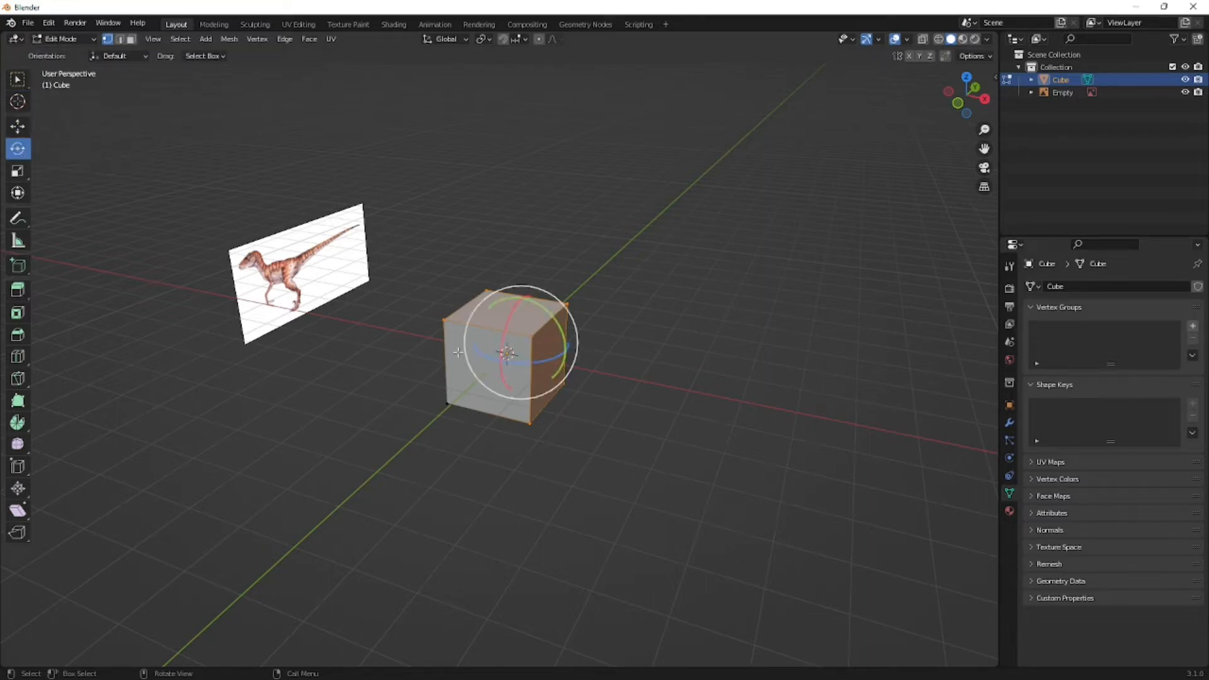
click(17, 128)
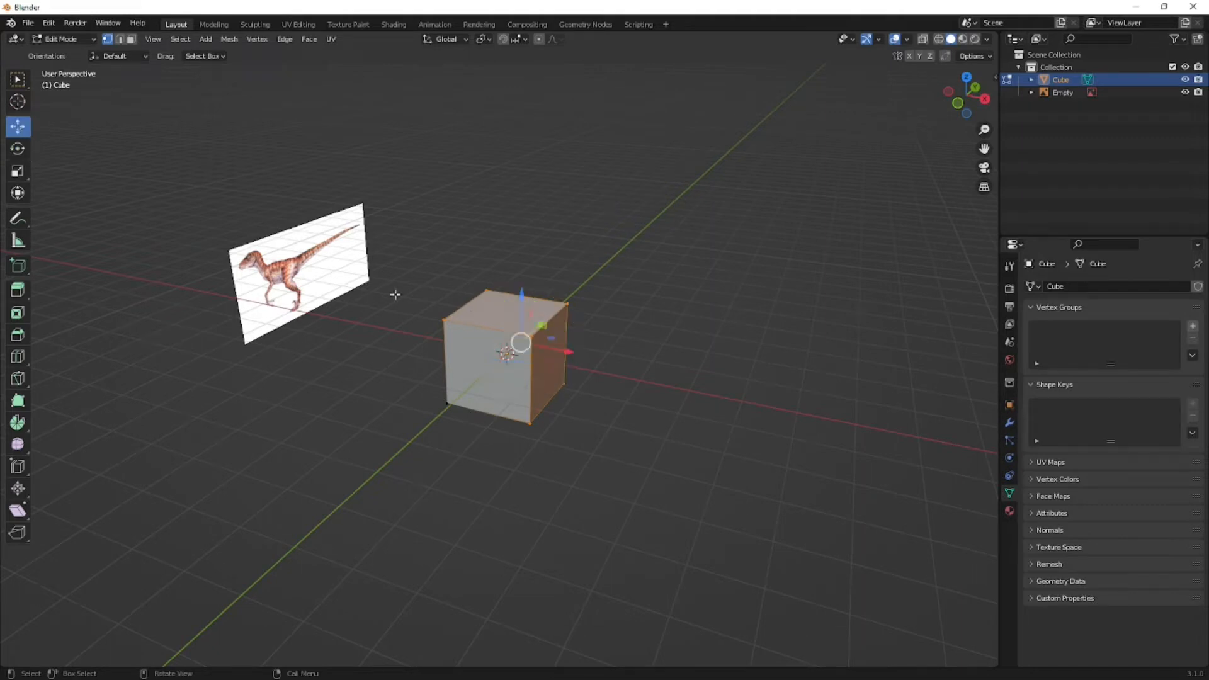
drag(570, 353, 674, 370)
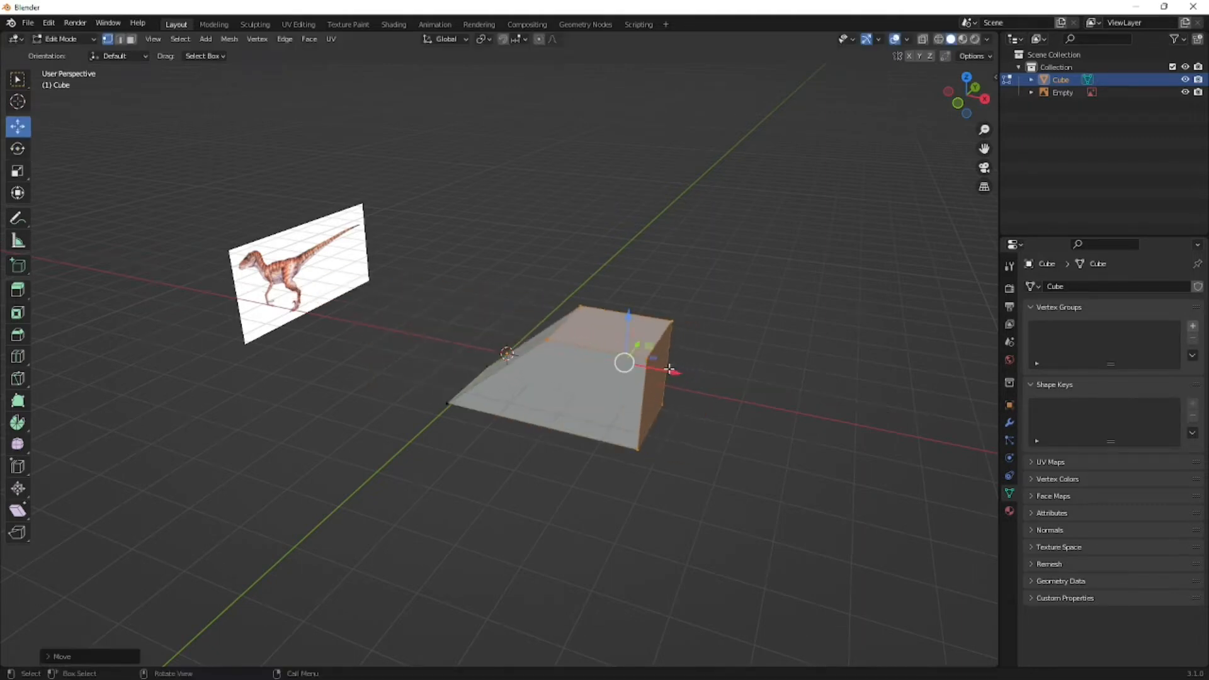
key(ctrl+z)
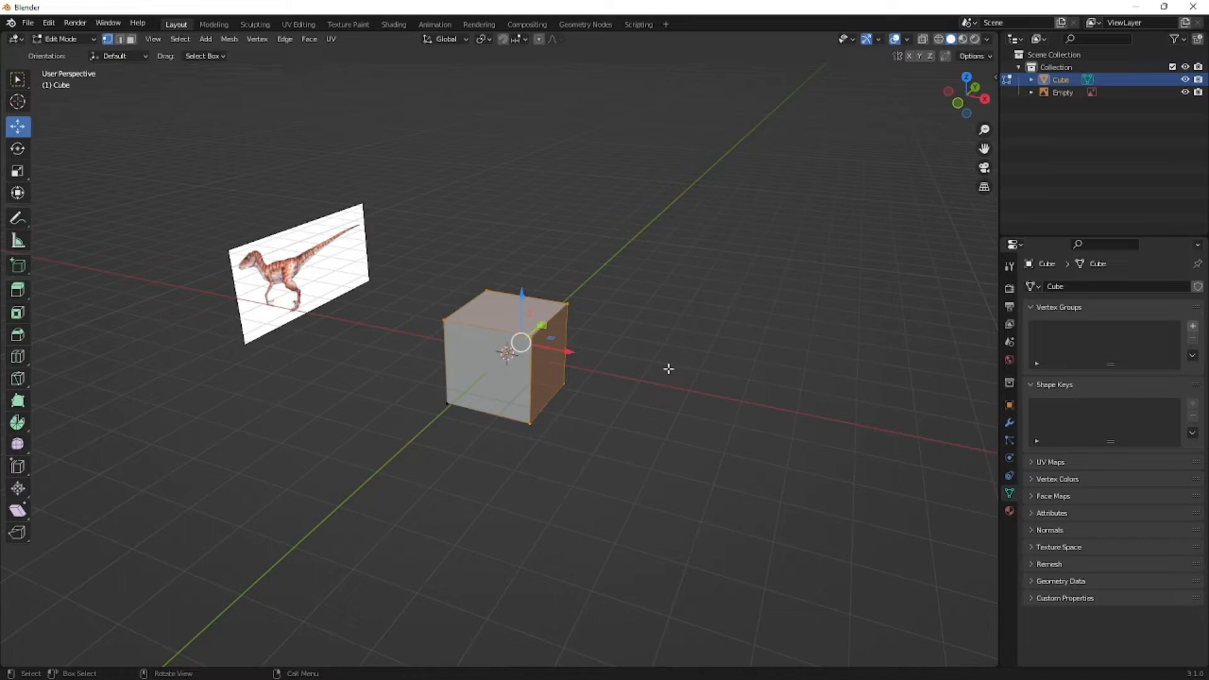
- Deselect all of the cube's geometry and make Select Box the active tool
key(shift+a)
middle_drag(615, 275, 657, 302)
click(657, 302)
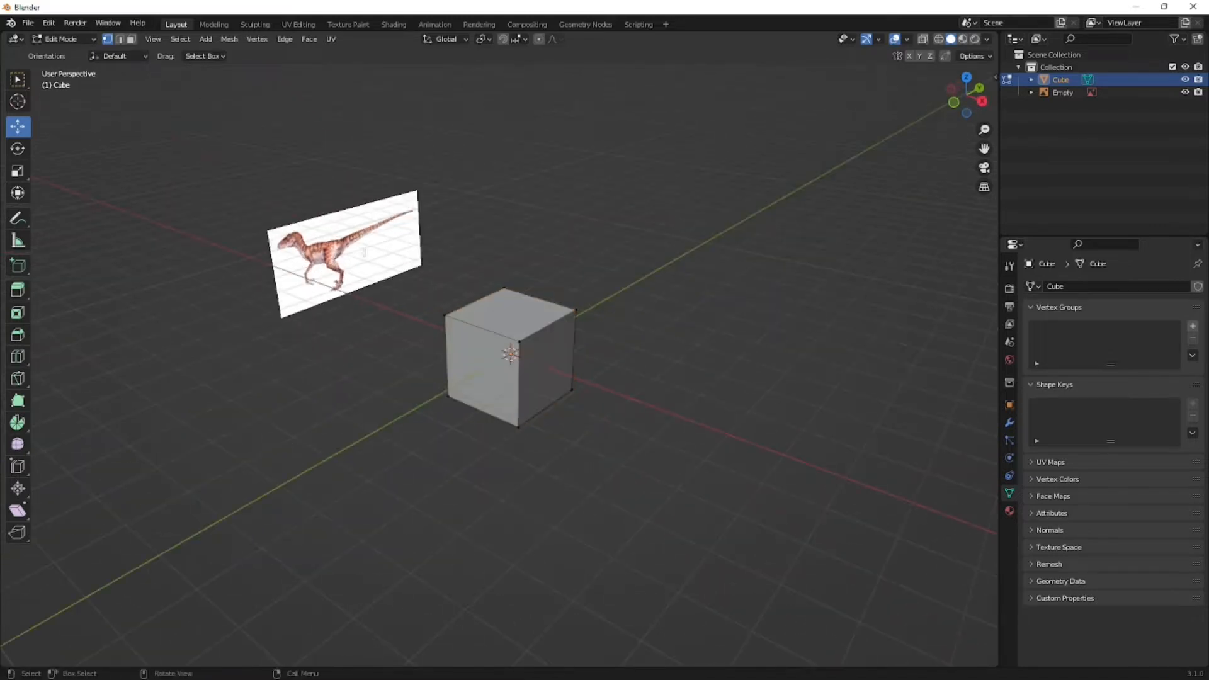
click(19, 80)
middle_drag(488, 317, 569, 380)
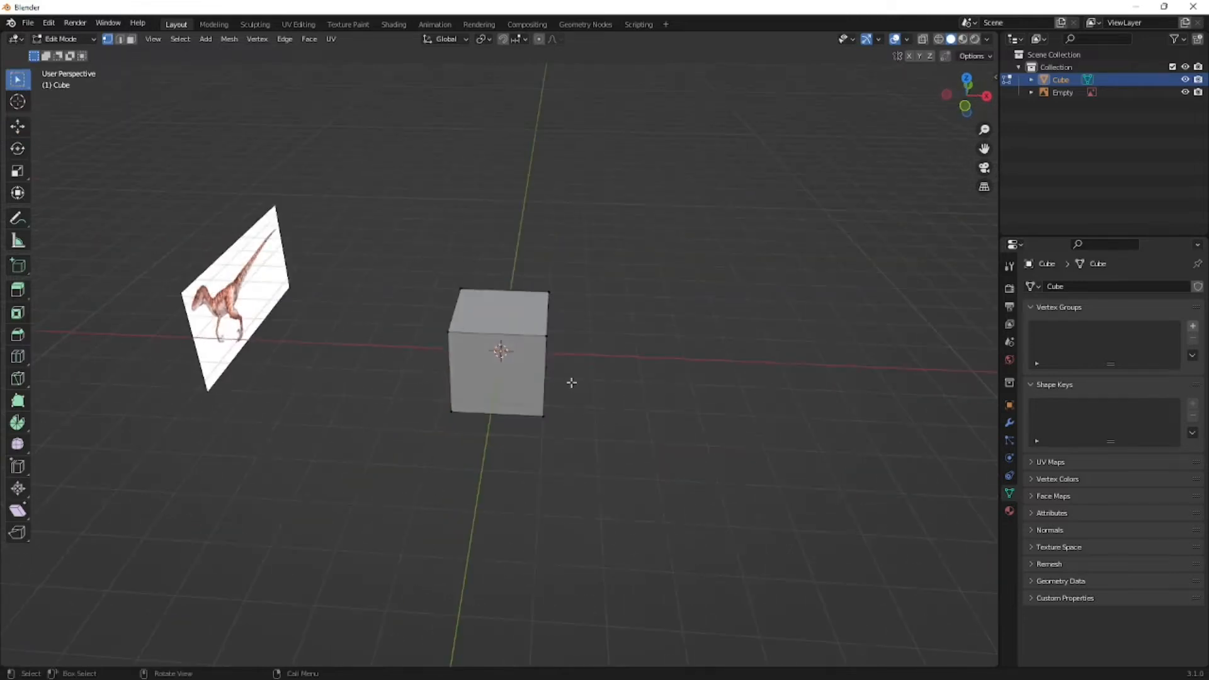
- Try a box selection around the cube with X-ray off, and clear the selection
drag(397, 261, 656, 615)
middle_drag(683, 527, 600, 504)
click(601, 504)
key(shift+a)
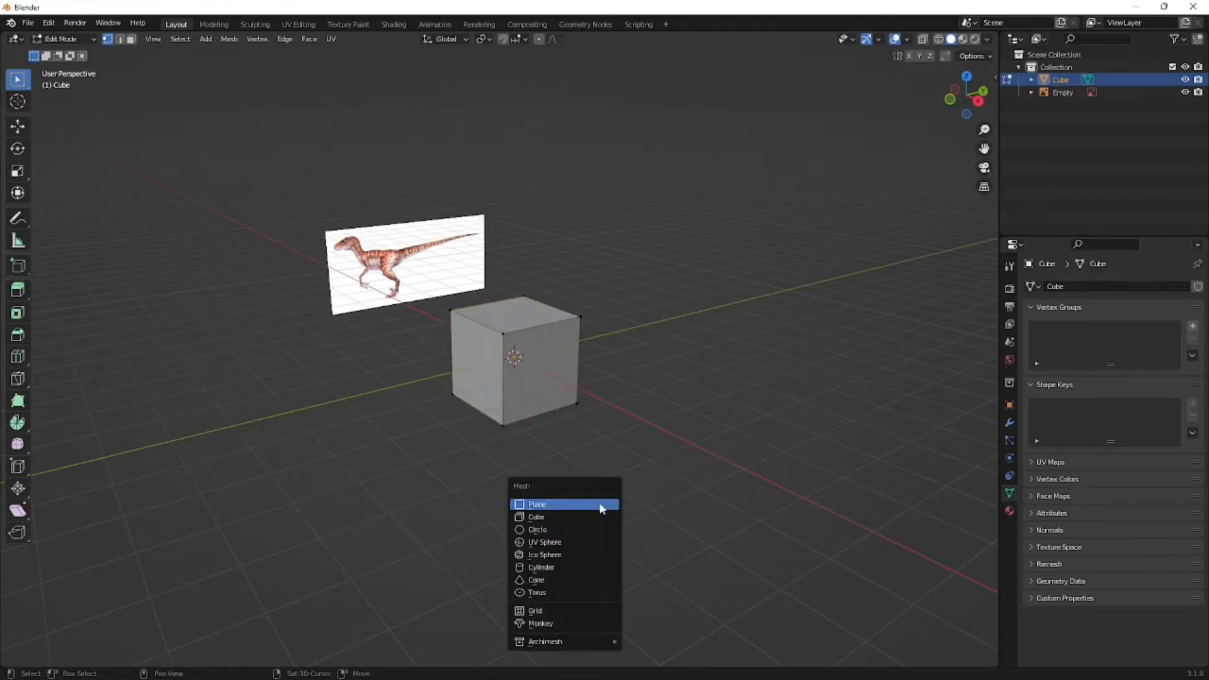
middle_drag(560, 433, 581, 451)
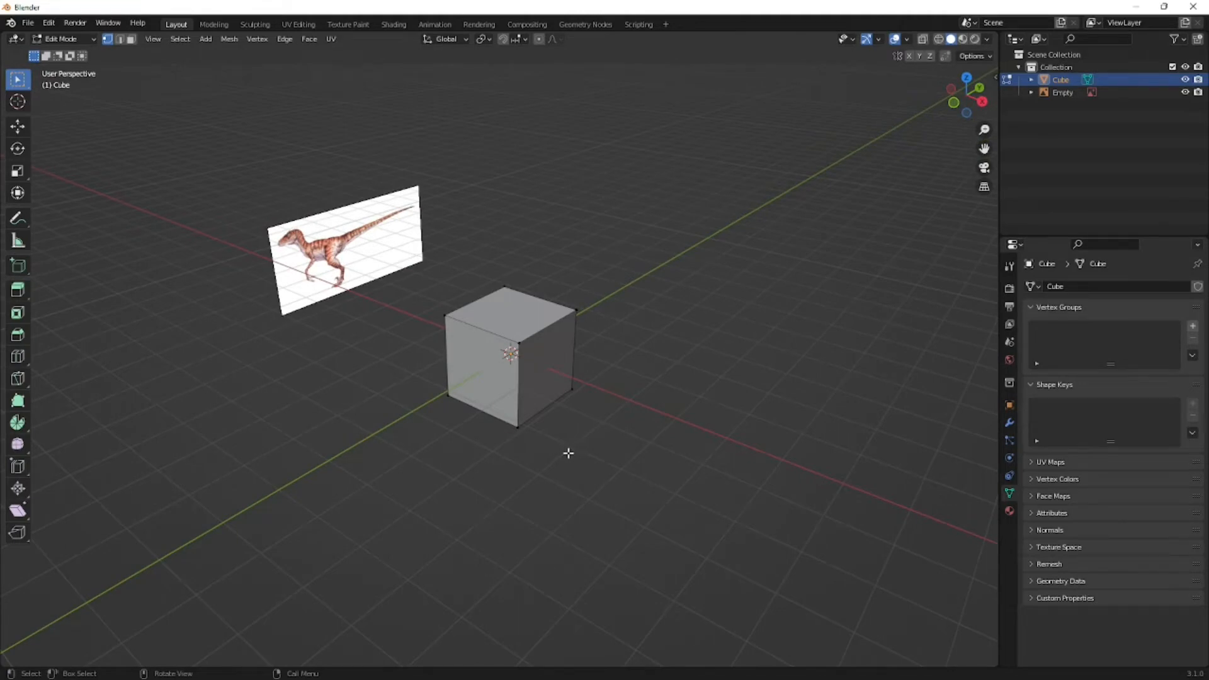
- Turn on X-ray, box-select the whole cube including its hidden vertices, and turn X-ray off
key(alt+z)
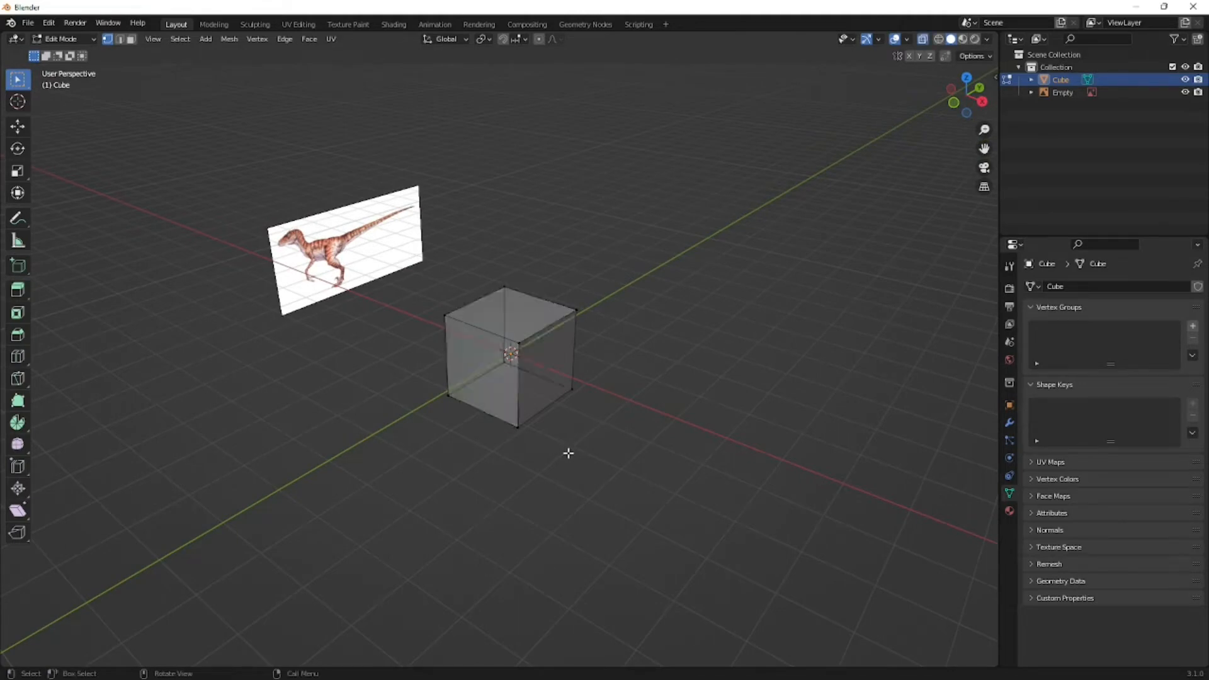
middle_drag(429, 375, 587, 333)
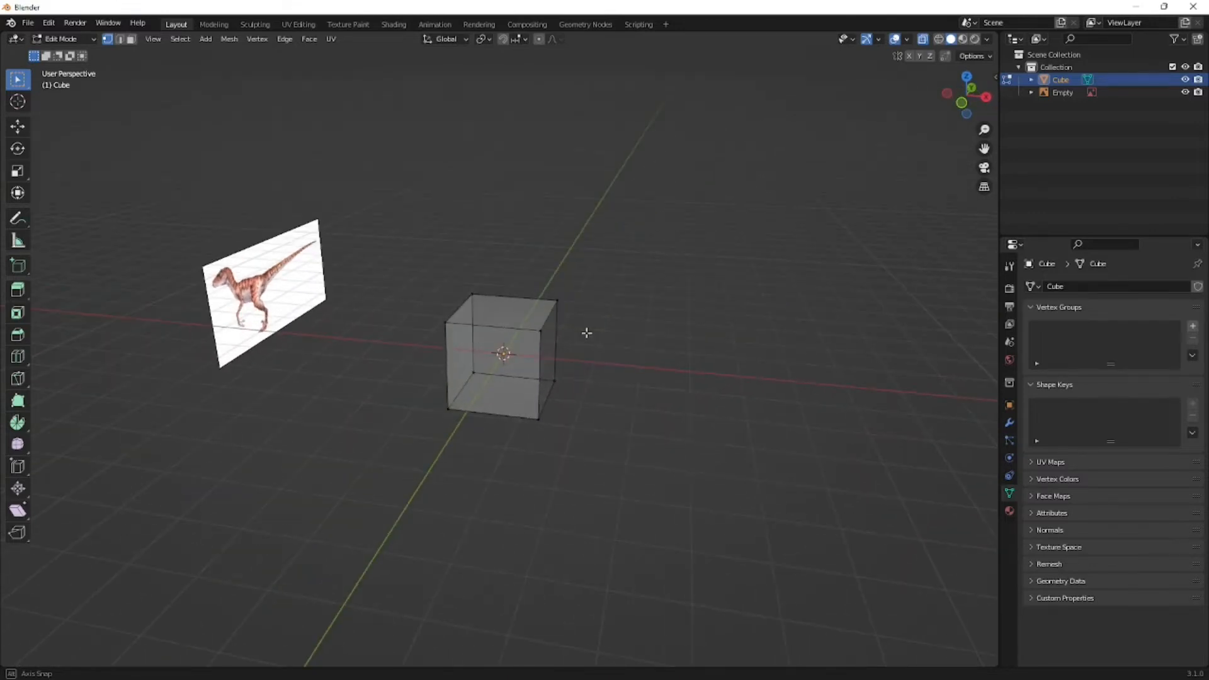
middle_drag(570, 341, 688, 262)
drag(670, 232, 413, 472)
middle_drag(559, 464, 577, 415)
key(alt+z)
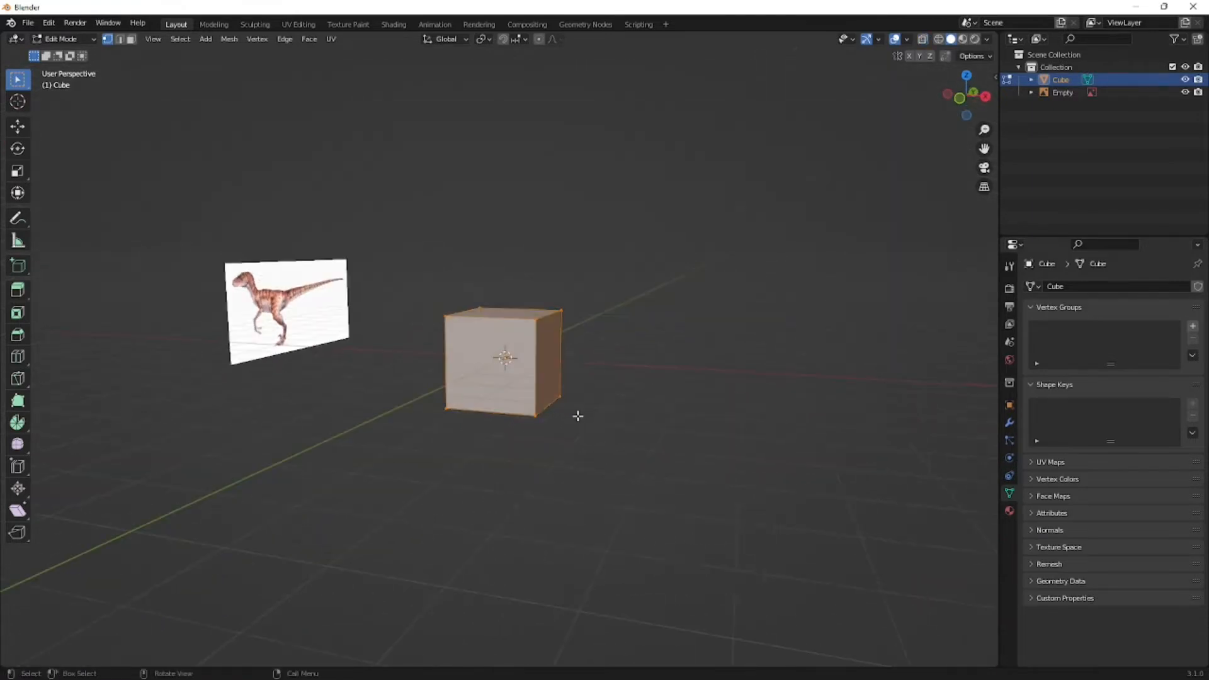
- Try toggling the viewport overlays, X-ray and wireframe shading, and return to solid shading
click(894, 40)
click(895, 39)
click(923, 41)
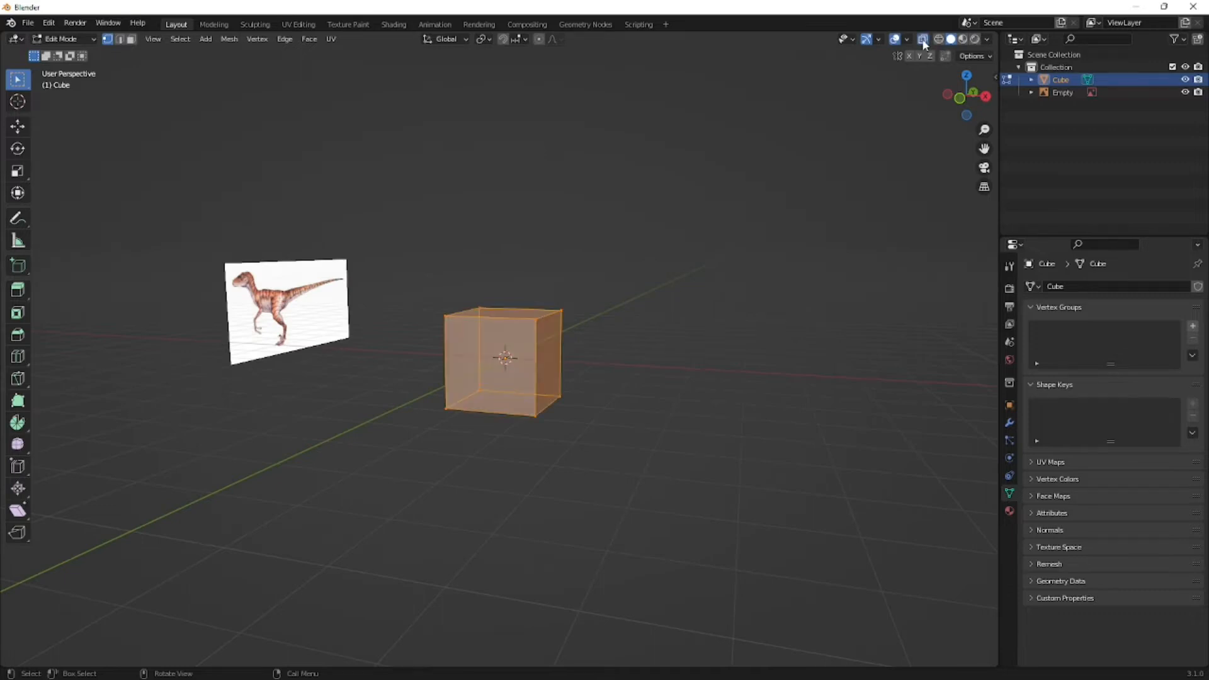
click(924, 42)
click(939, 40)
mouse_move(723, 235)
middle_down()
mouse_move(648, 267)
mouse_move(731, 221)
middle_up()
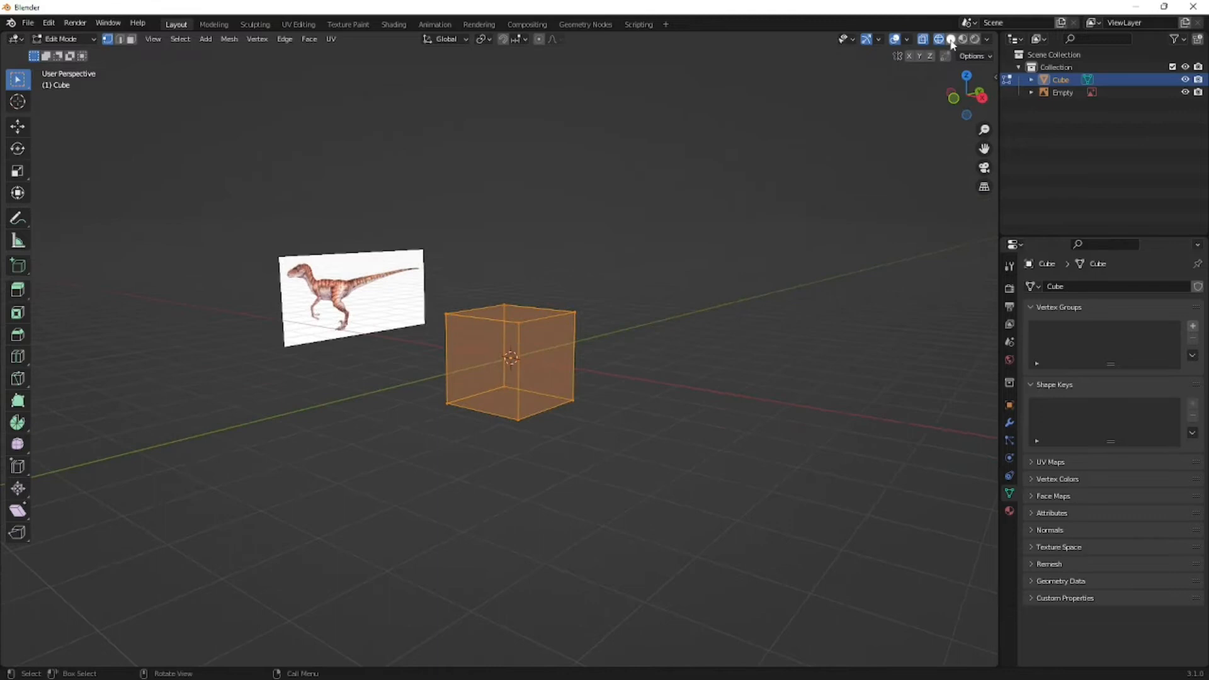
click(952, 39)
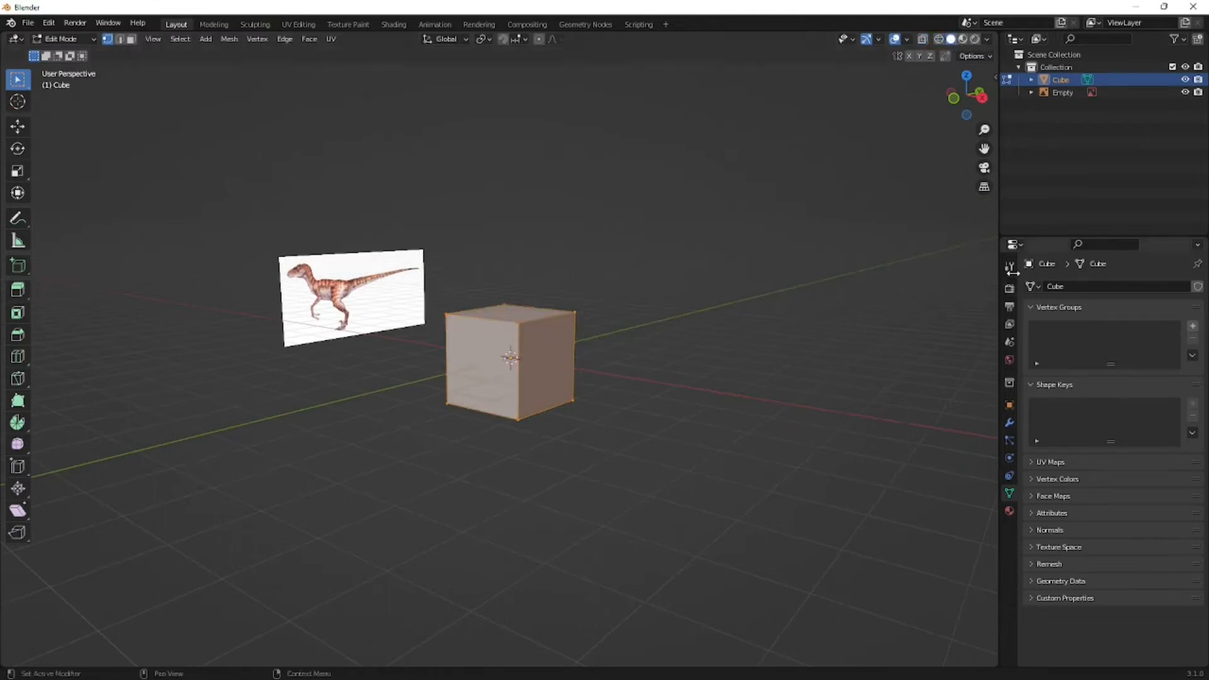
- Try the Cycles render engine in the render properties, and set the engine back to Eevee
click(1010, 288)
click(1137, 287)
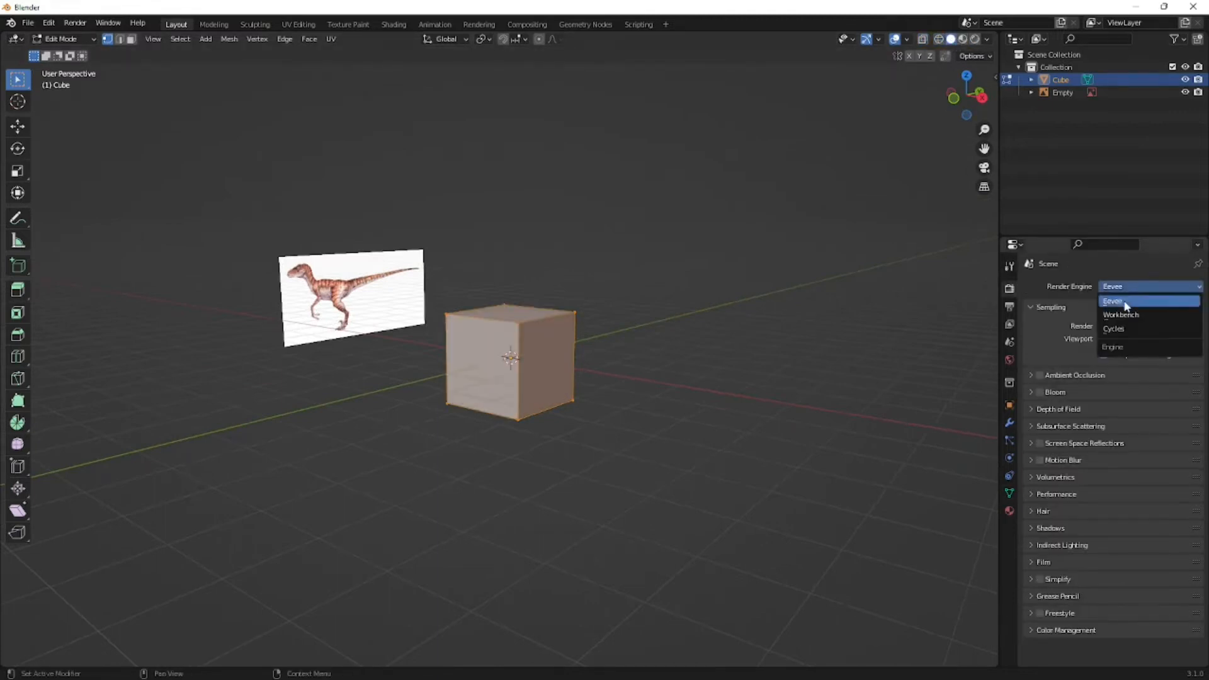
click(1122, 301)
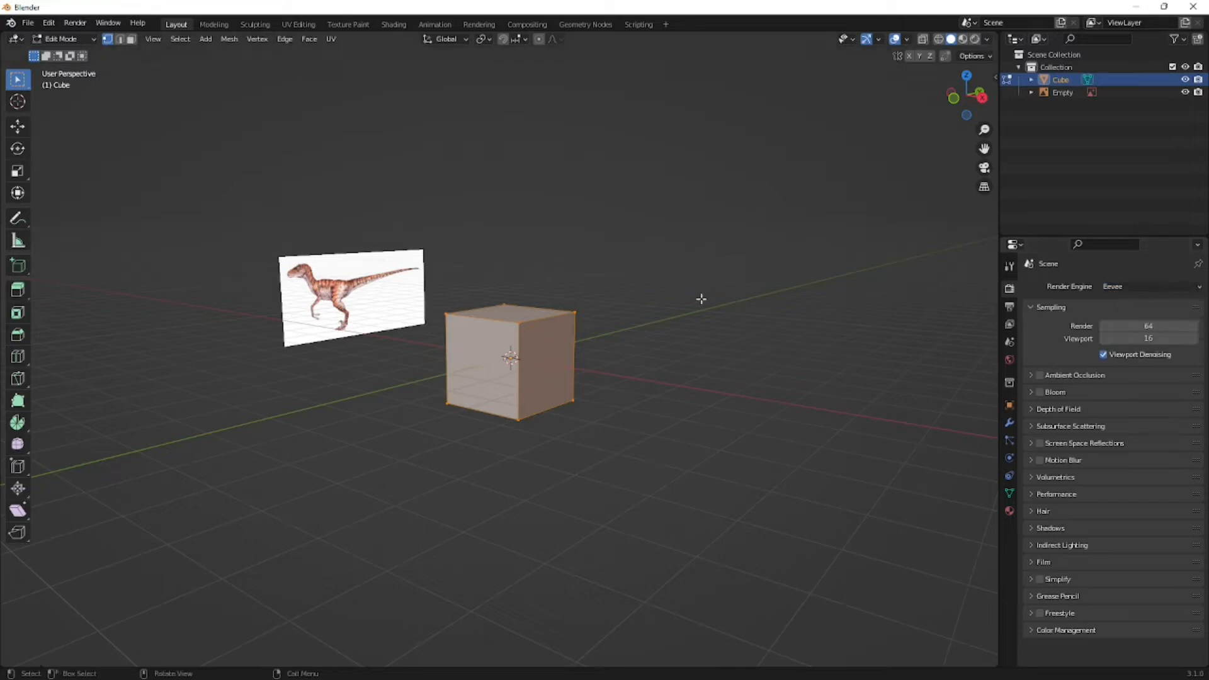
middle_drag(666, 308, 725, 306)
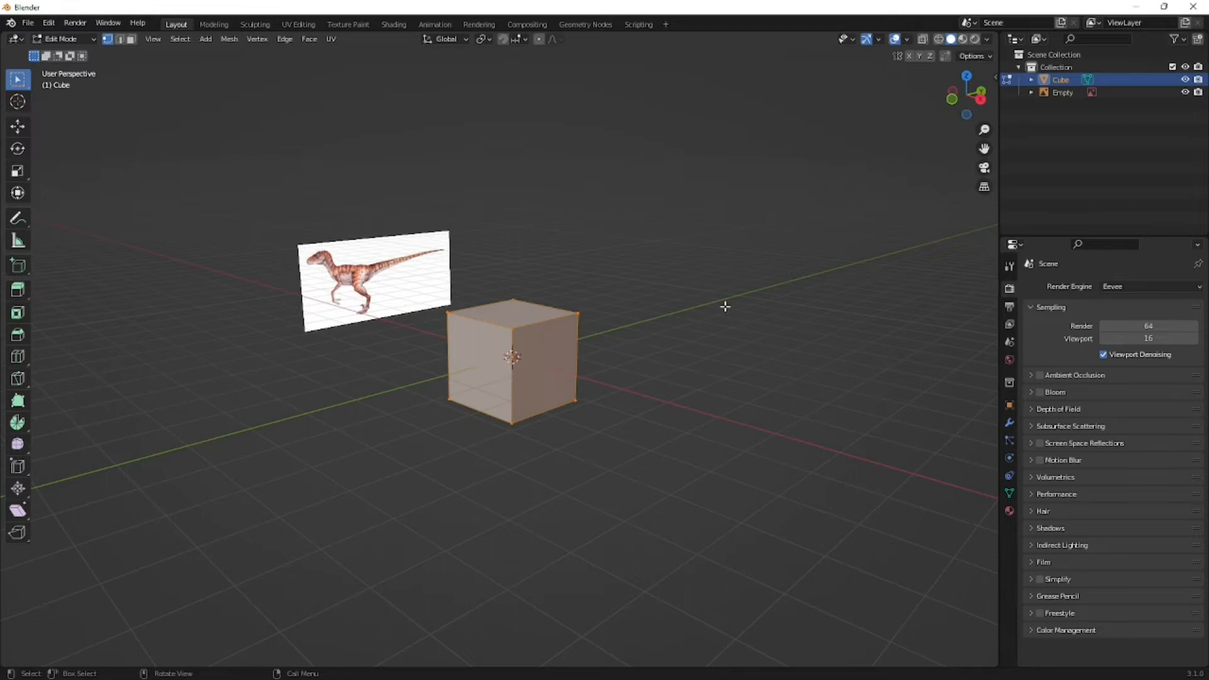
click(1113, 288)
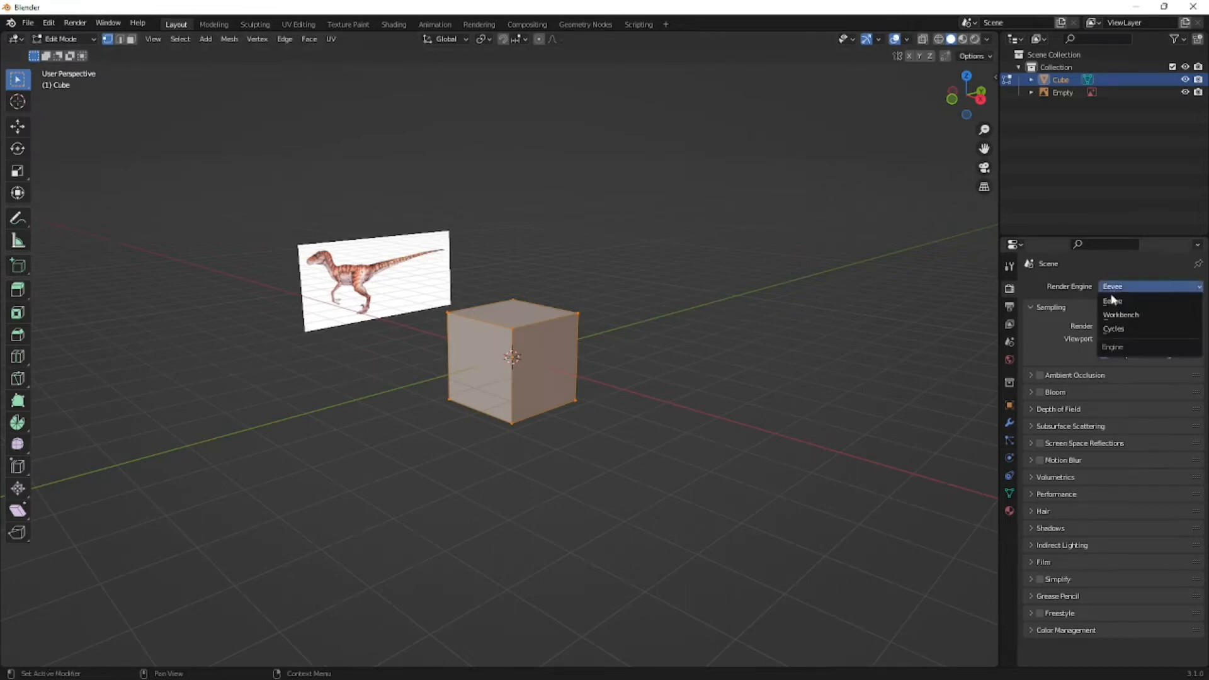
click(1124, 331)
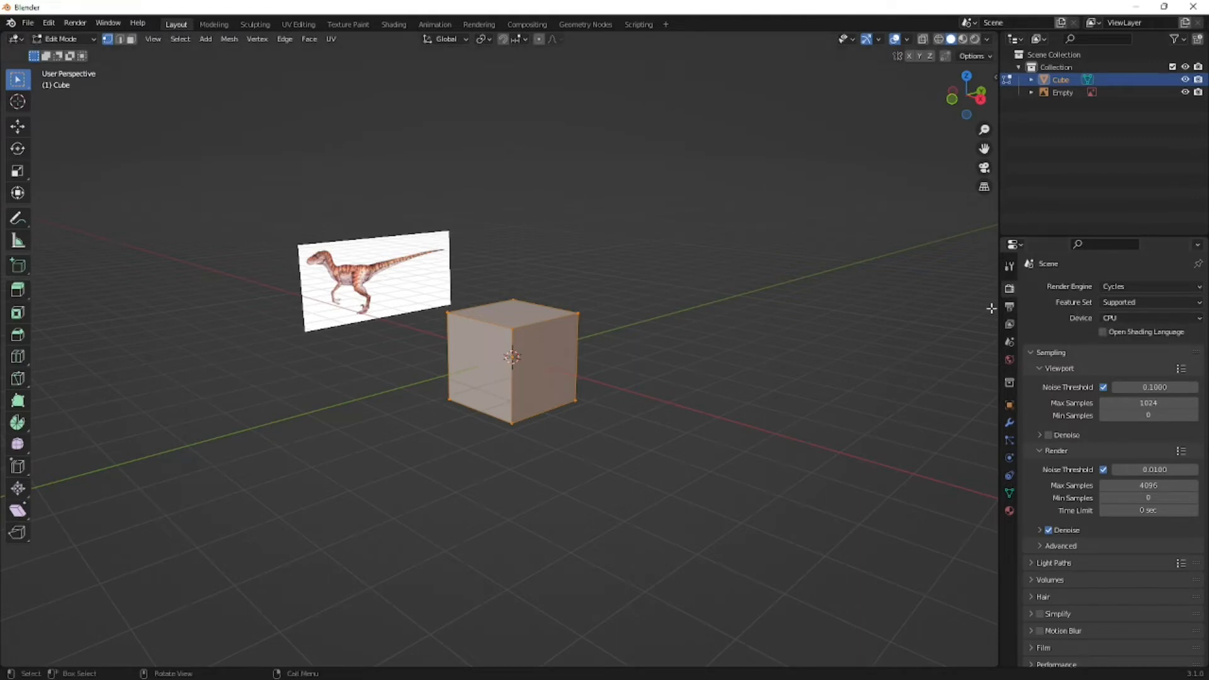
click(1129, 287)
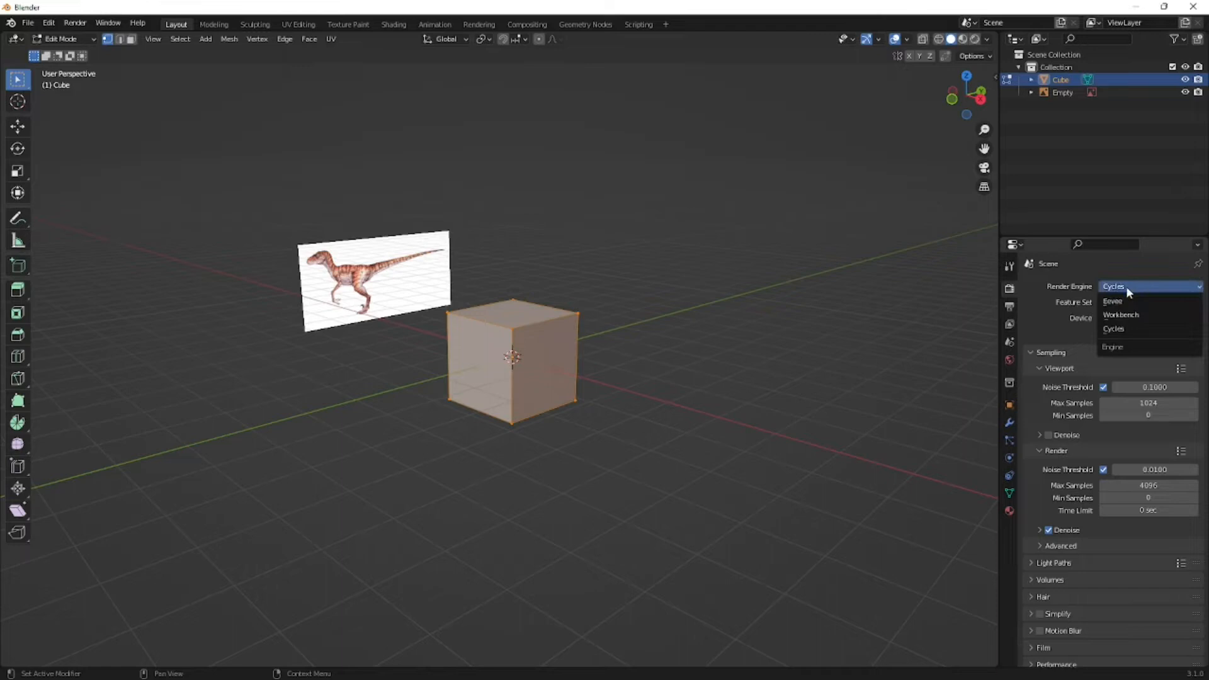
click(1126, 301)
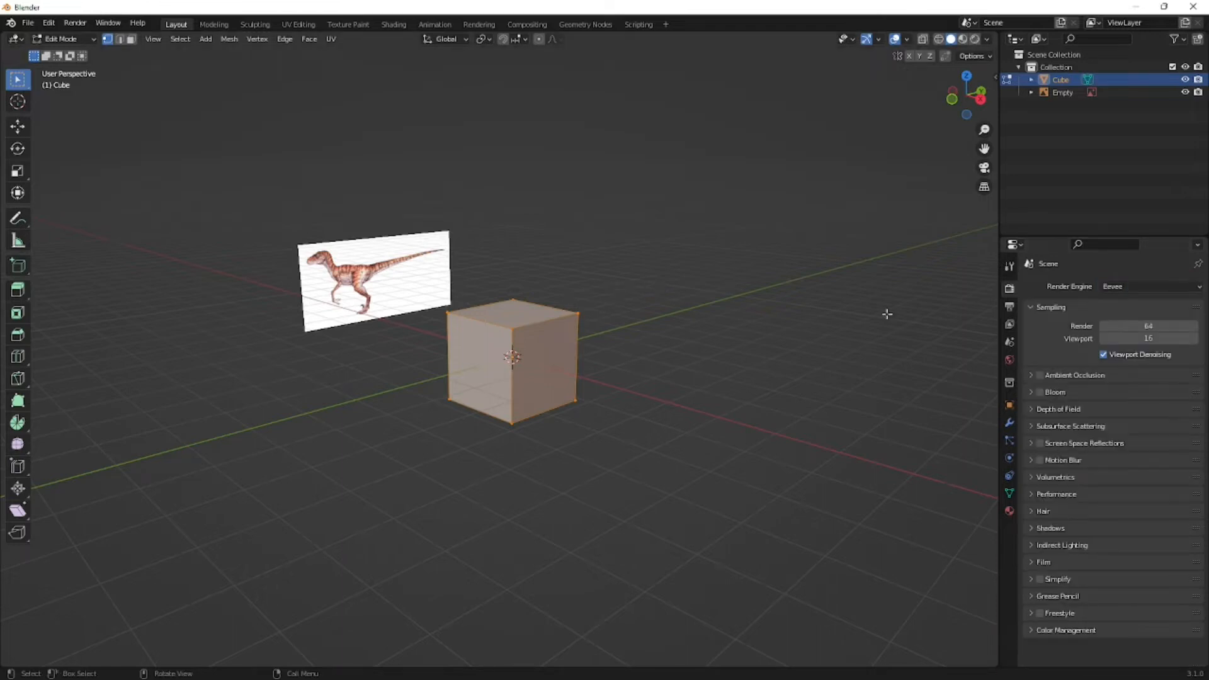
middle_drag(693, 332, 729, 331)
key(super+r)
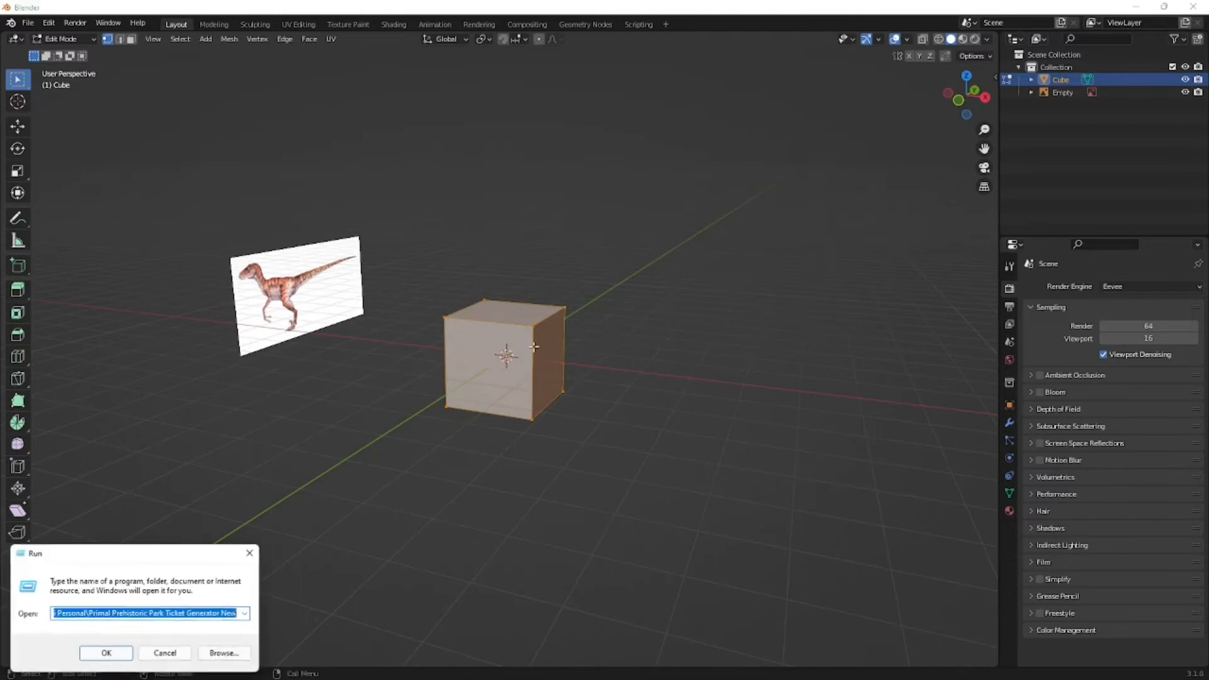
click(251, 555)
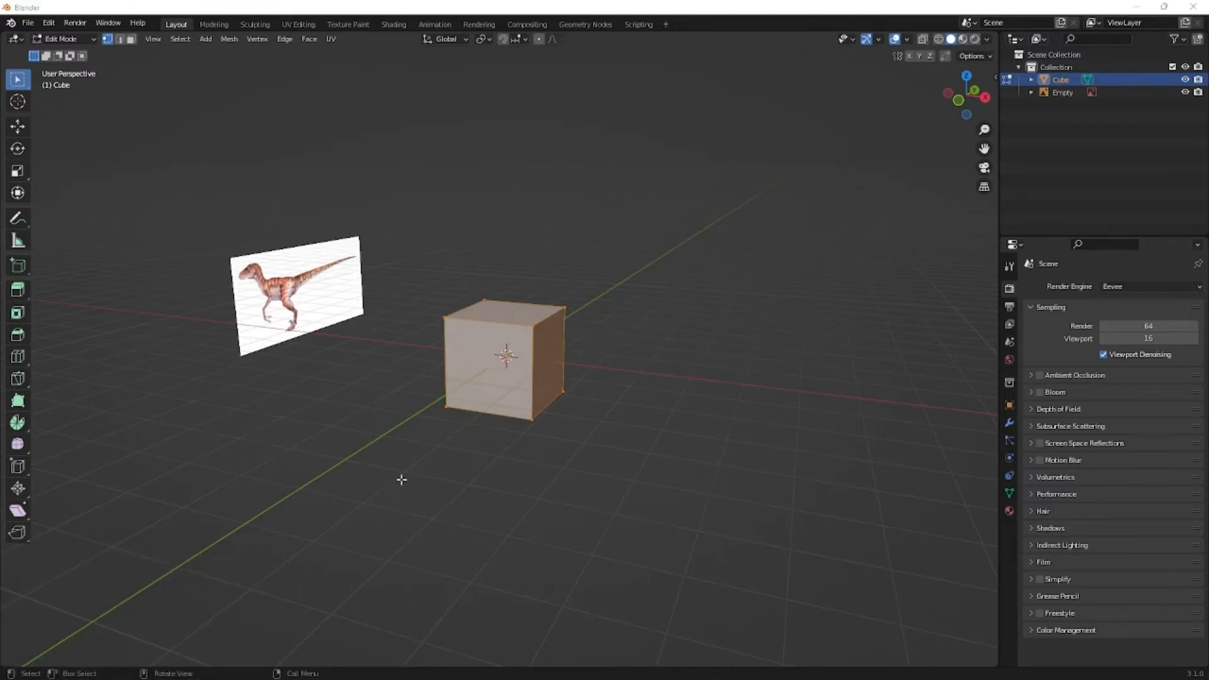
- Add a centred vertical loop cut that splits the cube into two halves across the X axis
middle_drag(458, 429, 501, 440)
key(ctrl+r)
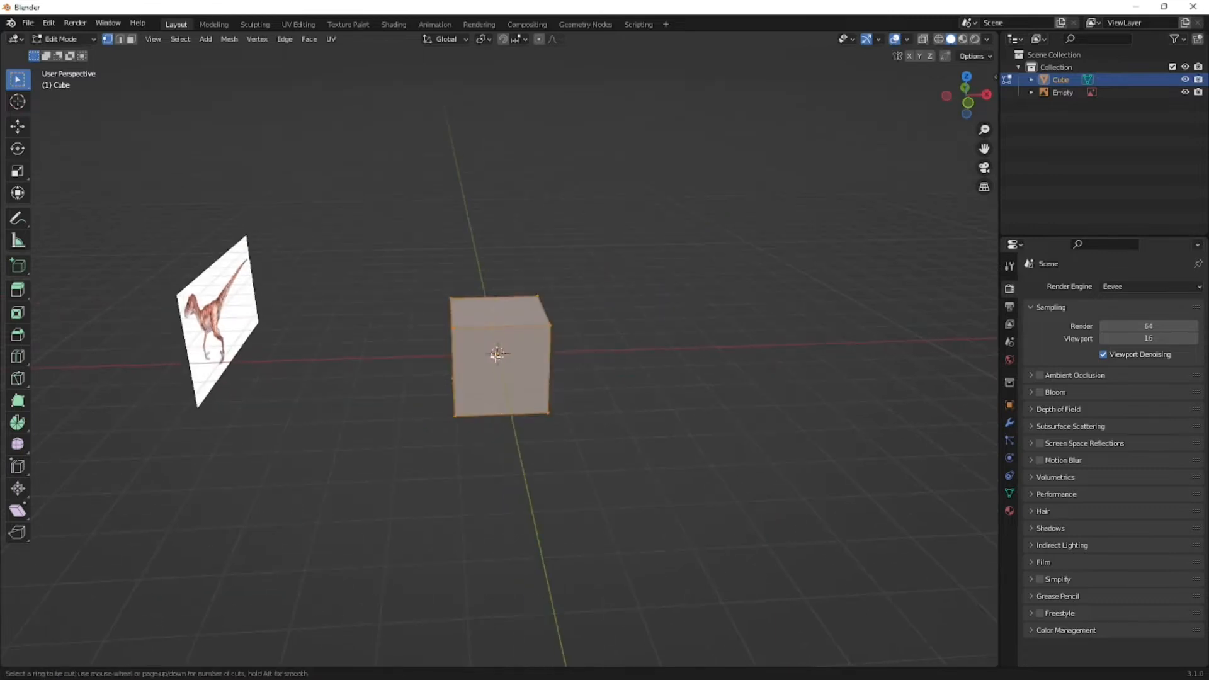
click(522, 327)
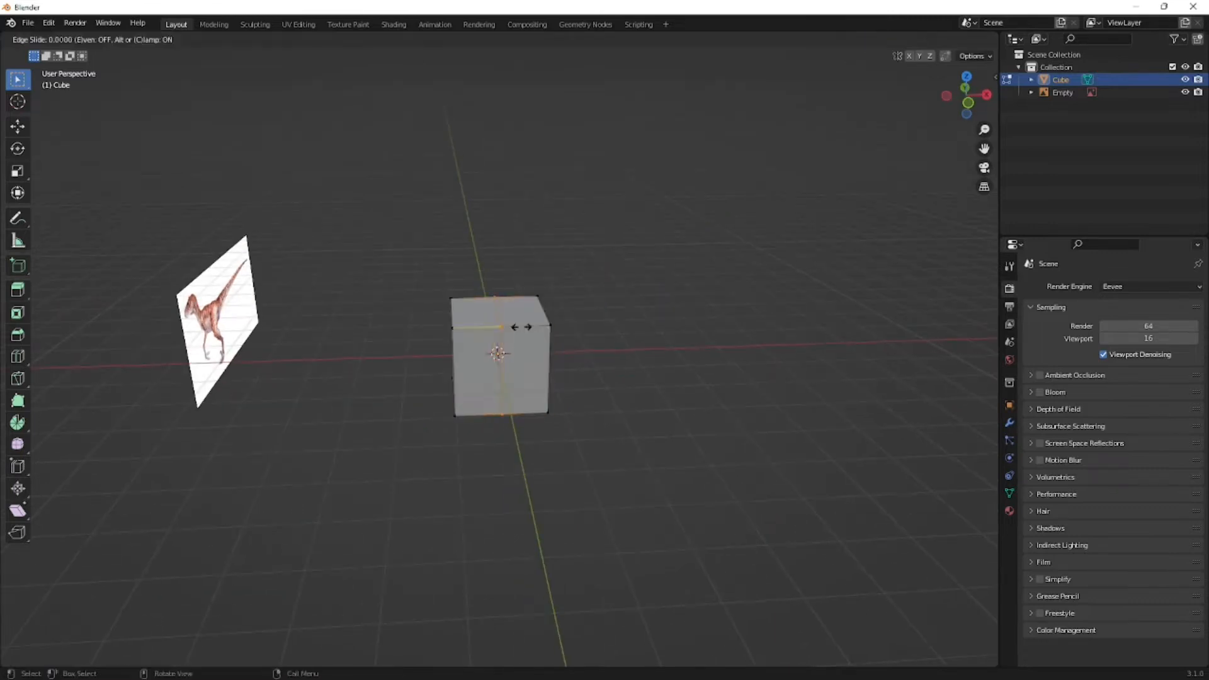
right_click(515, 325)
middle_drag(615, 451, 615, 439)
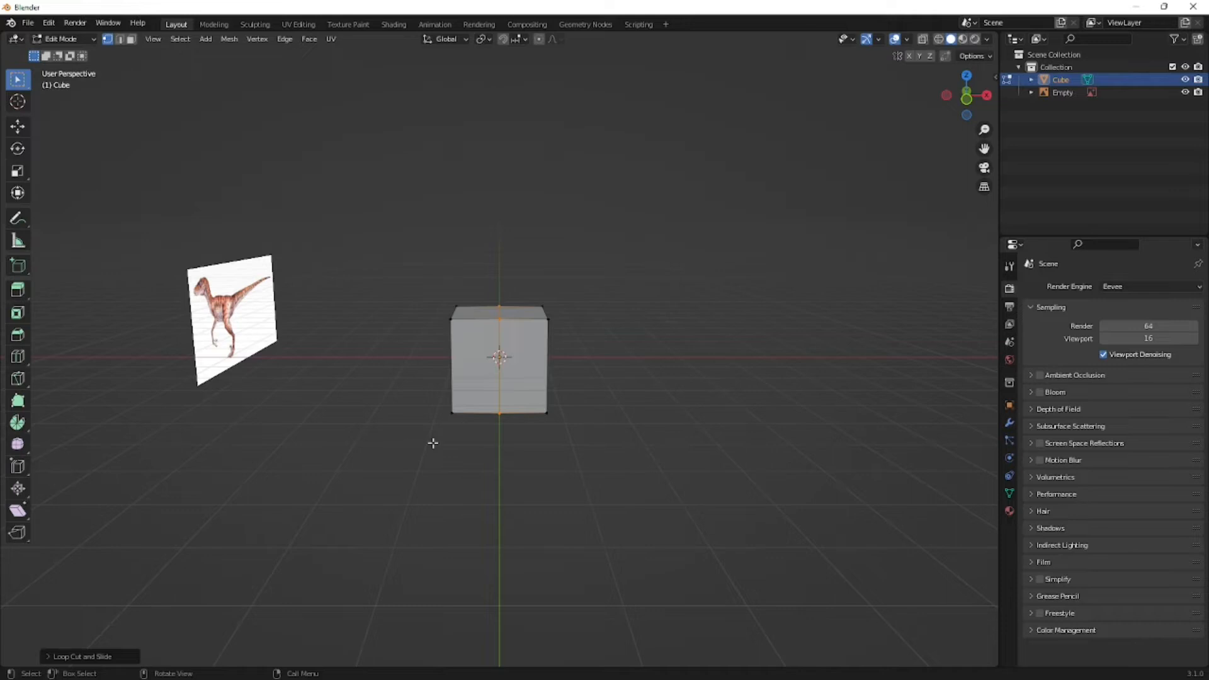
- Try toggling X-ray and switching between Object Mode and Edit Mode, and return to Edit Mode with X-ray off
key(alt)
key(alt+z)
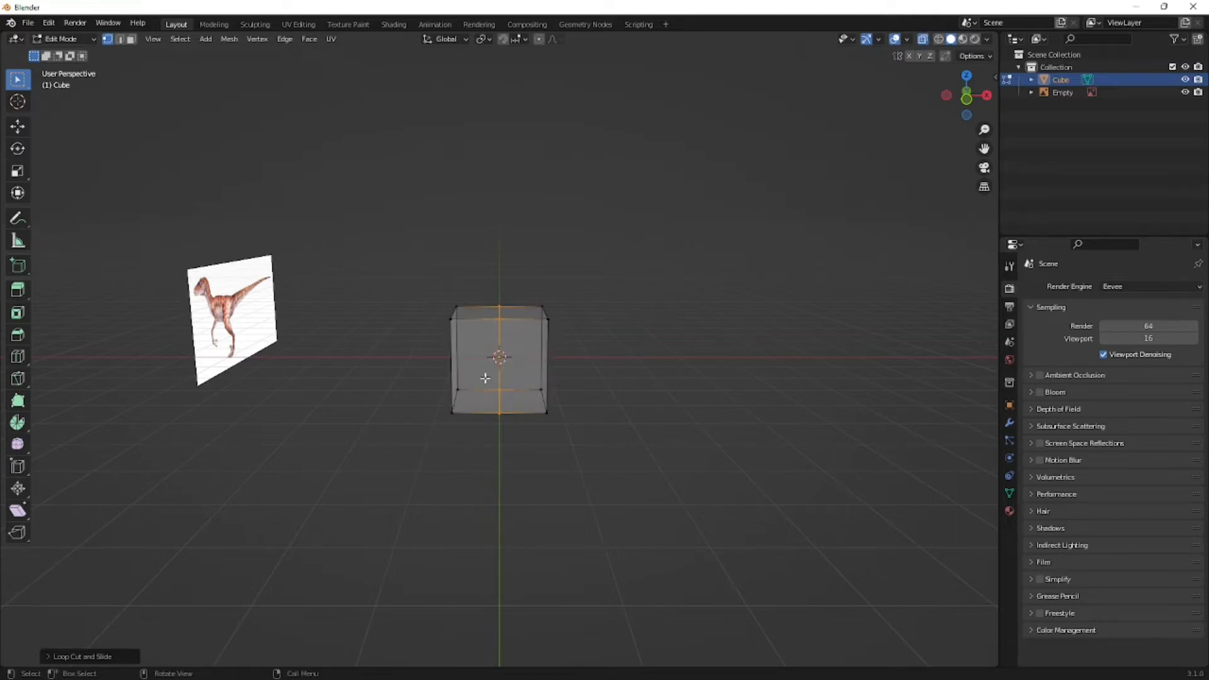
key(alt+z)
key(Tab)
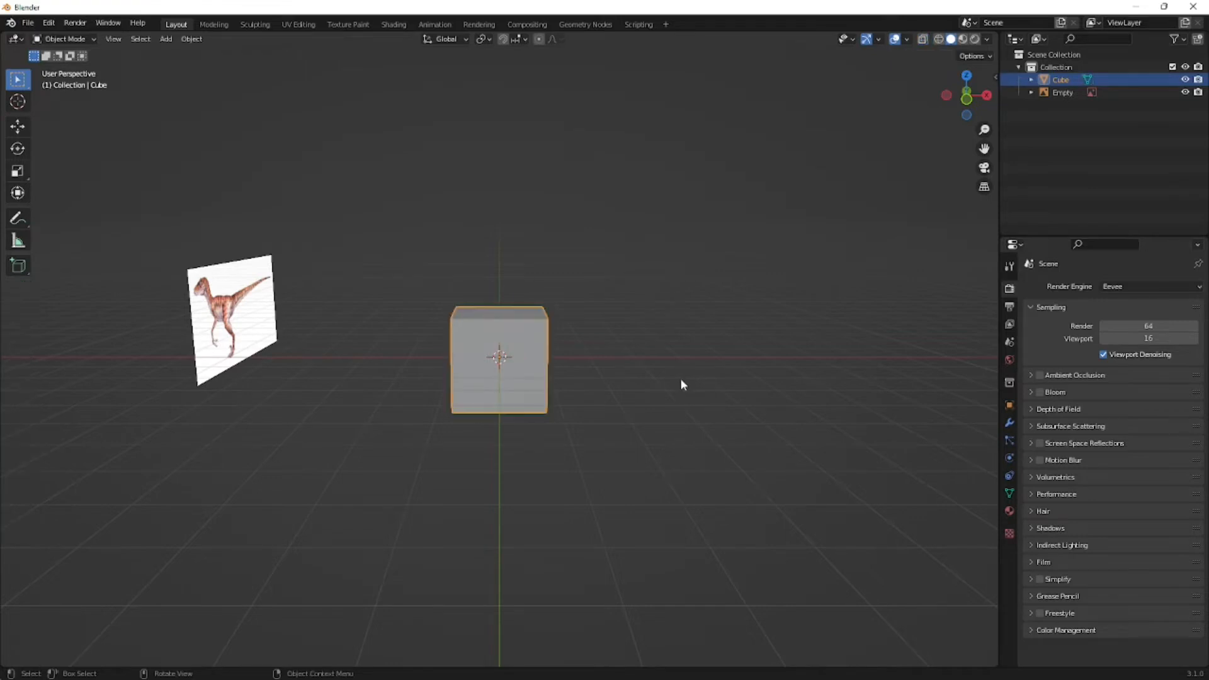
middle_drag(681, 380, 418, 216)
key(Tab)
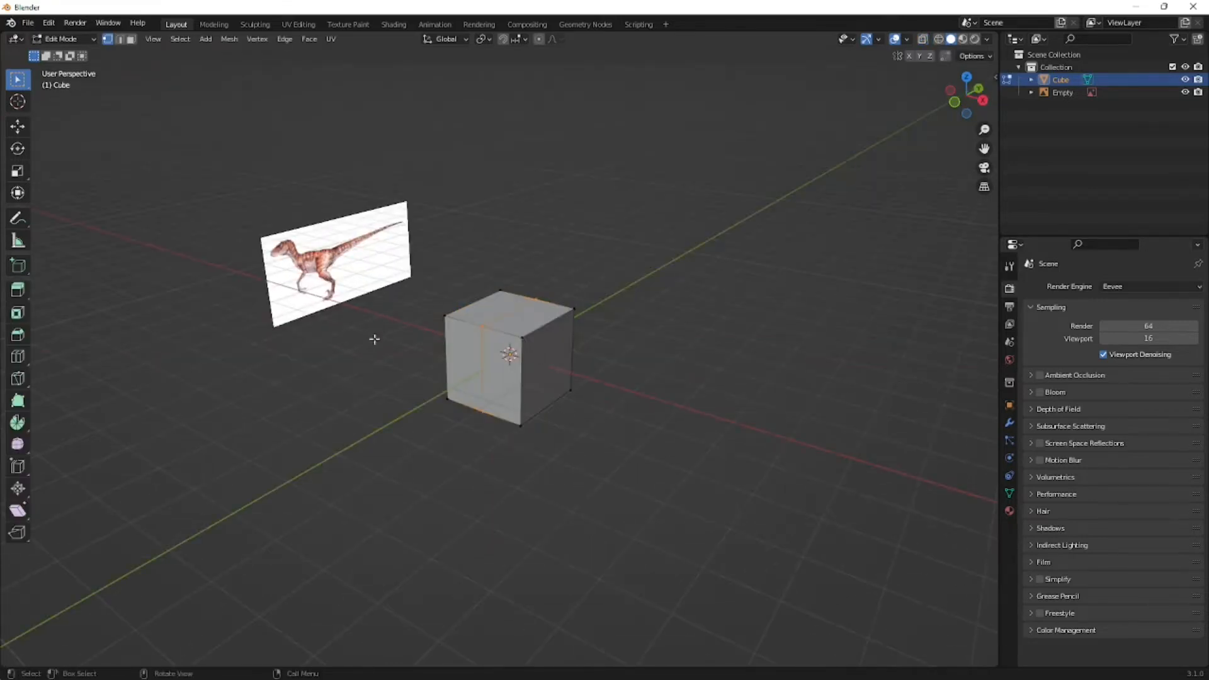
key(Tab)
click(68, 39)
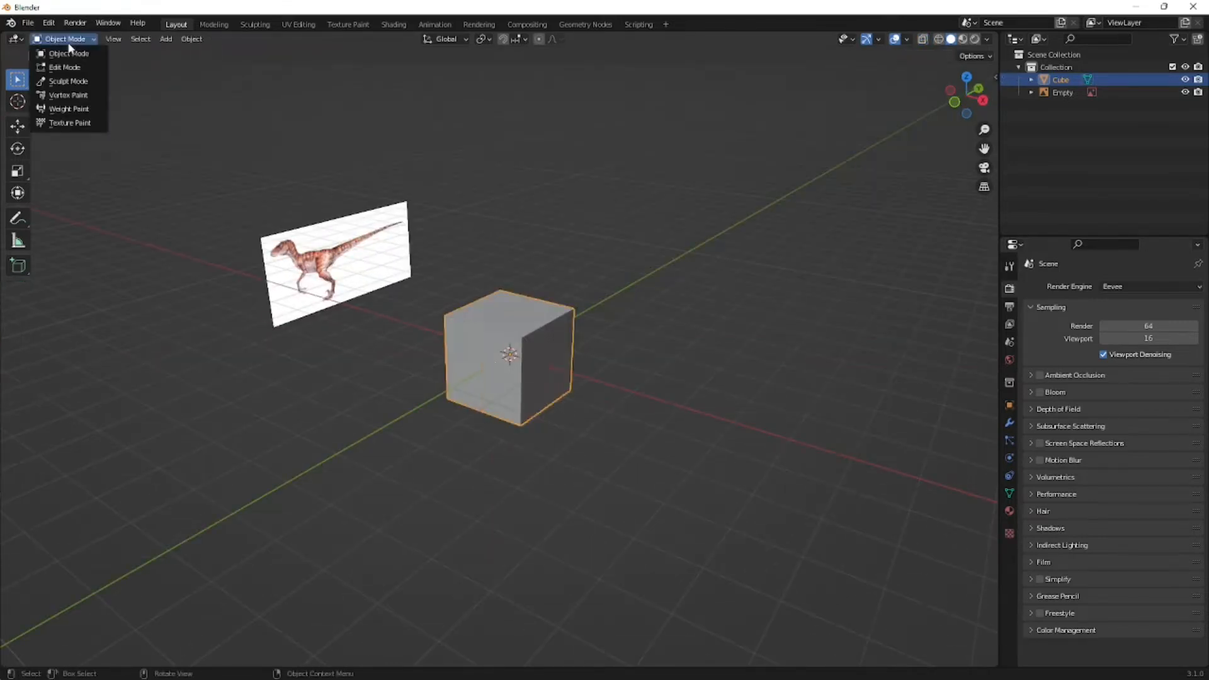
click(66, 66)
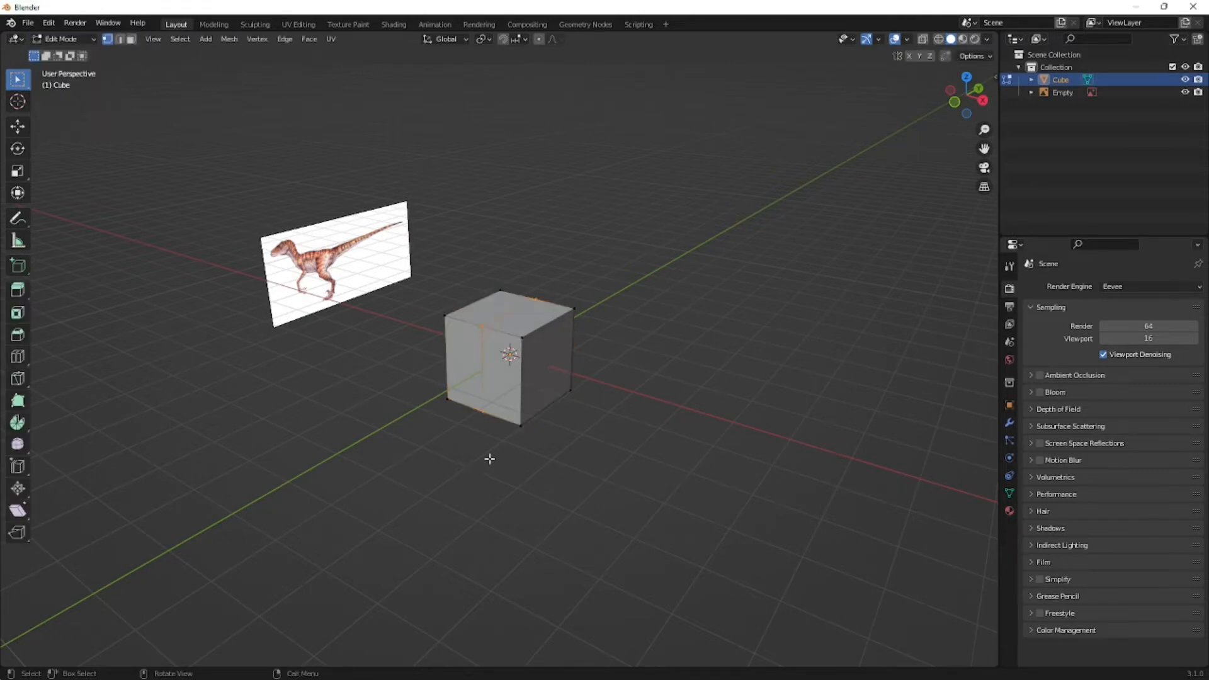
- Turn on X-ray, box-select the outer vertices on the cube's negative X side, and delete them
middle_drag(555, 485, 466, 439)
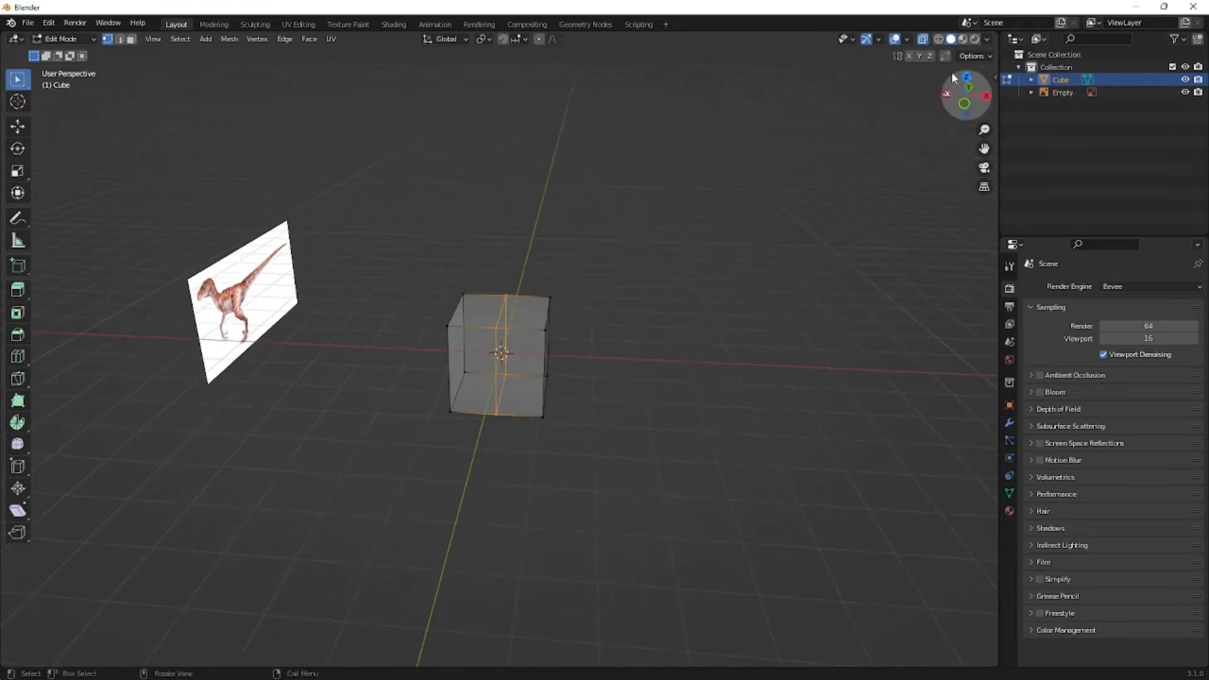
middle_drag(526, 353, 447, 289)
drag(386, 240, 480, 472)
middle_drag(548, 500, 471, 330)
middle_drag(467, 440, 467, 440)
key(x)
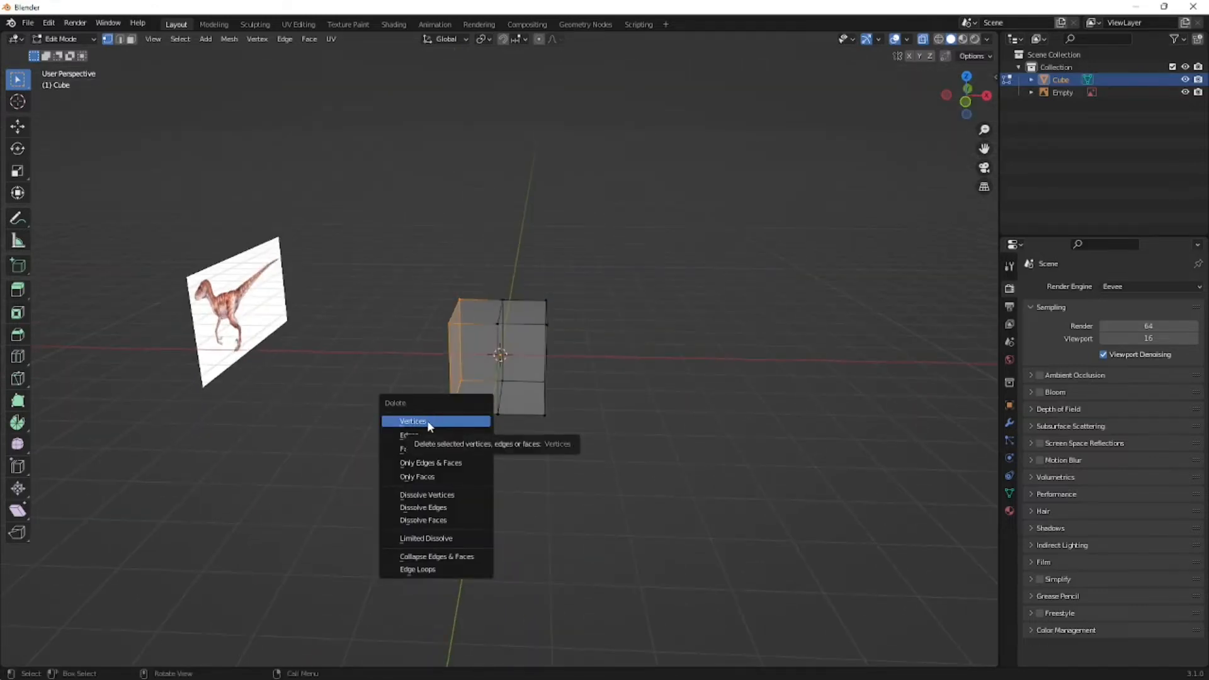
click(428, 421)
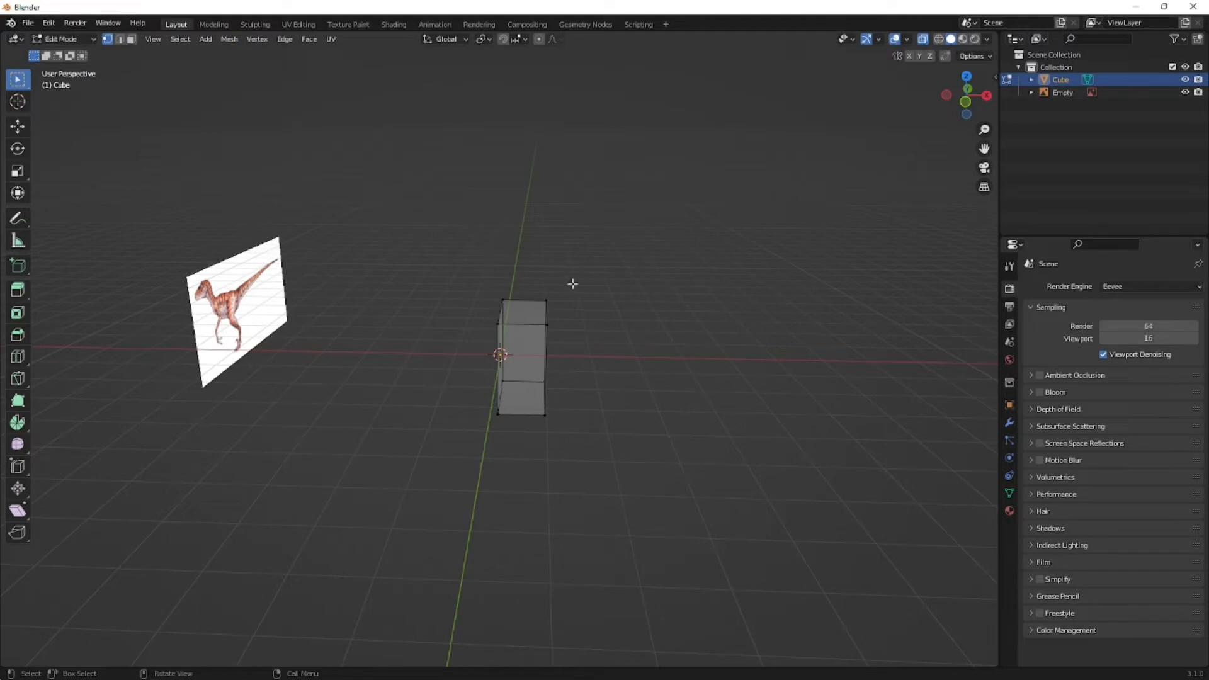
- Look through the available delete options for mesh elements
click(220, 40)
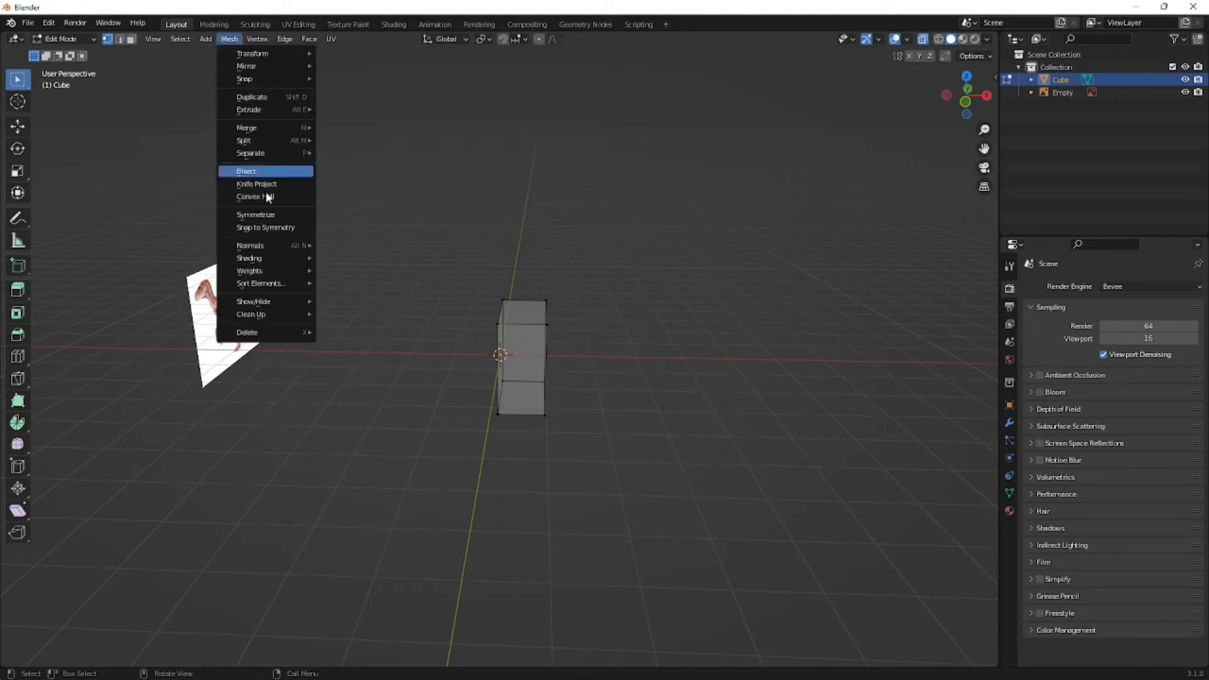
mouse_move(260, 340)
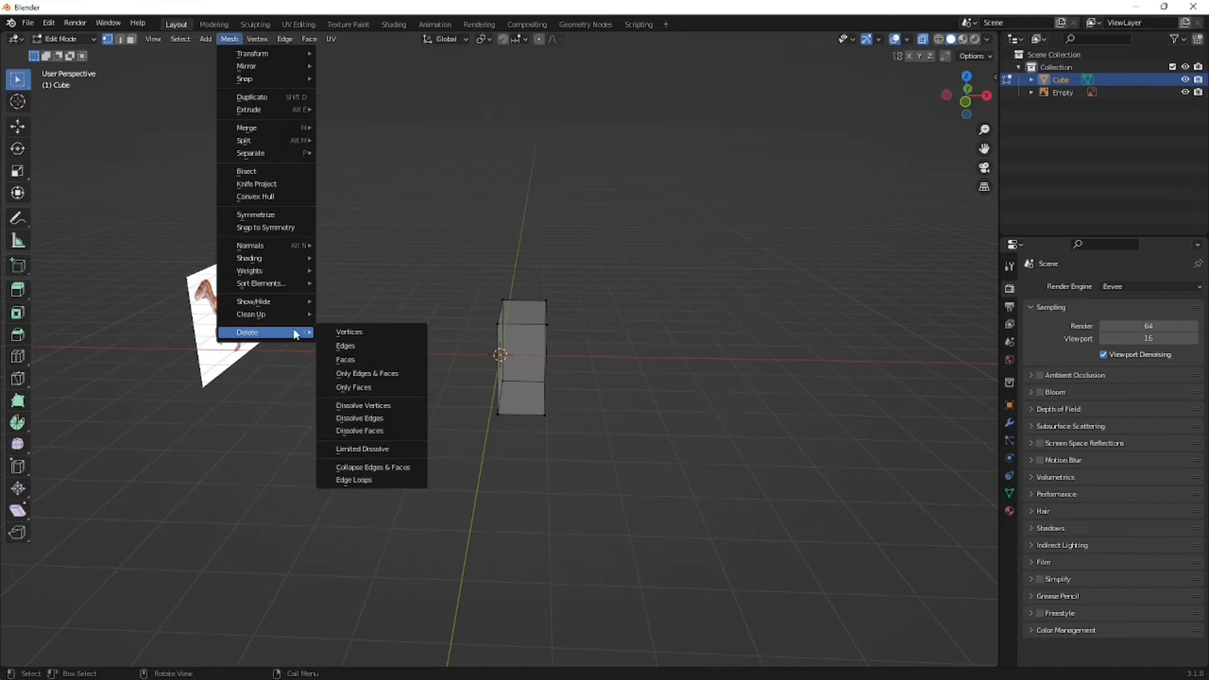
click(223, 38)
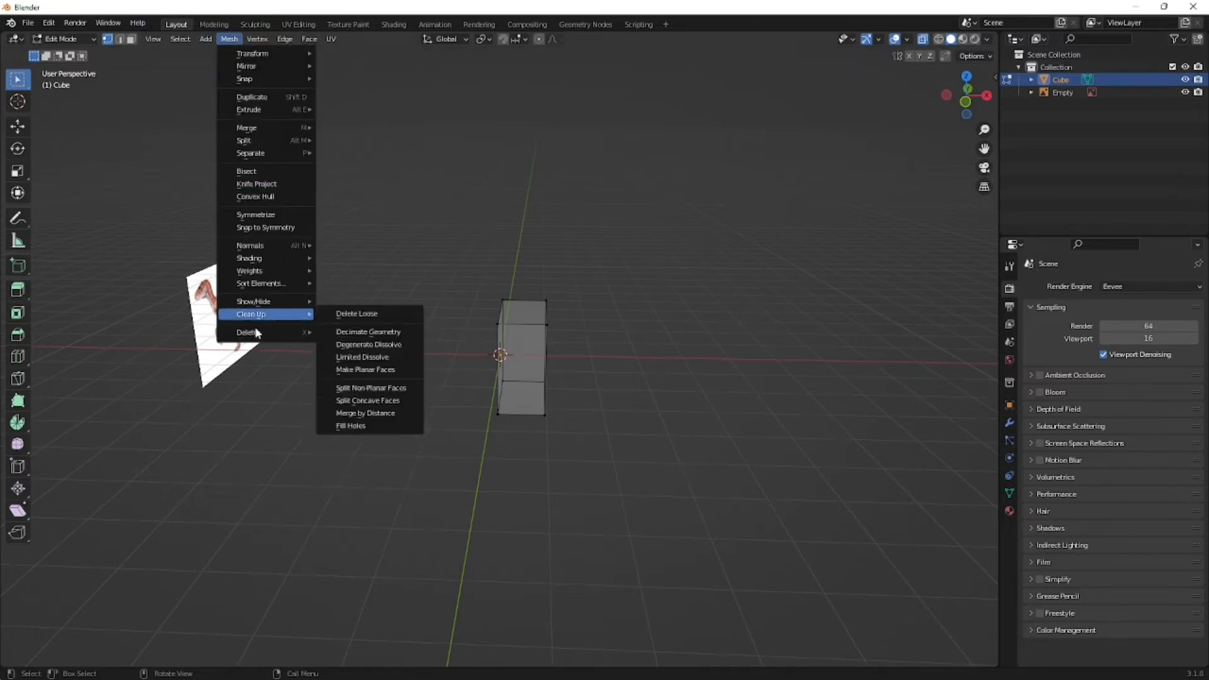
mouse_move(285, 336)
mouse_move(567, 246)
middle_down()
mouse_move(491, 237)
mouse_move(623, 235)
mouse_move(582, 237)
middle_up()
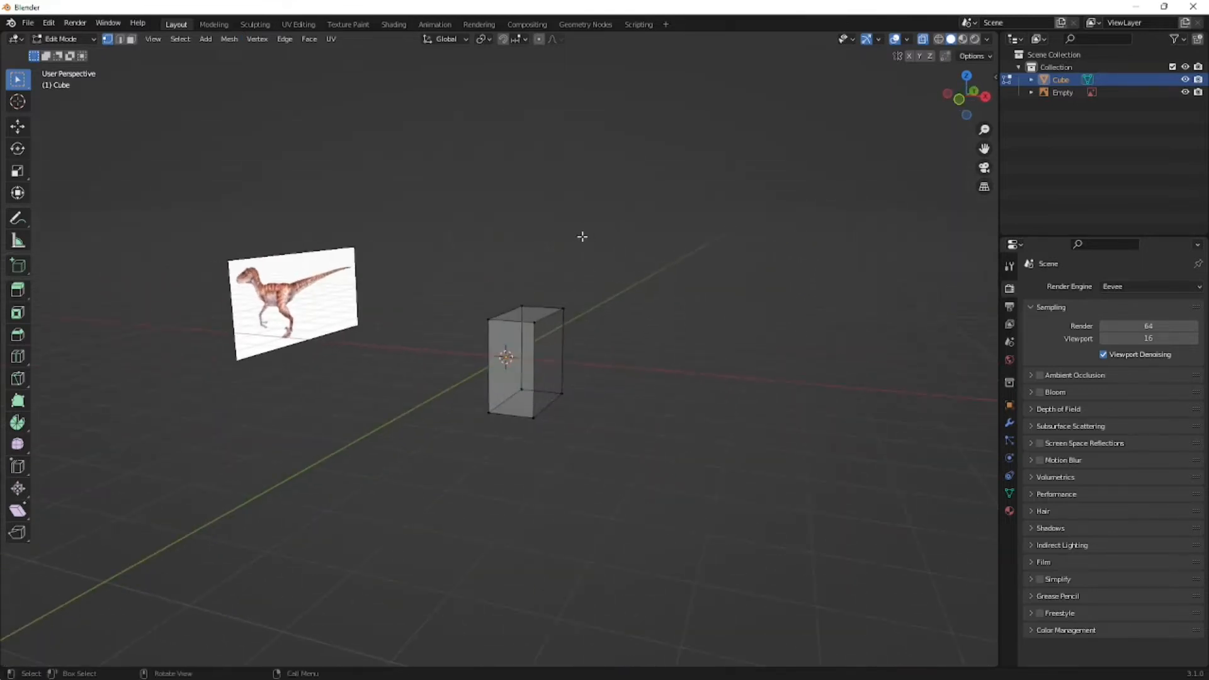
key(t)
key(t)
- Add a Mirror modifier on the X axis to the remaining half of the cube
middle_drag(564, 235, 743, 352)
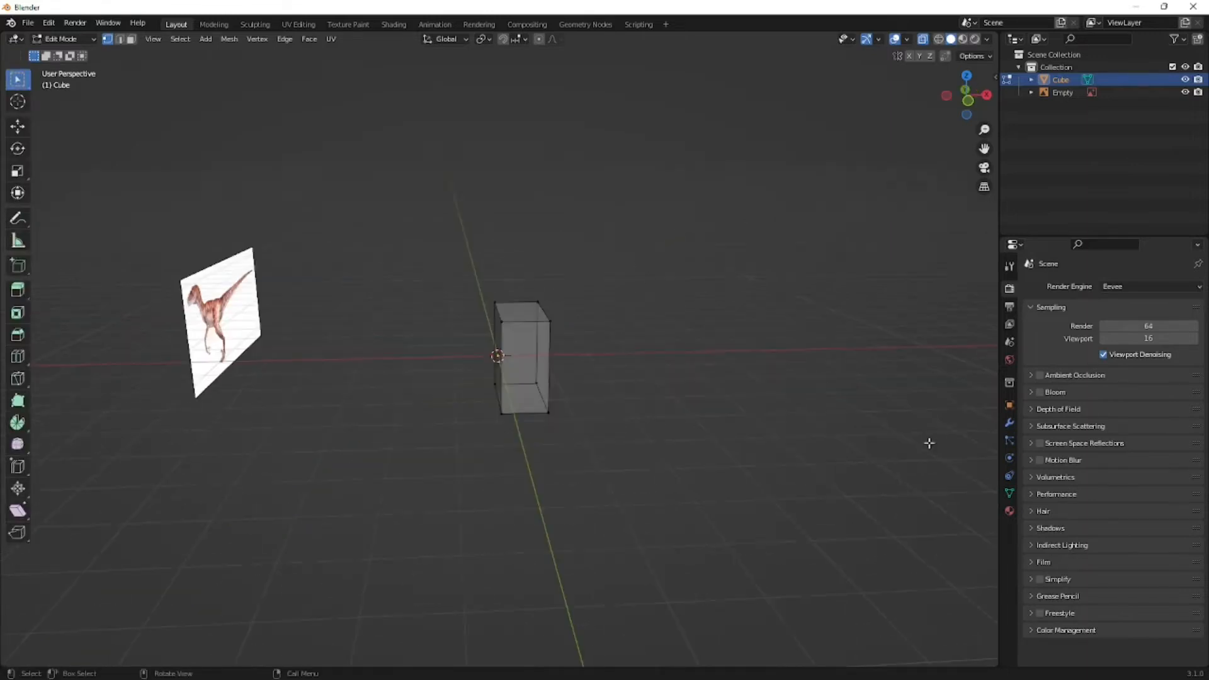
click(1010, 426)
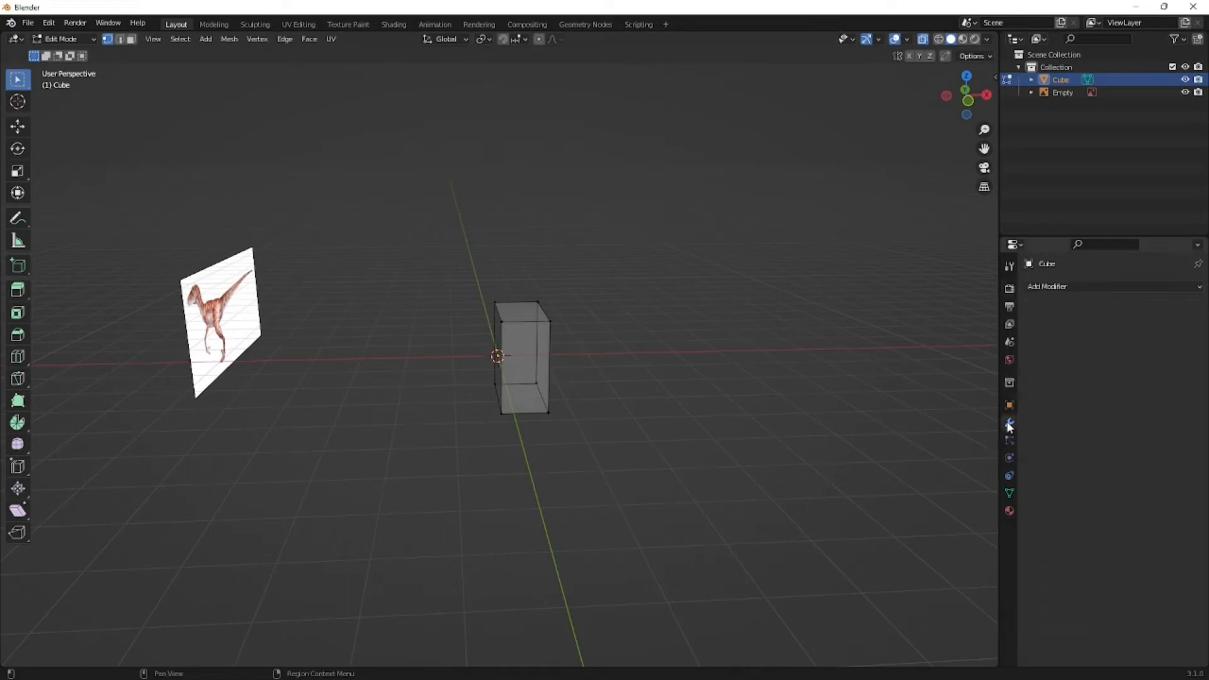
click(1036, 287)
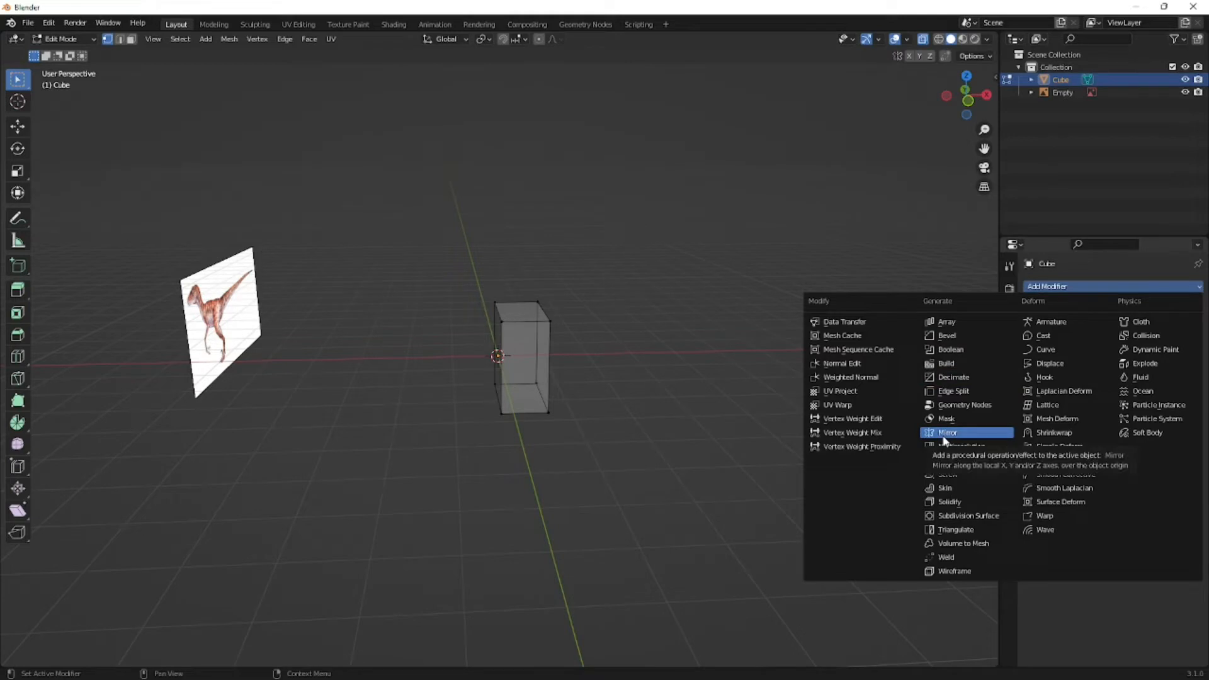
click(943, 433)
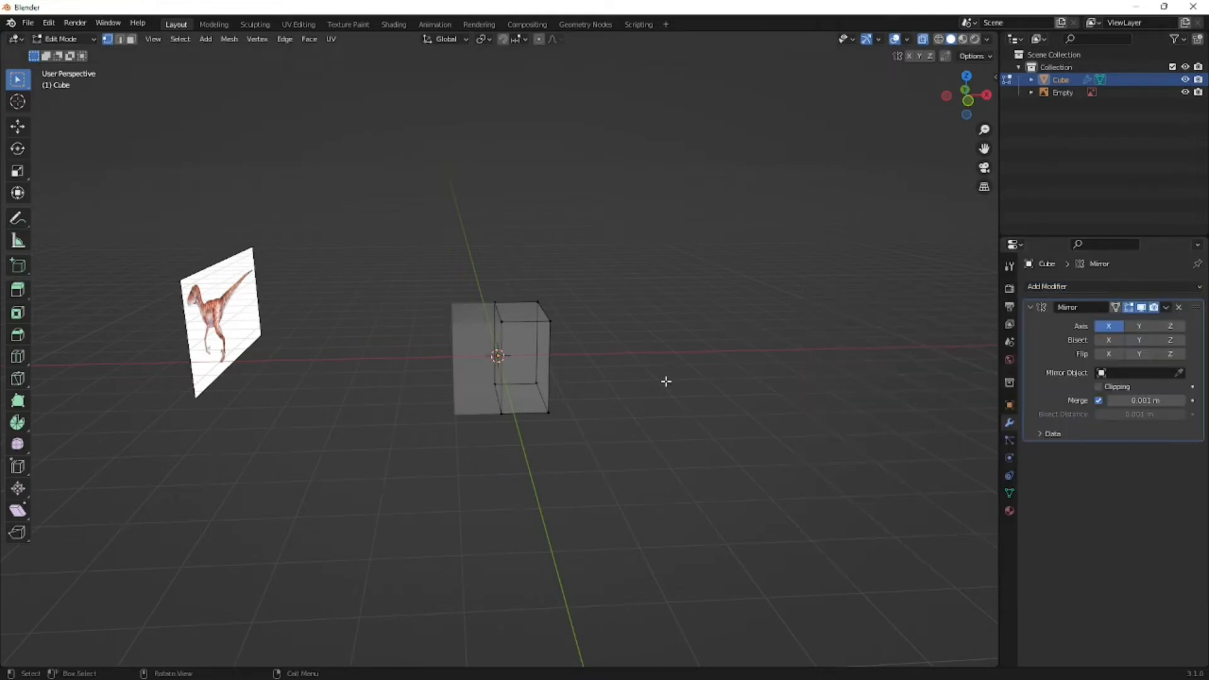
middle_drag(661, 380, 580, 378)
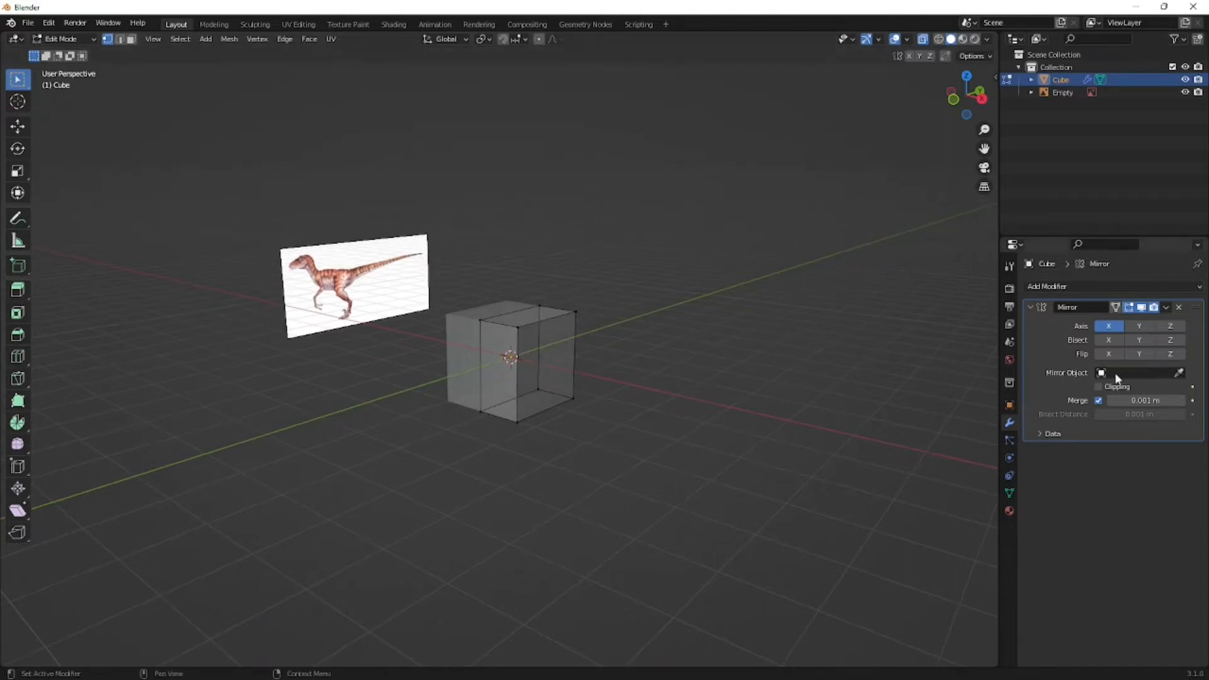
- Try the raptor reference image's Empty as the mirror object, and clear the mirror object again
click(1180, 374)
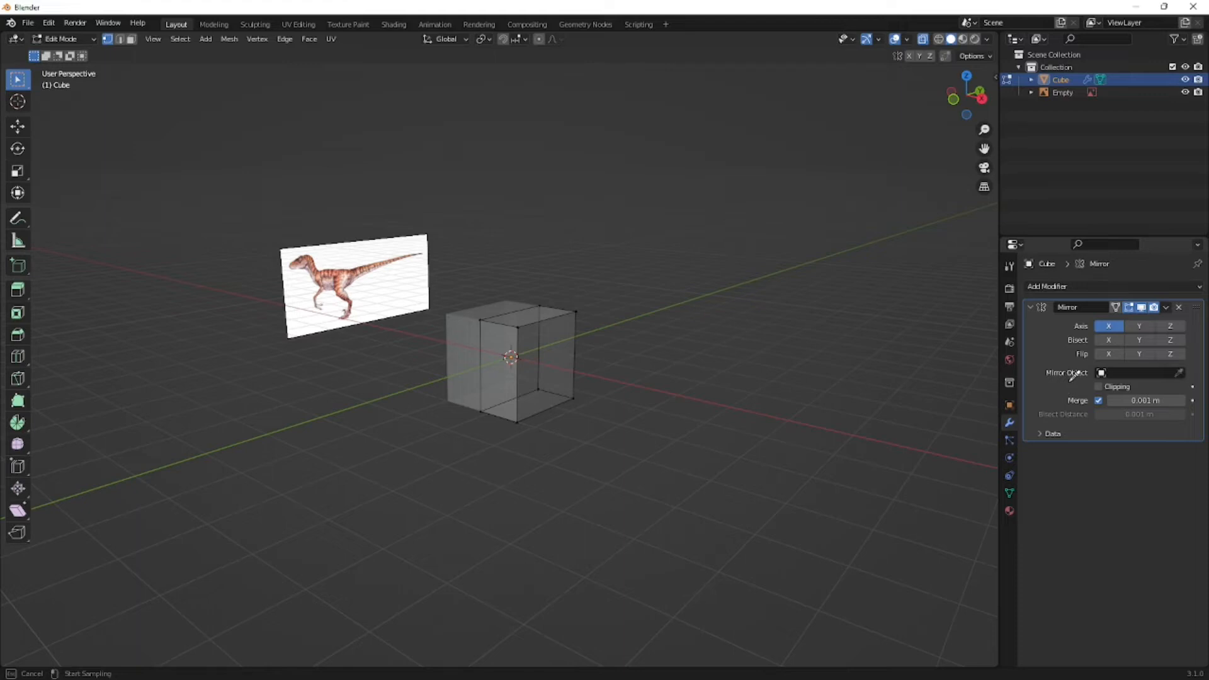
click(369, 267)
middle_drag(359, 433, 373, 456)
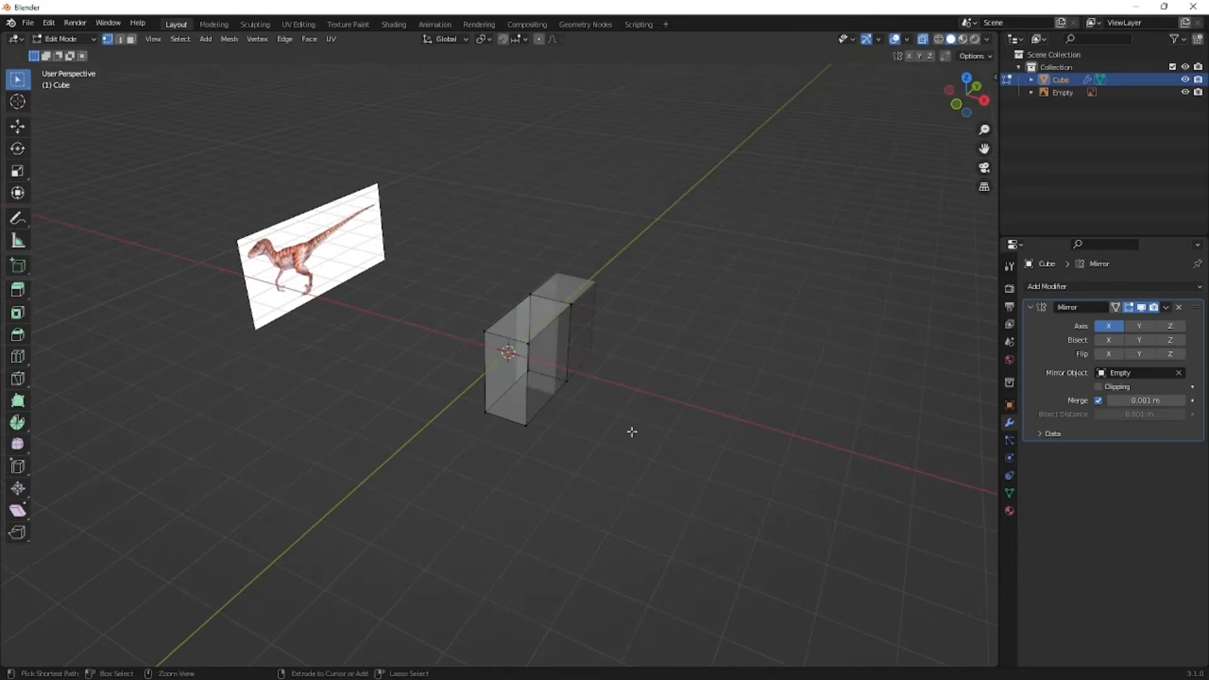
click(1179, 372)
middle_drag(725, 390, 819, 387)
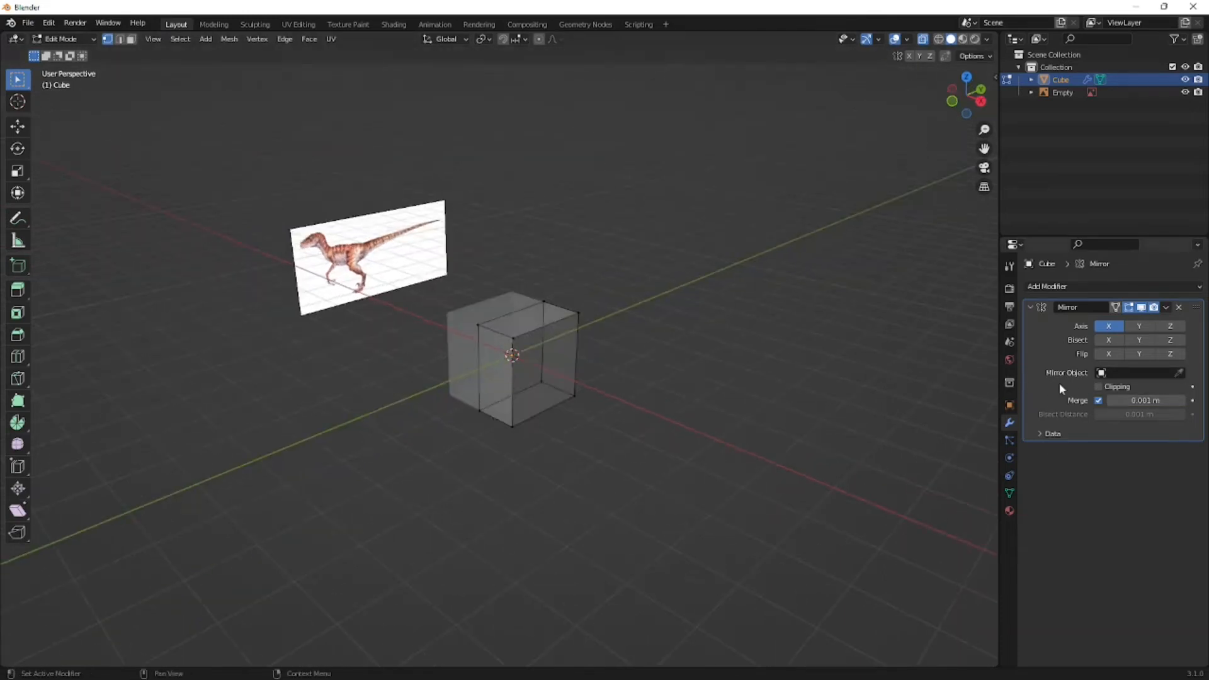
- Turn on Clipping in the Mirror modifier and select the whole mesh in the right orthographic view
click(1099, 386)
middle_drag(486, 383, 522, 394)
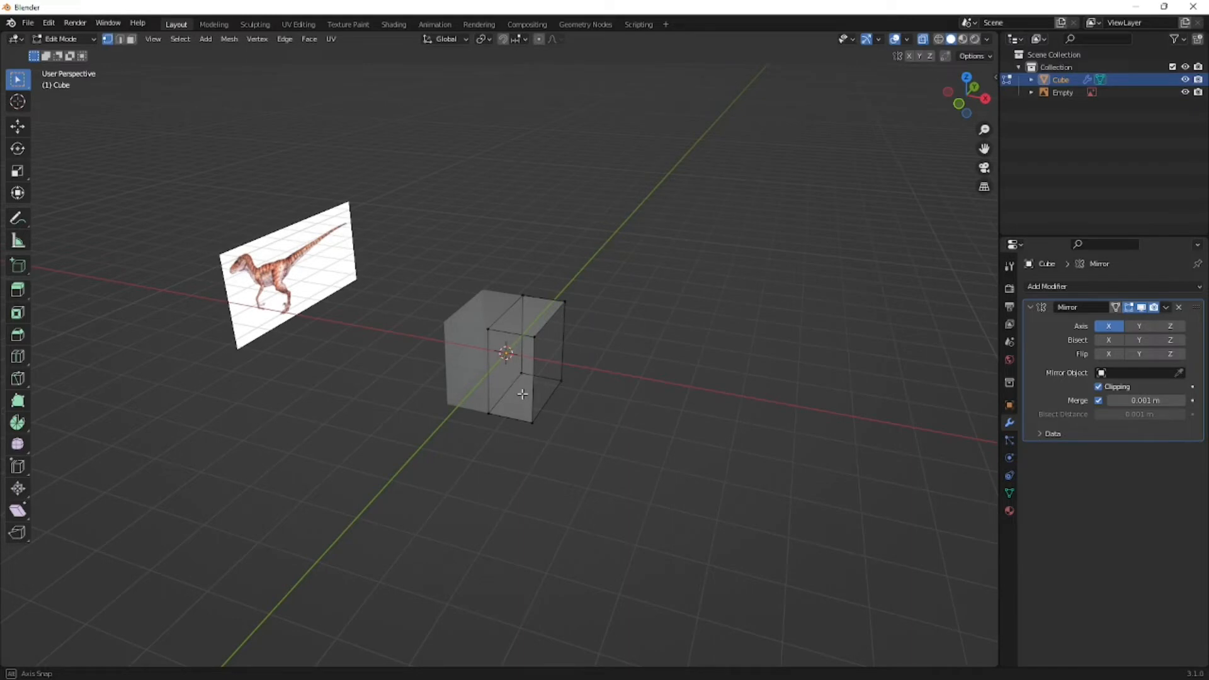
mouse_move(522, 391)
middle_down()
mouse_move(508, 380)
mouse_move(532, 382)
middle_up()
key(KP_5)
key(KP_3)
scroll(531, 381, up, 2)
key(a)
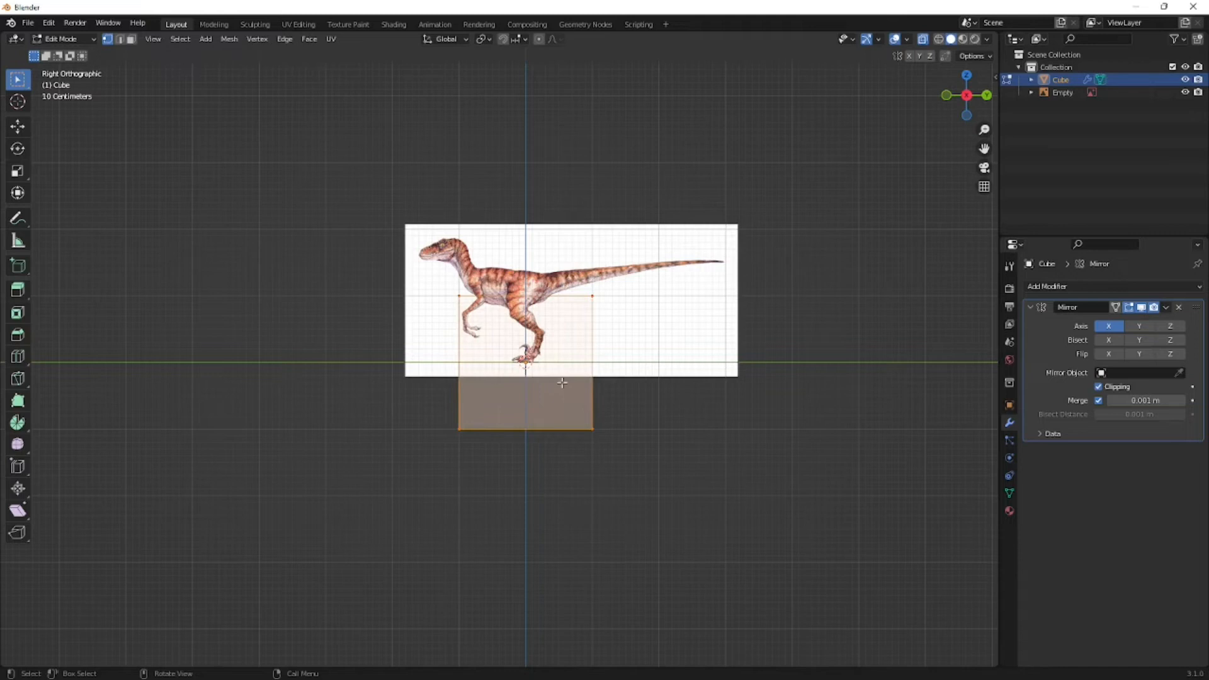
- Try scaling down and moving the selected mesh over the reference image, and undo both changes
key(s)
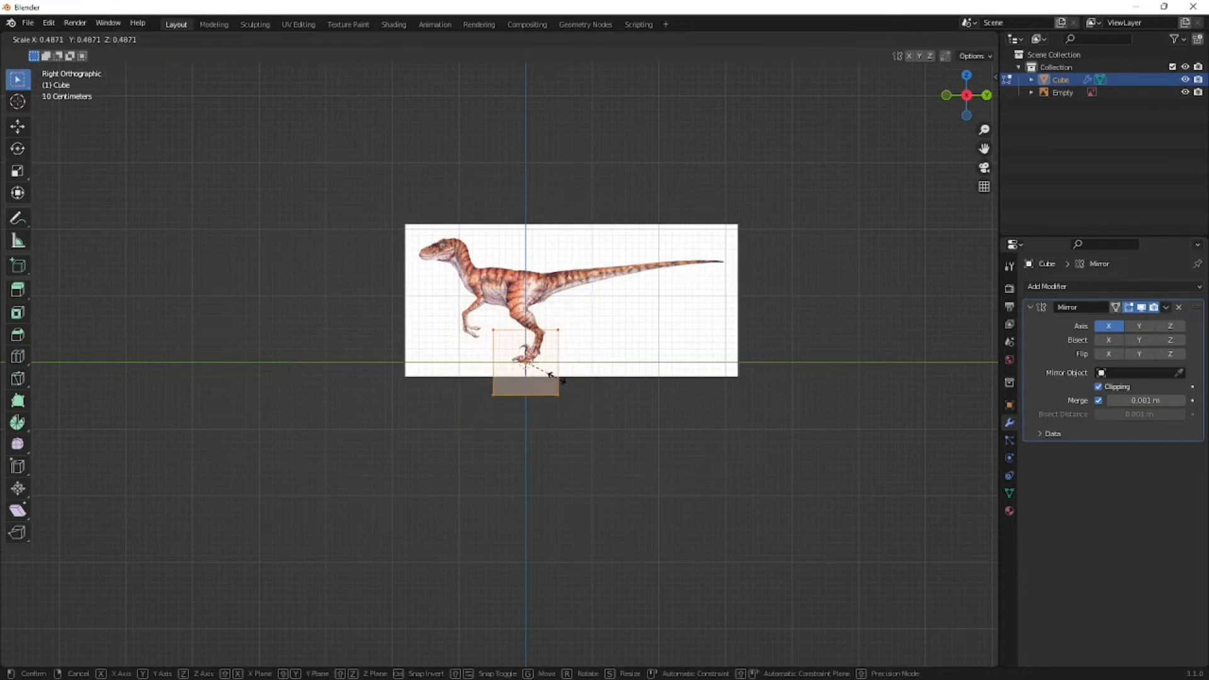
click(552, 378)
key(g)
click(545, 383)
scroll(546, 384, up, 4)
scroll(560, 382, down, 4)
key(ctrl+z)
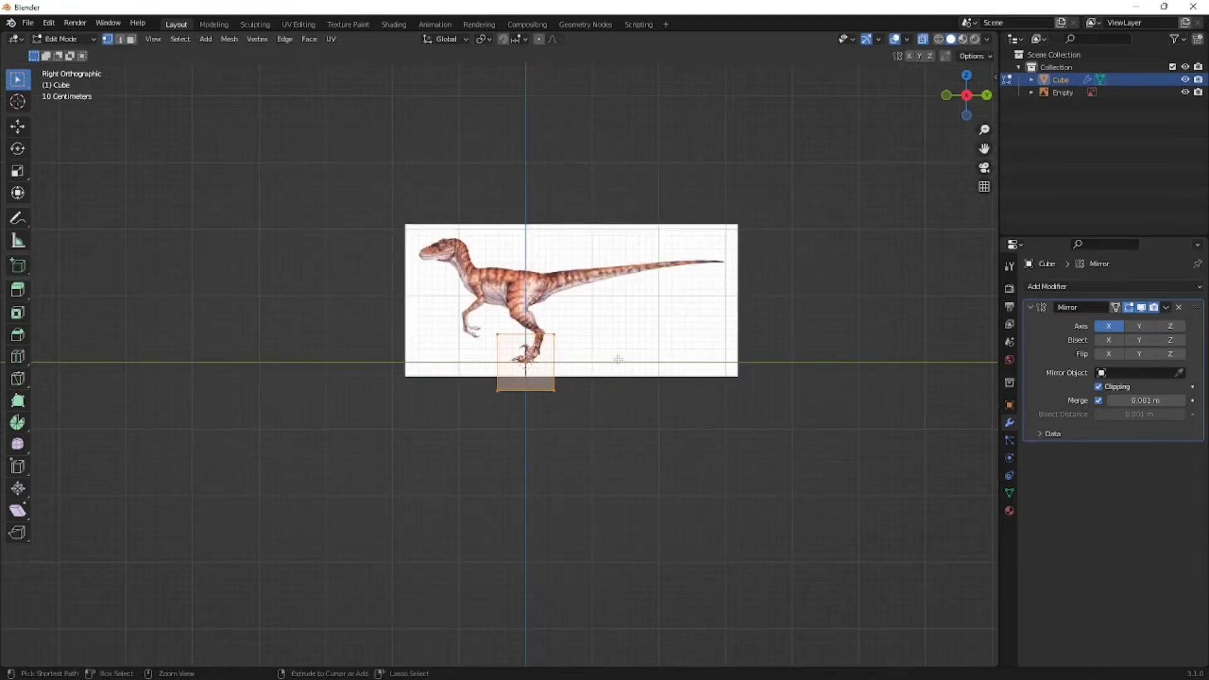
key(ctrl+z)
- Scale the whole mesh down to about 0.25 and move it over the raptor's chest in the reference image
key(s)
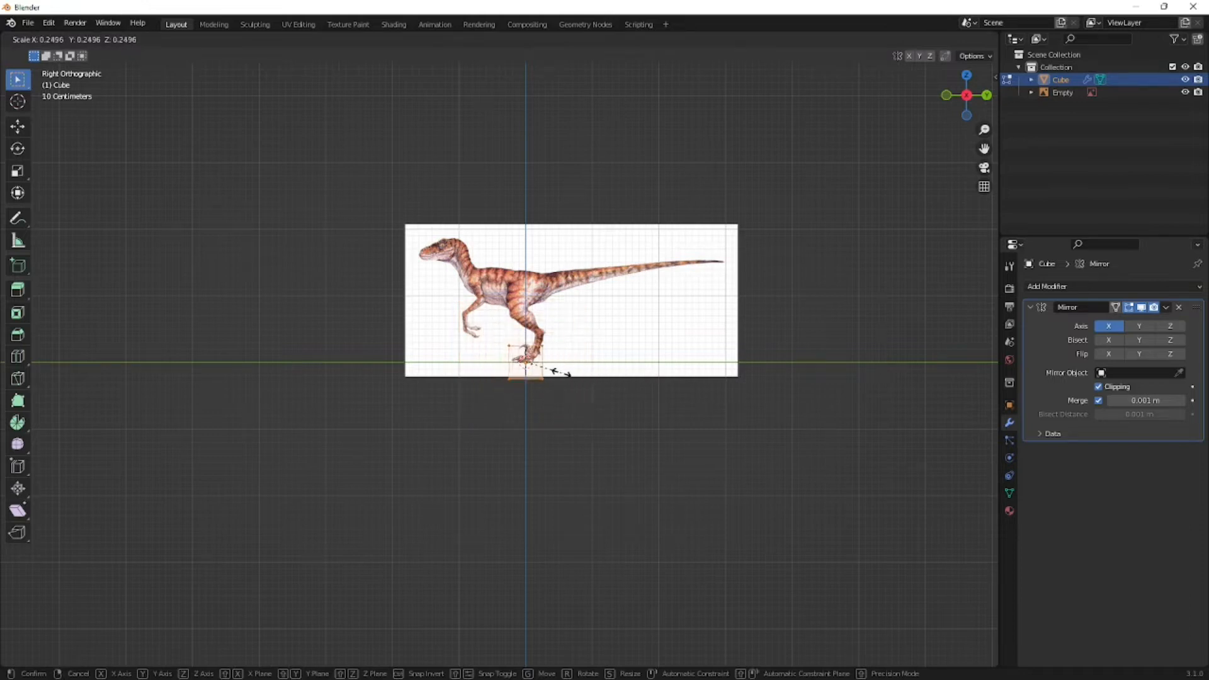
click(559, 411)
key(g)
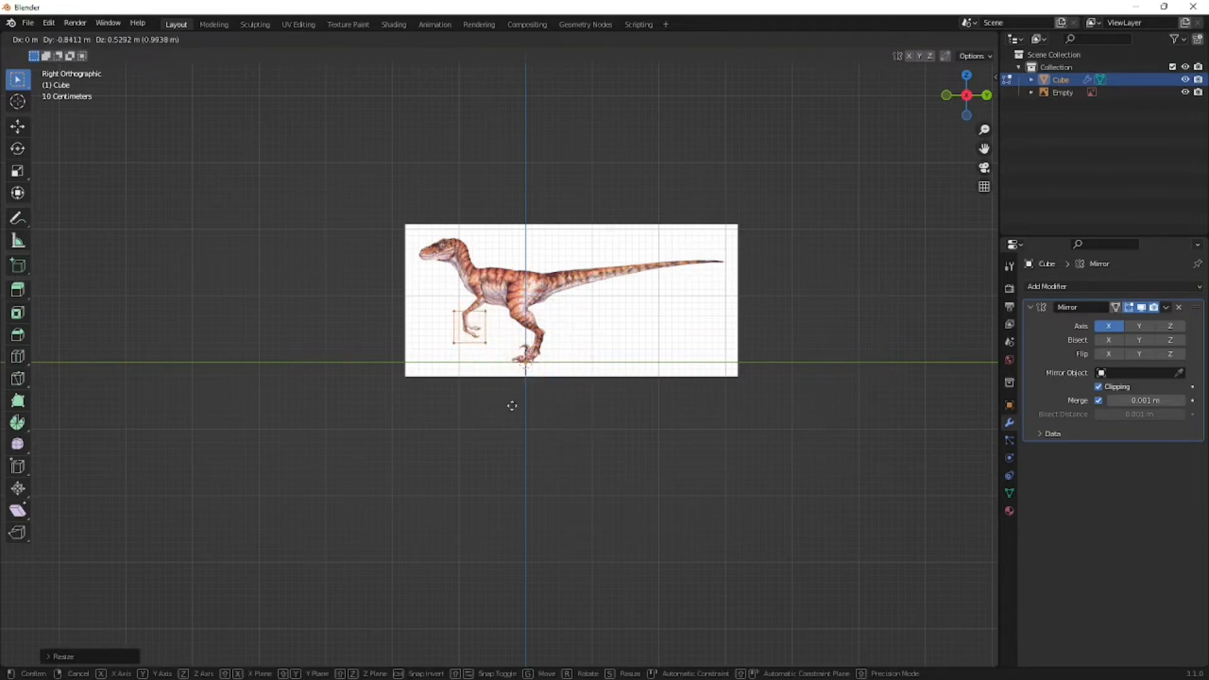
click(521, 362)
scroll(526, 372, up, 3)
scroll(527, 372, down, 1)
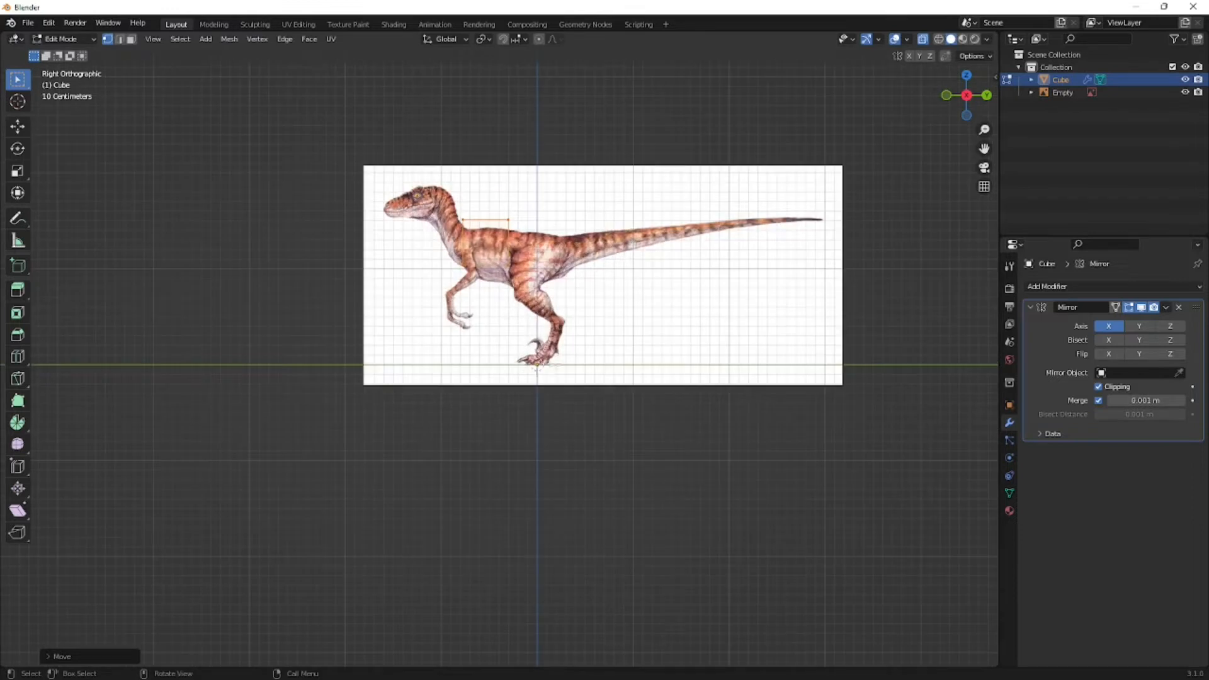
key(r)
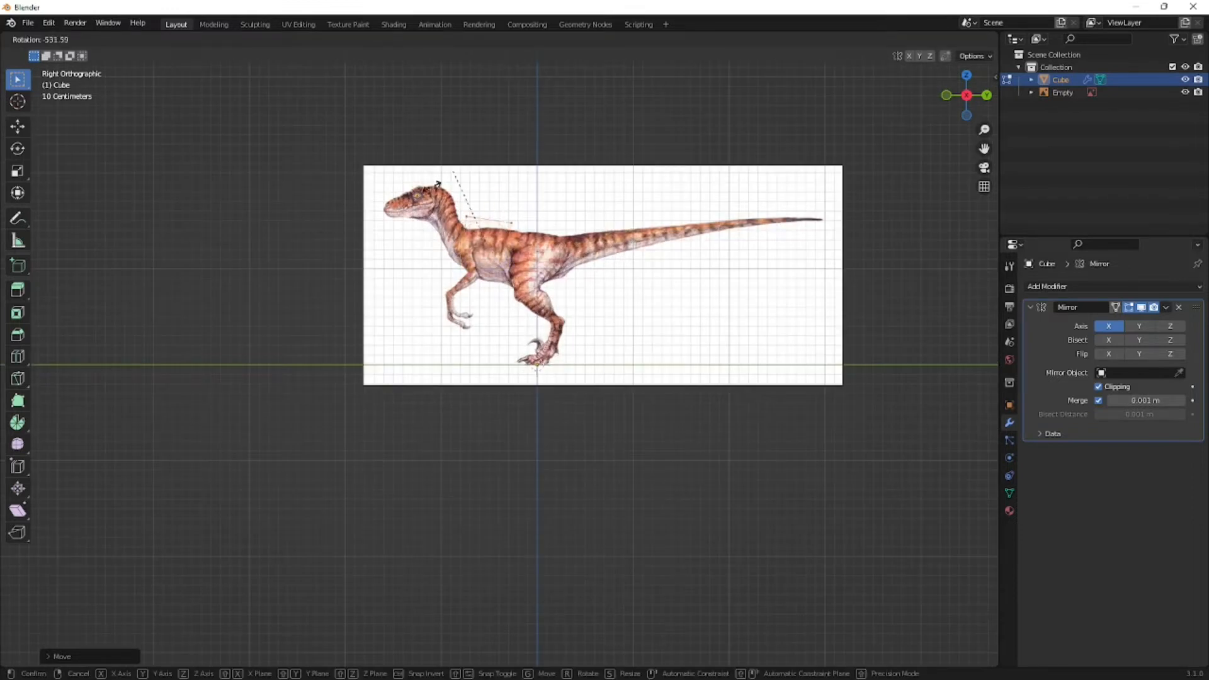
right_click(530, 200)
- Move the mirrored mesh about 0.18 m along negative X so clipping narrows it at the centre line
middle_drag(462, 278, 654, 329)
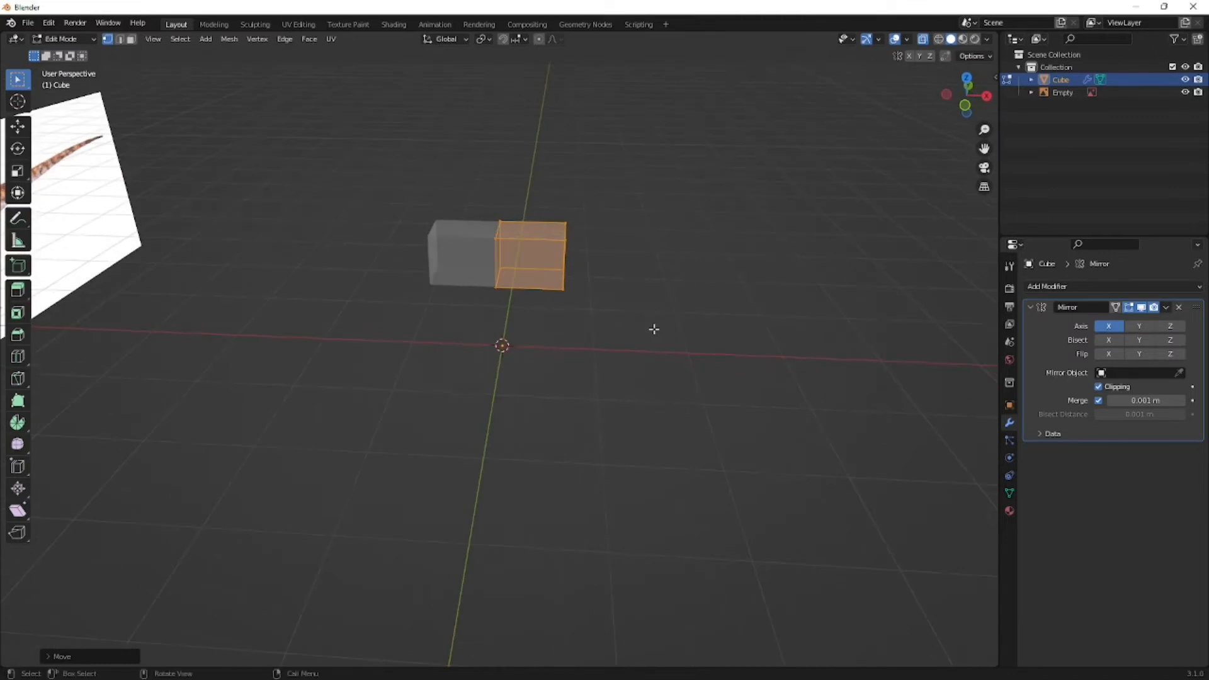
key(g)
key(x)
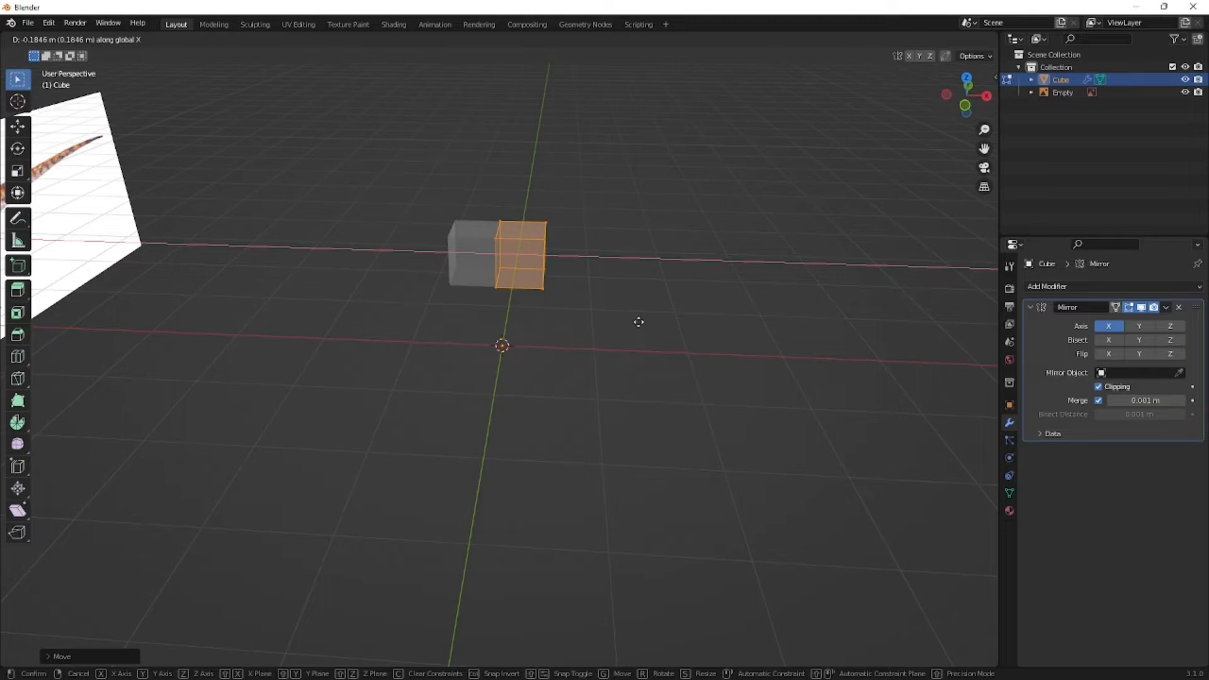
click(638, 322)
- In the right orthographic view, move the whole mesh slightly down so its upper edge meets the raptor's back
key(KP_3)
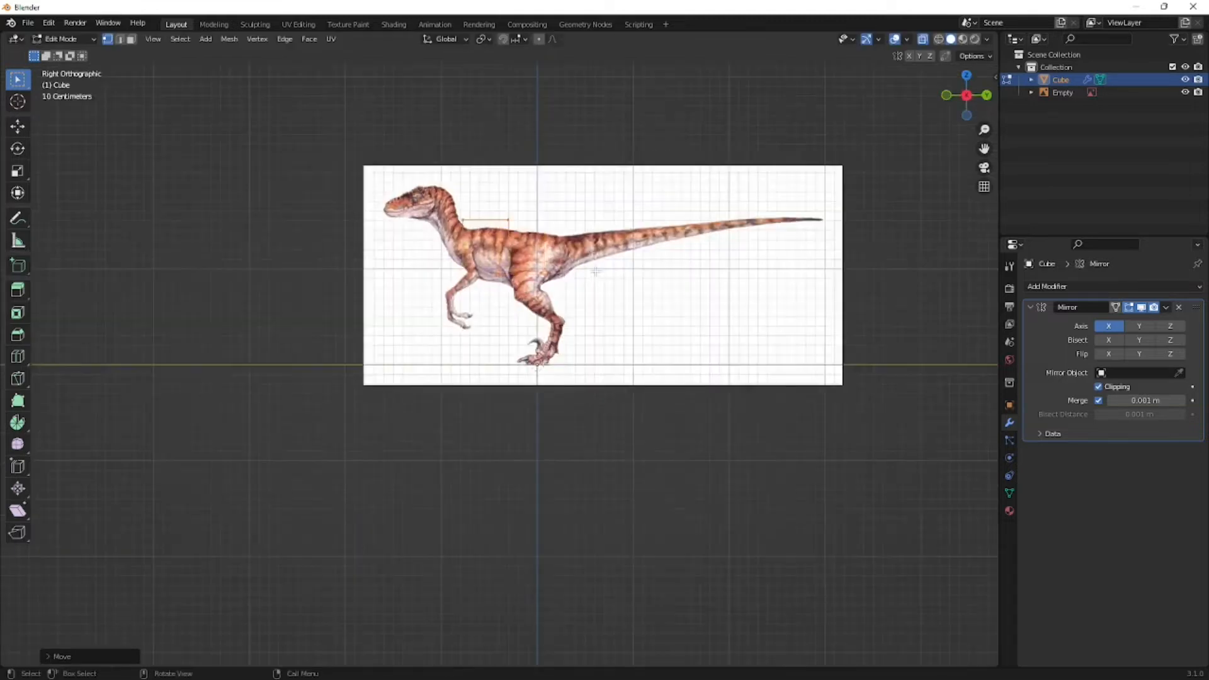
scroll(590, 277, up, 5)
shift+middle_drag(583, 269, 641, 435)
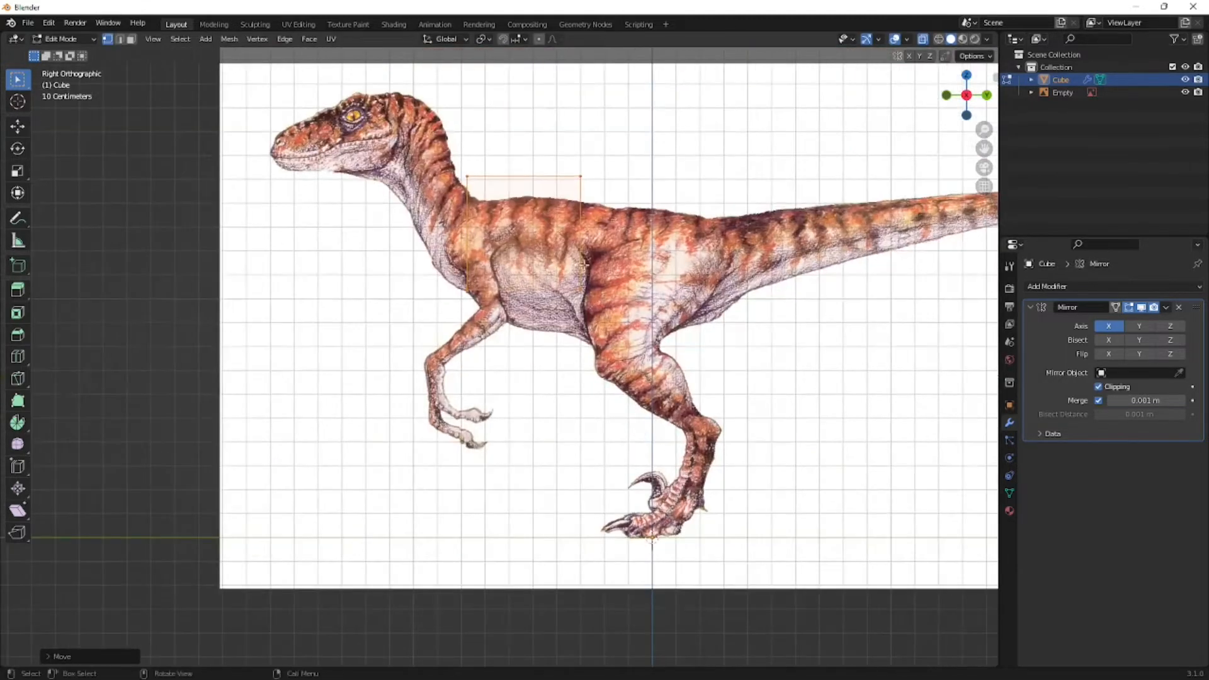
key(g)
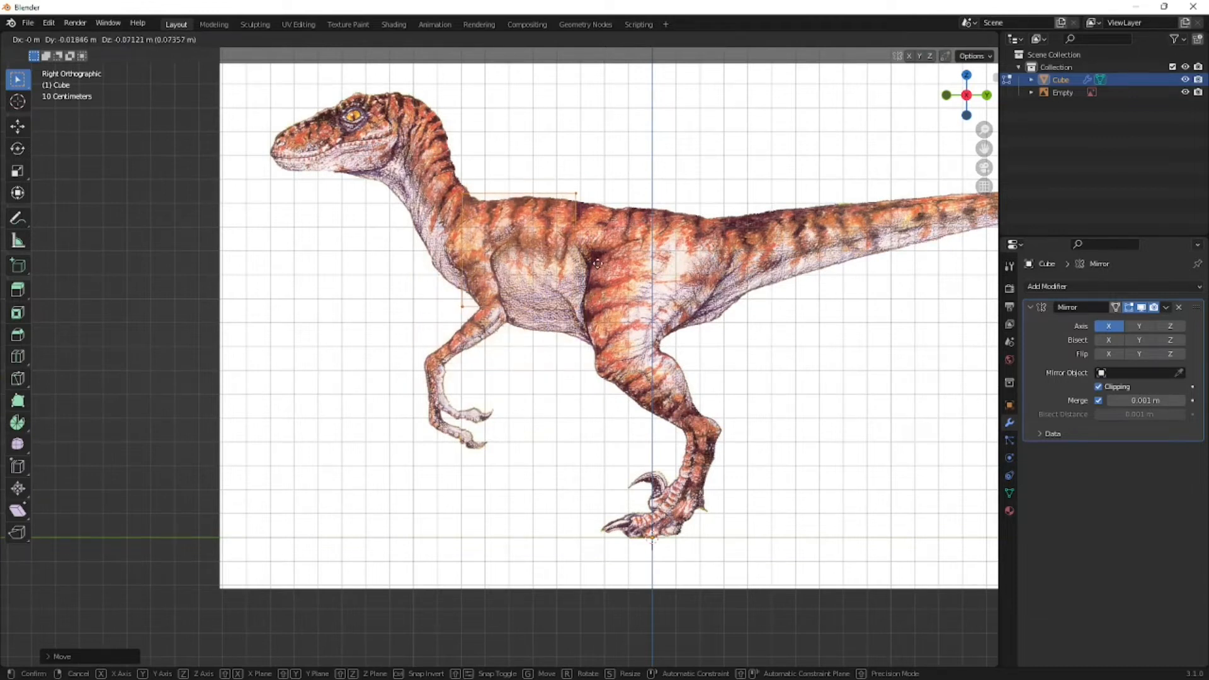
click(599, 265)
- Move the box's upper front vertices to the neck base and its lower front vertices about 0.14 m forward and 0.2 m up onto the chest
scroll(610, 210, down, 3)
scroll(596, 272, up, 4)
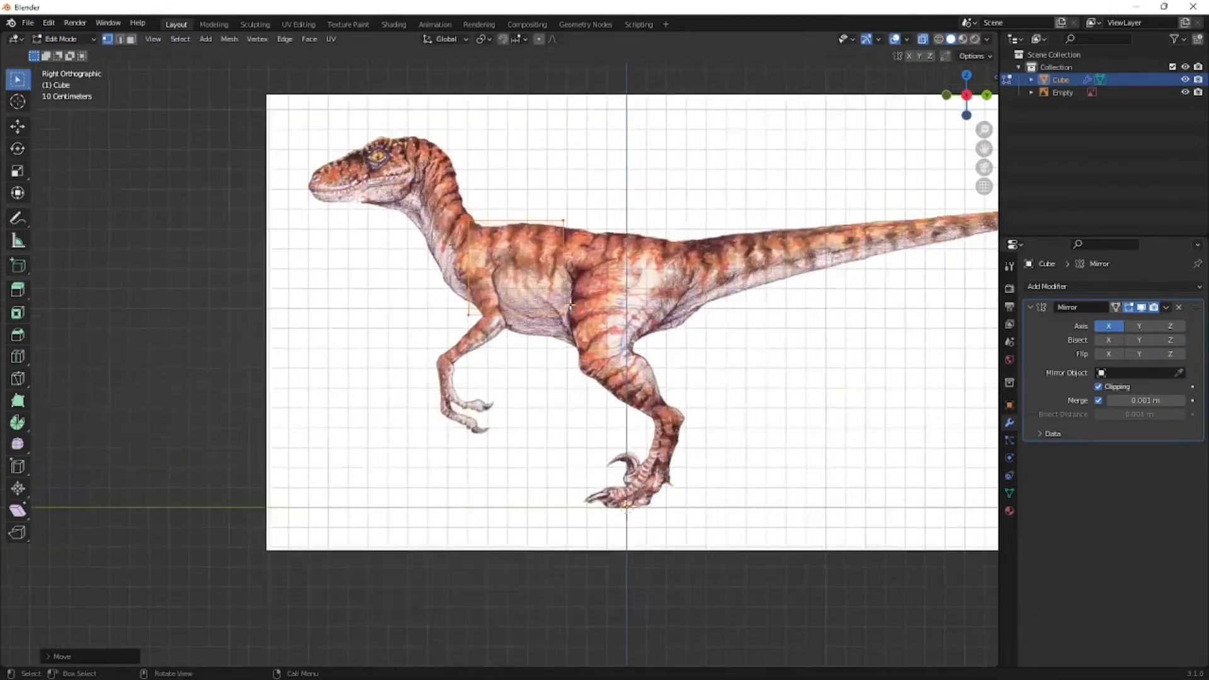
click(421, 315)
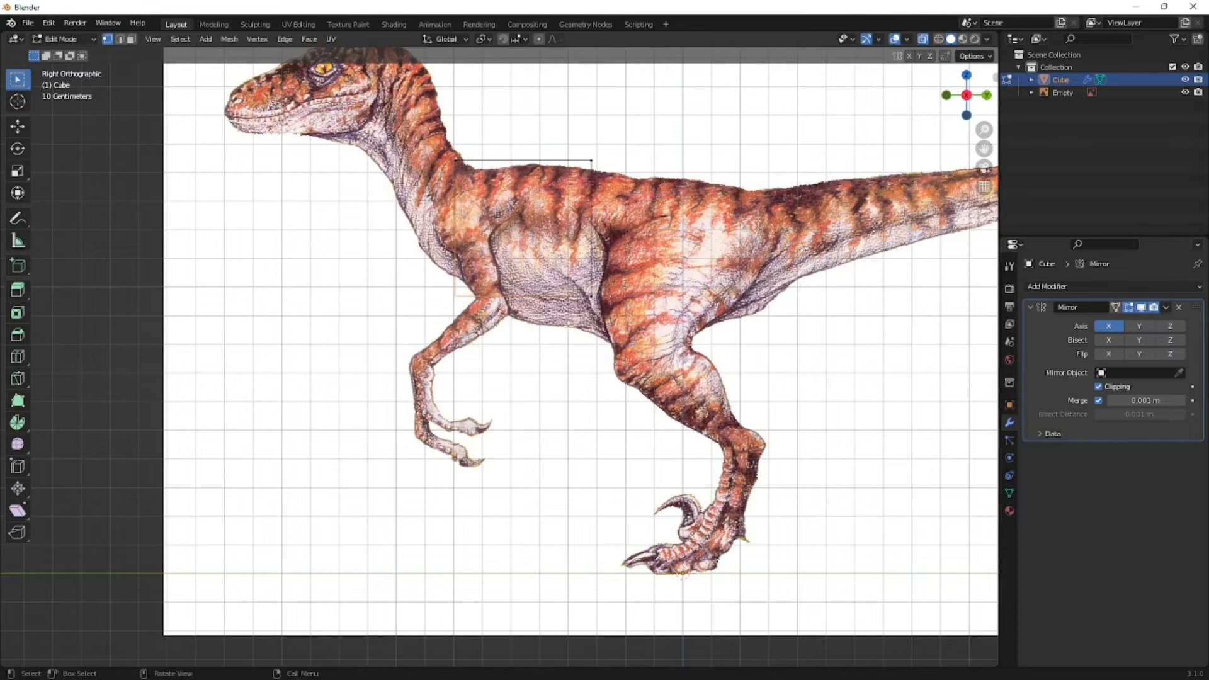
scroll(569, 325, up, 1)
scroll(558, 259, down, 2)
mouse_move(493, 175)
mouse_down()
mouse_move(446, 193)
mouse_move(473, 179)
mouse_up()
scroll(513, 214, up, 1)
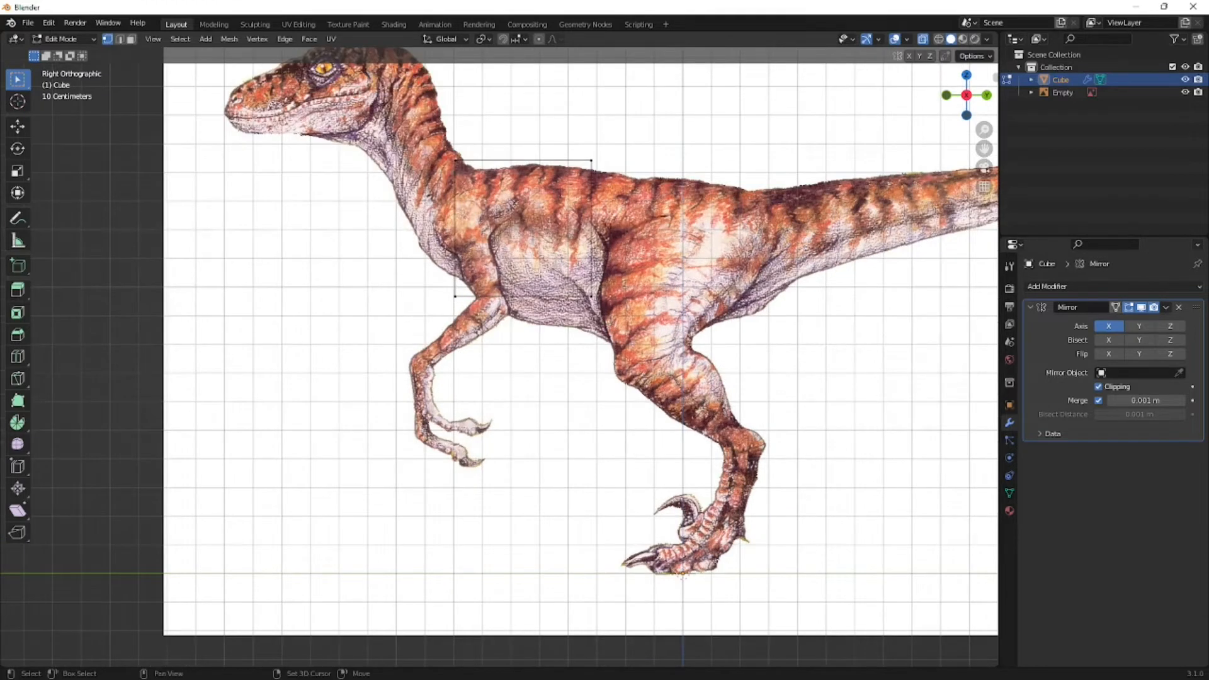
shift+middle_drag(483, 139, 532, 200)
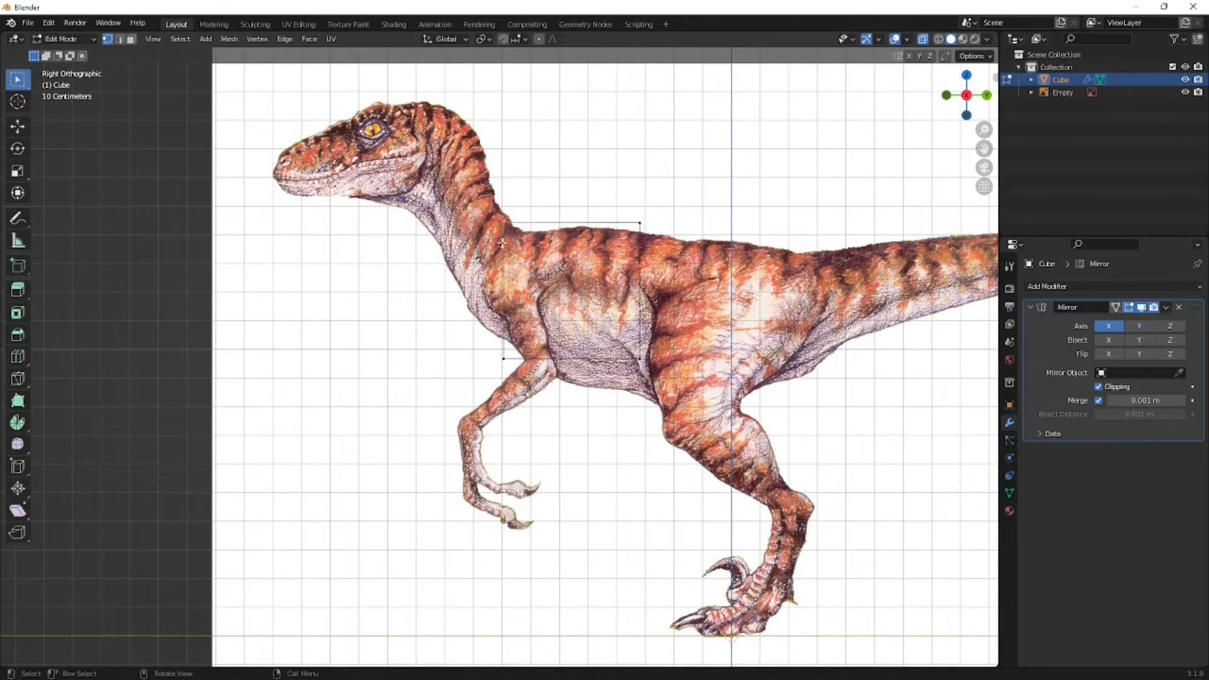
middle_drag(540, 320, 618, 347)
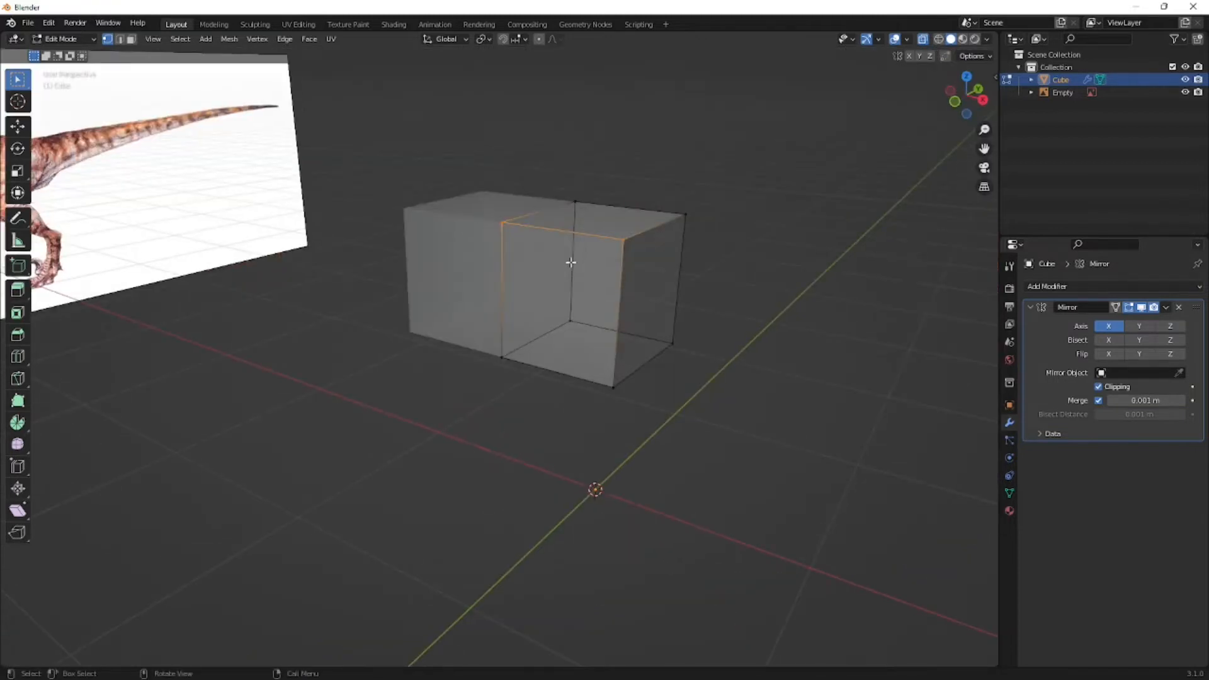
key(KP_3)
key(g)
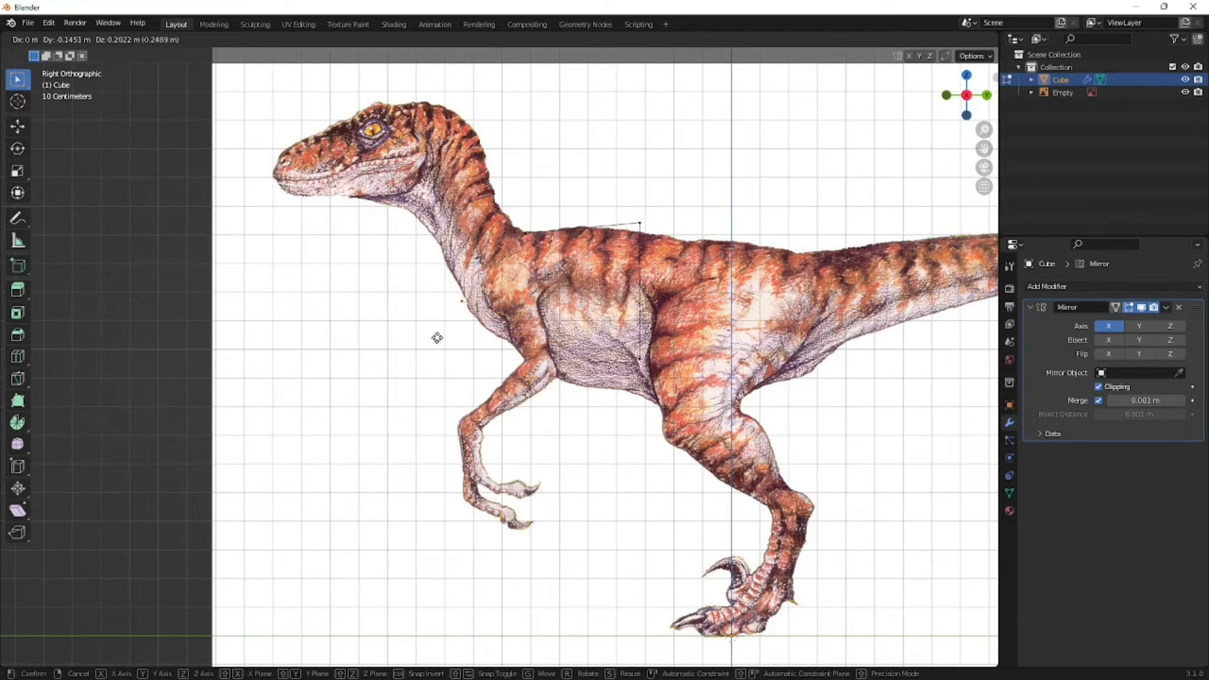
click(440, 339)
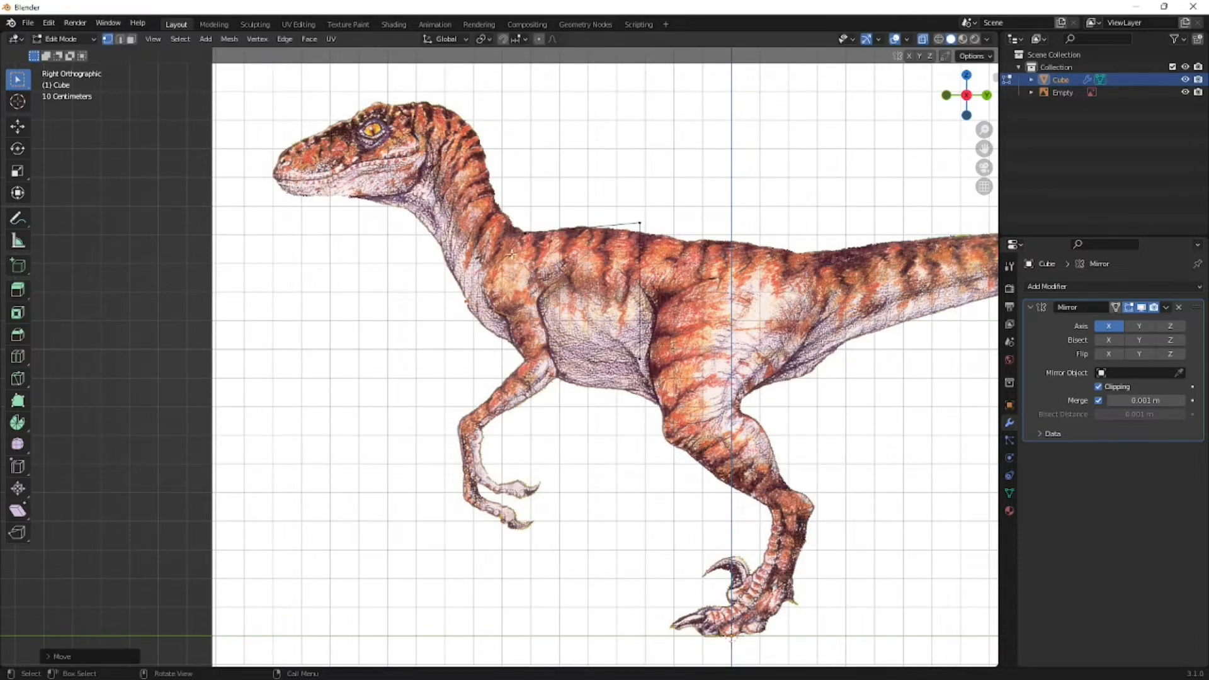
- Select the lower front vertices and fine-tune their position on the raptor's chest outline
scroll(512, 255, up, 5)
scroll(554, 219, down, 3)
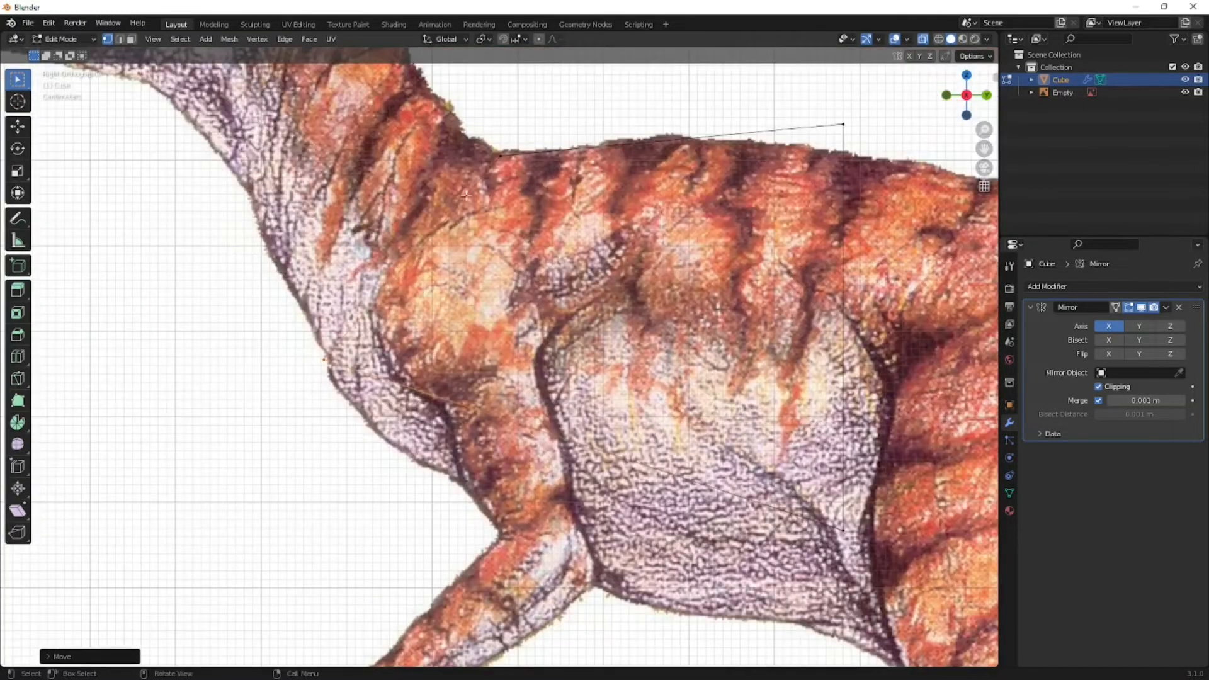
drag(309, 350, 337, 396)
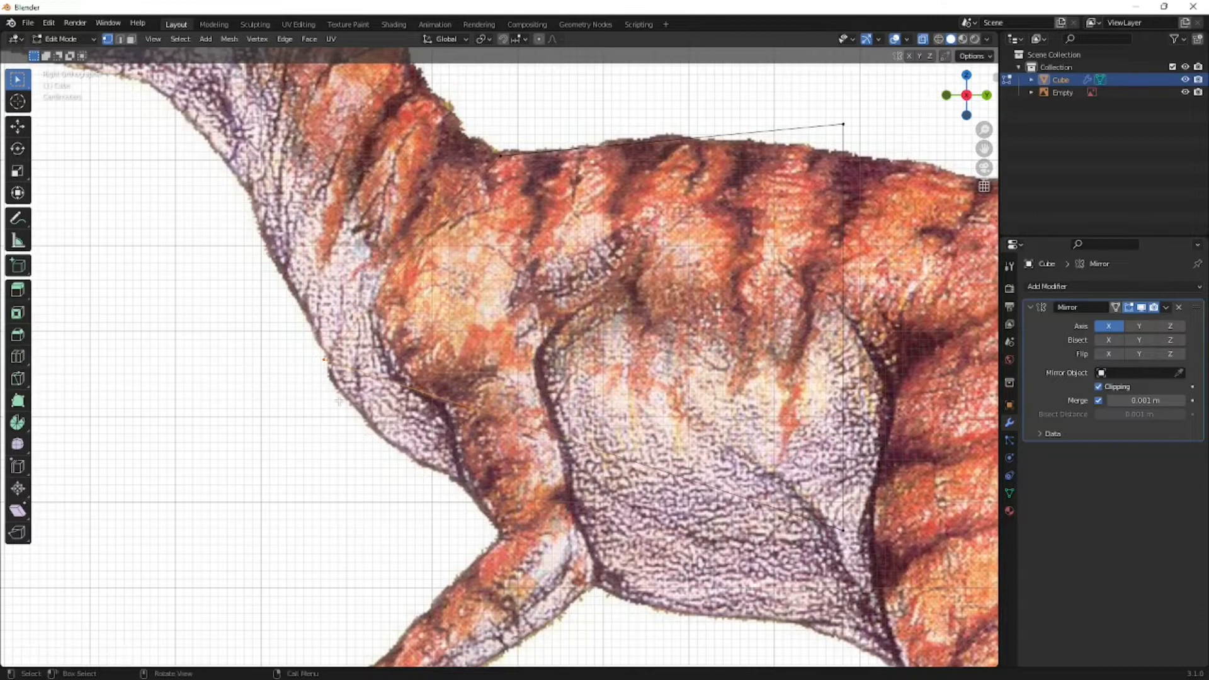
key(g)
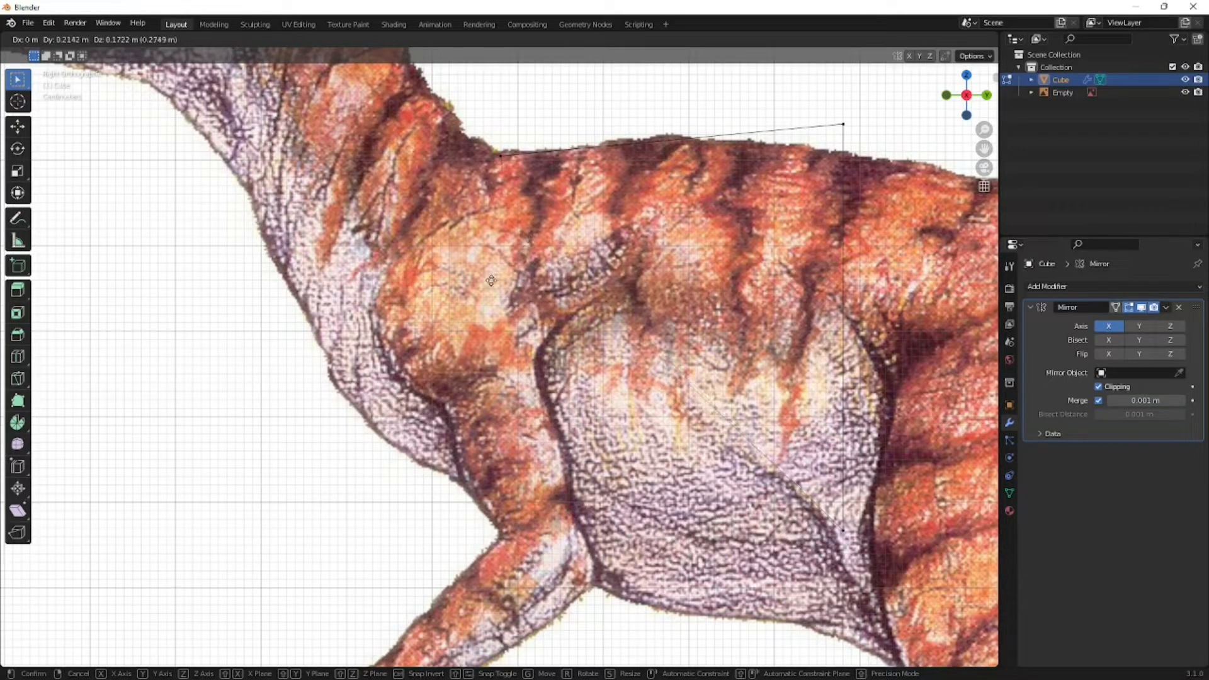
click(348, 398)
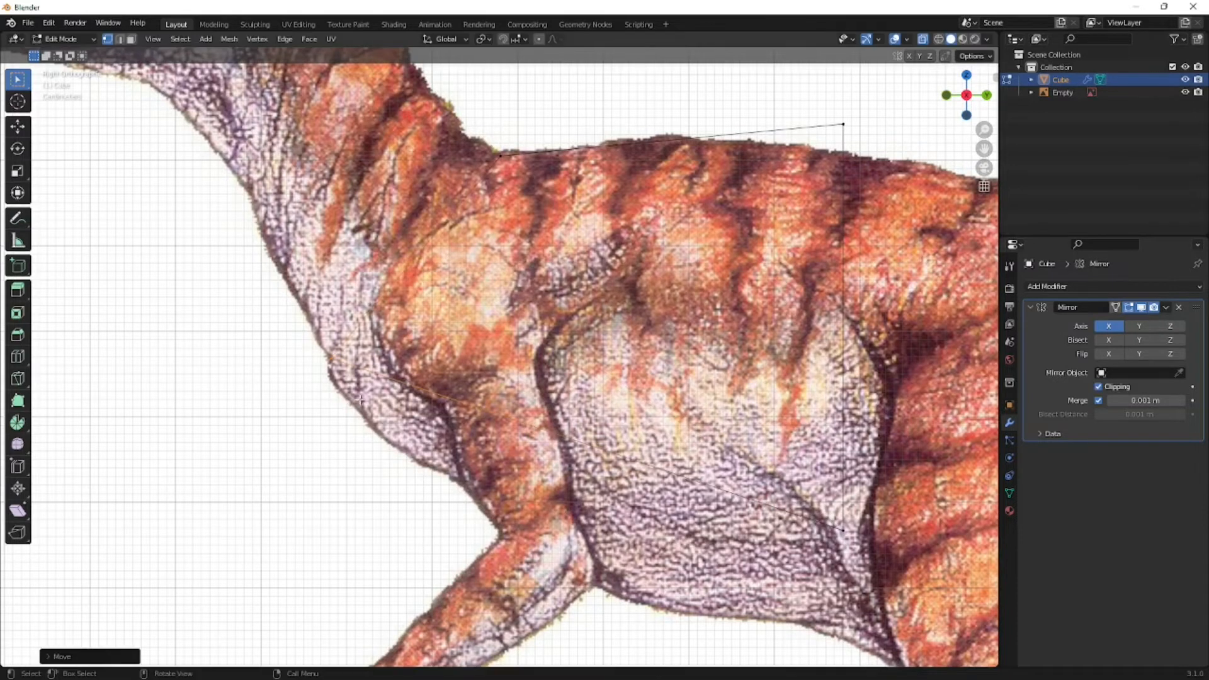
- Examine the reshaped mesh in perspective and in the front, right, top and left orthographic views
scroll(348, 398, down, 5)
middle_drag(348, 398, 441, 397)
scroll(451, 412, down, 6)
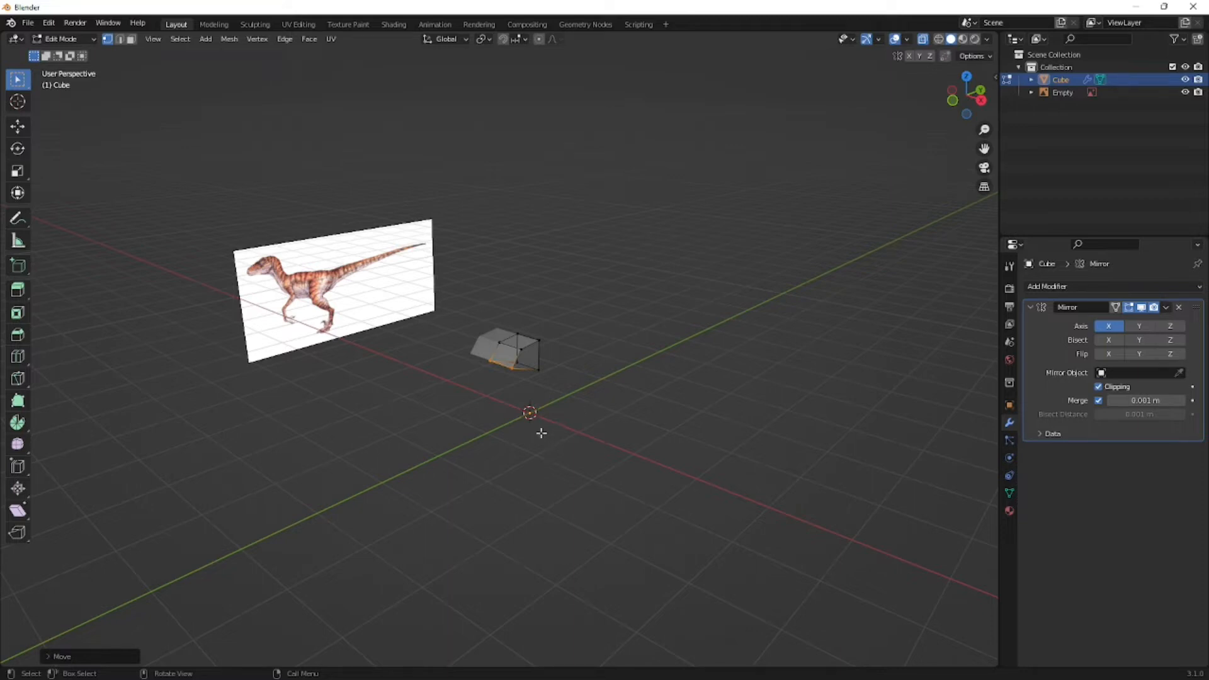
key(KP_1)
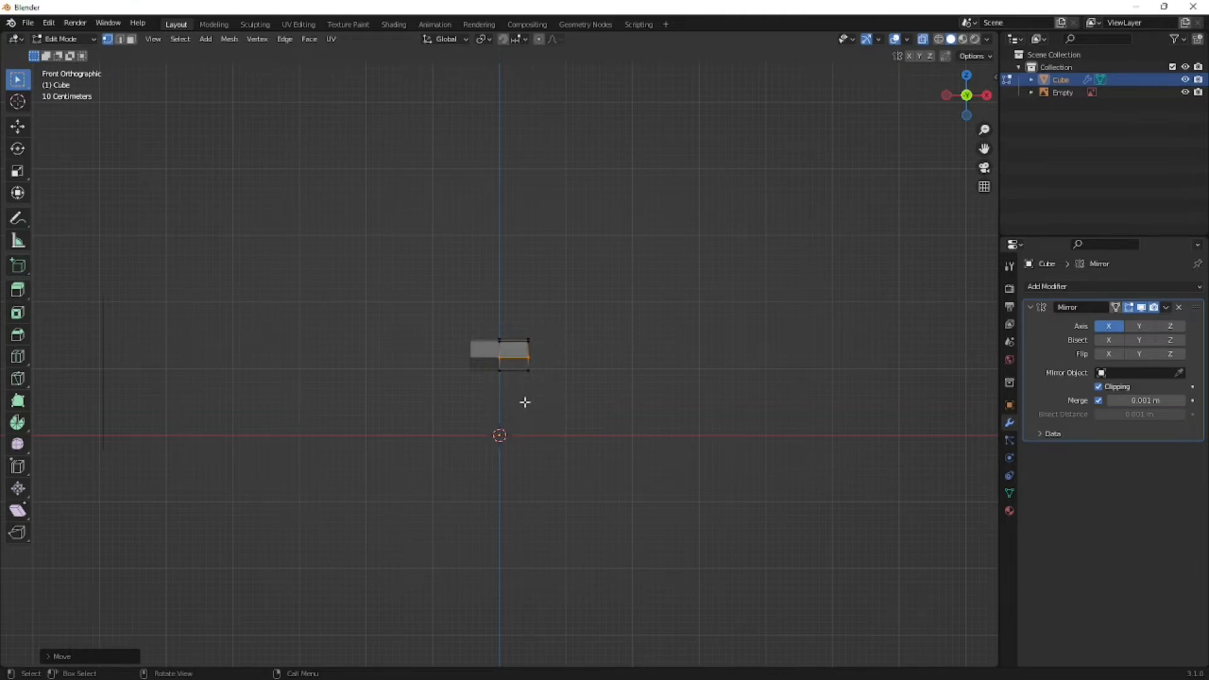
key(KP_3)
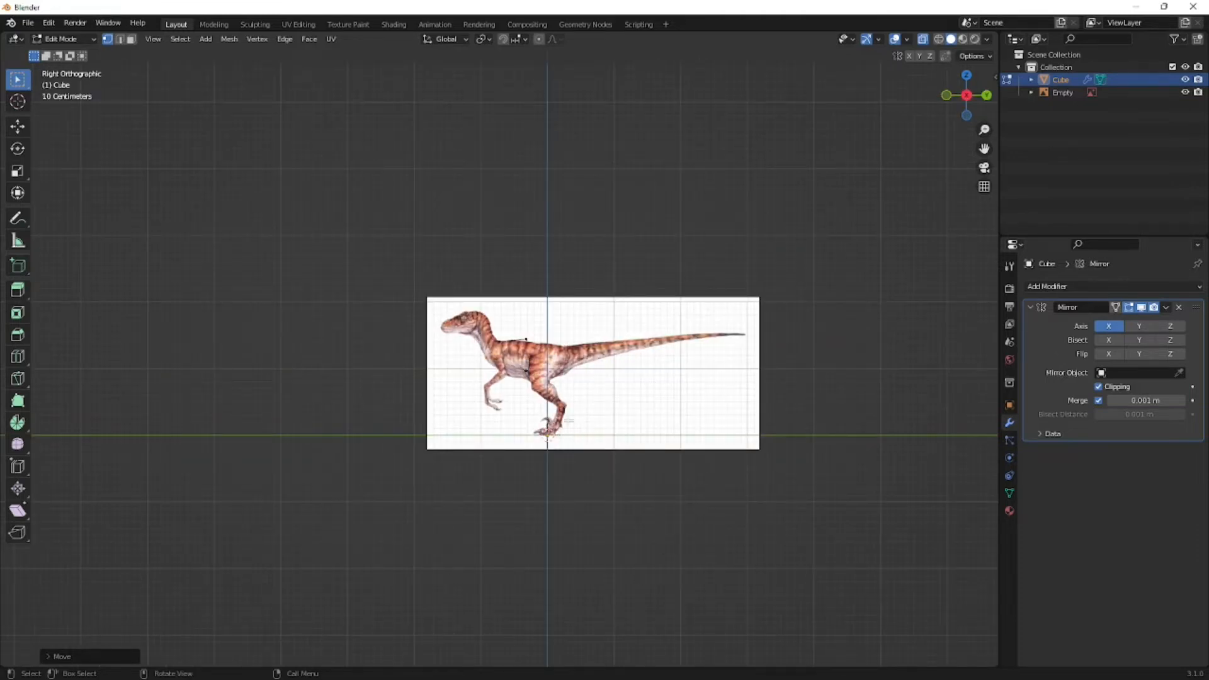
key(KP_7)
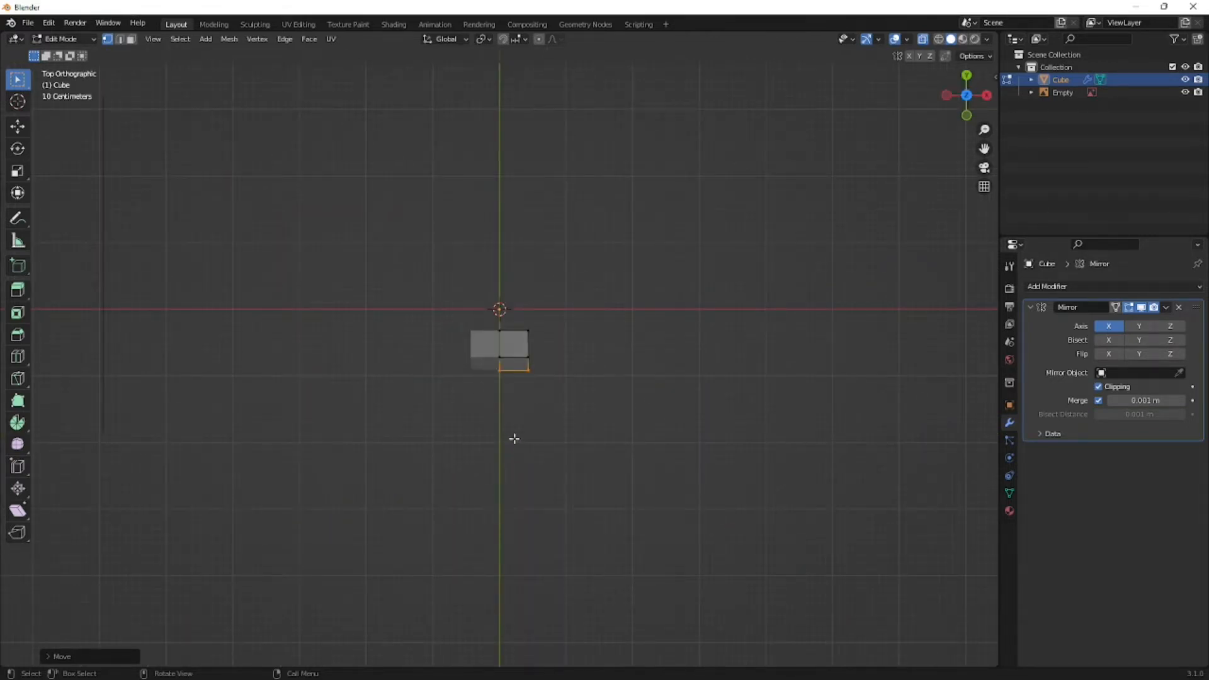
key(KP_3)
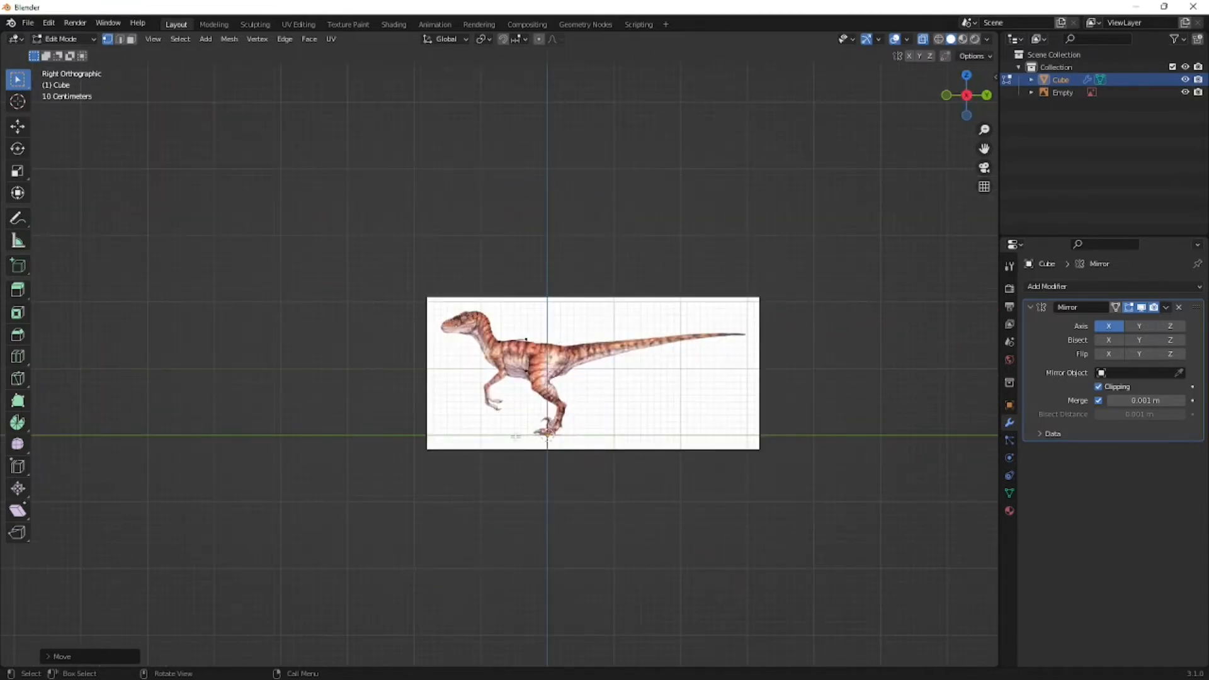
key(ctrl+KP_3)
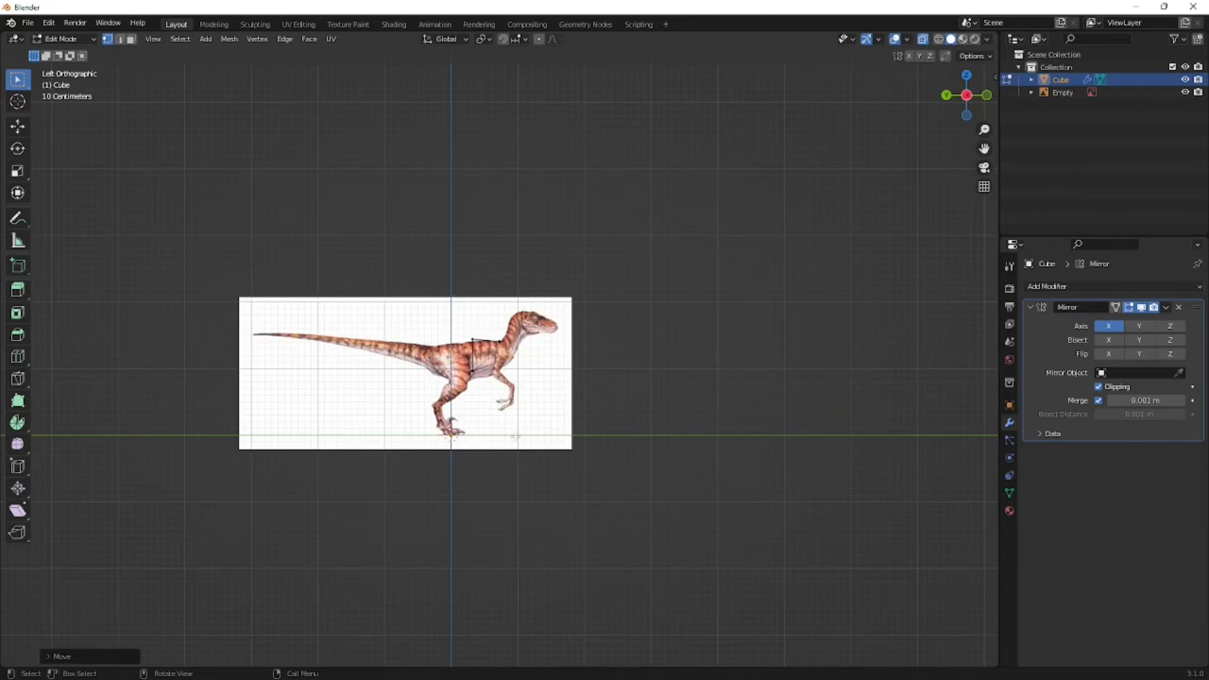
key(KP_3)
- Adjust the upper front vertices to sit on the outline where the raptor's neck meets its back
scroll(504, 378, up, 8)
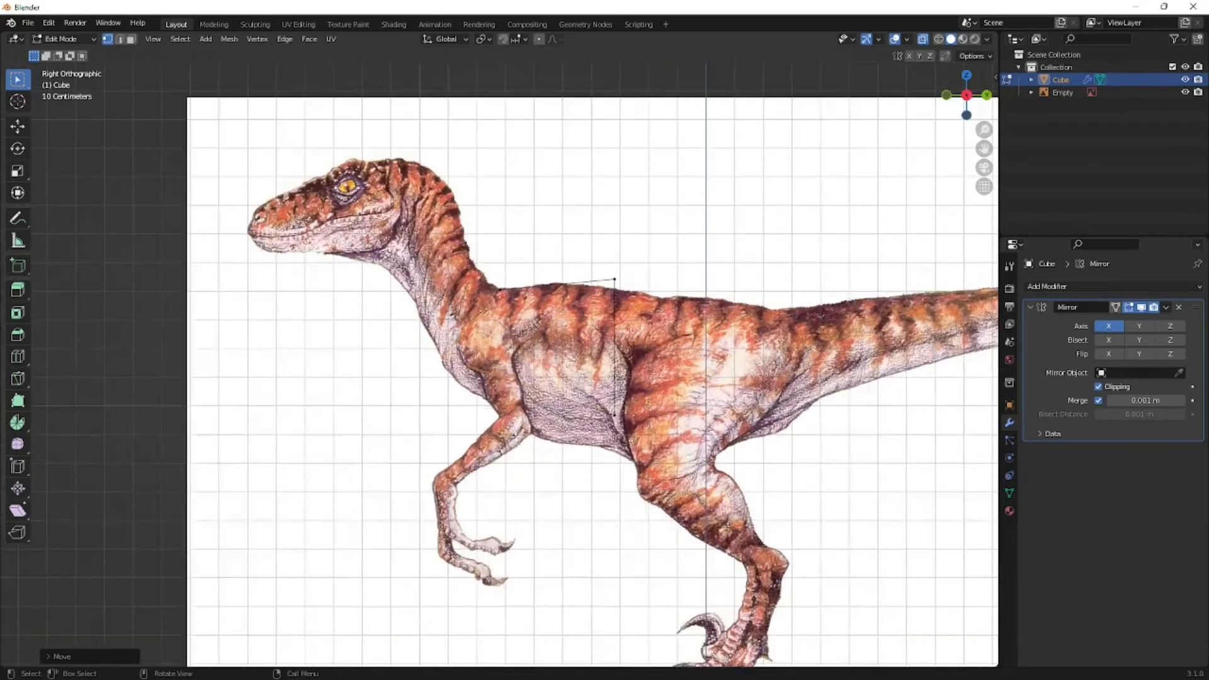
scroll(495, 363, up, 2)
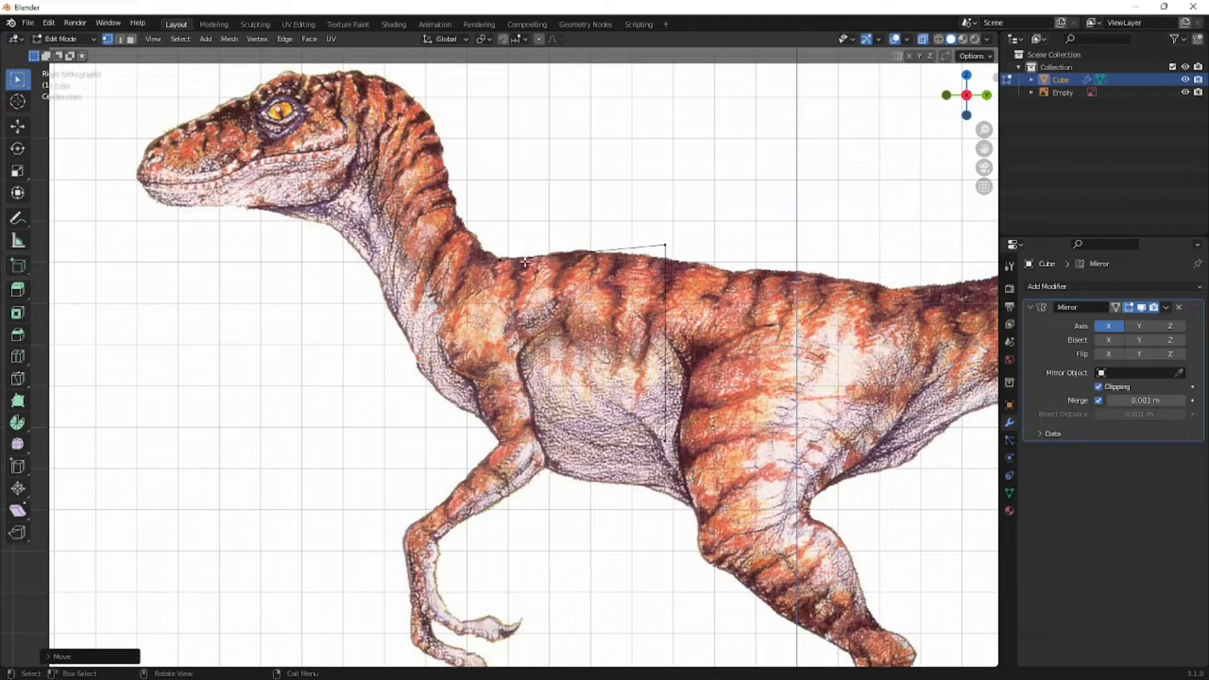
scroll(323, 381, up, 4)
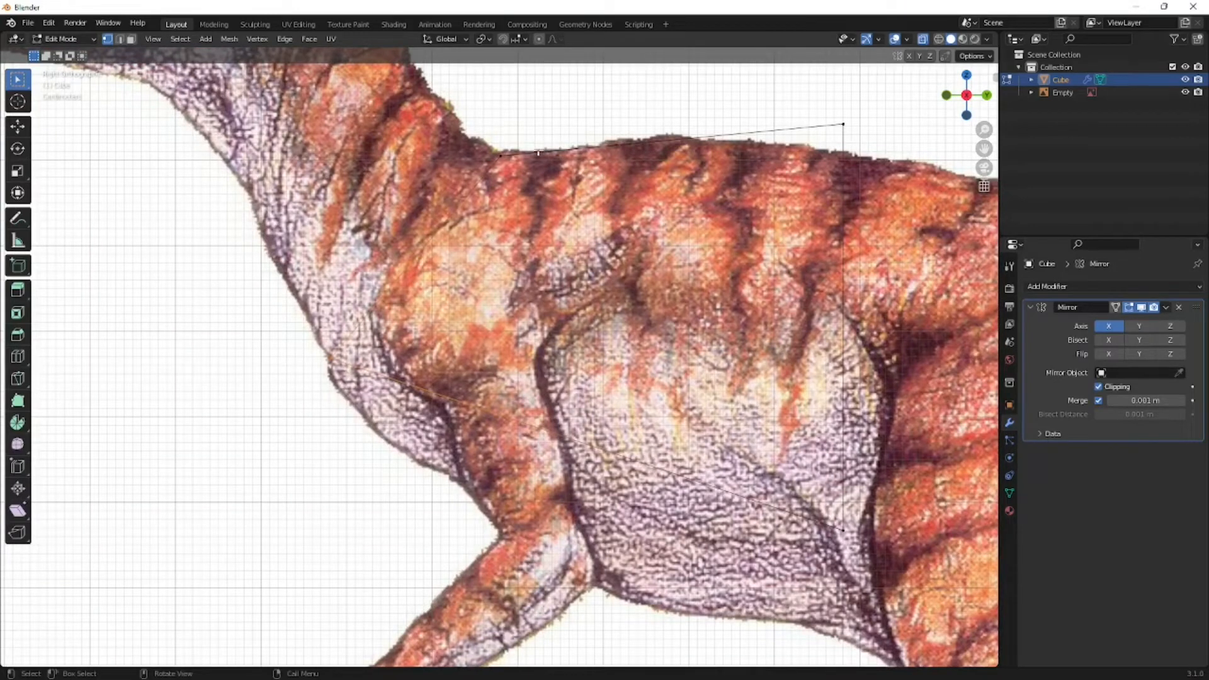
key(g)
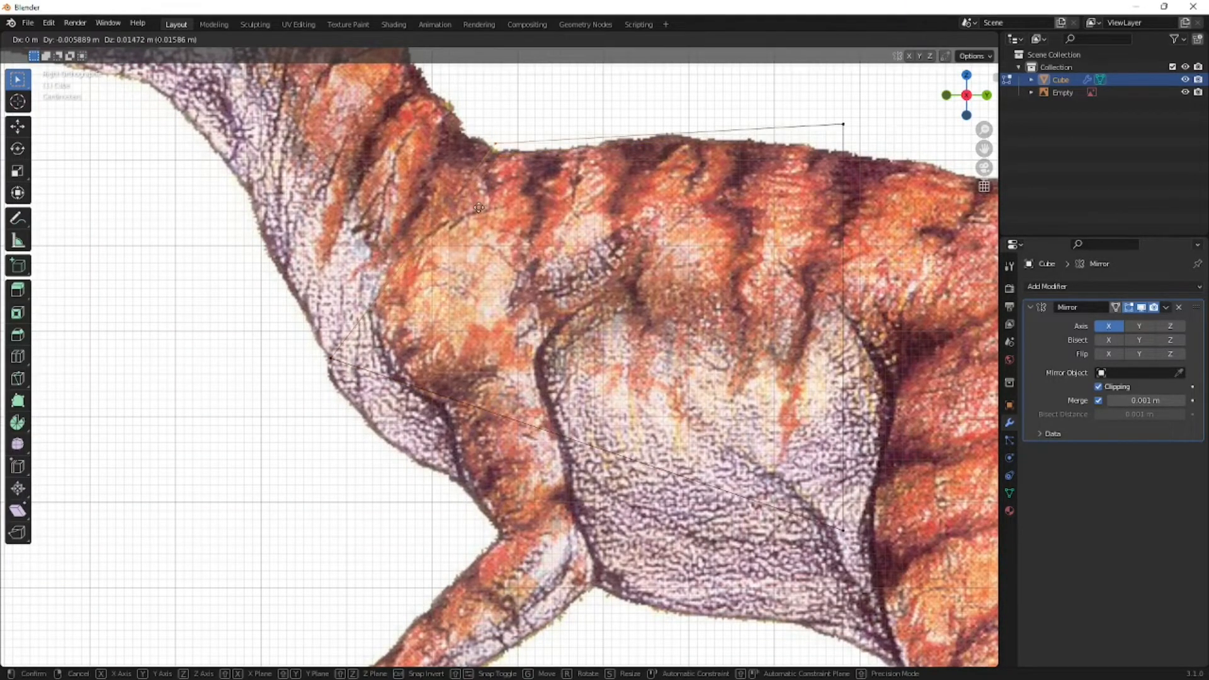
click(482, 218)
- Move the box's rear vertices about 0.68 m back along Y so that end reaches the base of the raptor's tail
scroll(569, 302, down, 4)
scroll(498, 337, up, 4)
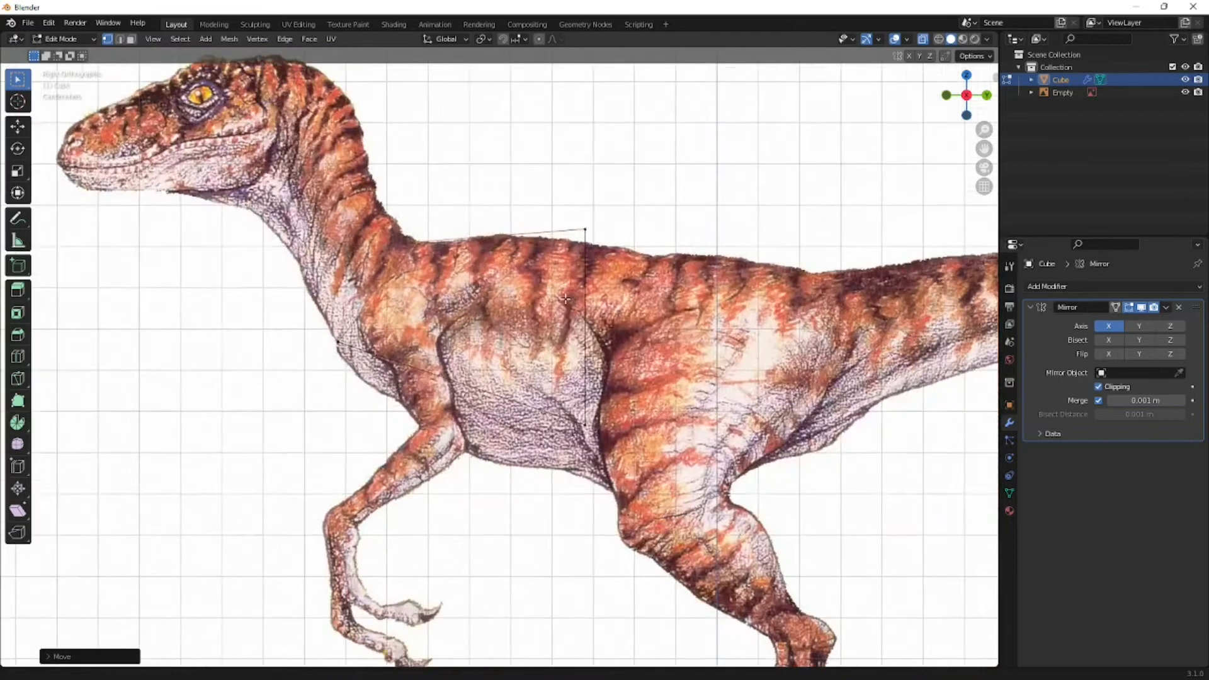
scroll(497, 337, down, 2)
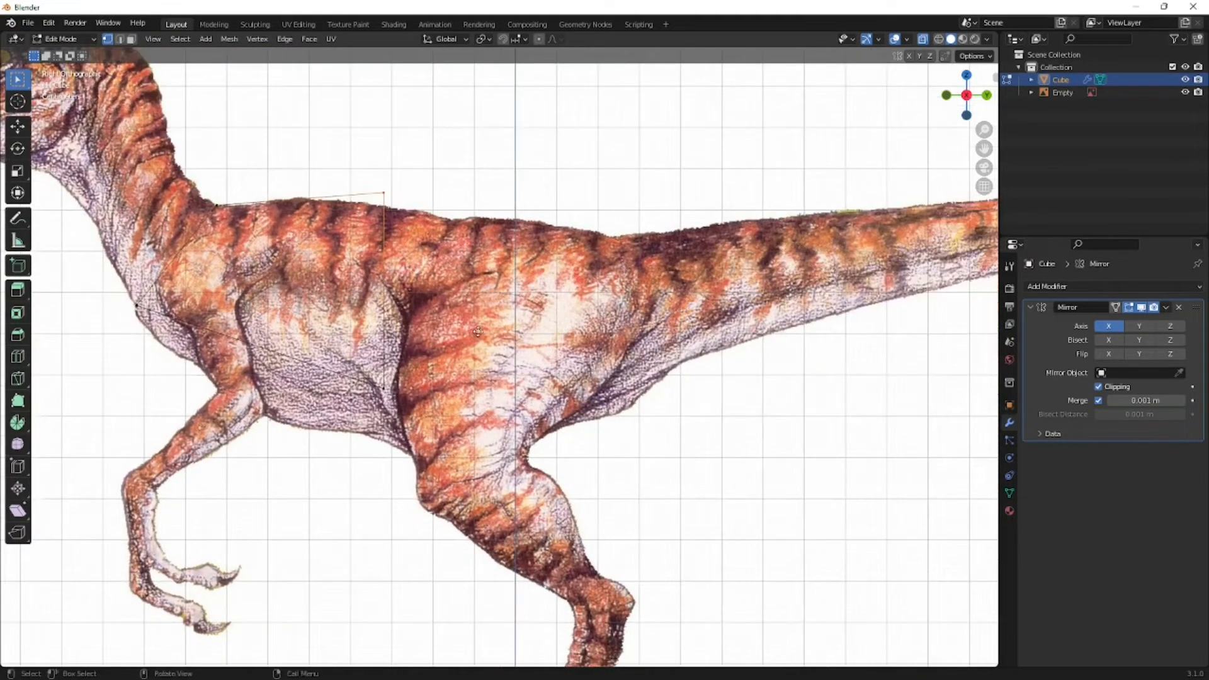
key(g)
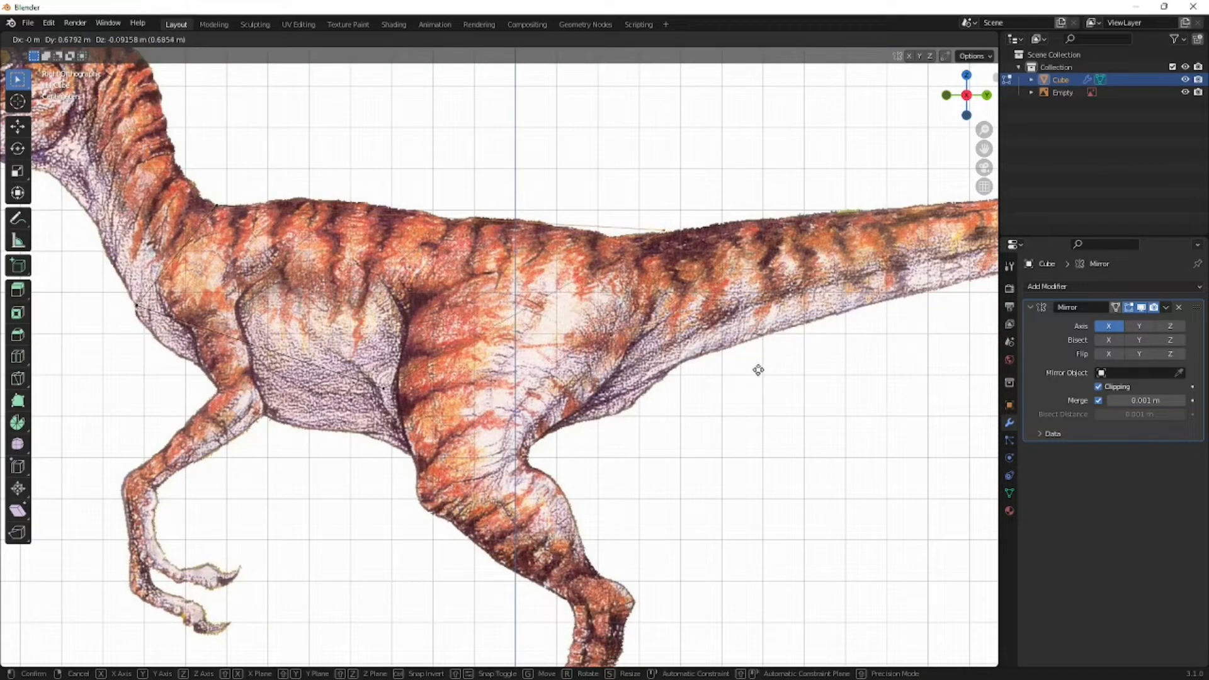
click(759, 373)
key(g)
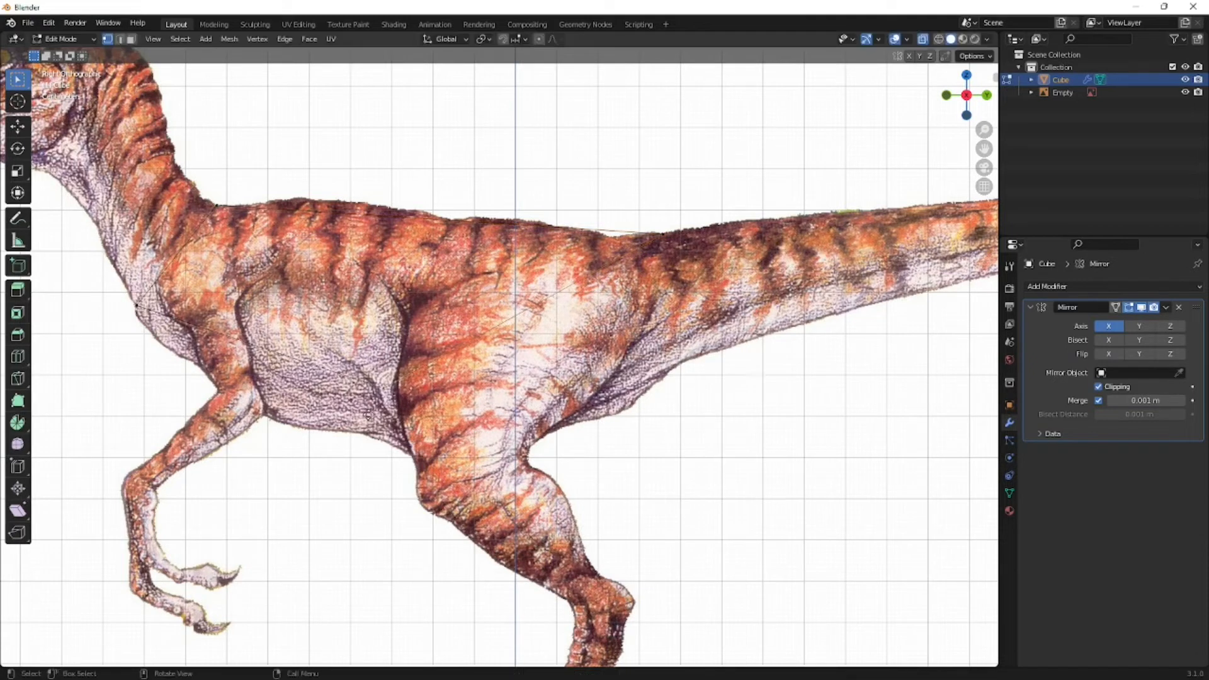
click(649, 391)
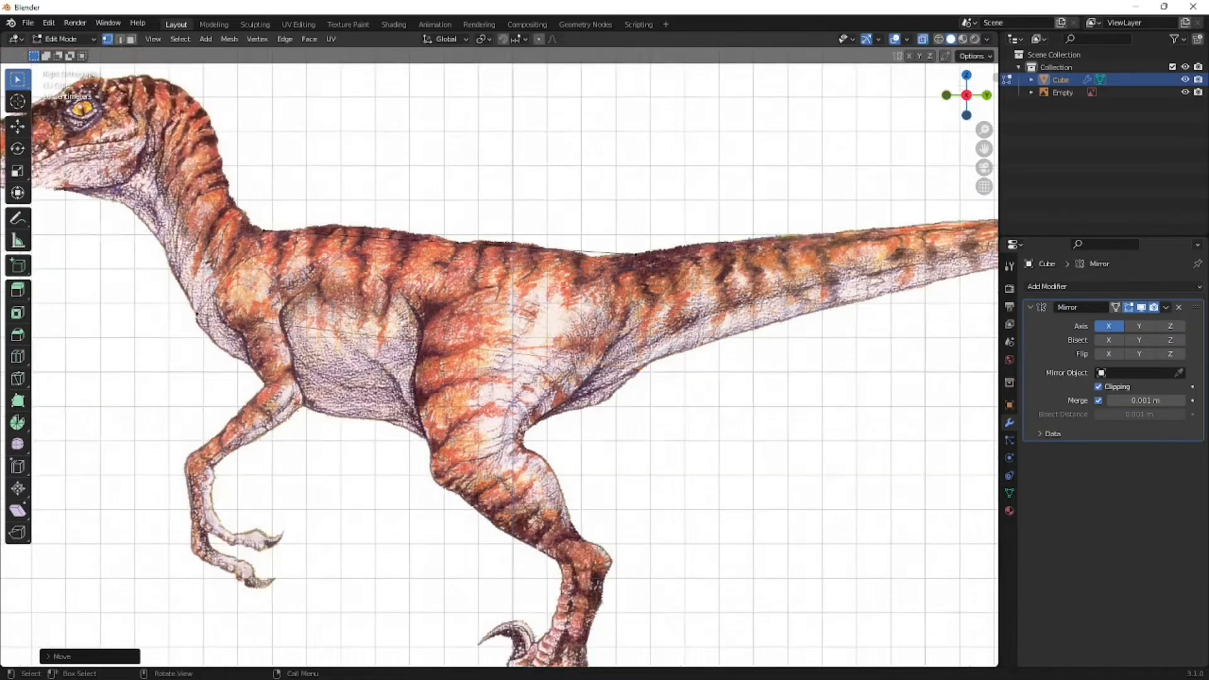
- Examine the torso shape in perspective with X-ray off, and return to the right orthographic view with X-ray on
scroll(434, 345, down, 2)
key(alt+z)
scroll(434, 345, down, 3)
middle_drag(363, 353, 403, 389)
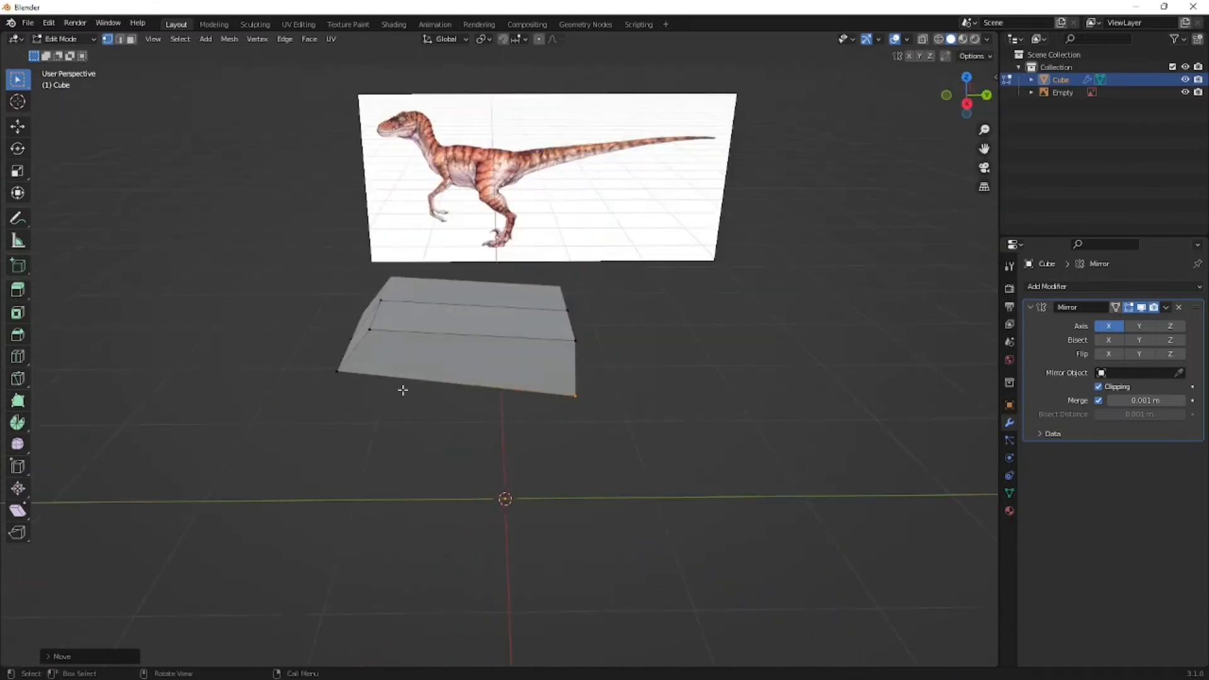
key(KP_3)
scroll(403, 390, up, 1)
key(alt+z)
scroll(421, 355, up, 5)
- Add a loop cut across the front of the torso and slide it forward to about -0.61, just behind the shoulder
key(ctrl+r)
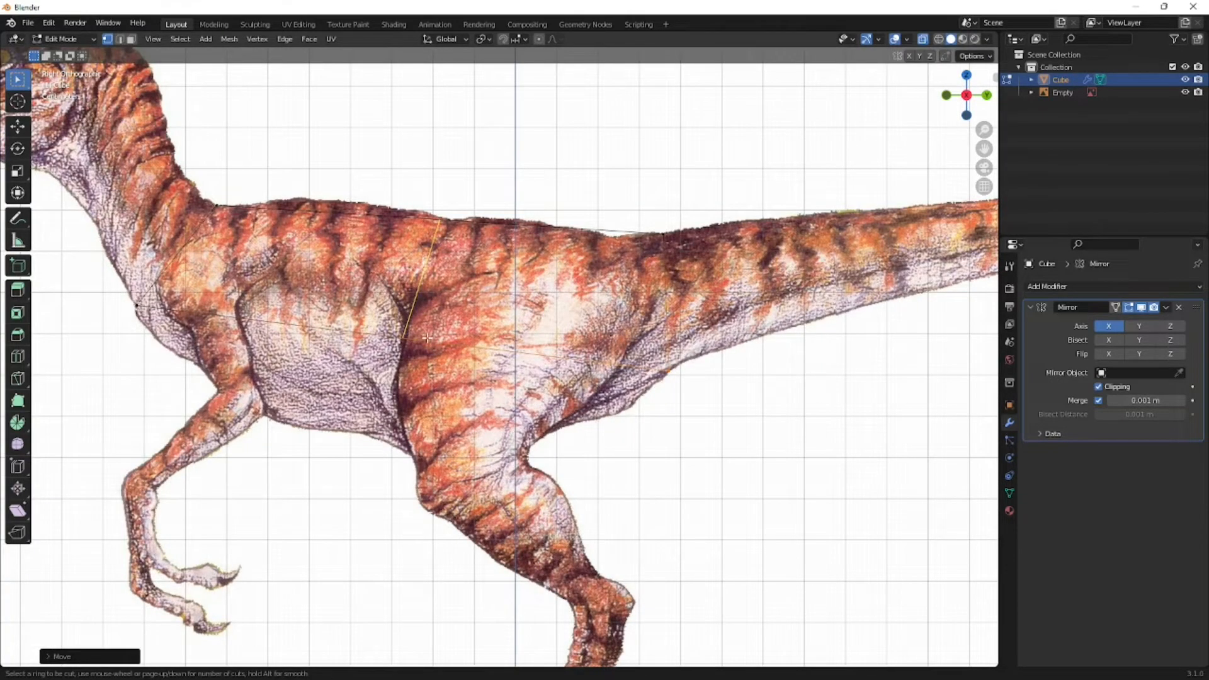
key(Escape)
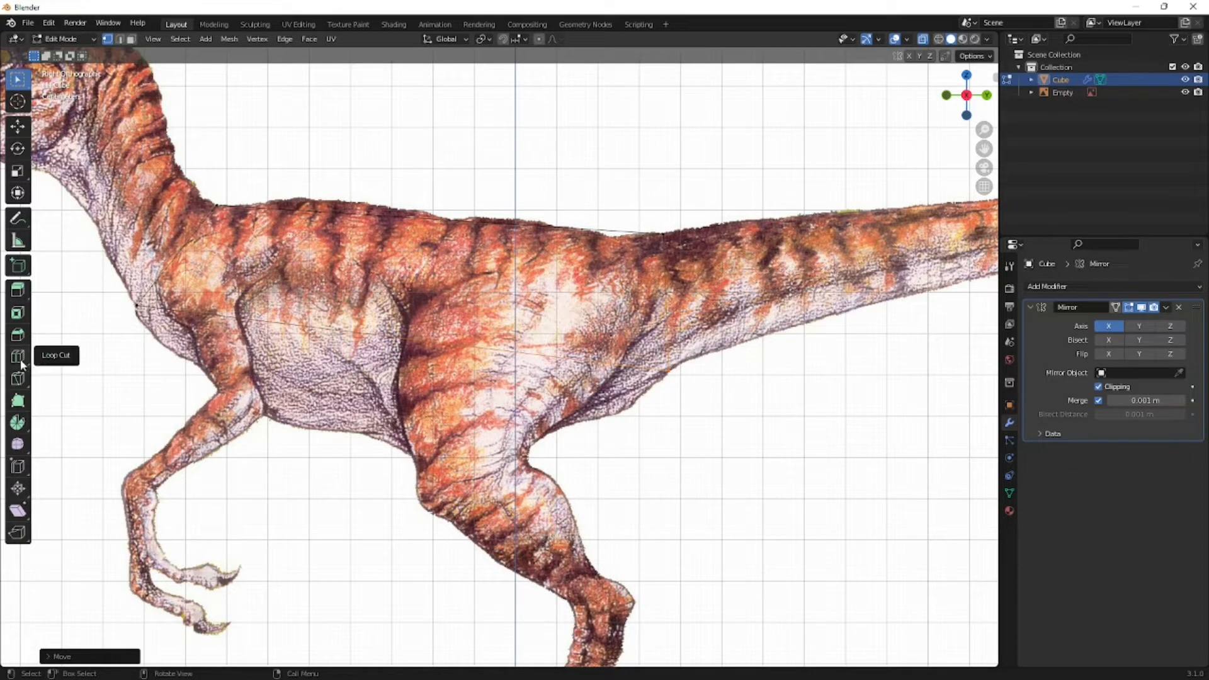
key(ctrl+r)
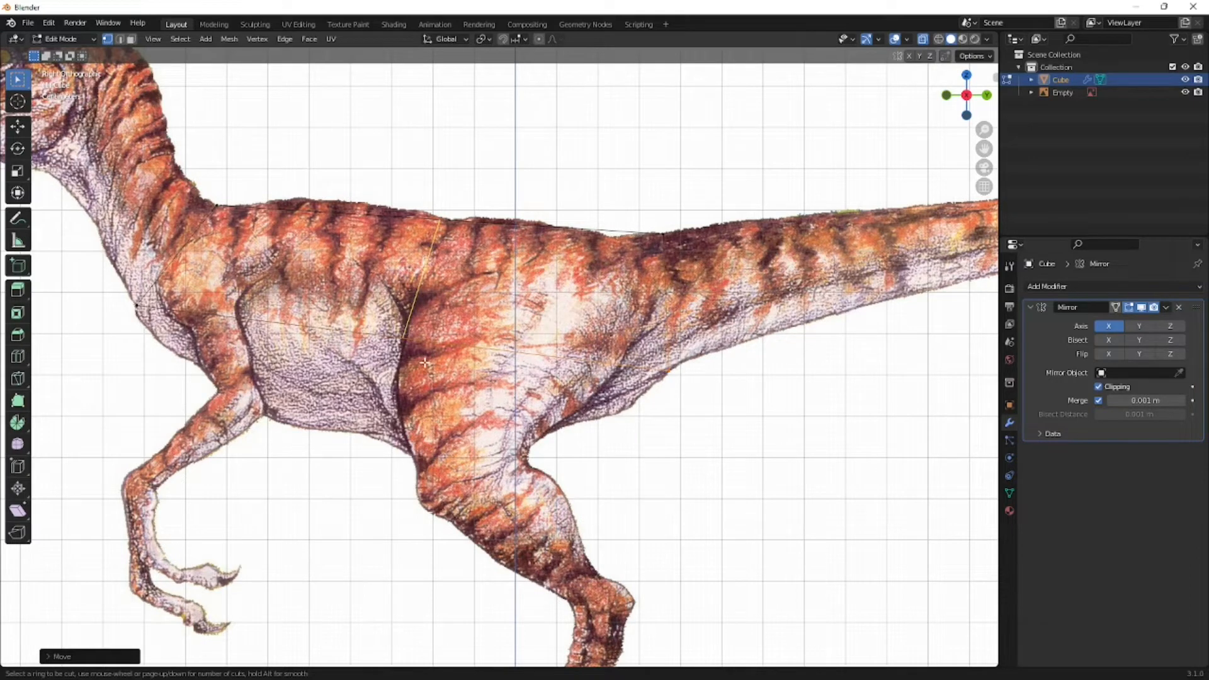
click(299, 336)
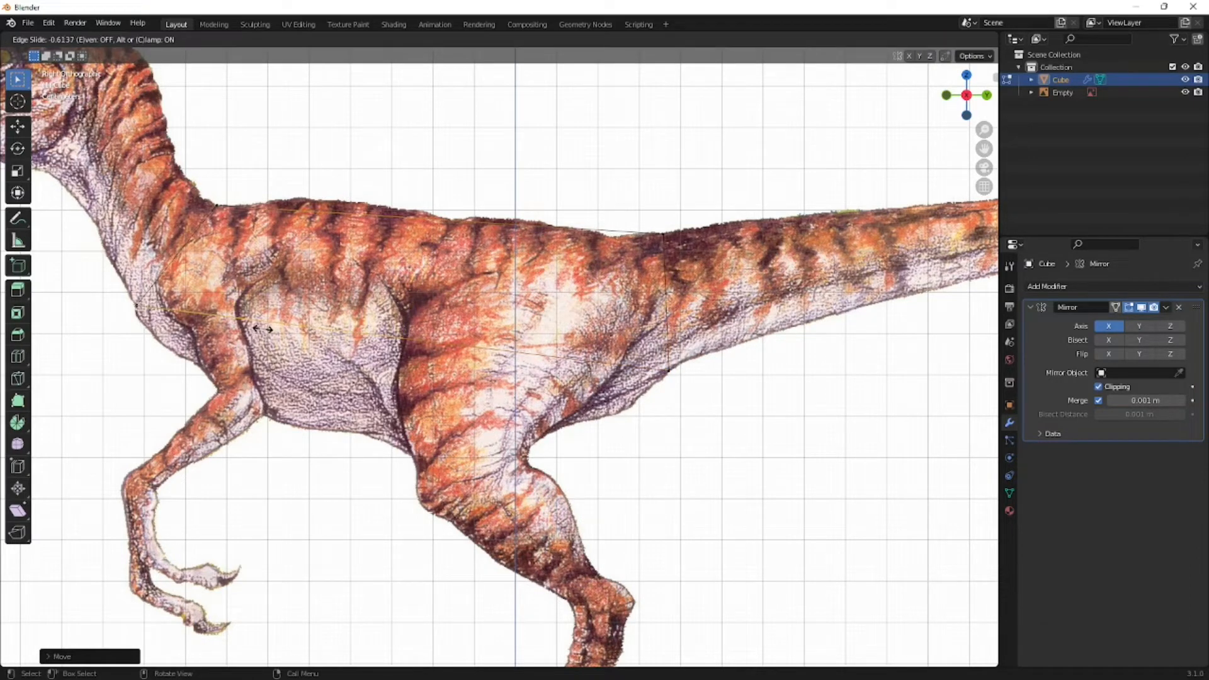
click(263, 329)
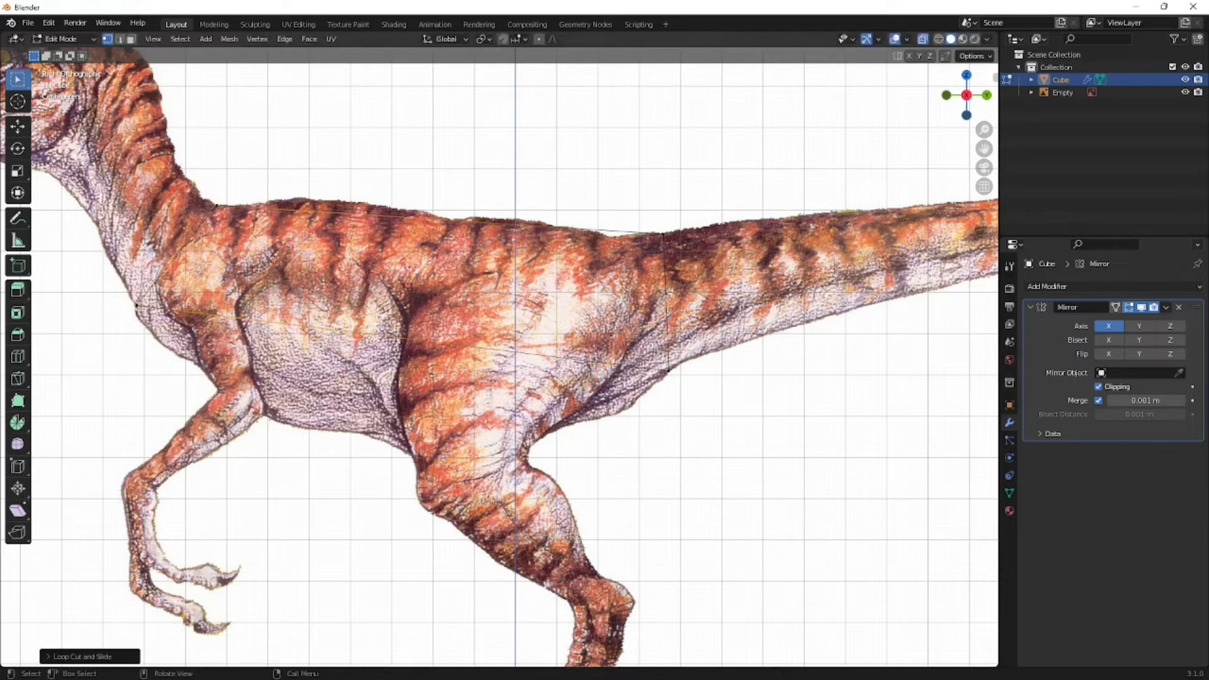
- Add a second loop cut behind the shoulder loop and slide it to about -0.27, near the front of the thigh
key(ctrl+r)
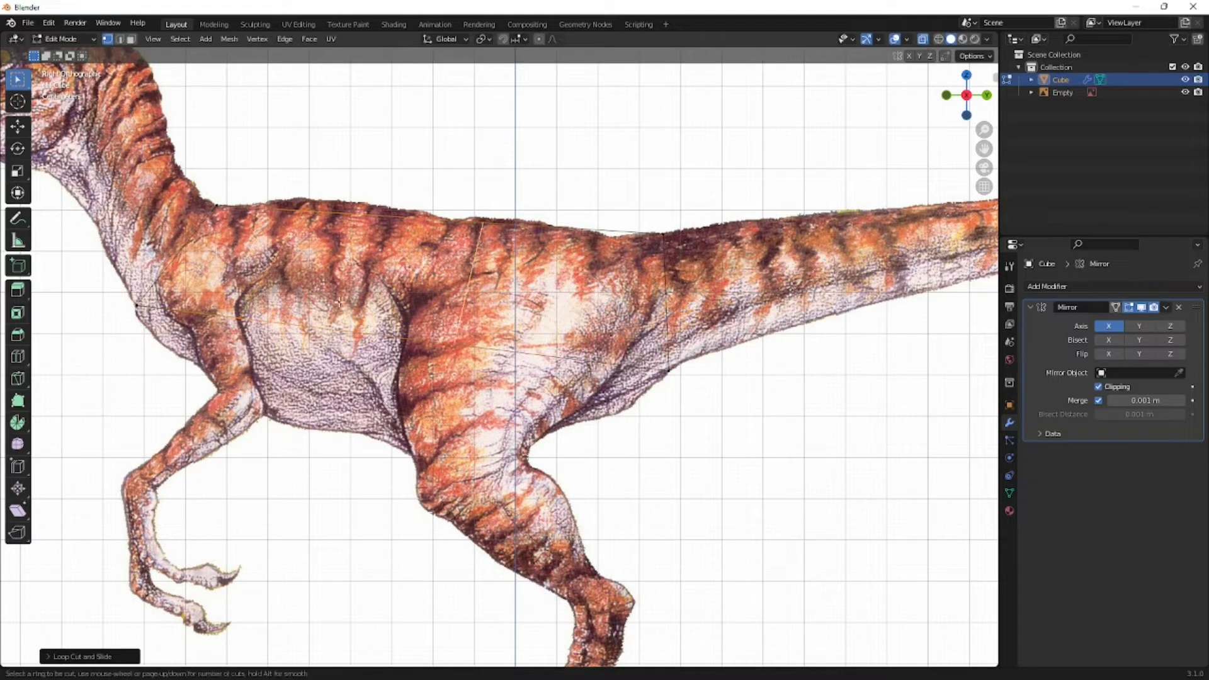
key(Escape)
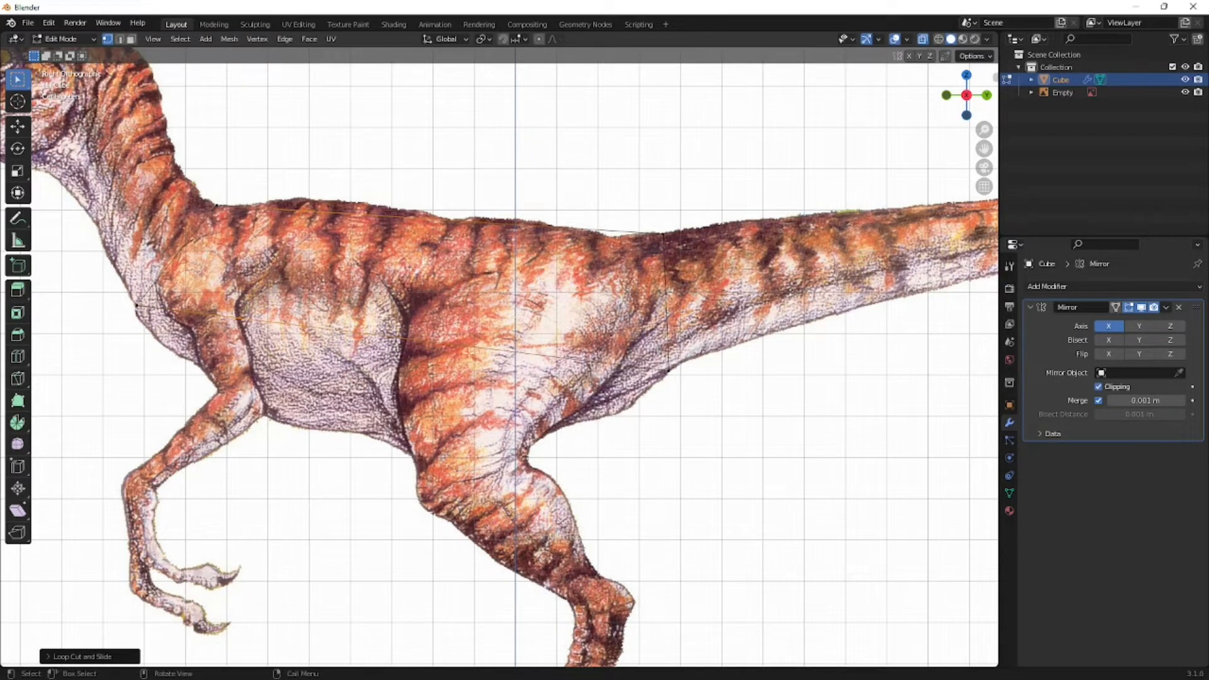
right_click(389, 283)
key(Escape)
key(ctrl+r)
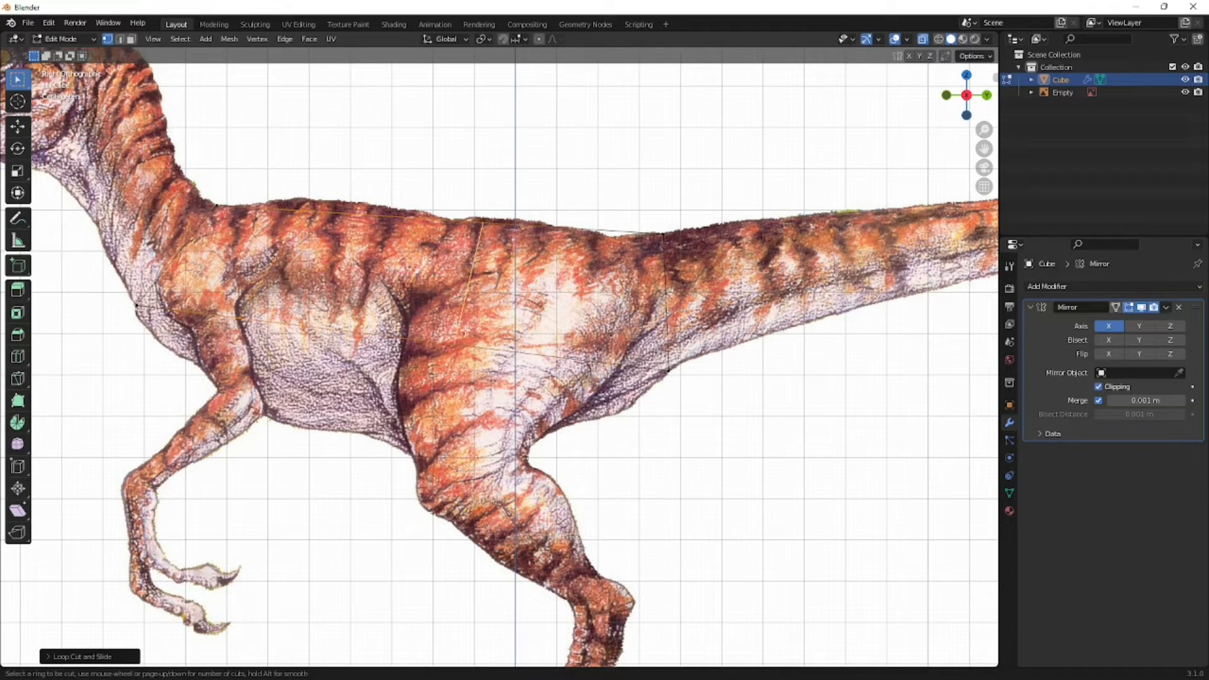
click(467, 329)
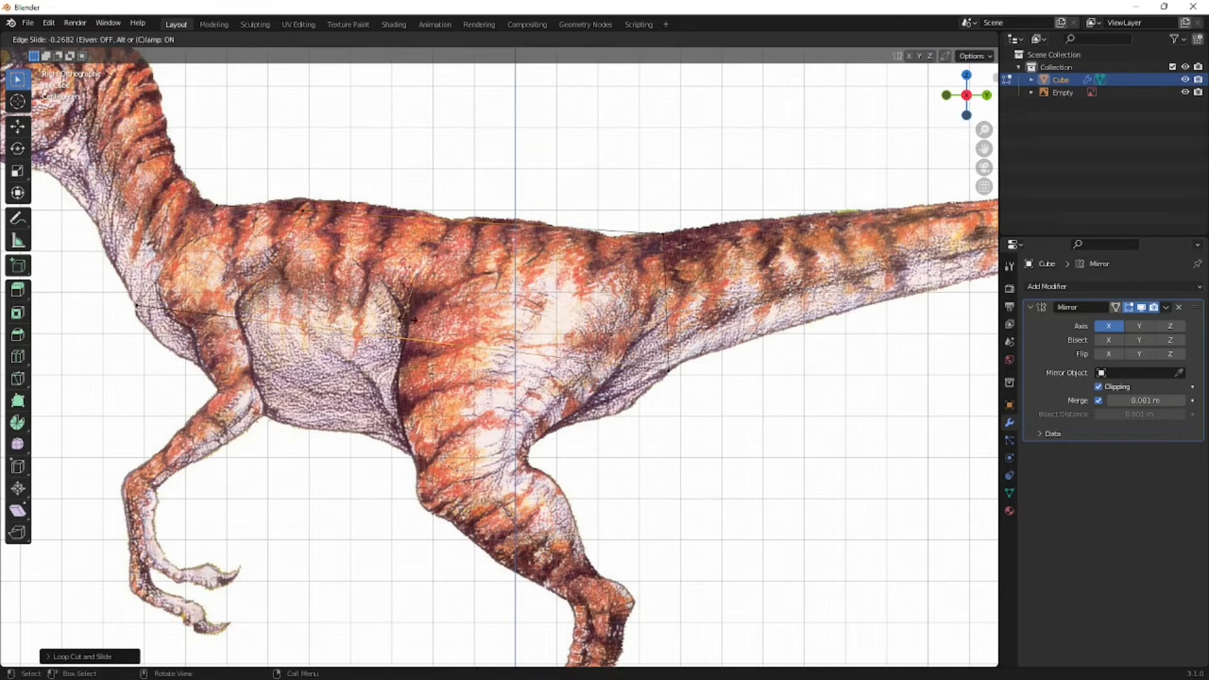
click(409, 319)
- Move the lower vertices of both new loops down to the outline, at the thigh's front and where the arm meets the belly
scroll(378, 369, up, 2)
scroll(423, 384, down, 2)
shift+middle_drag(423, 384, 561, 318)
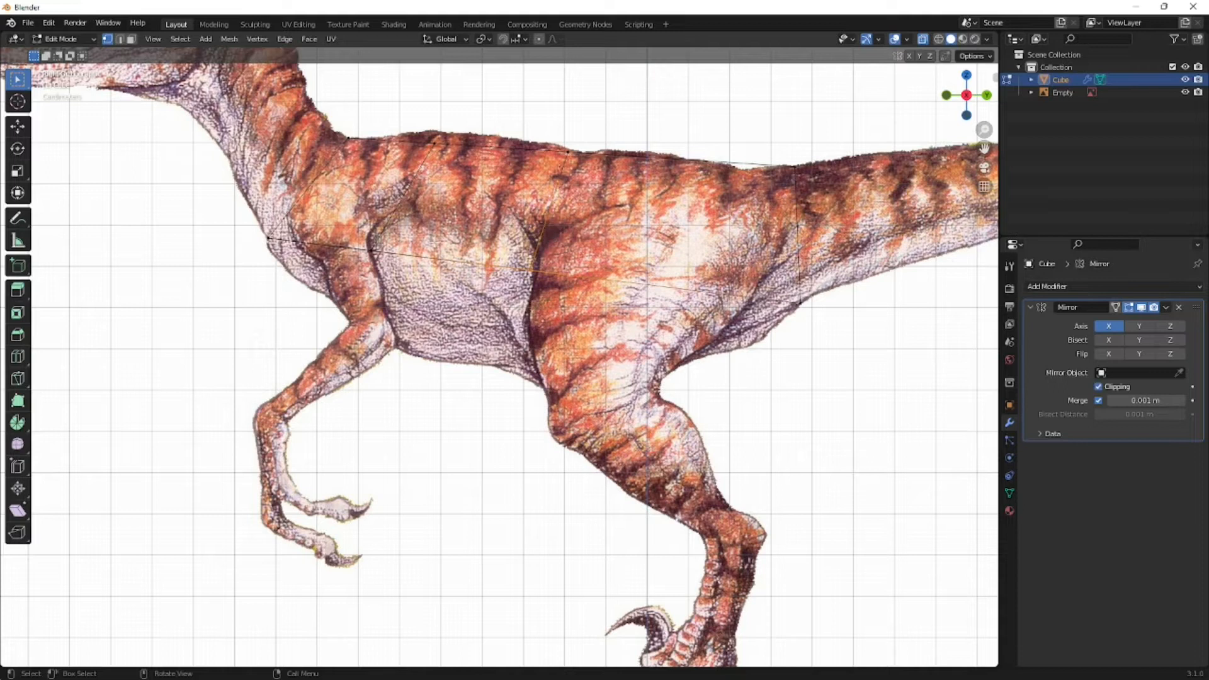
key(g)
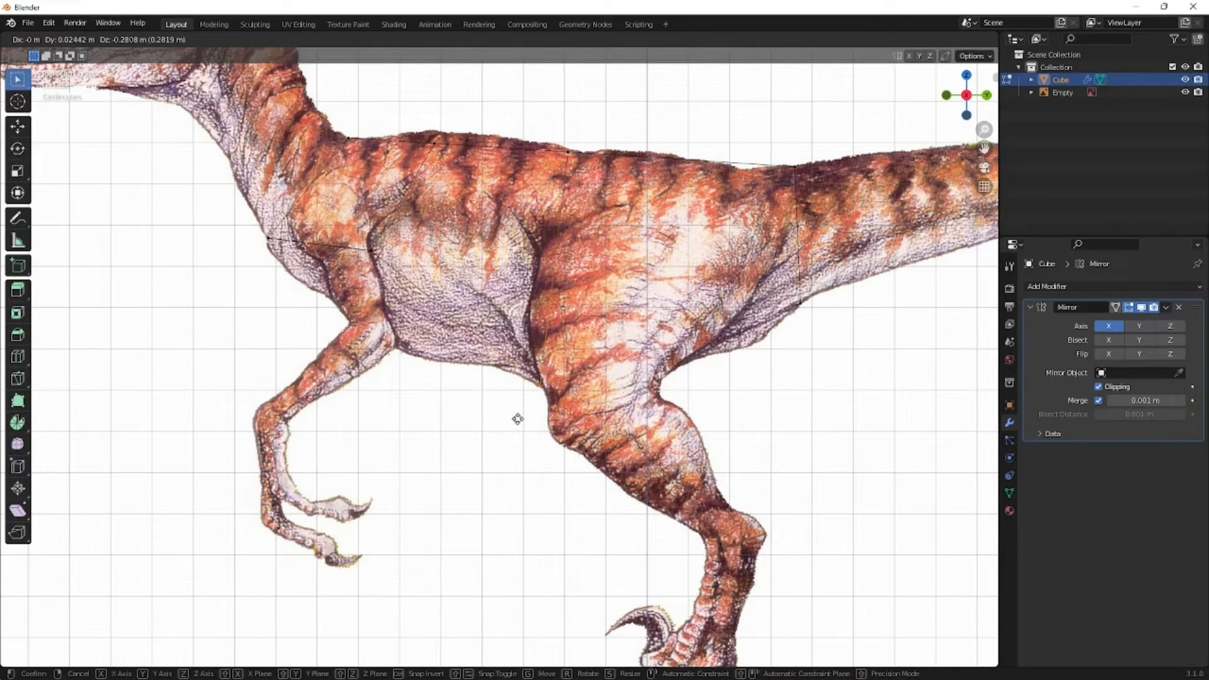
click(517, 417)
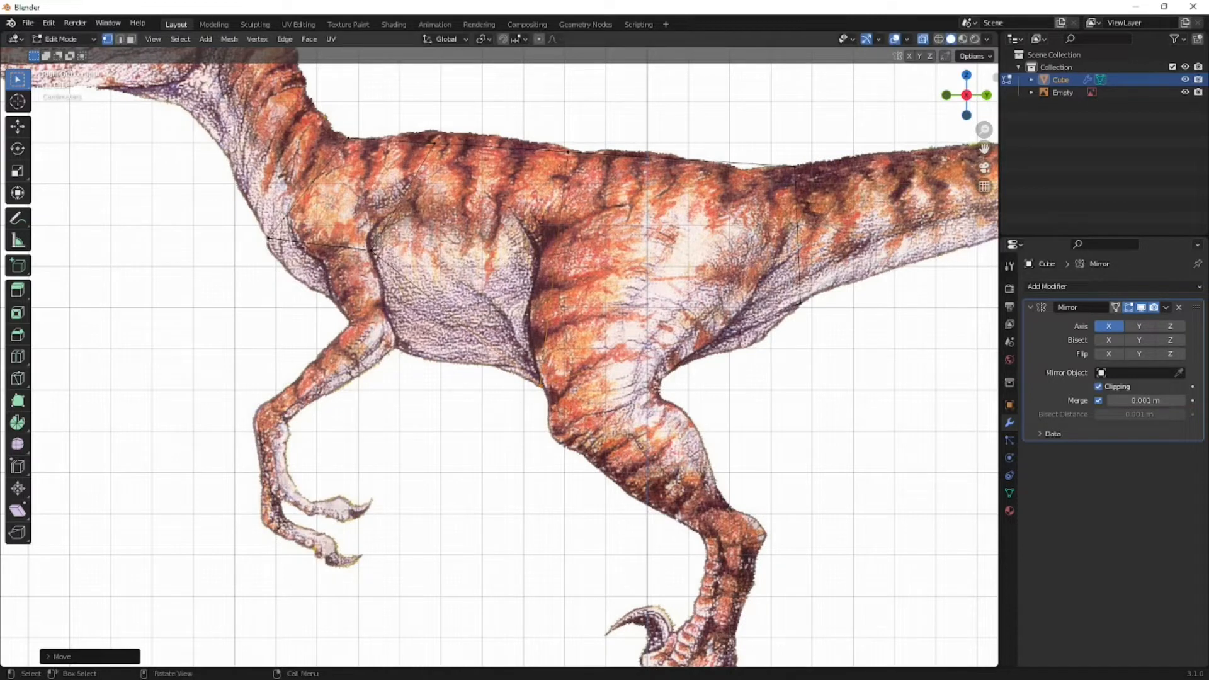
key(g)
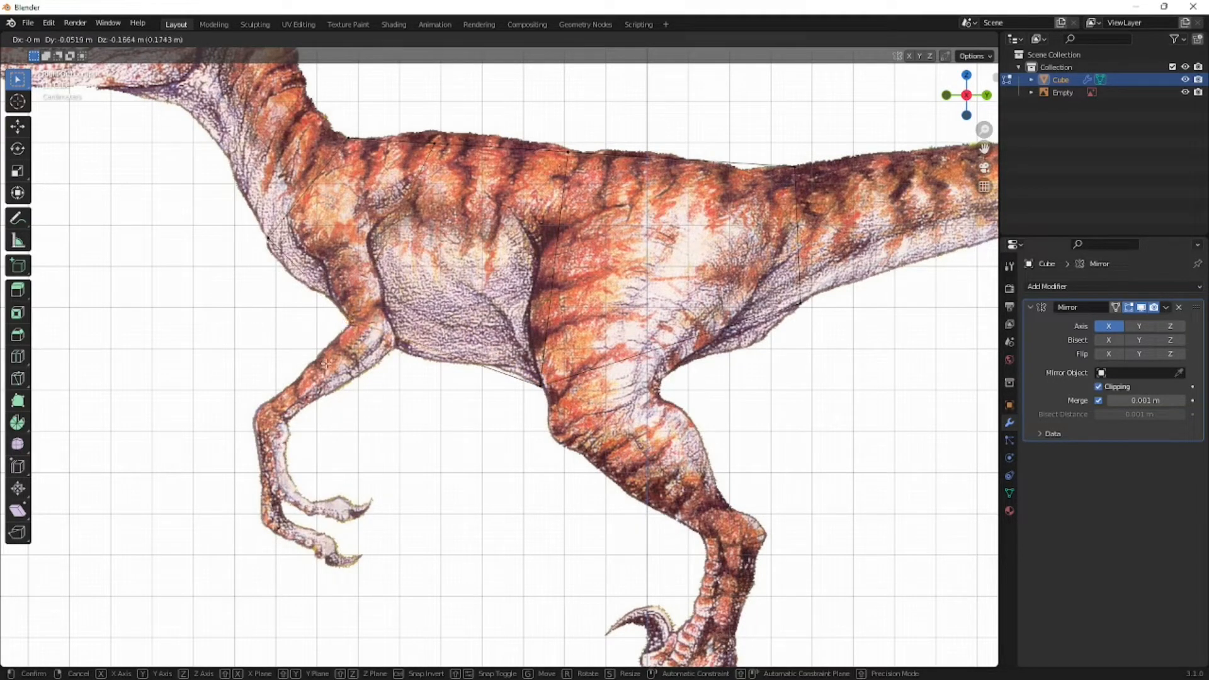
click(325, 364)
- Move the upper vertices of the shoulder and thigh loops onto the outline of the raptor's back
shift+middle_drag(480, 331, 458, 453)
scroll(450, 321, up, 4)
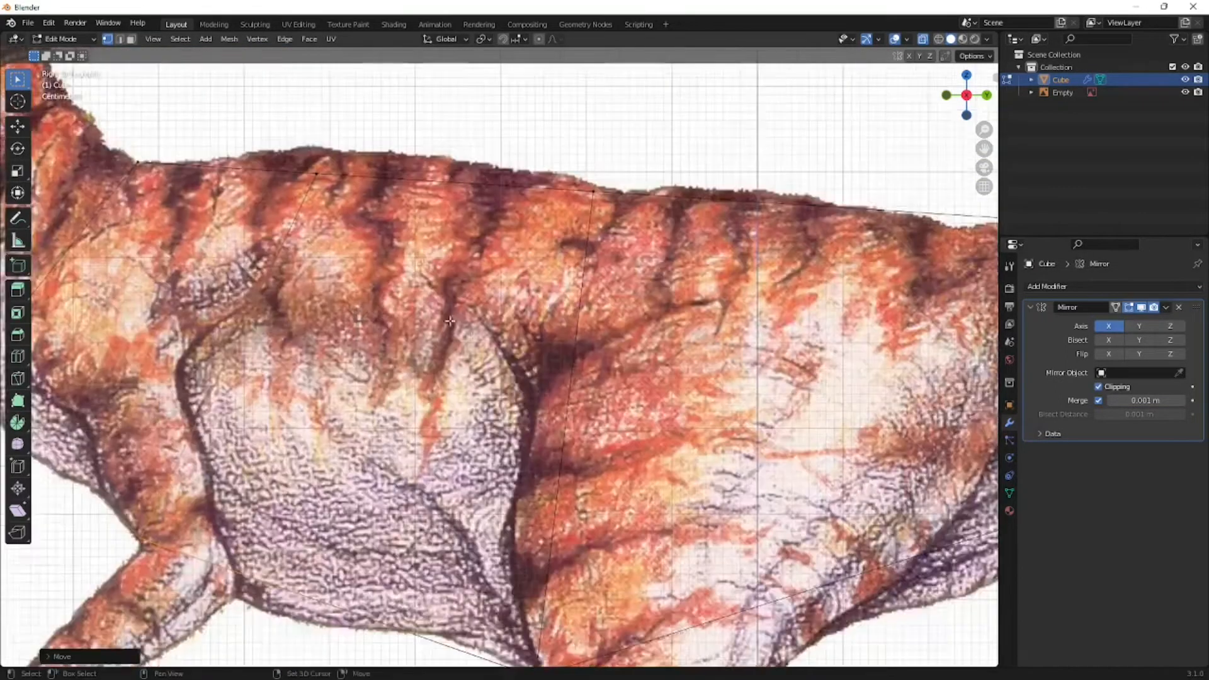
scroll(450, 321, down, 4)
key(g)
click(453, 369)
key(g)
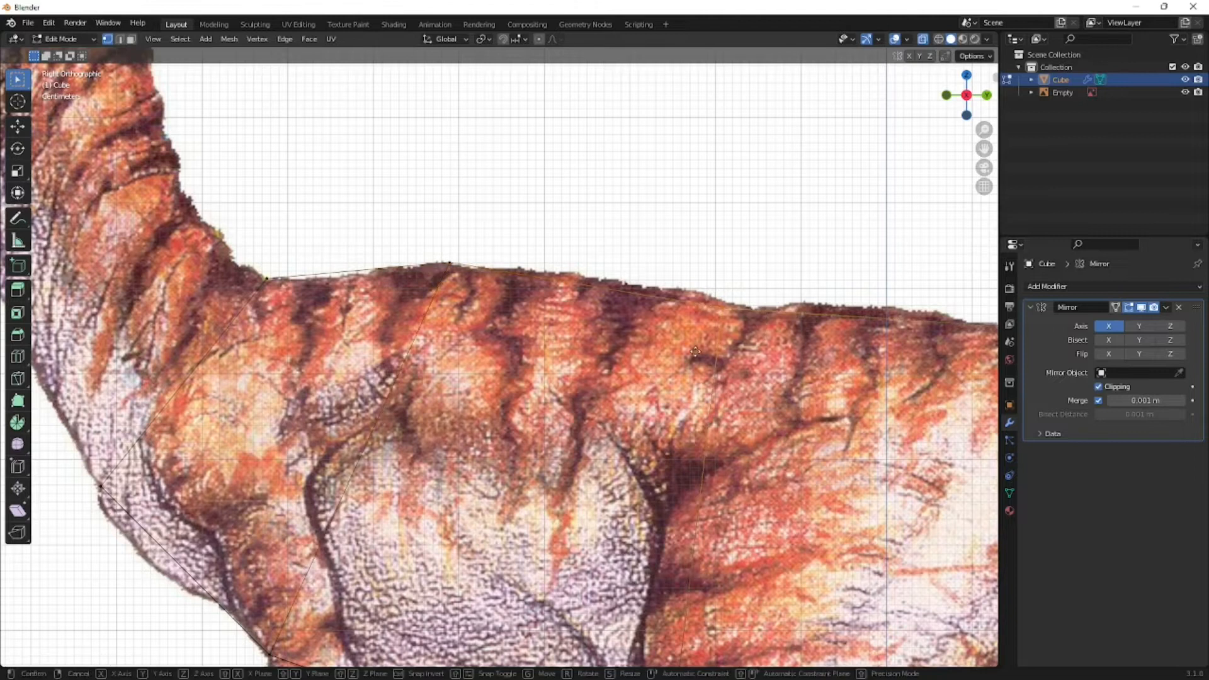
click(696, 351)
- Examine the fitted torso with X-ray off, in perspective and in the right orthographic view
scroll(695, 351, down, 4)
scroll(559, 348, up, 1)
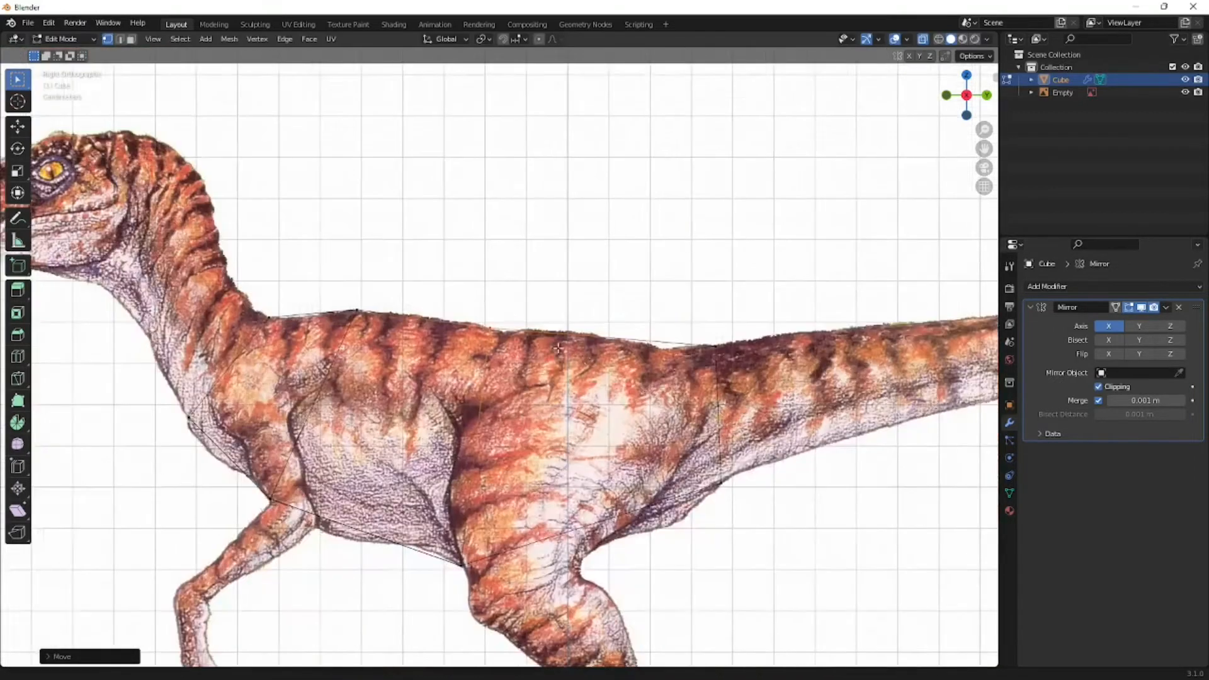
shift+middle_drag(559, 348, 360, 297)
shift+middle_drag(450, 455, 599, 423)
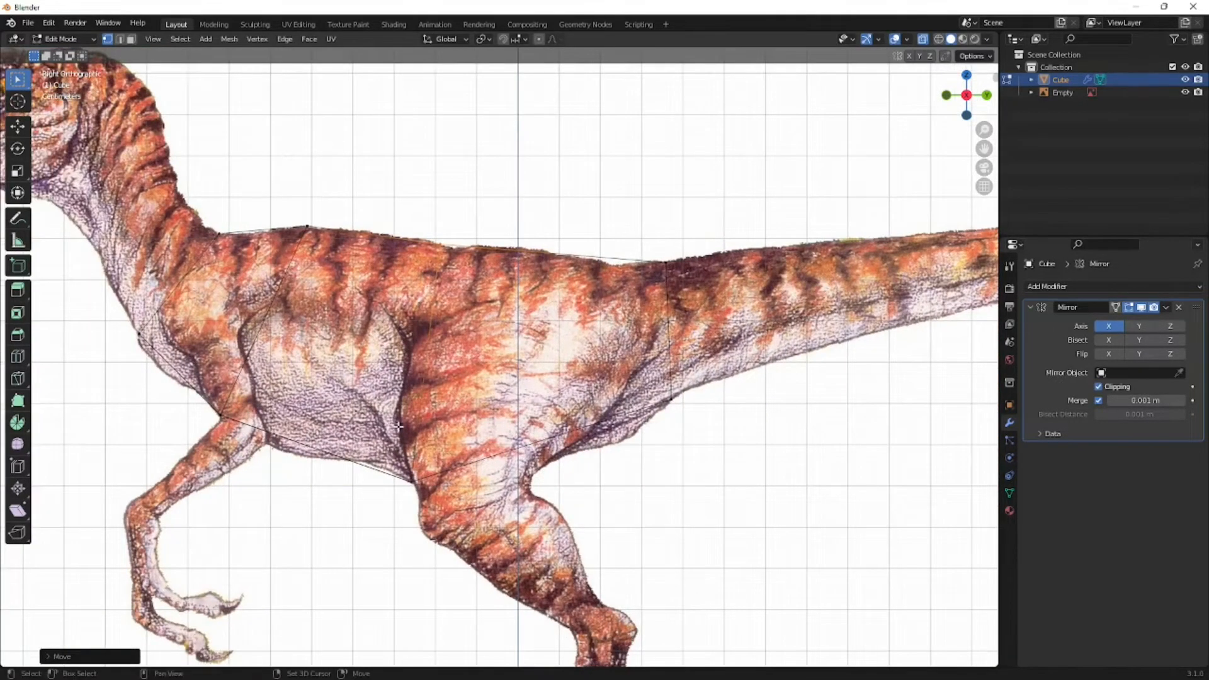
scroll(399, 427, down, 4)
scroll(419, 359, down, 1)
key(alt+z)
middle_drag(619, 434, 594, 478)
key(KP_3)
- Deselect the mesh and add a centred loop cut between the shoulder loop and the thigh loop
key(super+r)
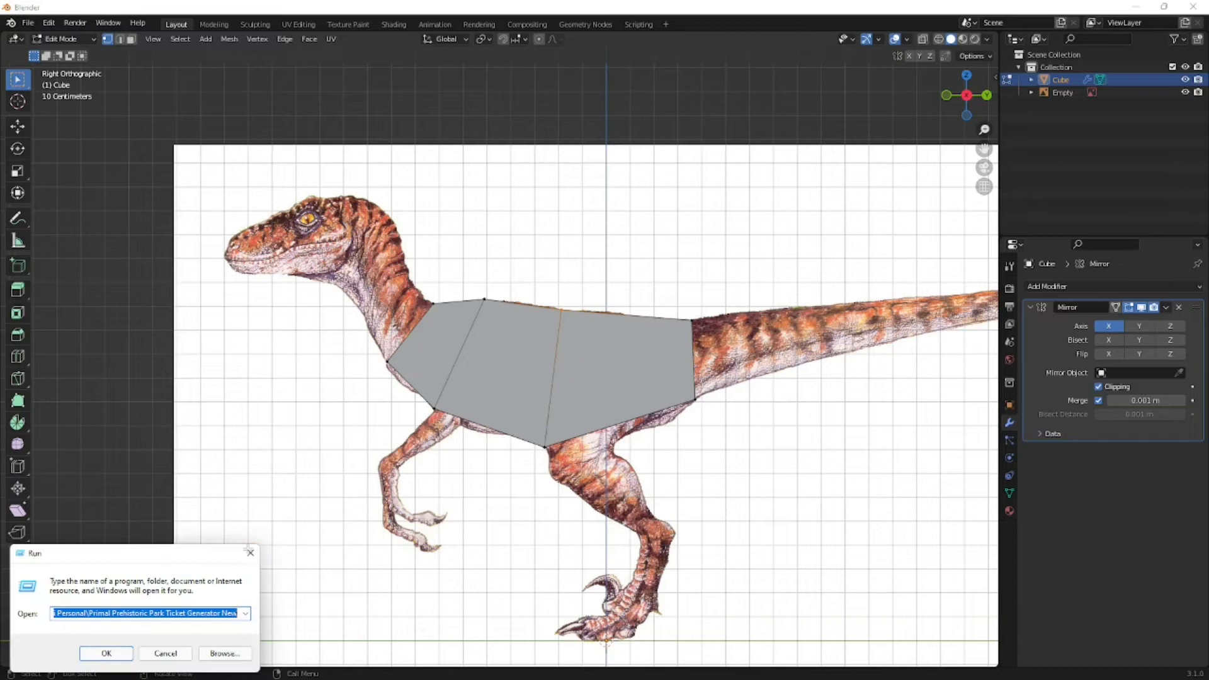
click(250, 552)
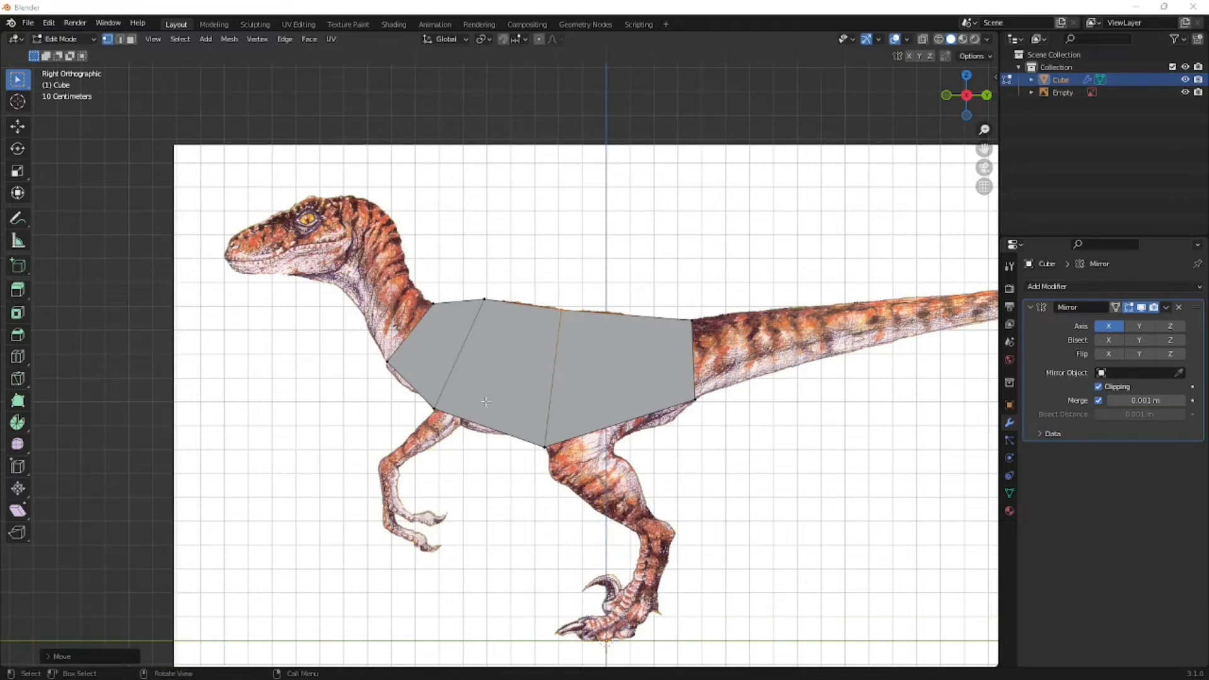
click(482, 457)
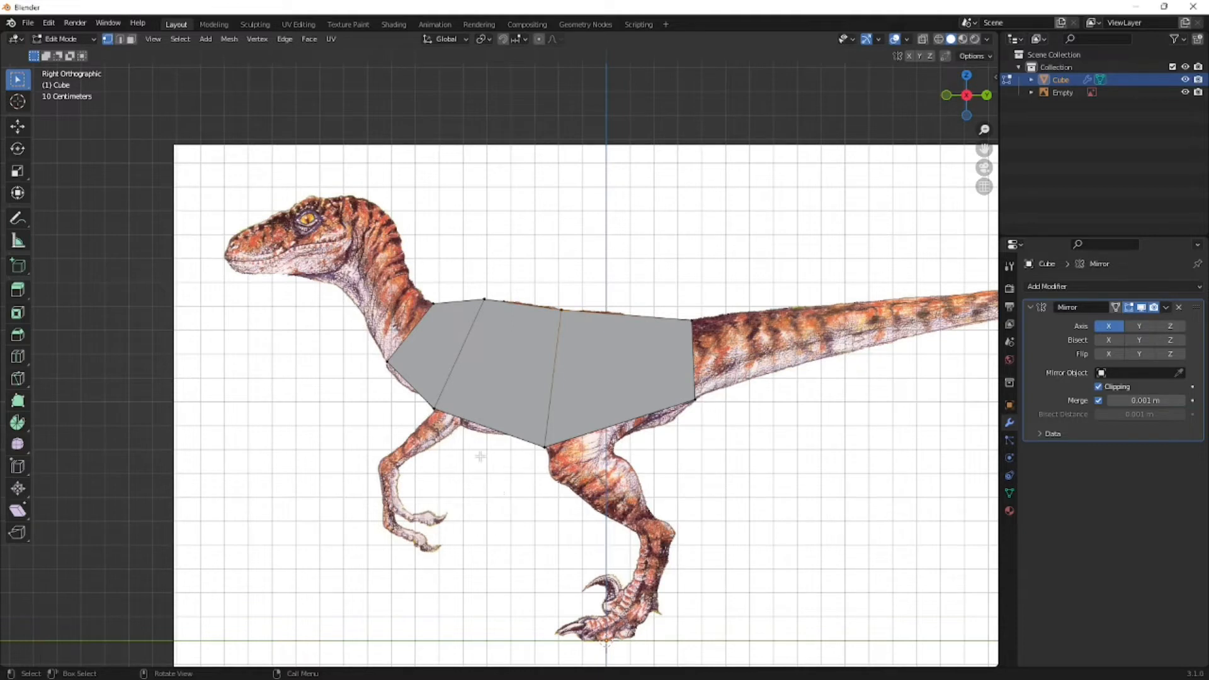
key(ctrl+r)
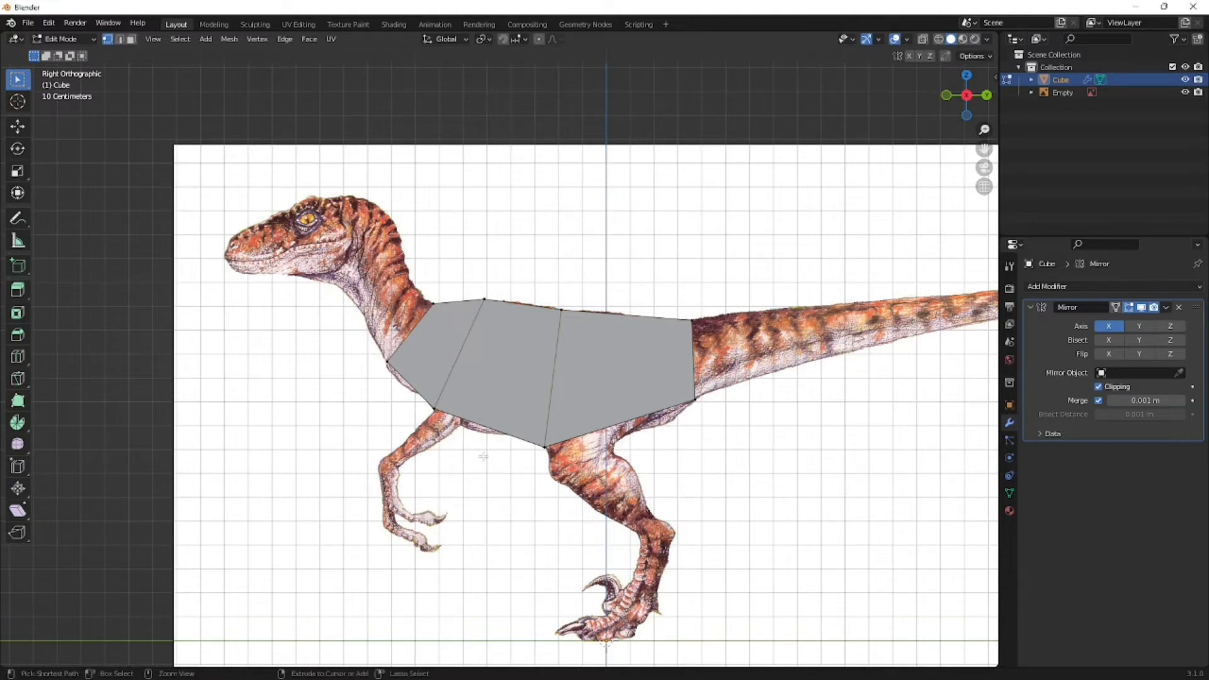
click(508, 422)
click(508, 422)
- Turn X-ray on and move the middle loop's lower vertices onto the belly outline and its upper vertices onto the back outline
key(alt+z)
scroll(508, 422, up, 2)
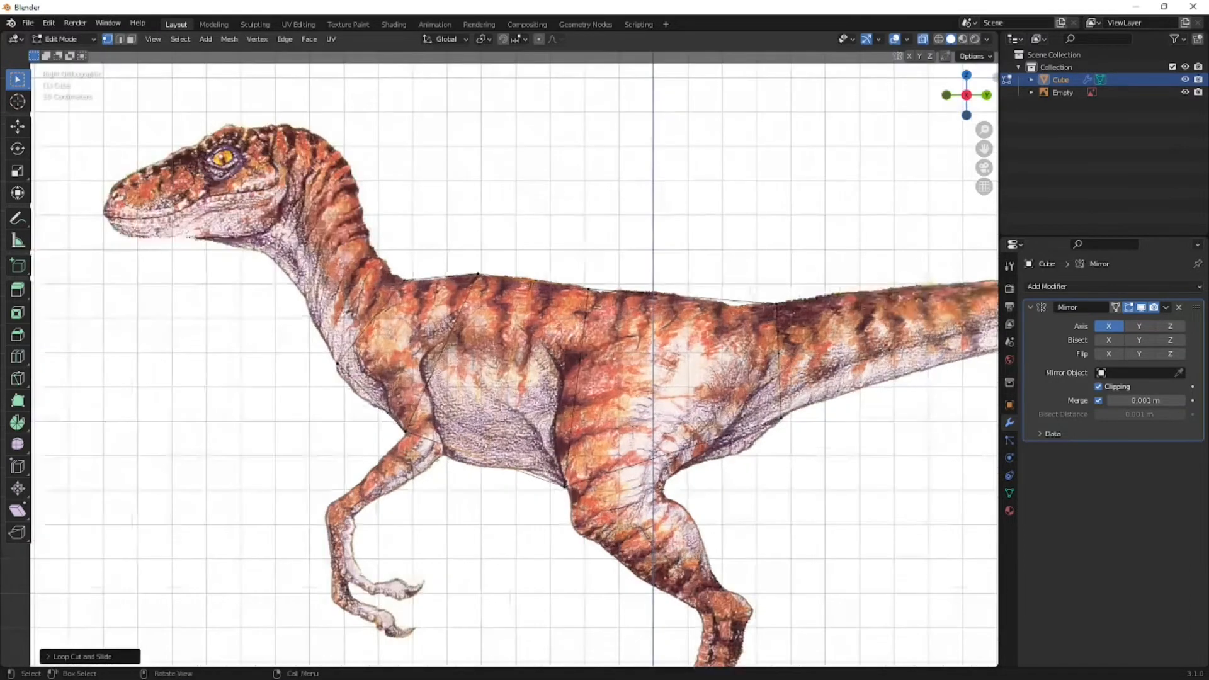
click(459, 473)
key(g)
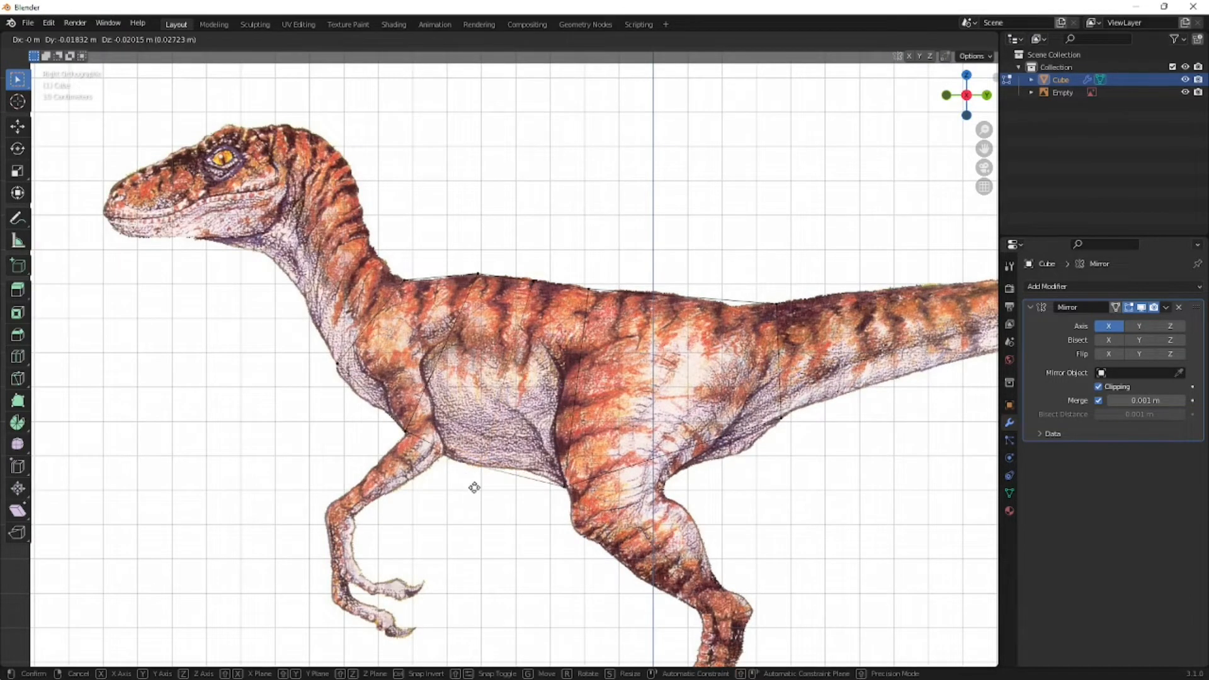
click(479, 487)
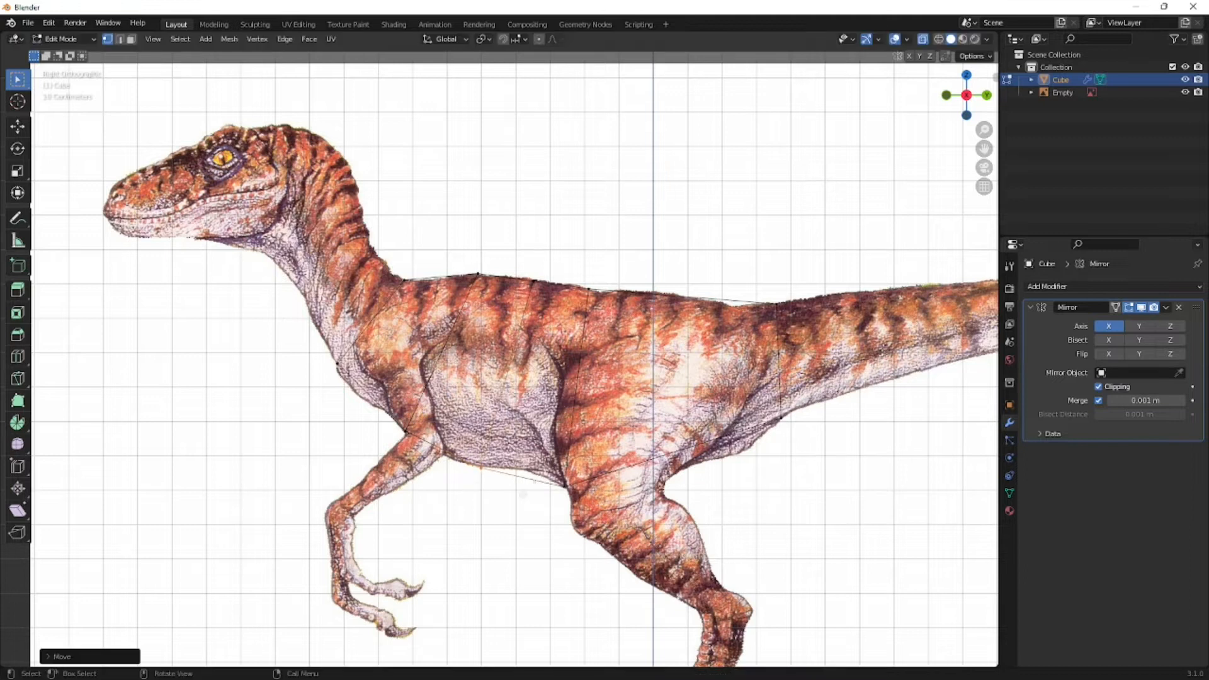
click(534, 282)
key(g)
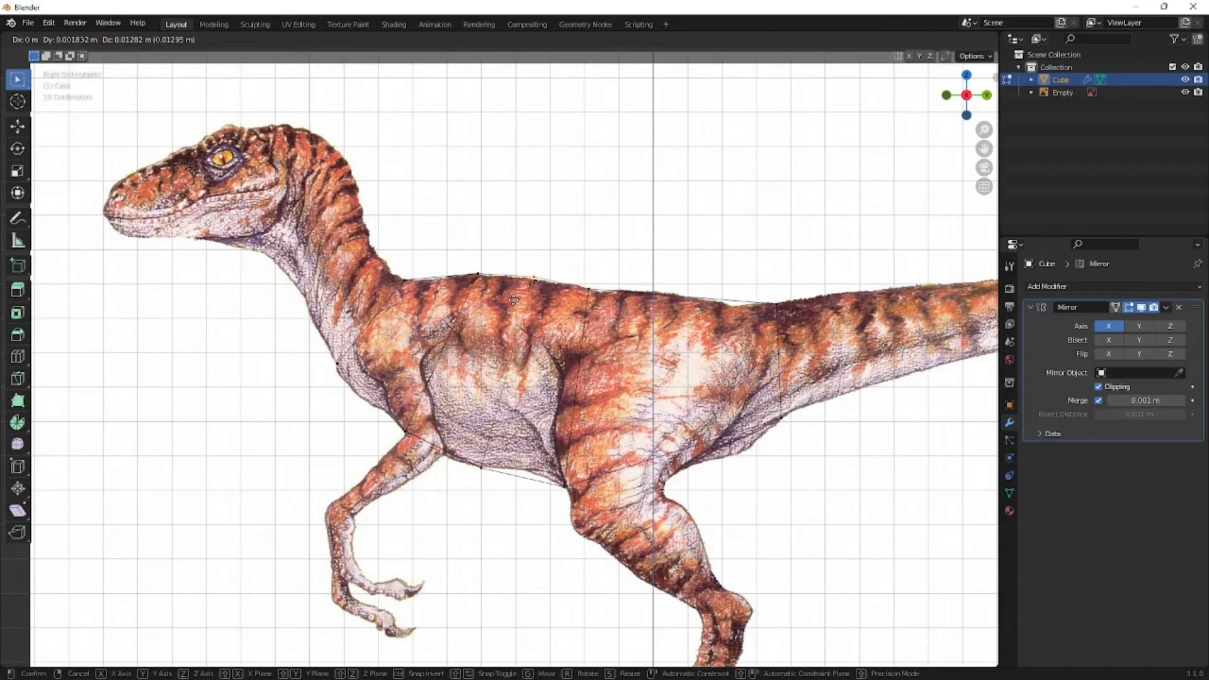
click(514, 301)
- Add a loop cut in the hip section, slid about 0.53 toward the tail, and fit its lower and upper vertices to the outline
shift+middle_drag(761, 356, 646, 344)
key(ctrl+r)
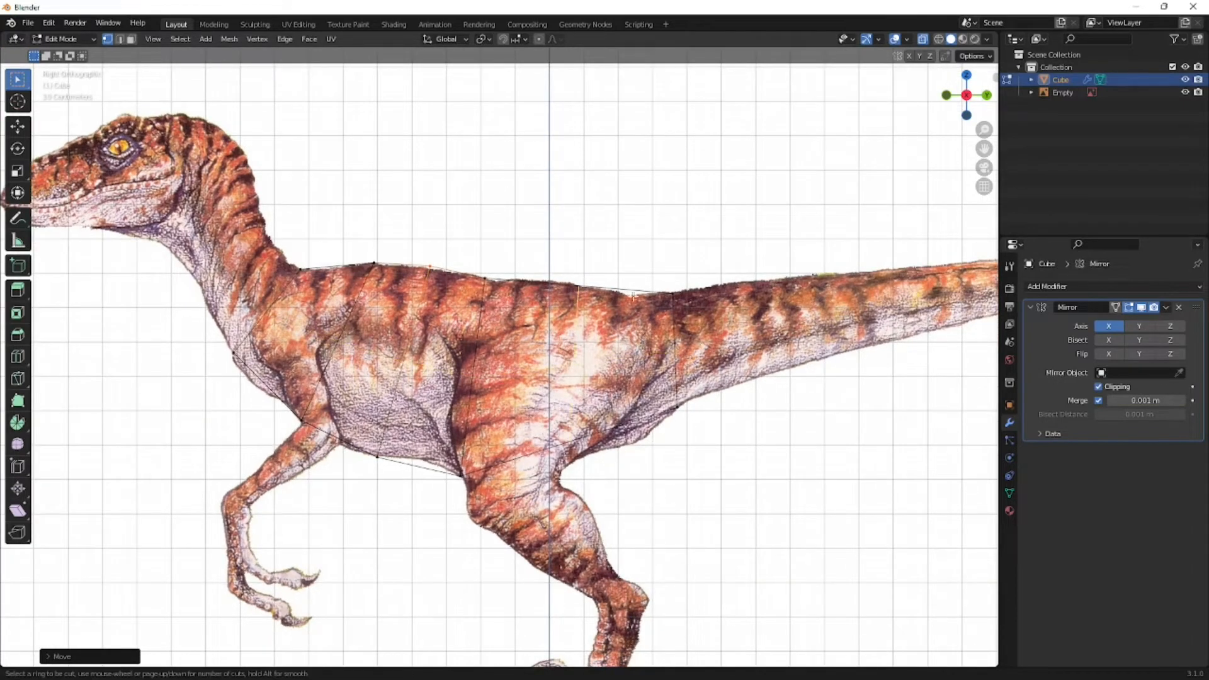
click(624, 318)
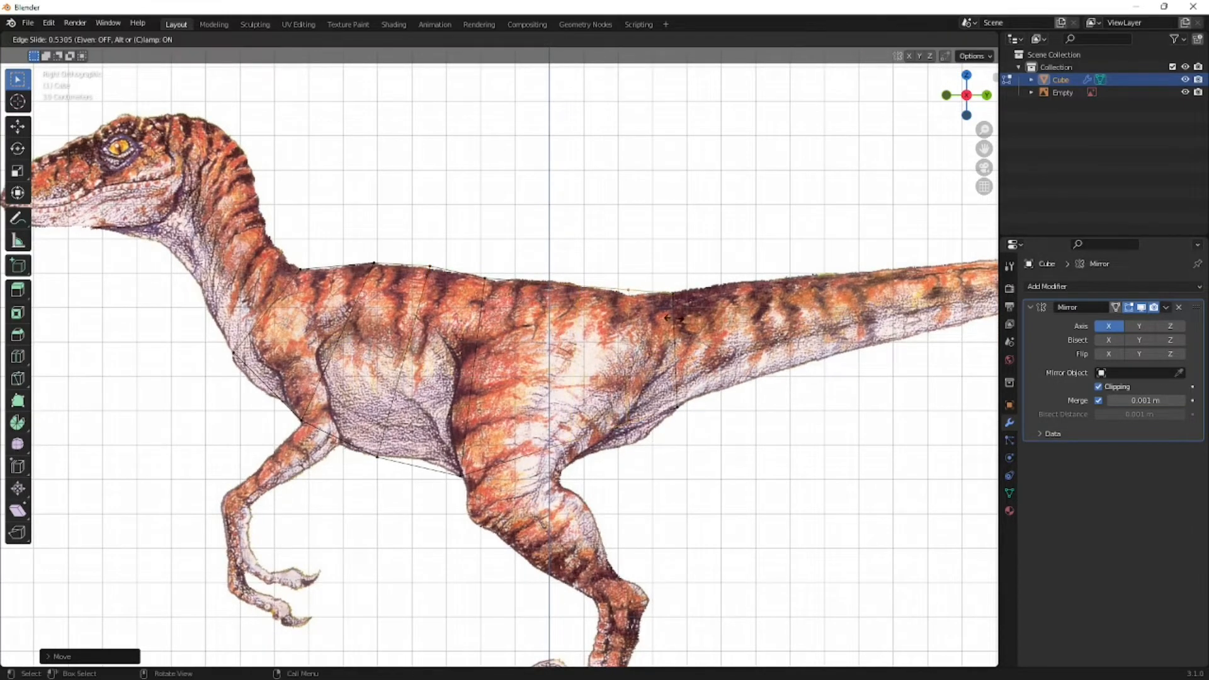
click(683, 319)
key(g)
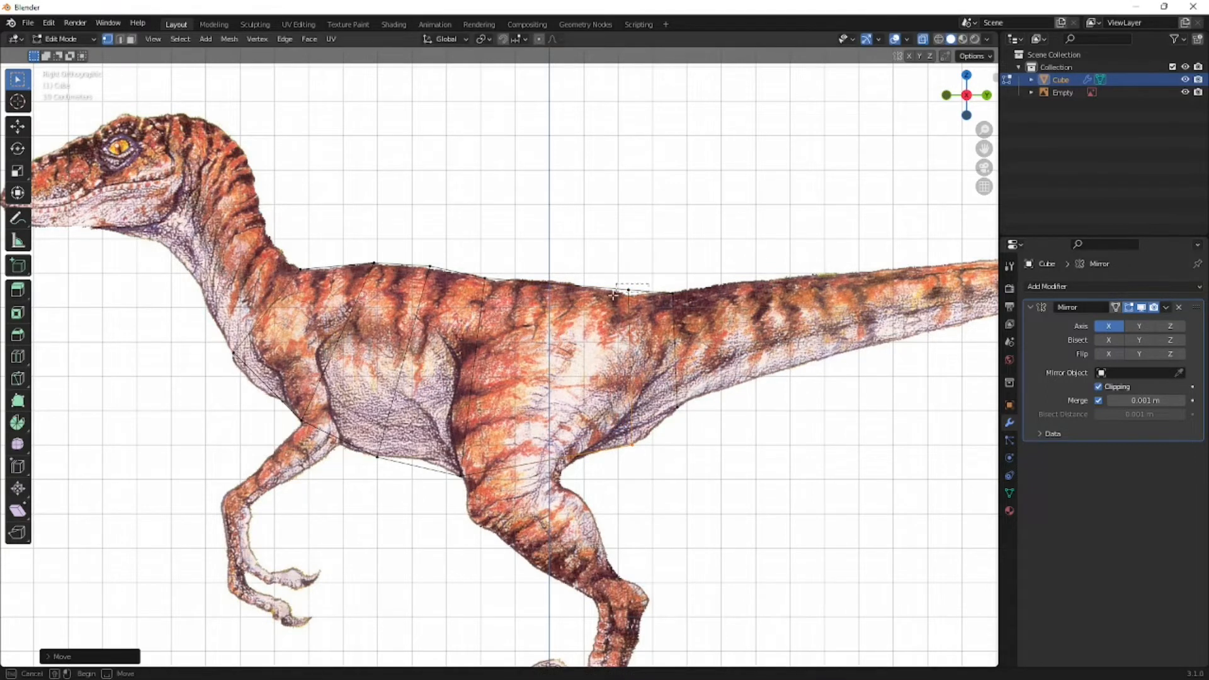
click(575, 310)
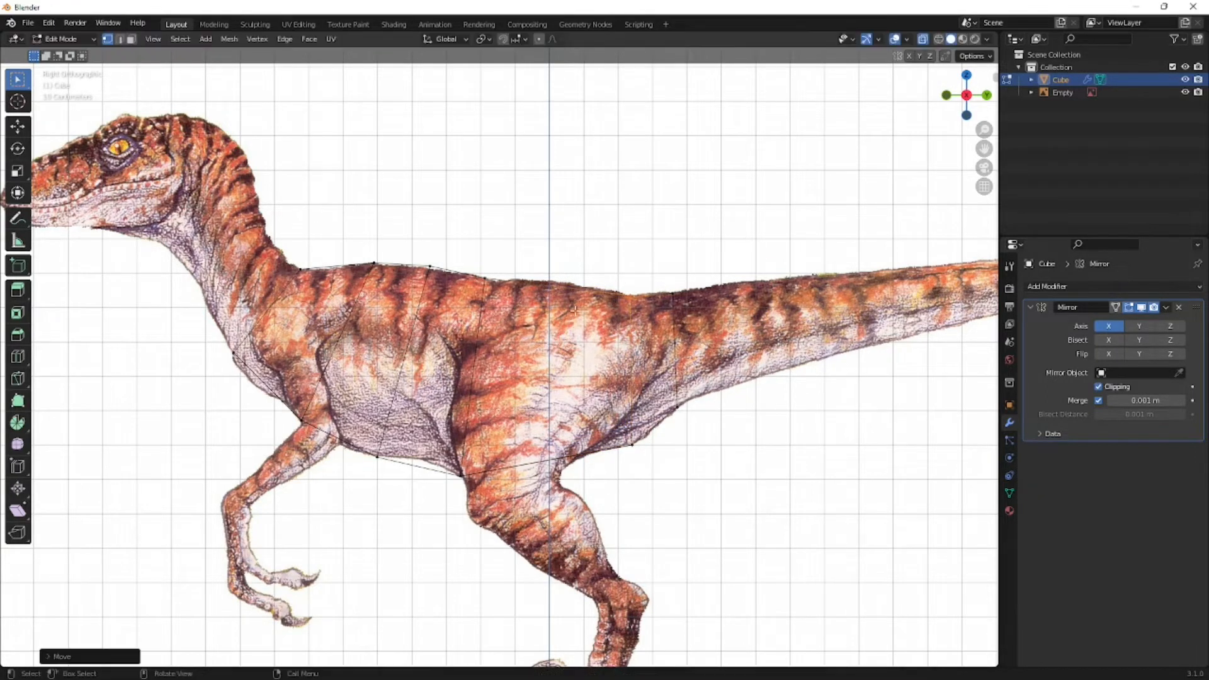
- Examine the torso mesh against the reference from an orbited view and in the right orthographic view, up to the neck and head
shift+middle_drag(400, 362, 564, 368)
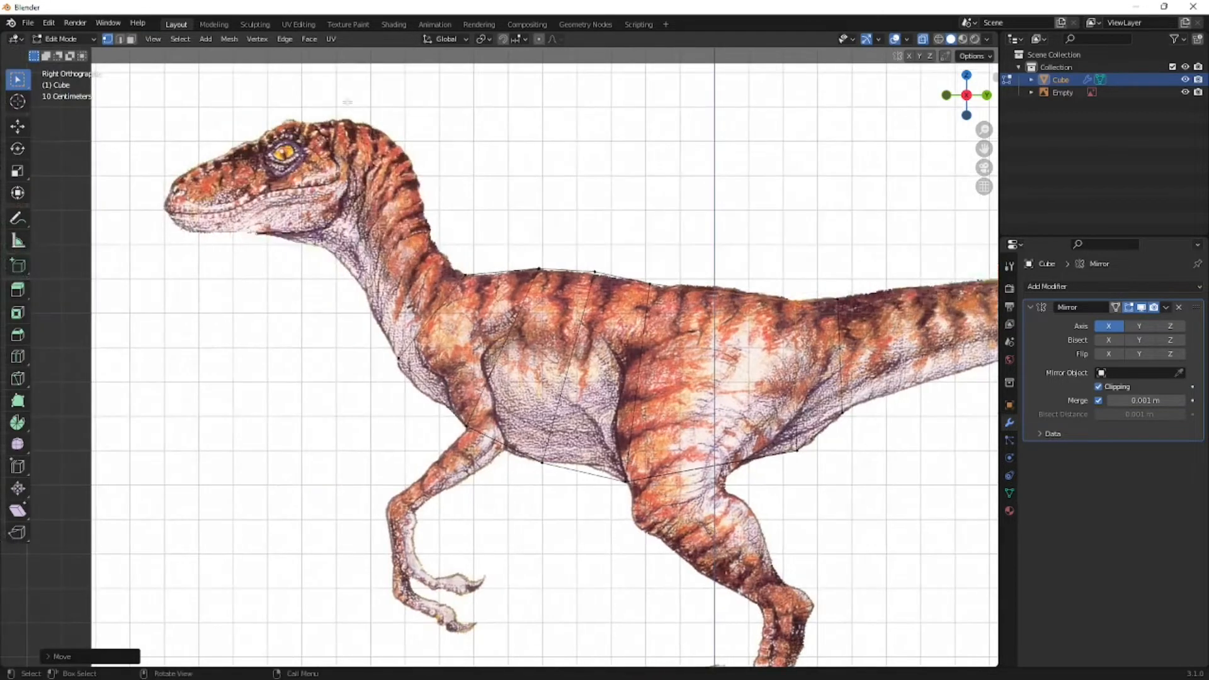
shift+middle_drag(615, 534, 649, 567)
scroll(404, 409, down, 3)
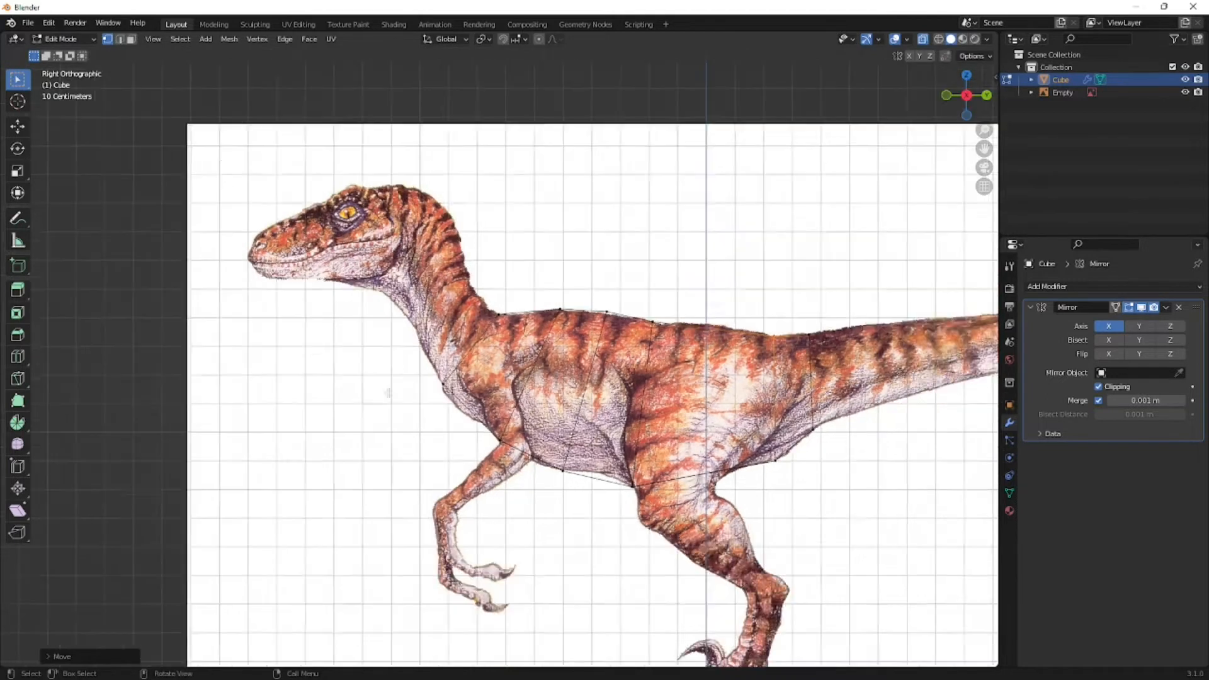
scroll(606, 519, up, 6)
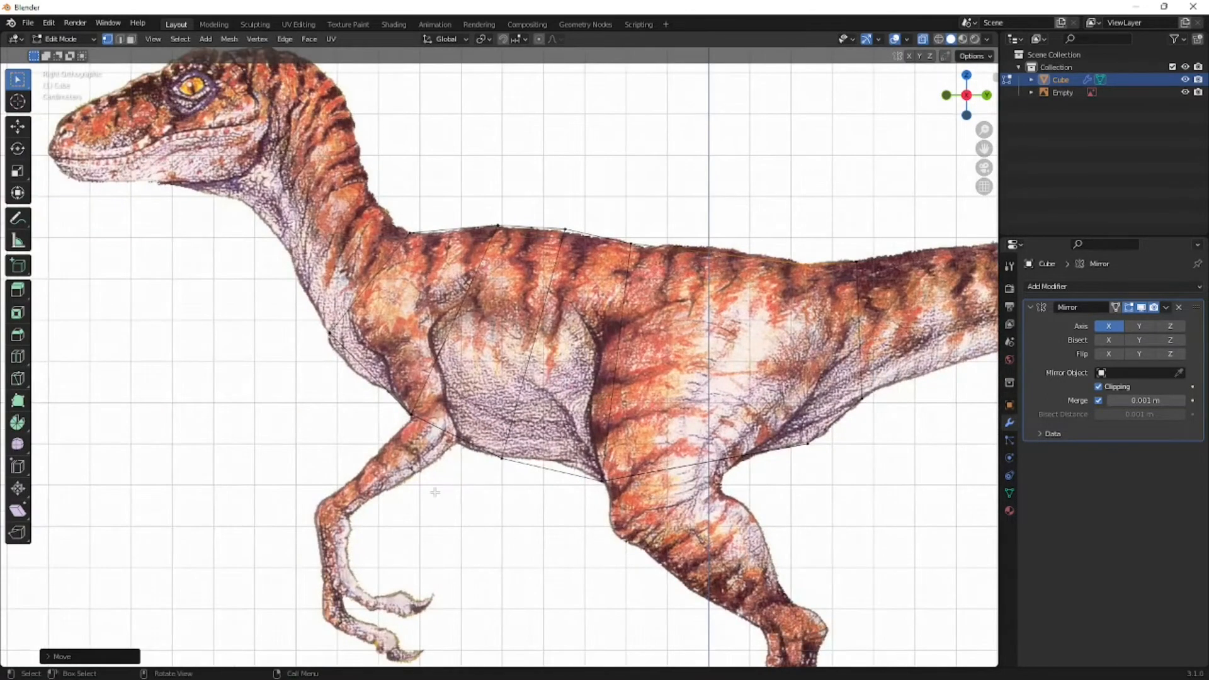
middle_drag(322, 451, 486, 459)
middle_drag(652, 481, 480, 523)
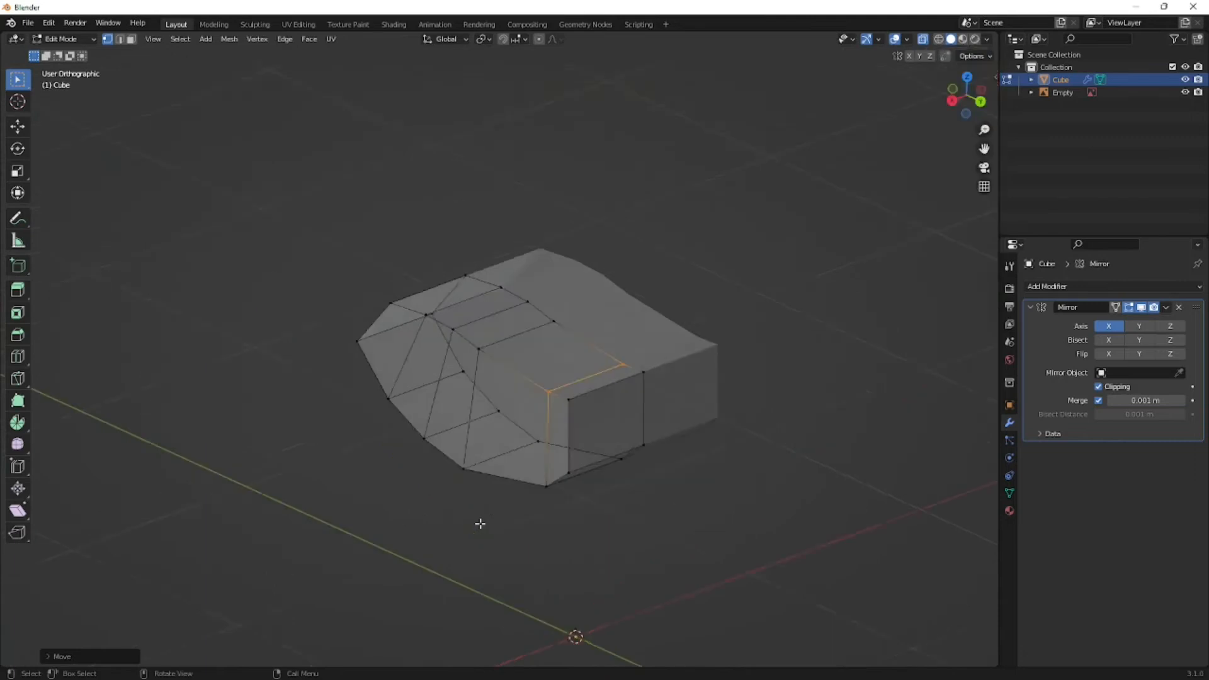
key(KP_3)
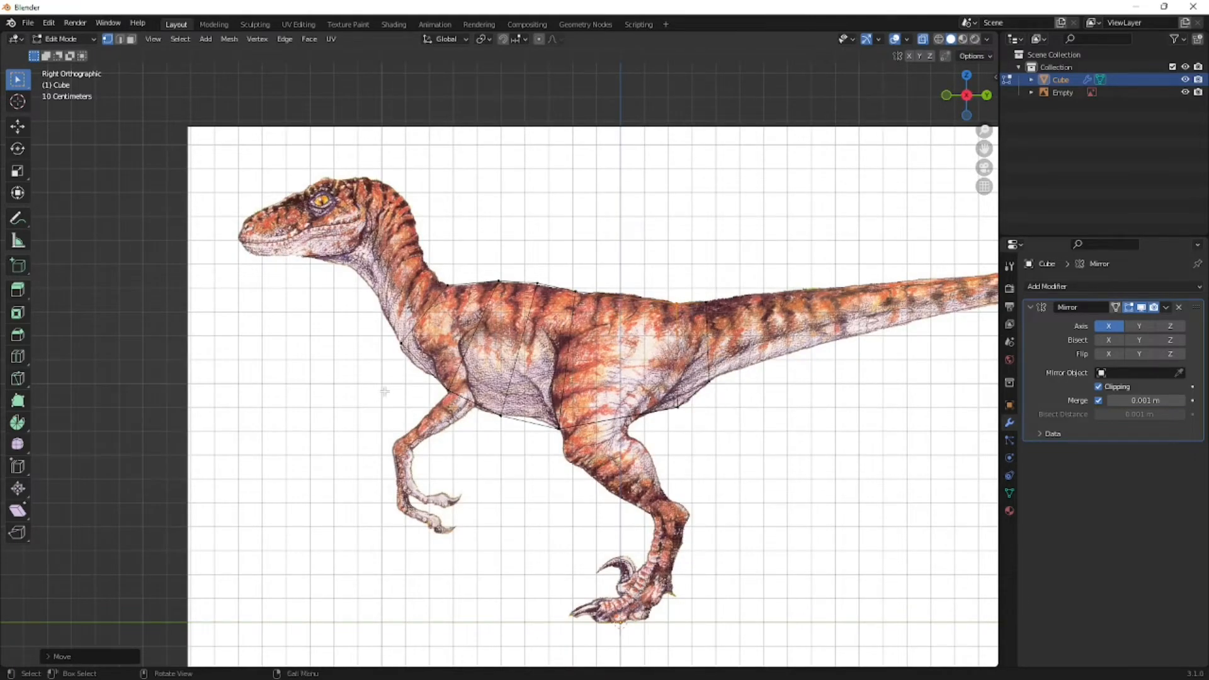
shift+middle_drag(476, 392, 626, 434)
scroll(608, 416, up, 4)
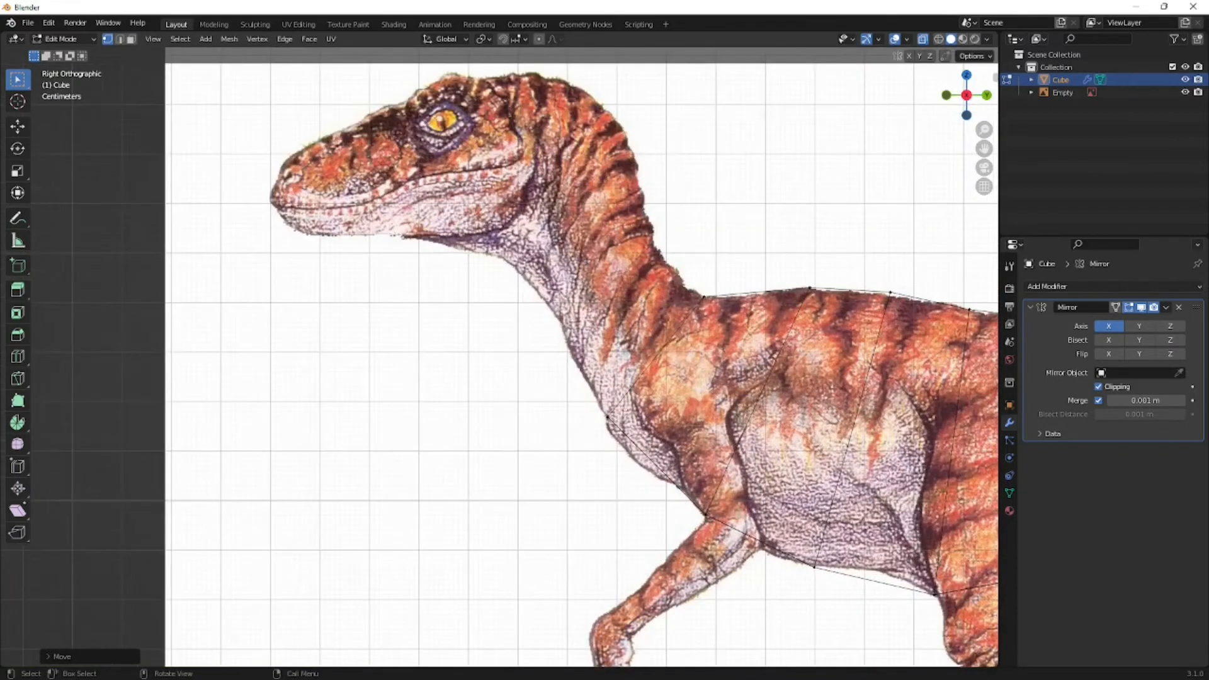
- Add a loop cut in the front chest section, midway between the neck-base edge and the next loop toward the tail
drag(729, 277, 673, 312)
ctrl+right_click(608, 417)
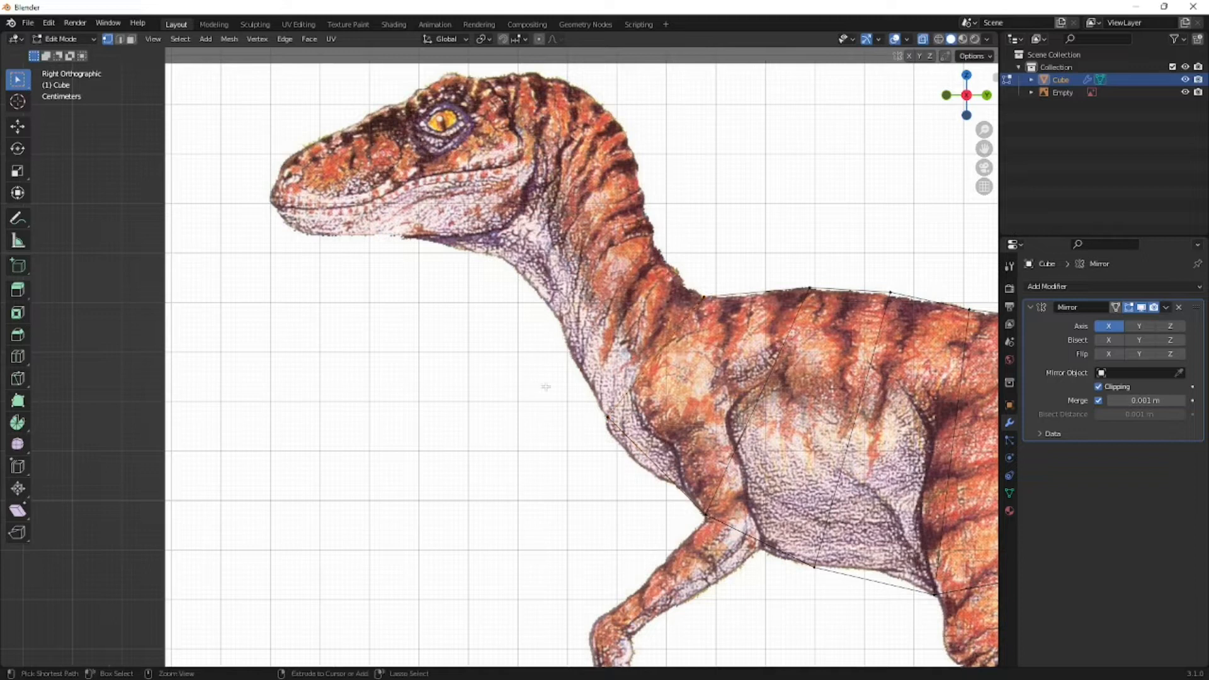
key(ctrl+r)
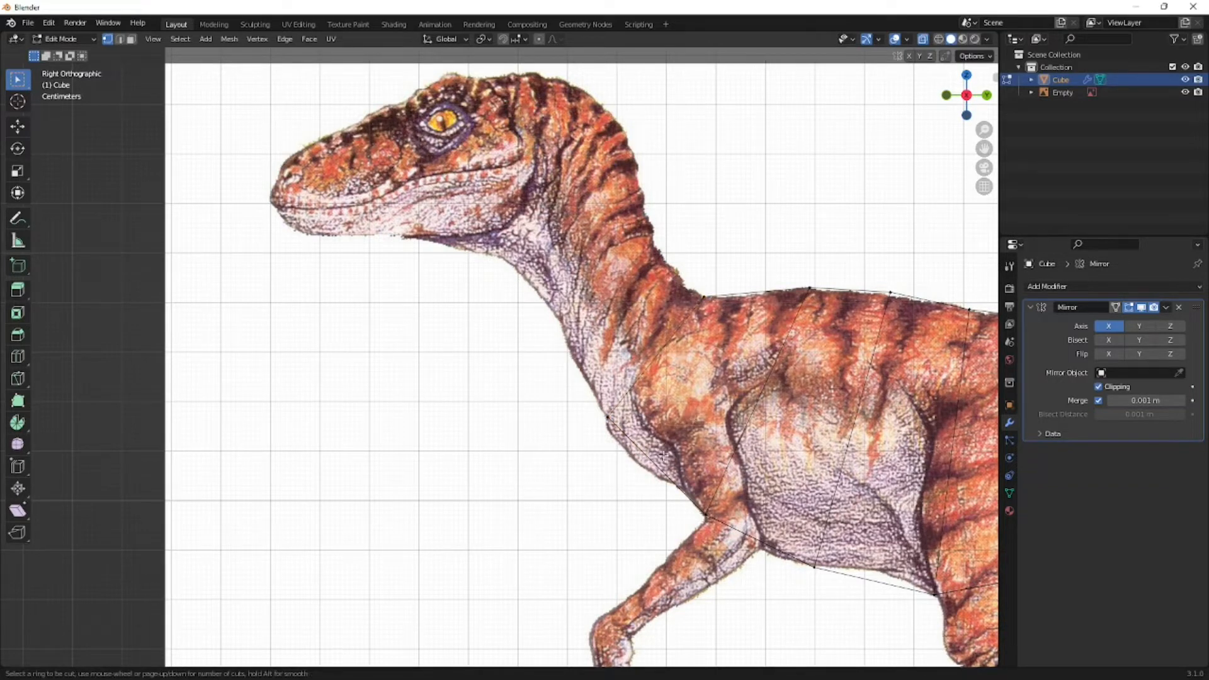
click(683, 466)
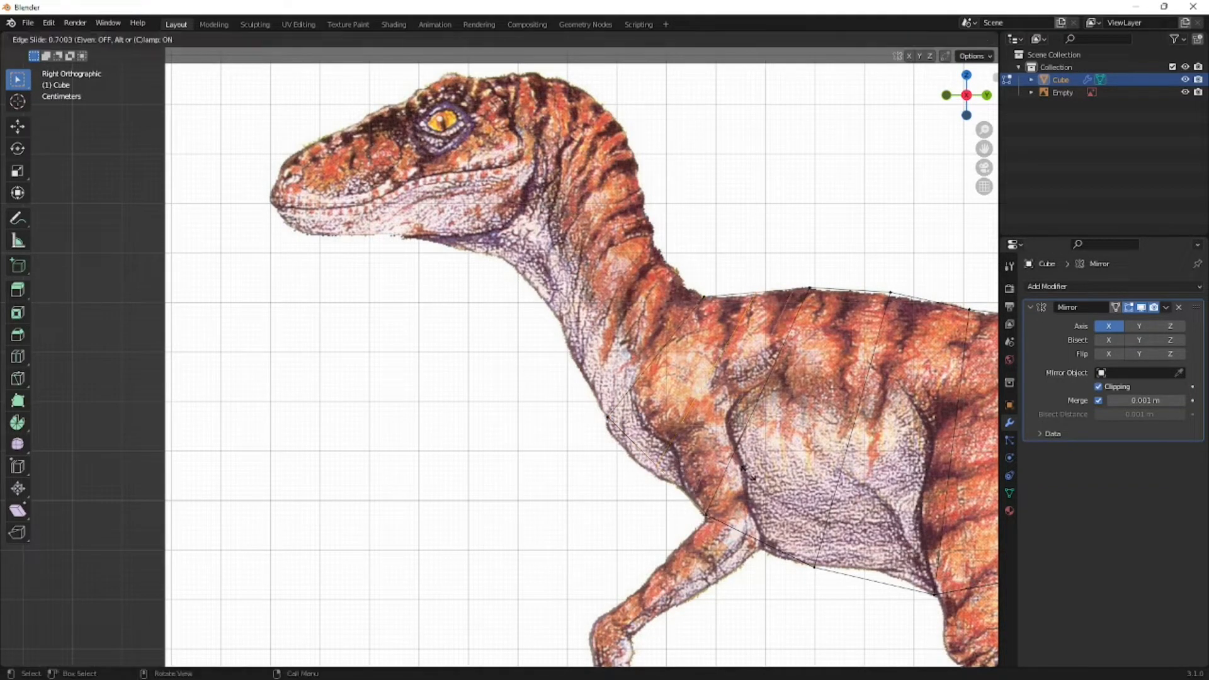
click(699, 462)
- Add a loop cut across the wide thigh section, placed near its middle
shift+middle_drag(677, 487, 354, 406)
key(ctrl+r)
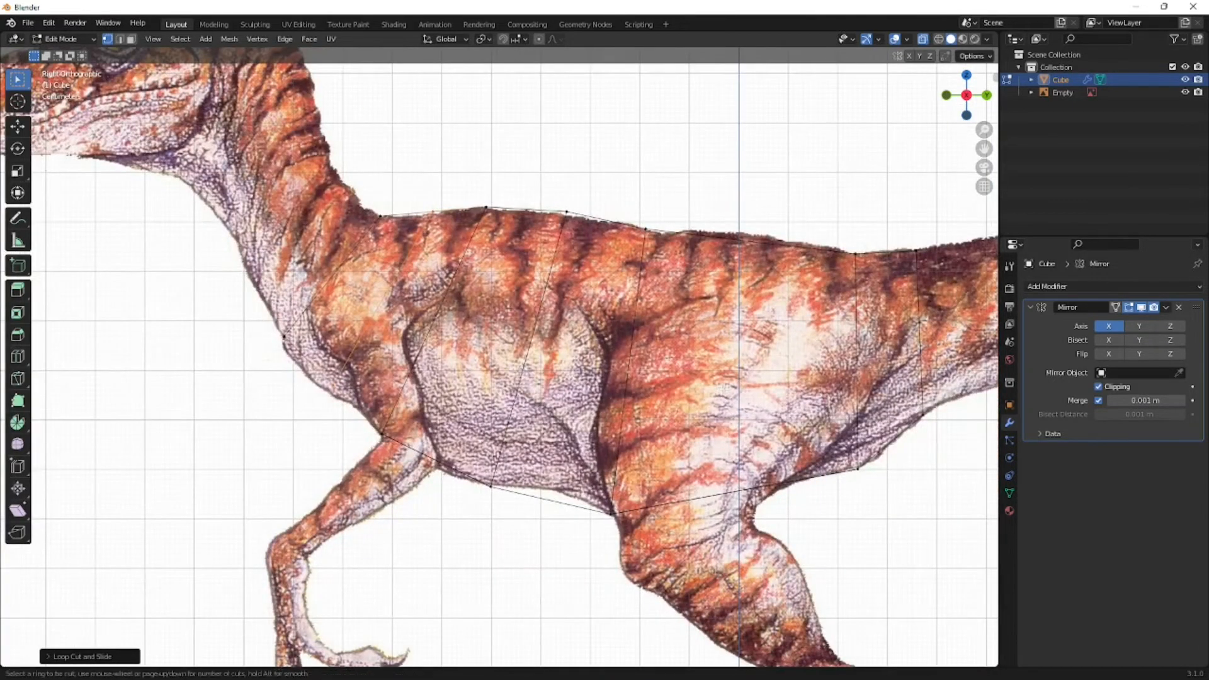
click(729, 256)
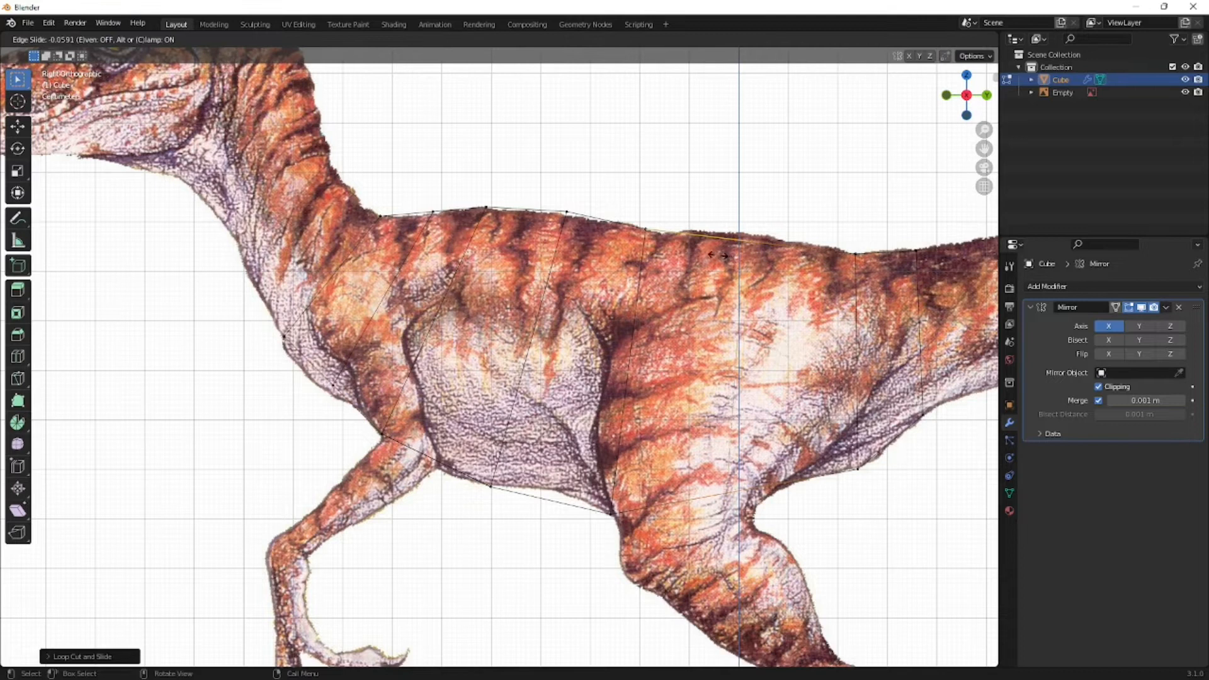
click(717, 256)
- Inspect the torso mesh from orbited views, then select the upper and lower vertices of the neck-base end face in right view
scroll(666, 455, down, 4)
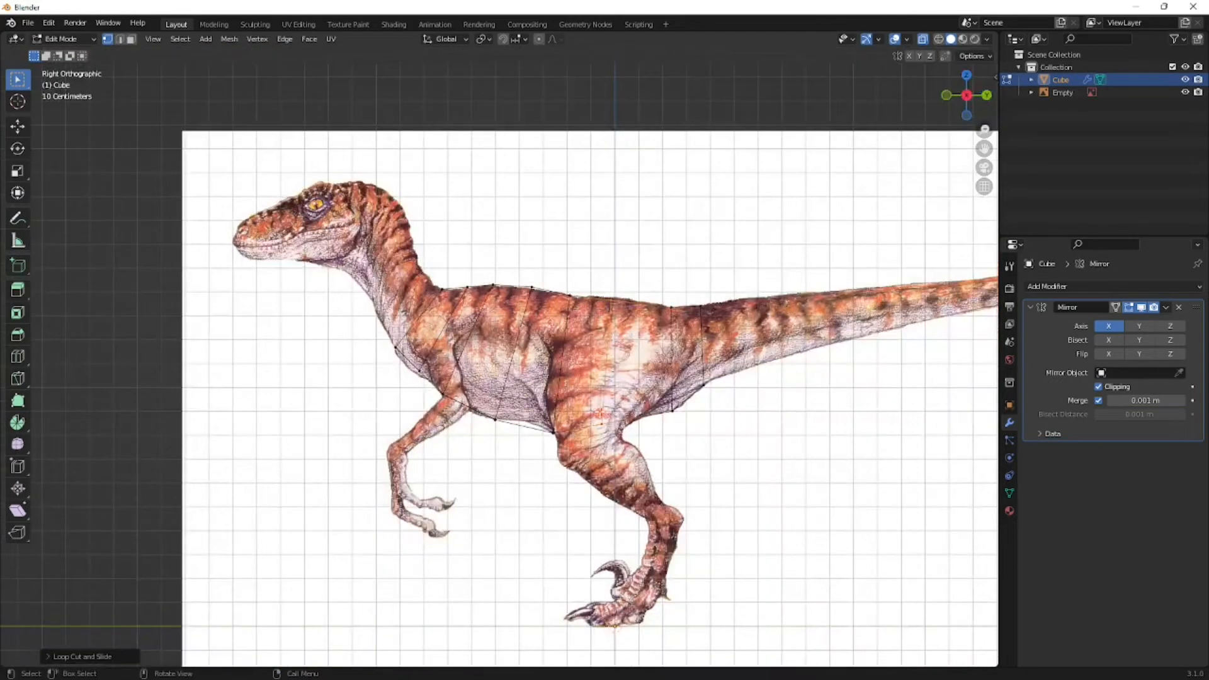
middle_drag(580, 356, 502, 399)
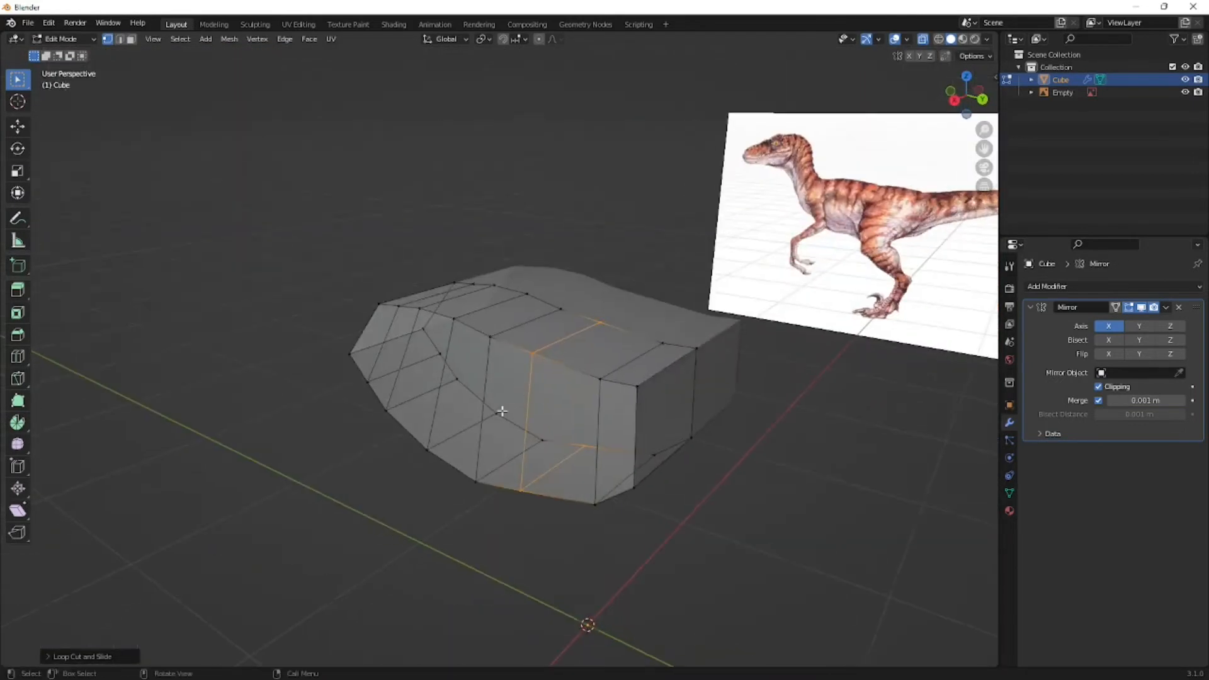
middle_drag(529, 410, 506, 334)
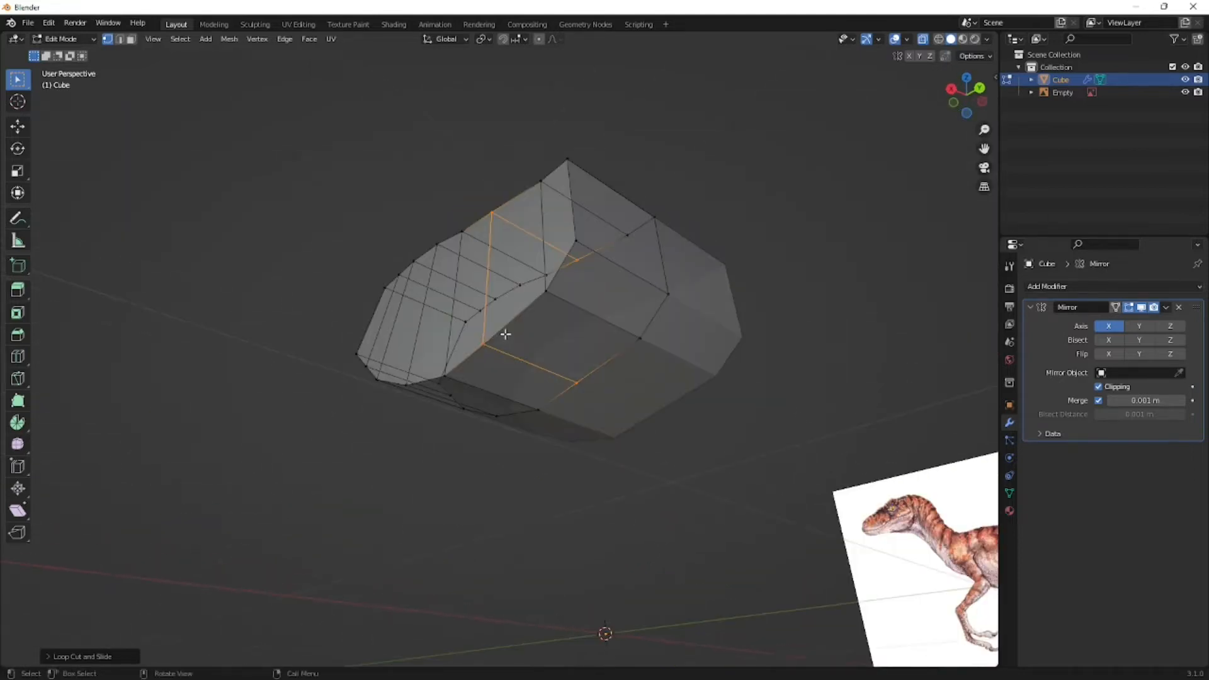
middle_drag(581, 387, 641, 414)
key(KP_3)
scroll(464, 368, up, 4)
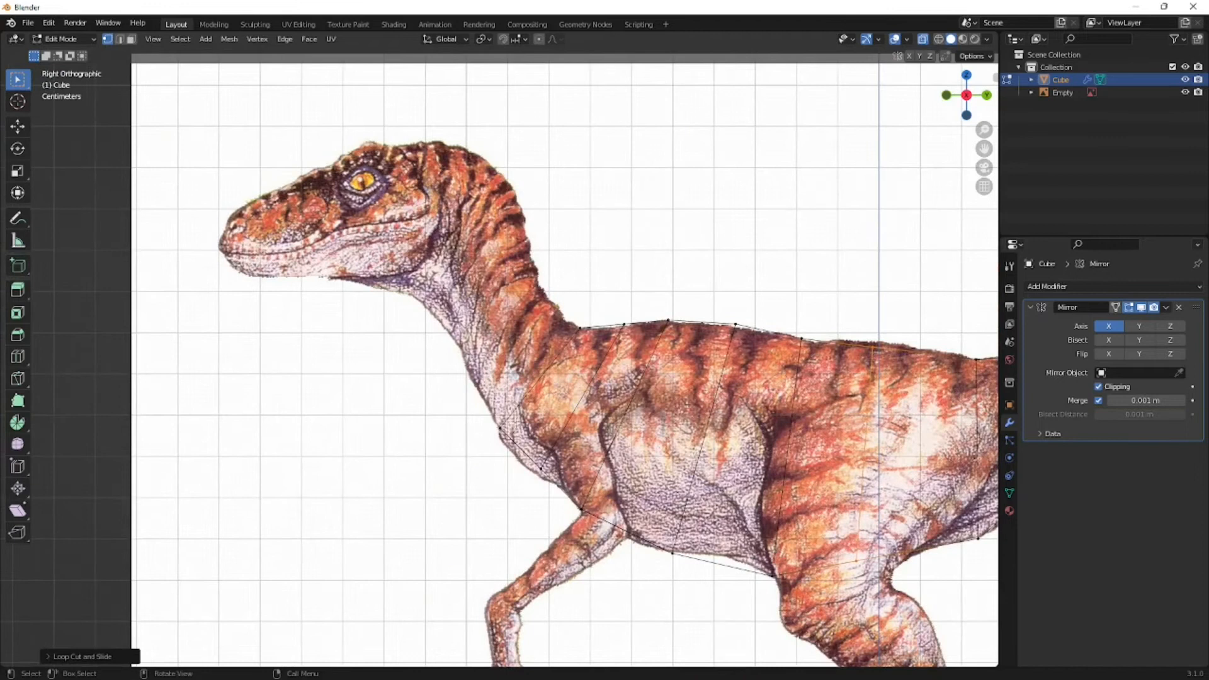
scroll(477, 494, up, 2)
key(b)
drag(477, 494, 479, 493)
shift+drag(636, 284, 594, 335)
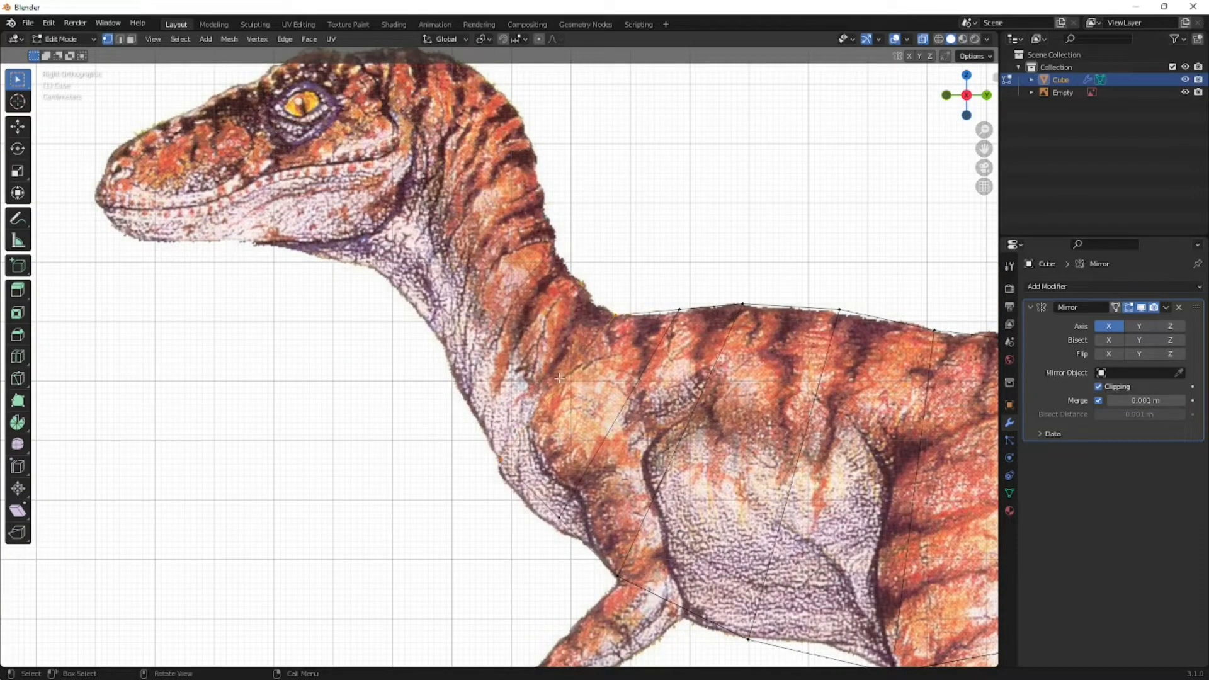
key(e)
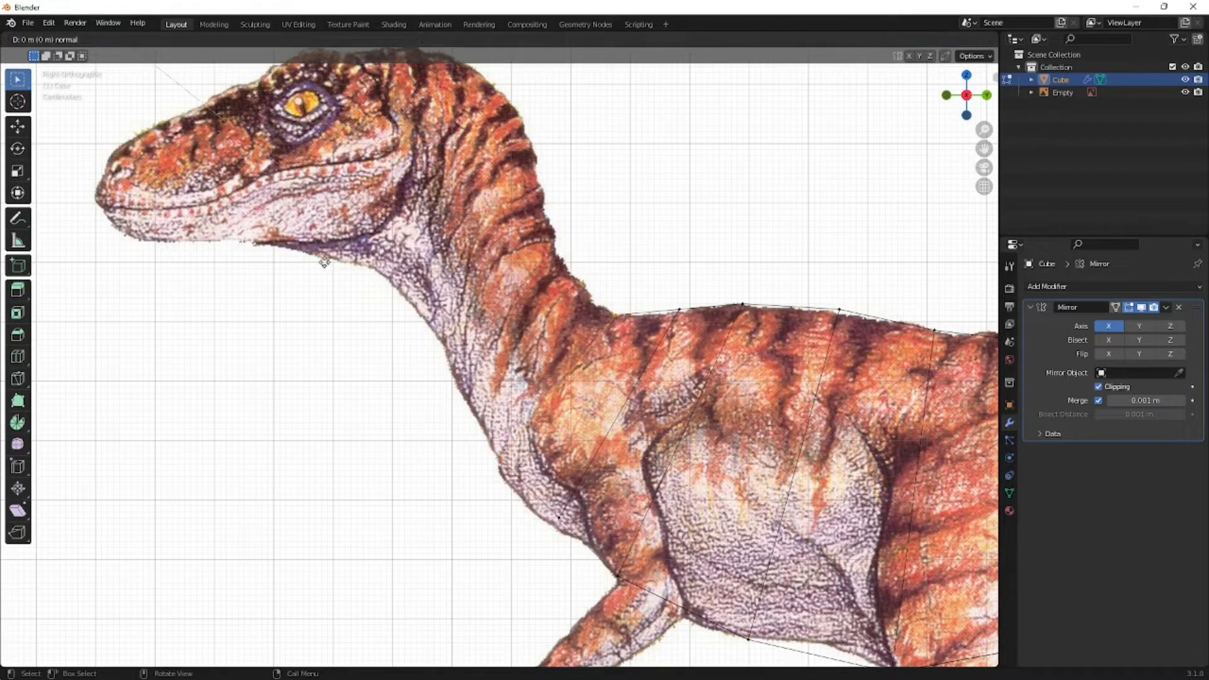
right_click(402, 317)
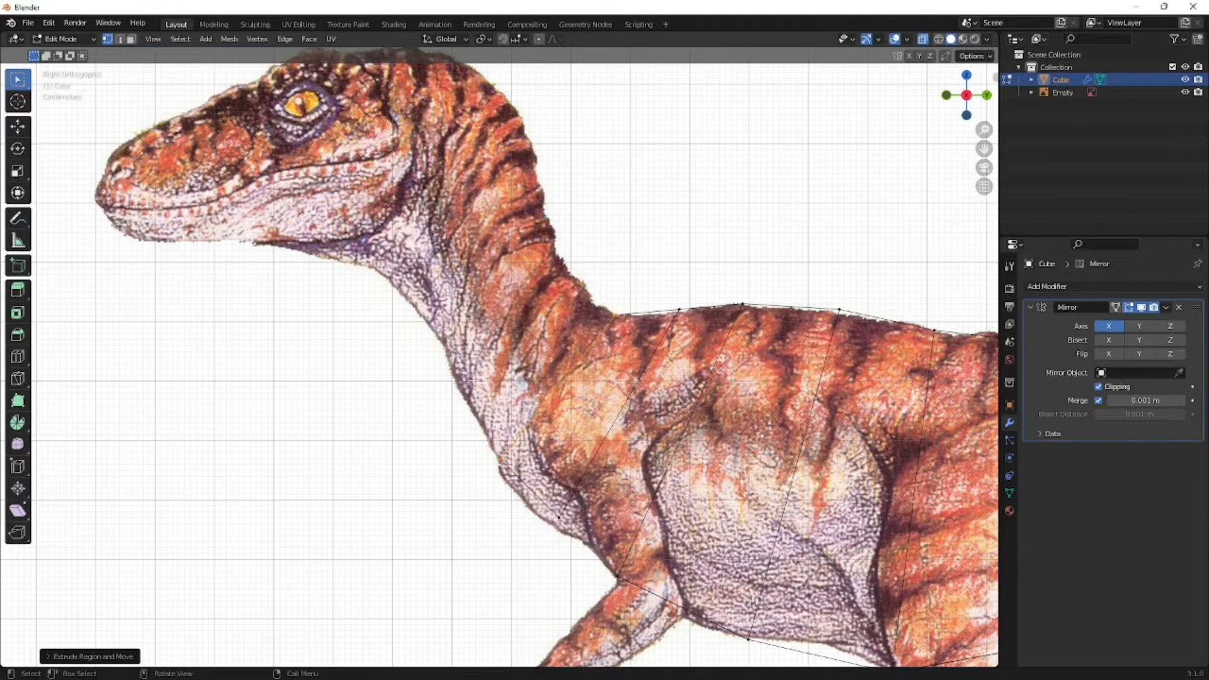
middle_drag(475, 380, 501, 392)
scroll(501, 391, down, 3)
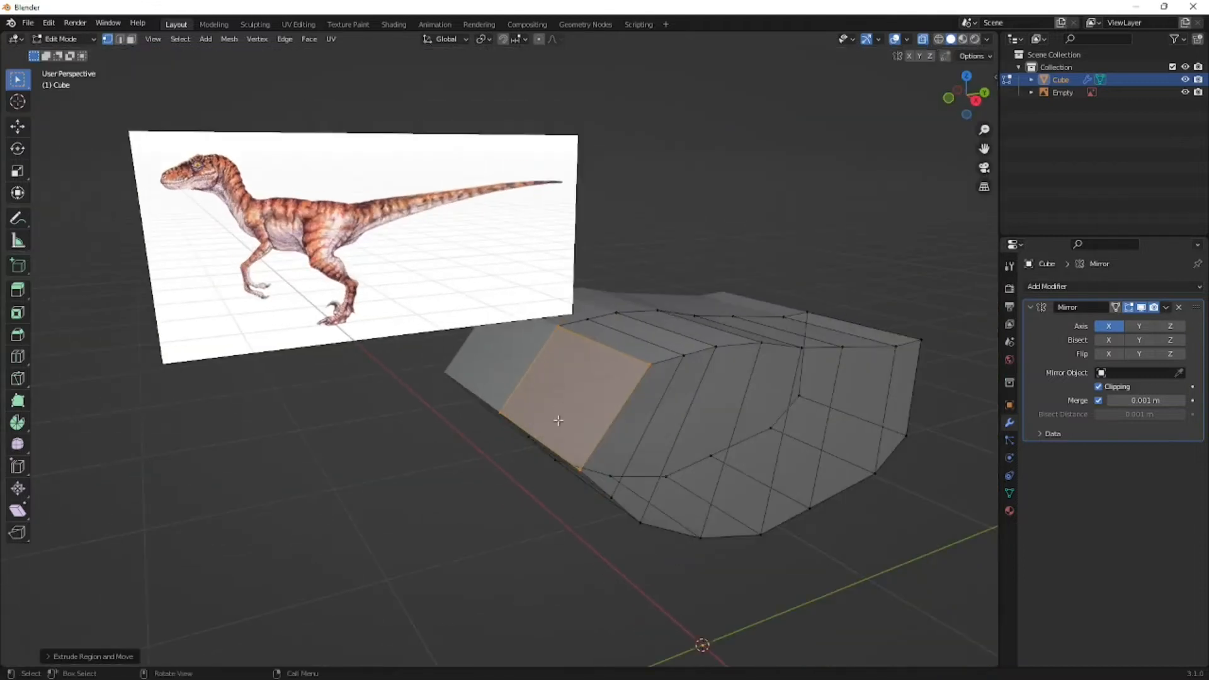
key(e)
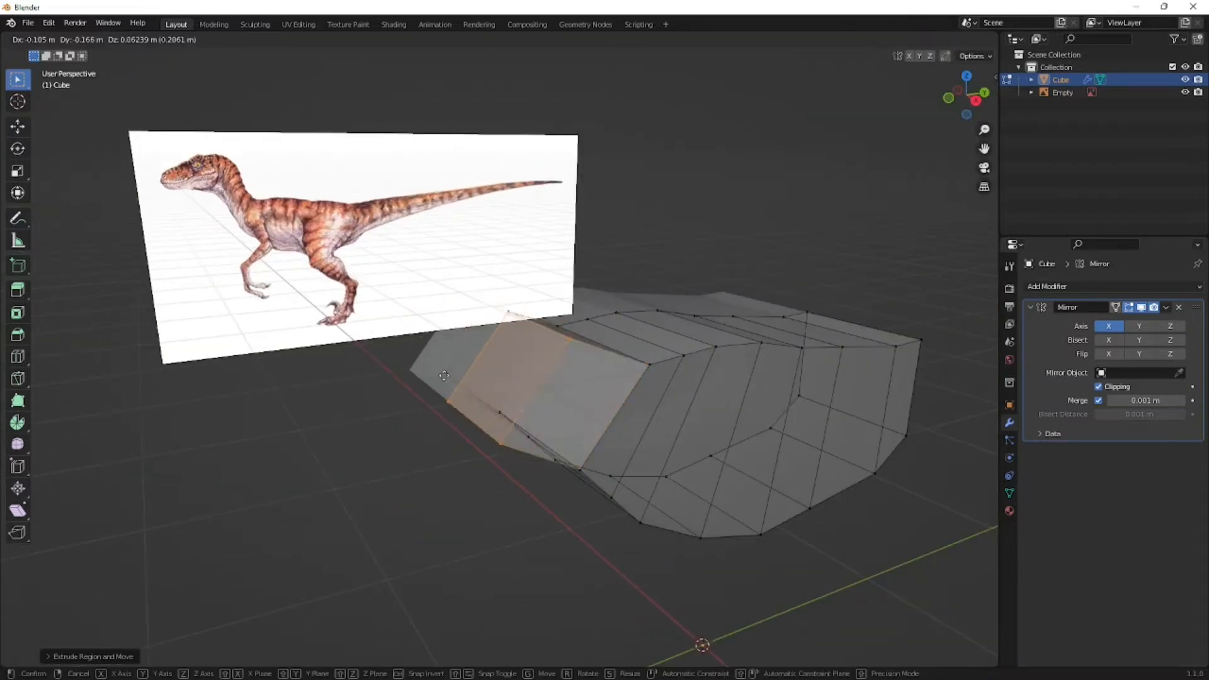
right_click(407, 407)
key(ctrl+z)
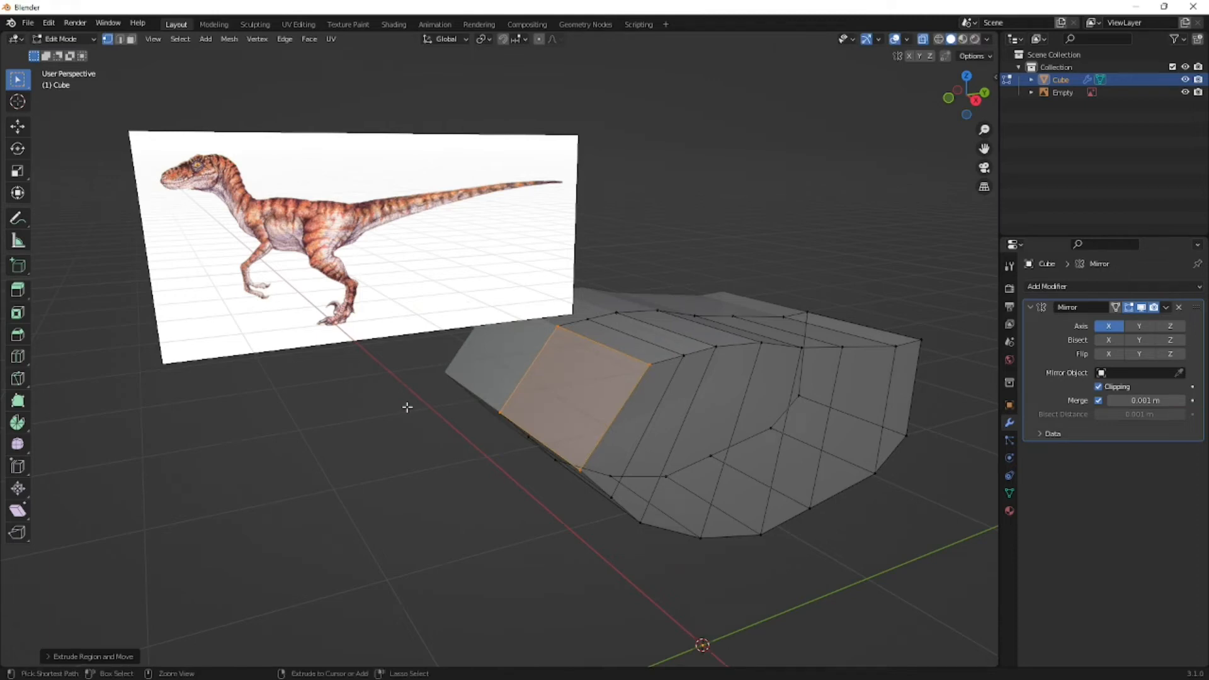
key(ctrl+z)
key(g)
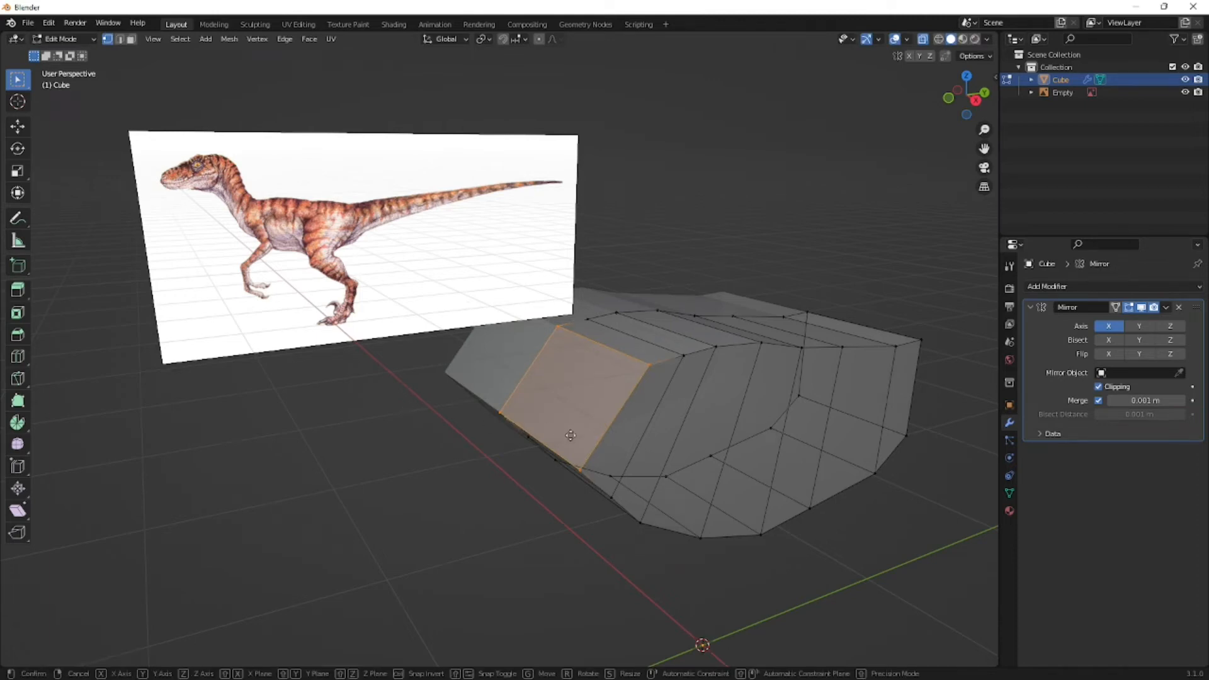
key(Escape)
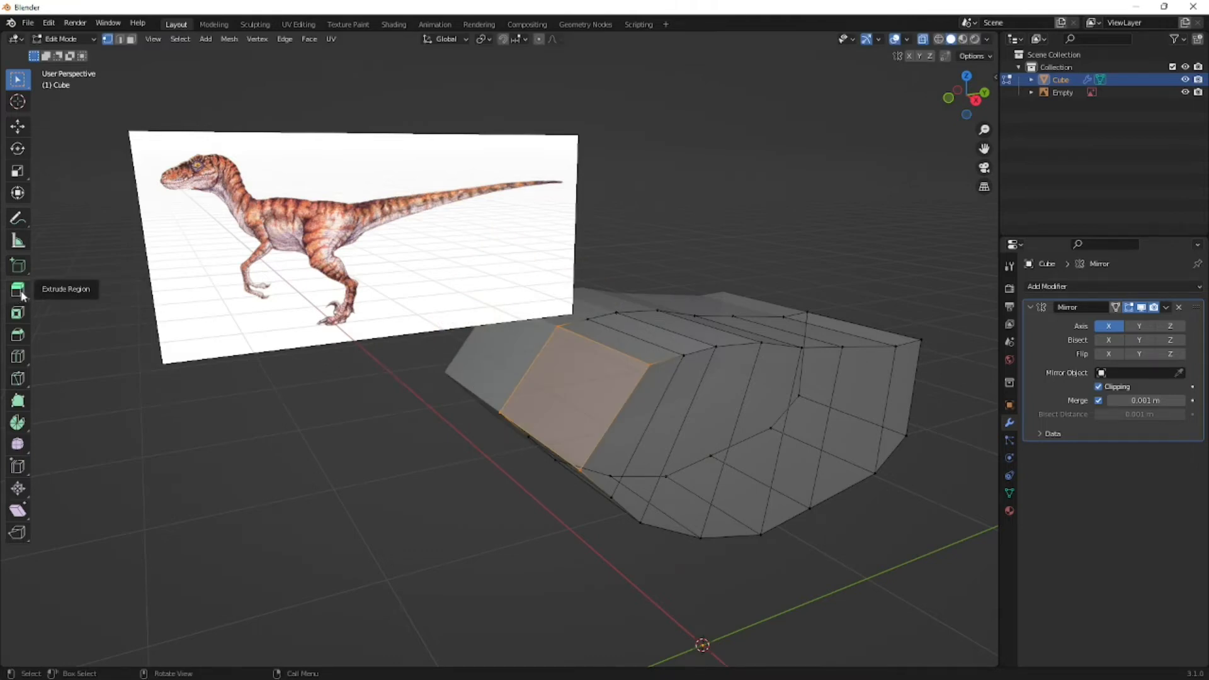
- Extrude the neck-base end face up toward the jaw in right view with the Extrude Region tool, and return to box selection
key(KP_3)
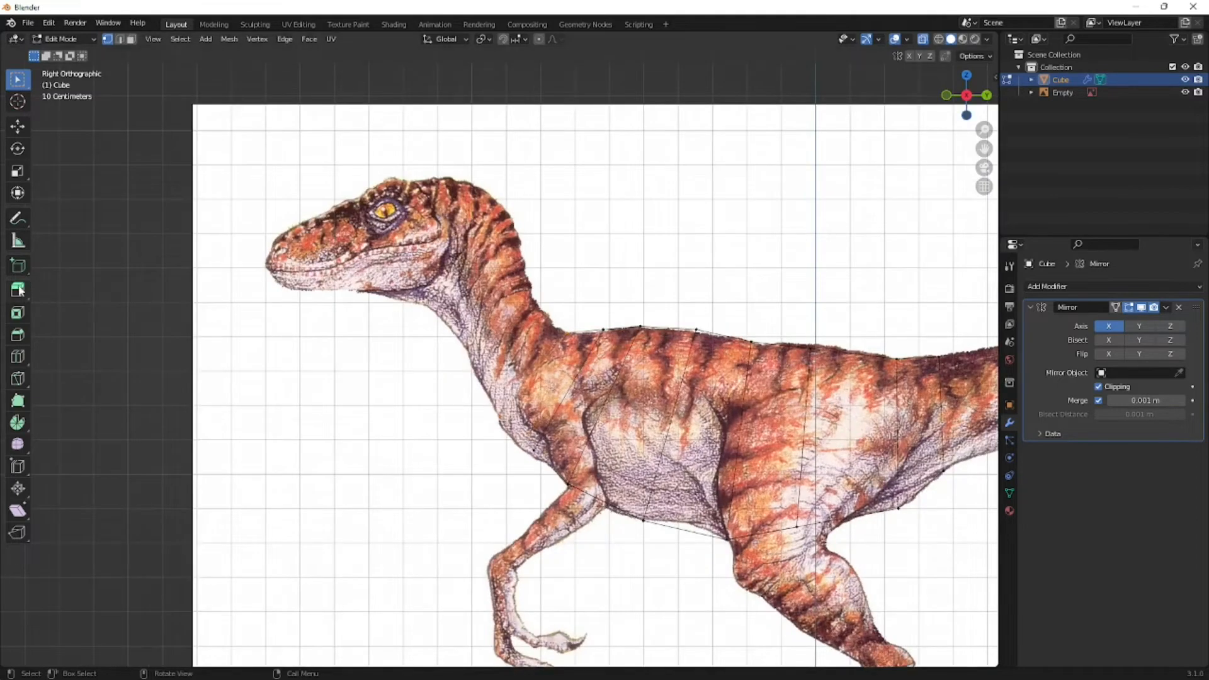
click(22, 291)
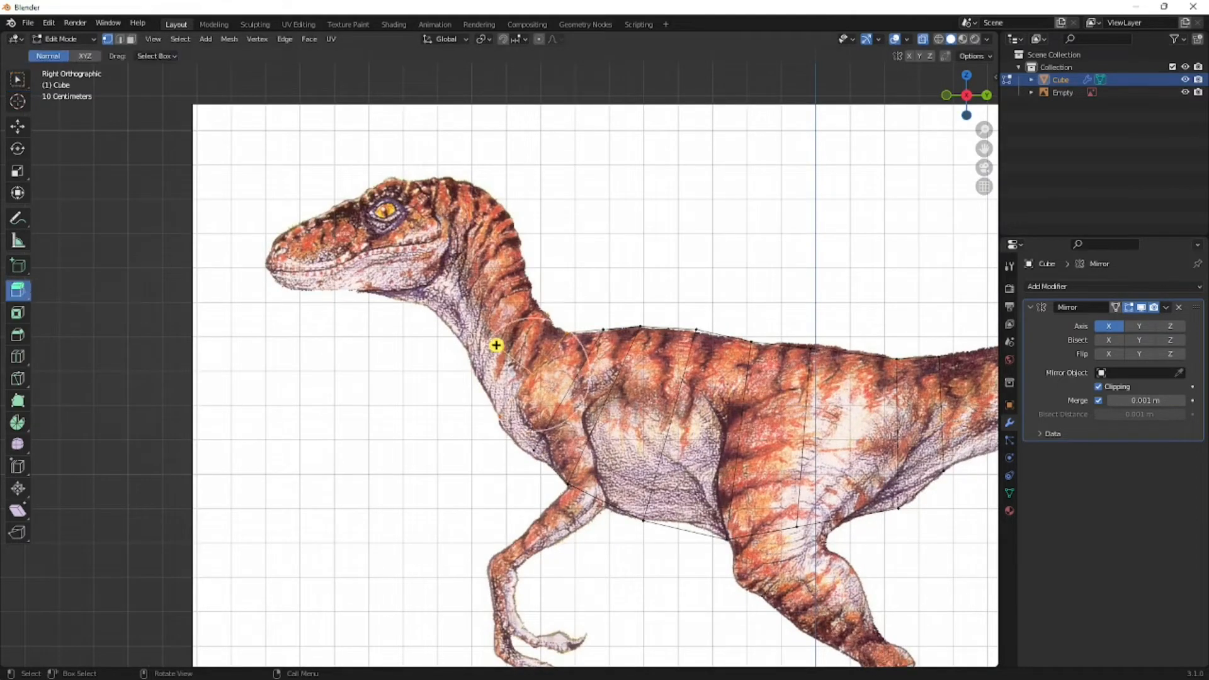
drag(496, 345, 407, 273)
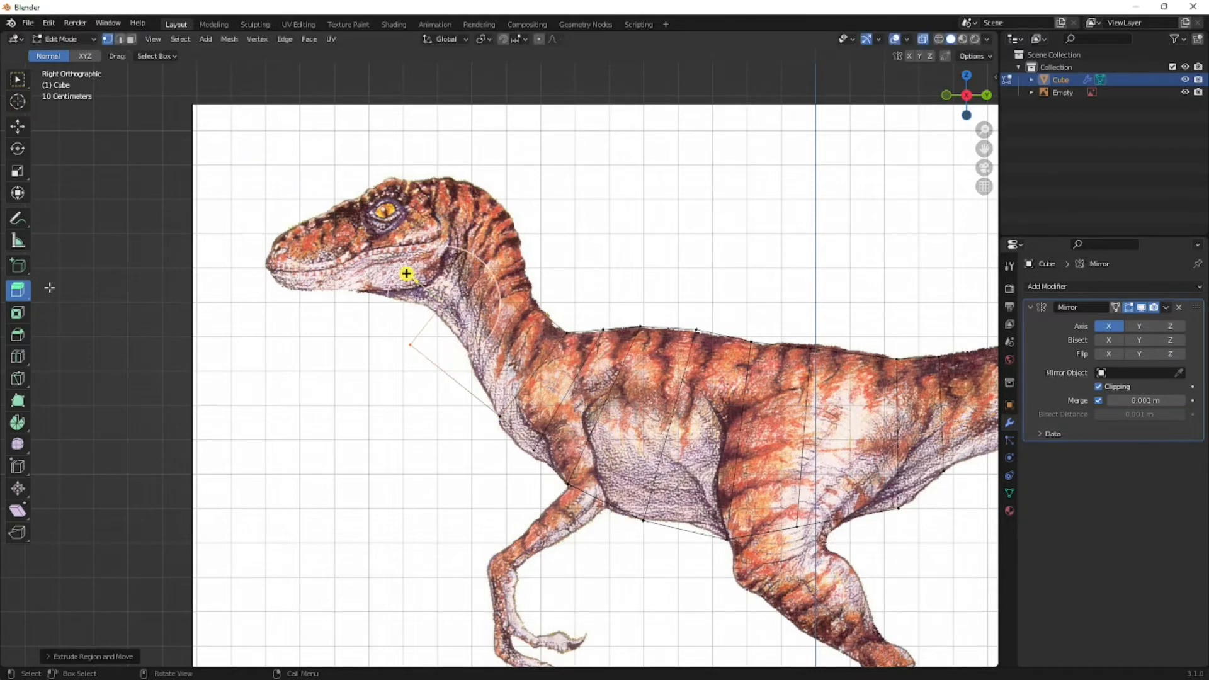
click(18, 80)
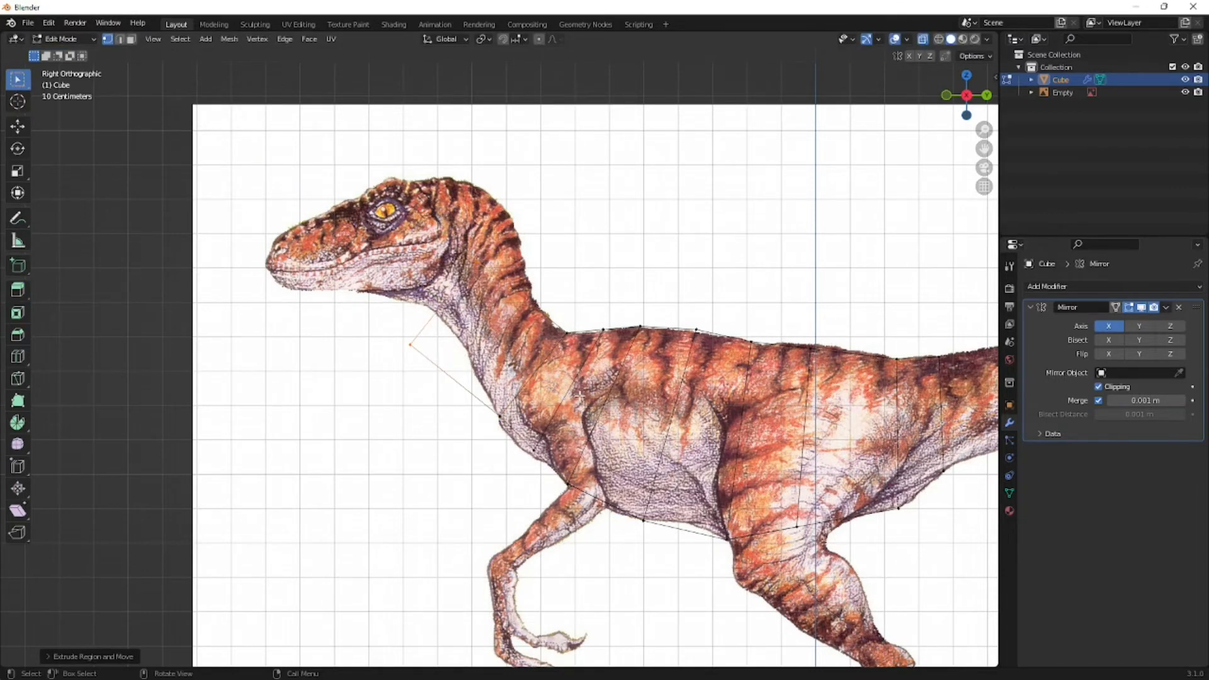
- Move the extruded end face onto the reference neck so its upper and lower vertices meet the mid-neck outline
scroll(579, 395, up, 3)
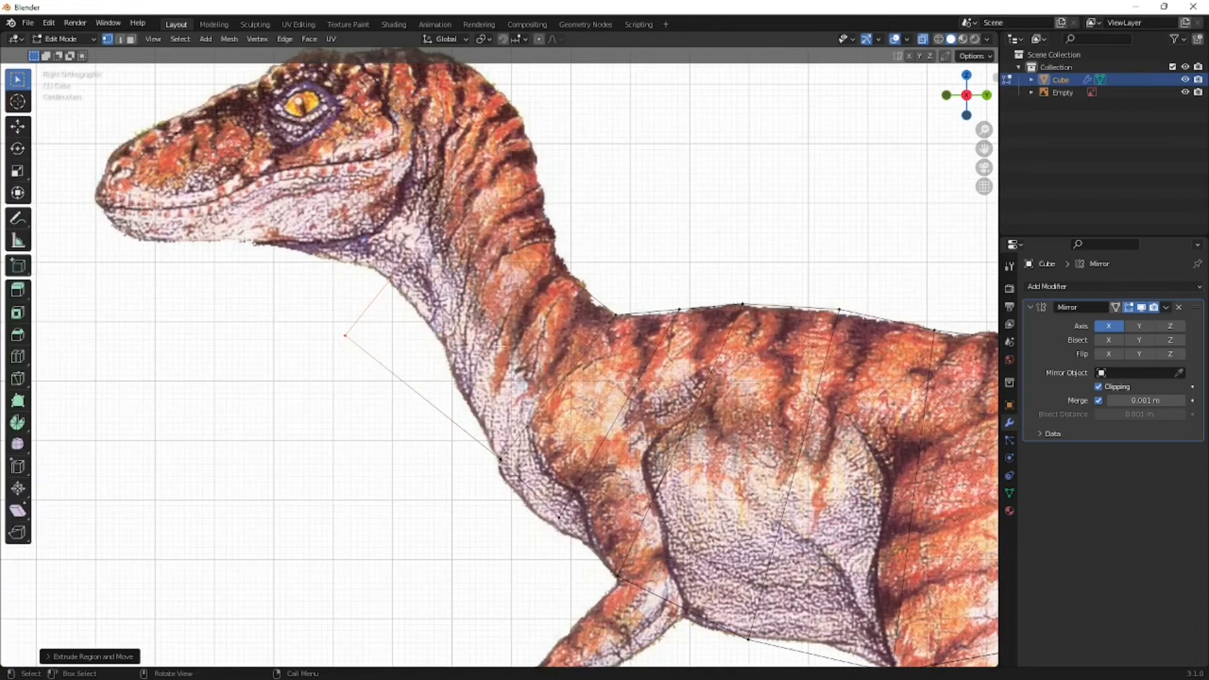
key(g)
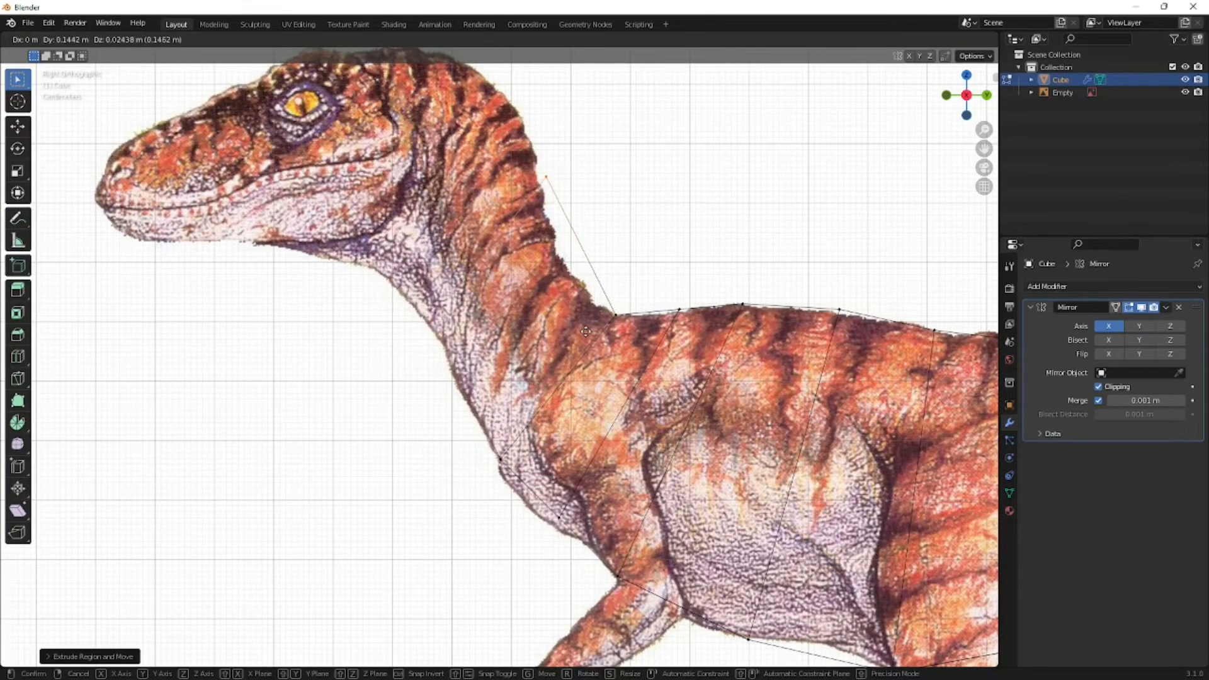
click(531, 267)
shift+drag(468, 288, 418, 338)
shift+middle_drag(528, 302, 590, 397)
- Extrude the mid-neck end face to the back of the head and rotate it nearly upright
key(e)
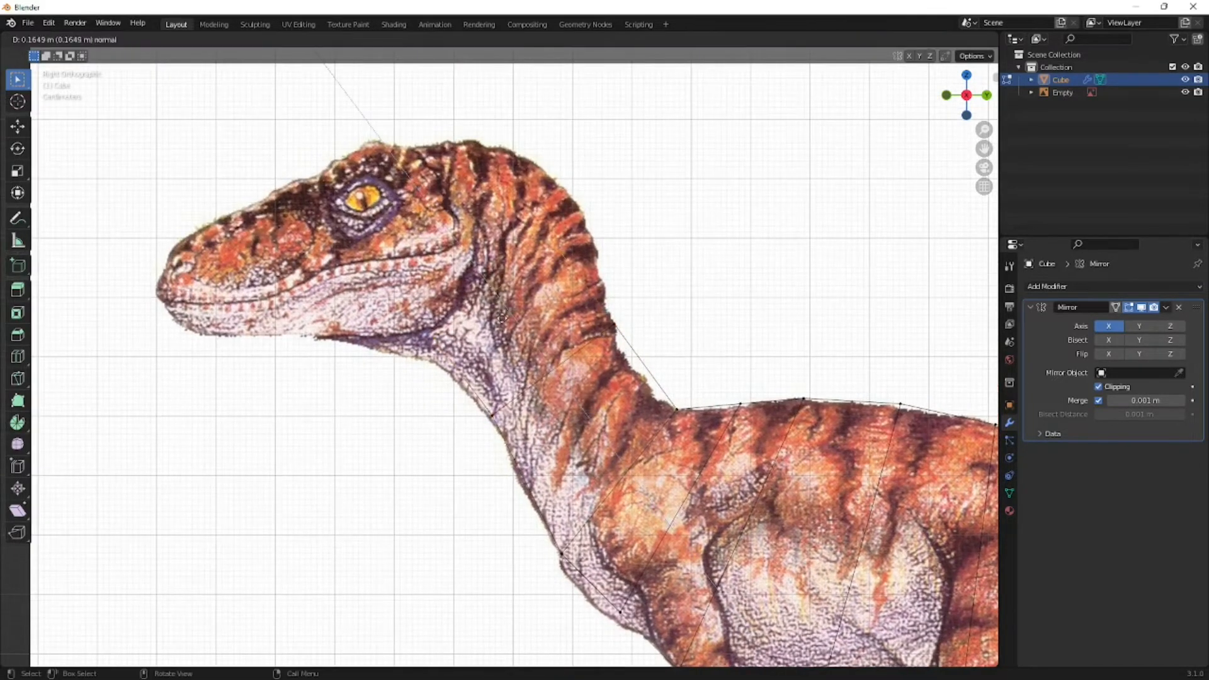
click(494, 299)
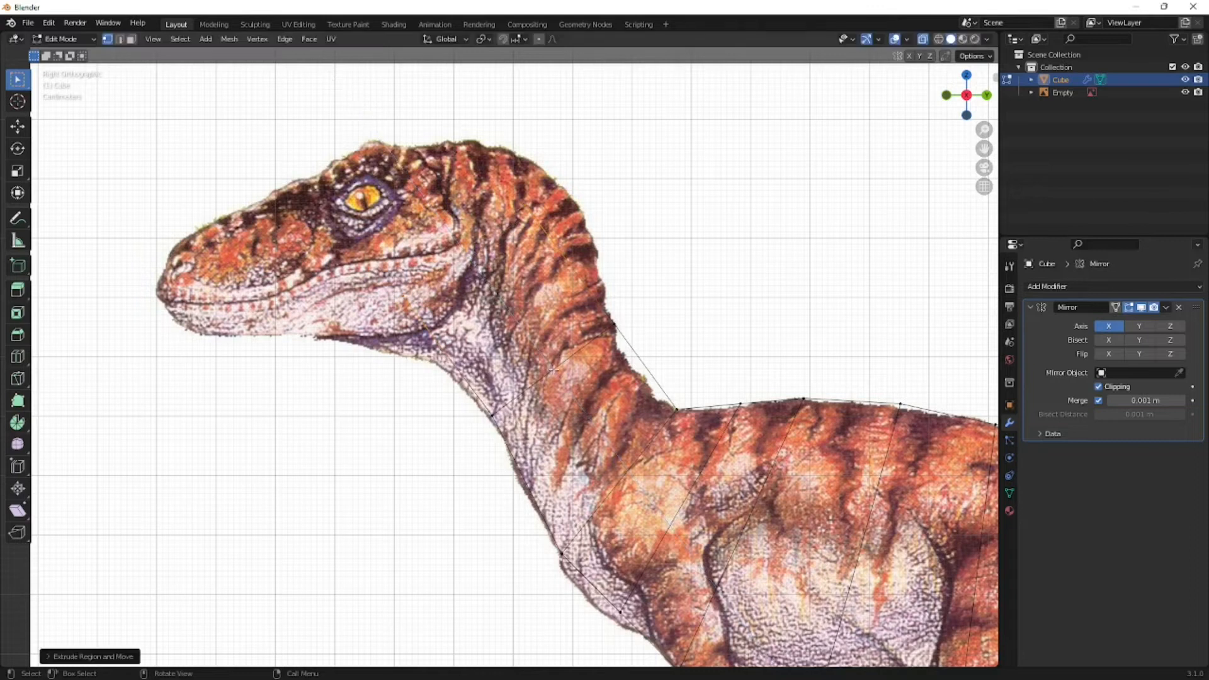
key(r)
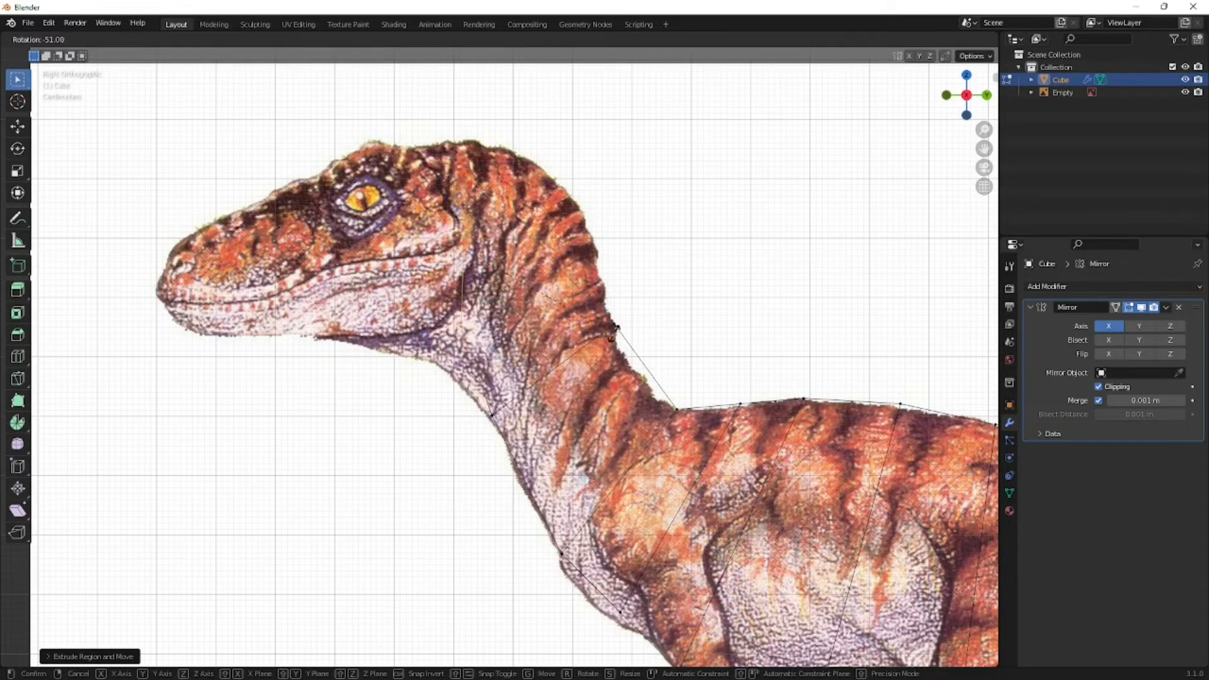
click(3, 125)
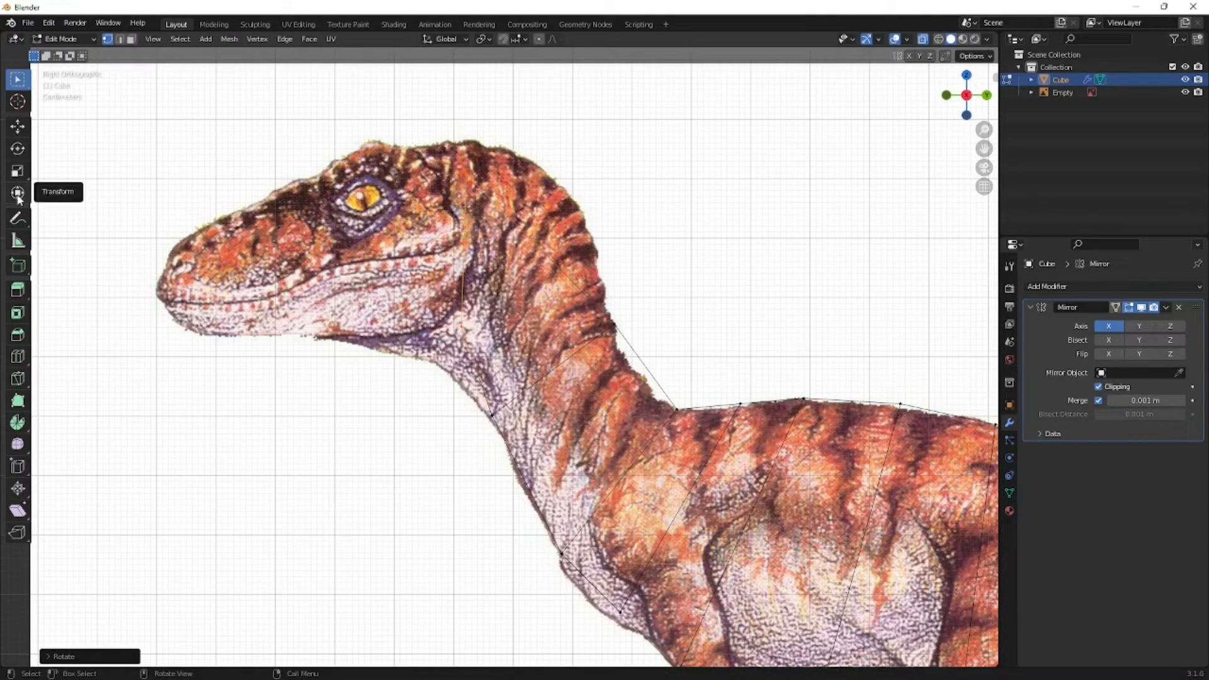
click(17, 149)
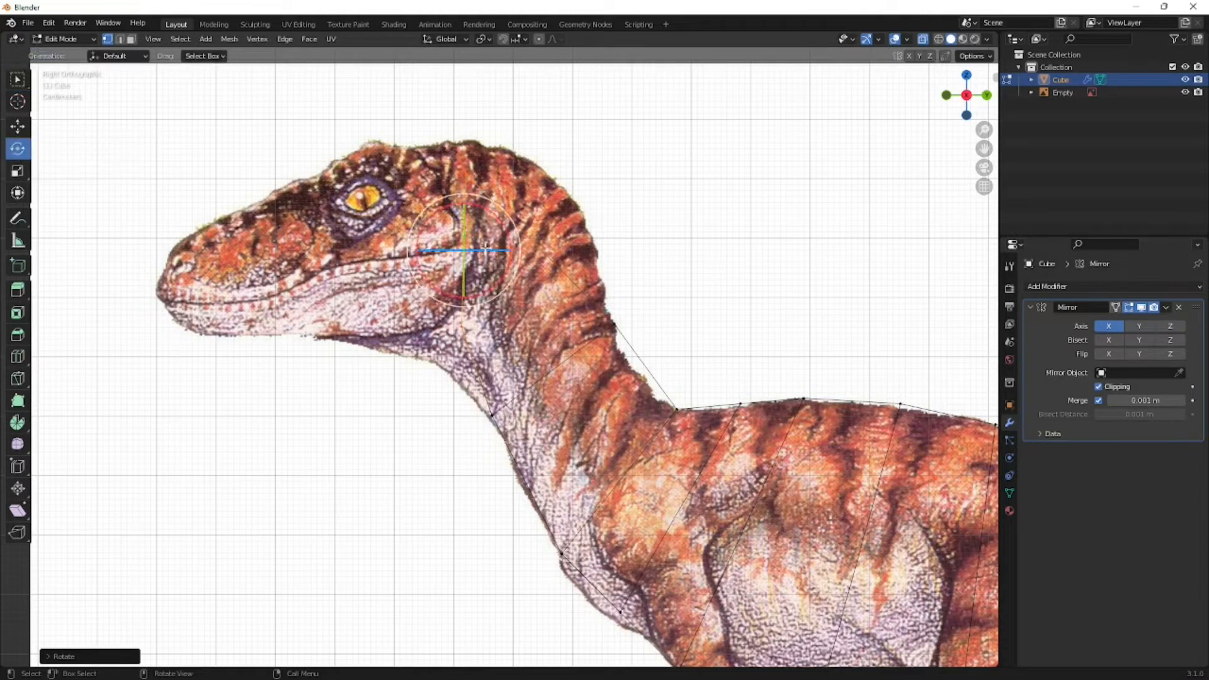
drag(509, 255, 493, 212)
click(18, 80)
- Fine-tune the head-end face's rotation and scale it up by about 1.4
key(r)
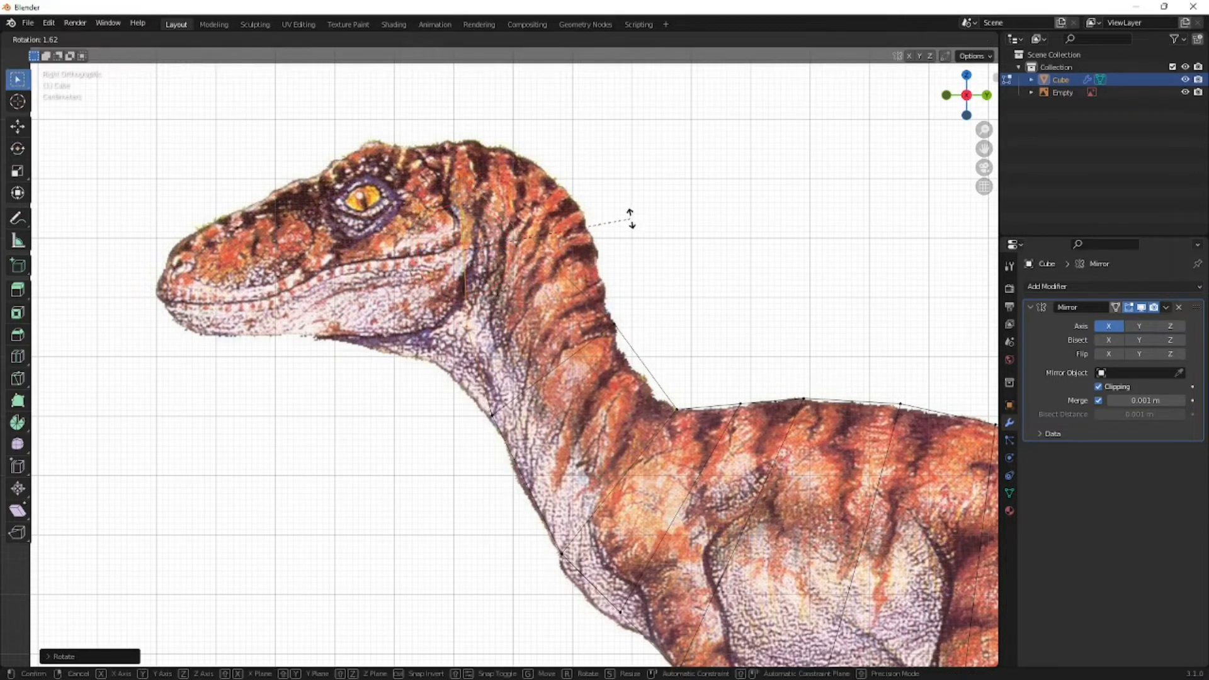
click(622, 223)
key(s)
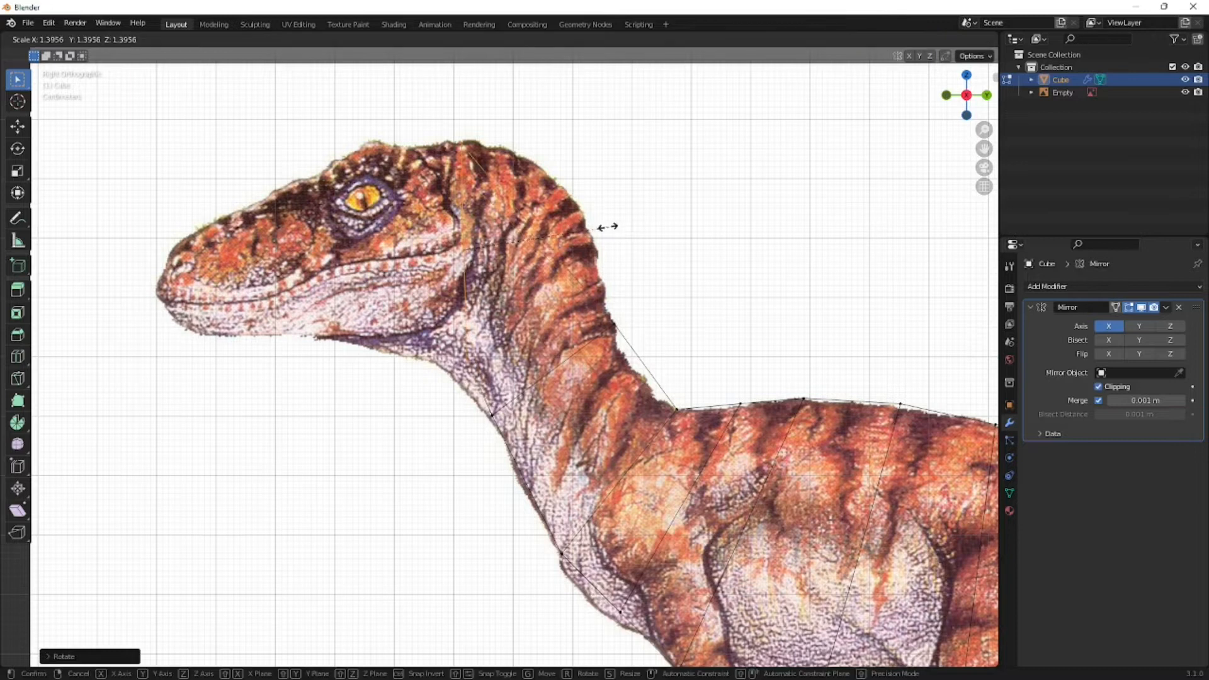
click(607, 227)
- Move the head-end face's upper vertices onto the outline at the top of the head, behind the eye
drag(512, 307, 446, 374)
drag(470, 134, 439, 189)
key(g)
click(481, 263)
- Move the head-end face's lower vertices onto the throat outline beneath the jaw
drag(488, 338, 445, 399)
key(g)
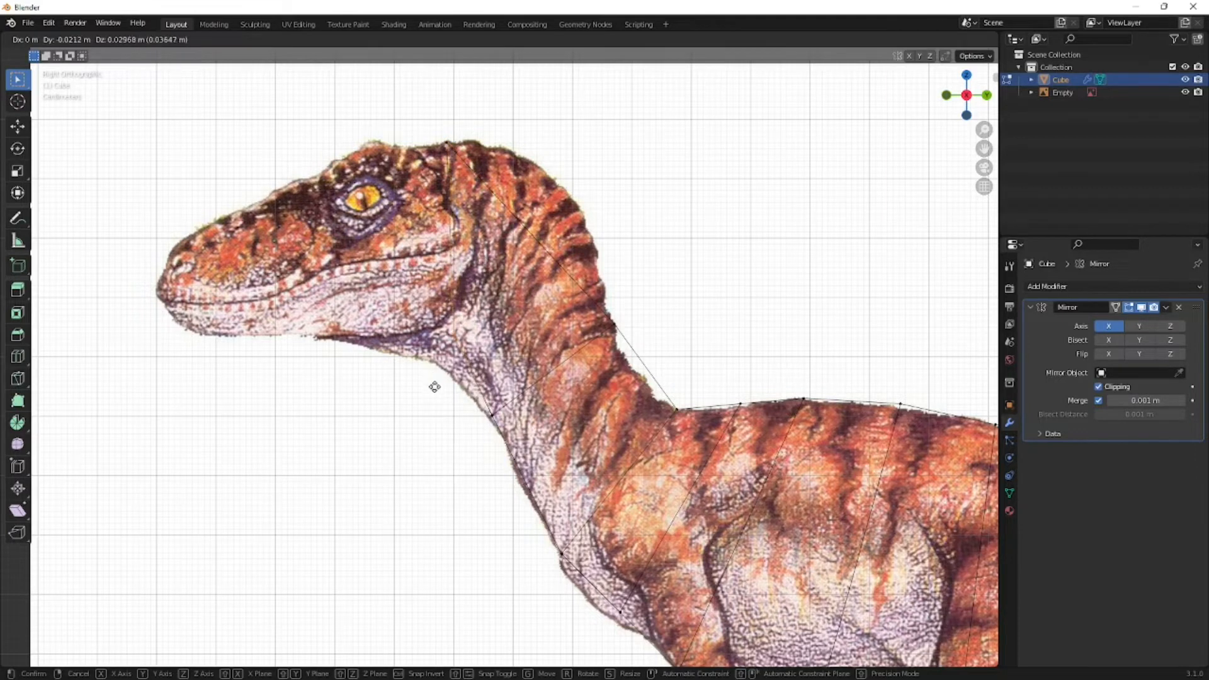
click(434, 387)
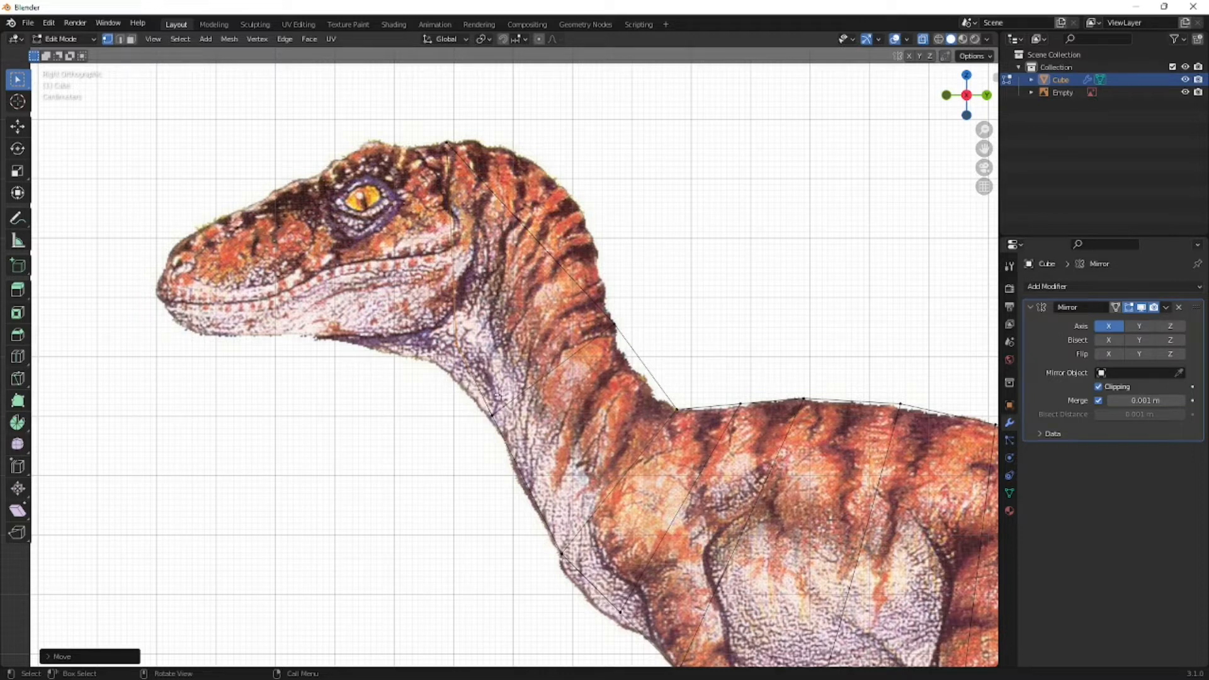
key(g)
right_click(480, 443)
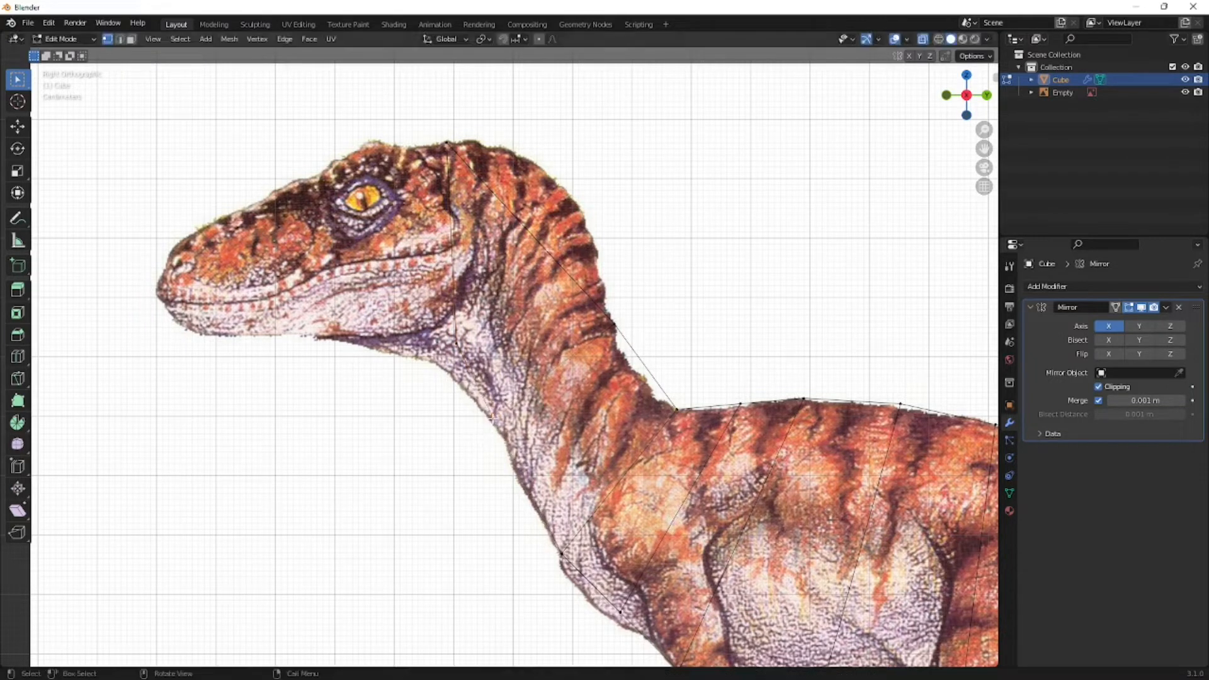
key(g)
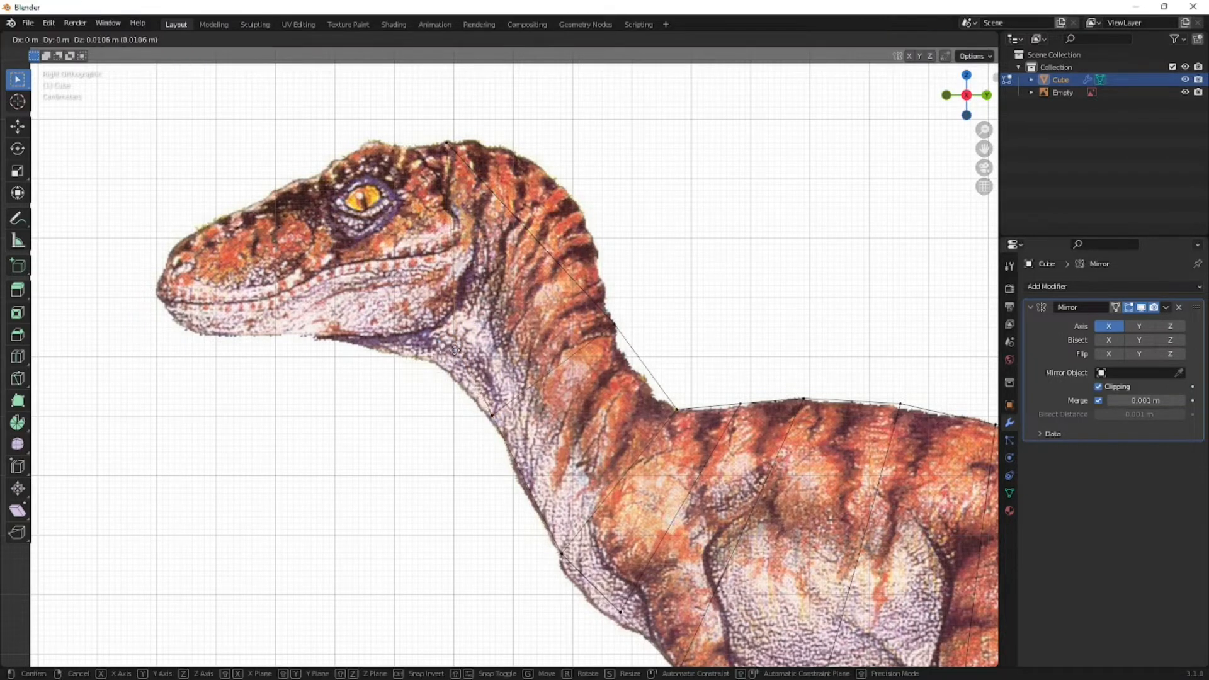
click(416, 366)
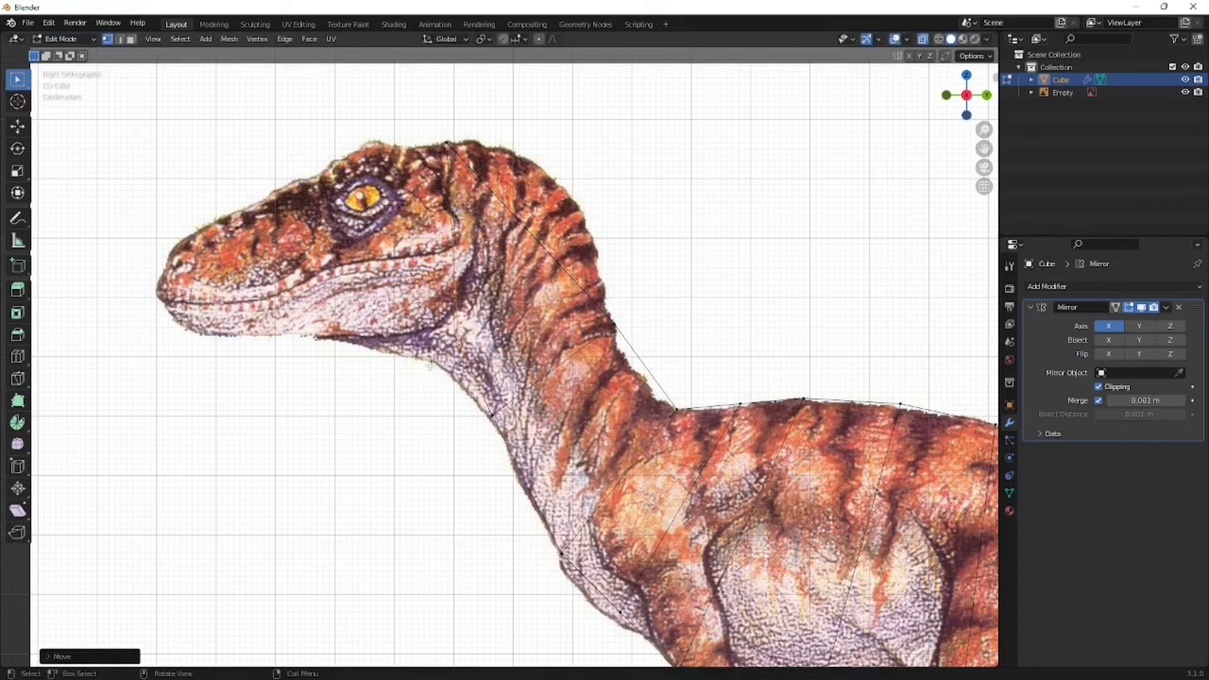
- Add a loop cut across the upper neck and move it up onto the outline at the back of the neck
key(ctrl+r)
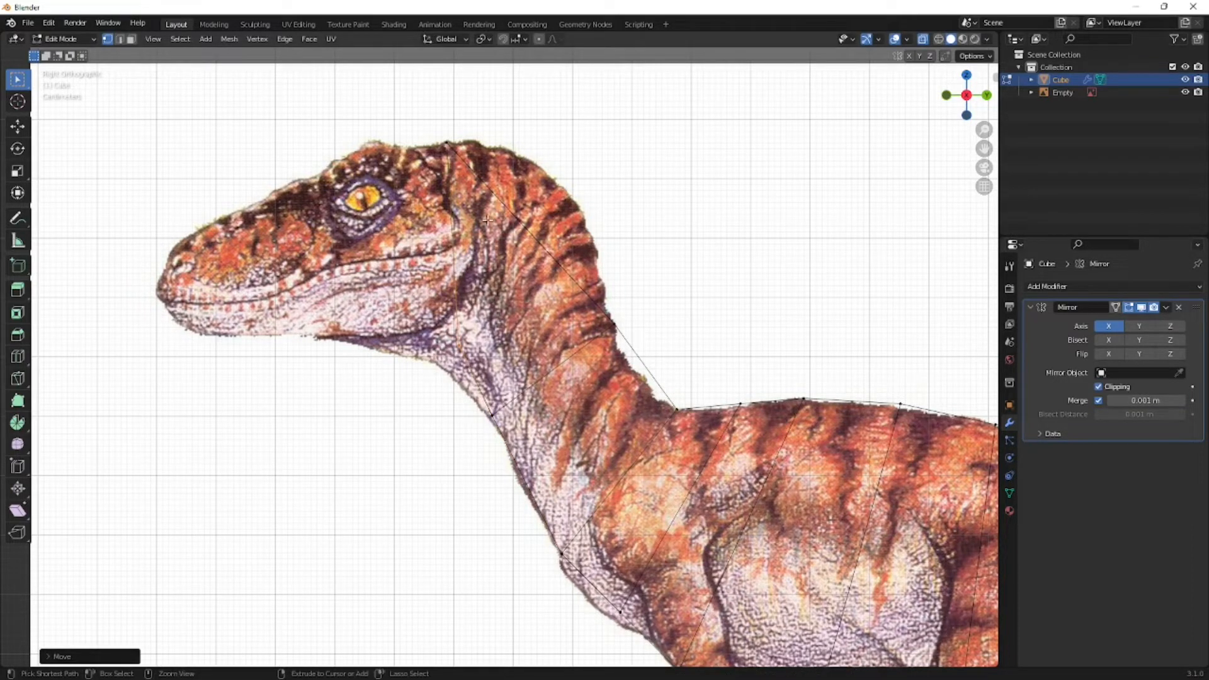
click(515, 251)
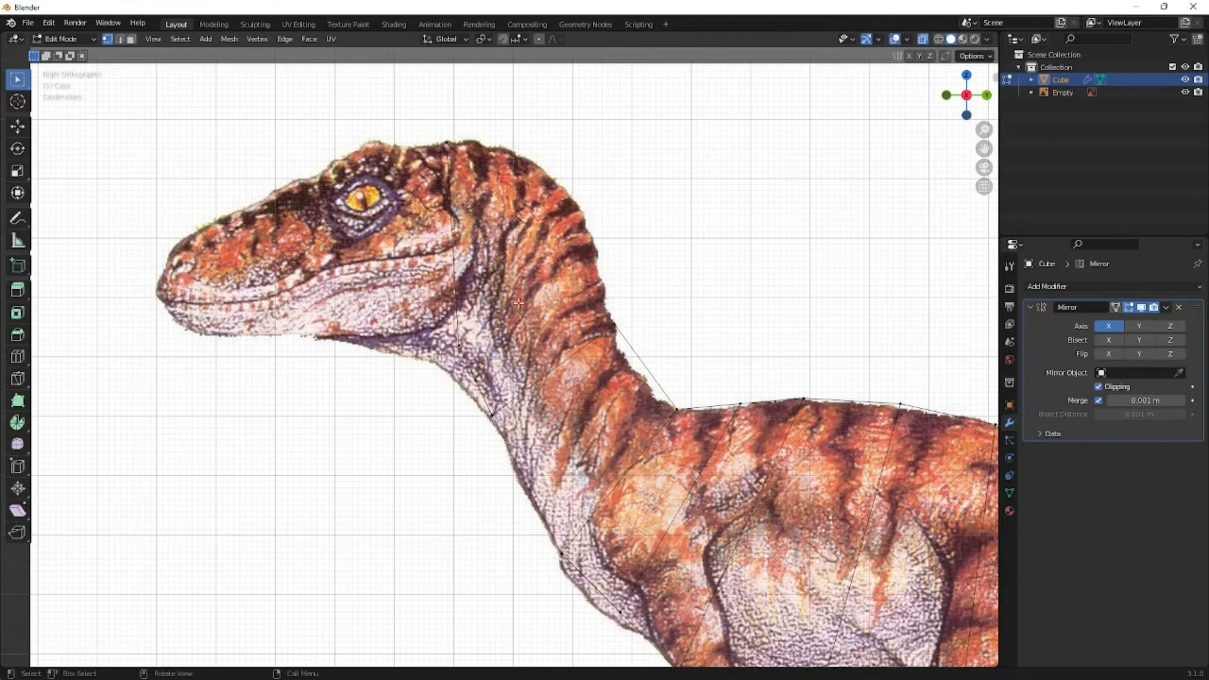
key(g)
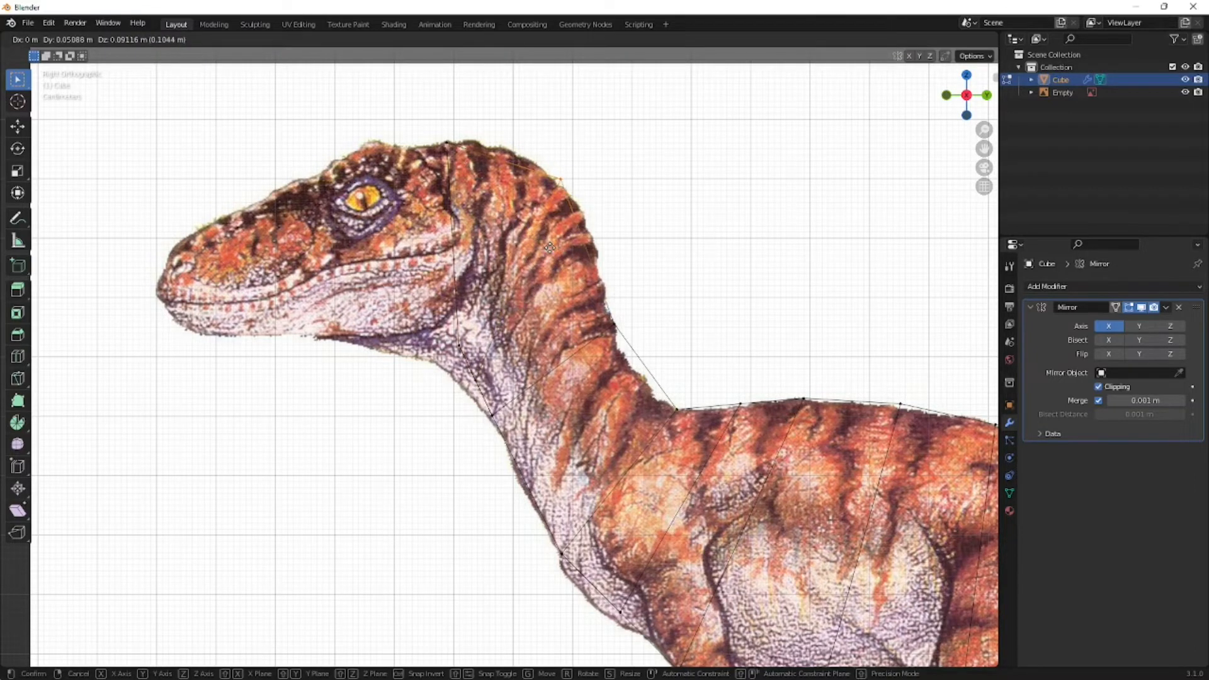
click(551, 248)
- Add a loop cut between the head-end face and the upper-neck loop, and move it onto the nape outline
key(ctrl+r)
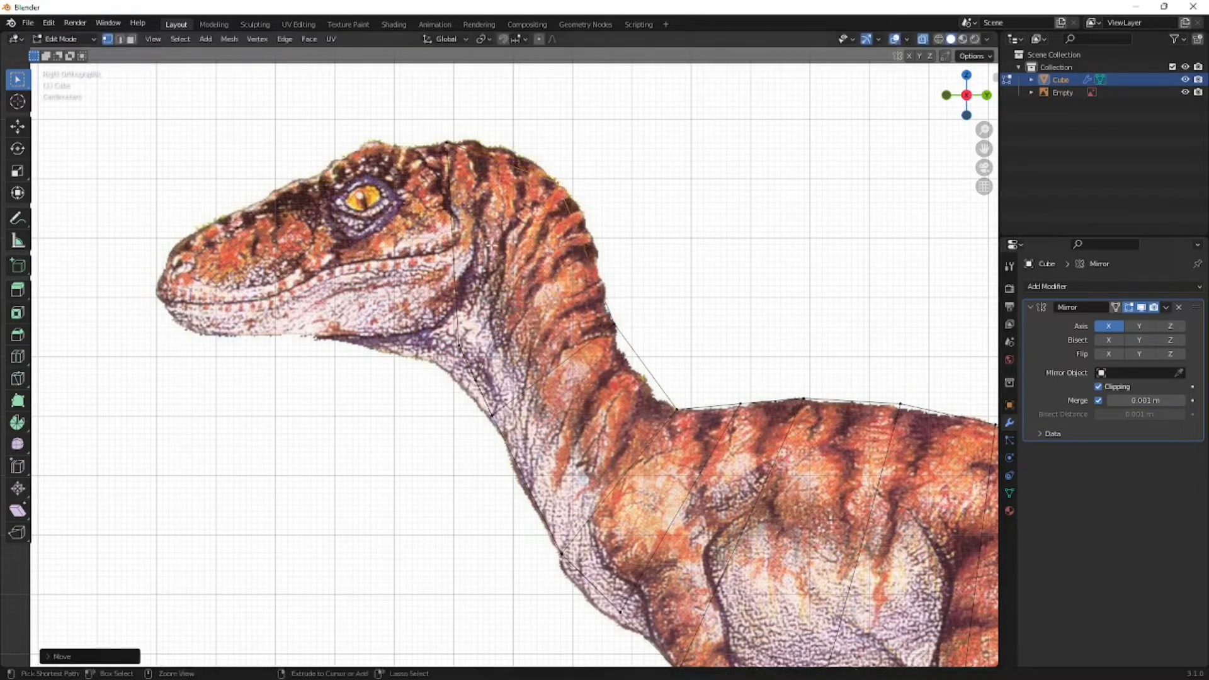
click(495, 189)
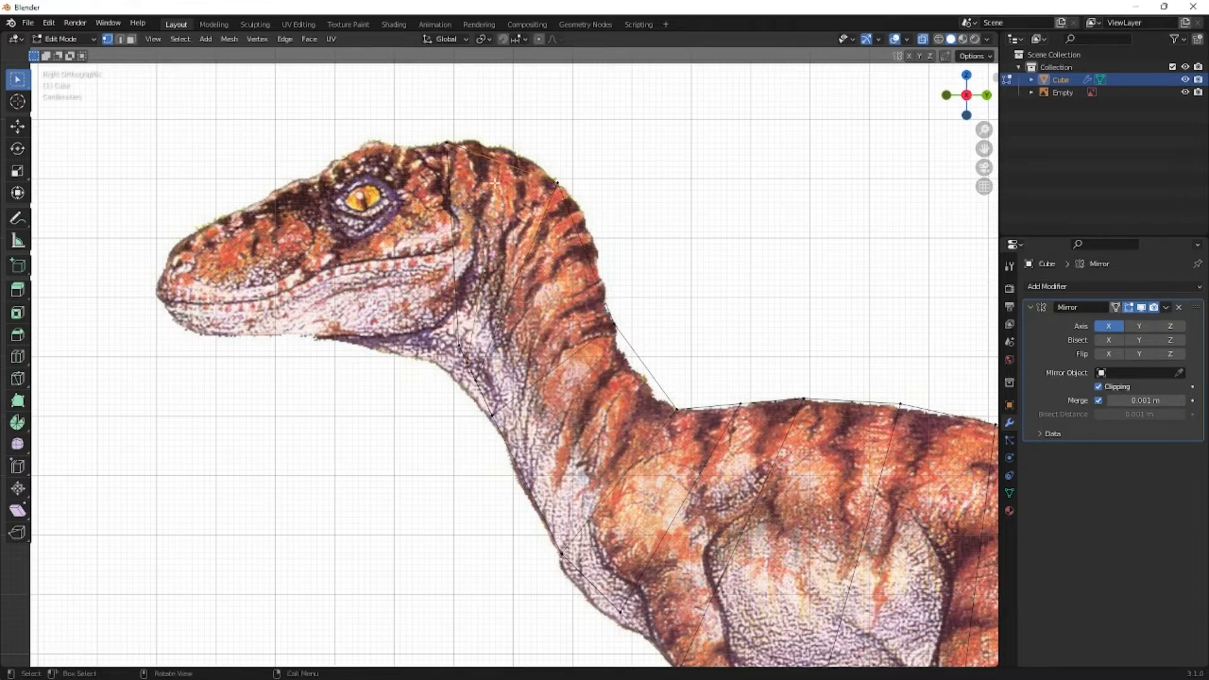
key(g)
click(512, 211)
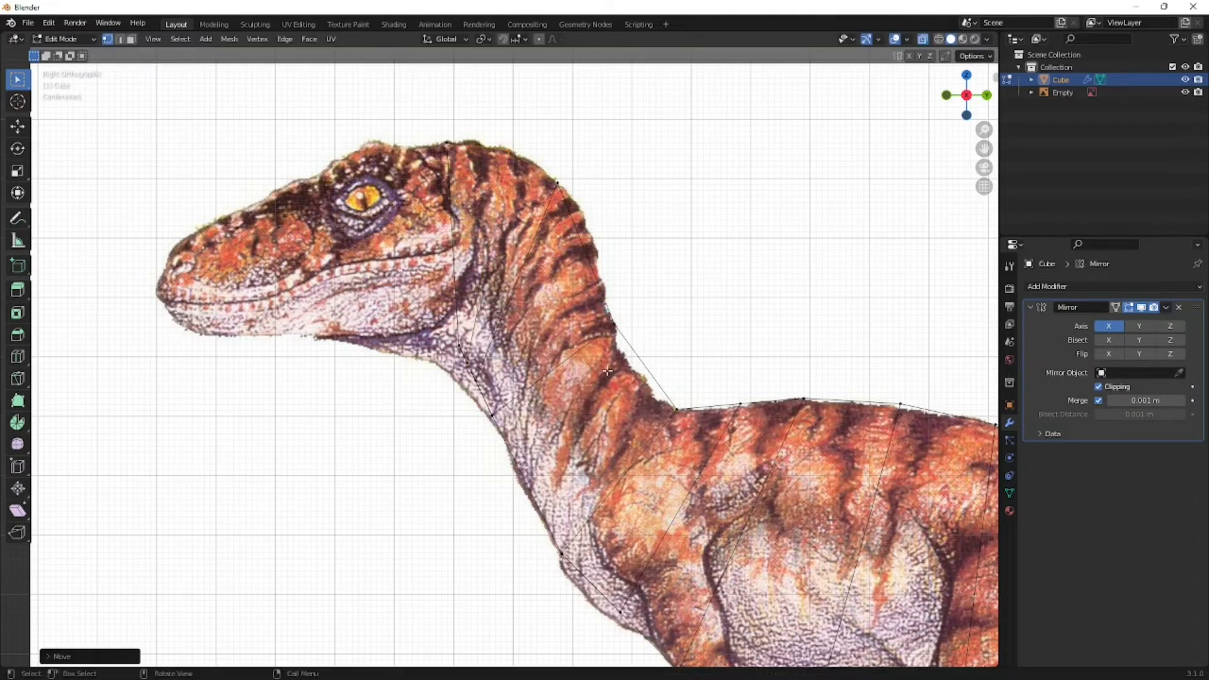
- Add an evenly placed loop cut at the base of the neck and move it inward onto the concave outline above the shoulders
key(ctrl+r)
click(623, 382)
right_click(663, 357)
drag(662, 358, 626, 382)
key(g)
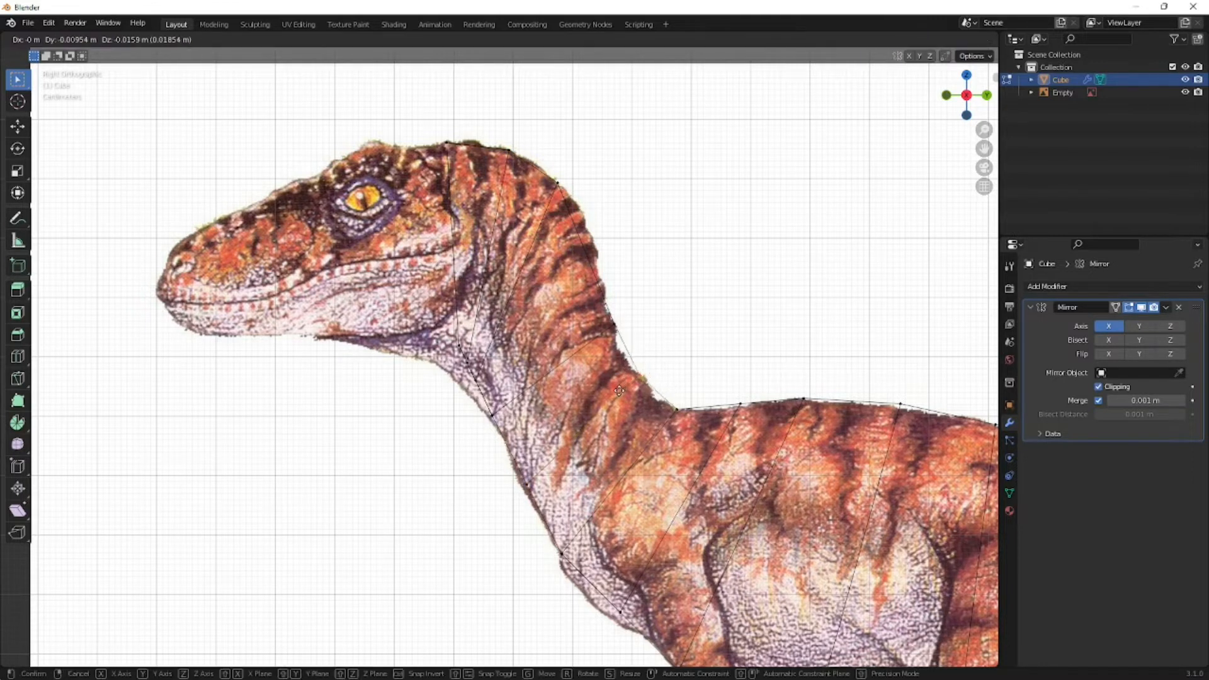
click(617, 391)
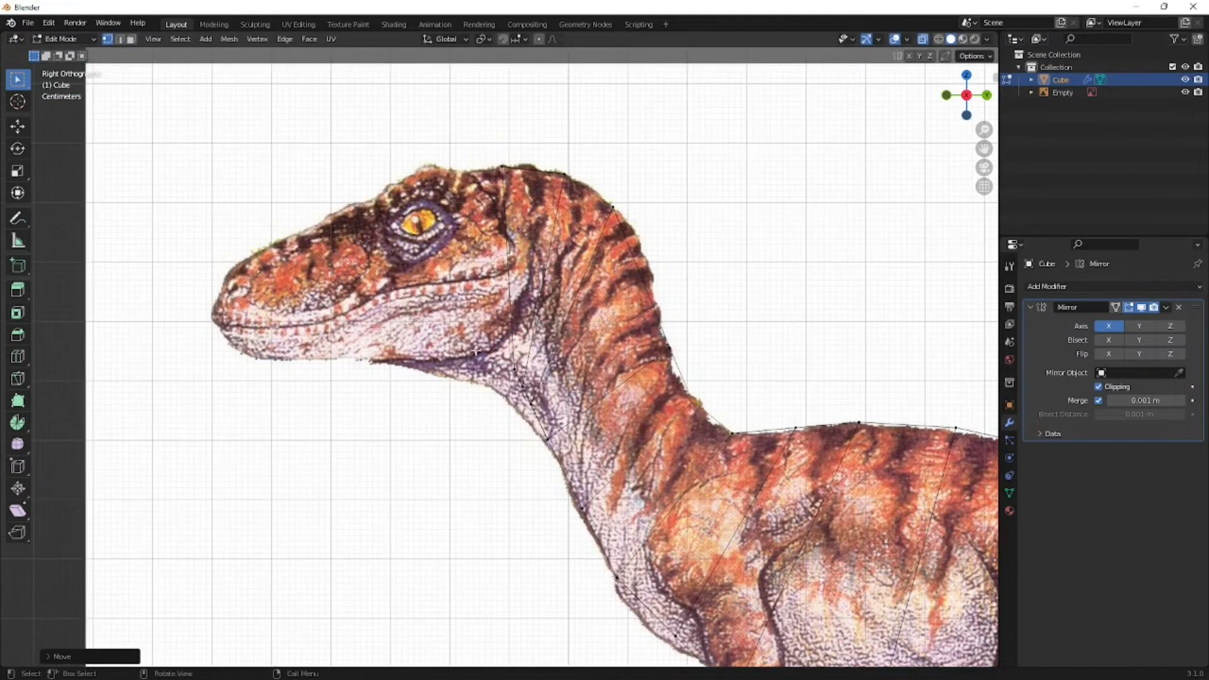
- Try to extrude the head-end vertices forward to the snout and fit them to the nose and chin outline
click(510, 252)
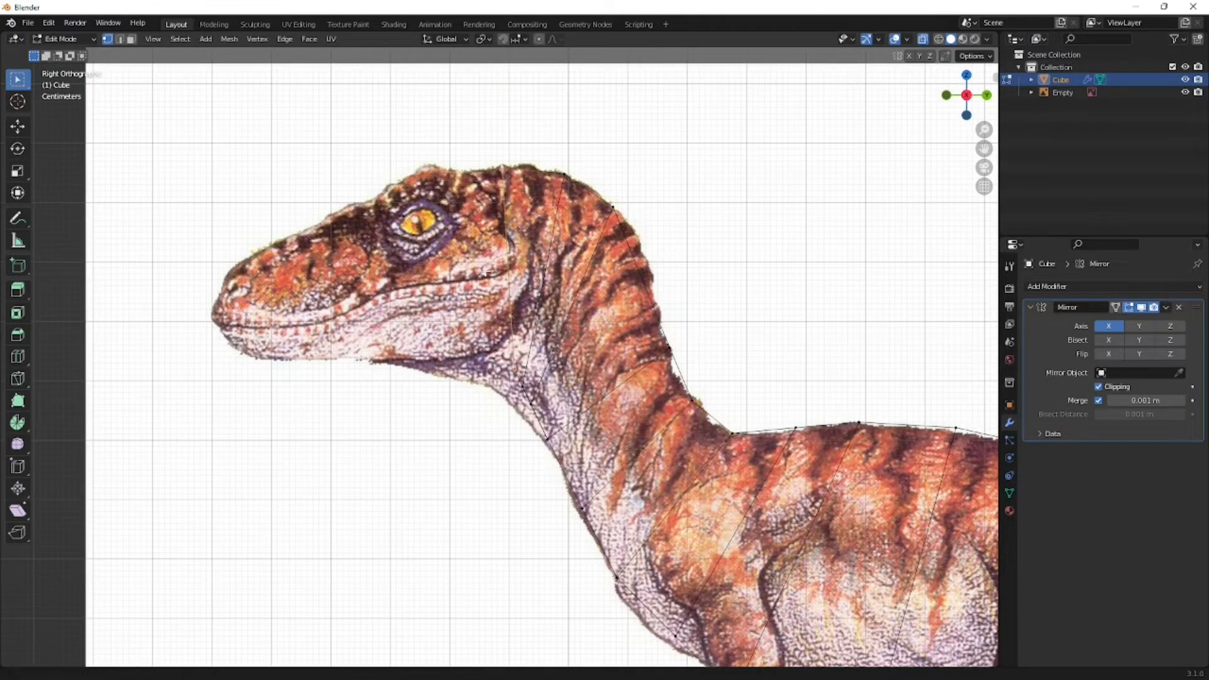
shift+middle_drag(421, 285, 510, 266)
key(e)
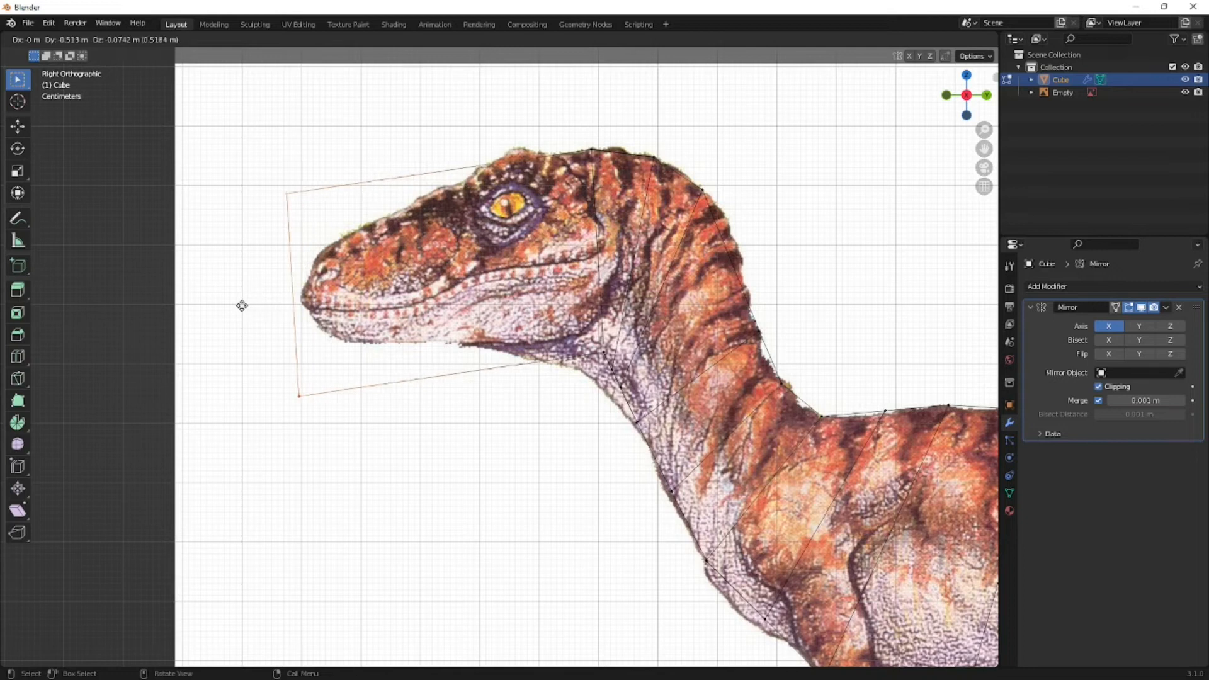
click(302, 238)
key(g)
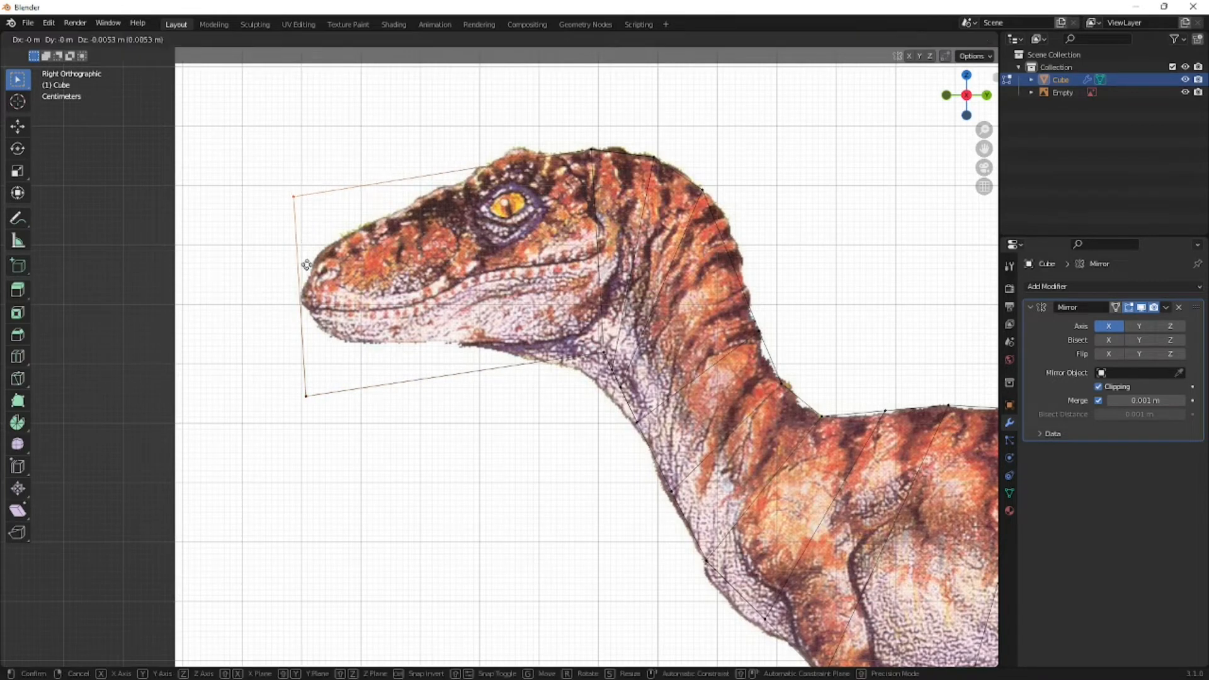
click(336, 296)
drag(328, 369, 299, 428)
key(g)
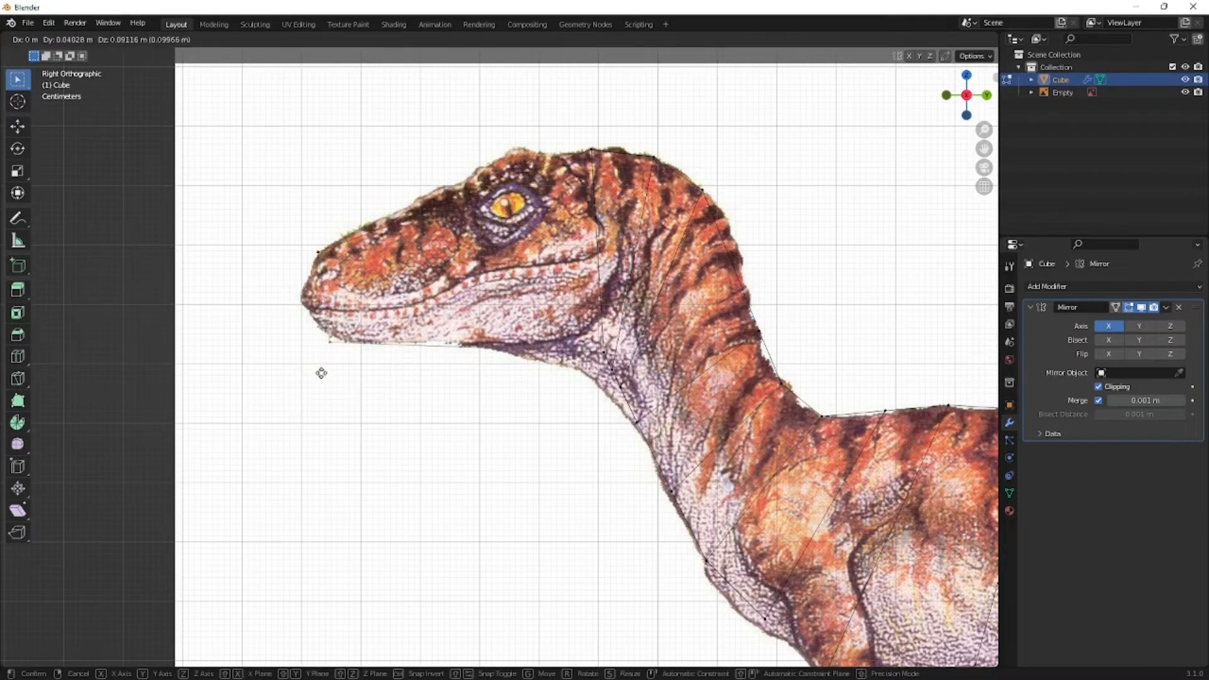
click(321, 367)
- Undo the snout extrusion together with its vertex moves
scroll(344, 361, down, 3)
middle_drag(377, 344, 439, 352)
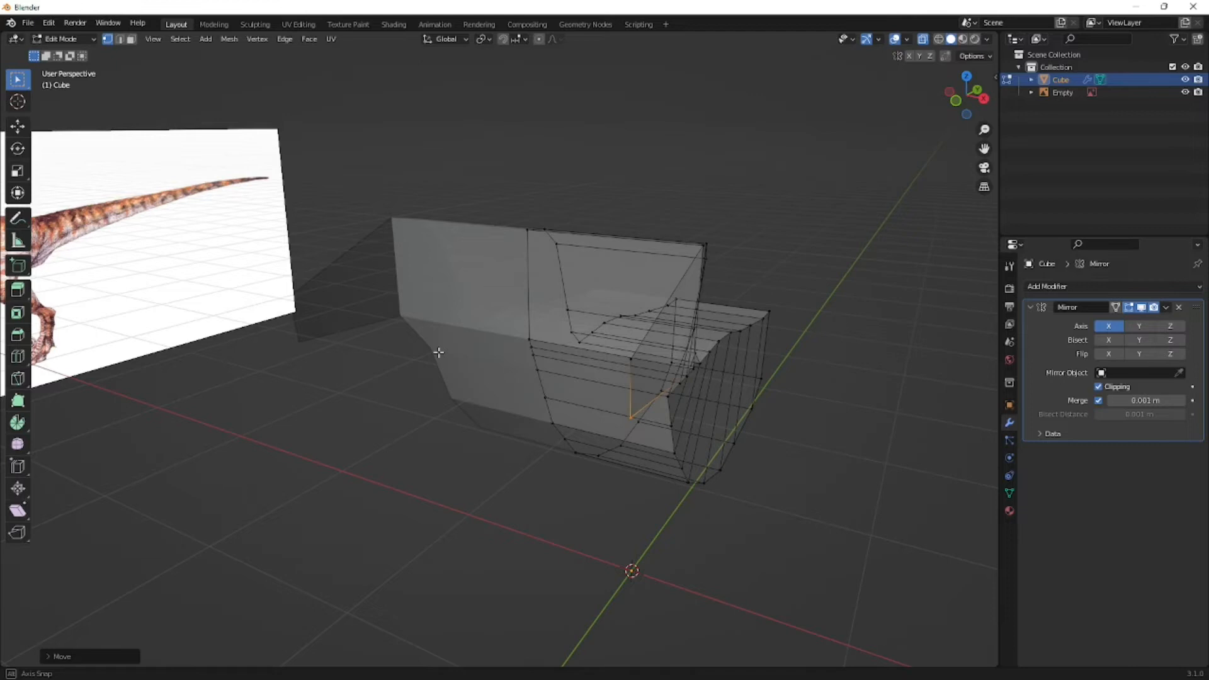
key(ctrl+z)
key(ctrl+z)
key(ctrl+z)
- Select the head-end face and extrude it forward about 0.5 m to the tip of the snout in the side view
middle_drag(439, 353, 474, 357)
key(3)
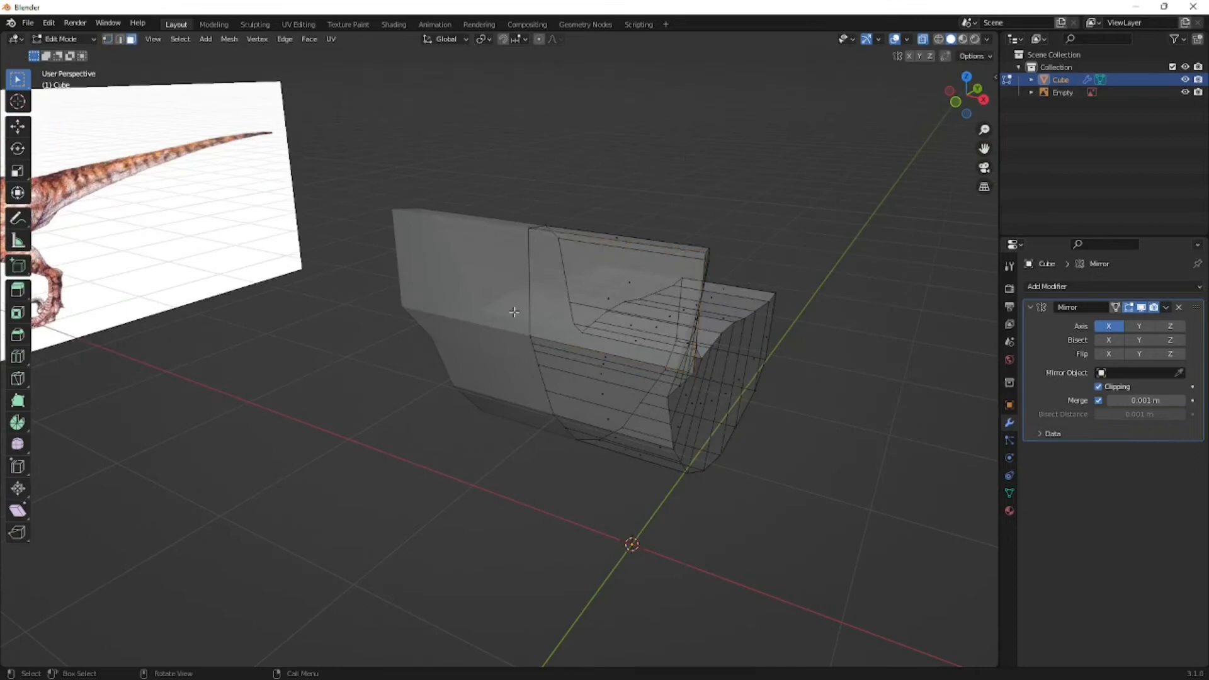
click(617, 297)
key(1)
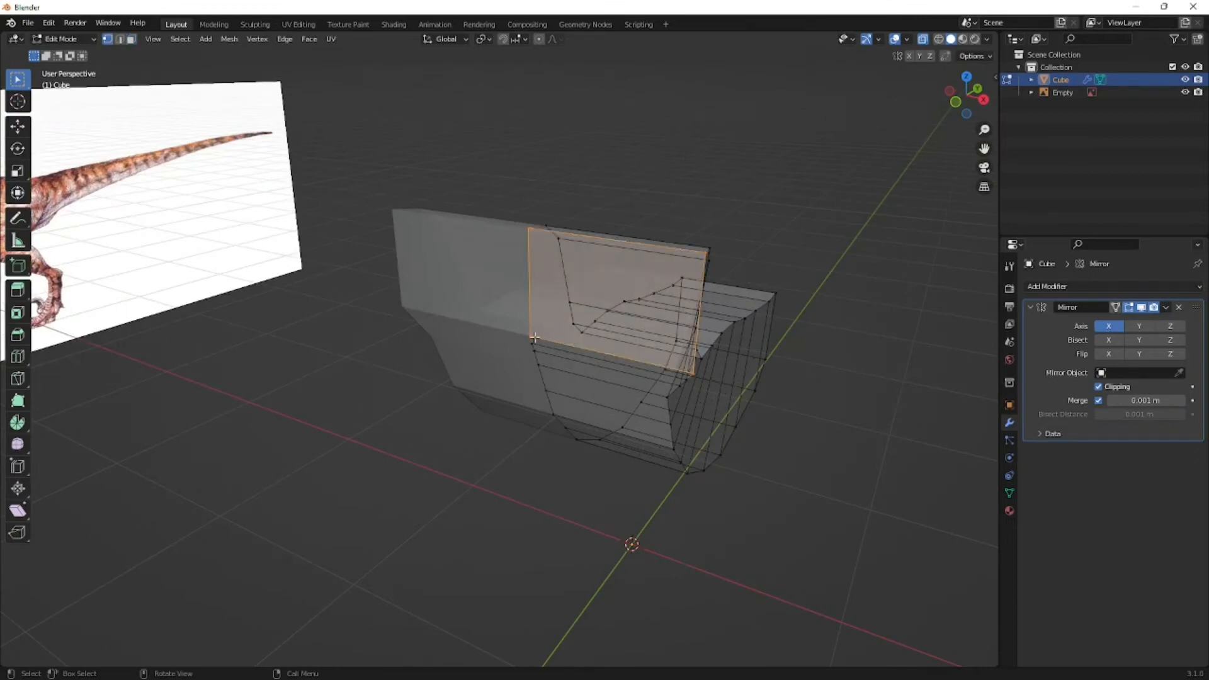
middle_drag(535, 339, 488, 335)
key(KP_3)
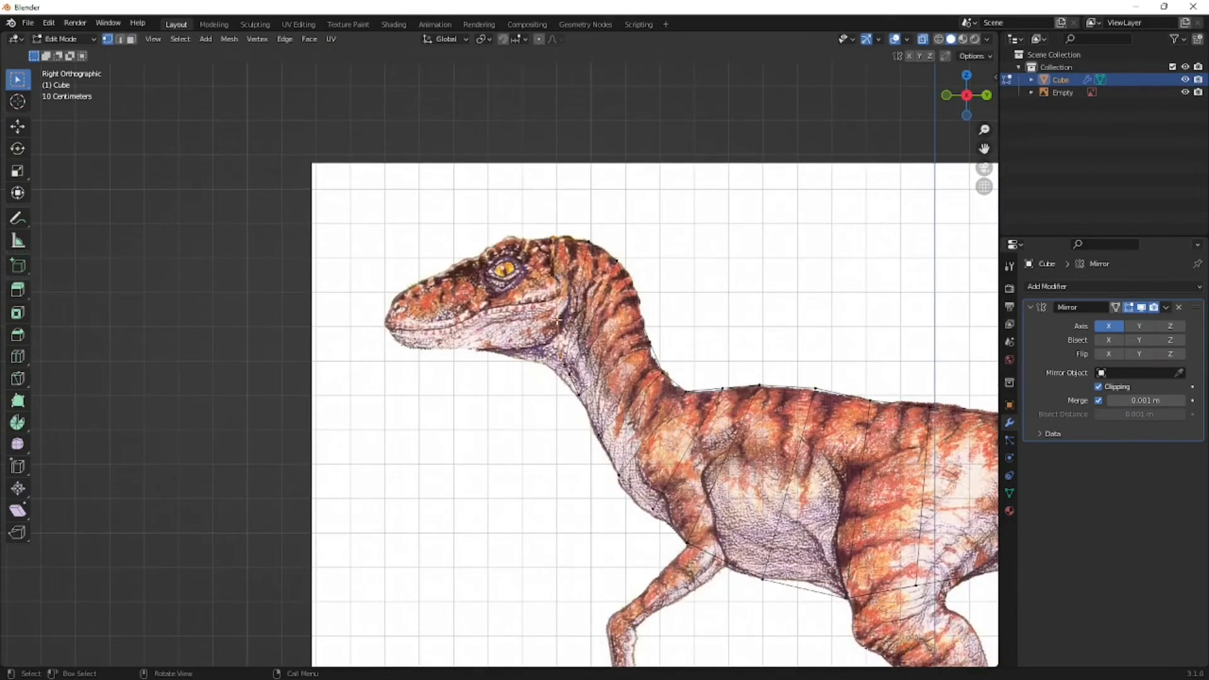
scroll(558, 321, up, 2)
key(e)
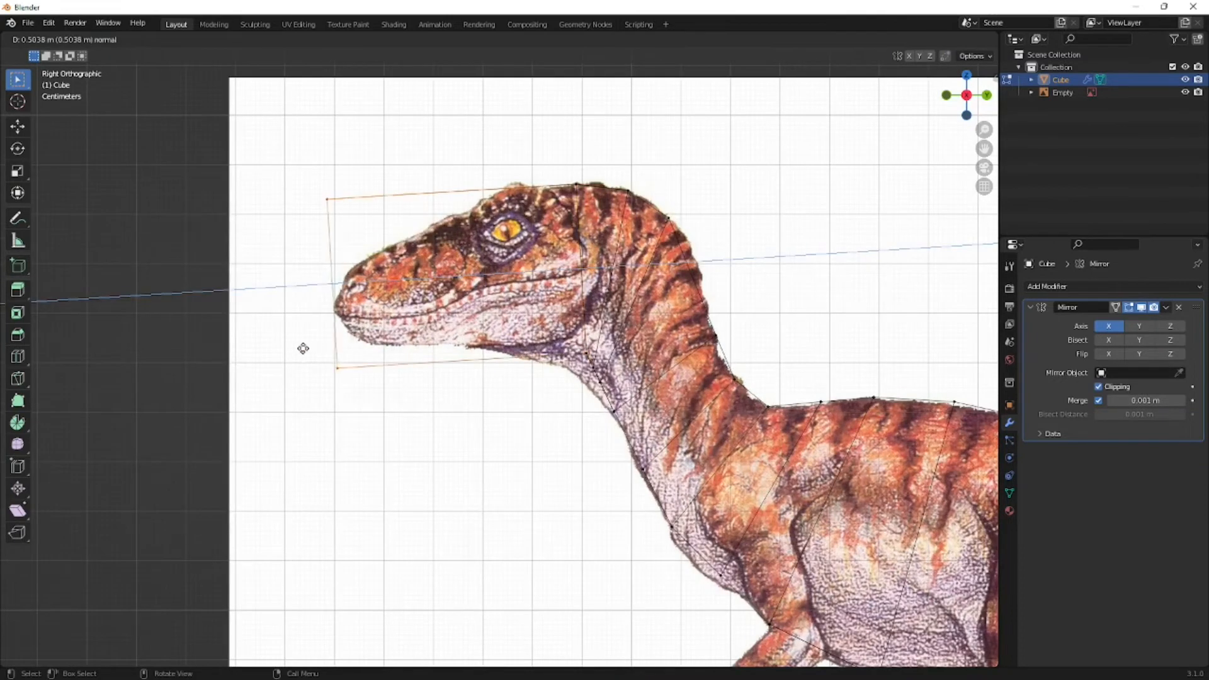
click(308, 349)
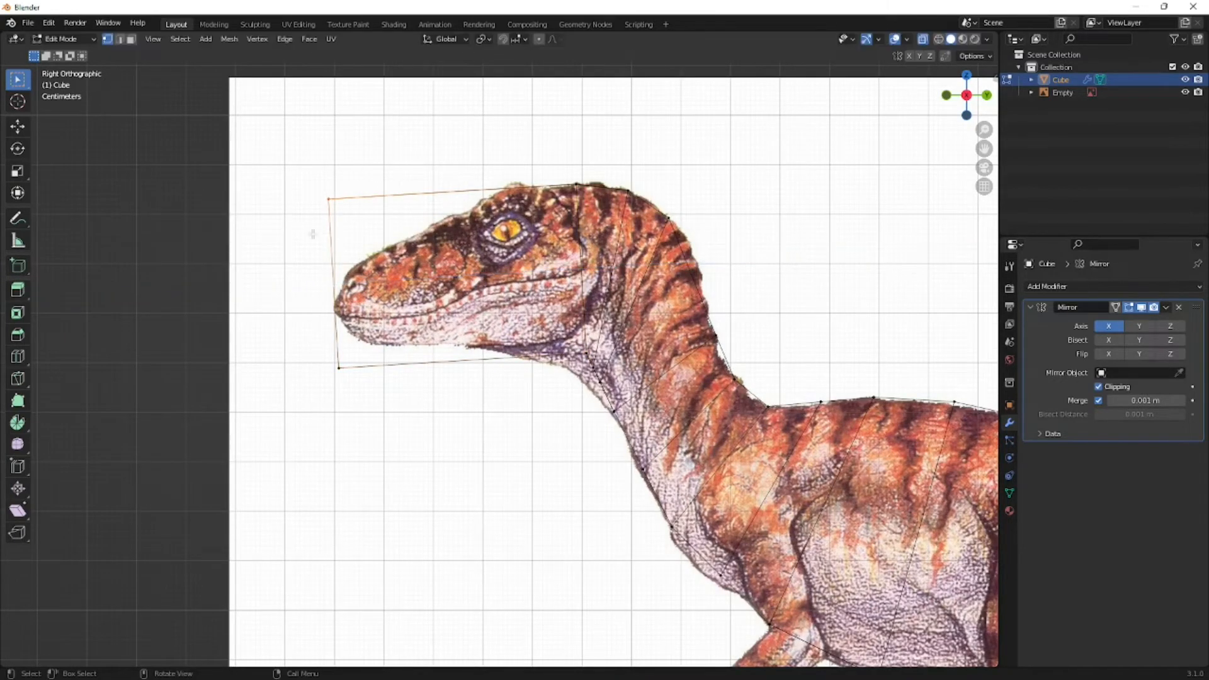
- Move the snout face's upper vertices onto the top of the nose and its lower vertices onto the chin outline
drag(328, 199, 330, 308)
click(340, 368)
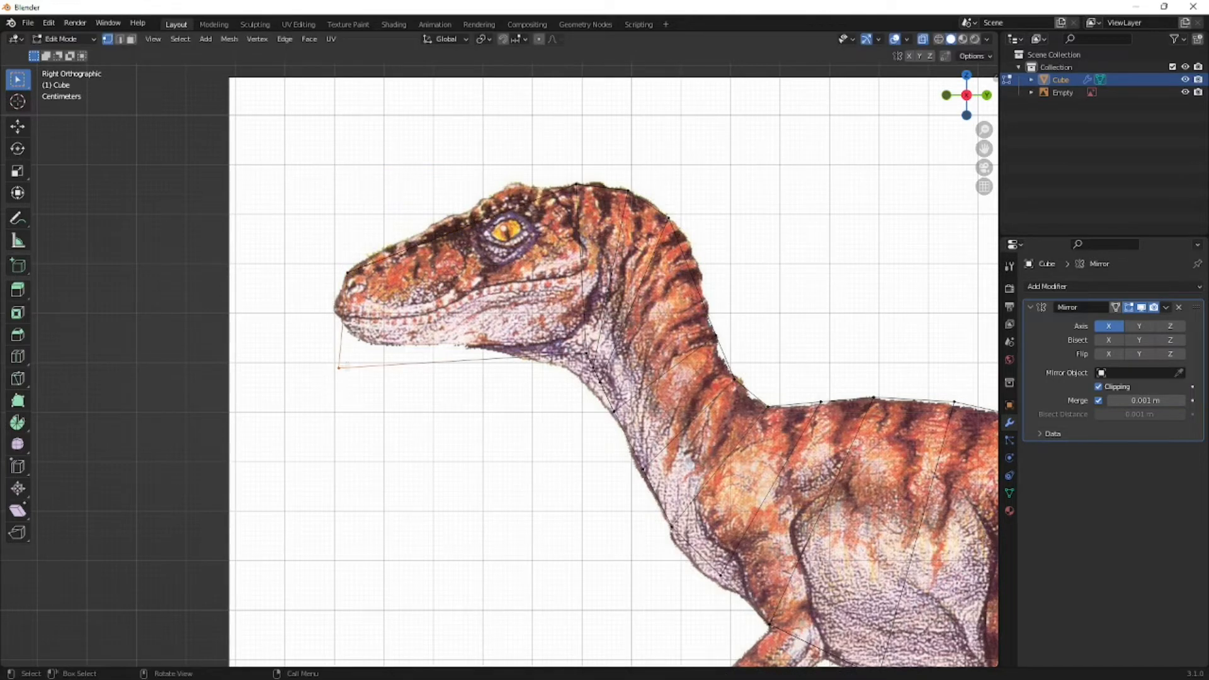
key(g)
click(364, 351)
- Examine the extruded head and neck in perspective, with and without see-through shading
middle_drag(252, 313, 211, 396)
scroll(313, 343, down, 3)
scroll(348, 393, down, 4)
scroll(378, 381, down, 5)
middle_drag(357, 376, 445, 359)
scroll(321, 377, up, 3)
key(alt+z)
scroll(525, 374, up, 2)
middle_drag(532, 389, 470, 354)
scroll(473, 353, up, 5)
key(alt+z)
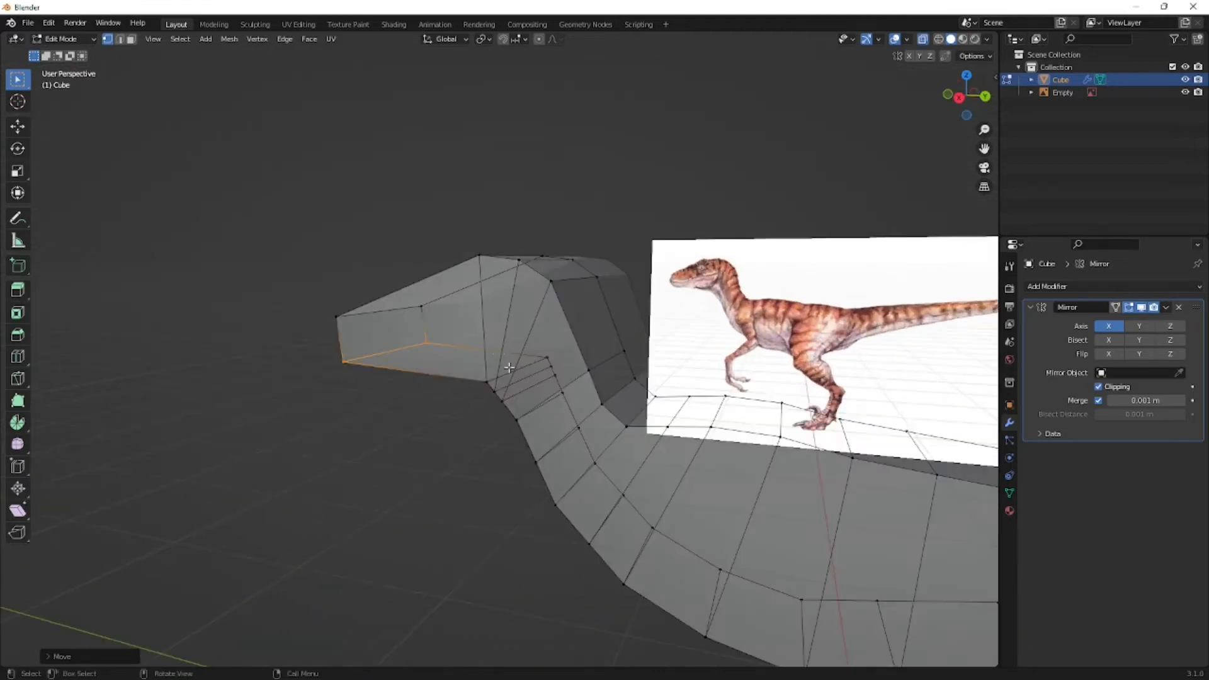
- Select the body's rear end face and extrude it backward along the upper outline of the tail
key(KP_3)
shift+middle_drag(969, 411, 506, 387)
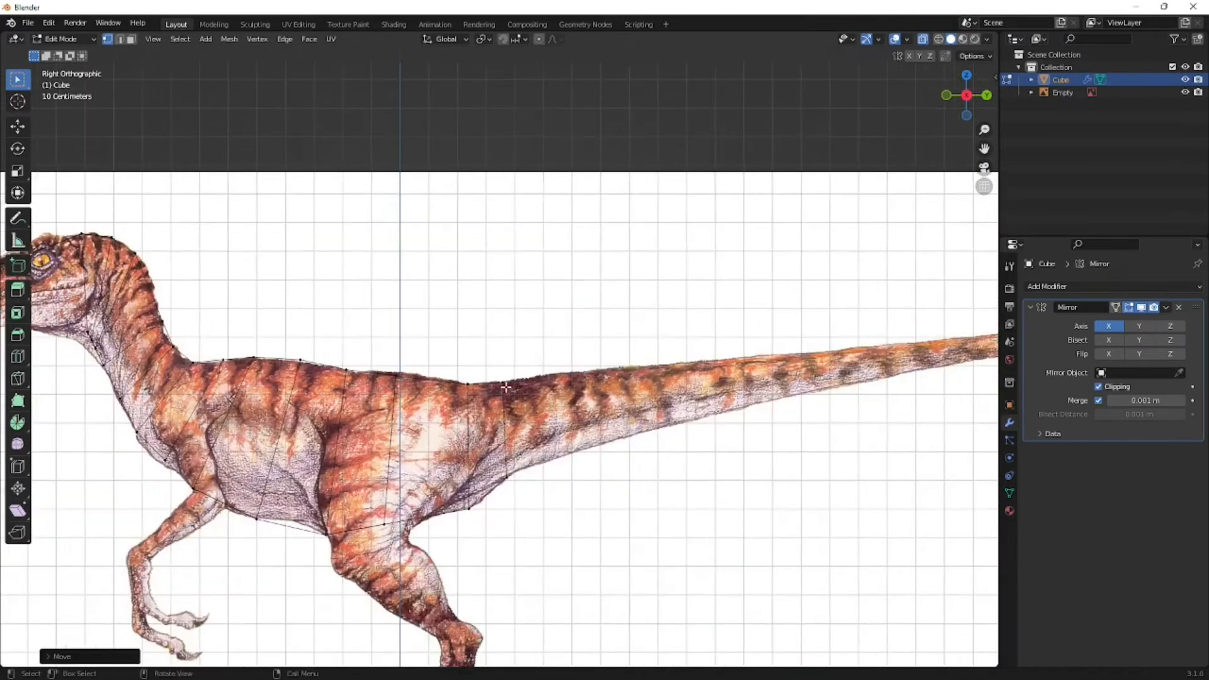
drag(607, 342, 496, 504)
middle_drag(671, 415, 596, 432)
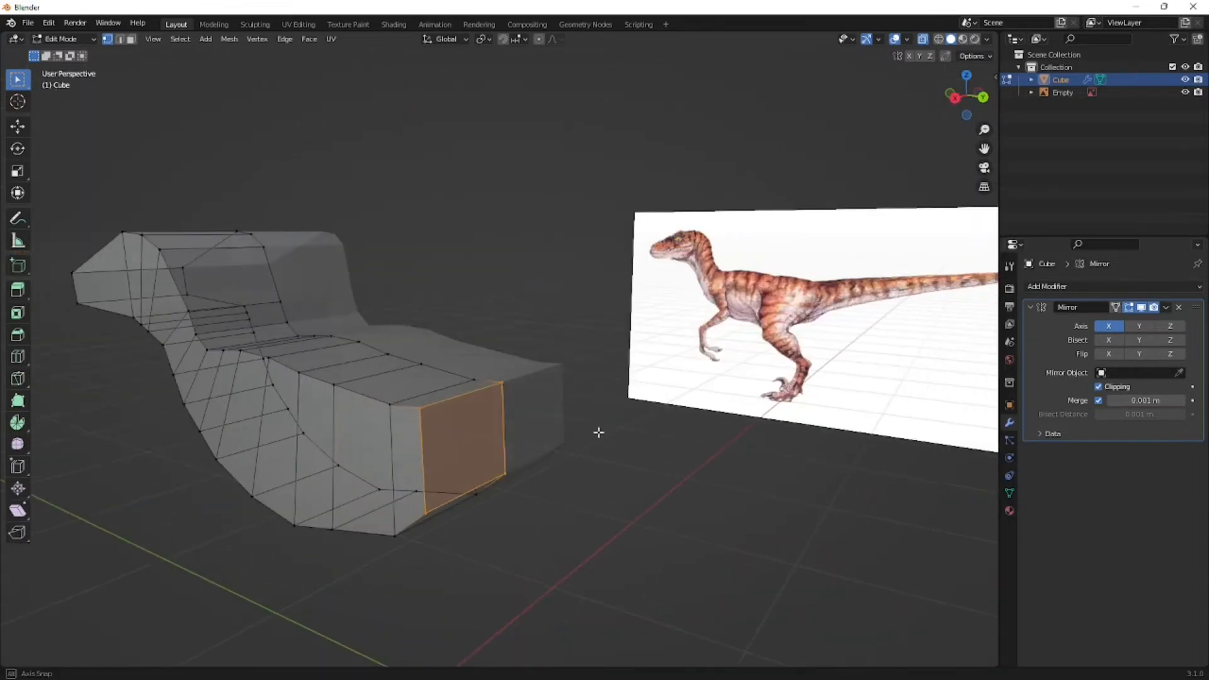
key(KP_3)
shift+middle_drag(697, 405, 644, 426)
scroll(645, 425, up, 2)
shift+middle_drag(473, 436, 456, 343)
key(e)
click(661, 419)
- Extend the extruded tail end about 1.85 m farther back, placing its upper edge on the tail tip
shift+middle_drag(662, 419, 339, 463)
scroll(321, 373, down, 3)
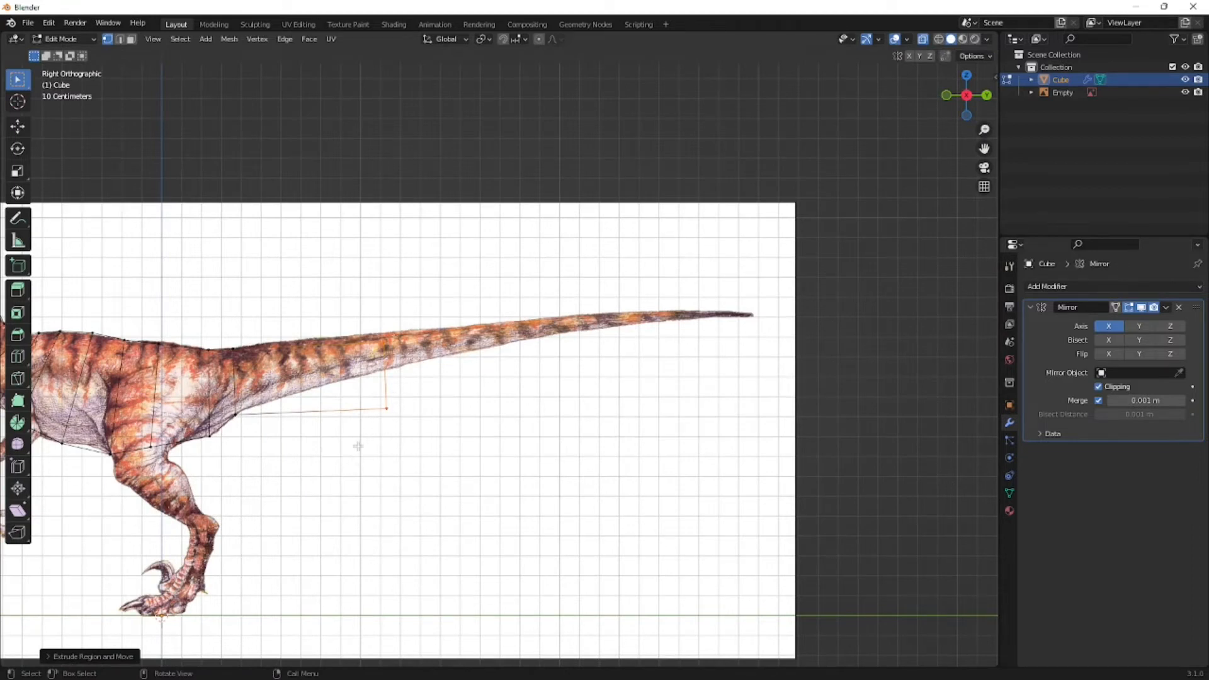
key(e)
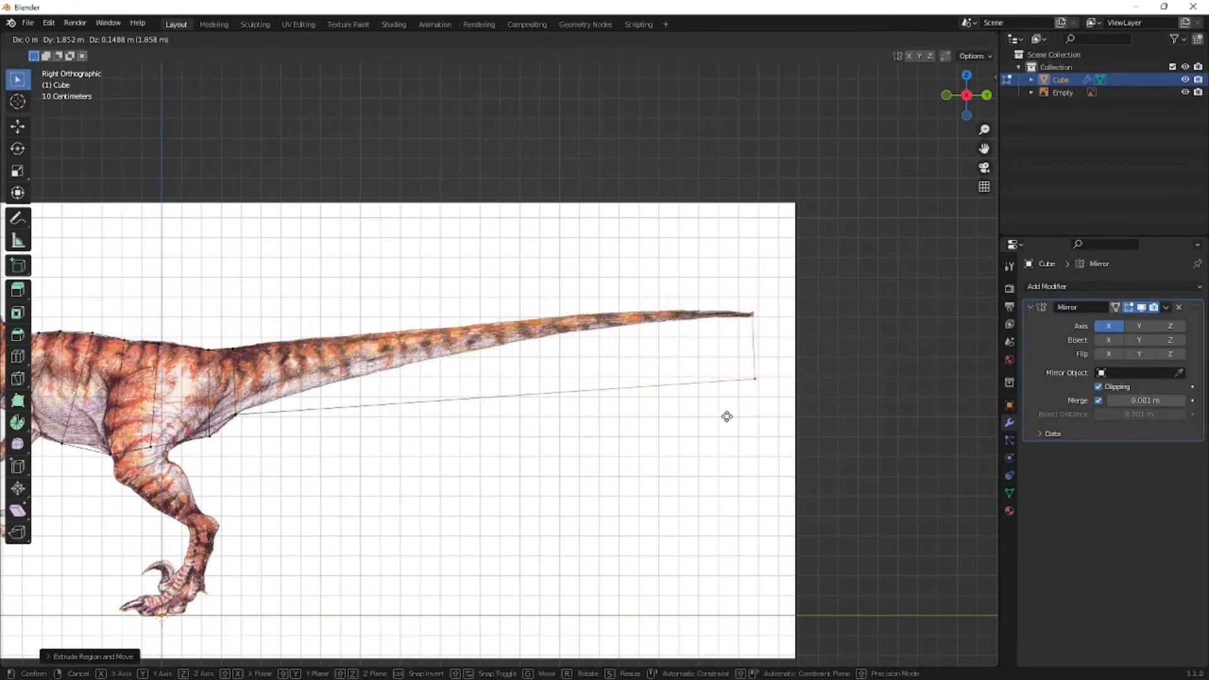
click(726, 417)
- Move the tail end face's lower vertices up to the underside of the tail tip
scroll(726, 417, up, 4)
scroll(731, 412, down, 2)
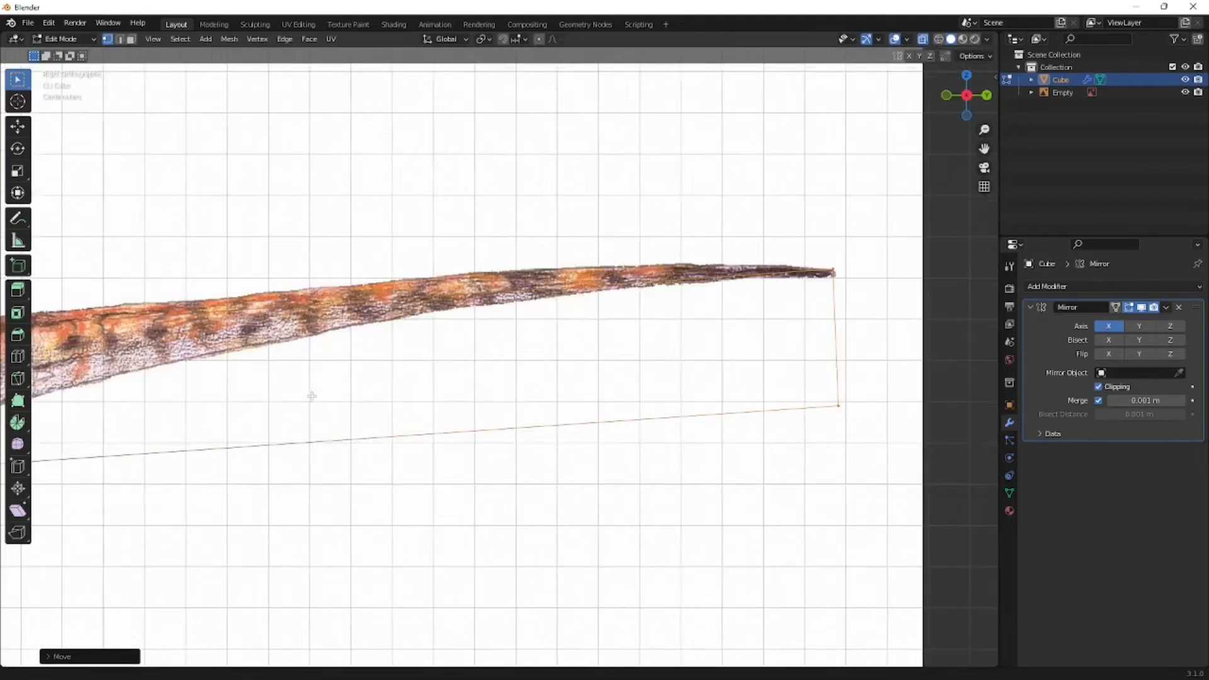
shift+middle_drag(847, 365, 563, 372)
drag(568, 399, 502, 474)
key(g)
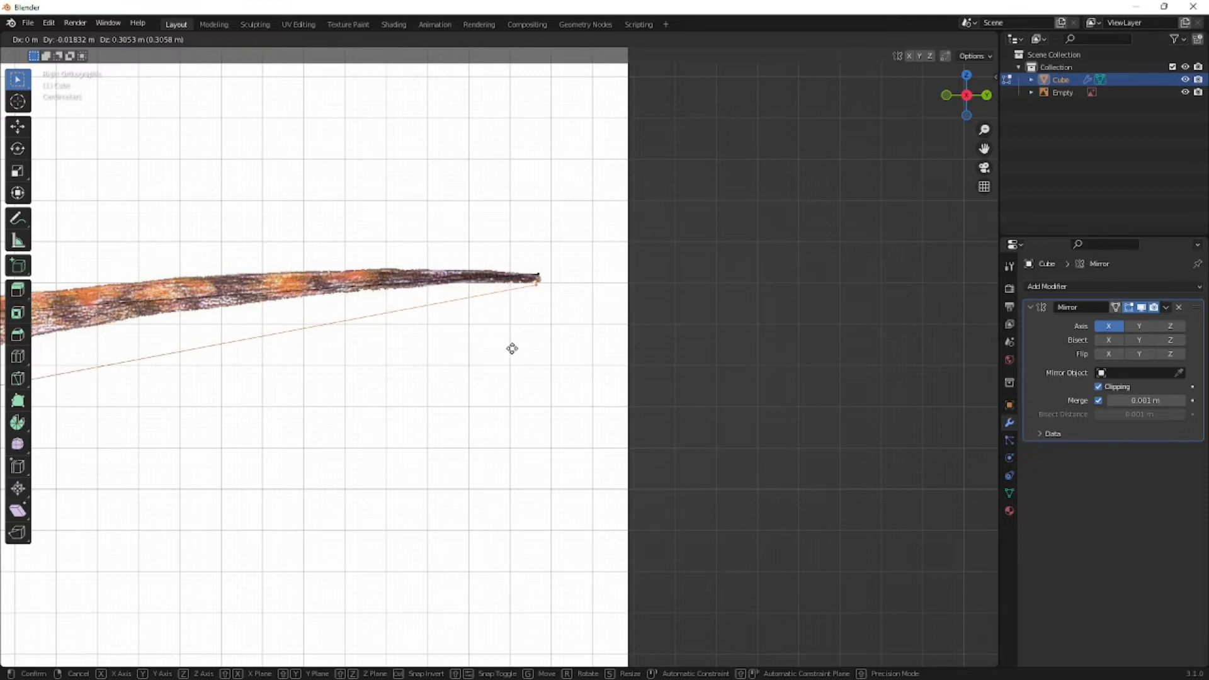
click(514, 344)
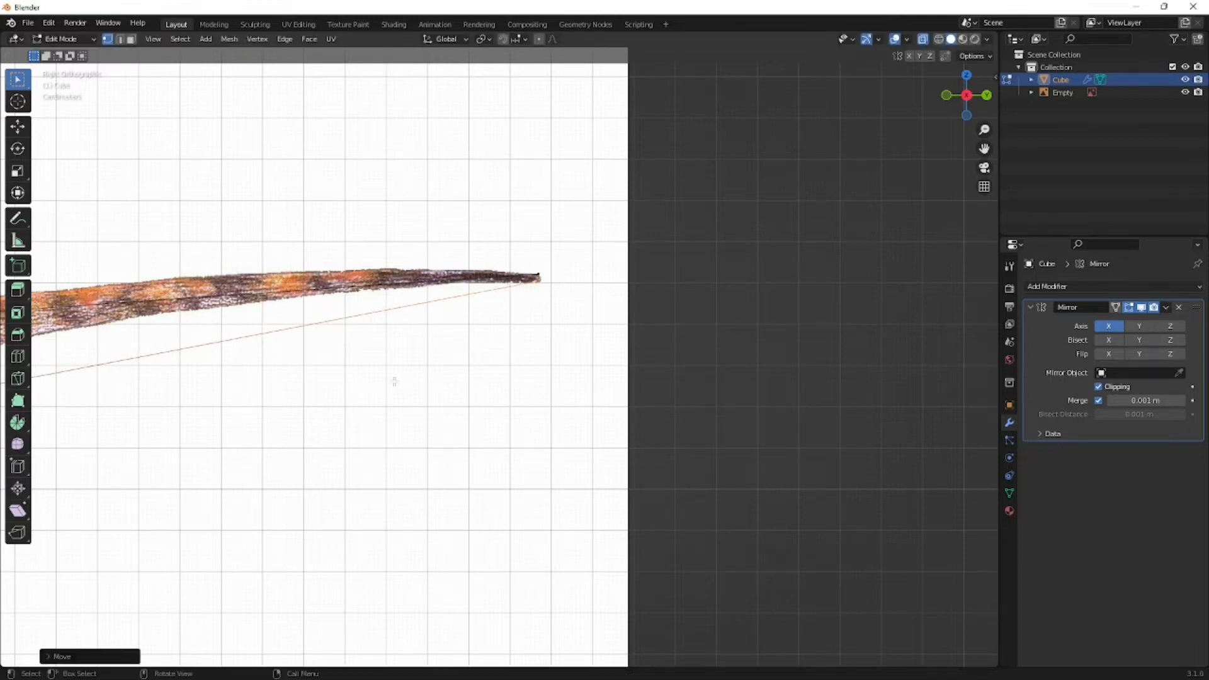
- Add six evenly spaced loop cuts along the tail between the tail base and the tip
scroll(403, 378, down, 4)
key(ctrl+r)
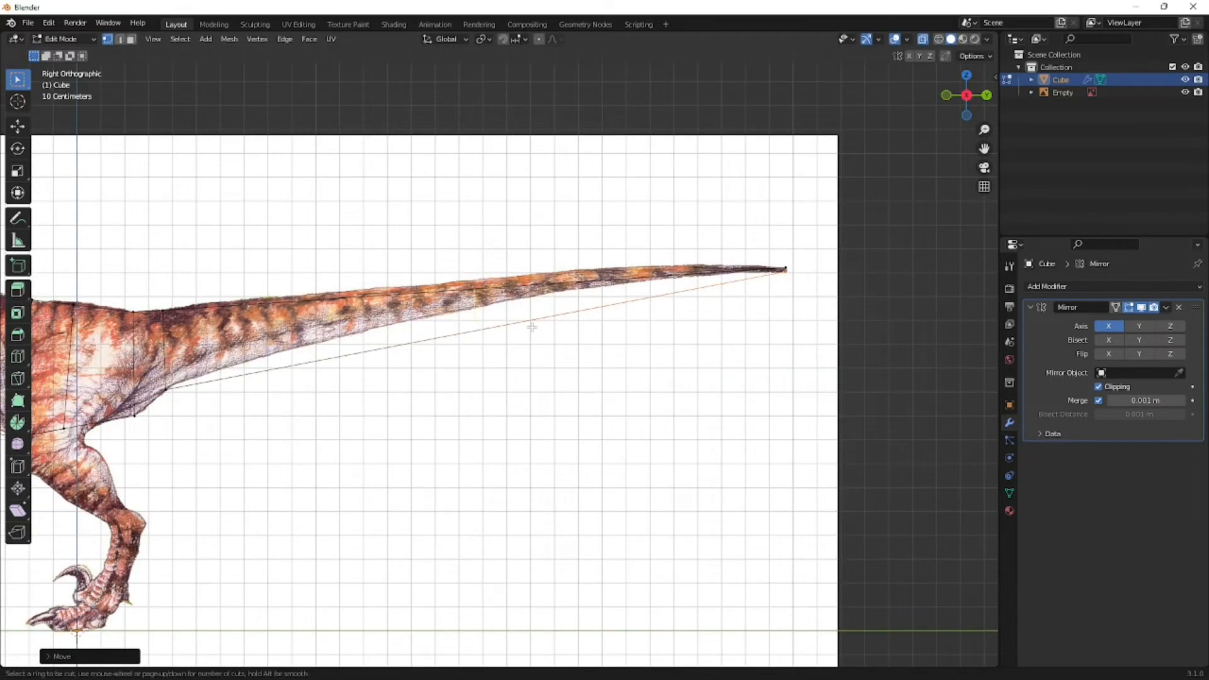
scroll(485, 301, up, 1)
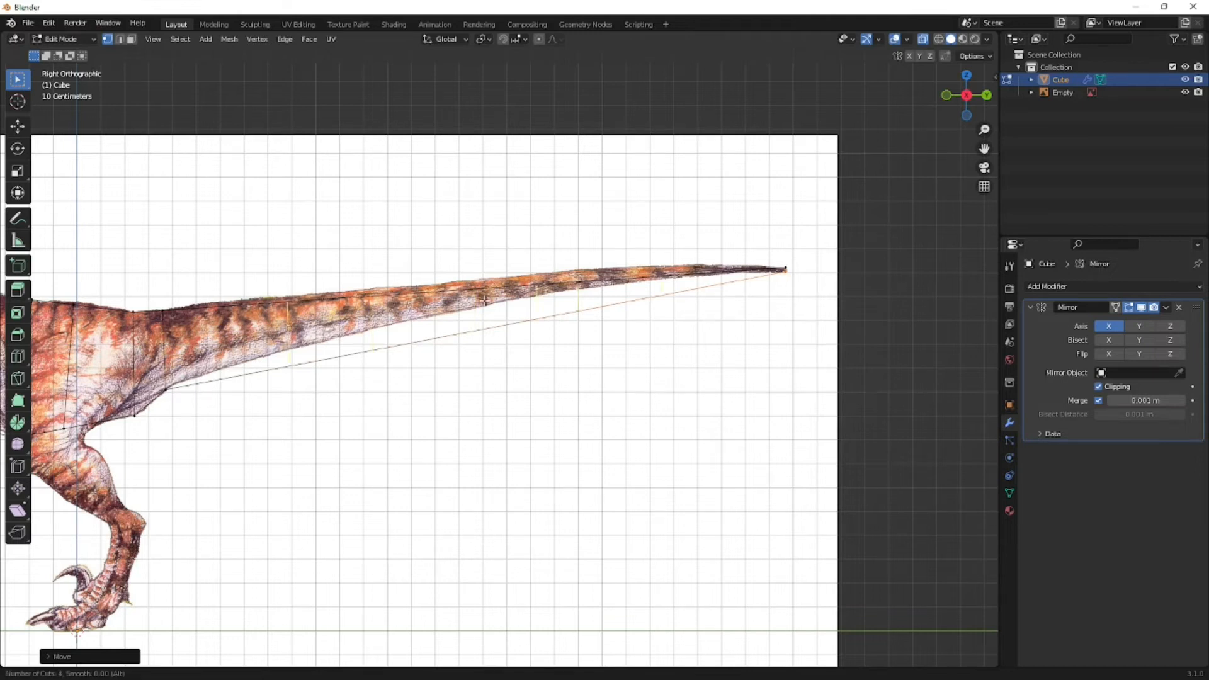
click(485, 301)
right_click(525, 360)
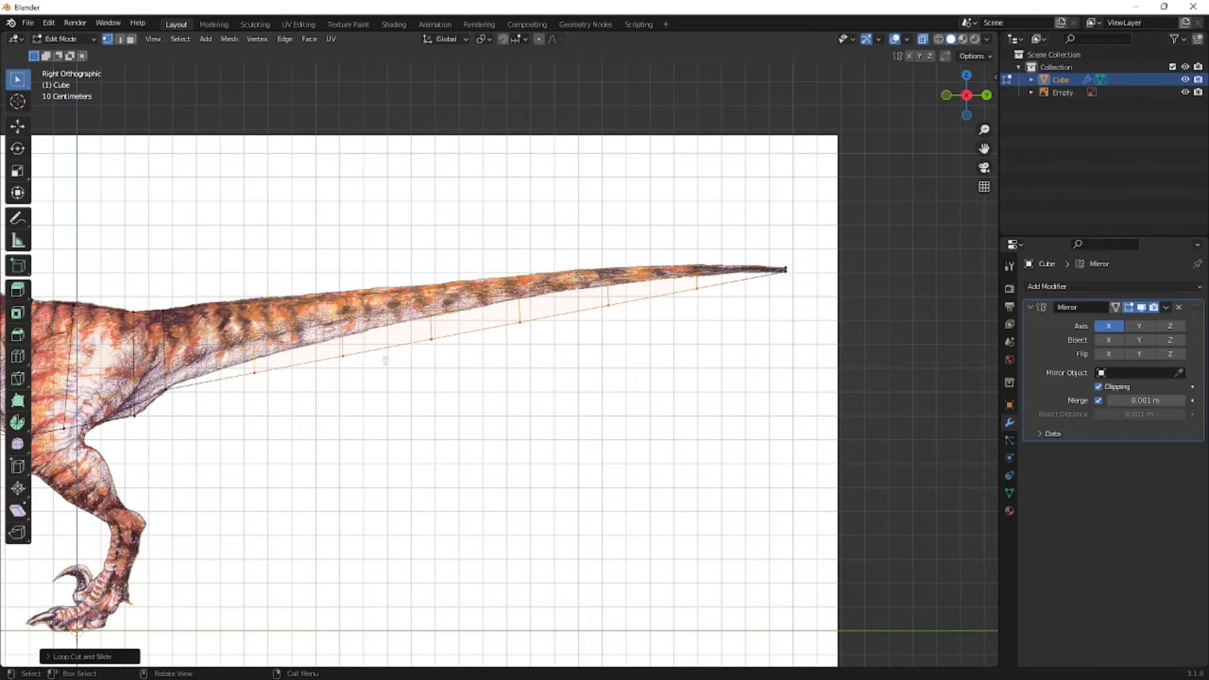
scroll(385, 360, up, 2)
scroll(535, 345, up, 1)
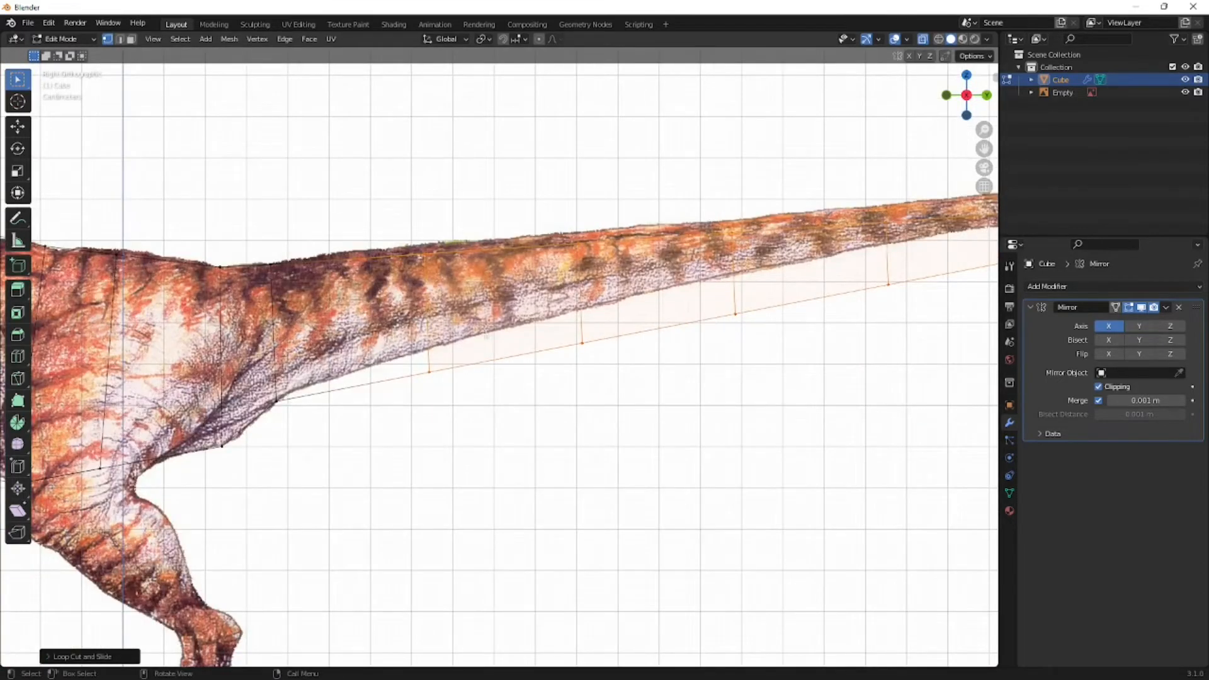
scroll(586, 340, down, 4)
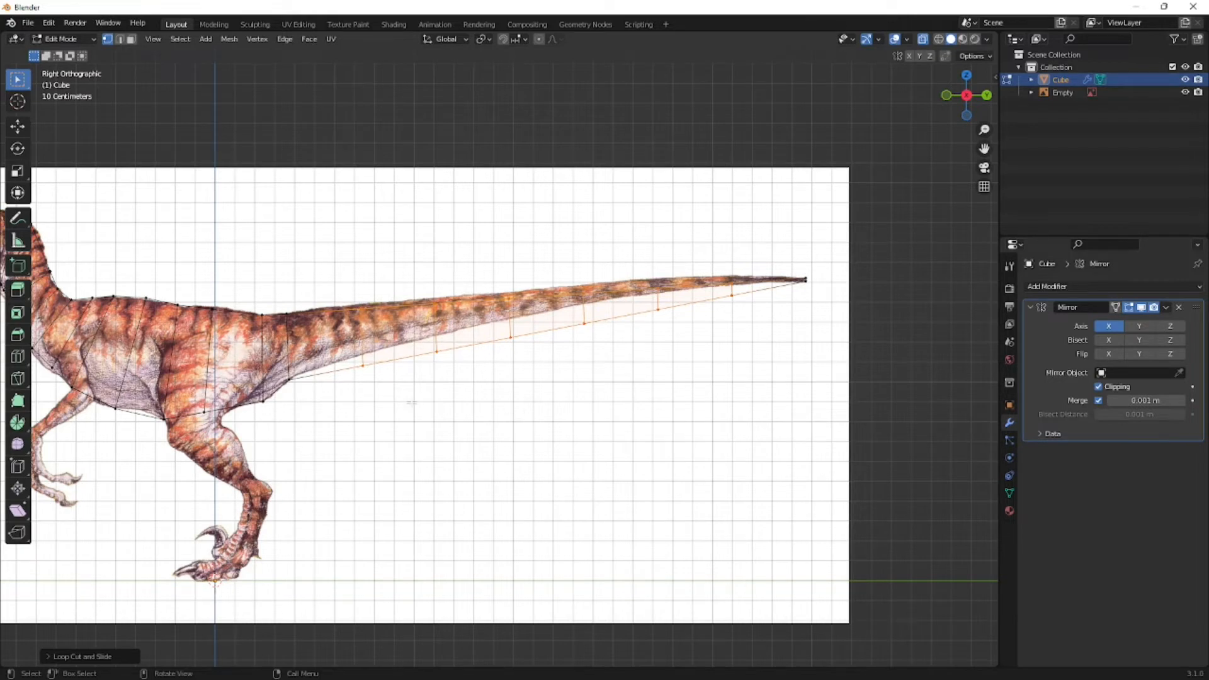
- Move the lower vertices of the first two tail loops up to the reference tail's underside
scroll(602, 328, up, 4)
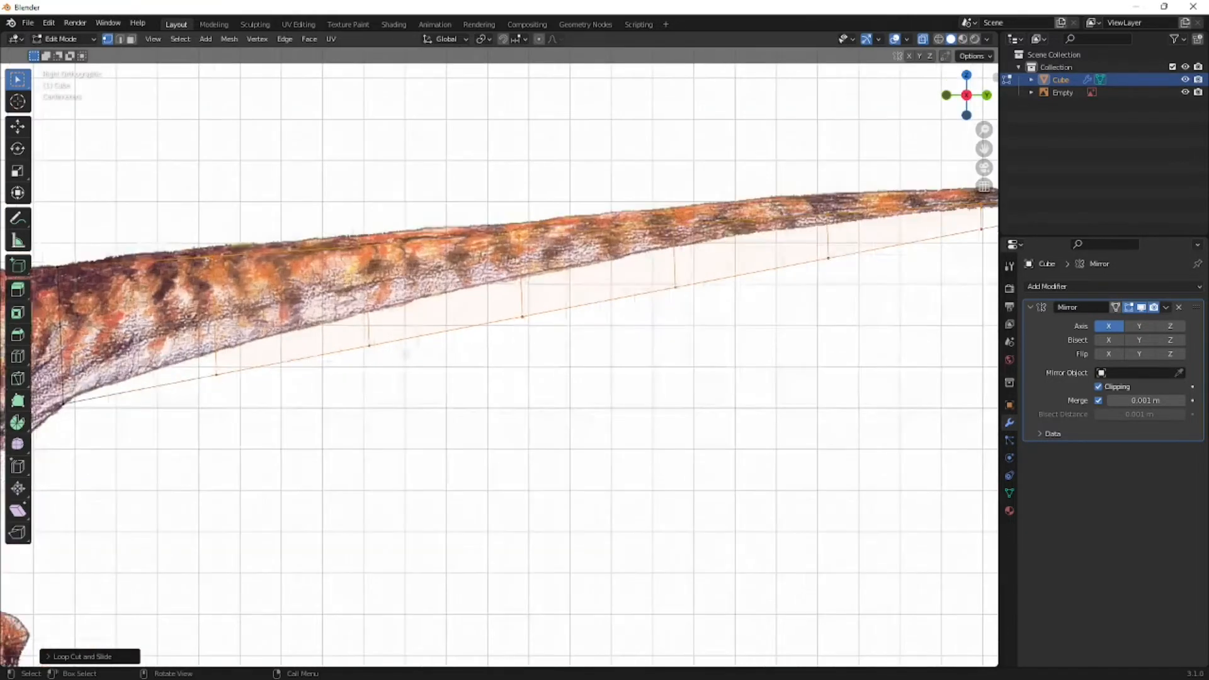
drag(547, 335, 464, 416)
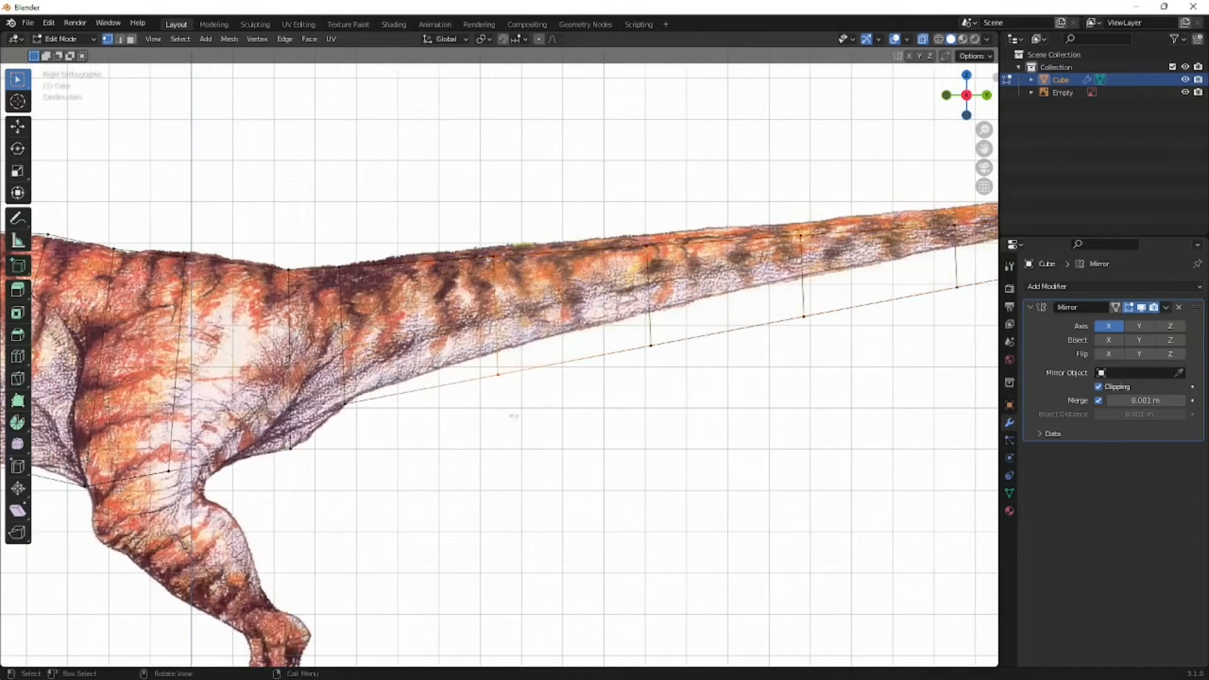
key(g)
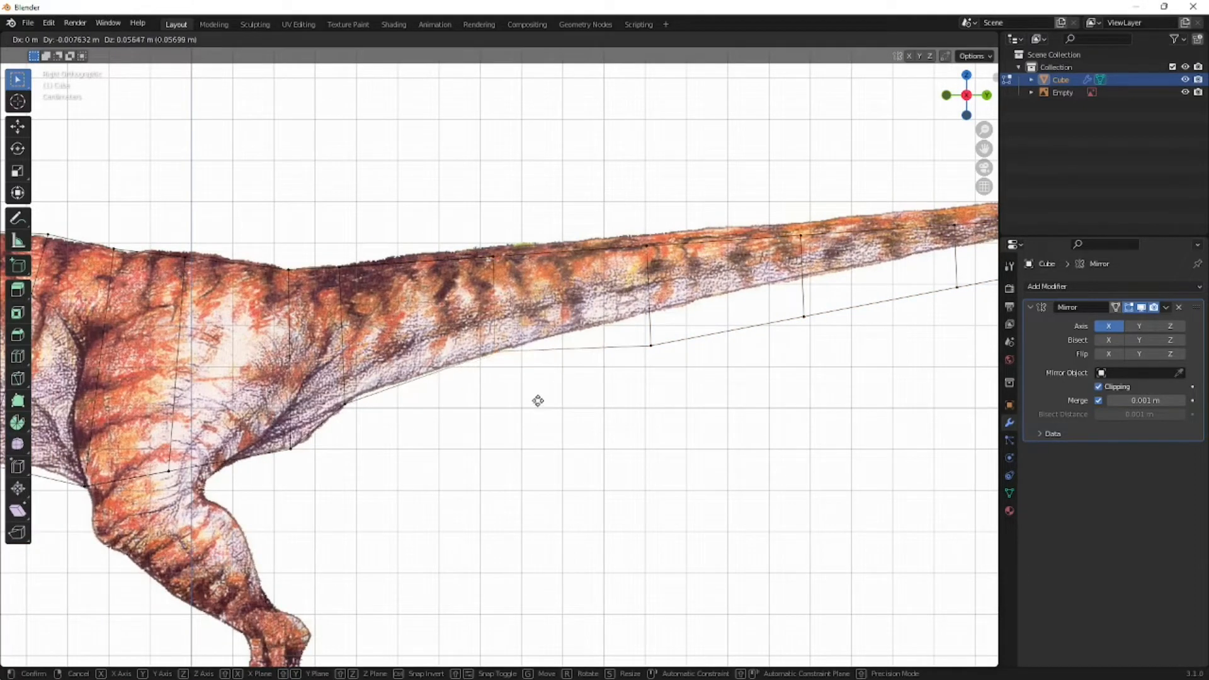
click(663, 354)
key(g)
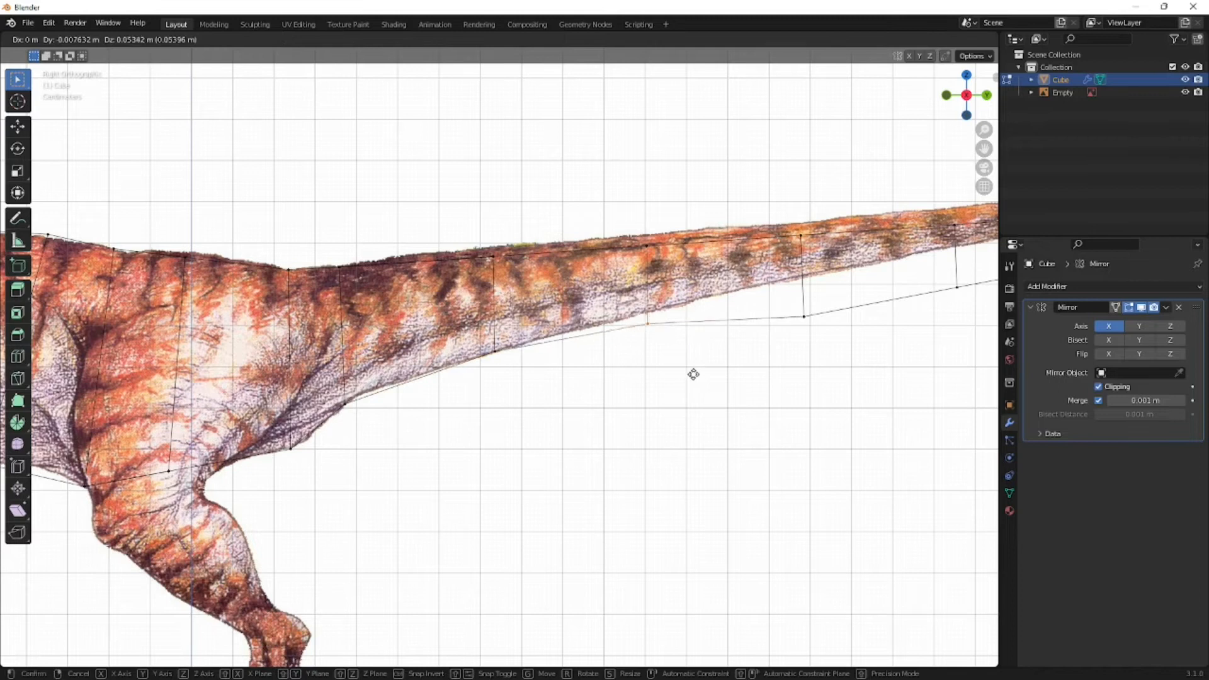
click(696, 367)
- Align the lower vertices of the remaining tail loops toward the tip with the underside of the reference tail
drag(818, 309, 781, 313)
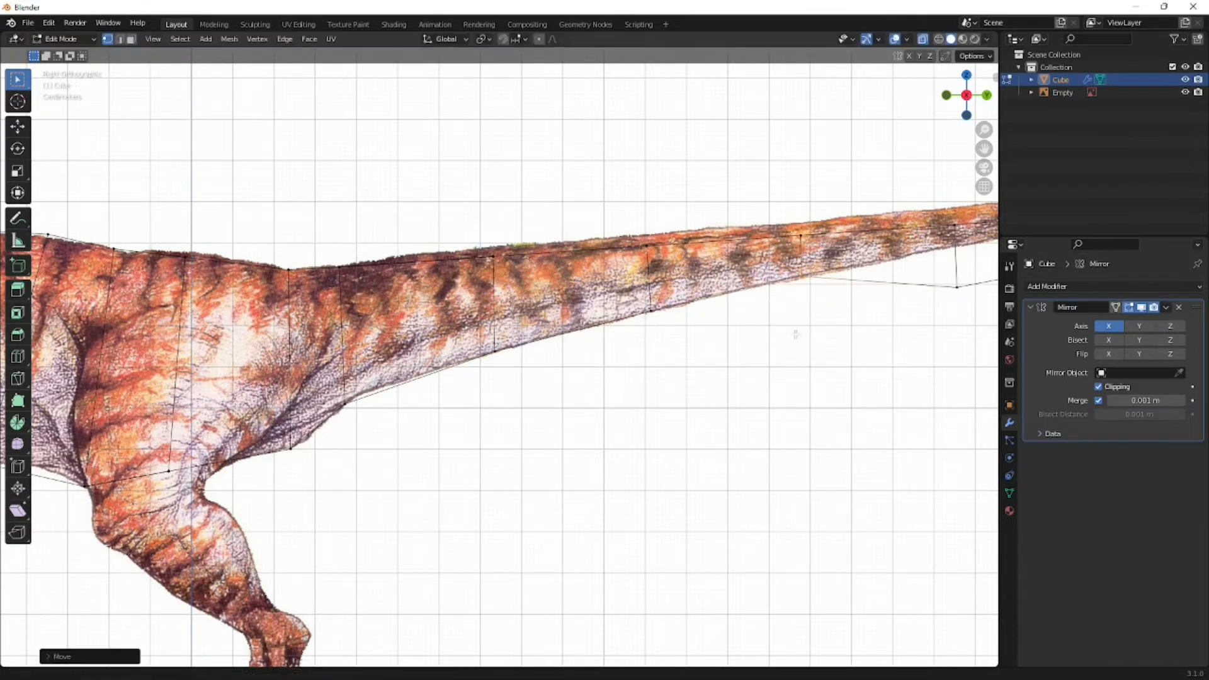
shift+middle_drag(796, 335, 474, 367)
drag(642, 307, 623, 343)
key(g)
click(653, 345)
shift+middle_drag(756, 340, 567, 350)
drag(626, 281, 587, 325)
key(g)
click(623, 341)
- Adjust the upper vertices of the tail loops to follow the upper outline of the reference tail
drag(773, 235, 737, 257)
key(g)
click(738, 252)
key(g)
click(741, 262)
drag(582, 244, 621, 261)
key(g)
click(669, 280)
scroll(669, 281, up, 1)
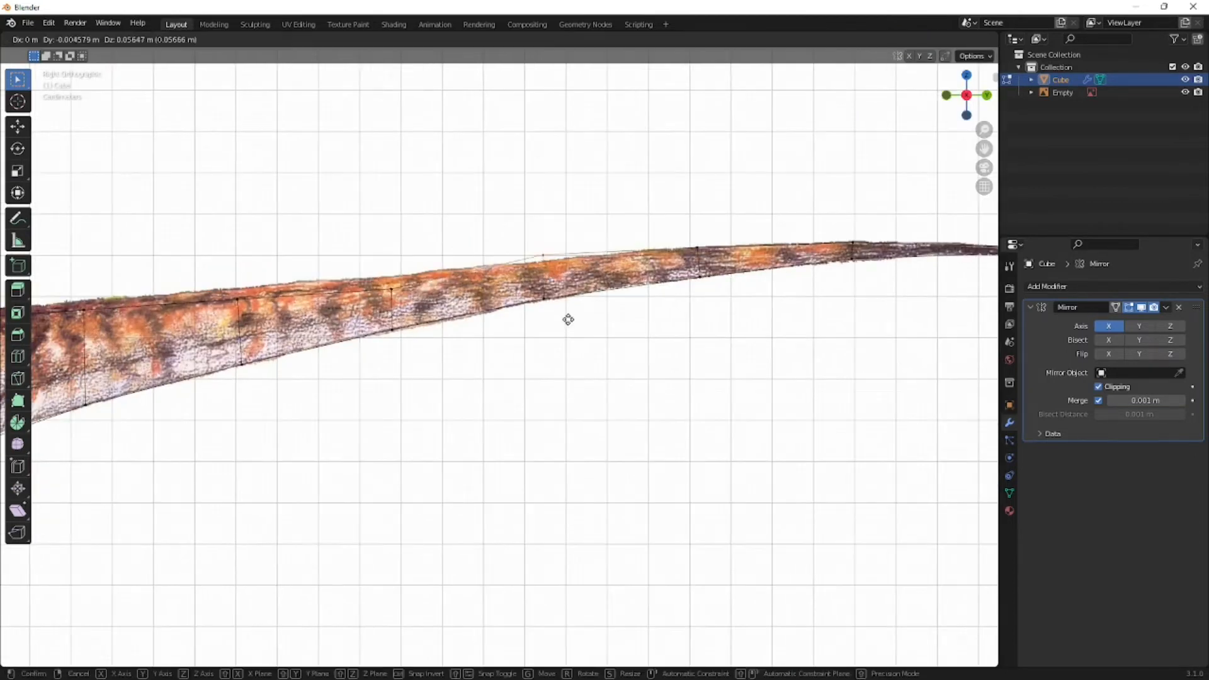
scroll(567, 318, up, 2)
scroll(573, 287, down, 3)
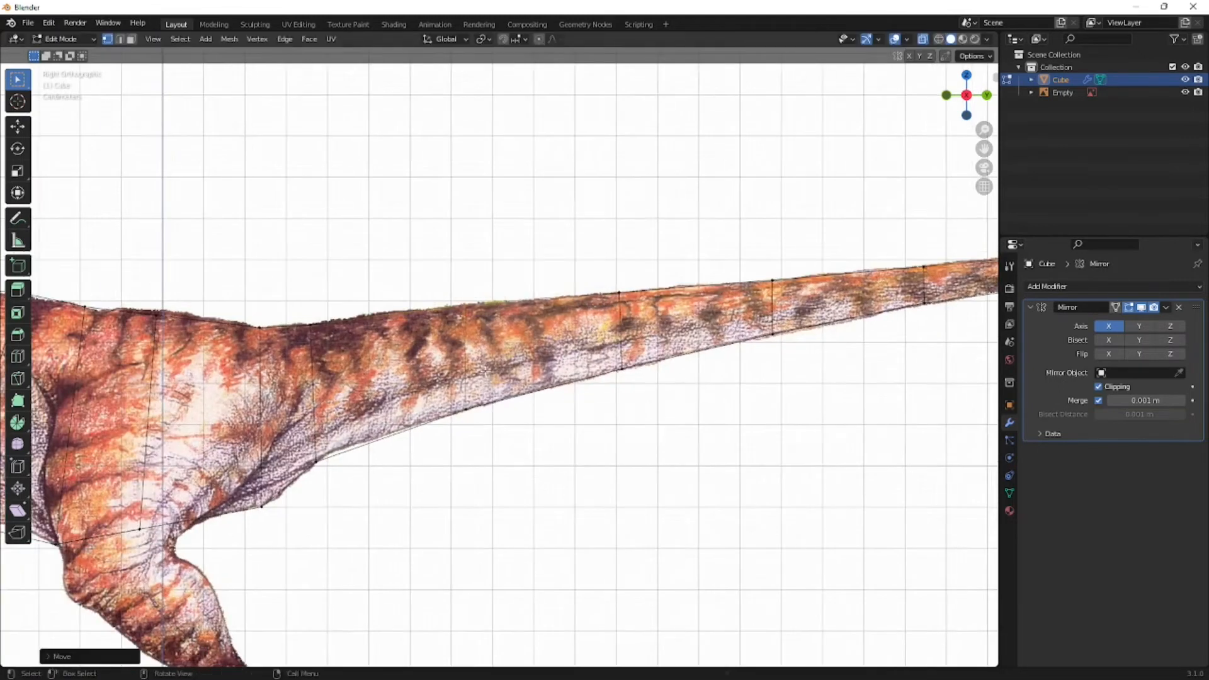
scroll(323, 478, down, 2)
scroll(548, 315, down, 2)
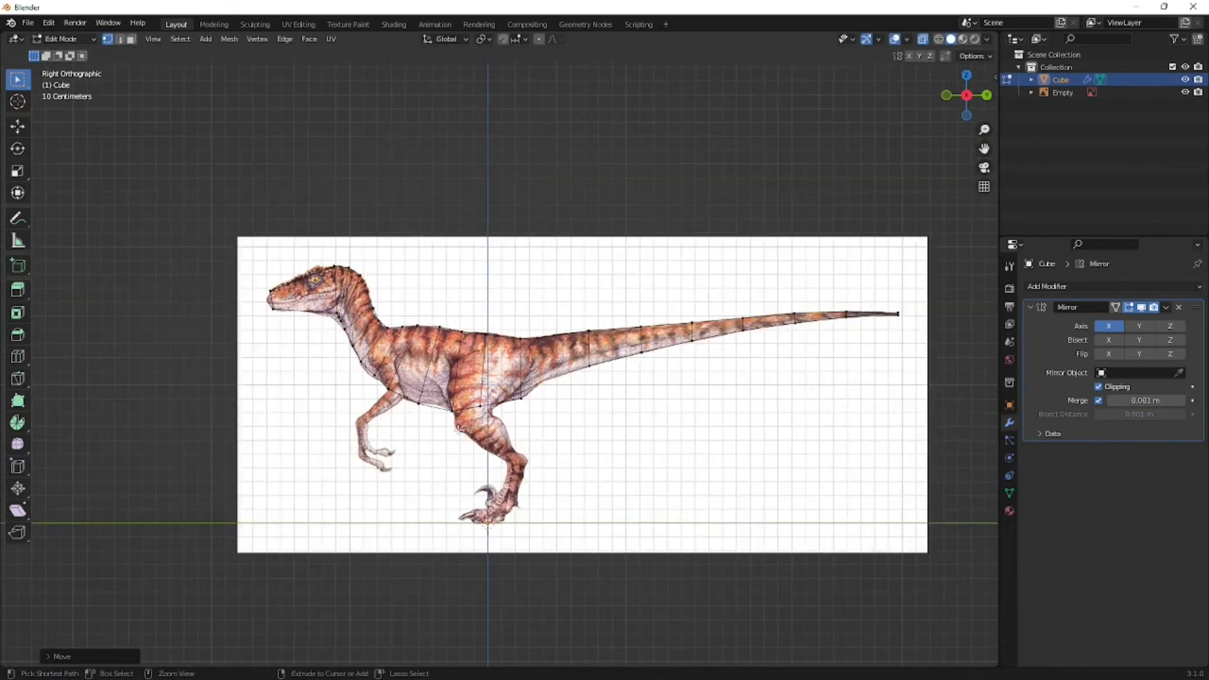
- Save the project on the desktop as "Velociraptor tutorial.blend"
key(ctrl+s)
click(892, 524)
key(ctrl+s)
click(471, 525)
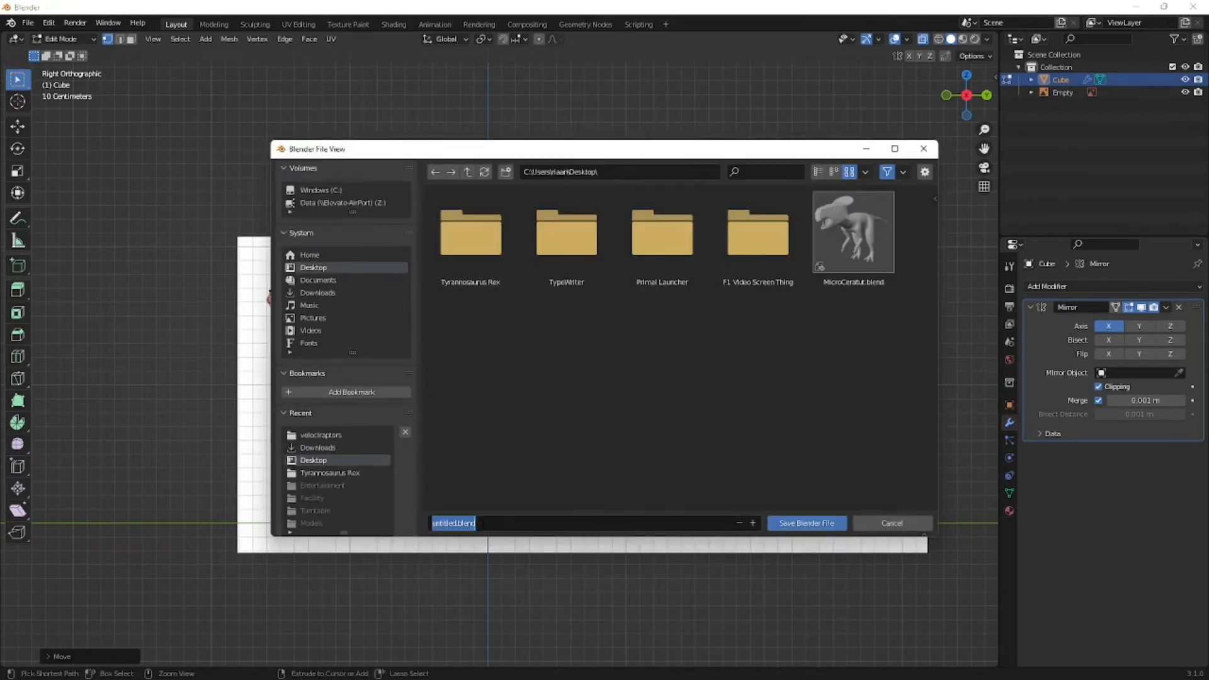
key(Return)
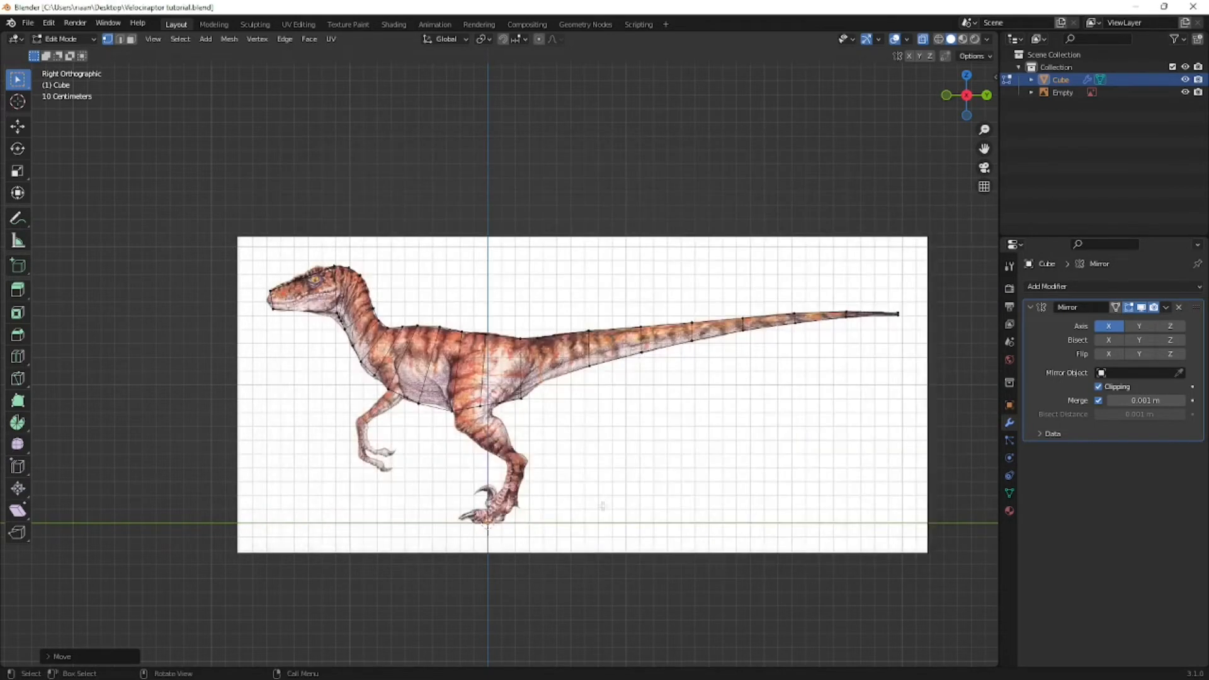
- Turn off the Mirror modifier's viewport display and view the unmirrored half of the body in perspective
scroll(263, 416, up, 3)
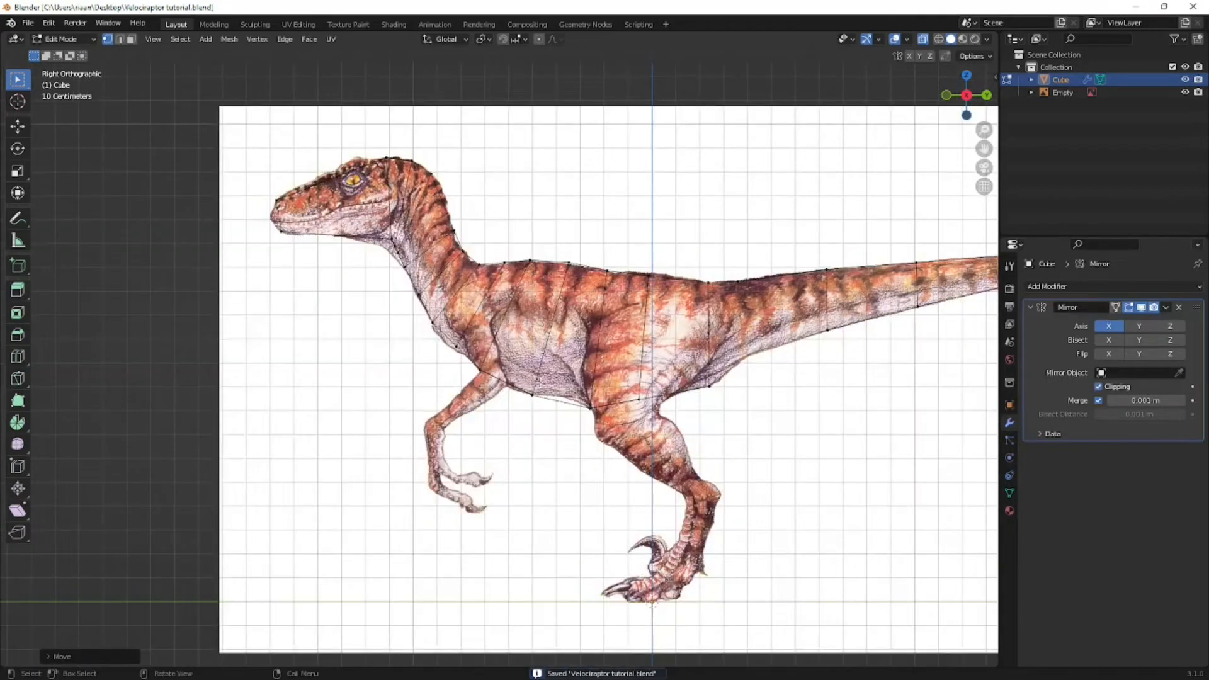
middle_drag(470, 341, 623, 485)
scroll(455, 366, up, 3)
middle_drag(683, 389, 678, 306)
click(1141, 308)
middle_drag(623, 338, 604, 289)
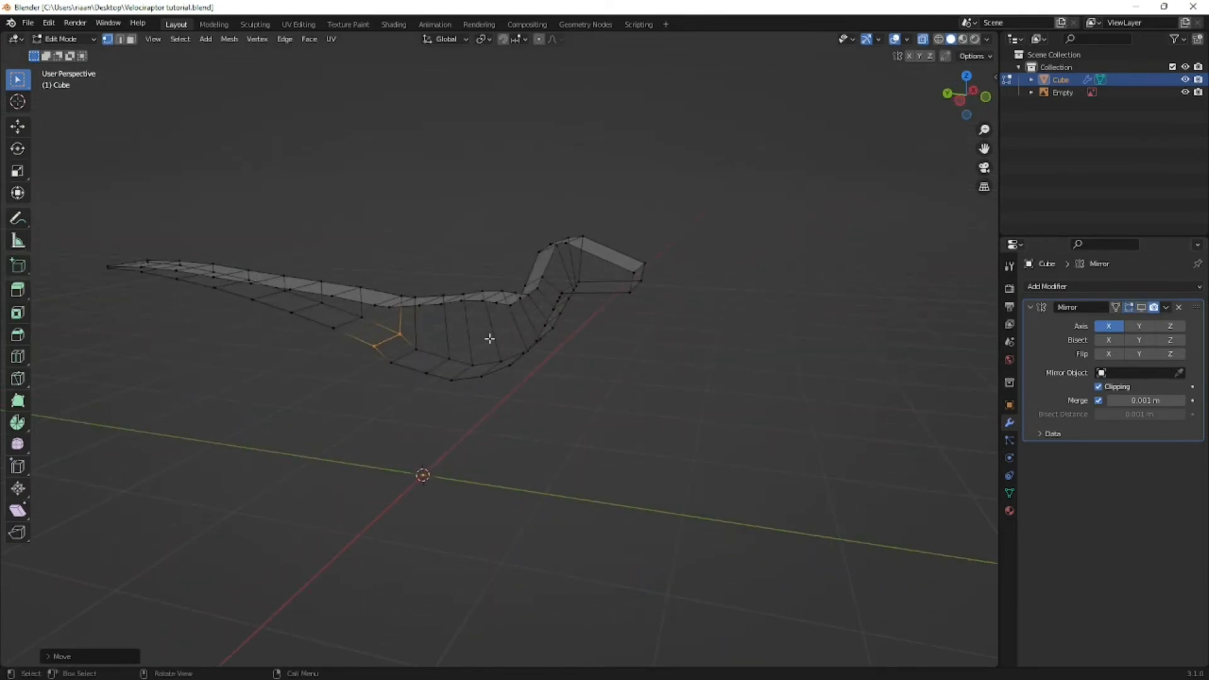
- Inspect the half mesh in face selection mode from several sides, and turn the Mirror modifier's viewport display back on
key(3)
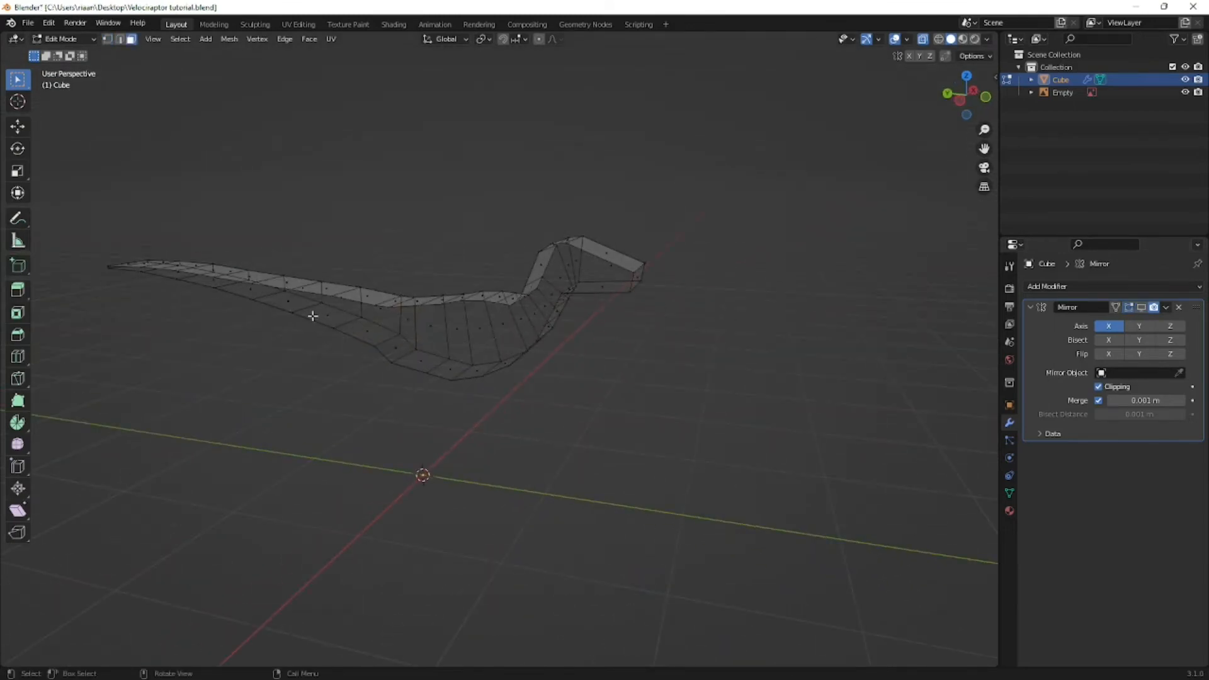
middle_drag(642, 312, 517, 323)
click(597, 321)
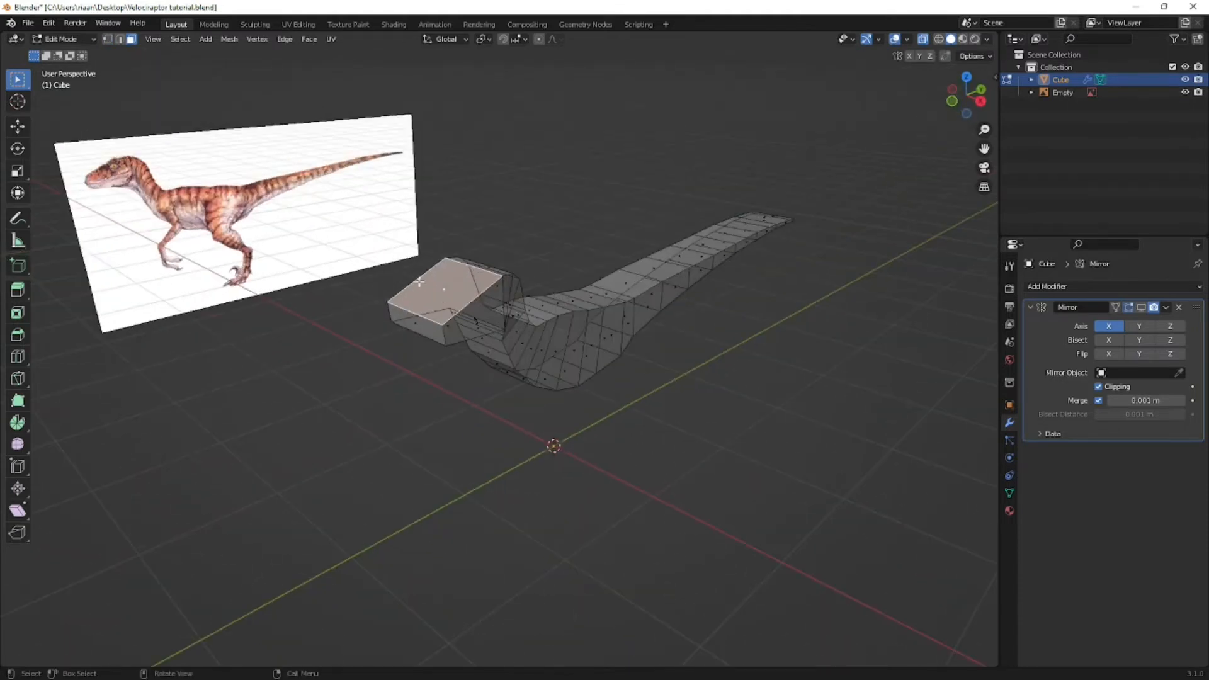
middle_drag(304, 319, 601, 269)
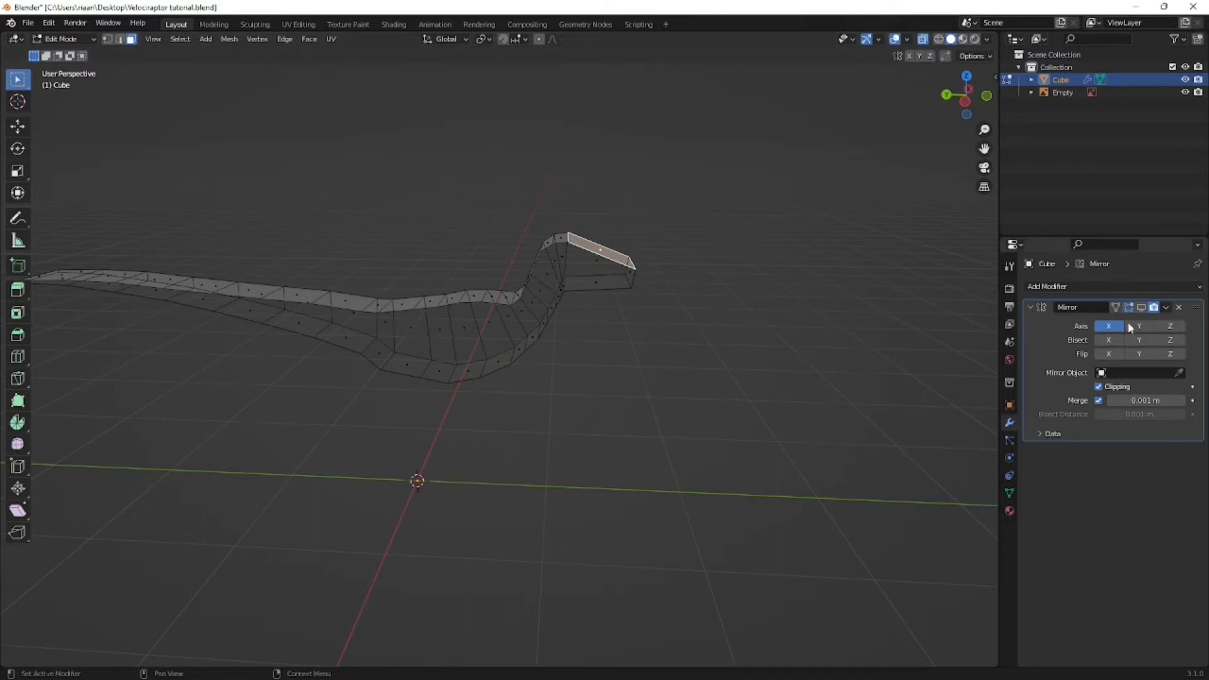
click(1142, 308)
- Select the side faces of the neck from the back of the head down to the lower neck
middle_drag(584, 327, 378, 355)
middle_drag(456, 366, 382, 352)
key(KP_3)
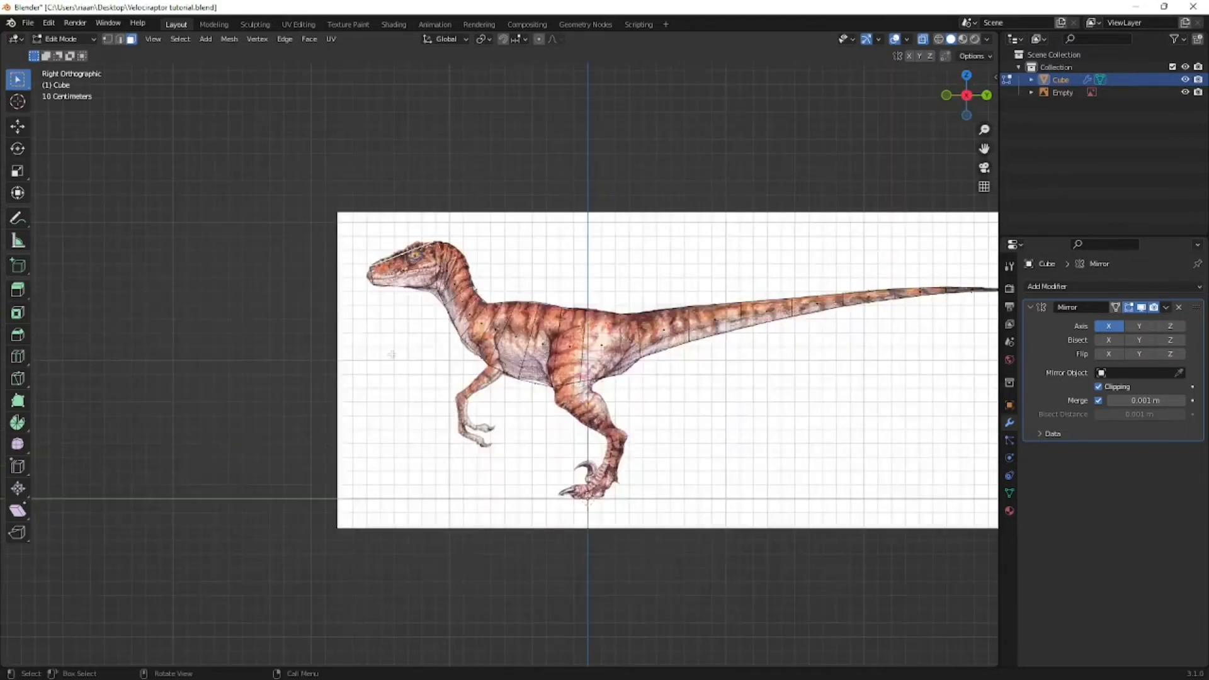
scroll(470, 343, up, 4)
middle_drag(461, 267, 425, 309)
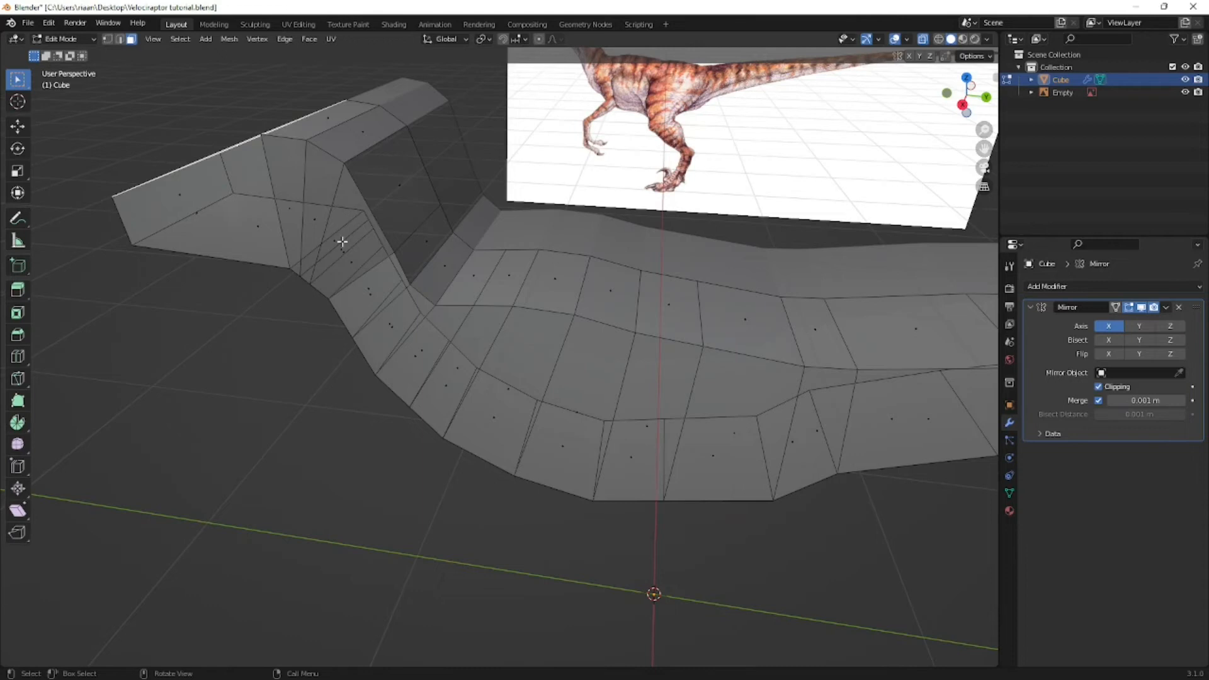
key(KP_3)
click(436, 191)
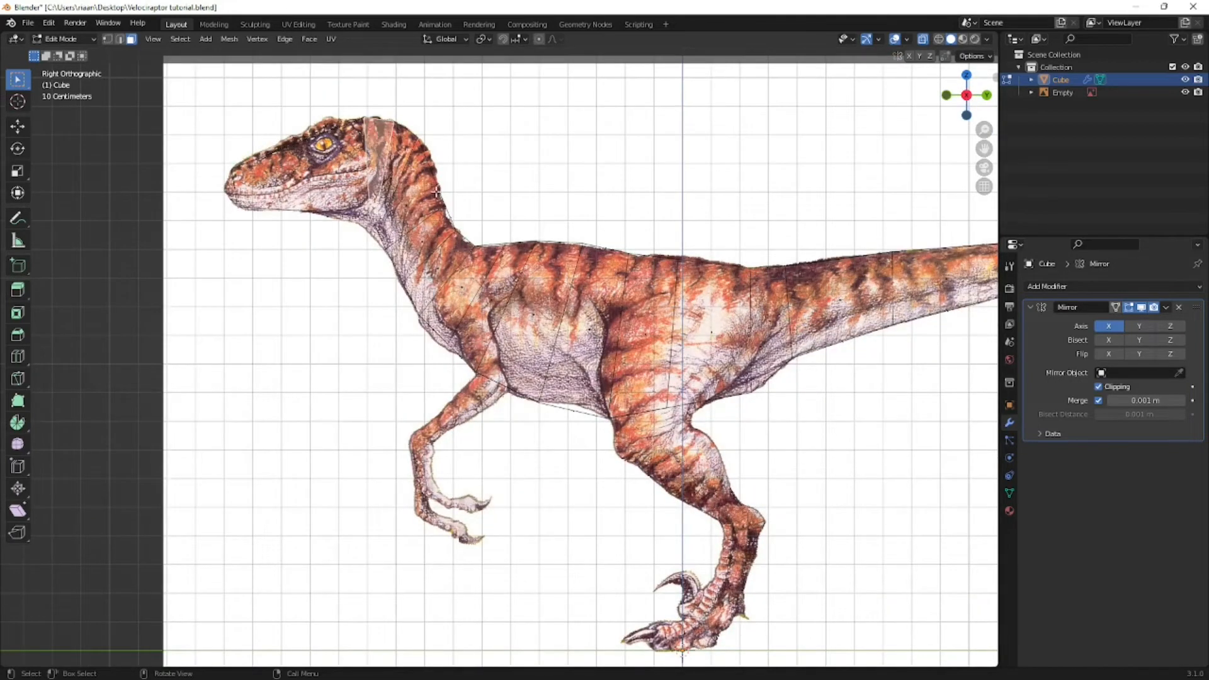
shift+click(395, 172)
shift+click(420, 207)
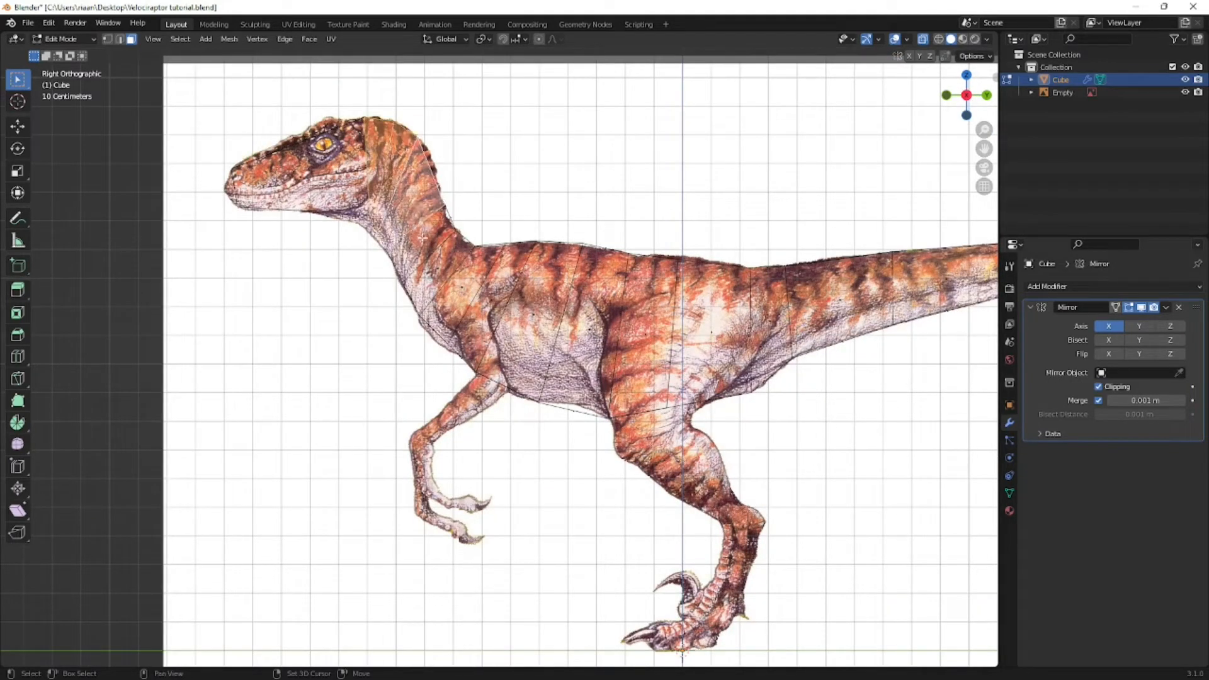
shift+click(439, 269)
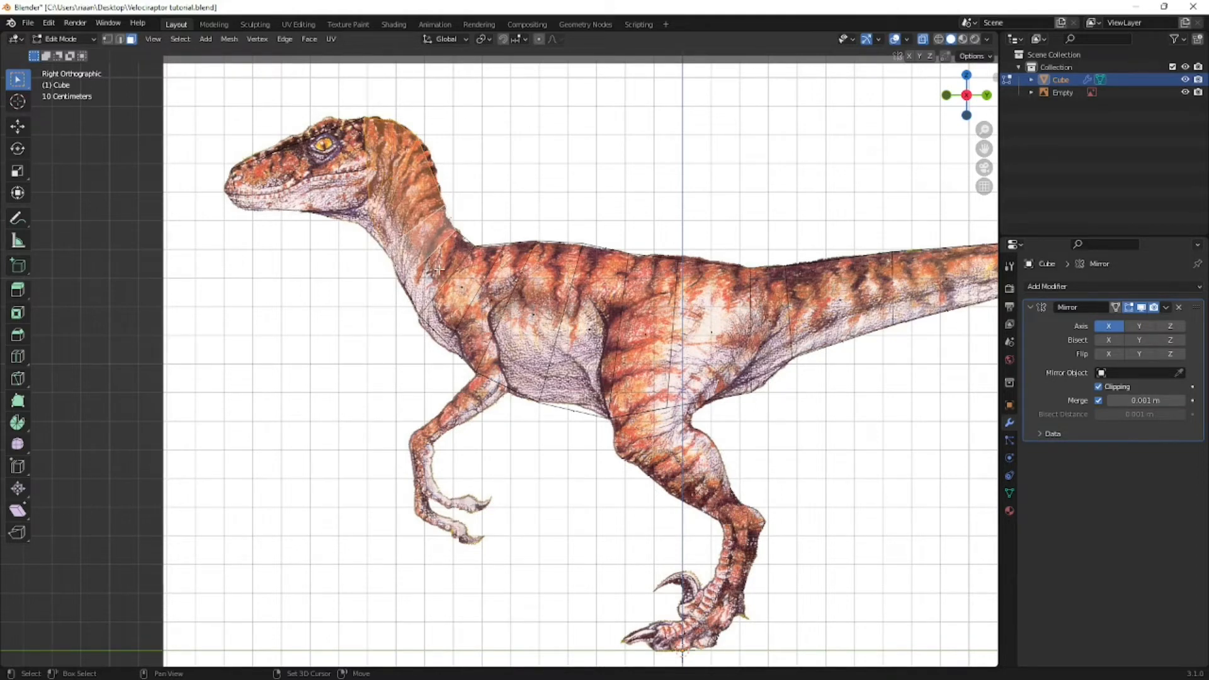
- Compare the neck selection in vertex, edge and face selection modes from several viewing angles
key(1)
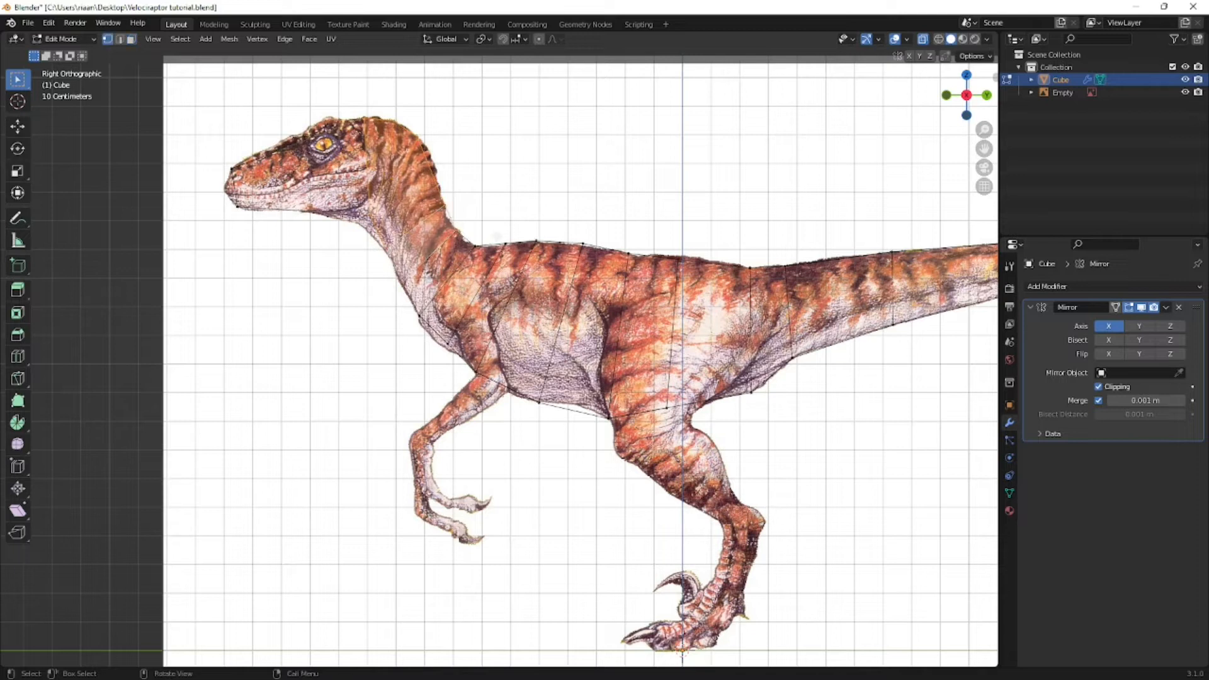
mouse_move(499, 227)
middle_down()
mouse_move(479, 243)
mouse_move(495, 250)
middle_up()
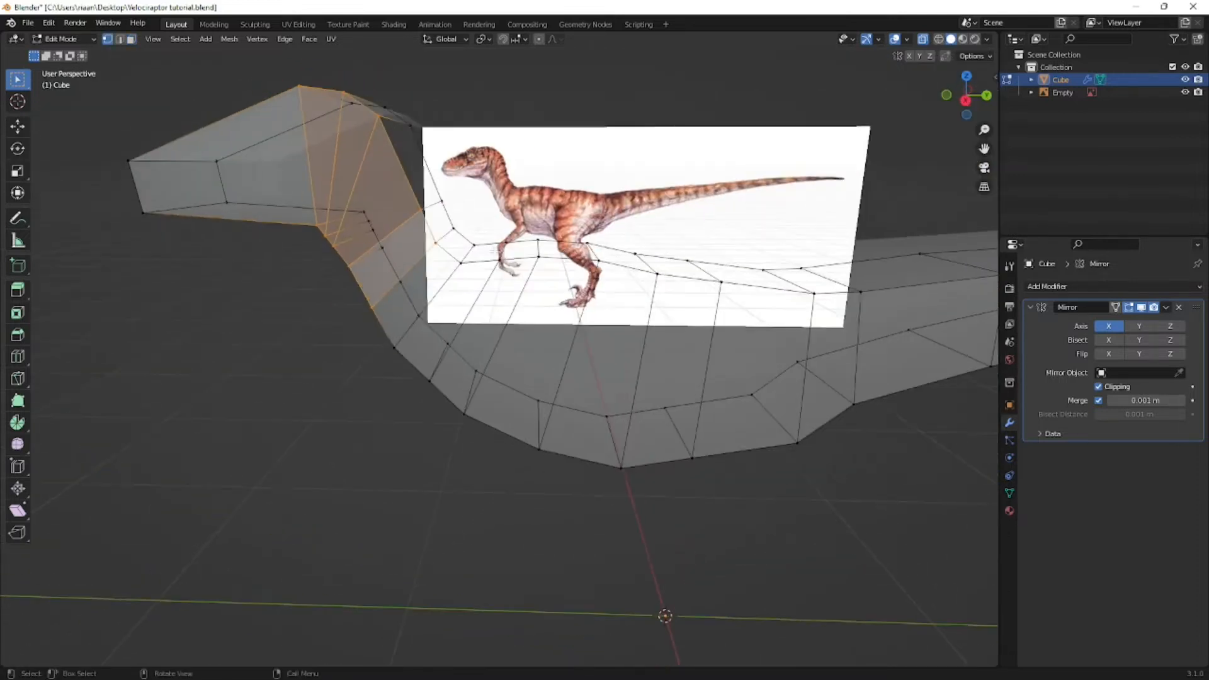
scroll(362, 178, down, 1)
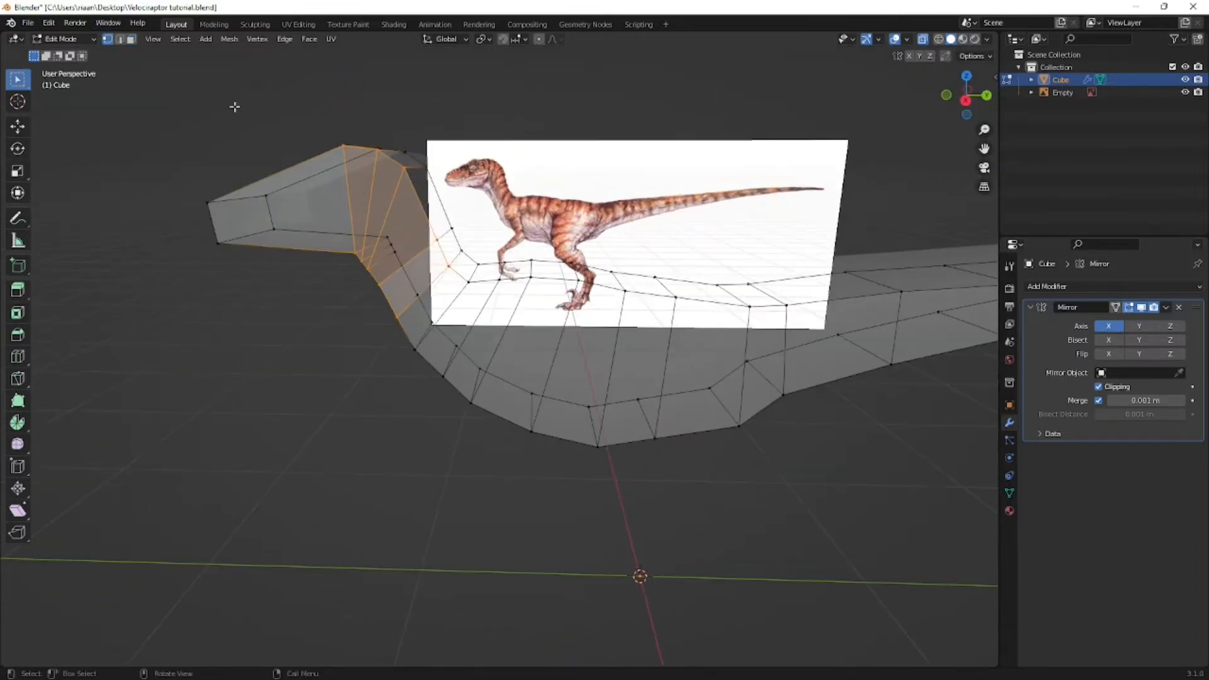
click(118, 40)
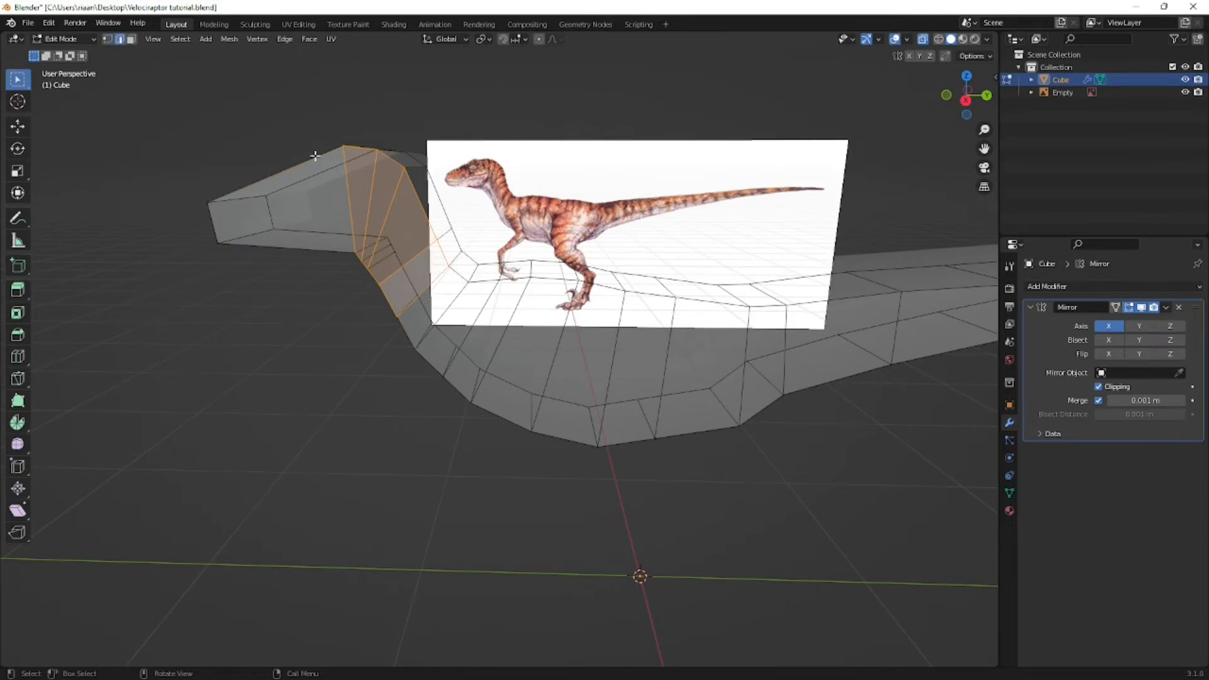
middle_drag(315, 155, 347, 177)
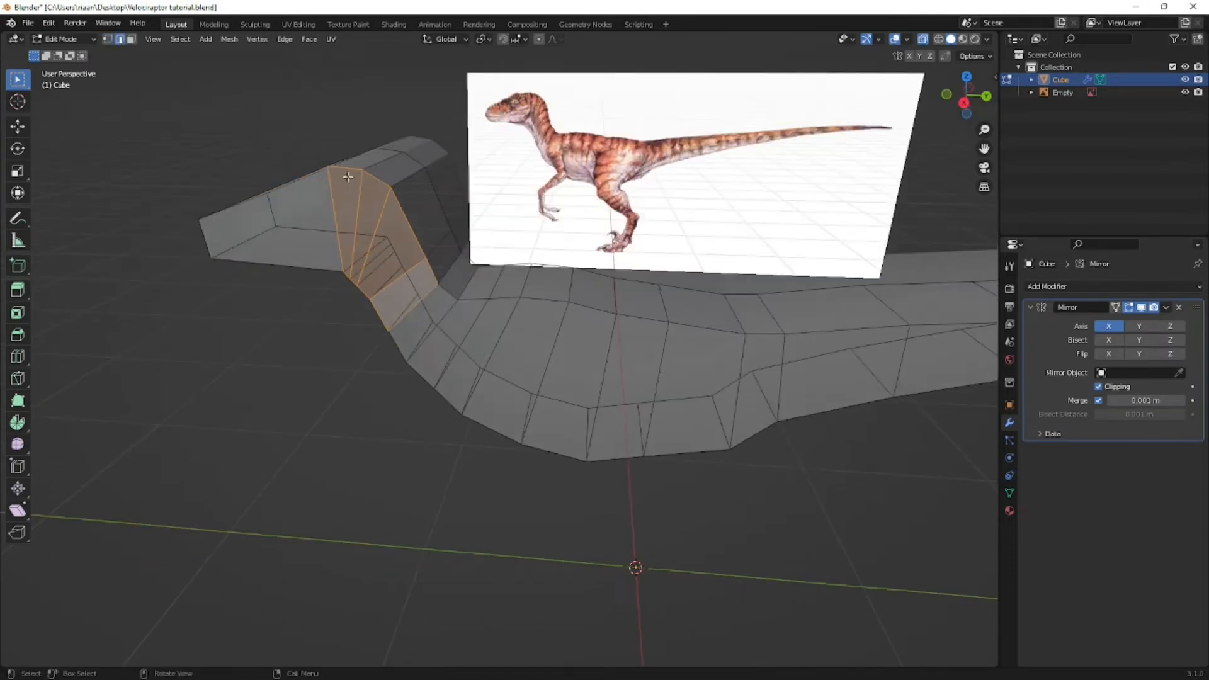
click(131, 39)
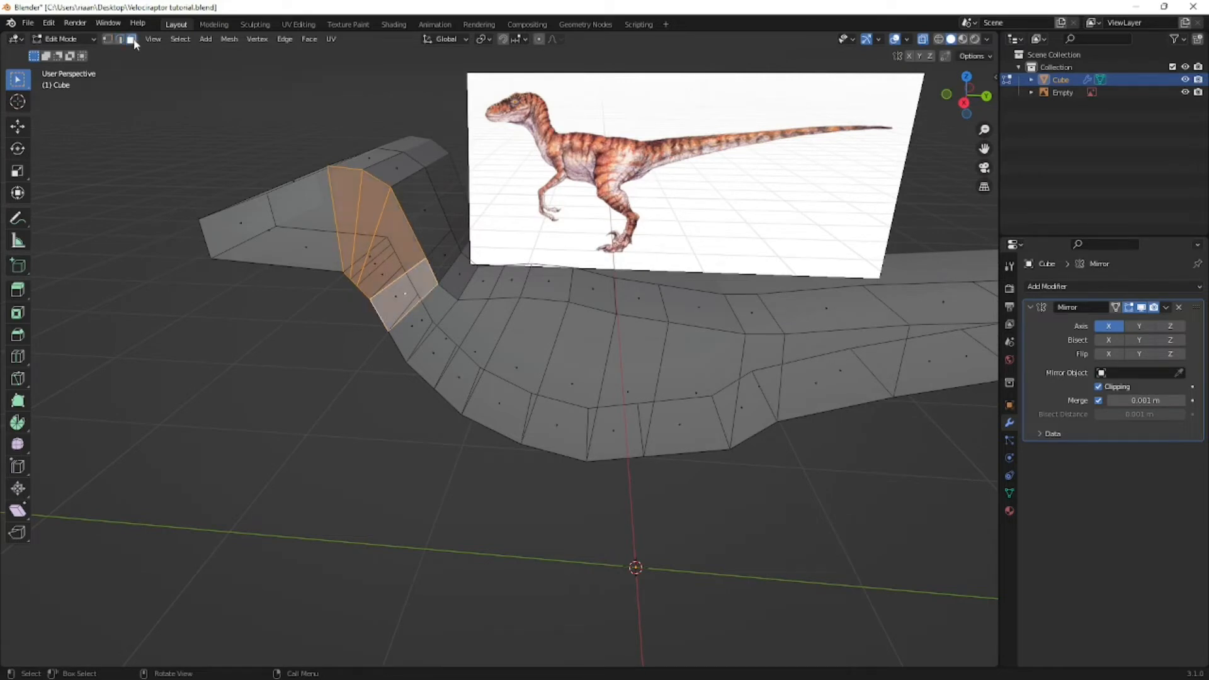
middle_drag(426, 322, 446, 320)
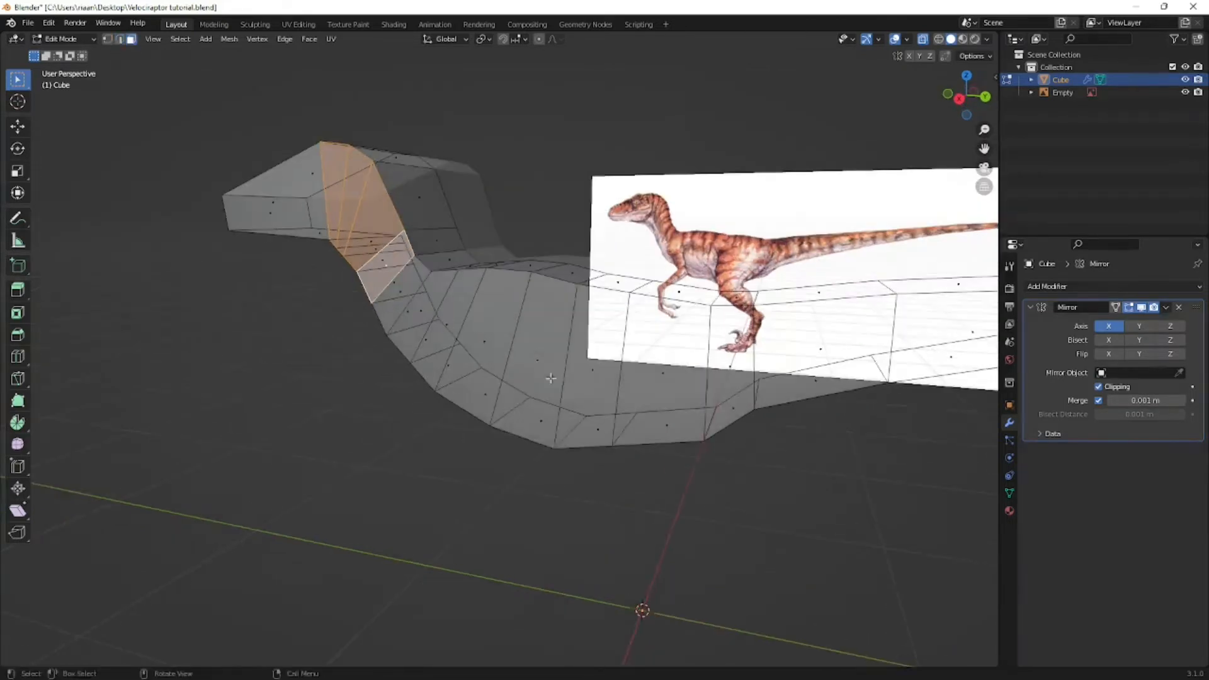
middle_drag(548, 373, 577, 427)
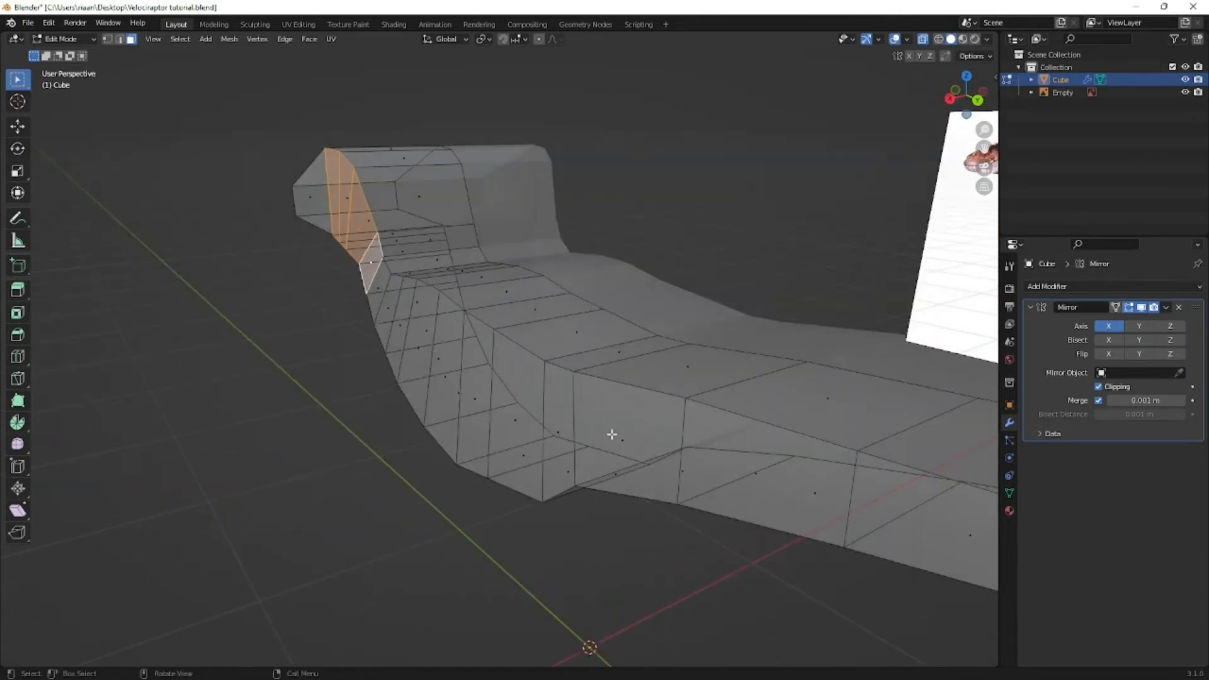
middle_drag(387, 278, 251, 157)
click(108, 40)
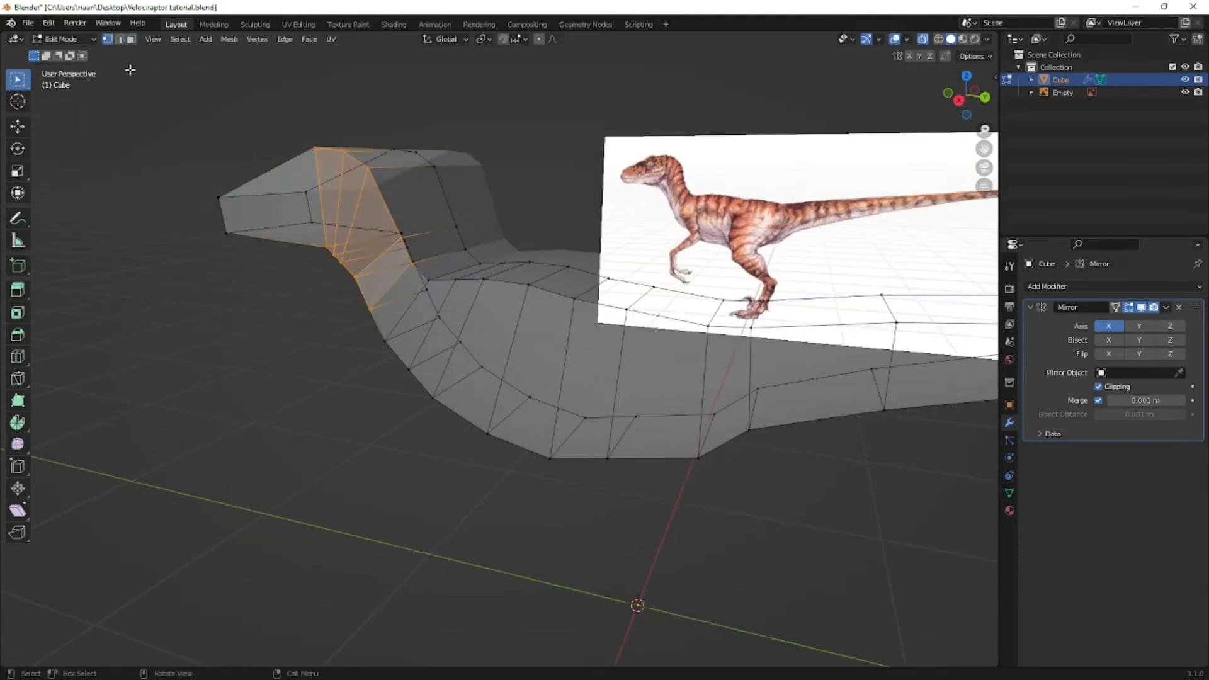
key(3)
middle_drag(267, 197, 316, 205)
key(1)
- Move the selected neck side faces inward along the X axis in top view to narrow the neck
key(KP_7)
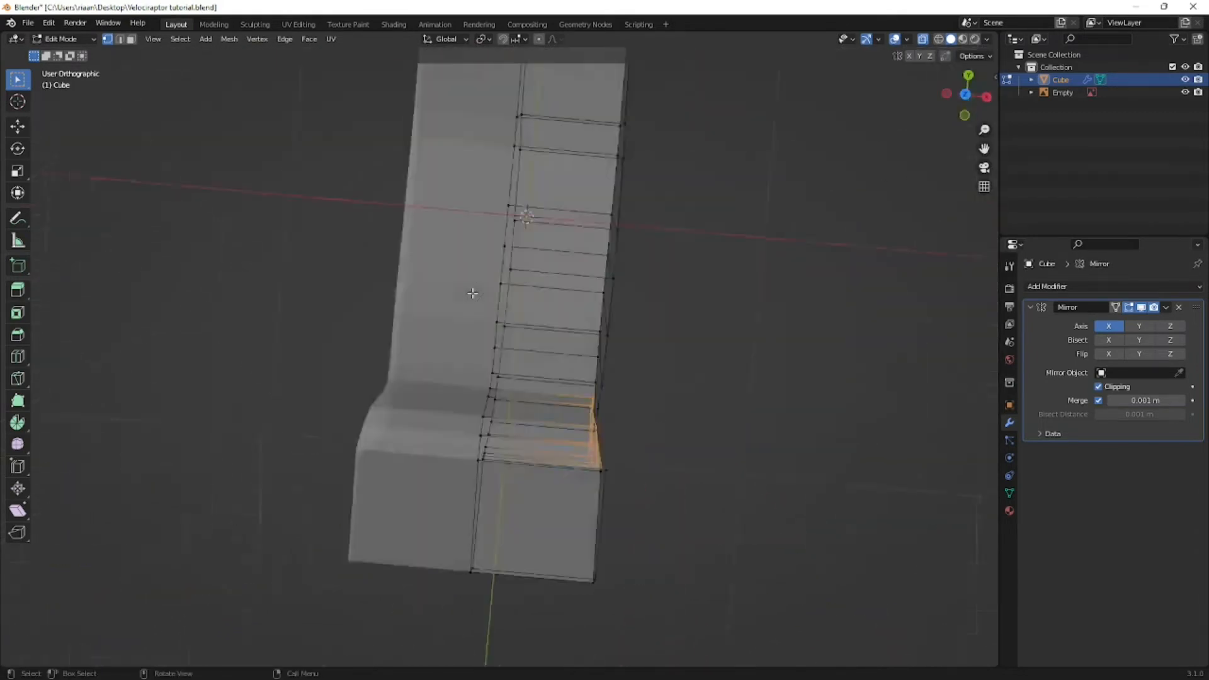
key(g)
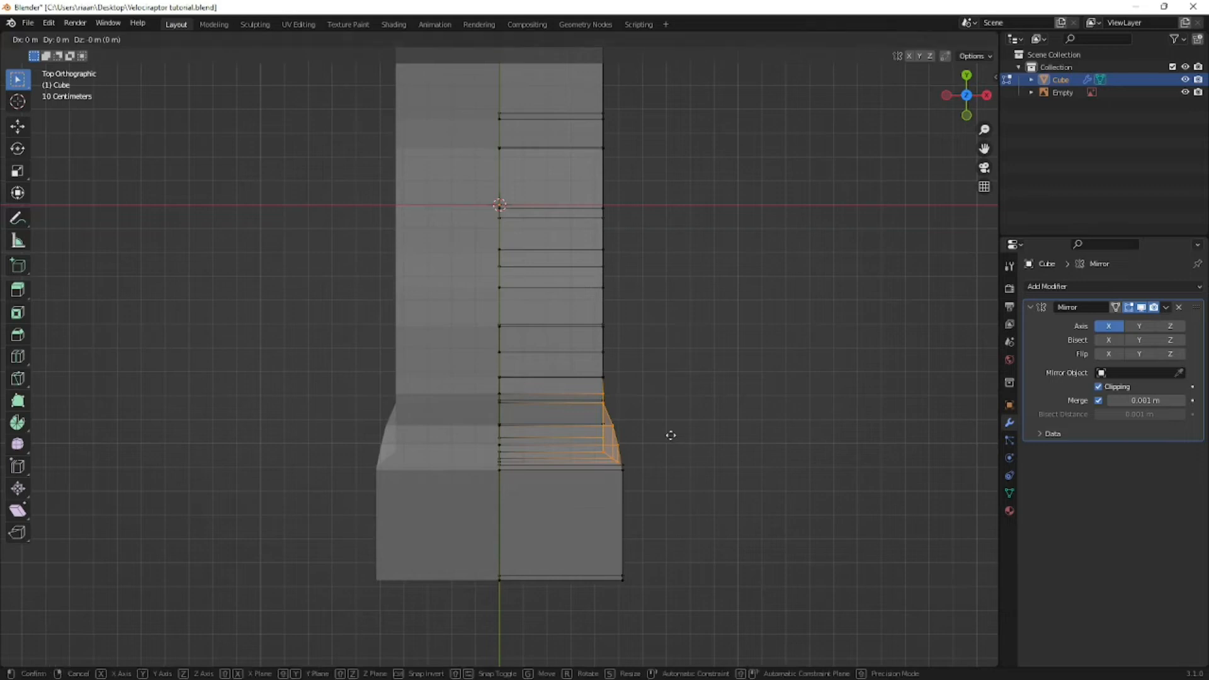
key(x)
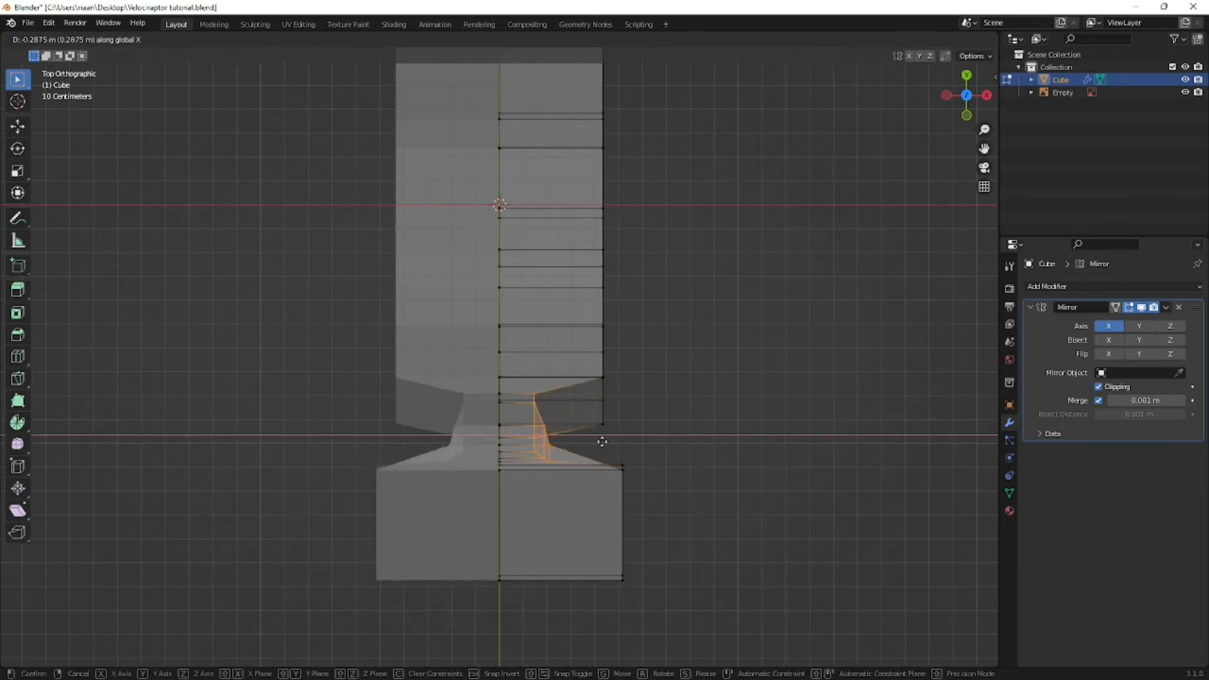
click(616, 460)
- Use the Move tool to shift the selected neck faces farther along X toward the body's centreline
middle_drag(616, 460, 420, 406)
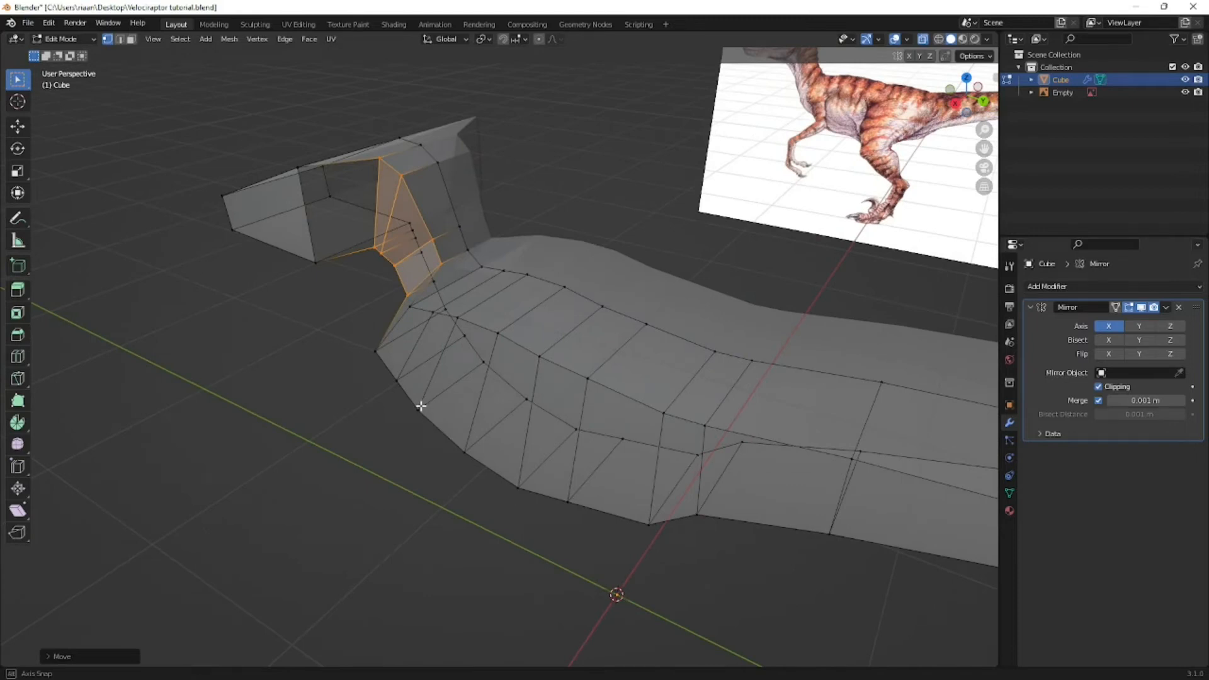
click(25, 126)
drag(366, 257, 252, 314)
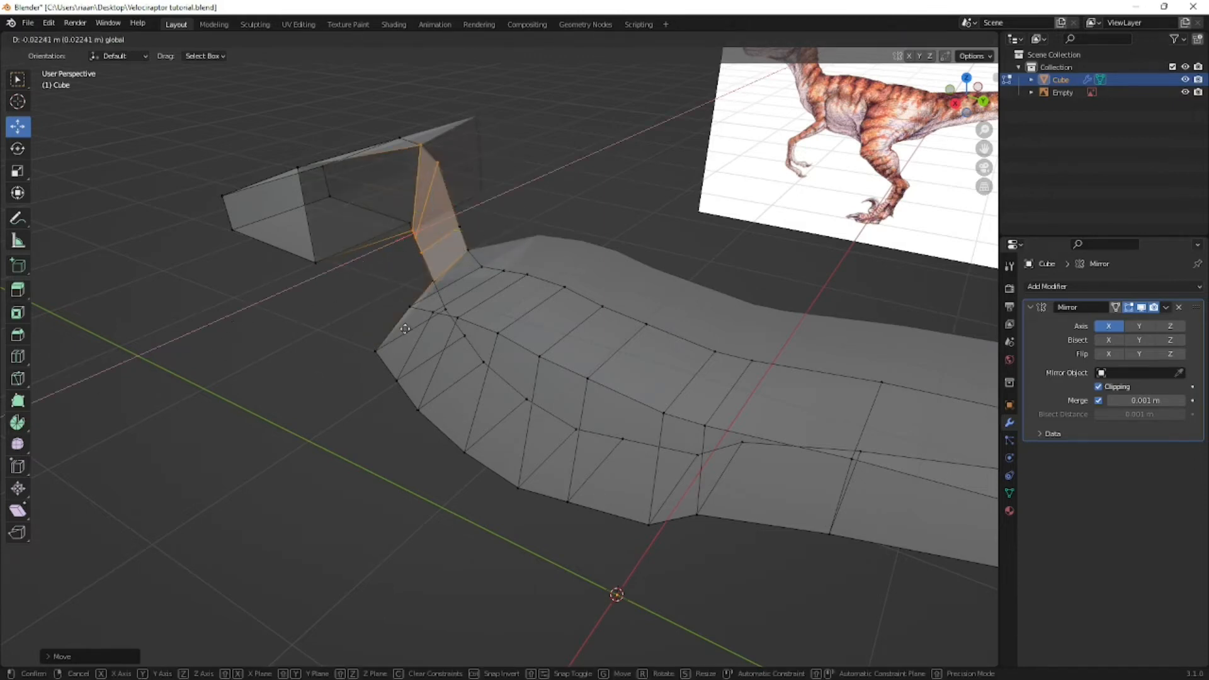
drag(405, 329, 405, 329)
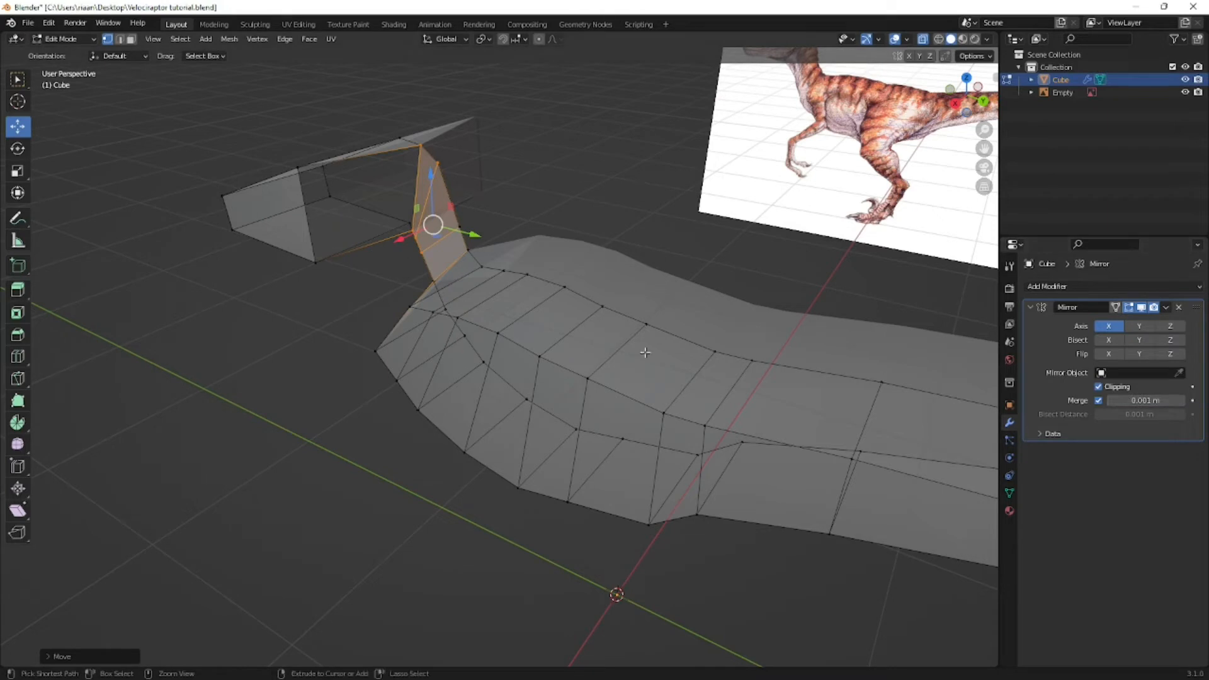
- Undo the last moves of the selected neck side faces and activate the Select Box tool
key(ctrl+z)
key(ctrl+z)
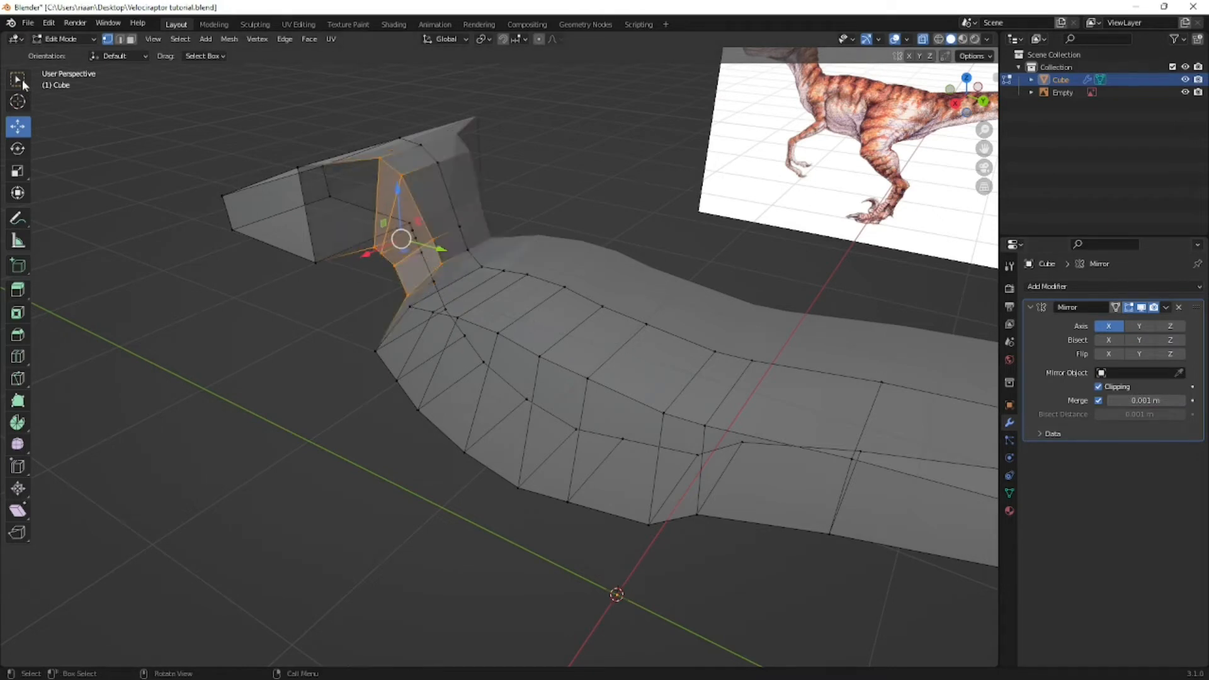
click(18, 79)
middle_drag(518, 395, 664, 351)
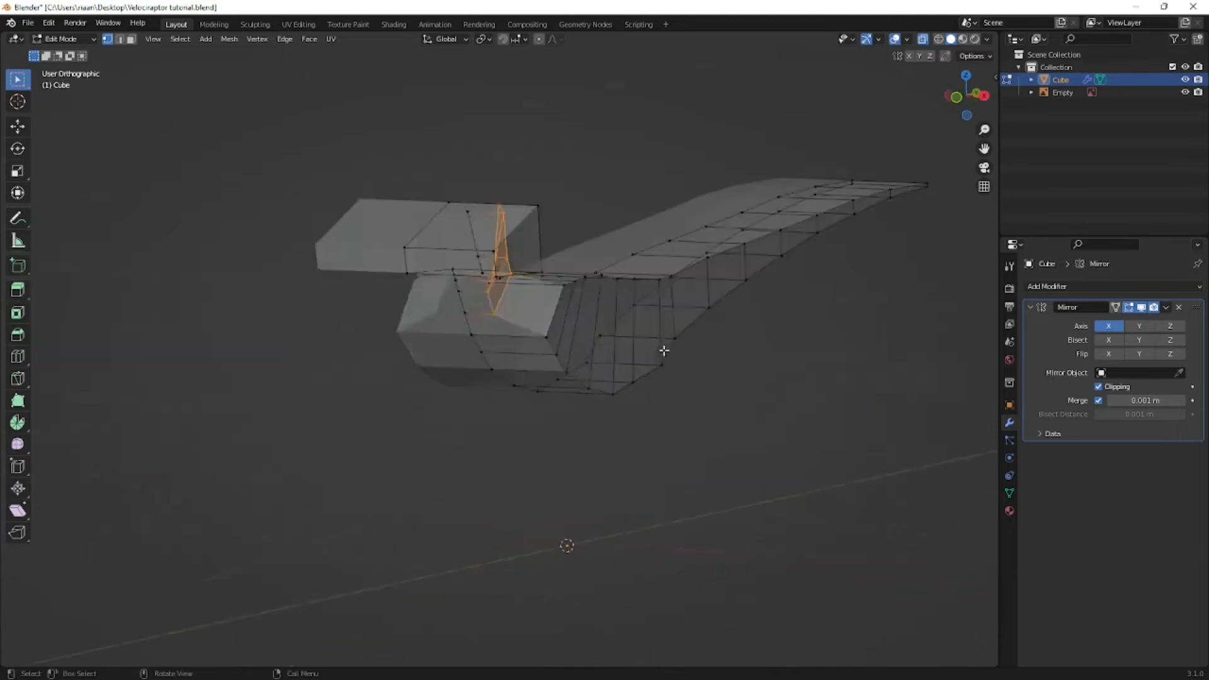
- Select the side vertices of the neck just behind the head, checking them against the top view
key(KP_7)
scroll(589, 408, up, 2)
click(548, 407)
middle_drag(546, 415, 418, 293)
shift+click(389, 275)
key(KP_7)
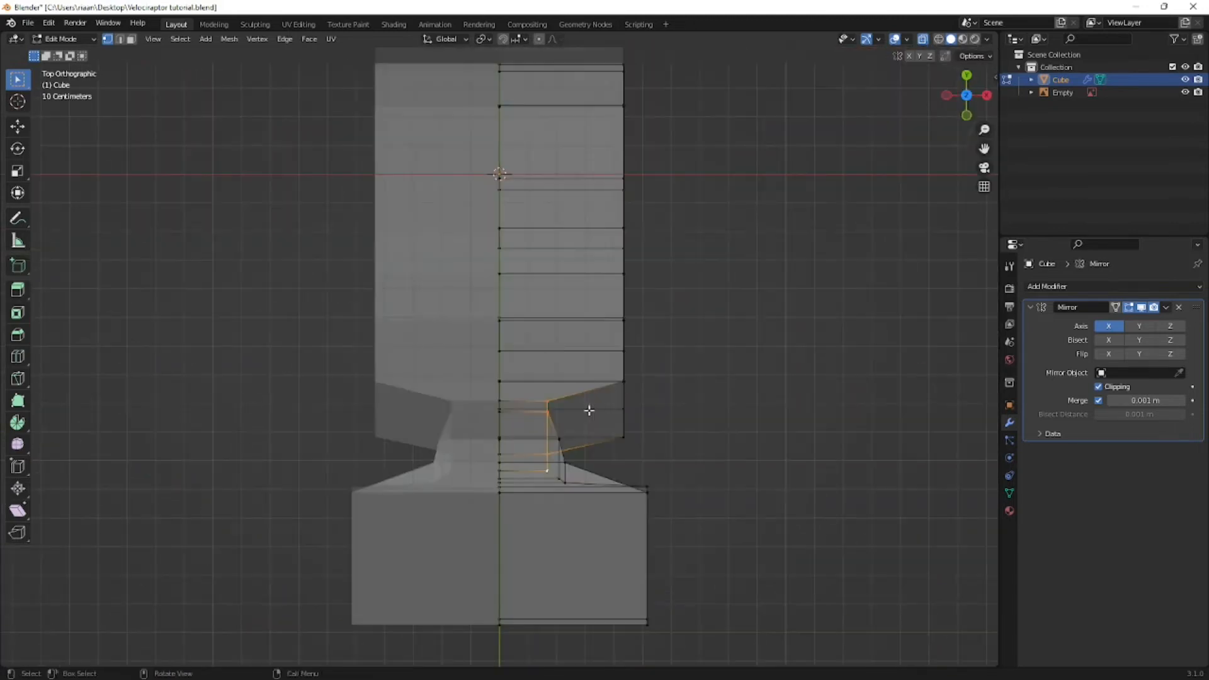
- Move the head's side vertices inward so the snout tapers to a narrow tip, and bring the body's side in to match
click(647, 489)
key(g)
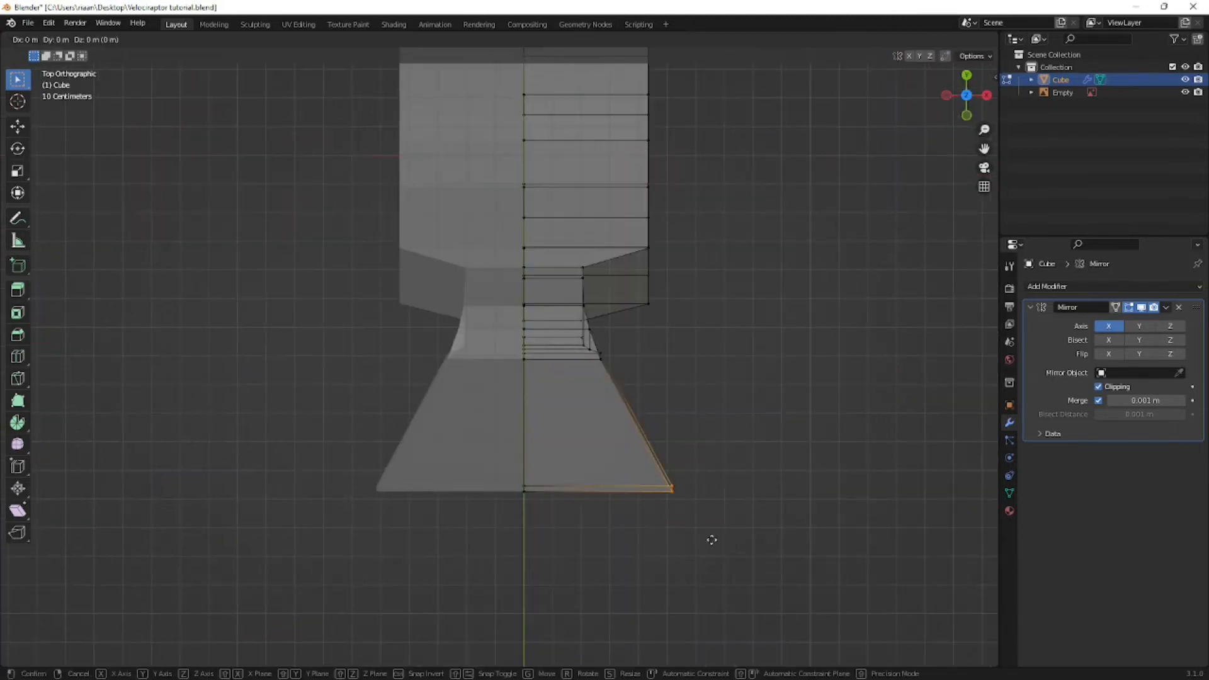
click(573, 539)
middle_drag(573, 535, 478, 291)
key(KP_7)
scroll(548, 168, down, 6)
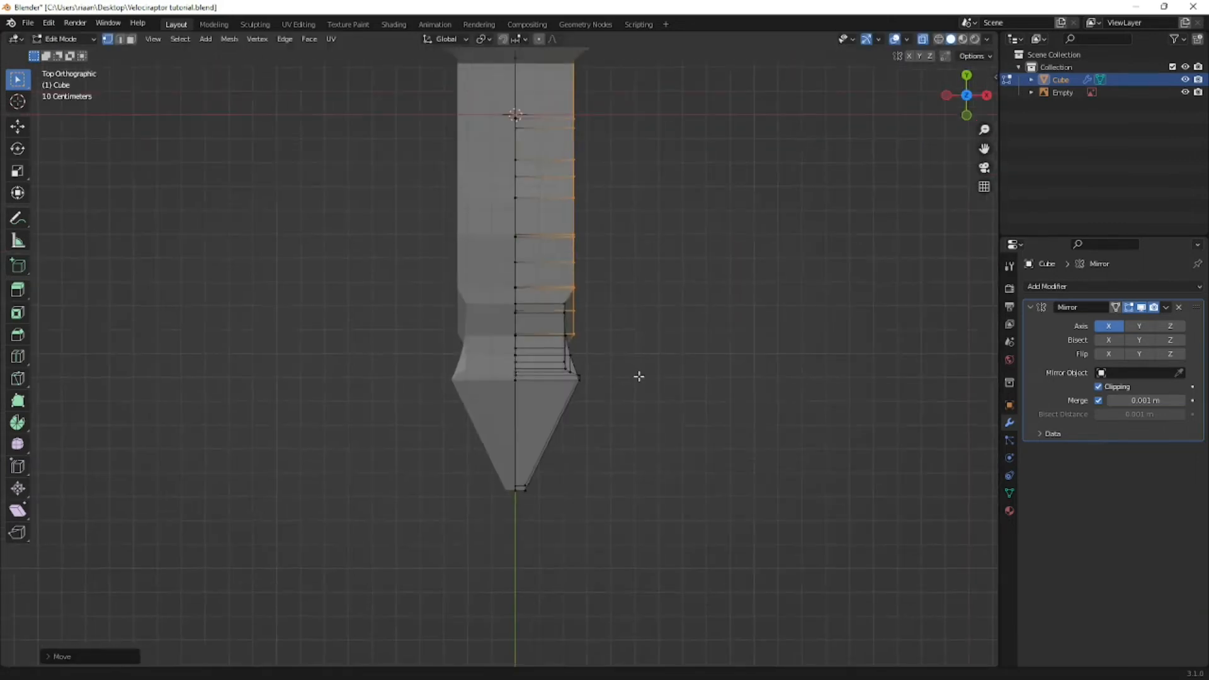
- Move the side vertices of the head and neck further inward along X in top view
middle_drag(630, 378, 599, 364)
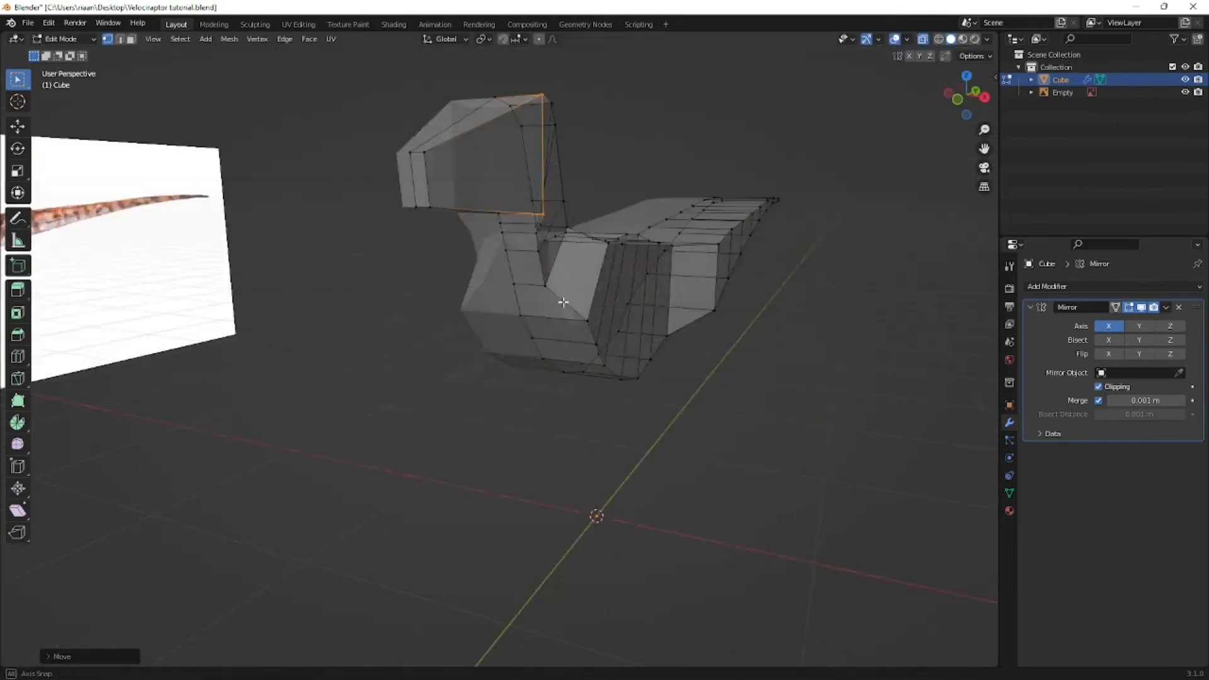
middle_drag(599, 364, 579, 226)
key(g)
key(x)
click(579, 225)
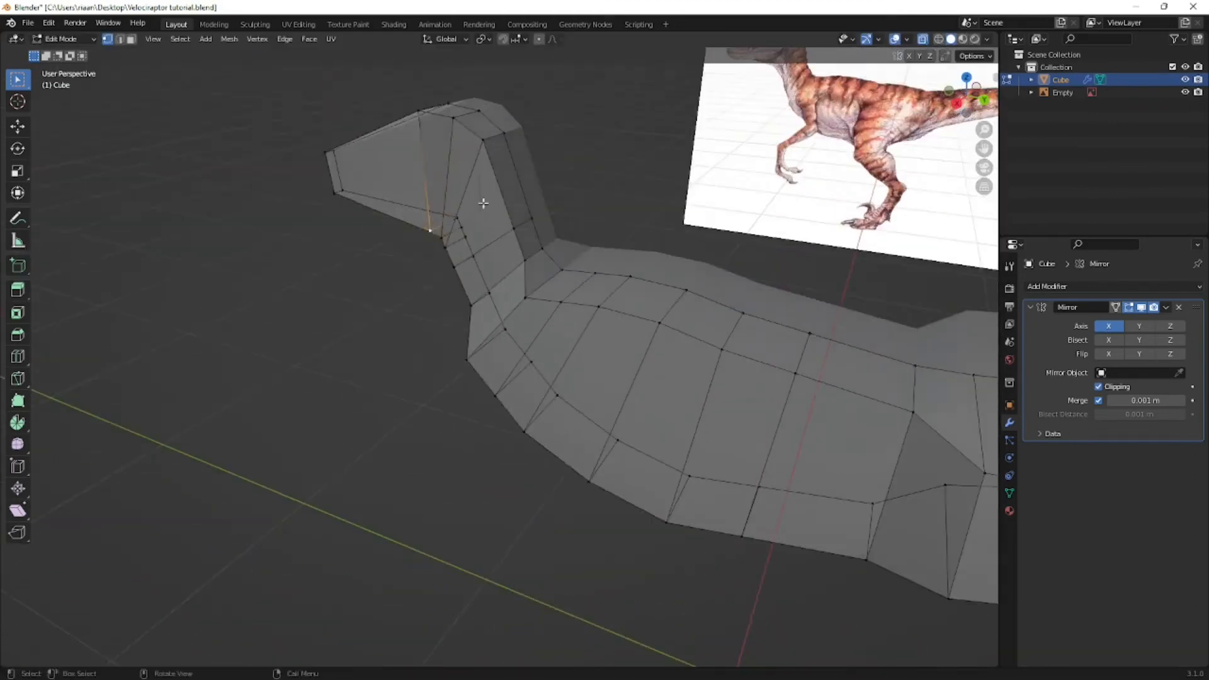
- Select the torso's side vertices and move them slightly inward along X to slim the body
middle_drag(486, 203, 568, 260)
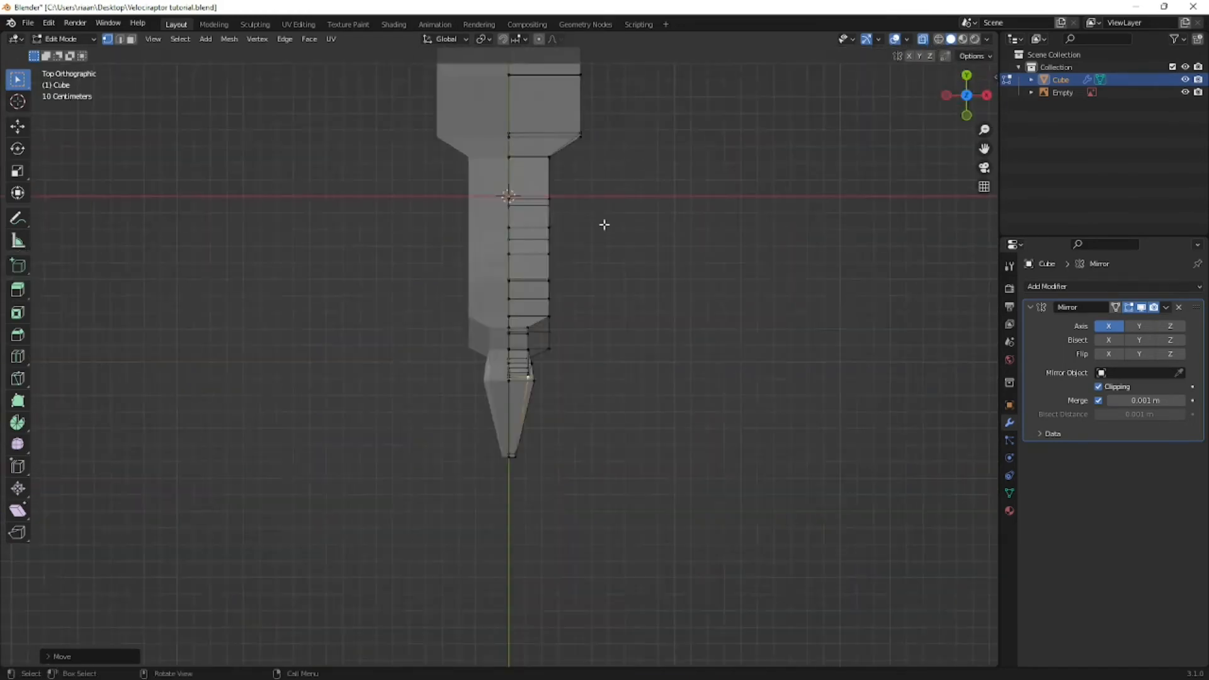
key(g)
key(x)
click(602, 347)
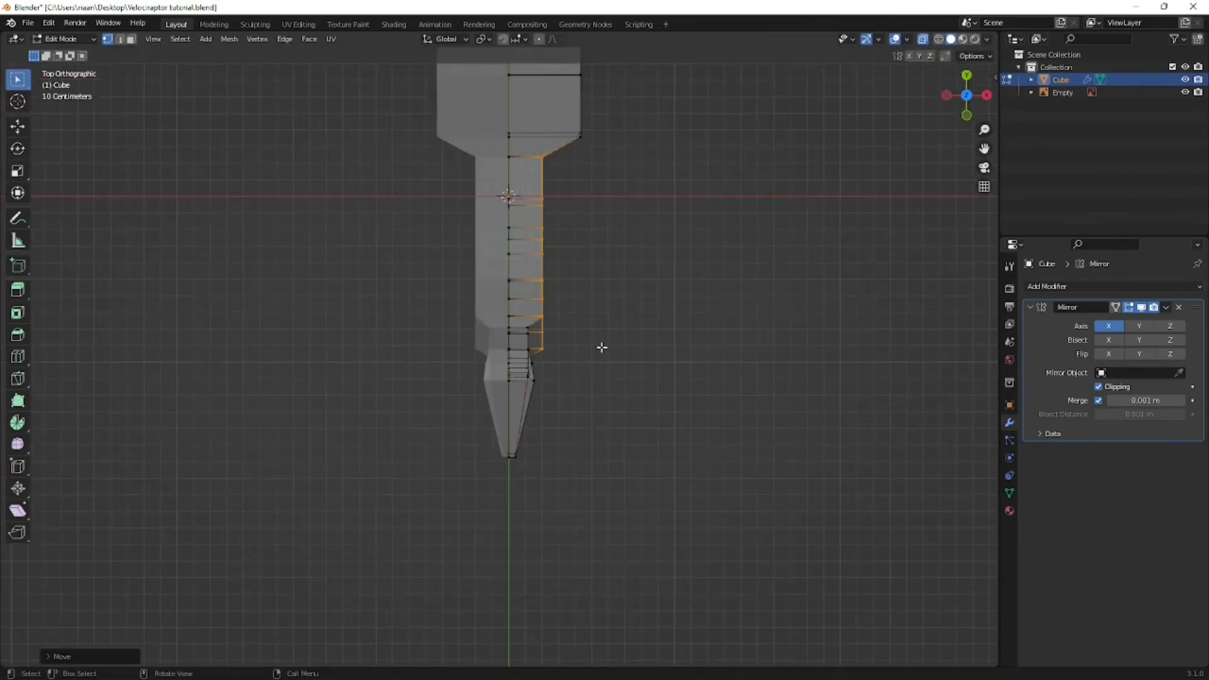
- Select side edges in the middle of the torso and move them slightly outward along X to round the ribcage
middle_drag(605, 342, 567, 328)
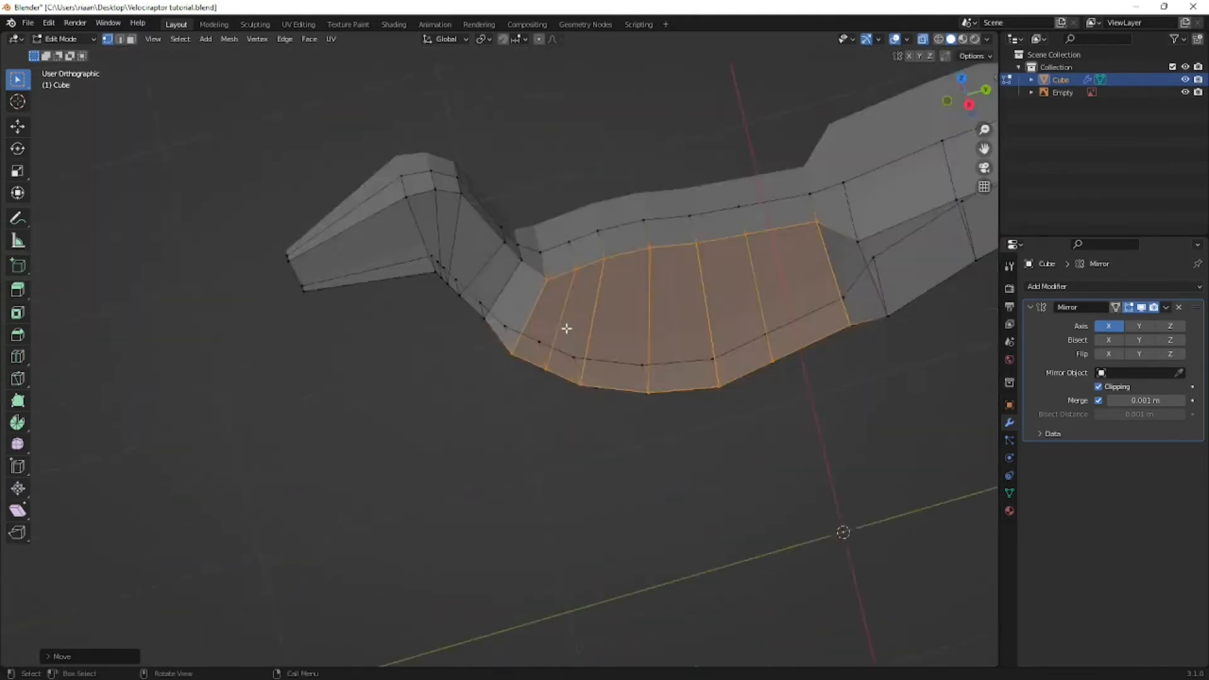
key(KP_7)
shift+middle_drag(614, 240, 493, 363)
click(516, 430)
middle_drag(515, 429, 637, 309)
shift+middle_drag(637, 309, 618, 392)
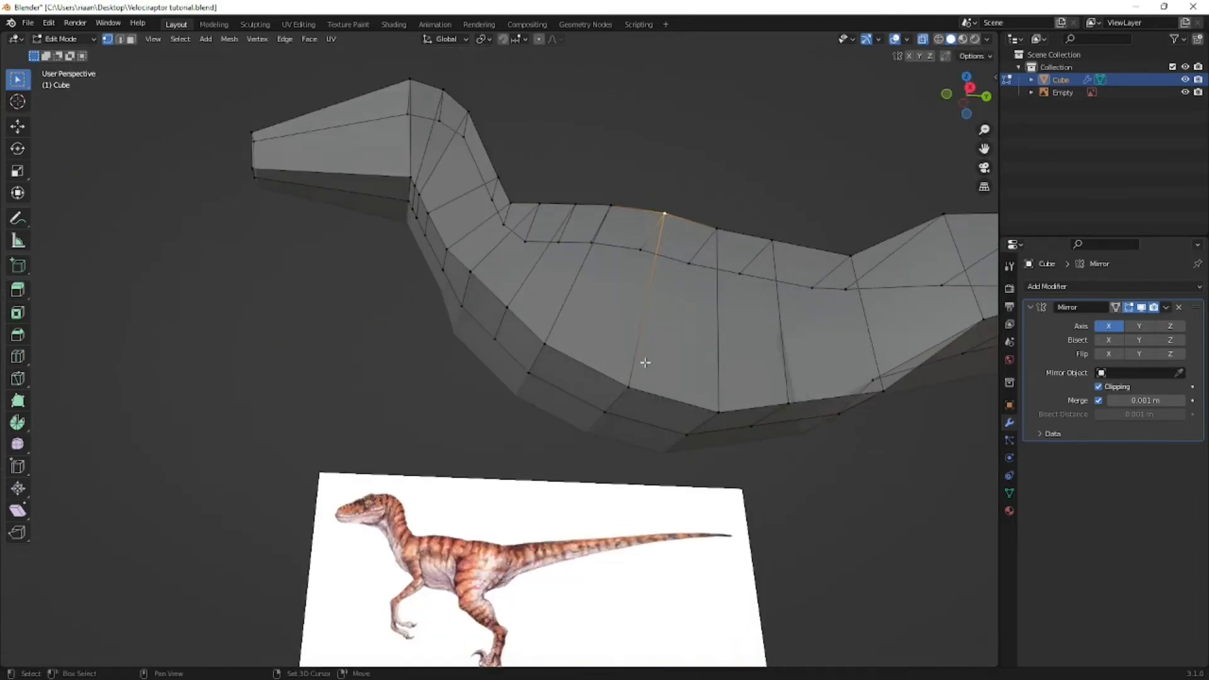
key(KP_7)
key(g)
key(x)
click(640, 311)
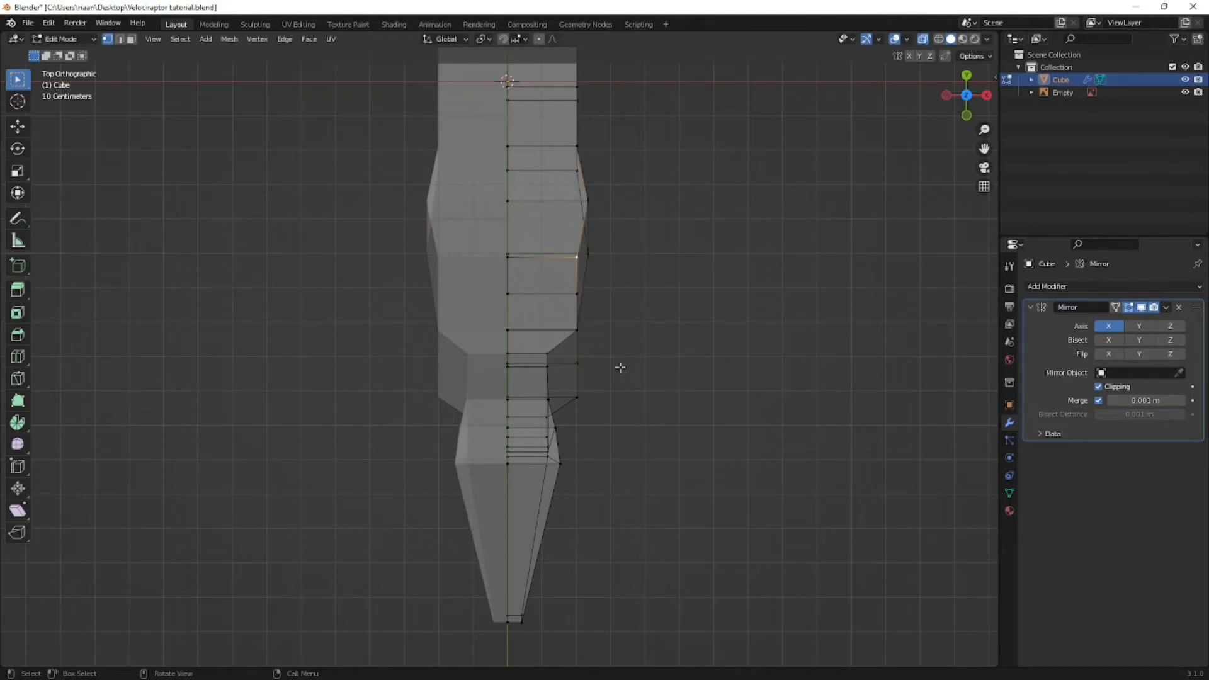
- Move the next side edge toward the chest outward along X by about 0.02 m
middle_drag(621, 365, 575, 352)
key(KP_7)
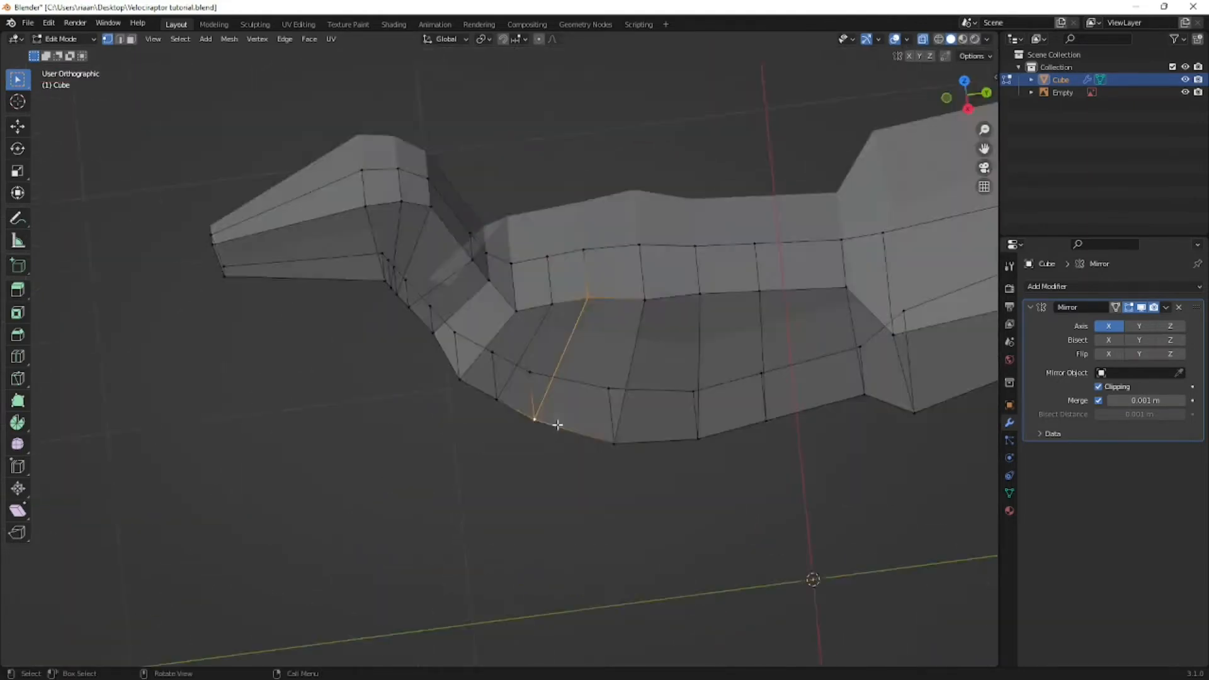
scroll(637, 405, up, 1)
key(g)
key(x)
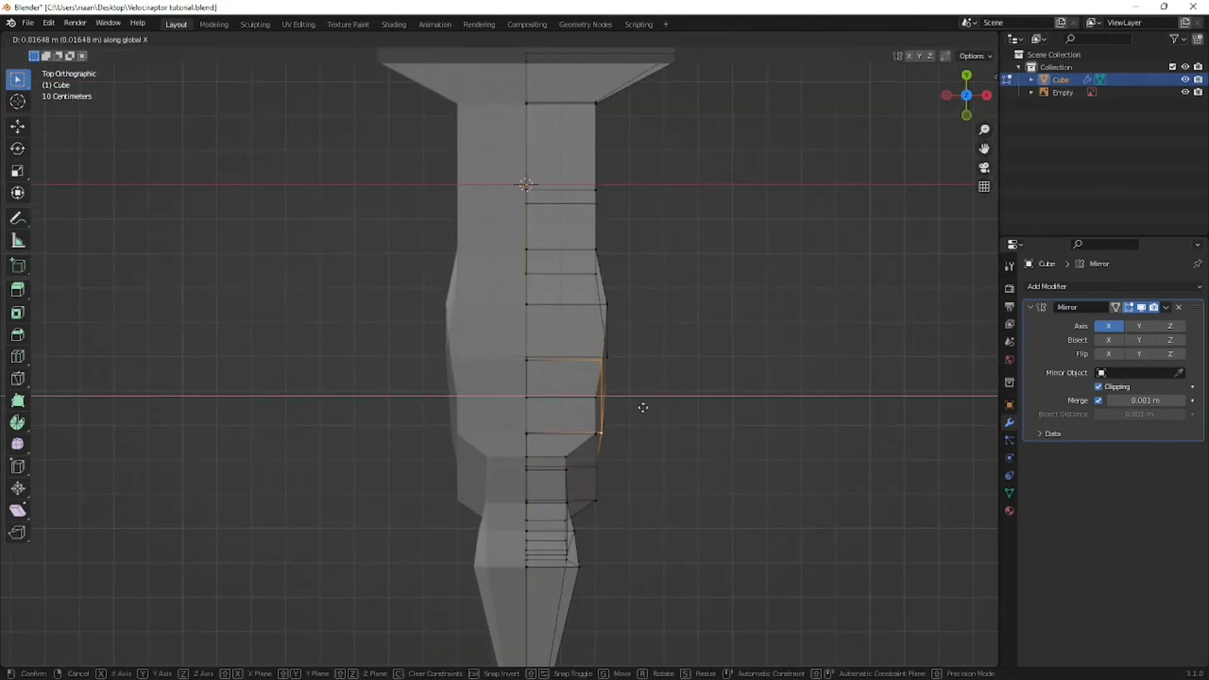
click(646, 408)
- Select the side edge near the front of the chest and adjust its width along X
middle_drag(640, 470, 505, 372)
middle_drag(465, 308, 494, 378)
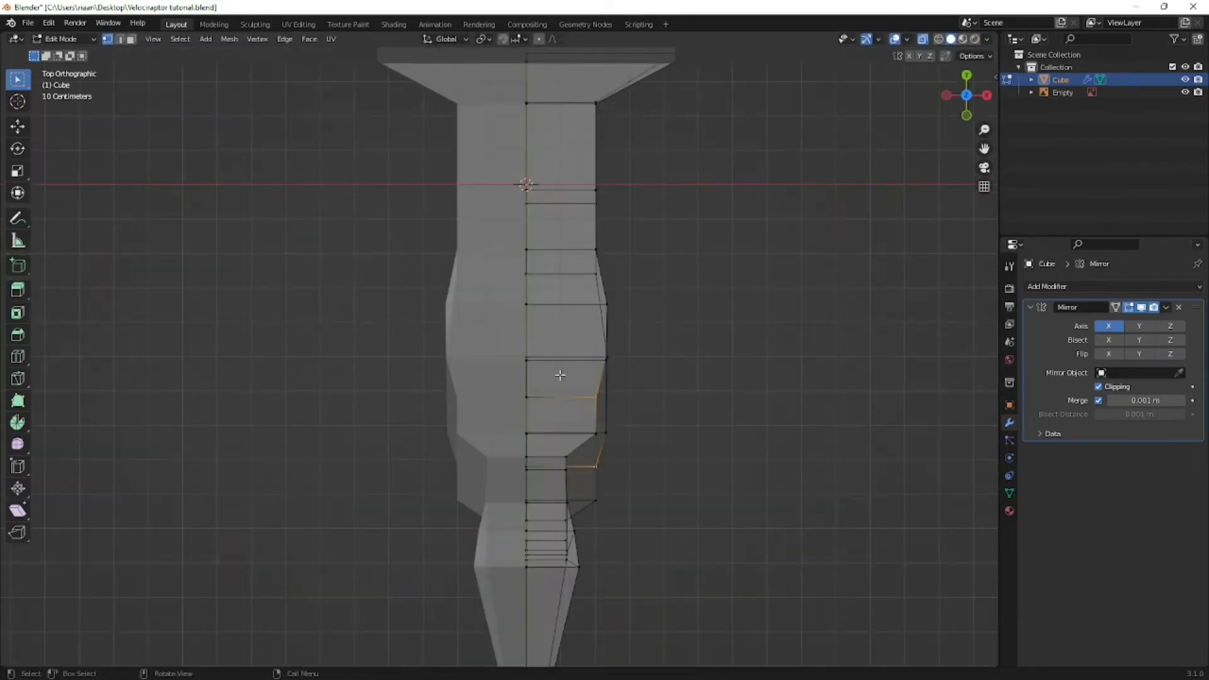
key(g)
key(x)
shift+middle_drag(615, 340, 477, 426)
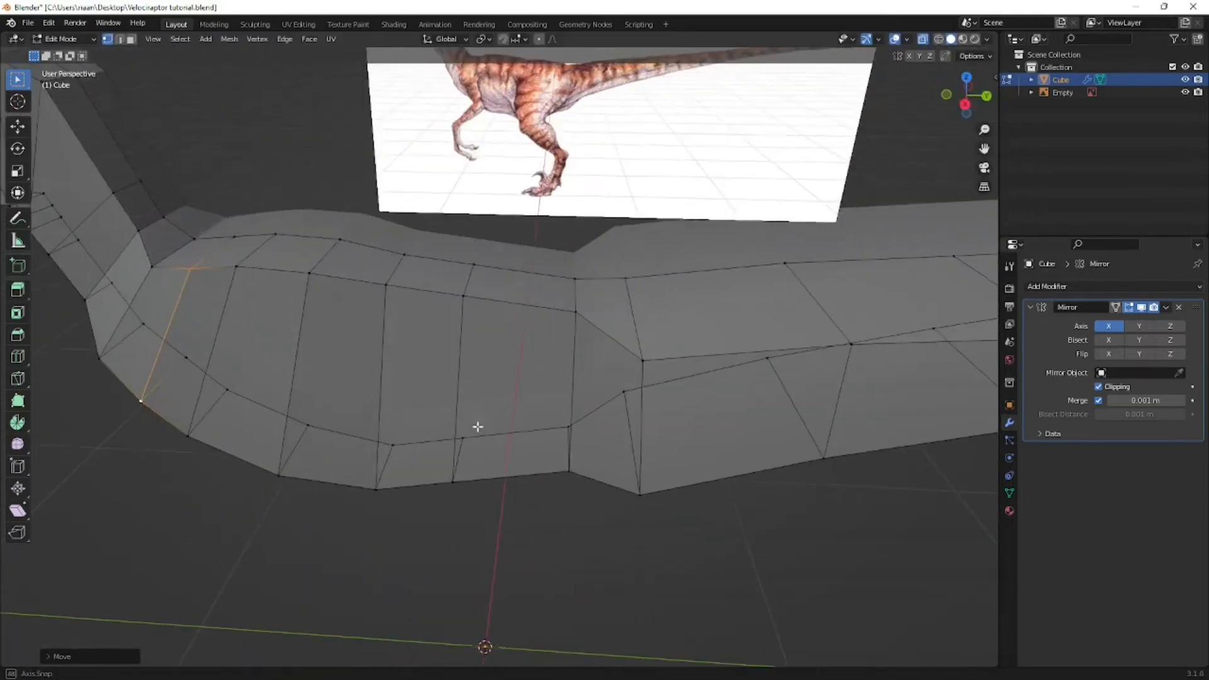
- Select all of the tail's side vertices in top view and move them inward along X by about 0.29 m
key(KP_5)
key(KP_7)
scroll(585, 376, down, 3)
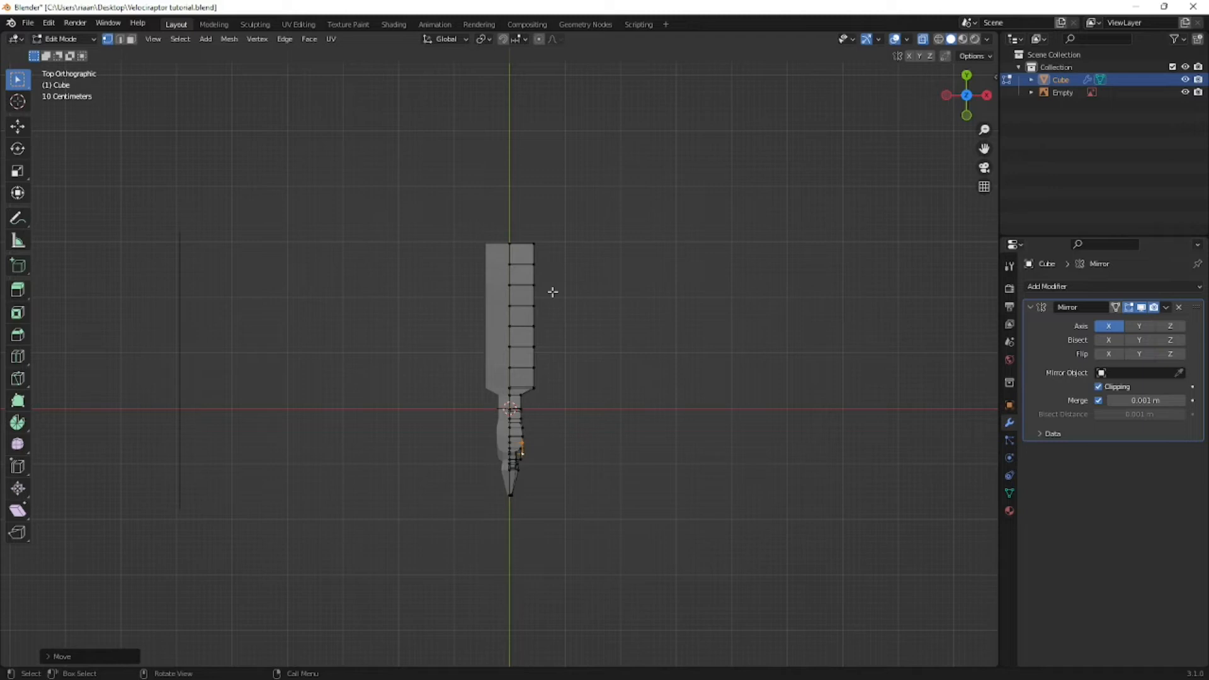
drag(523, 231, 612, 403)
scroll(620, 362, up, 2)
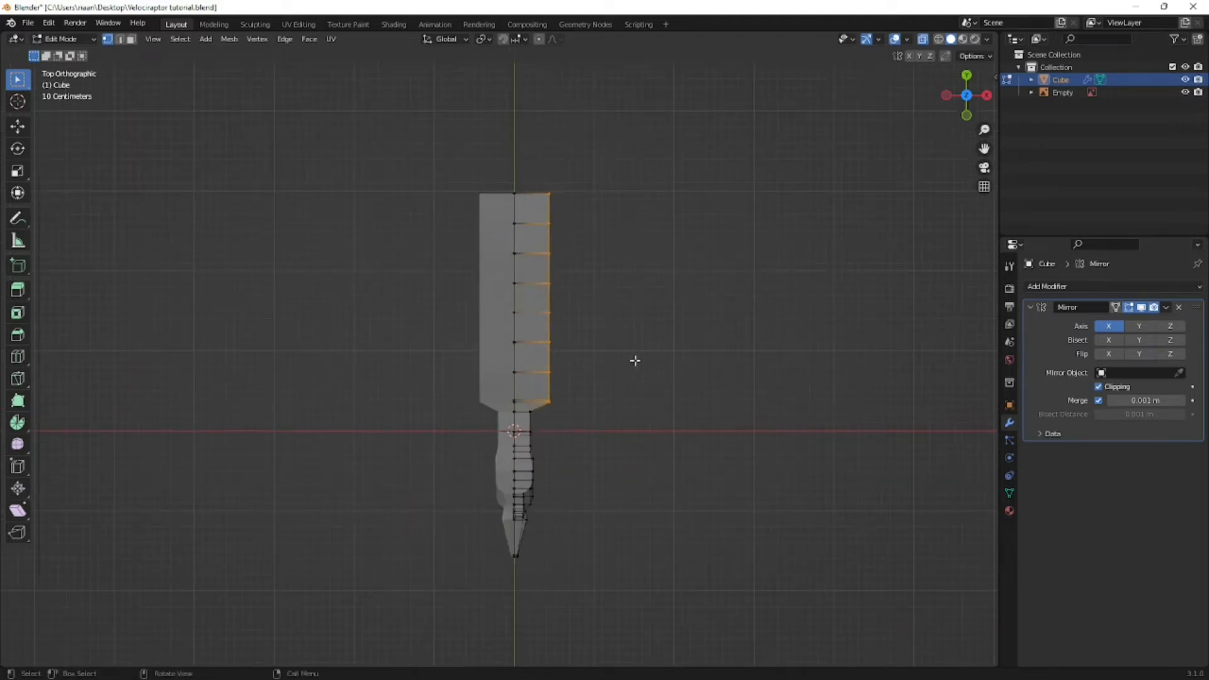
key(g)
key(x)
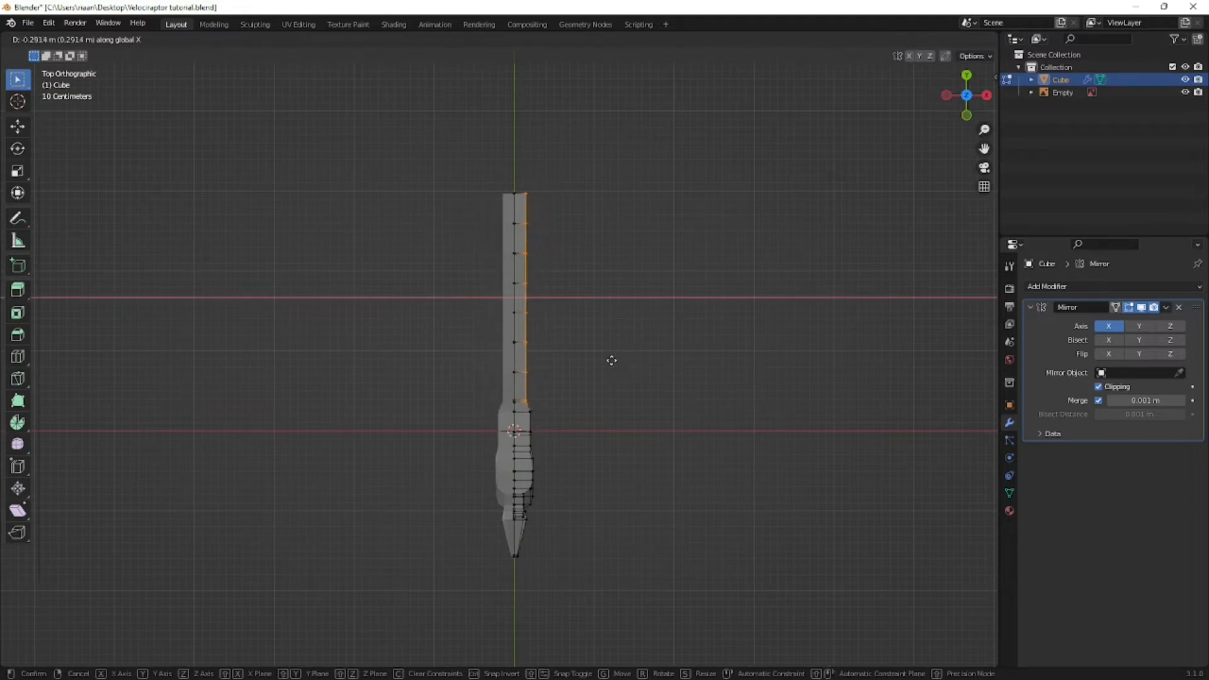
click(614, 361)
- Rotate the tail's side vertices to taper the tail toward its tip, and shift them inward along X by about 0.05 m
key(r)
click(698, 377)
key(g)
key(x)
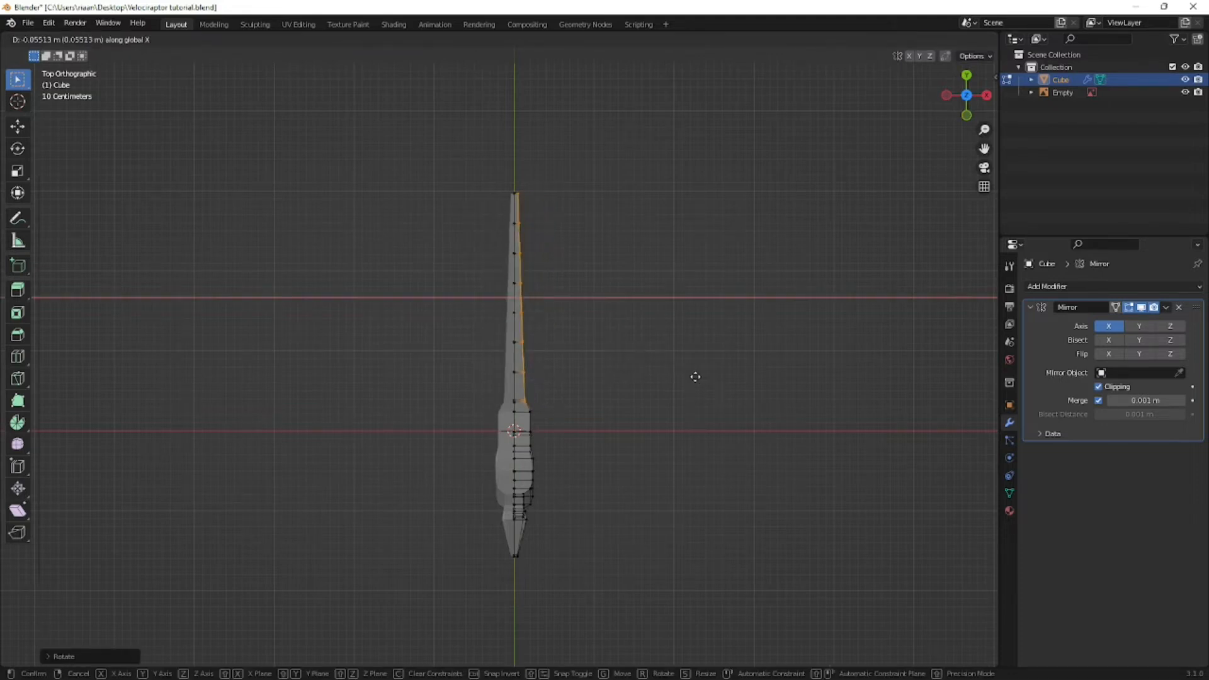
click(695, 377)
scroll(718, 379, up, 7)
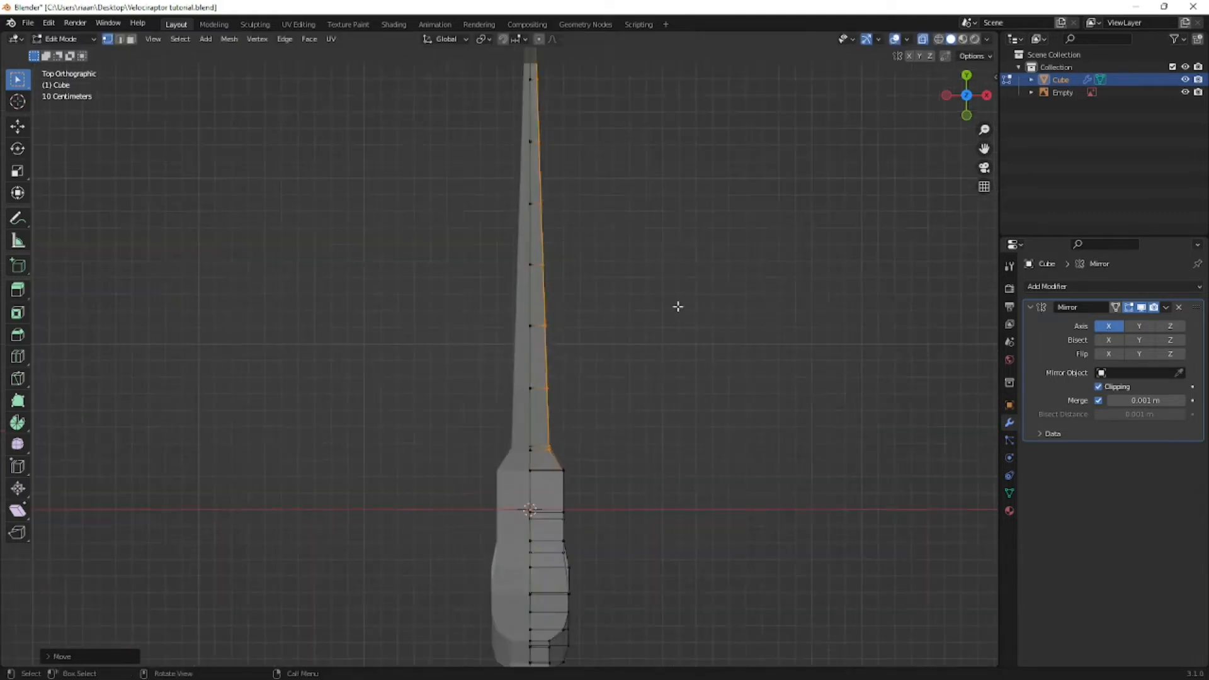
- Box-select the side vertices at the tail's end and move them toward the centreline to sharpen the tip
shift+middle_drag(587, 465, 571, 601)
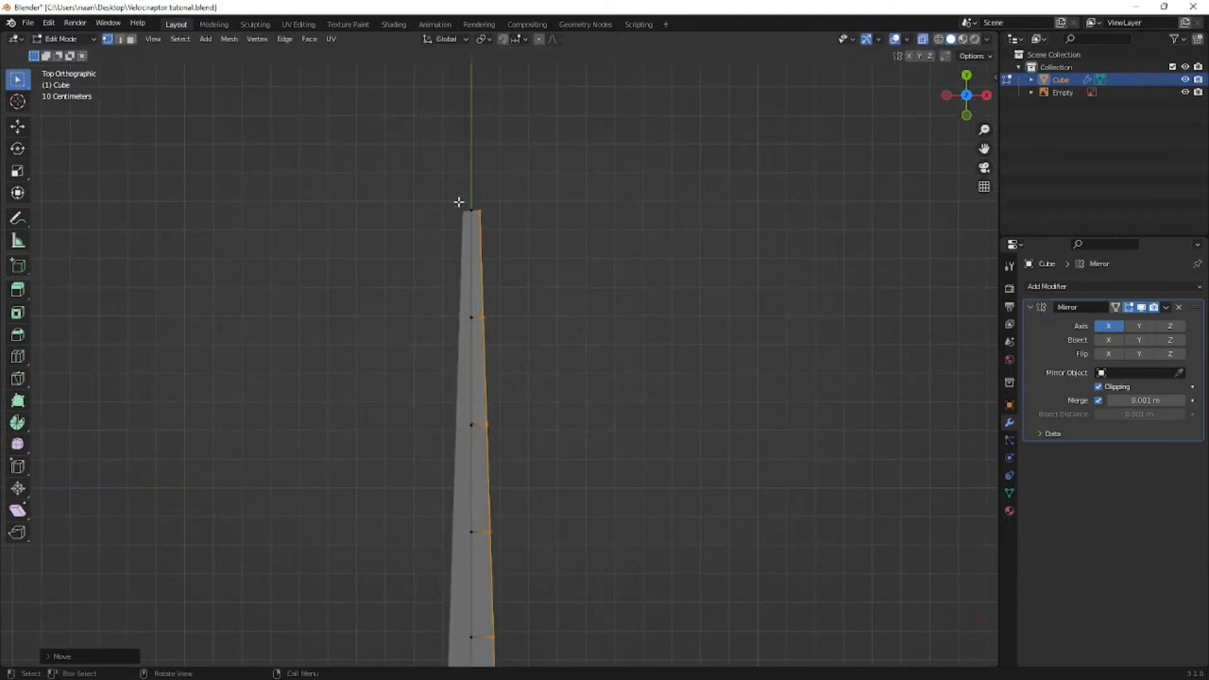
key(b)
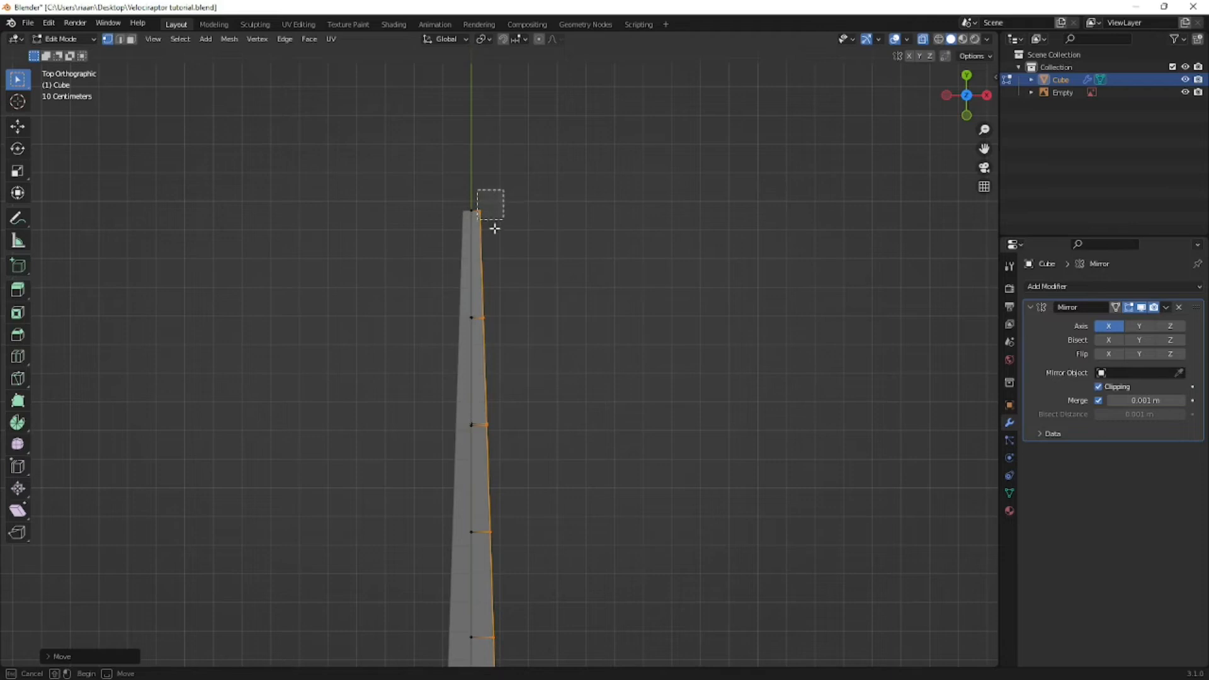
drag(495, 229, 497, 230)
key(g)
click(517, 250)
- Inspect the slimmed raptor body in perspective and save the file
shift+middle_drag(600, 578, 587, 437)
scroll(560, 513, down, 9)
middle_drag(554, 528, 407, 448)
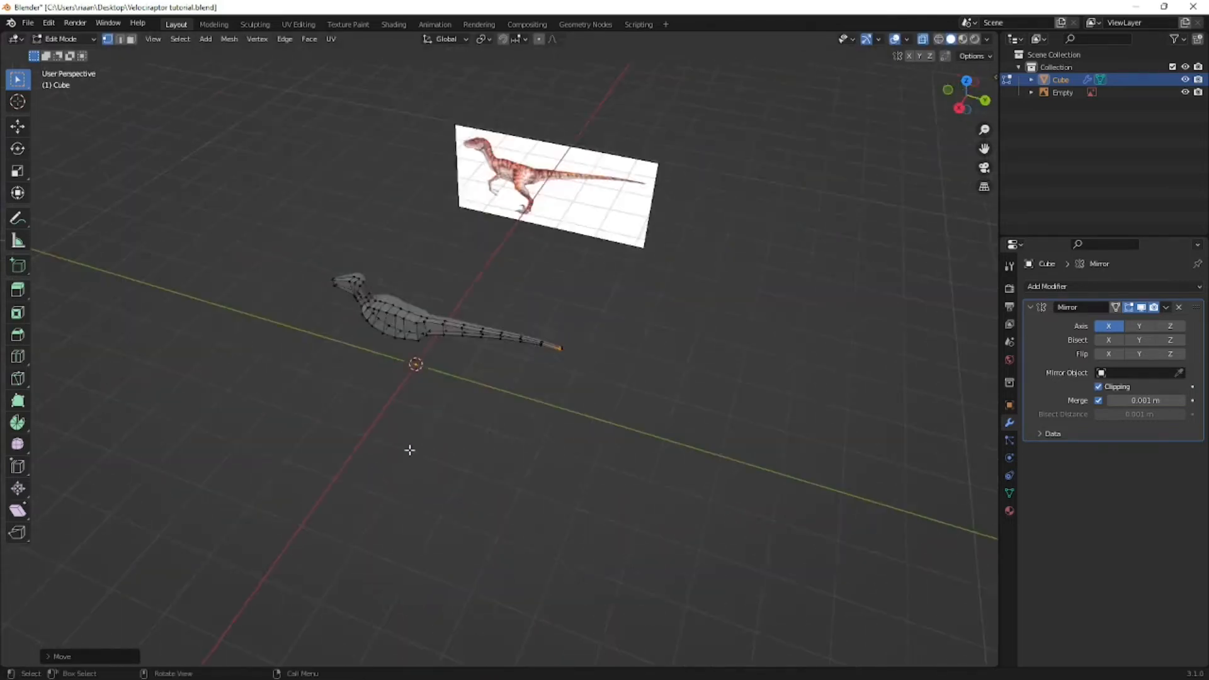
scroll(403, 410, up, 5)
middle_drag(418, 356, 550, 336)
key(ctrl+s)
- Compare the body mesh with the raptor reference in right side view and from perspective angles
key(KP_3)
scroll(540, 374, up, 5)
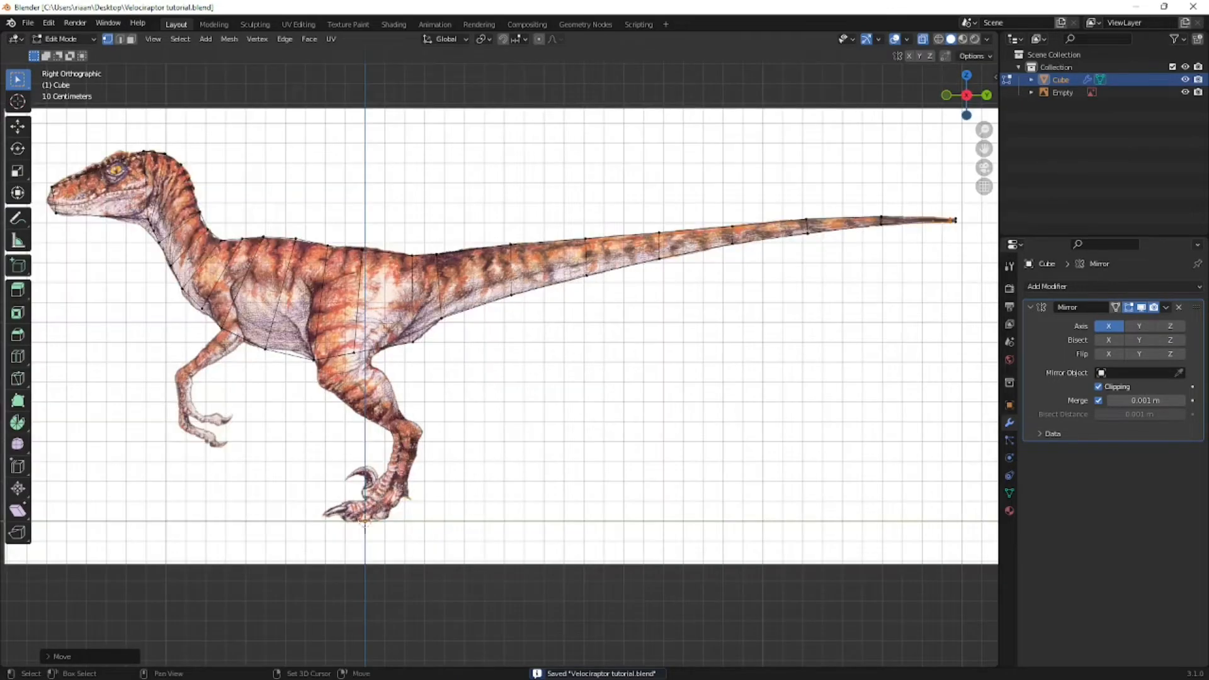
scroll(480, 350, up, 3)
shift+middle_drag(586, 390, 389, 342)
scroll(479, 353, down, 1)
middle_drag(547, 430, 586, 482)
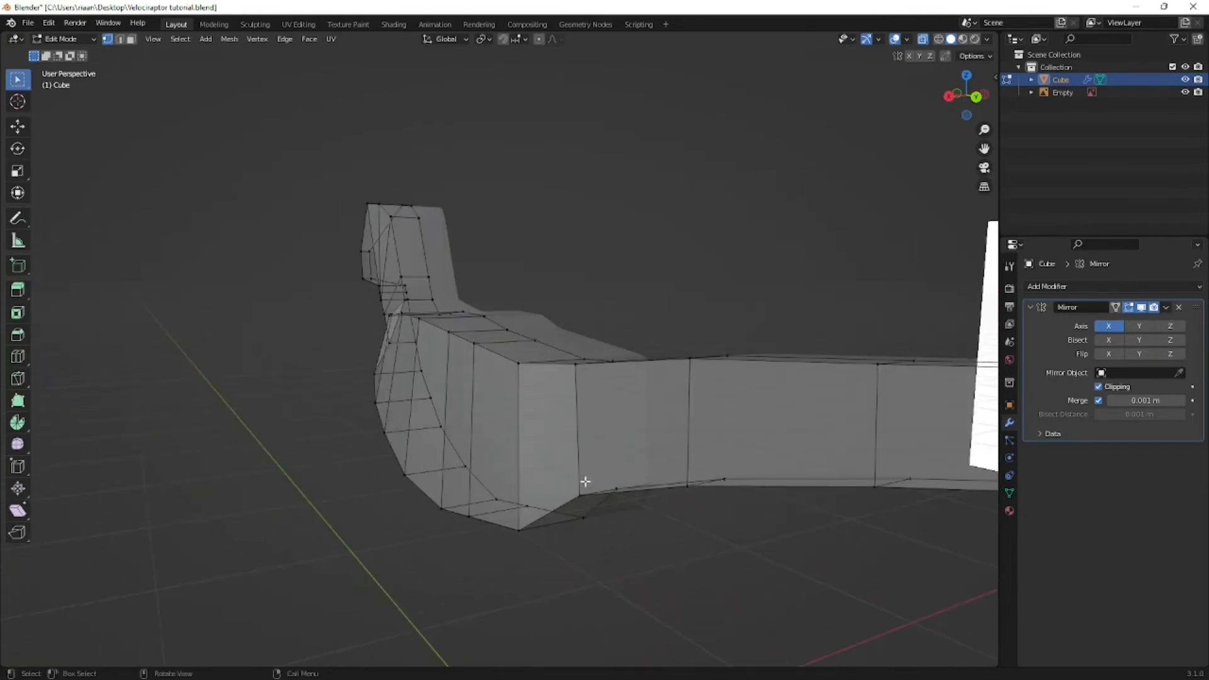
key(KP_3)
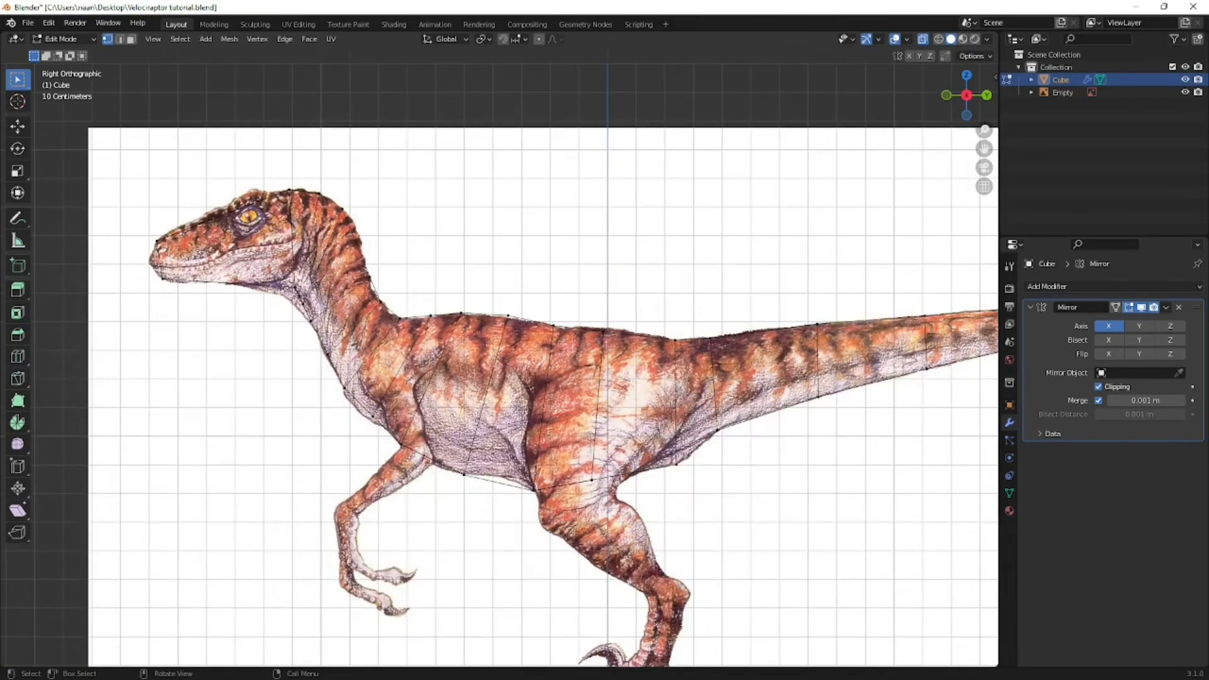
scroll(455, 265, down, 4)
middle_drag(376, 248, 435, 276)
scroll(502, 340, up, 5)
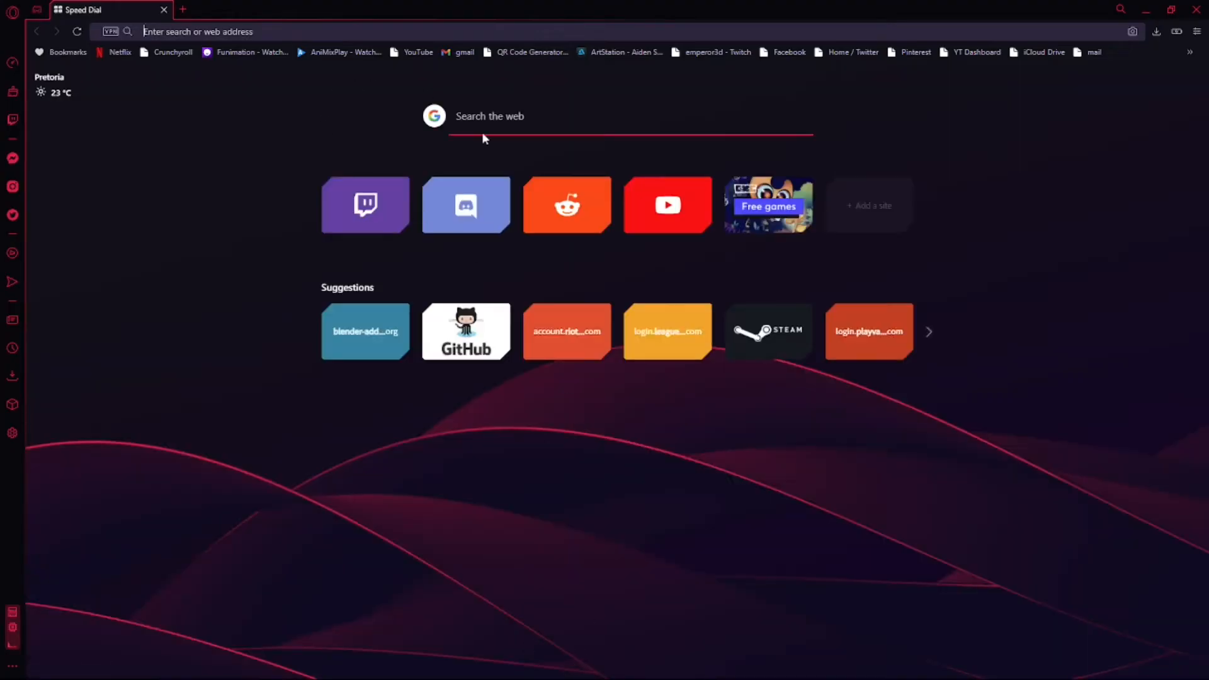
- Close the separate Opera window that shows the Screencast Keys GitHub page
key(alt+Tab)
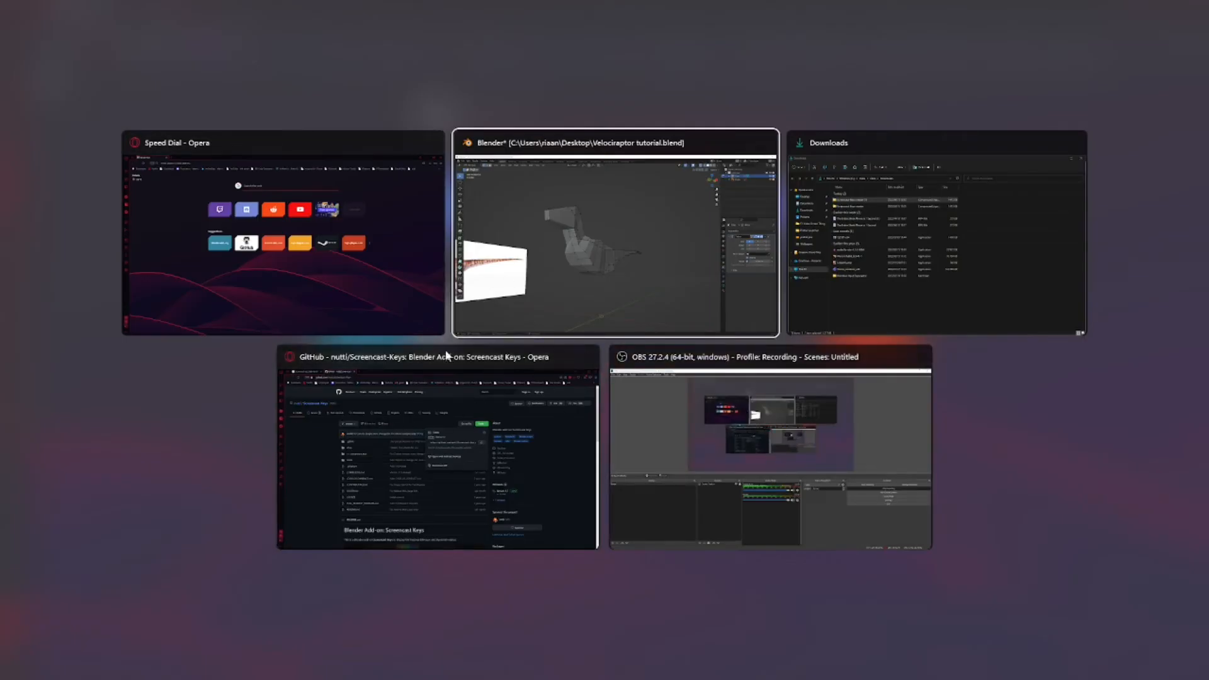
click(589, 357)
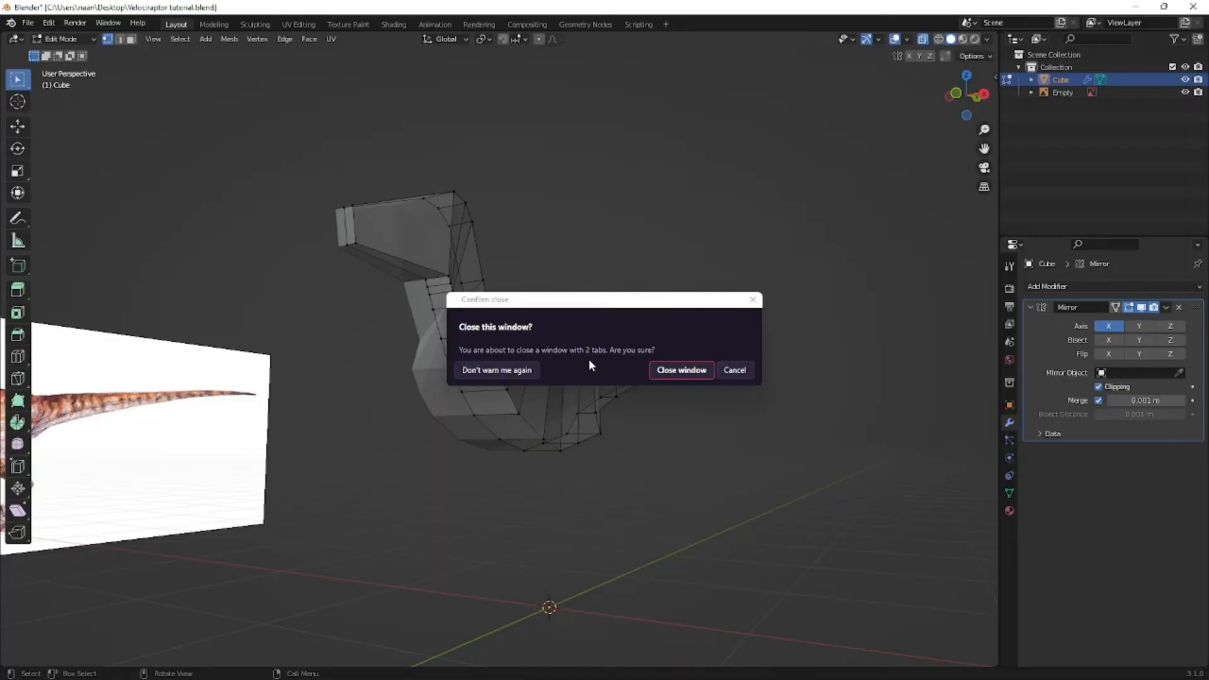
click(676, 369)
- Switch to Opera, search Google for "jurassic park velociraptor" and enlarge the image result "The Big One"
key(alt+Tab)
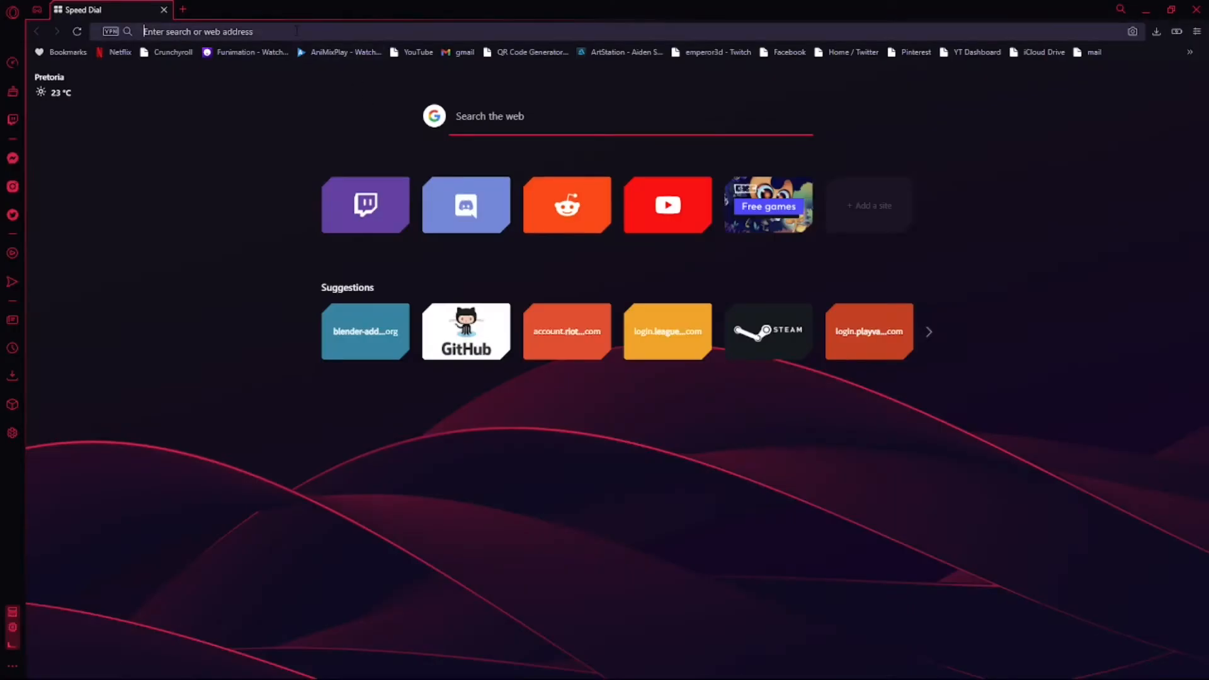
text(jurassic)
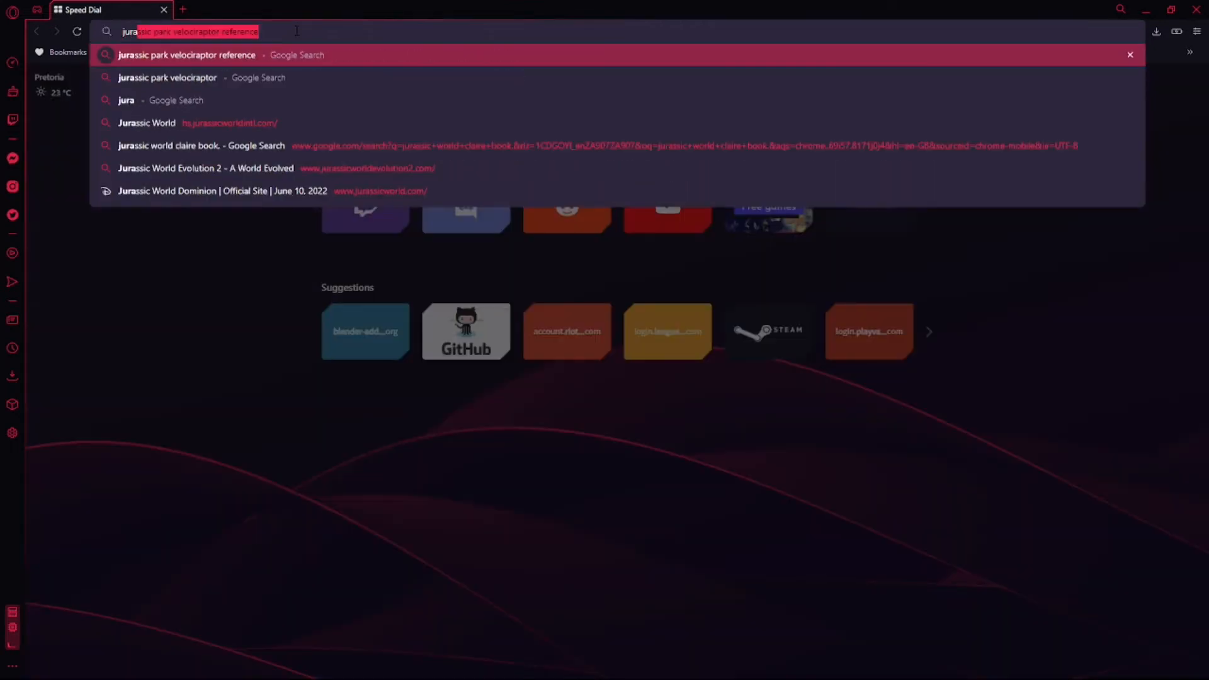
text( par)
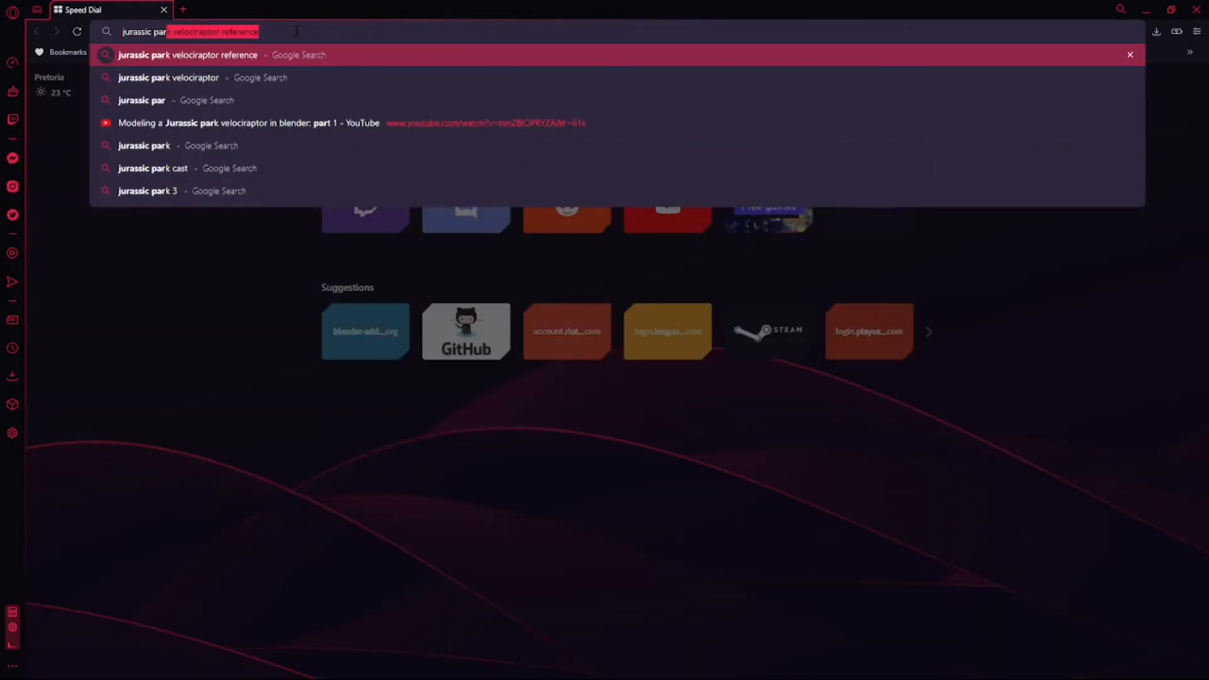
text(k veloci)
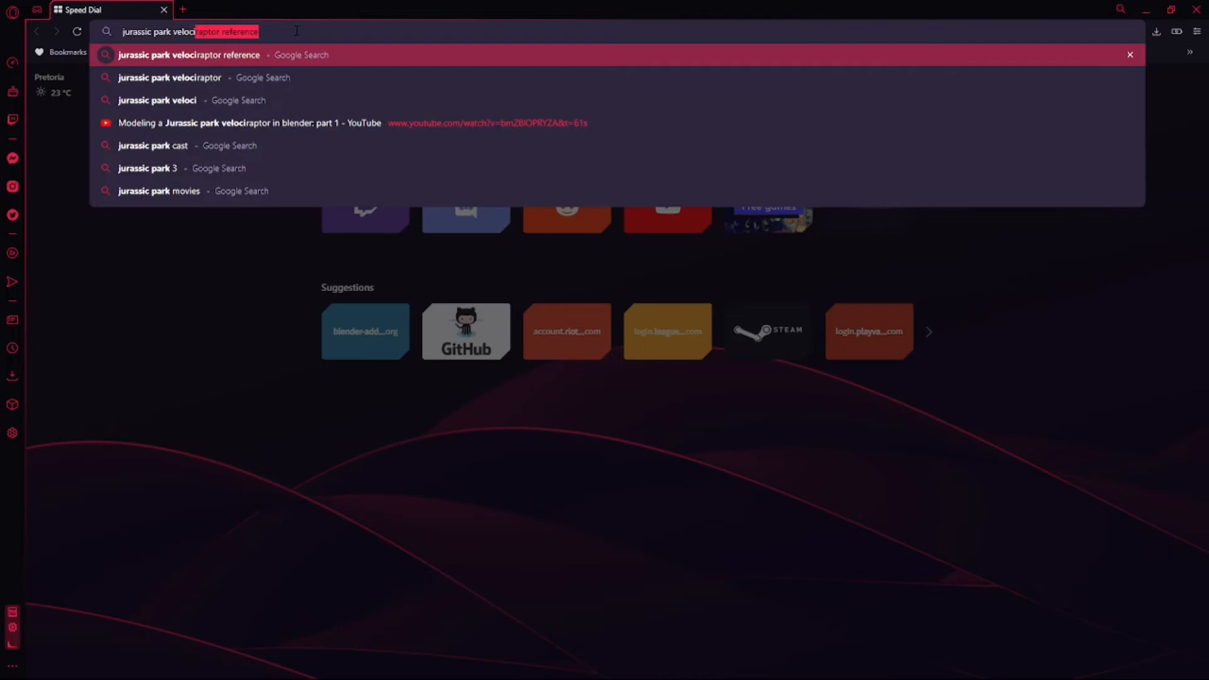
text(raptor)
key(Return)
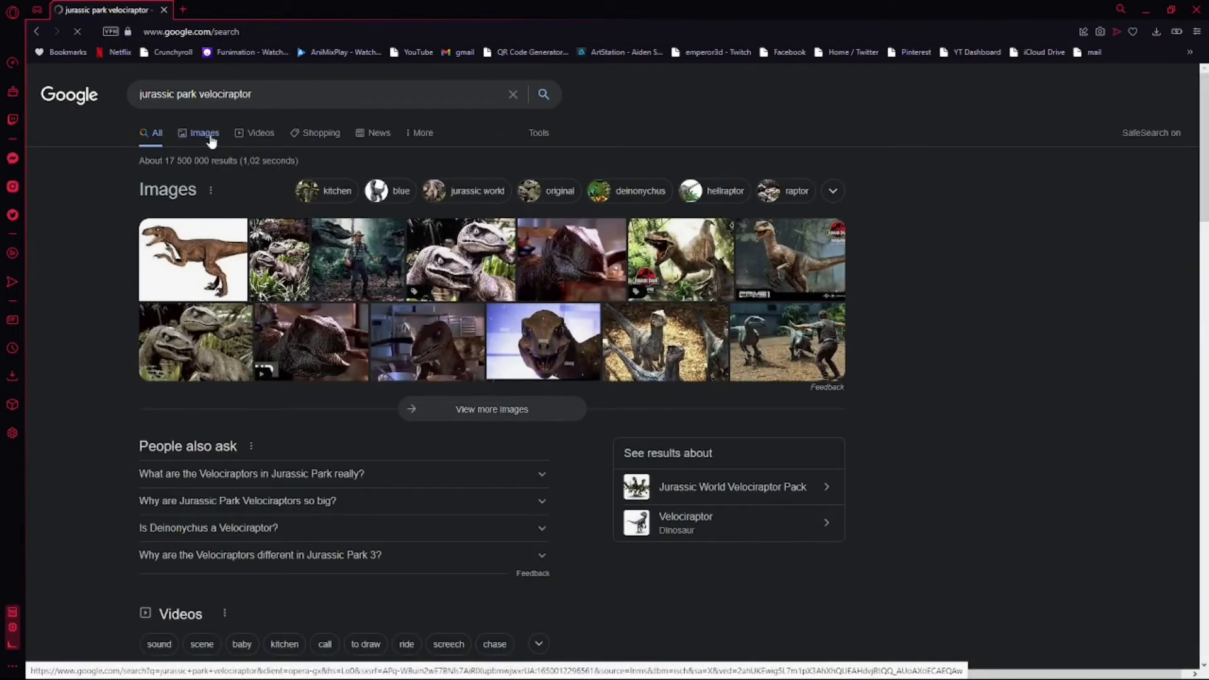
click(471, 324)
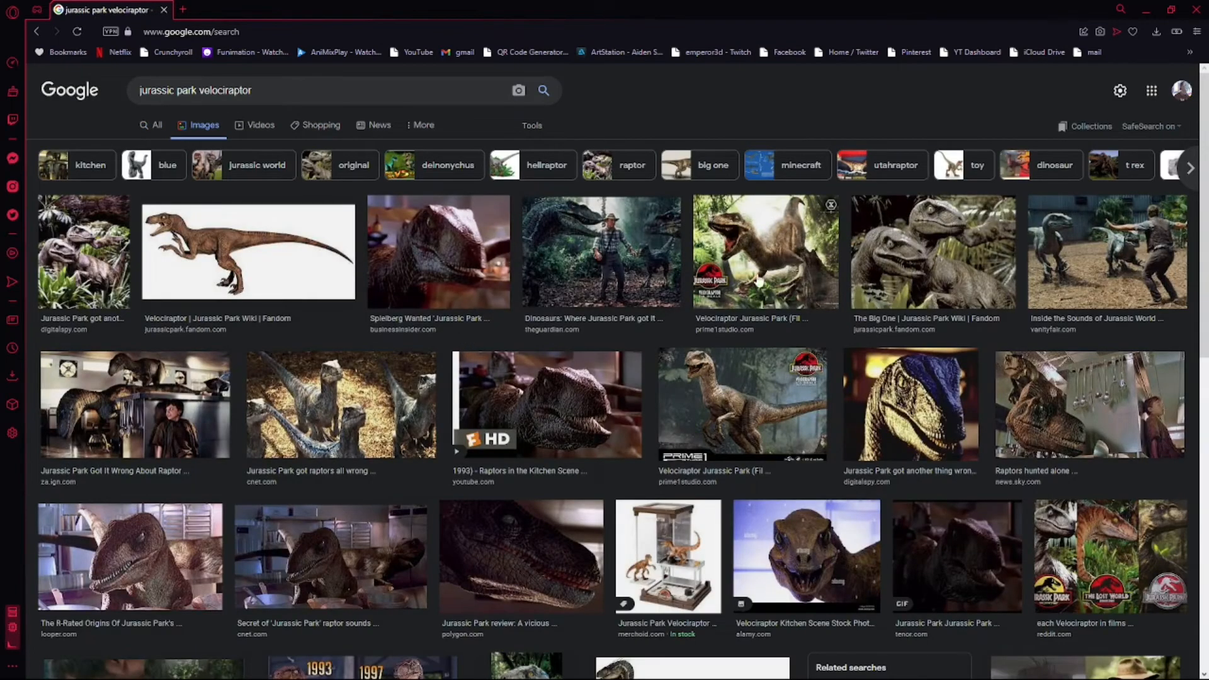
click(928, 253)
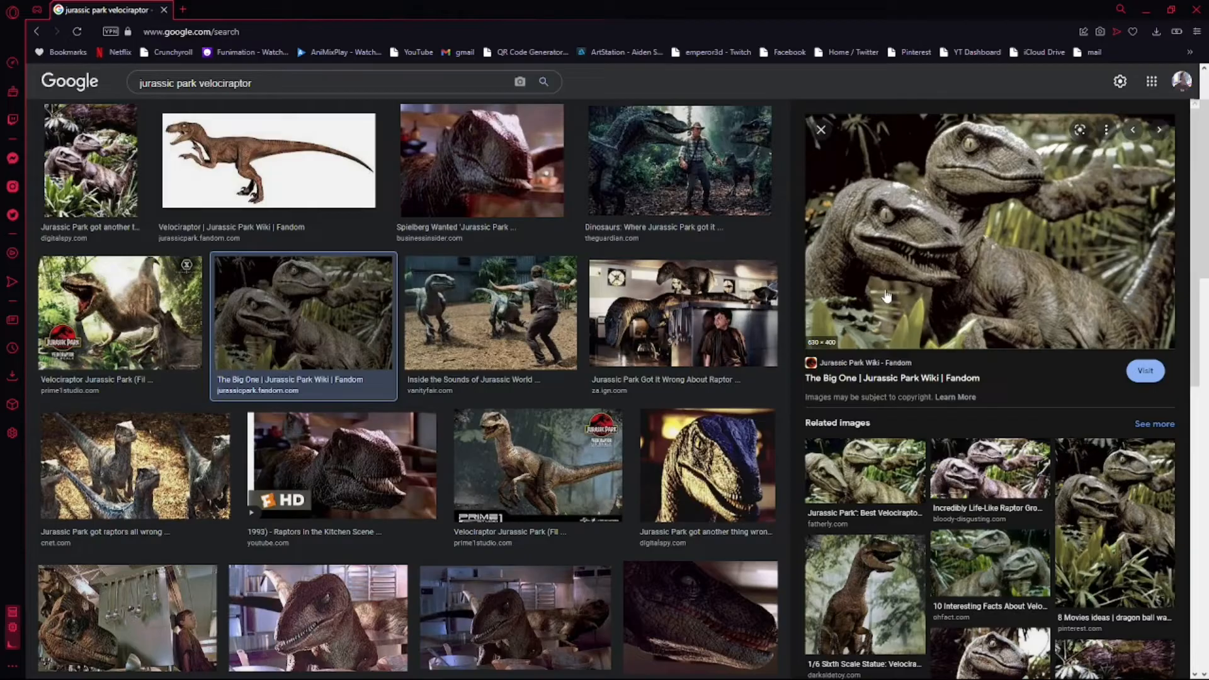
- Switch back to Blender and add a centered loop cut along the raptor's side from snout to tail
key(alt+Tab)
middle_drag(414, 343, 144, 321)
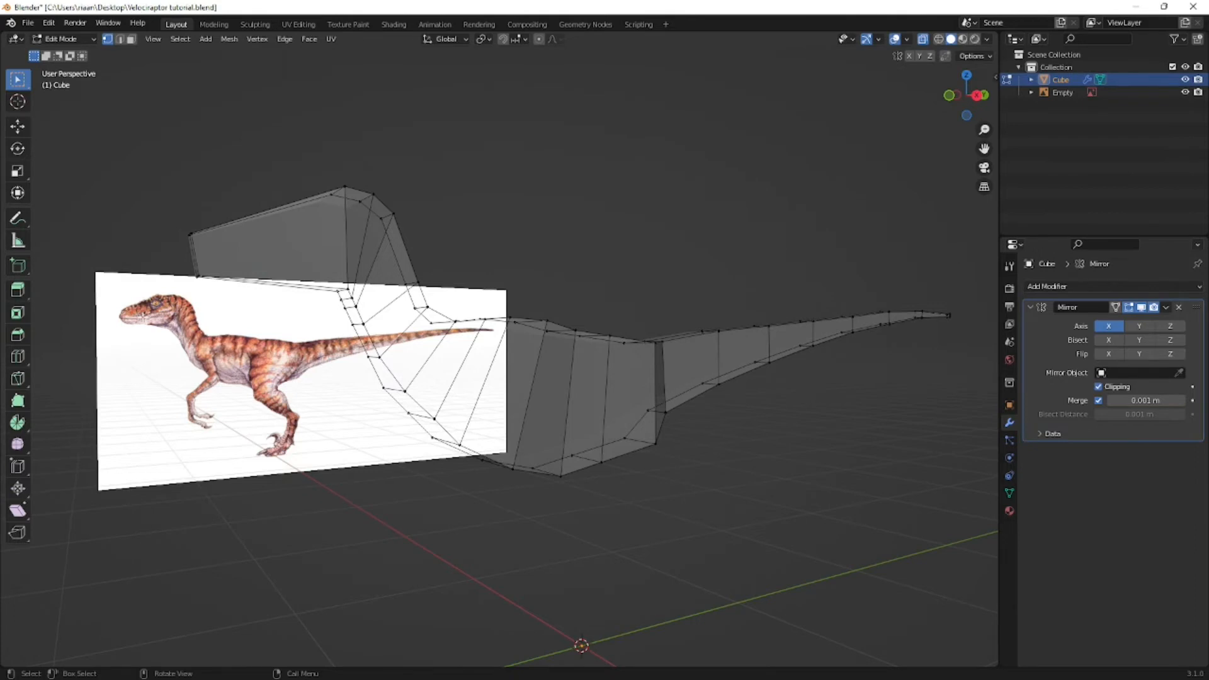
key(KP_3)
middle_drag(252, 340, 332, 363)
key(ctrl+r)
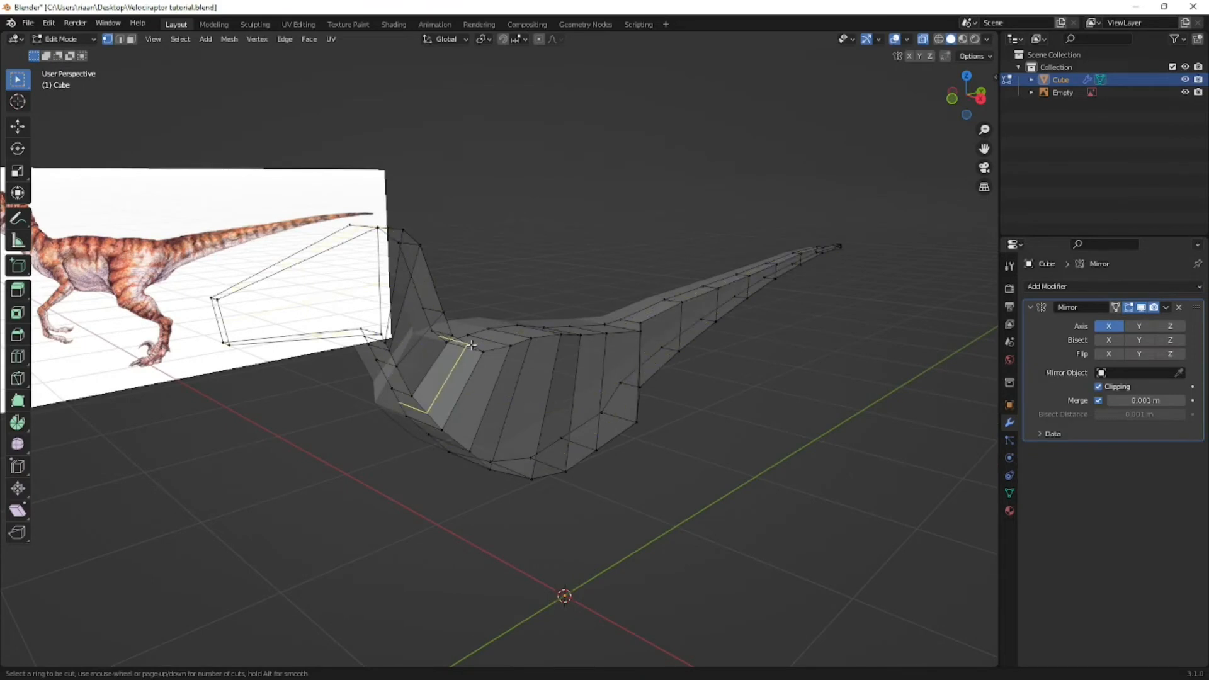
click(481, 382)
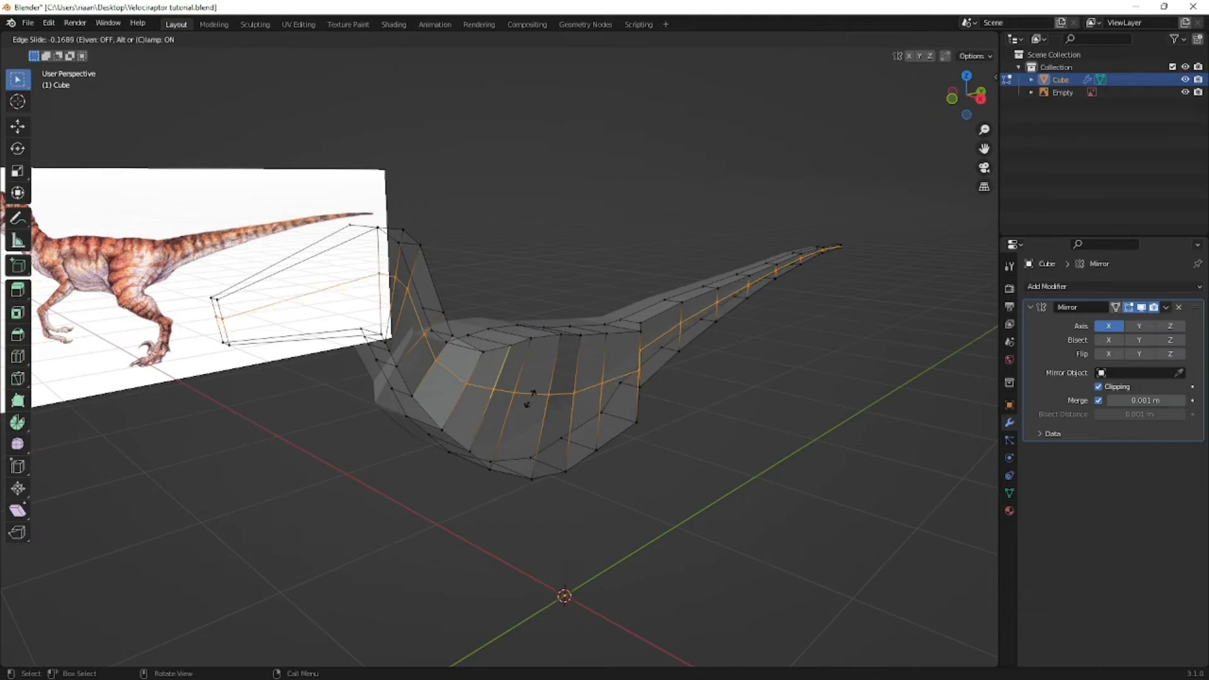
right_click(481, 382)
middle_drag(481, 382, 464, 406)
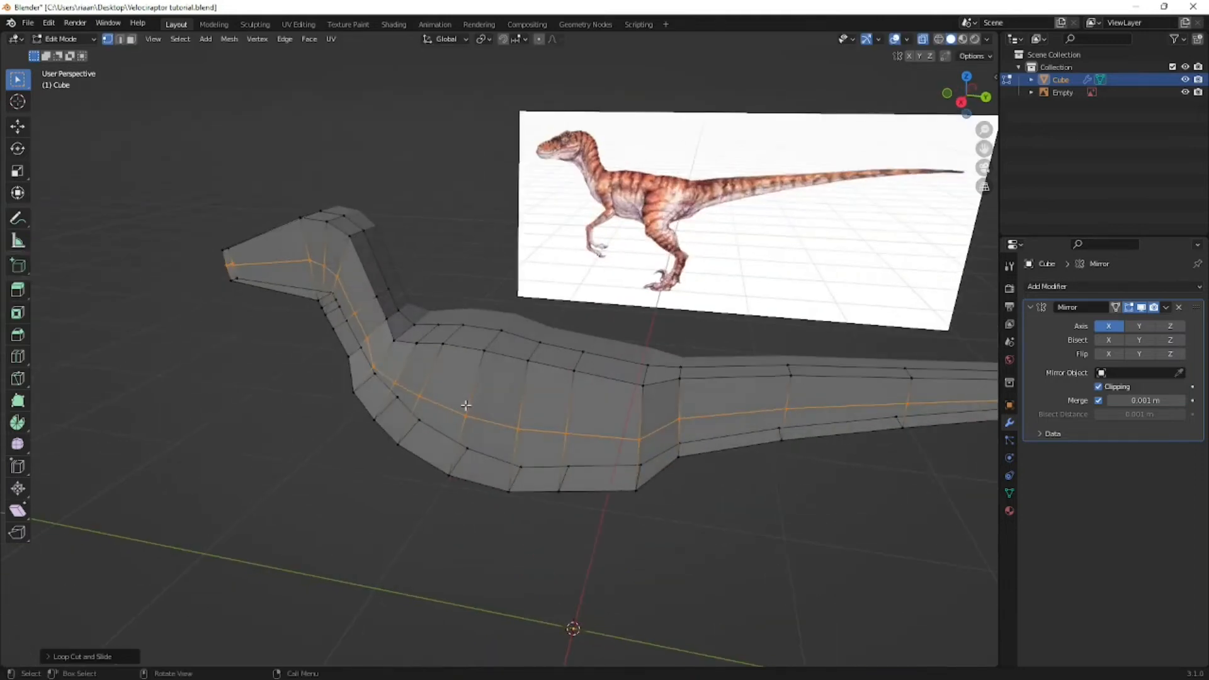
- In right view, move the new loop's vertex at the back of the head onto the mouth line of the reference
key(KP_3)
scroll(294, 306, up, 3)
shift+middle_drag(294, 306, 691, 470)
scroll(691, 470, up, 2)
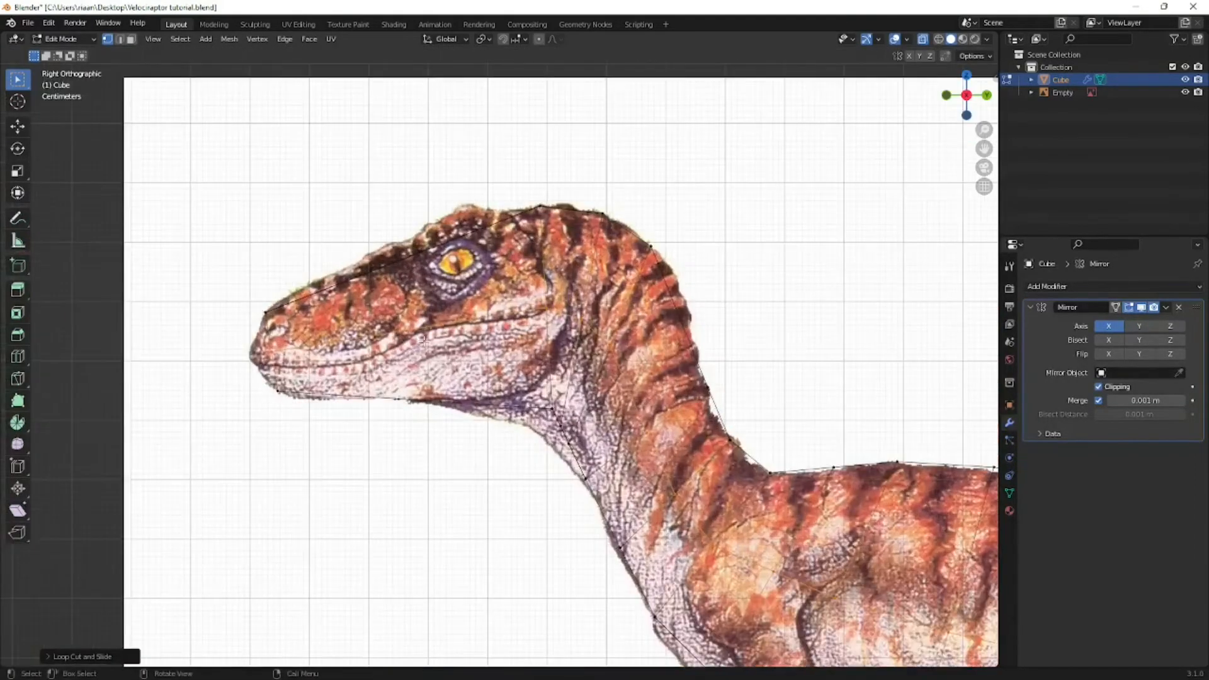
shift+middle_drag(400, 329, 433, 328)
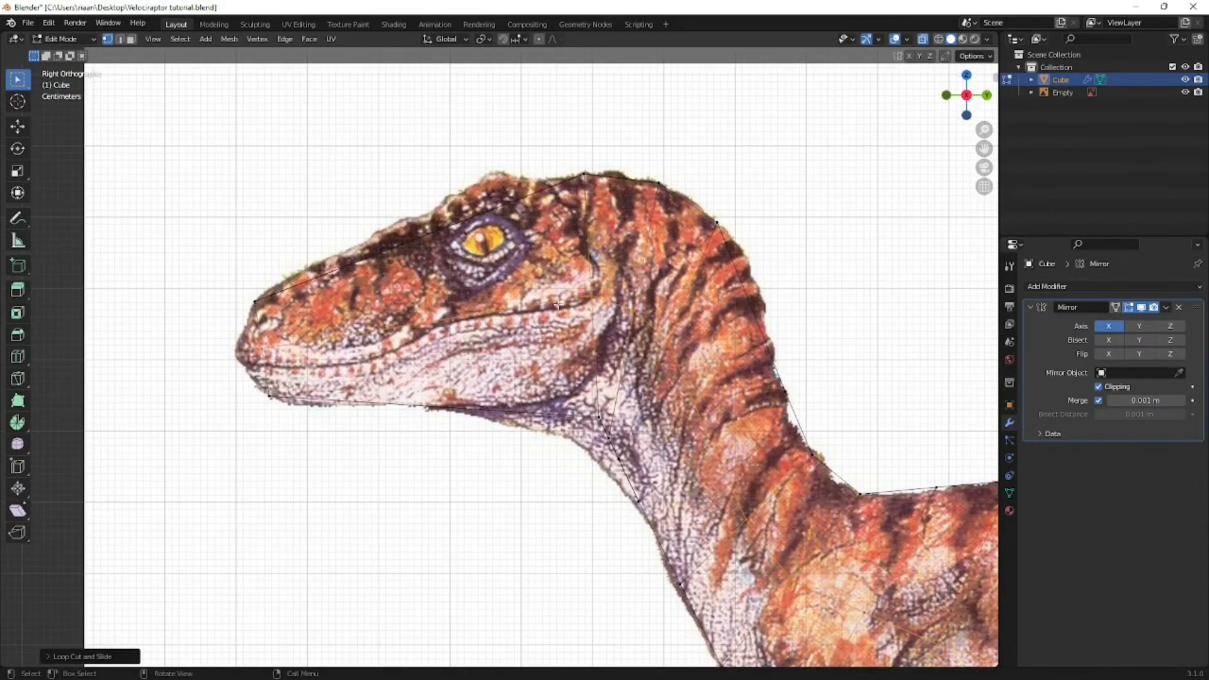
drag(606, 285, 570, 306)
key(g)
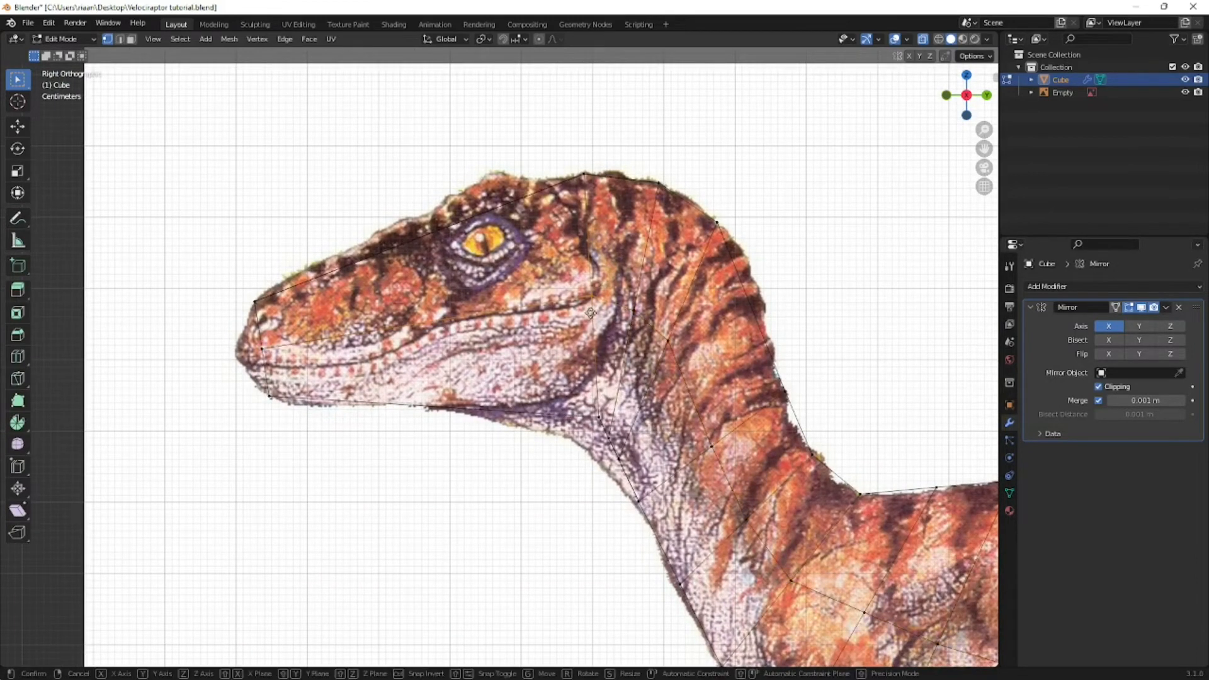
click(590, 317)
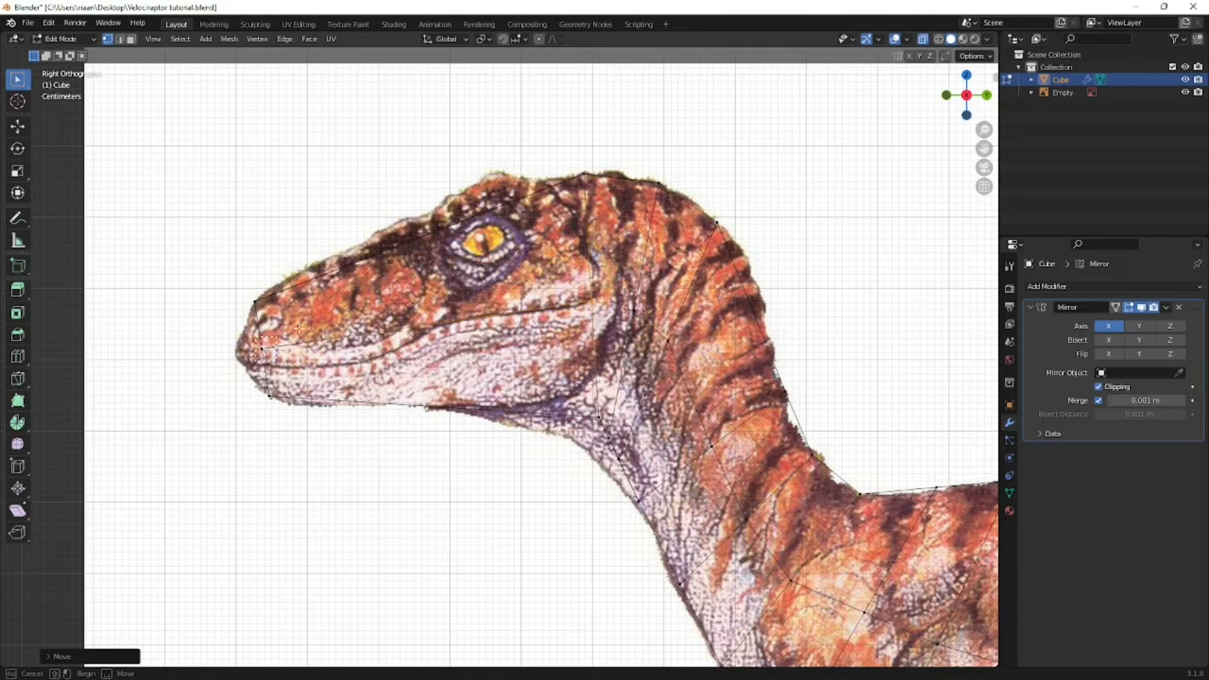
- Move the snout's middle front vertex forward and down to the tip of the mouth in the reference
click(259, 353)
key(g)
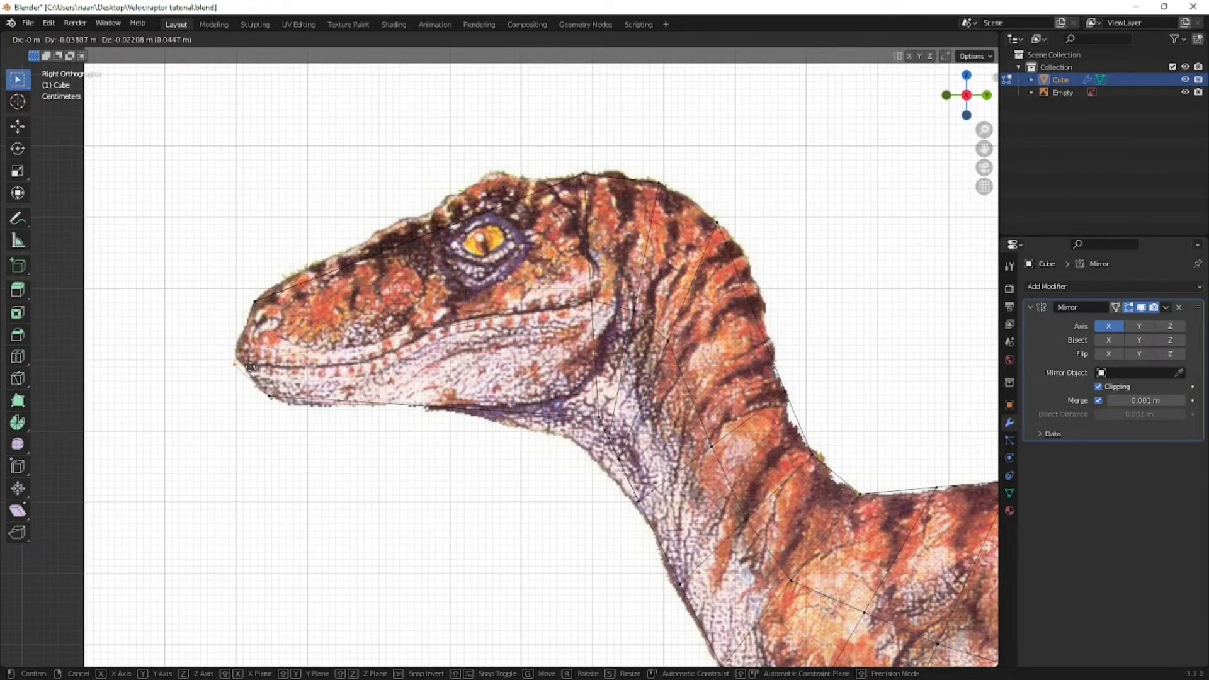
click(250, 366)
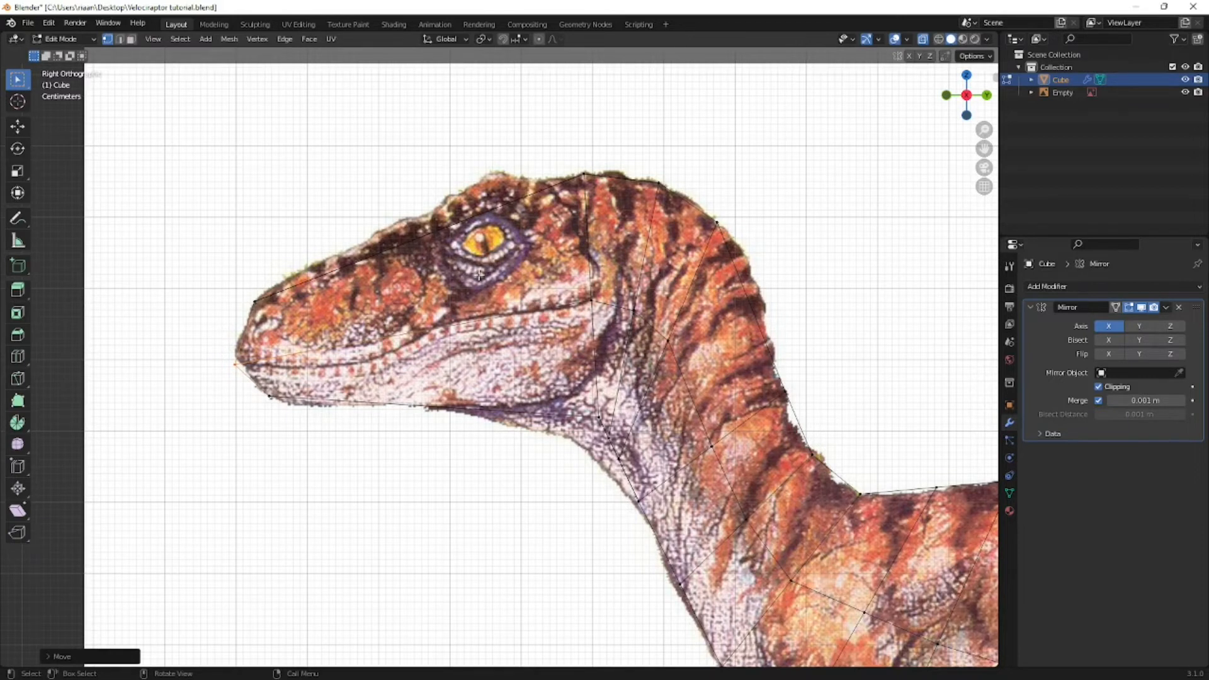
scroll(491, 290, down, 5)
middle_drag(491, 290, 550, 303)
key(KP_3)
scroll(507, 308, up, 3)
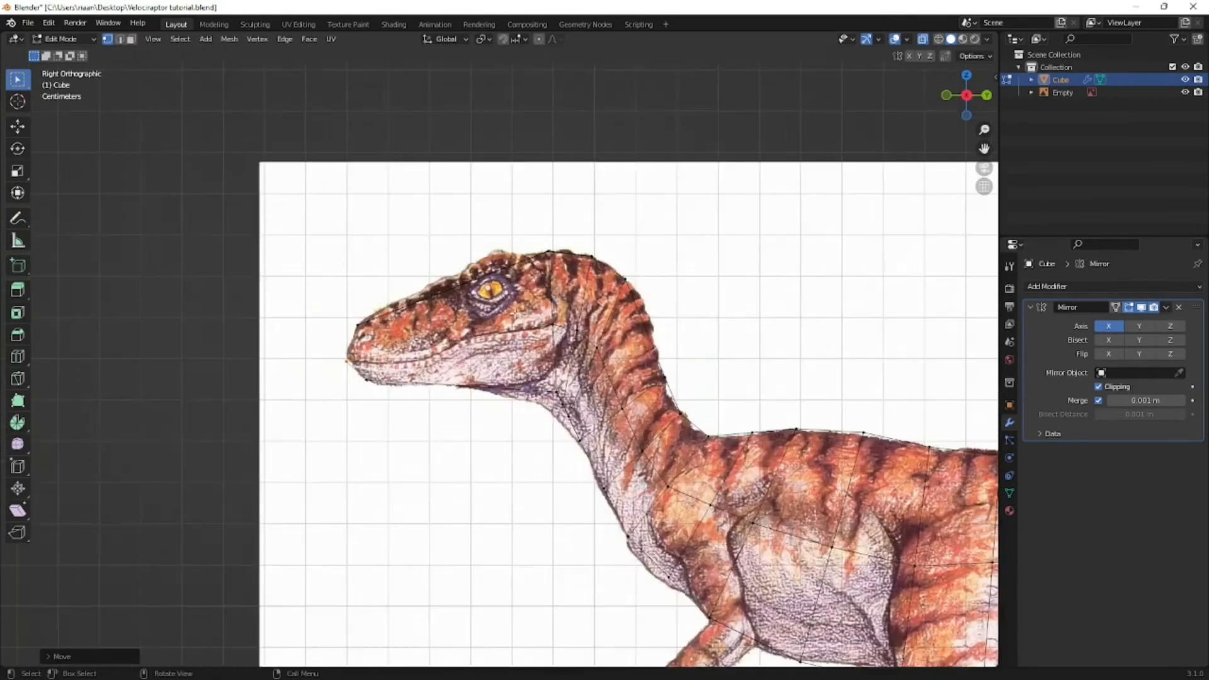
- Try to isolate the head faces by hiding the rest of the body, and reveal the hidden faces again
key(3)
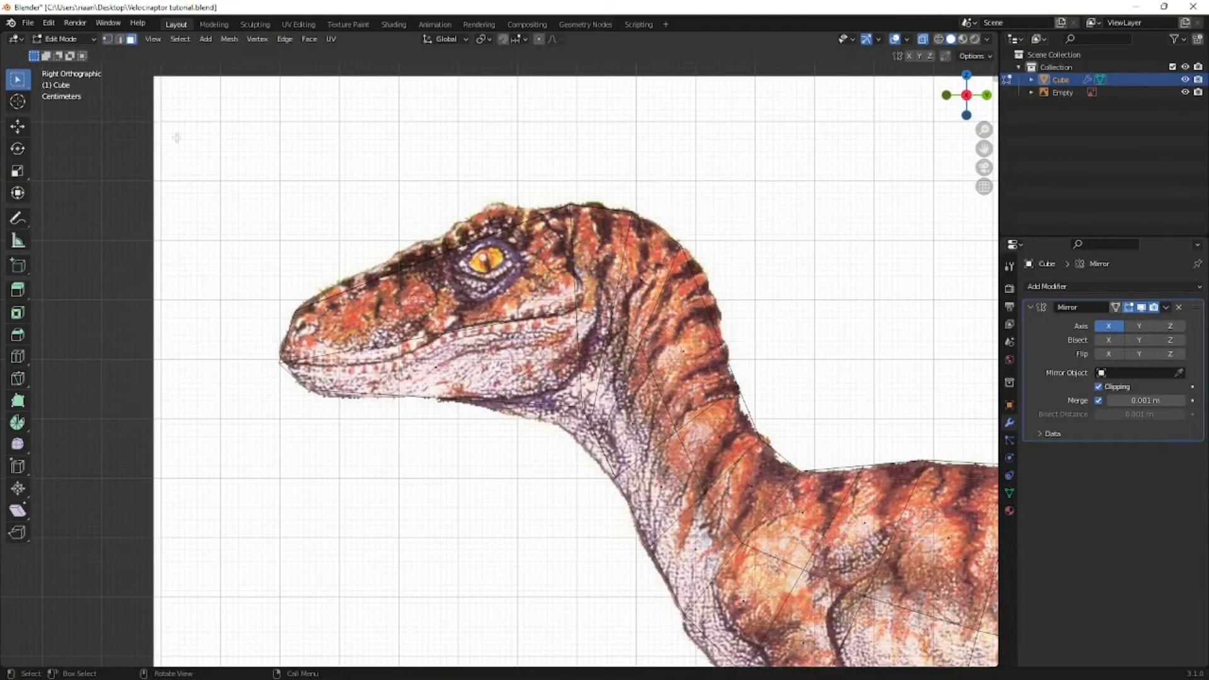
drag(181, 159, 522, 523)
scroll(494, 448, down, 3)
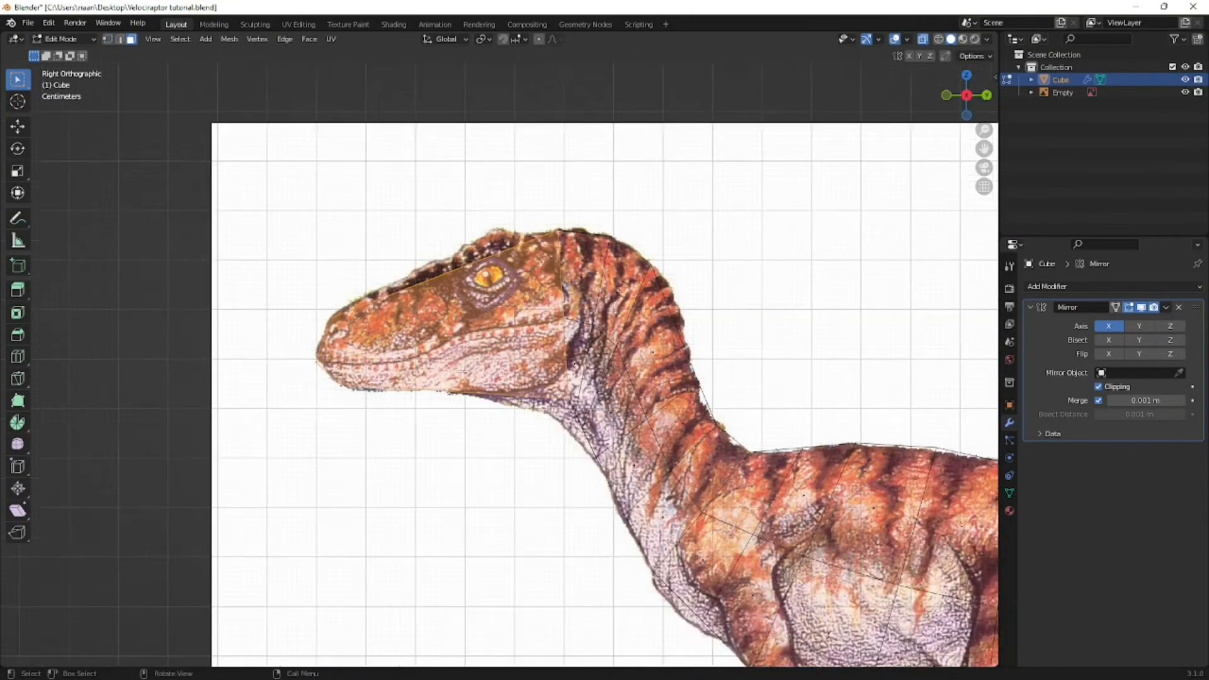
key(alt+z)
middle_drag(461, 371, 499, 391)
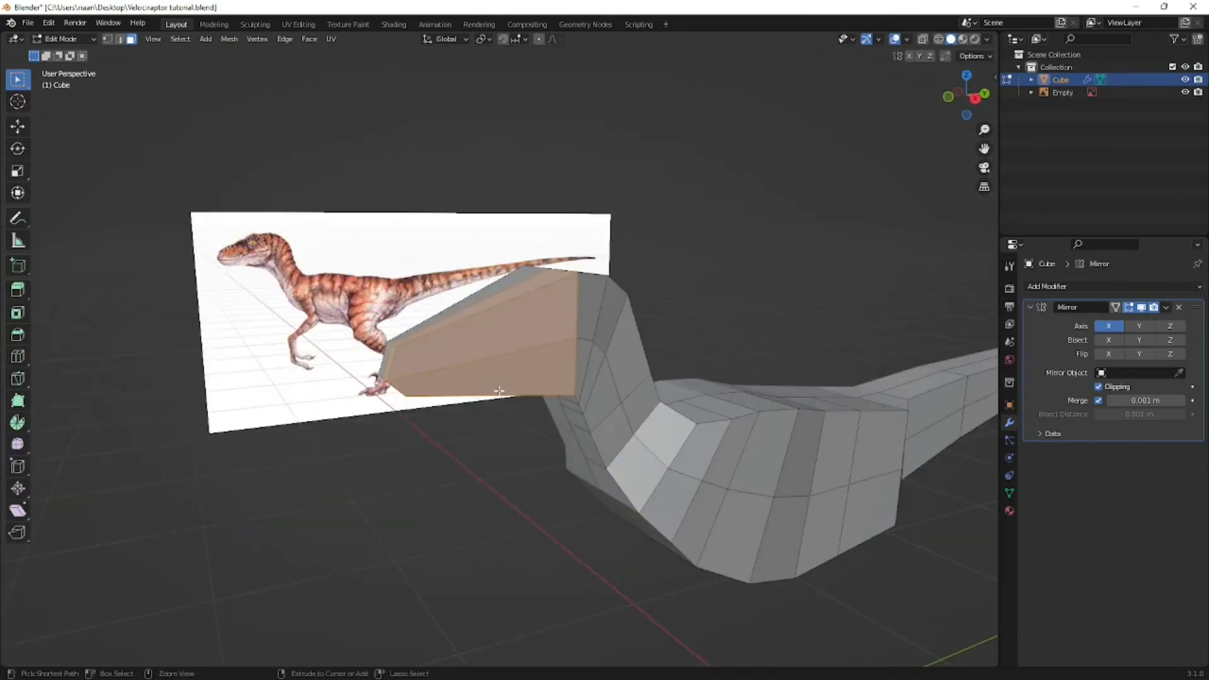
key(ctrl+i)
key(h)
middle_drag(656, 405, 614, 390)
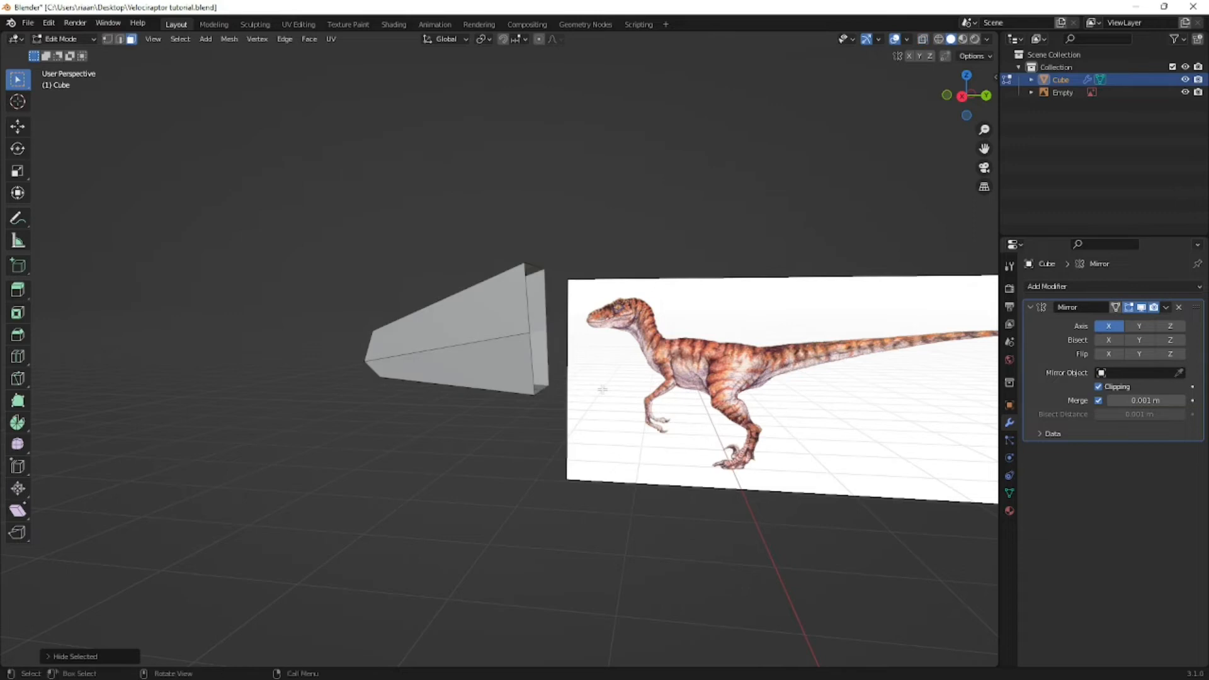
key(alt+h)
- In right view with see-through shading, move the side vertex at the back of the head back to the jaw corner
key(KP_3)
scroll(532, 362, up, 2)
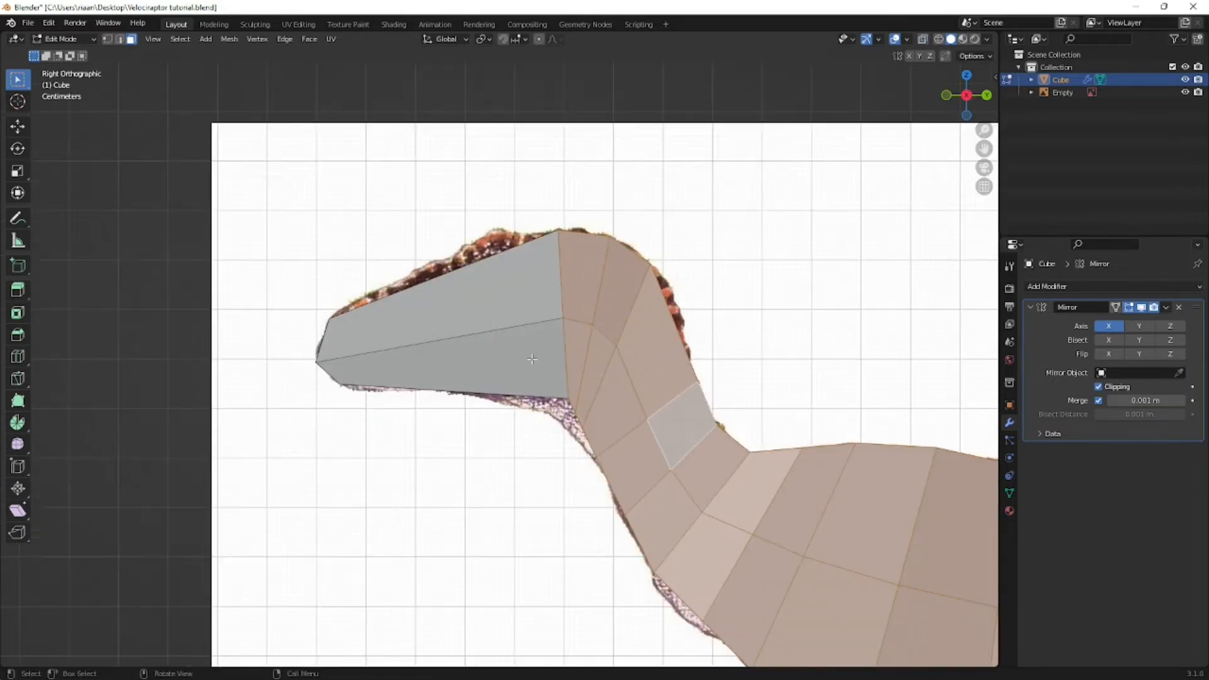
scroll(533, 359, up, 1)
key(1)
key(shift+z)
drag(590, 293, 565, 330)
key(g)
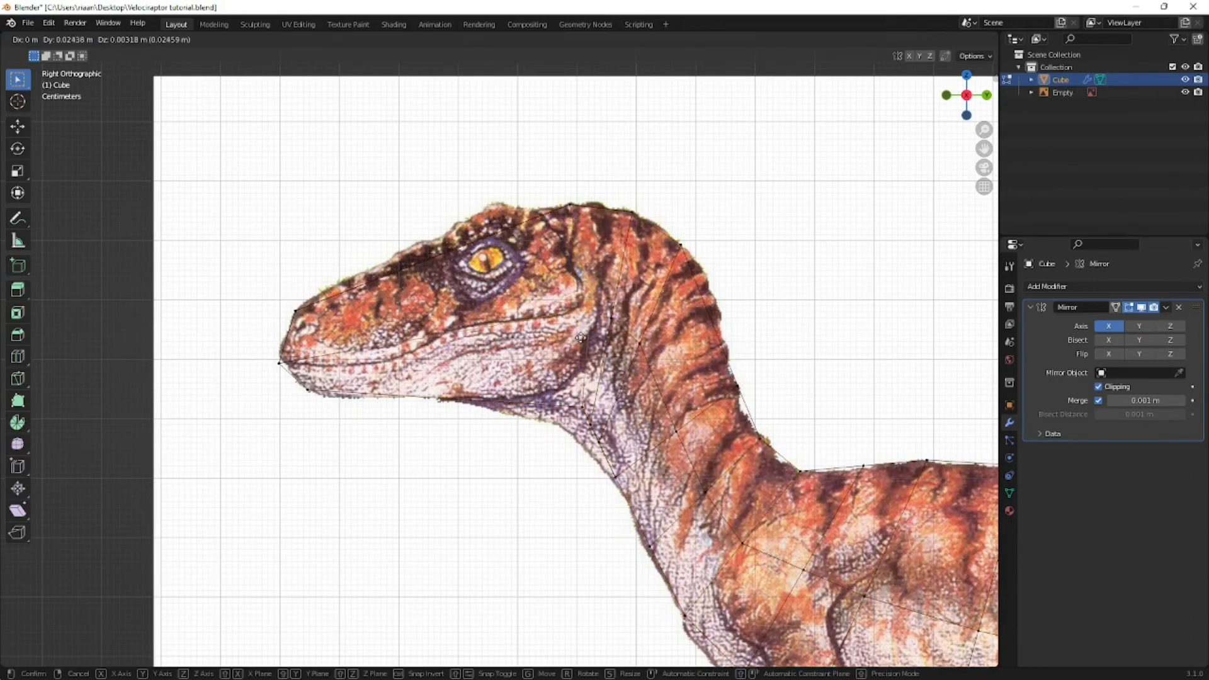
click(589, 337)
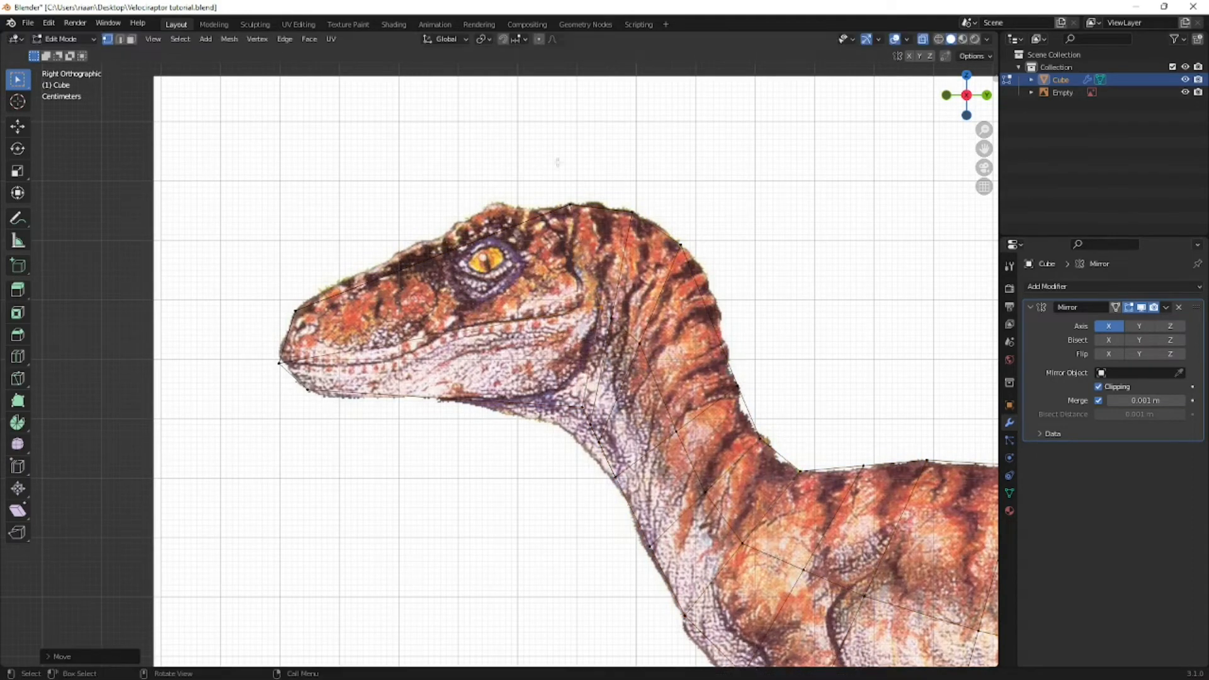
- Move the rear crown vertex and the rear lower jaw vertex forward along the reference outline of the head
drag(548, 193, 582, 223)
key(g)
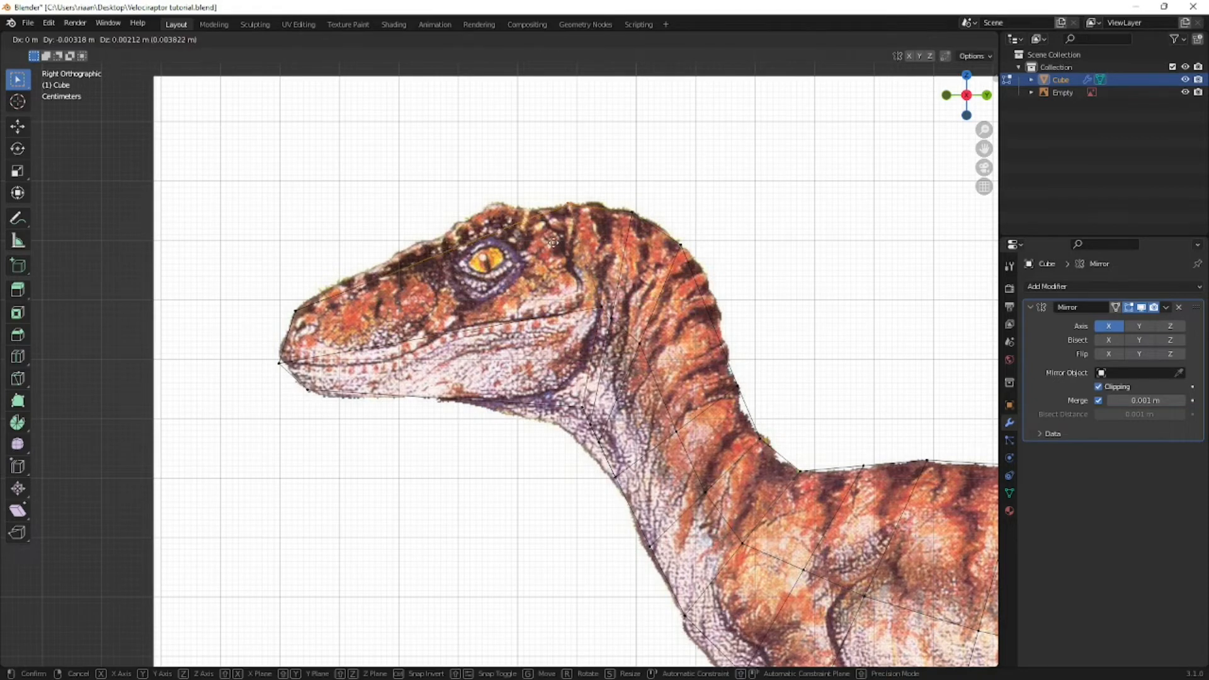
click(554, 240)
key(g)
click(534, 226)
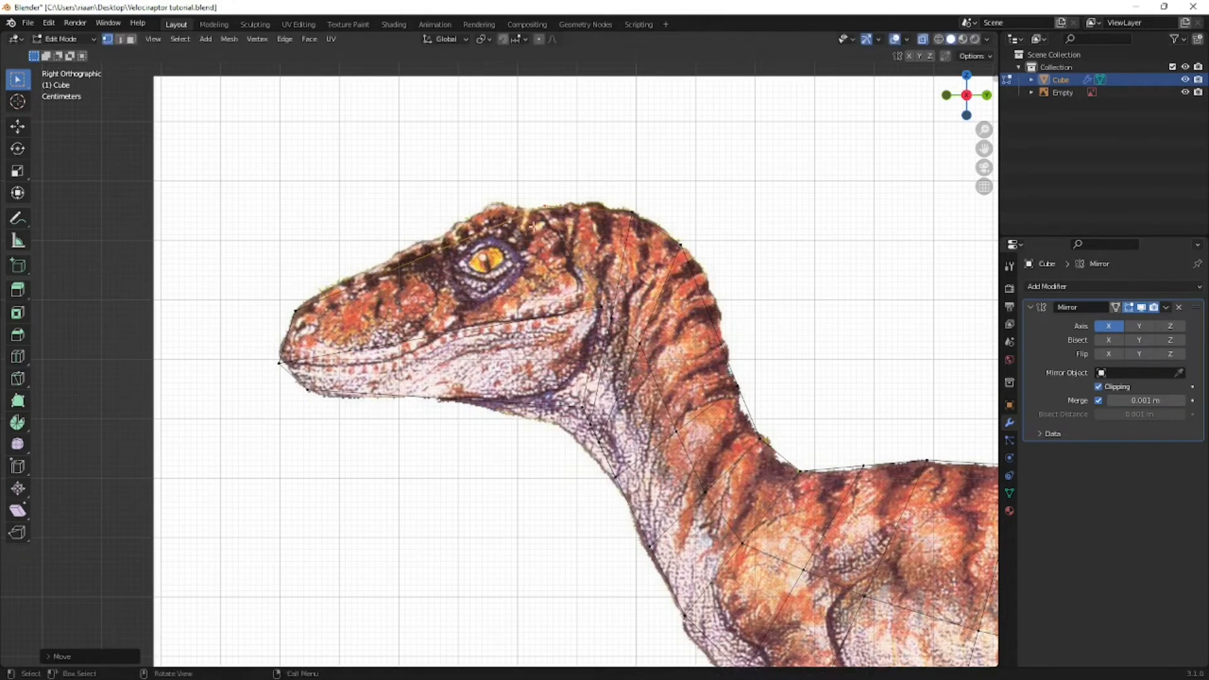
drag(588, 394, 563, 418)
key(g)
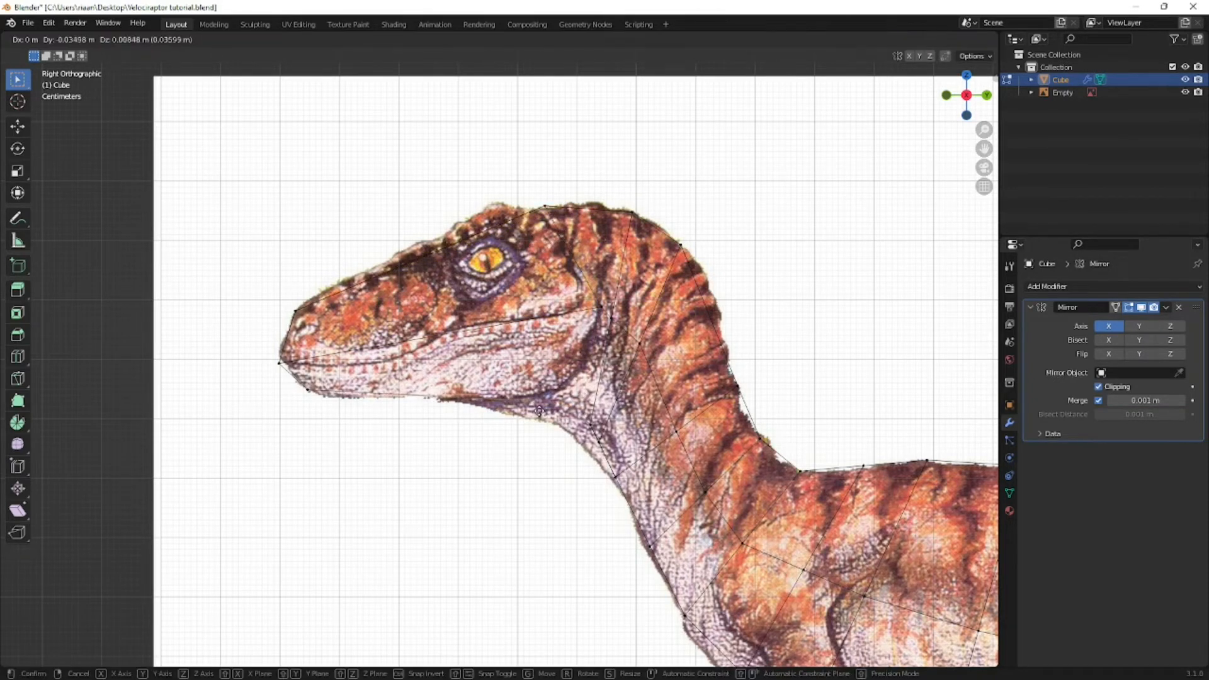
click(546, 404)
- Move the jaw corner's side vertex and the rear lower jaw vertex outward along the X axis
middle_drag(612, 395, 471, 441)
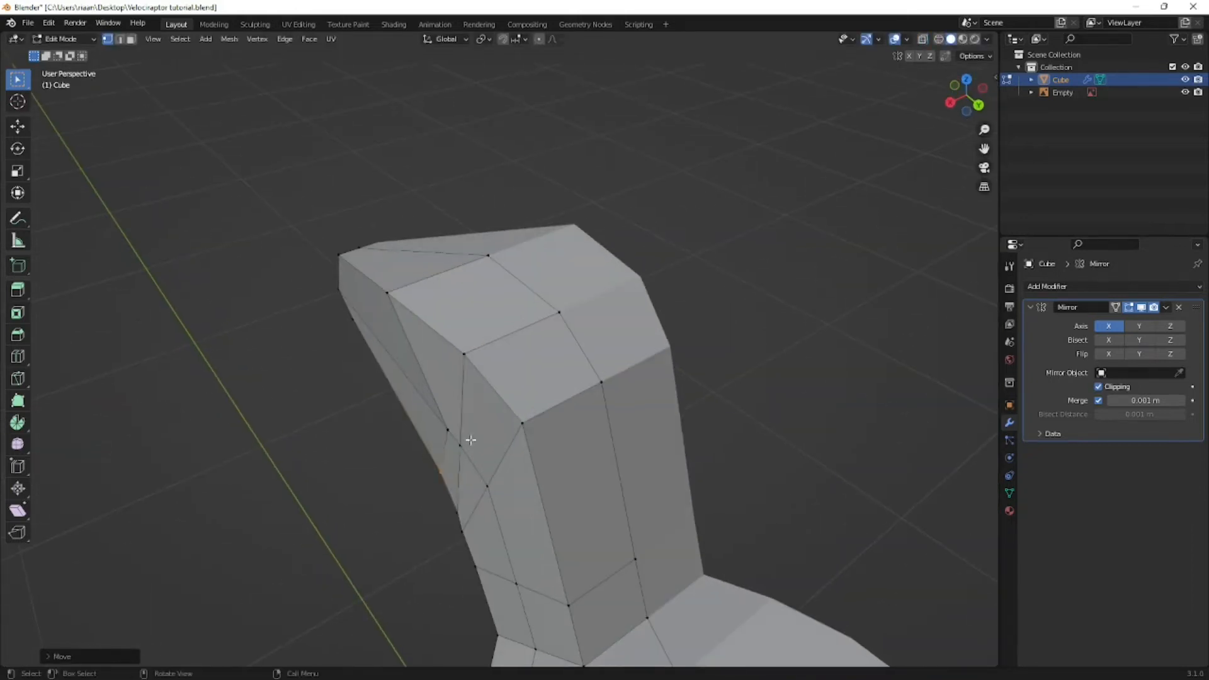
click(468, 433)
key(g)
key(x)
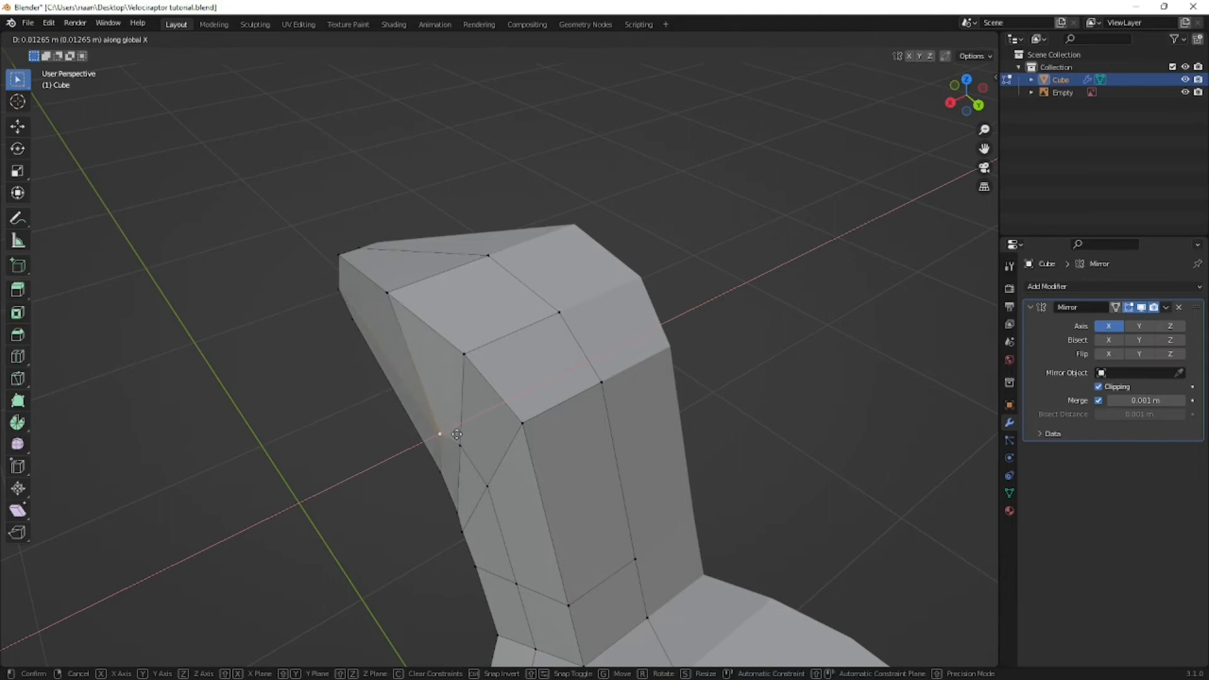
click(449, 436)
middle_drag(440, 391, 426, 386)
key(g)
key(x)
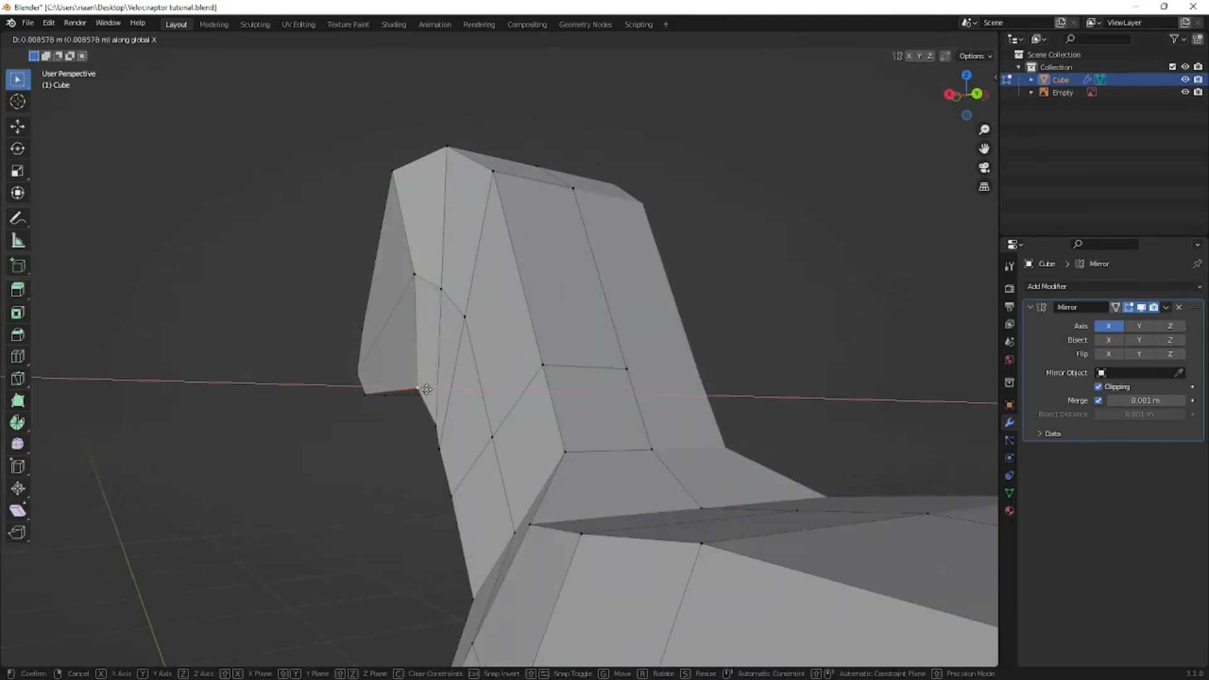
click(424, 390)
- Orbit to another angle and adjust one more head vertex along the X axis
middle_drag(407, 410, 359, 224)
click(358, 215)
key(g)
key(x)
click(425, 321)
middle_drag(425, 321, 539, 308)
- In right view with see-through shading, add one loop cut at the front of the eye and one behind it
key(KP_3)
scroll(536, 312, up, 2)
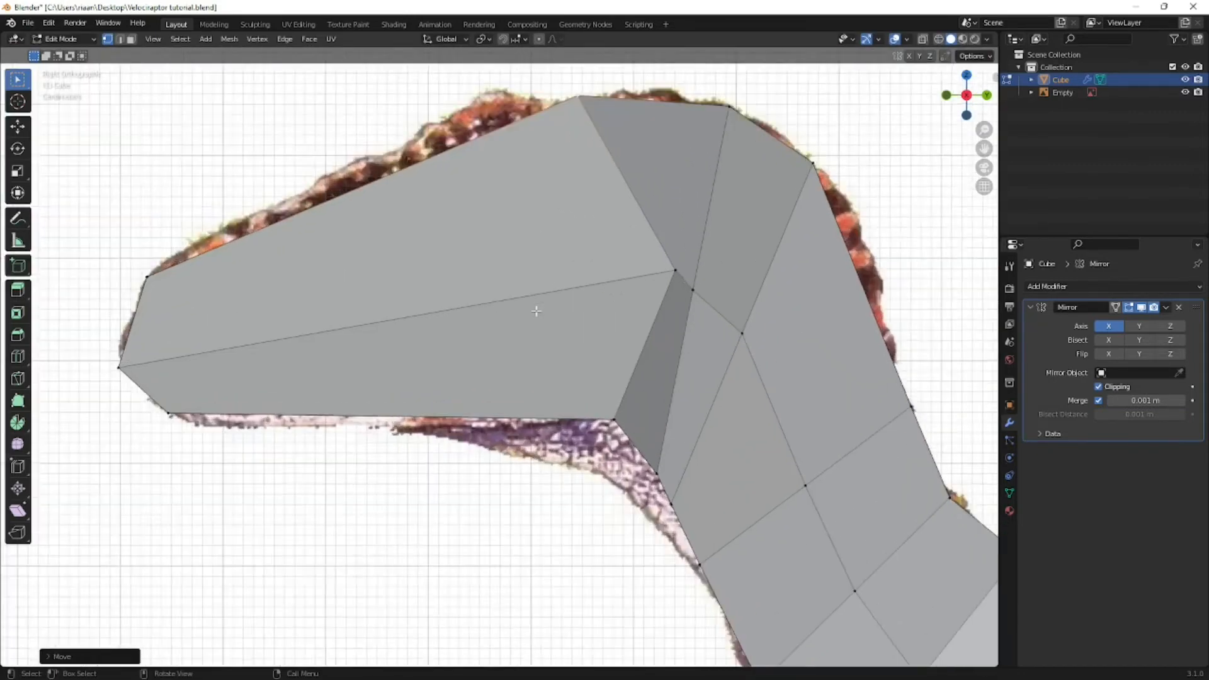
scroll(517, 311, down, 4)
key(alt+z)
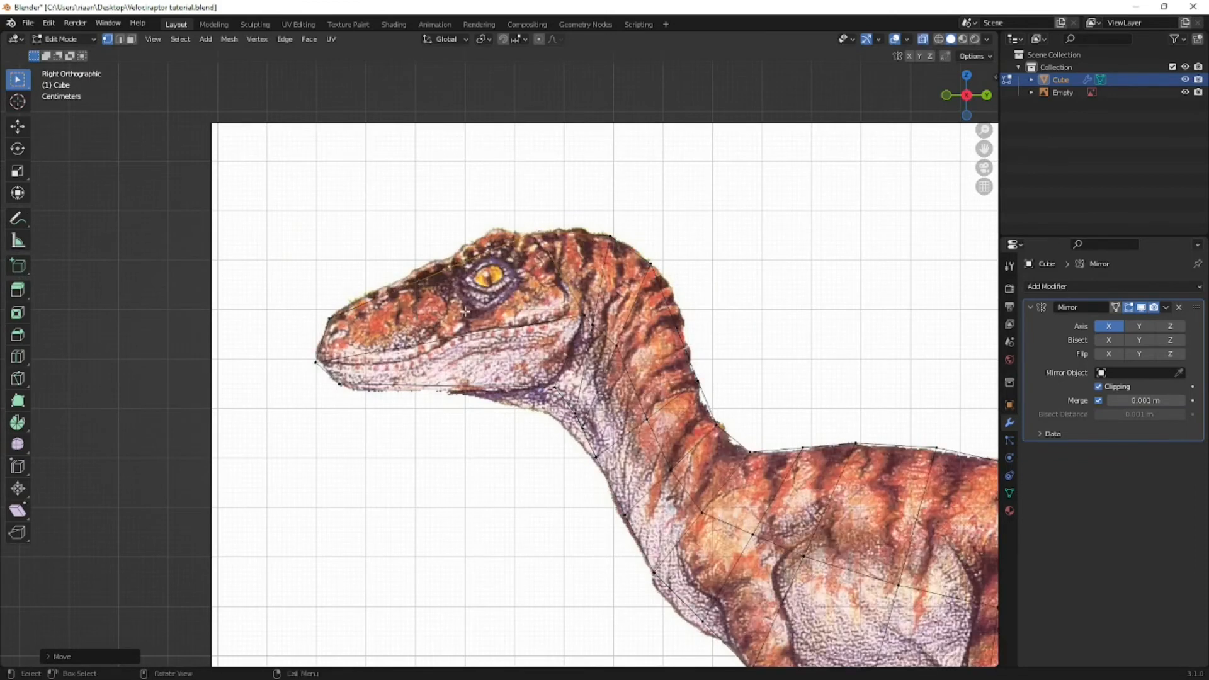
scroll(466, 310, up, 2)
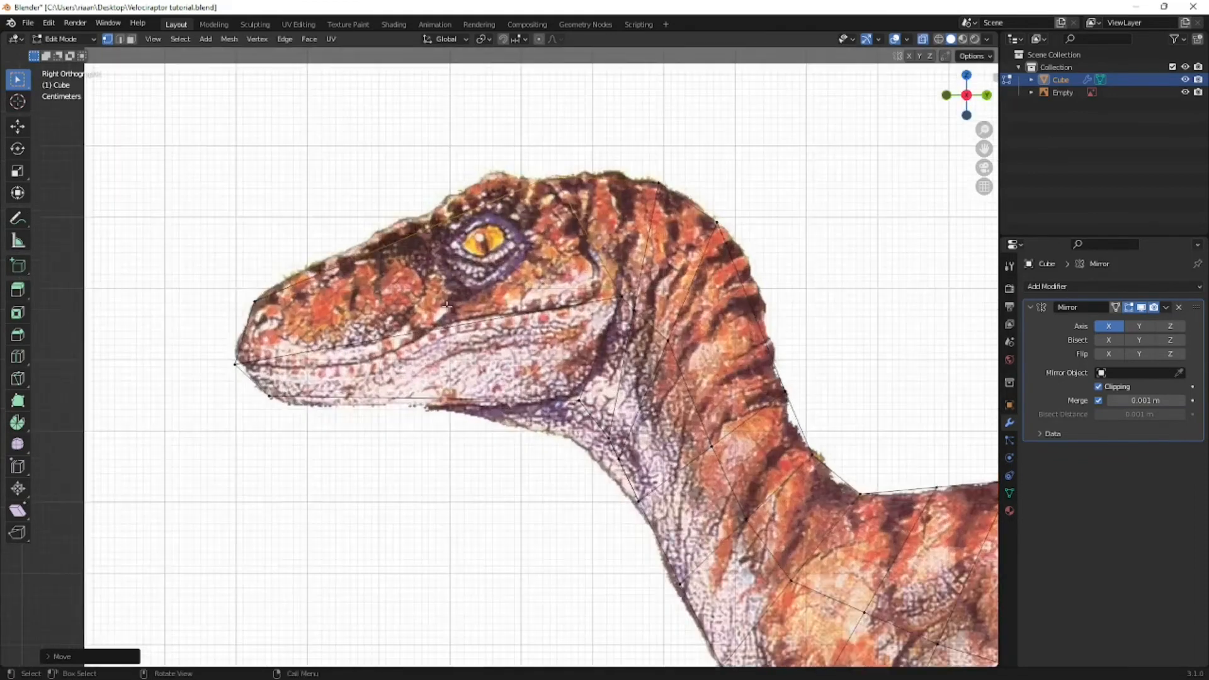
click(439, 231)
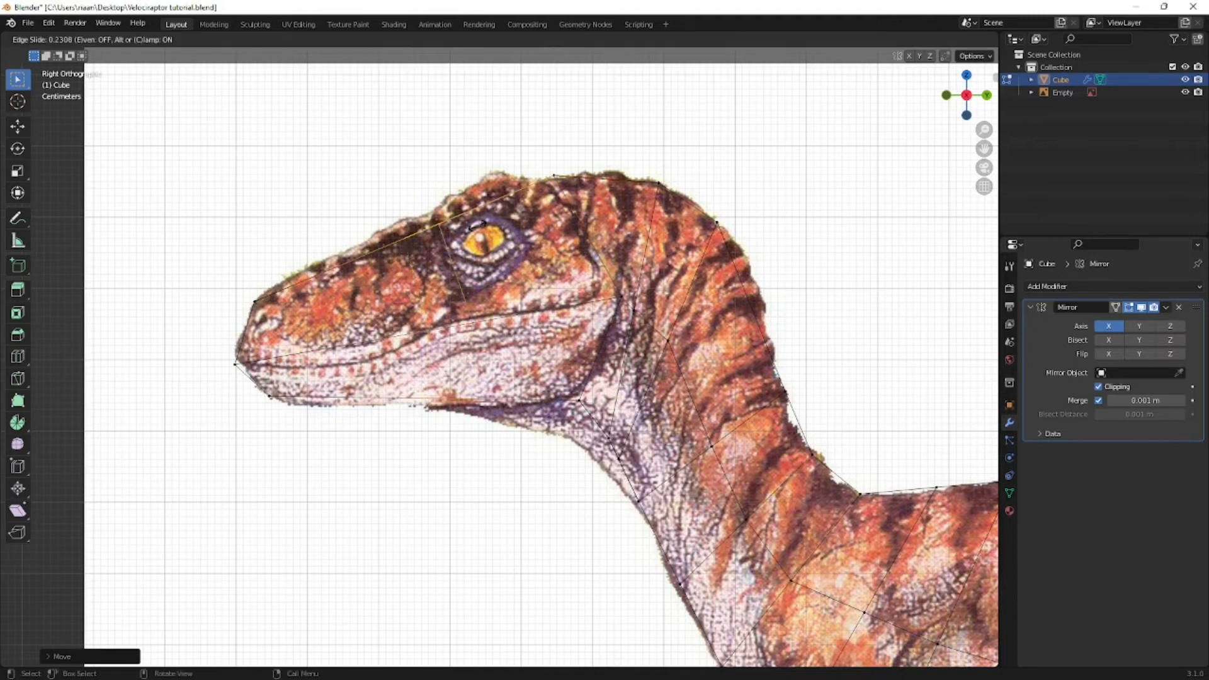
click(451, 238)
key(ctrl+r)
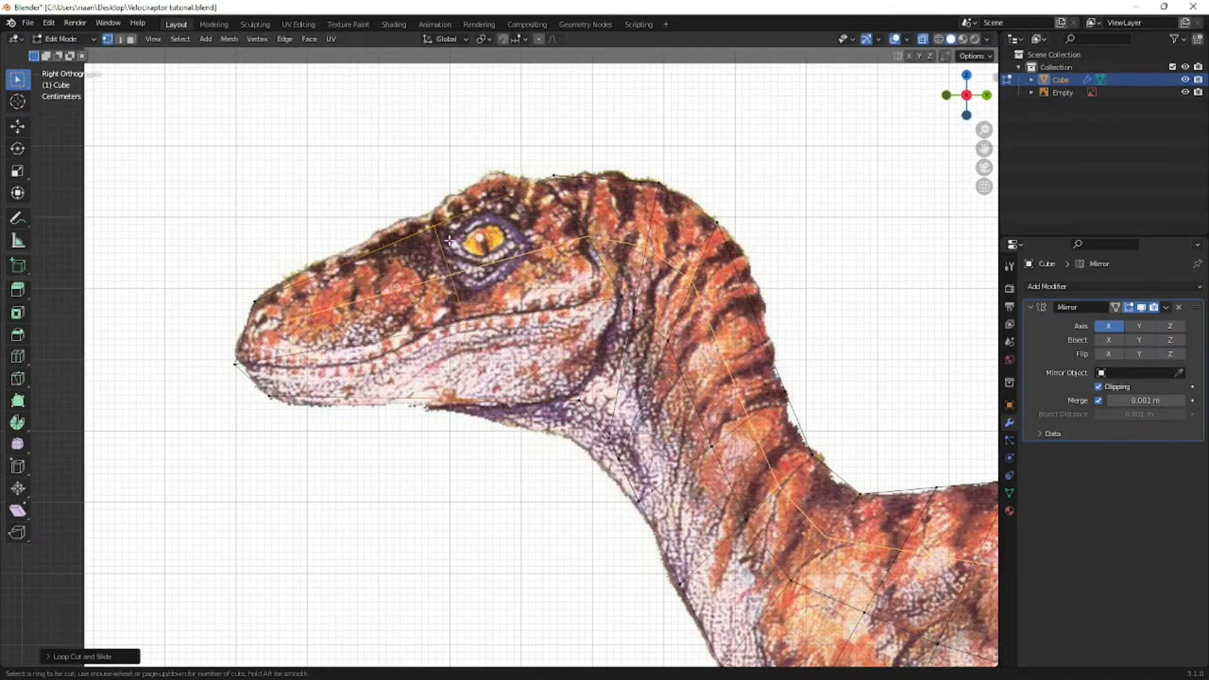
click(531, 221)
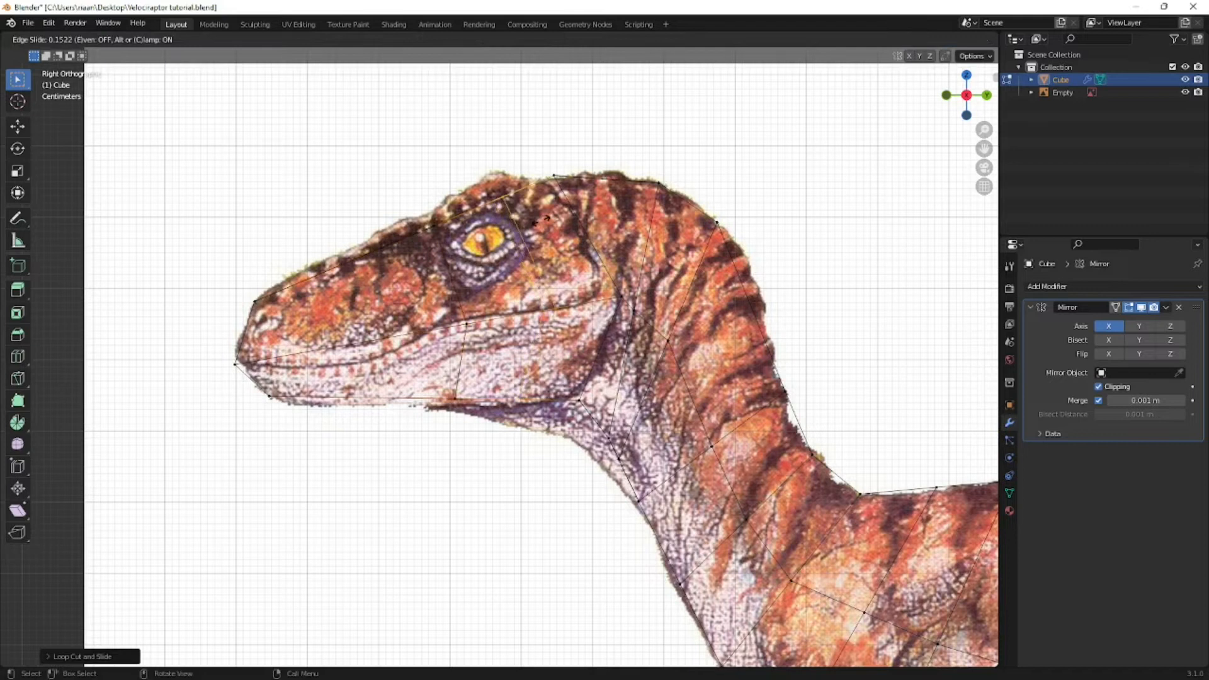
click(545, 219)
- Add three evenly spaced loop cuts across the snout and one more close to the nose tip
key(ctrl+r)
scroll(333, 278, up, 2)
click(334, 278)
click(334, 277)
key(ctrl+r)
click(272, 294)
click(273, 293)
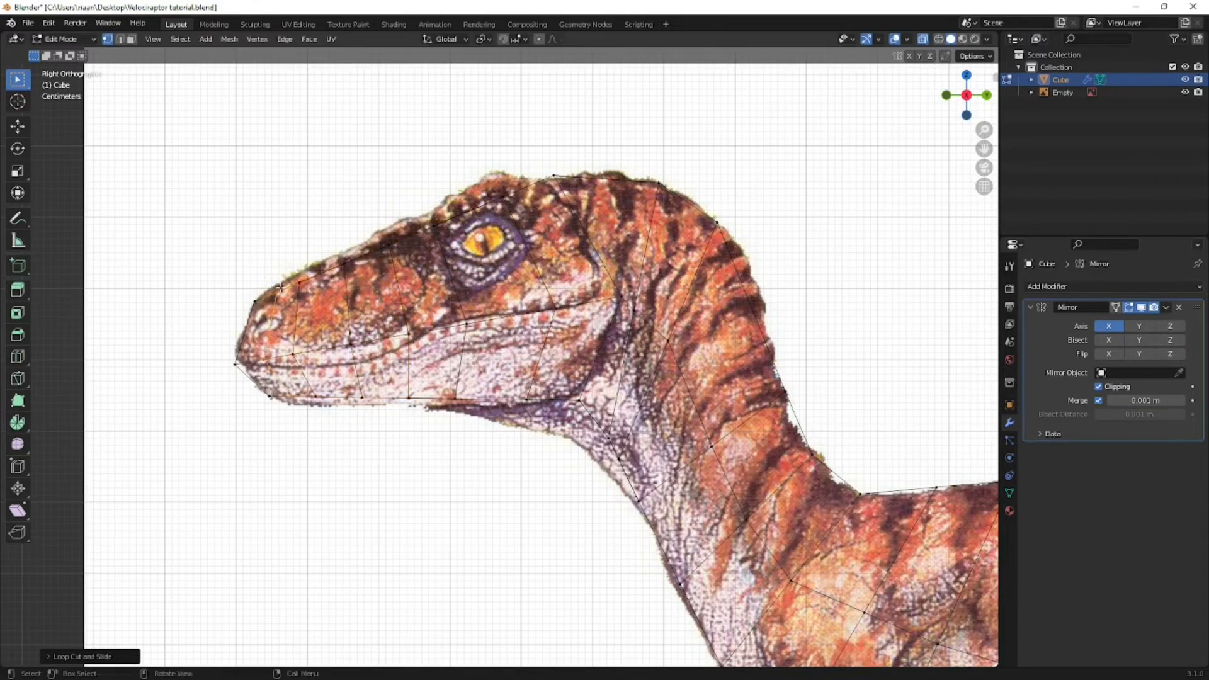
- Move the new vertices along the top of the snout onto the reference outline
drag(265, 277, 287, 311)
key(g)
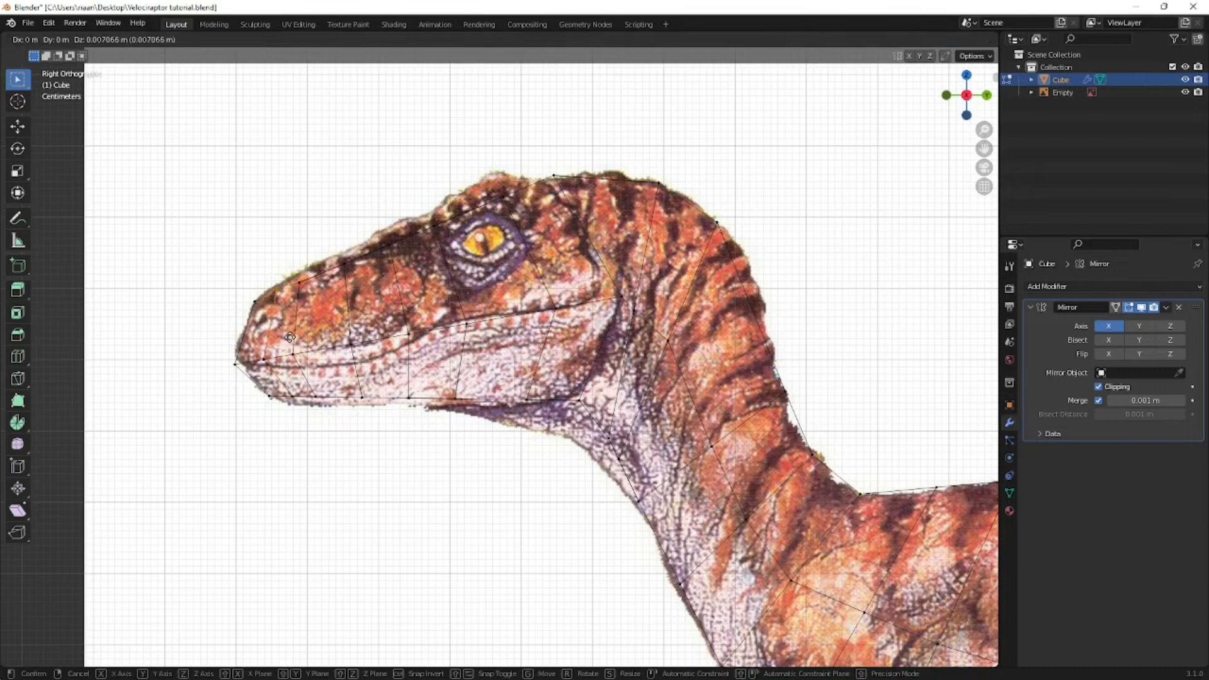
click(290, 337)
key(g)
click(283, 301)
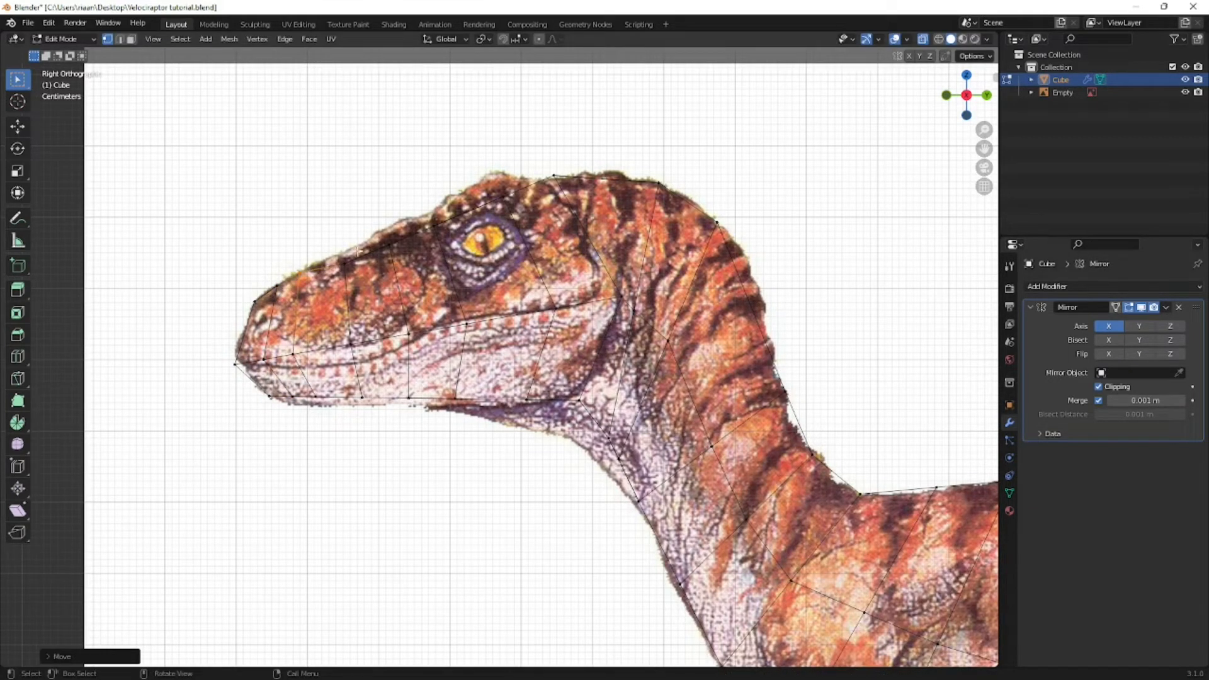
drag(357, 252, 329, 277)
key(g)
click(324, 266)
key(g)
click(355, 259)
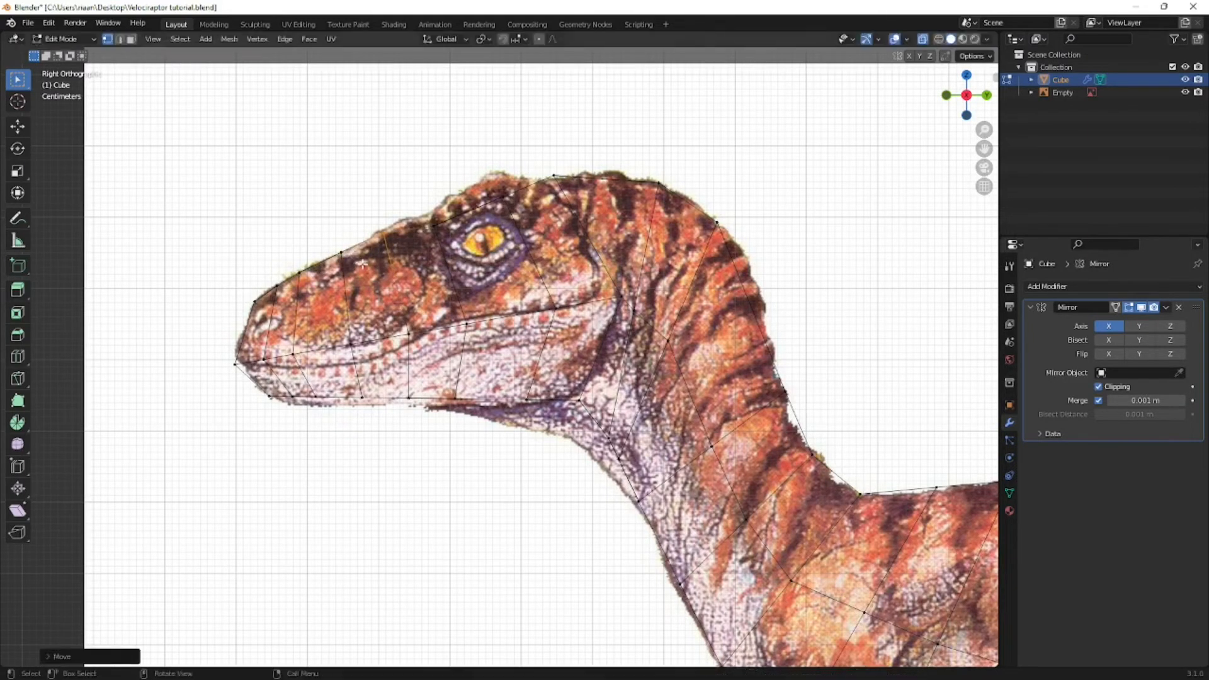
- Switch to Opera and examine the raptor heads in the enlarged "The Big One" image
key(alt+Tab)
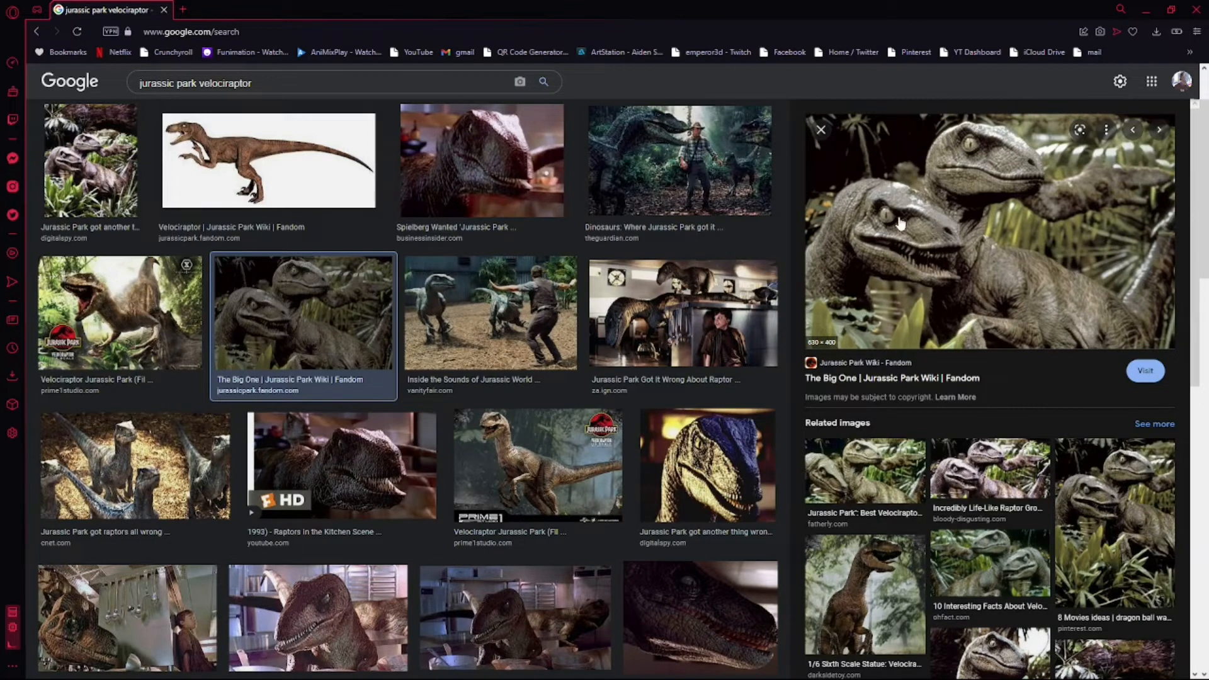
- Return to Blender and move the head-top vertex in front of the eye onto the reference outline
scroll(678, 540, down, 1)
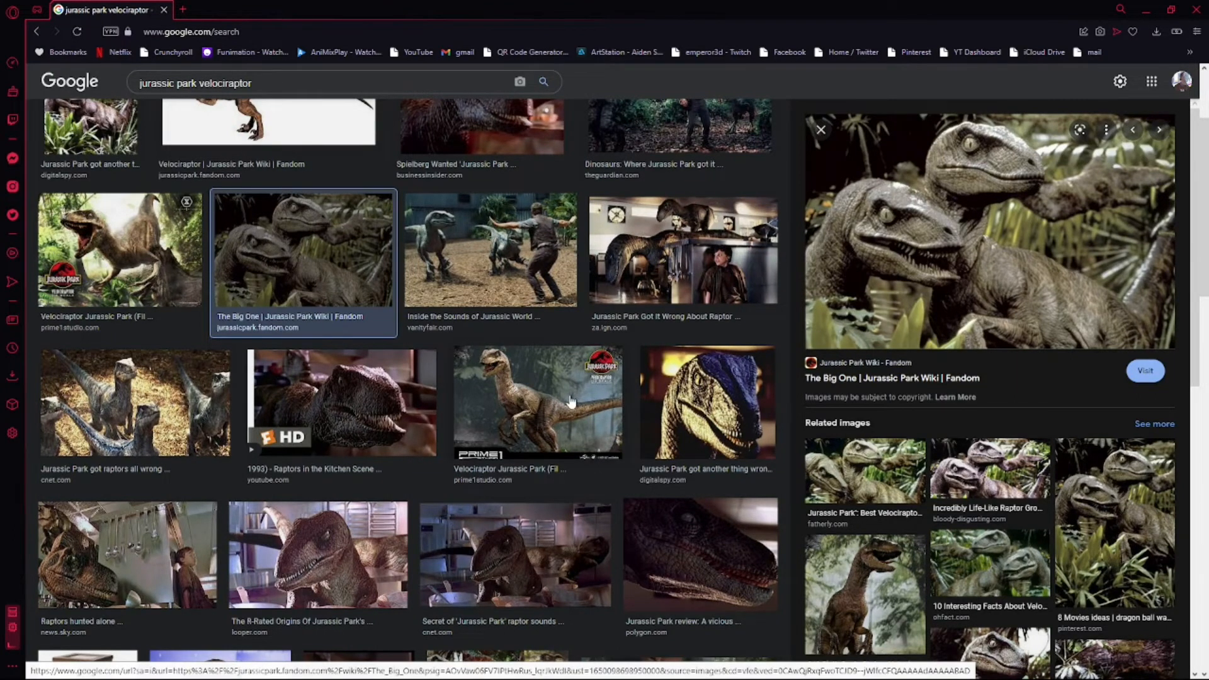
key(alt+Tab)
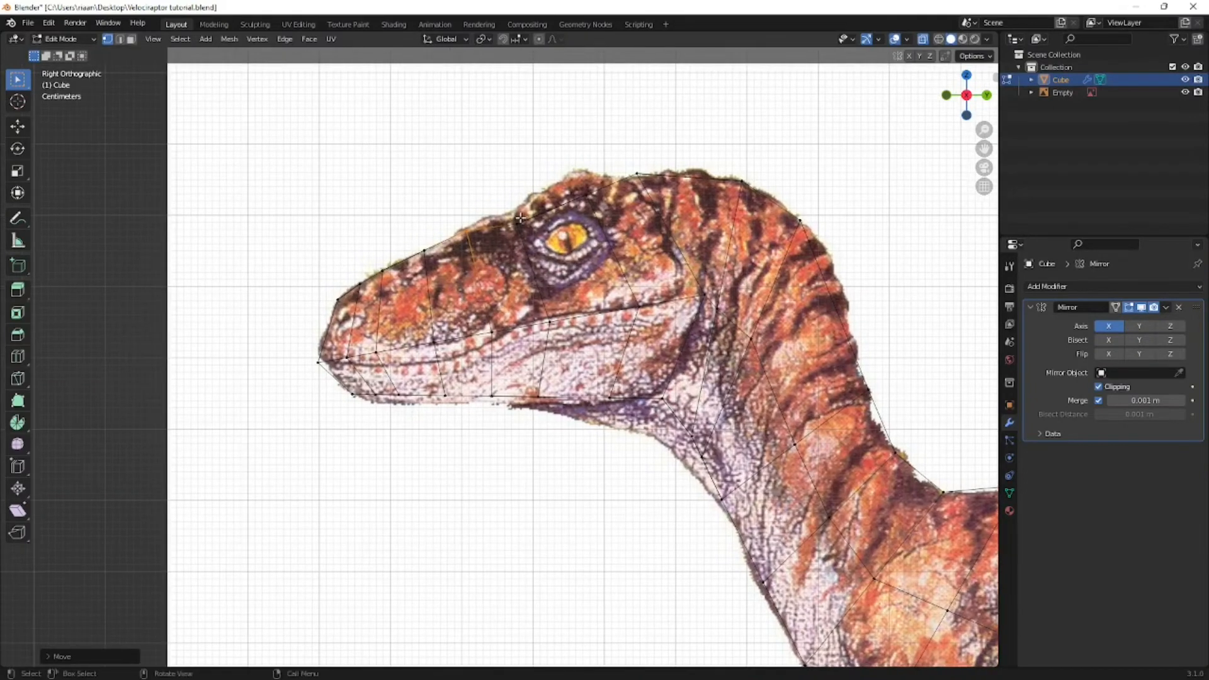
click(520, 218)
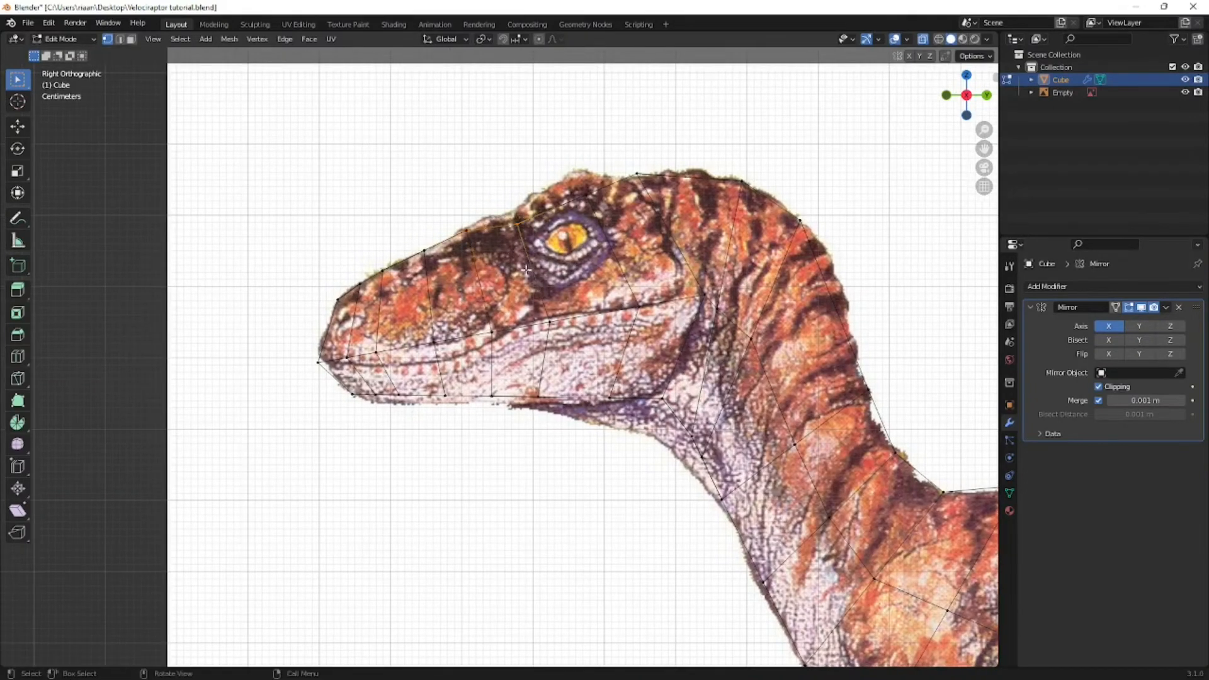
key(g)
click(532, 260)
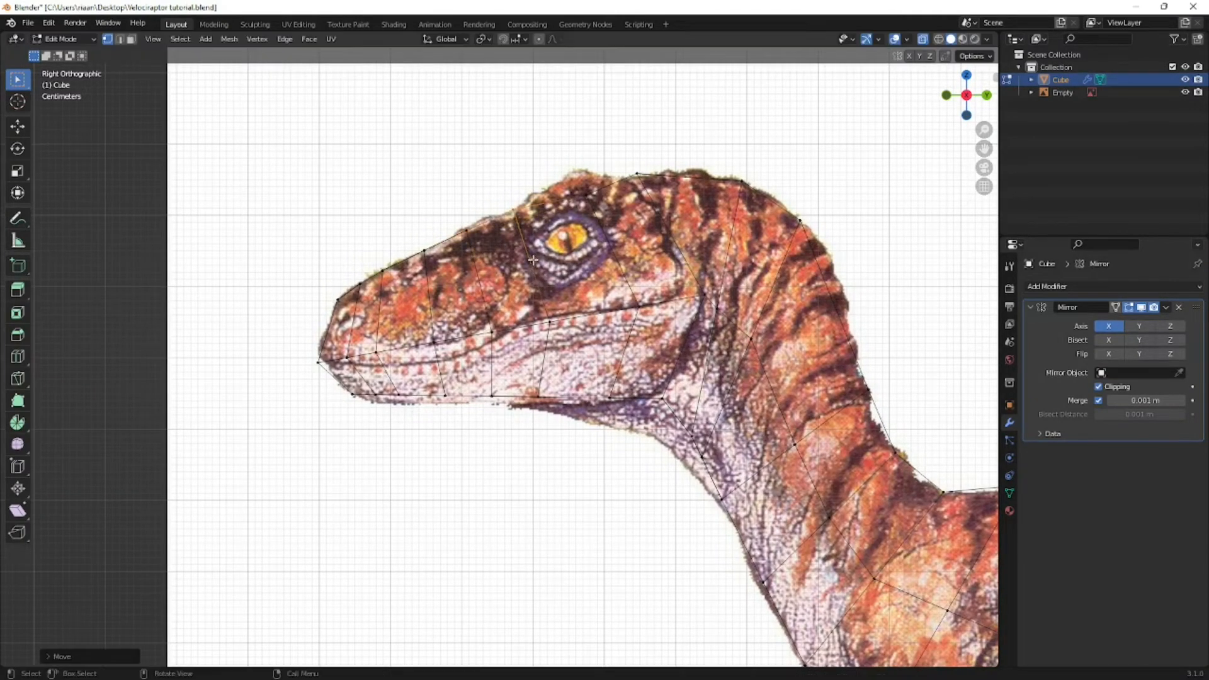
- Check the raptor photo in Opera, and in Blender move the head-top vertex behind the eye up onto the reference outline
key(alt+Tab)
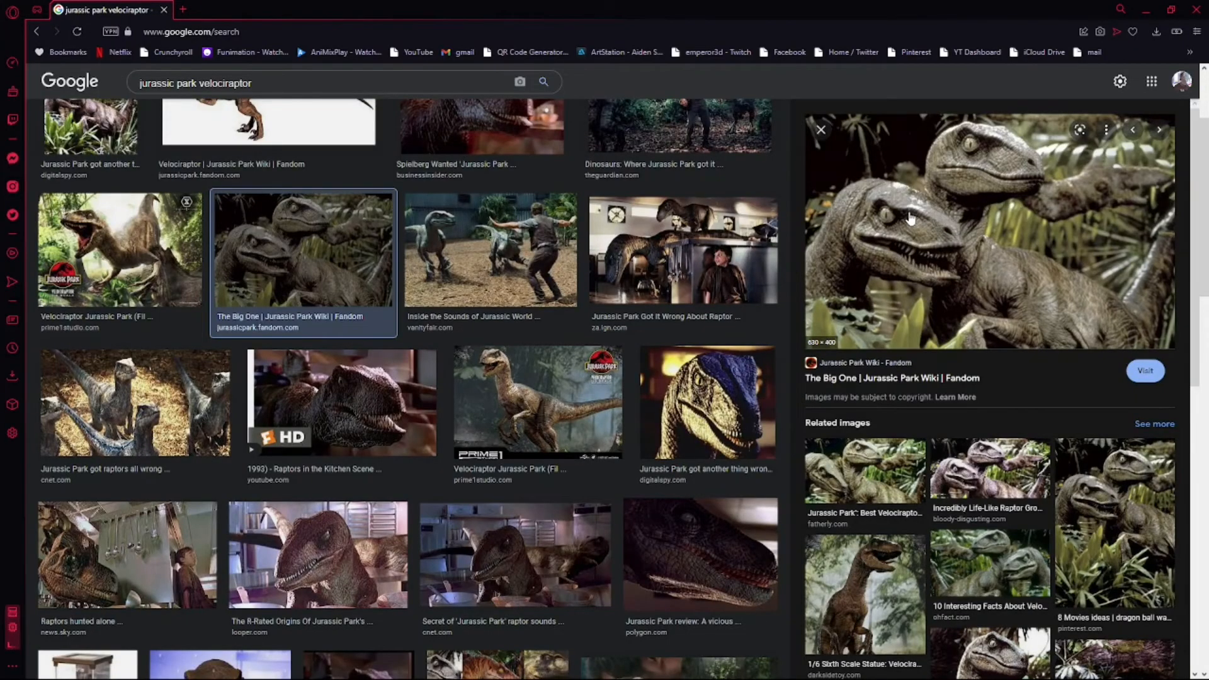
key(alt+Tab)
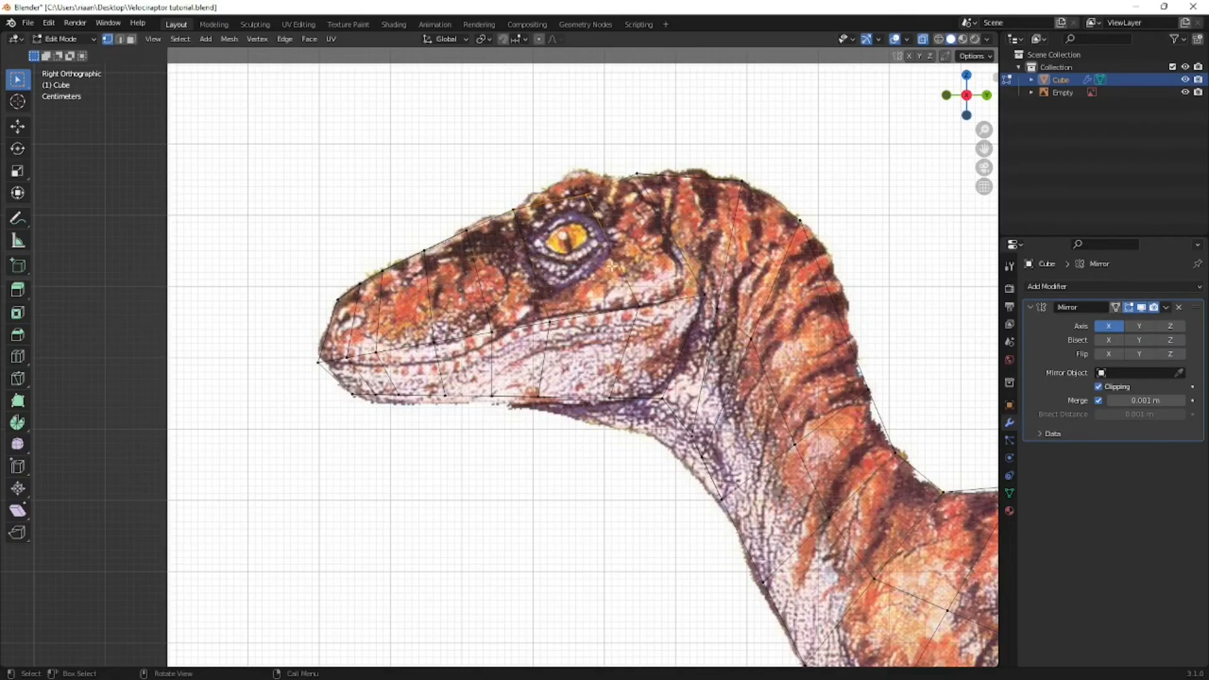
click(612, 268)
key(g)
click(608, 256)
middle_drag(386, 249, 419, 291)
key(KP_3)
scroll(405, 426, up, 3)
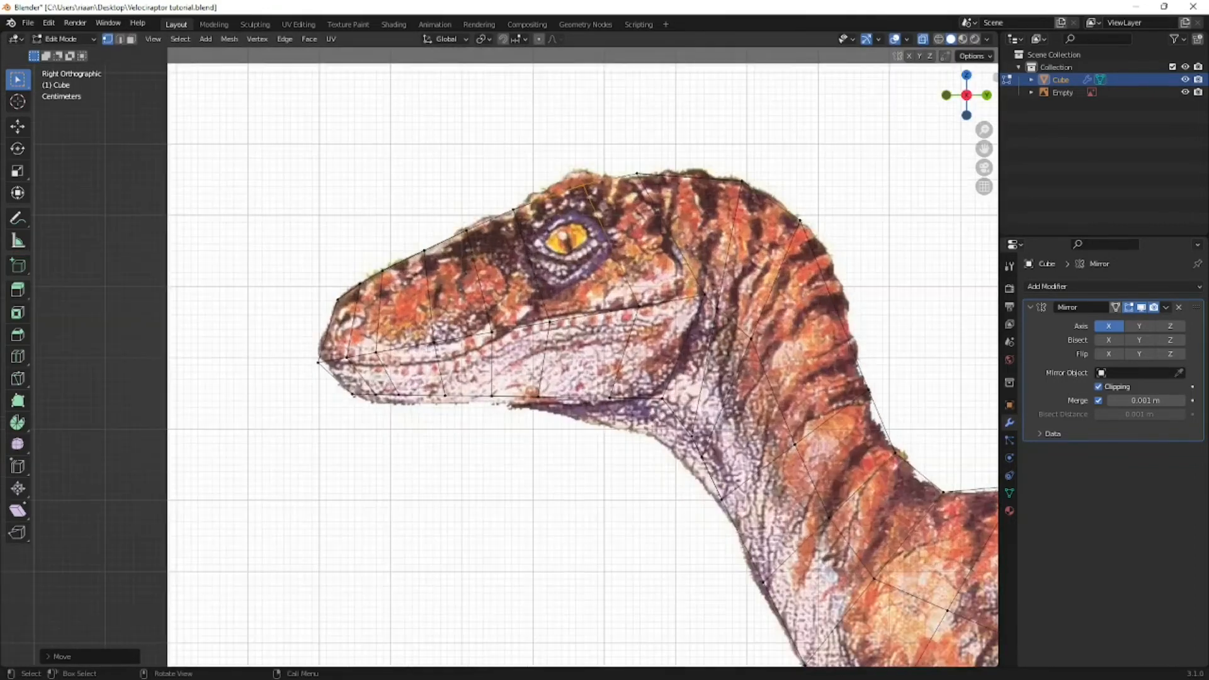
- Move the underside vertices along the front half of the lower jaw down onto the reference jawline
shift+middle_drag(405, 427, 529, 370)
scroll(504, 331, up, 3)
drag(502, 323, 487, 355)
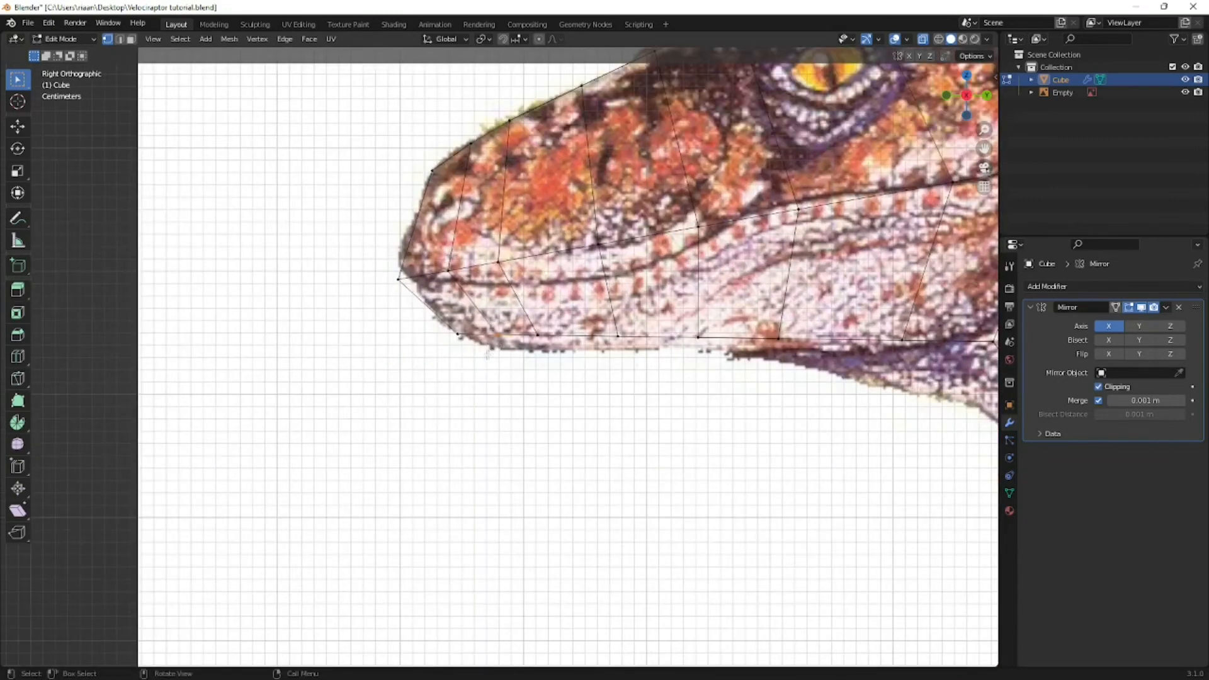
key(g)
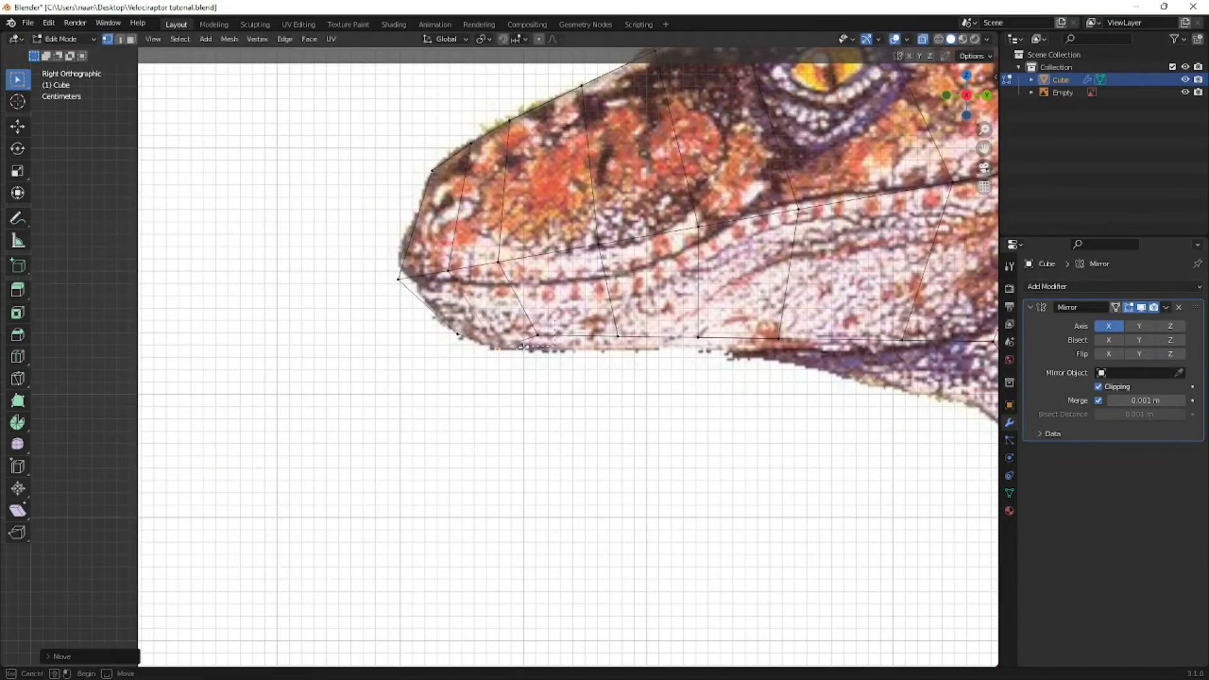
click(586, 370)
drag(712, 323, 665, 365)
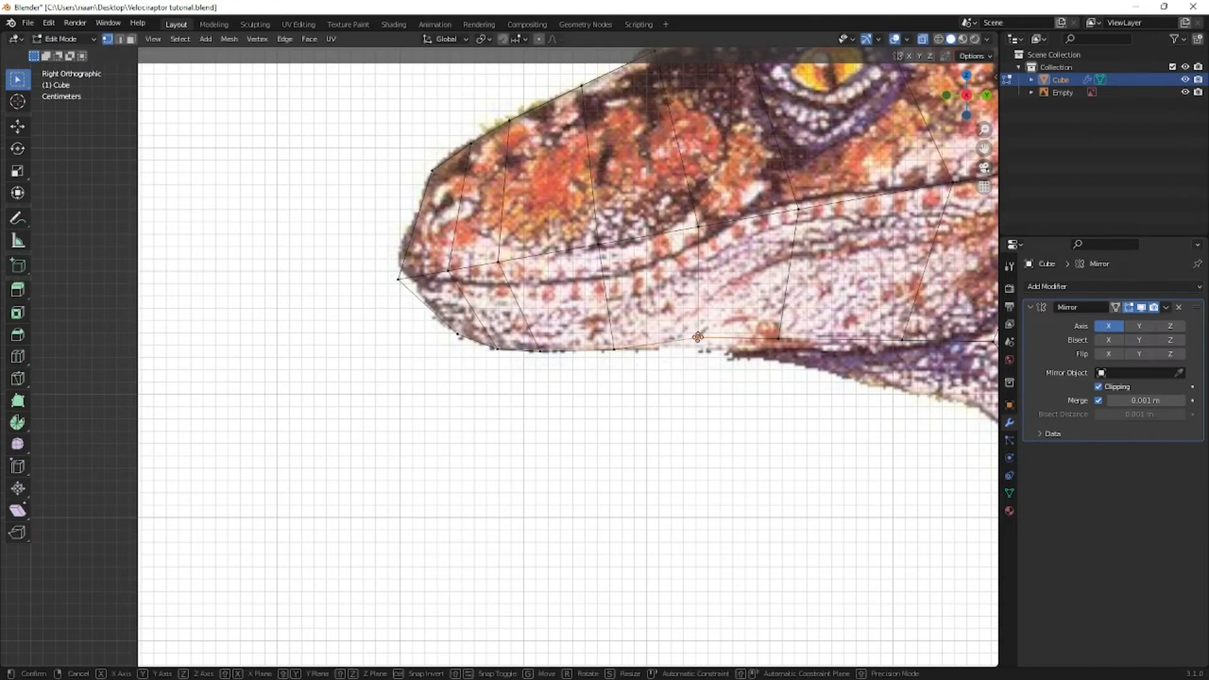
key(g)
click(697, 346)
- Move the underside vertices from below the eye back to the rear corner of the jaw onto the reference jawline
drag(799, 329, 756, 357)
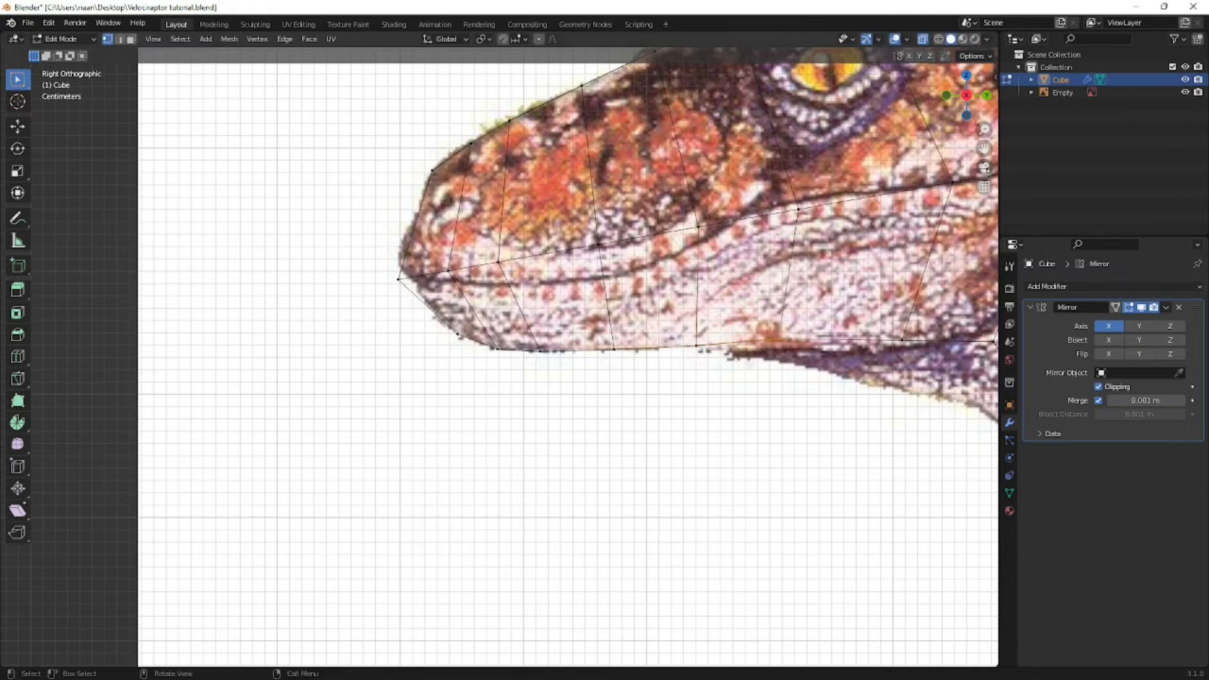
key(g)
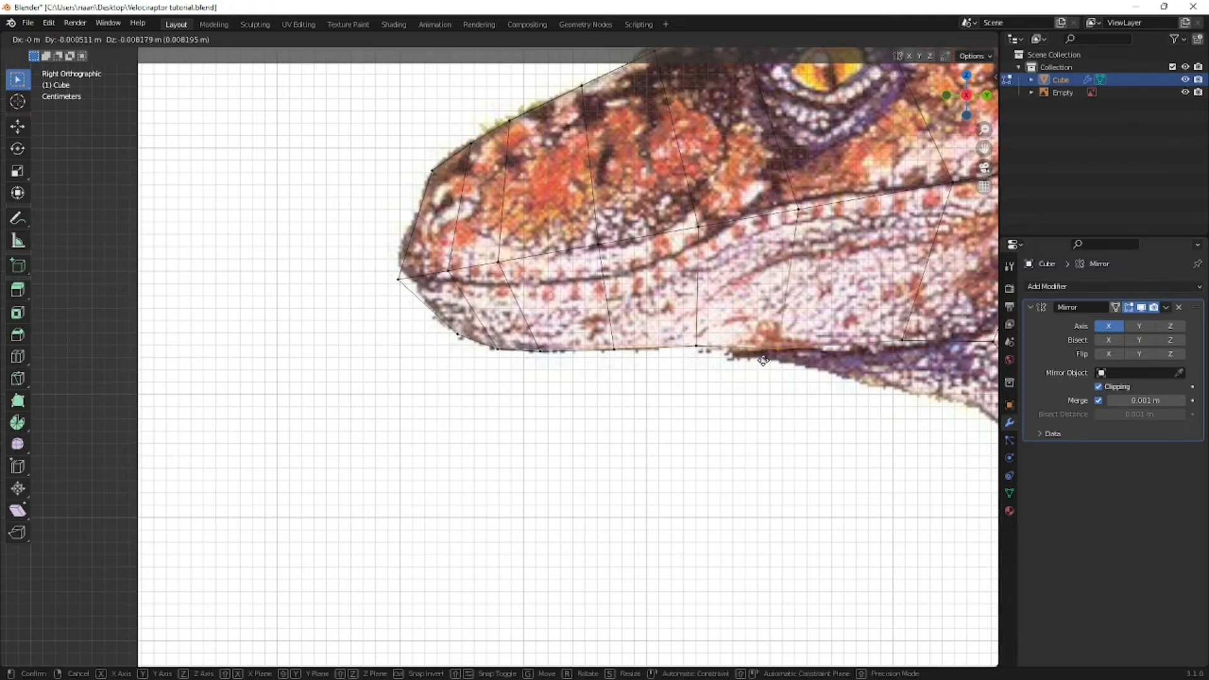
click(762, 357)
drag(698, 337, 683, 365)
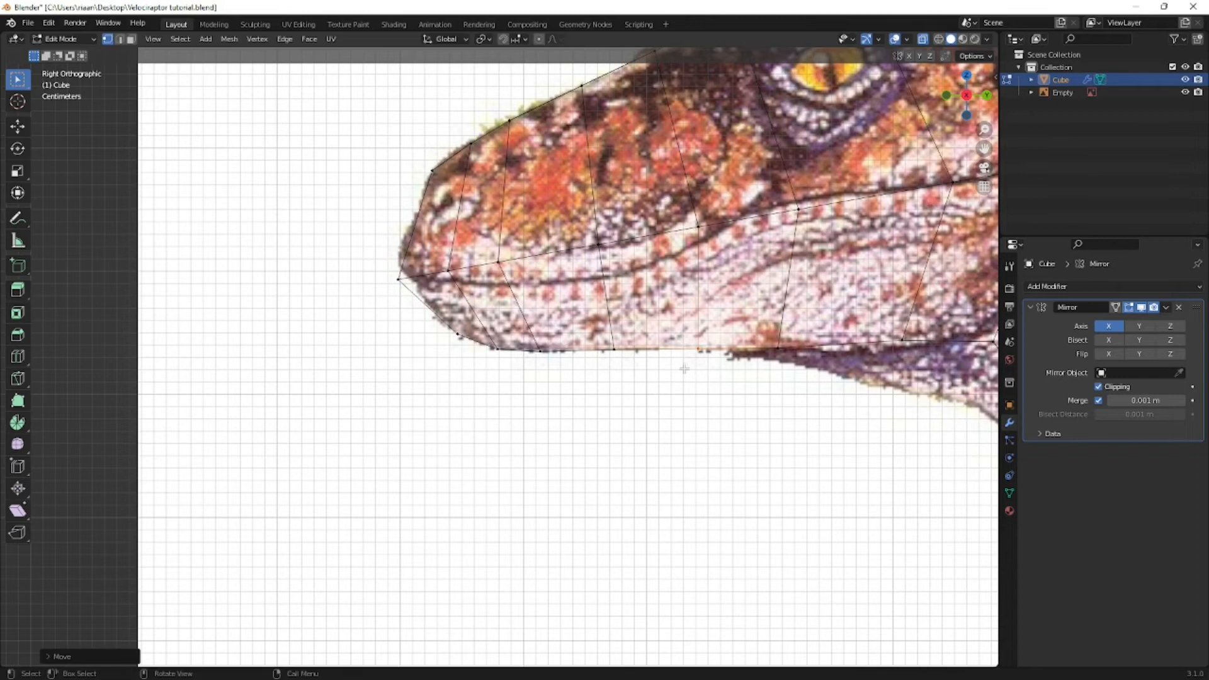
shift+middle_drag(786, 373, 640, 376)
drag(784, 336, 732, 356)
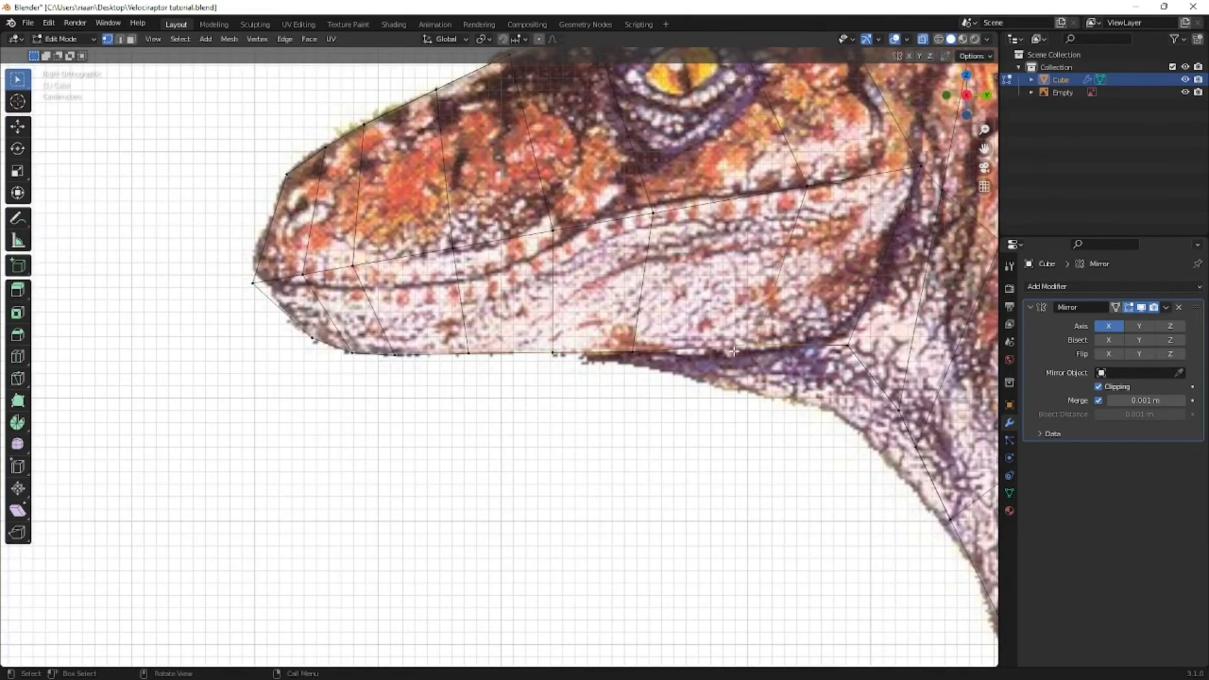
key(g)
click(734, 355)
key(g)
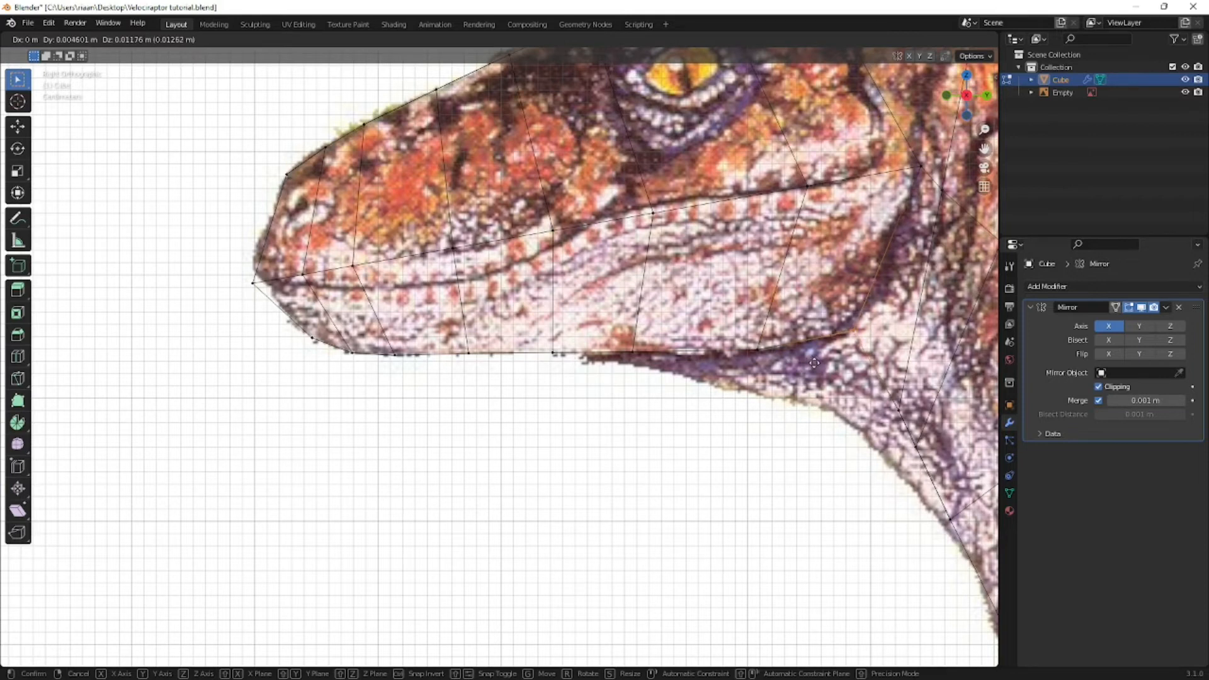
click(815, 363)
- Compare the head with the raptor photo in Opera, and in Blender's see-through right view align the nose-tip vertex and its neighbour with the mouth line
scroll(670, 280, down, 1)
shift+middle_drag(370, 262, 611, 276)
scroll(528, 273, up, 1)
scroll(528, 272, down, 2)
key(alt+Tab)
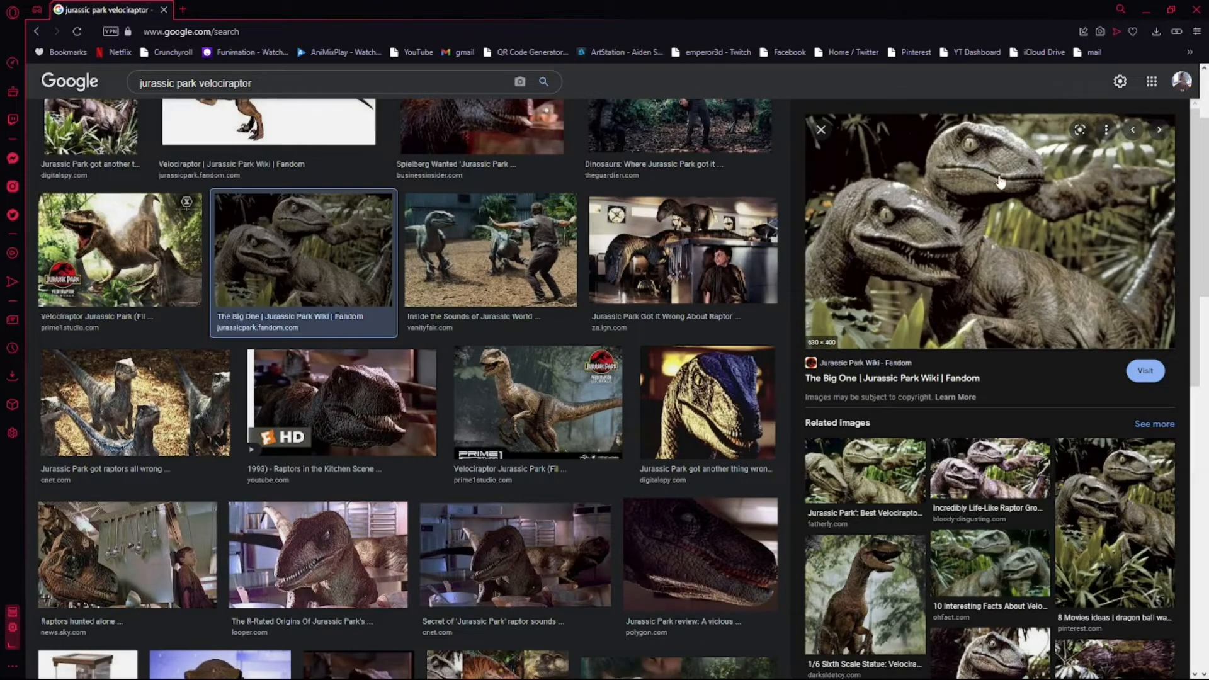
key(alt+Tab)
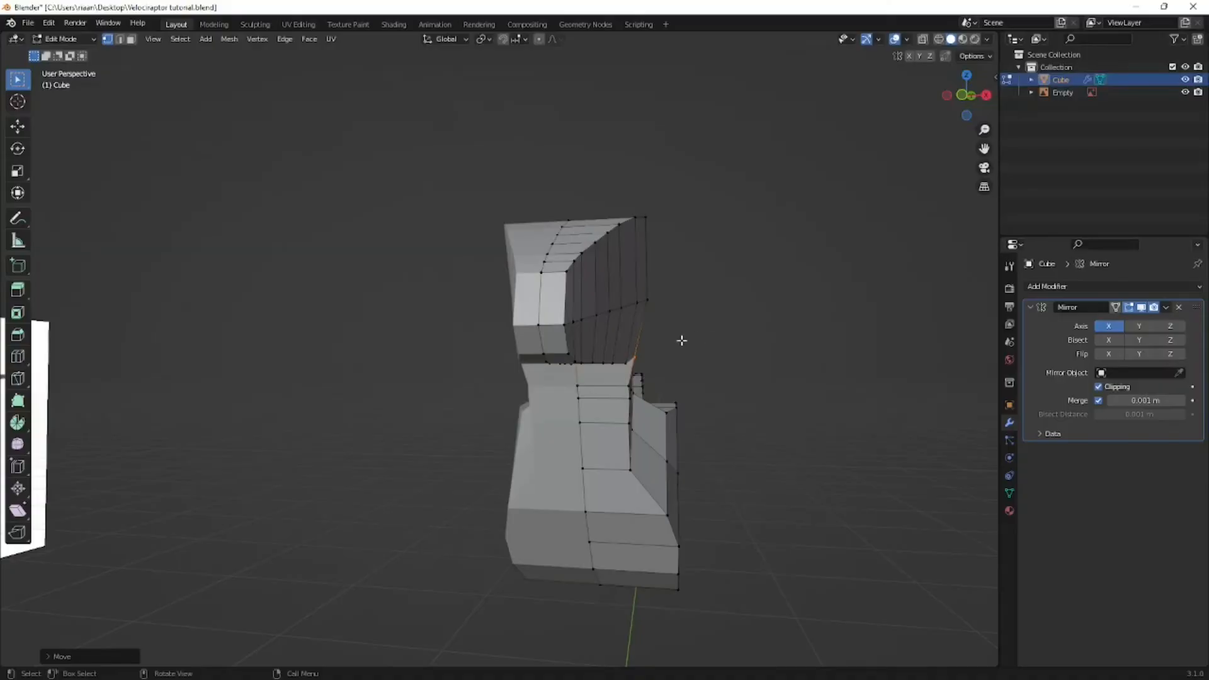
key(KP_3)
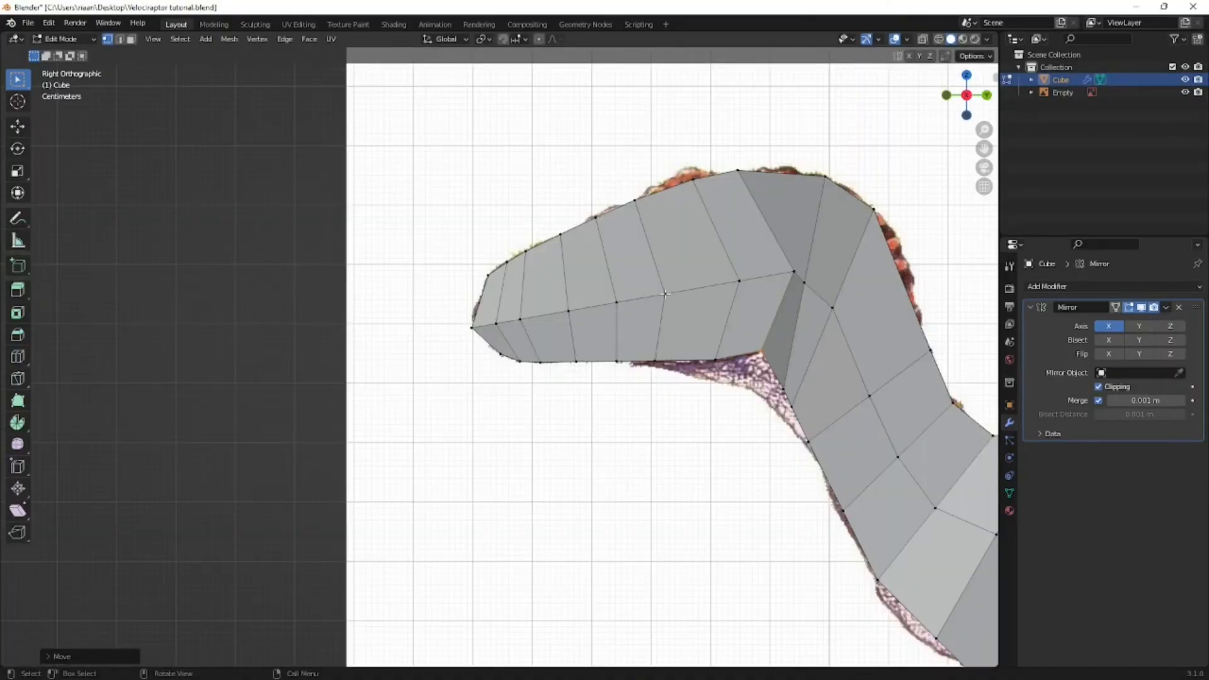
scroll(501, 356, up, 1)
key(alt+z)
scroll(501, 356, up, 2)
key(b)
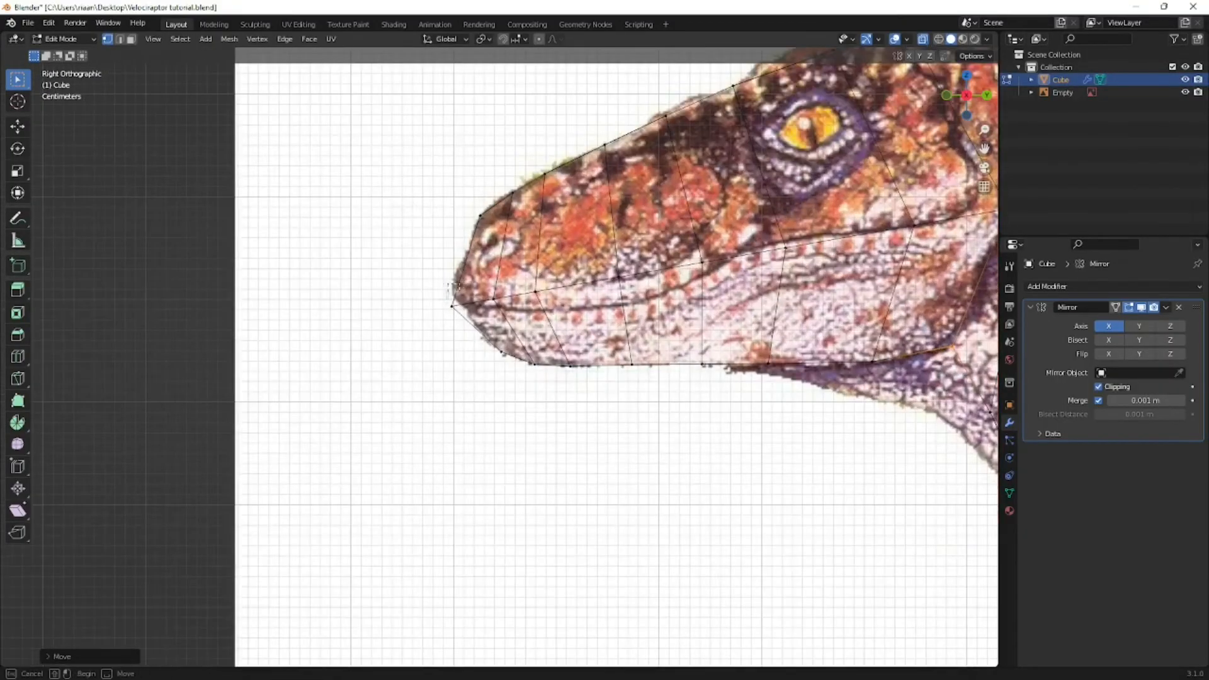
drag(451, 290, 459, 332)
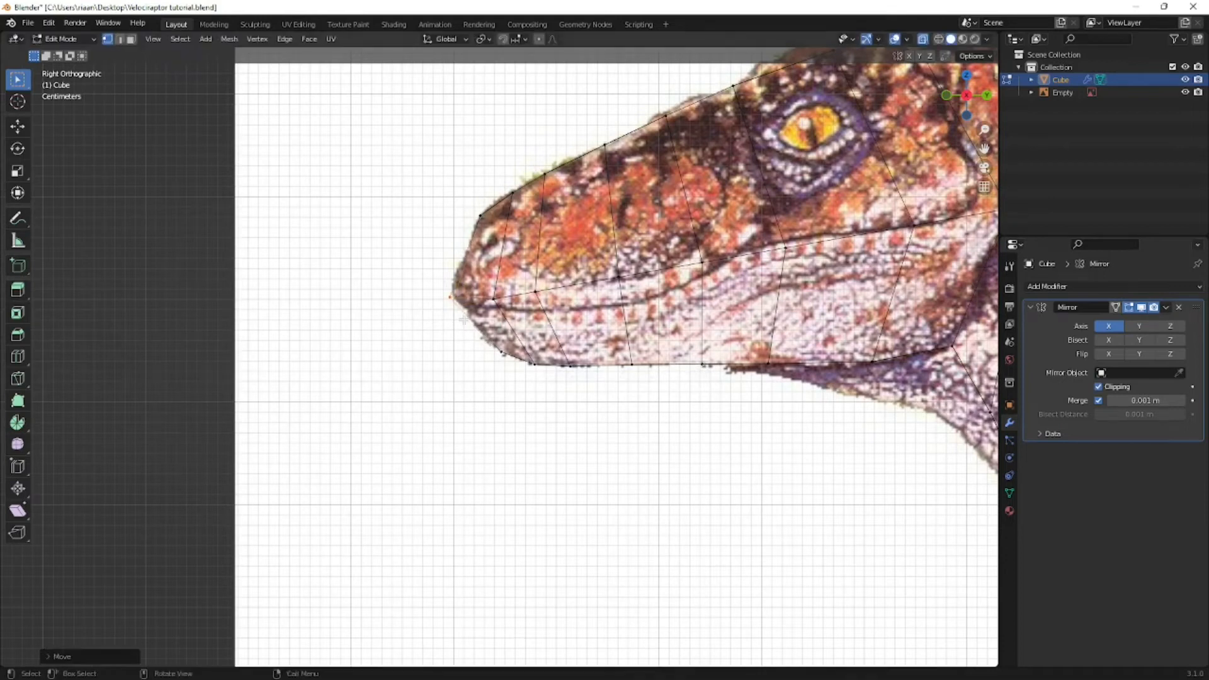
key(g)
click(474, 323)
- Move the next three side vertices along the snout down onto the reference mouth line
drag(558, 273, 525, 320)
key(g)
click(531, 336)
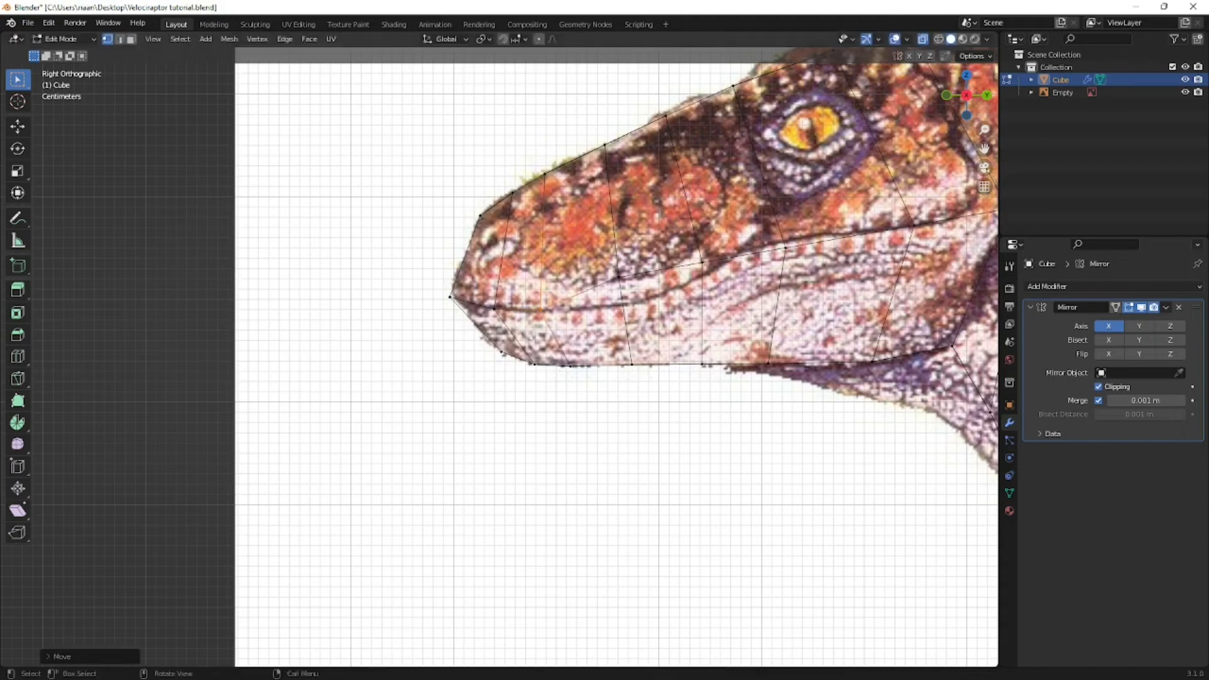
drag(636, 263, 605, 313)
key(g)
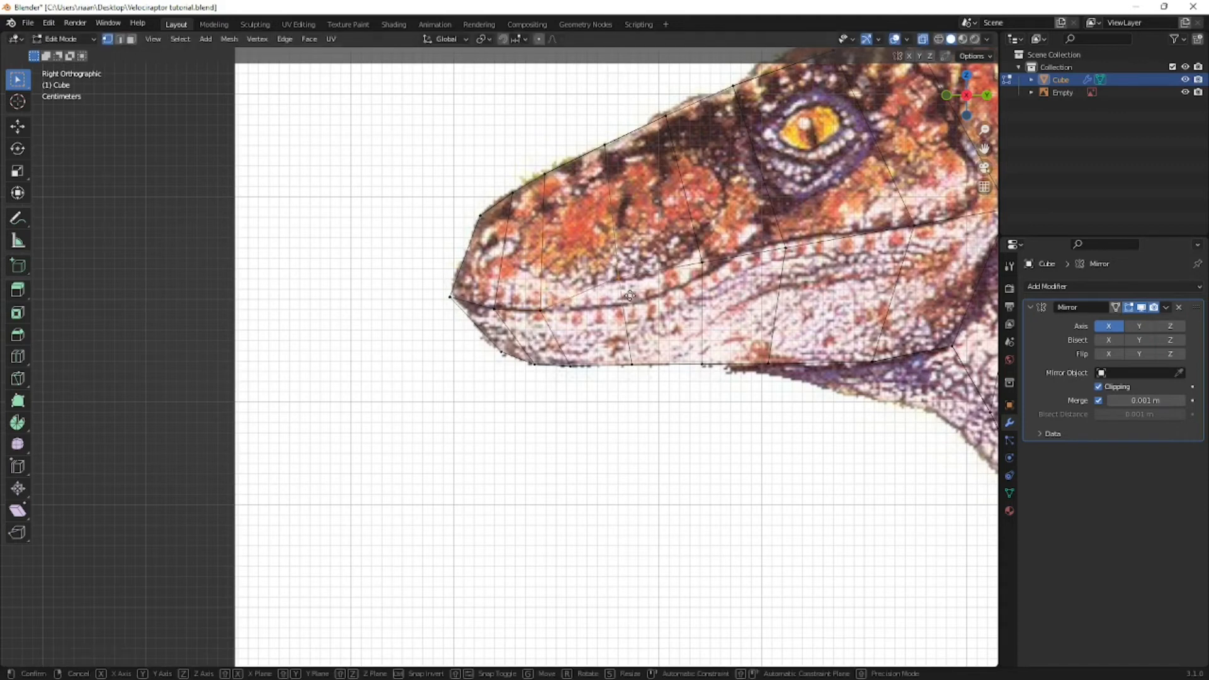
click(719, 256)
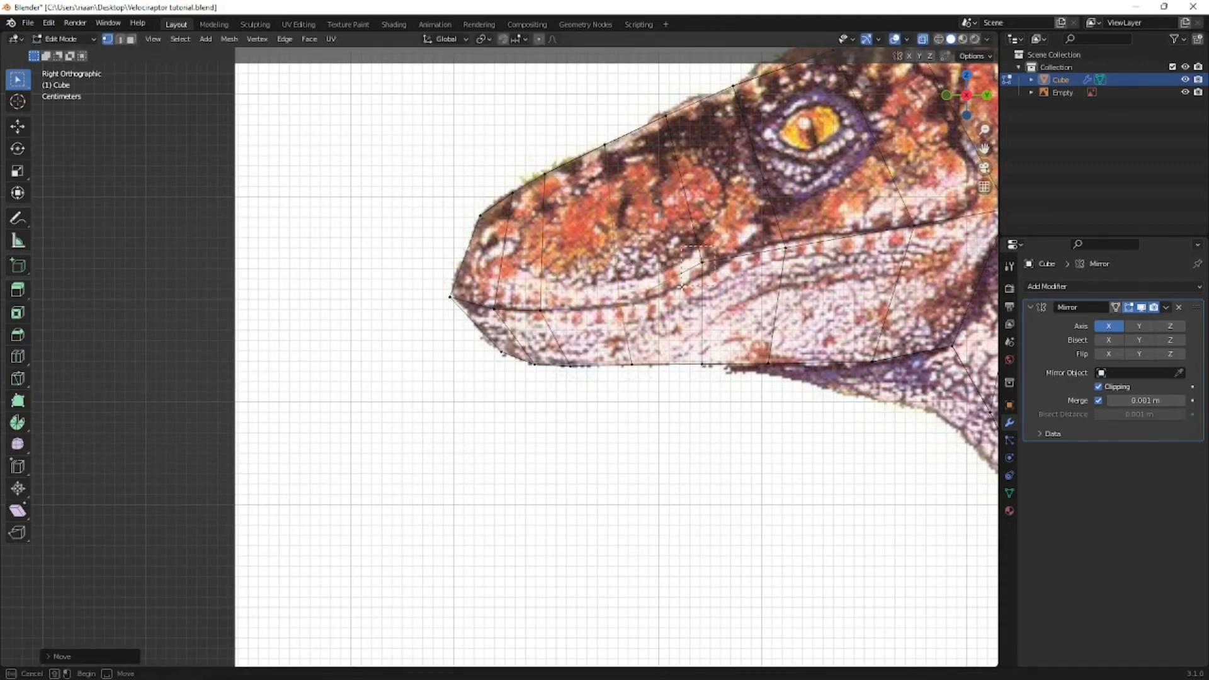
key(g)
click(682, 308)
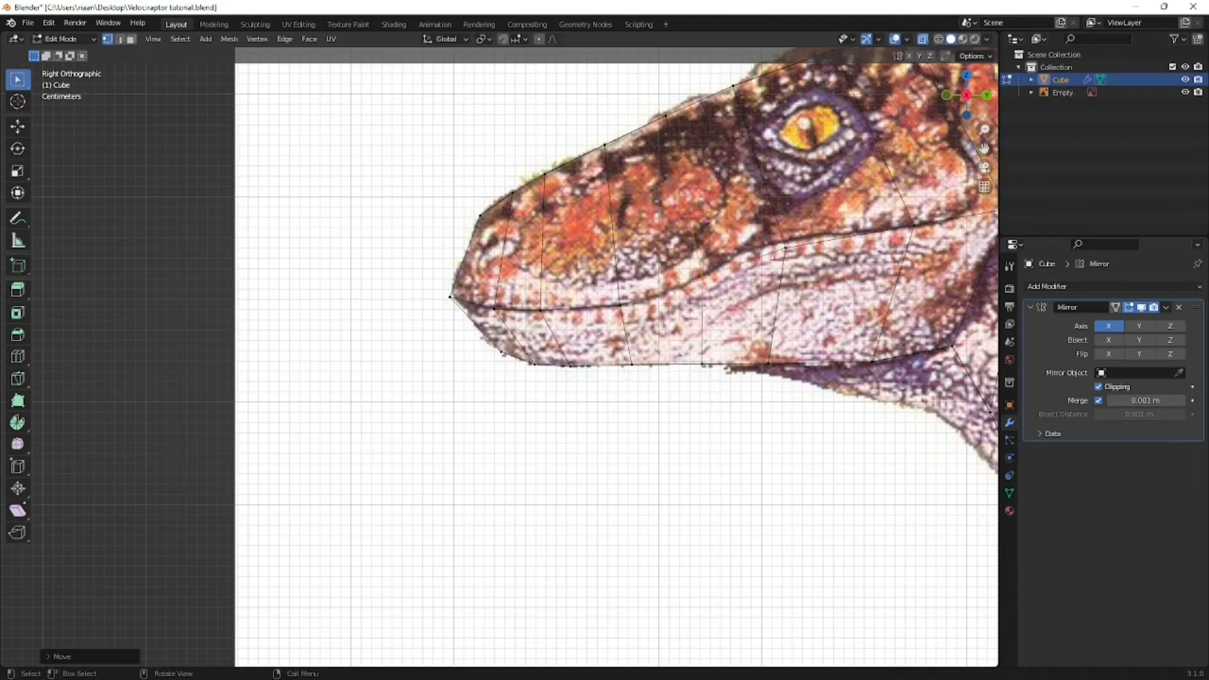
- Align the side vertices below and behind the eye with the rear part of the reference mouth line
key(g)
click(762, 262)
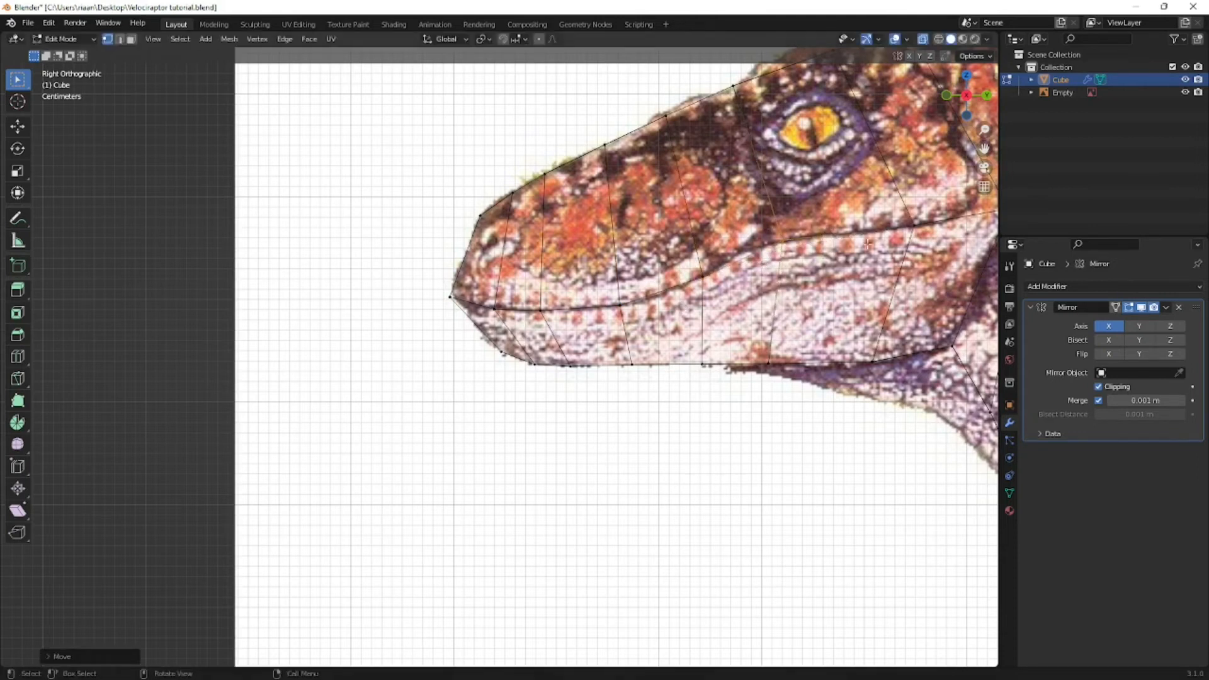
key(g)
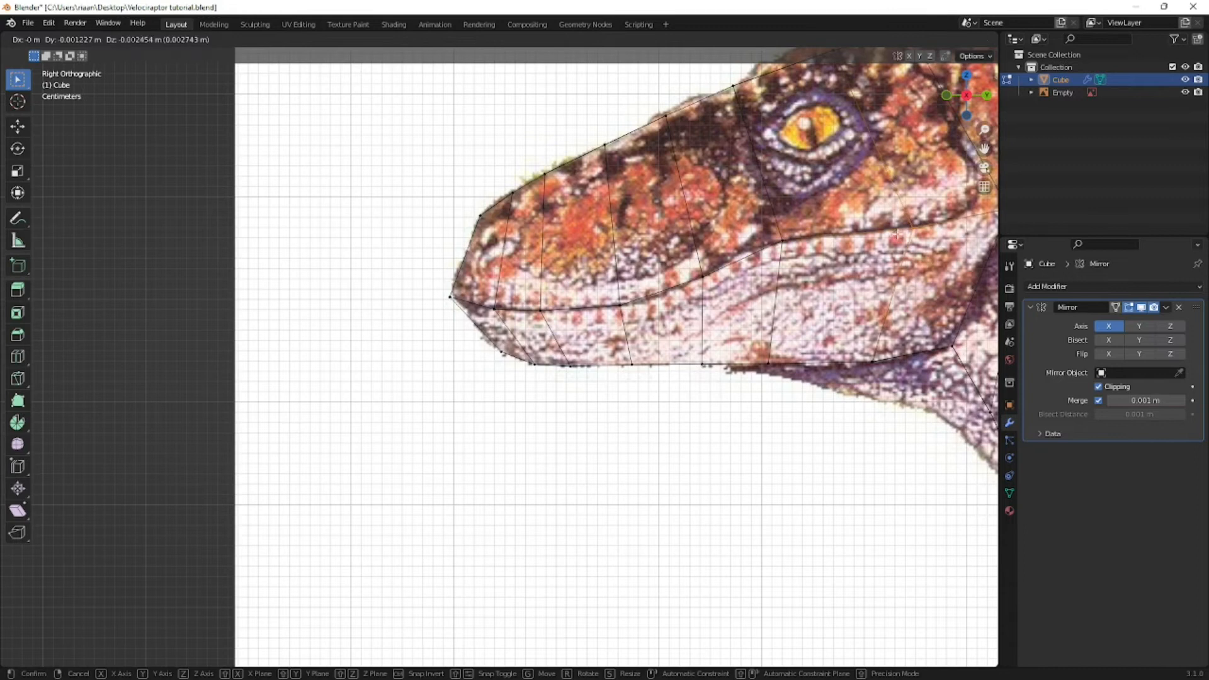
click(898, 236)
shift+middle_drag(898, 236, 668, 257)
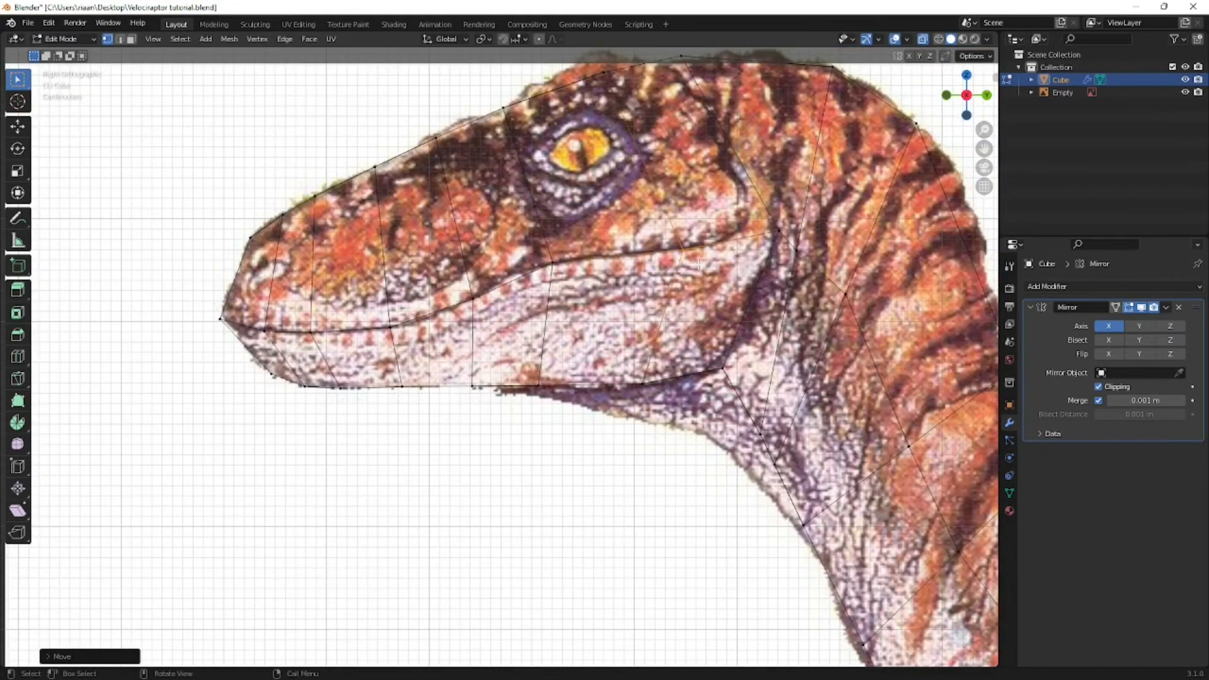
key(g)
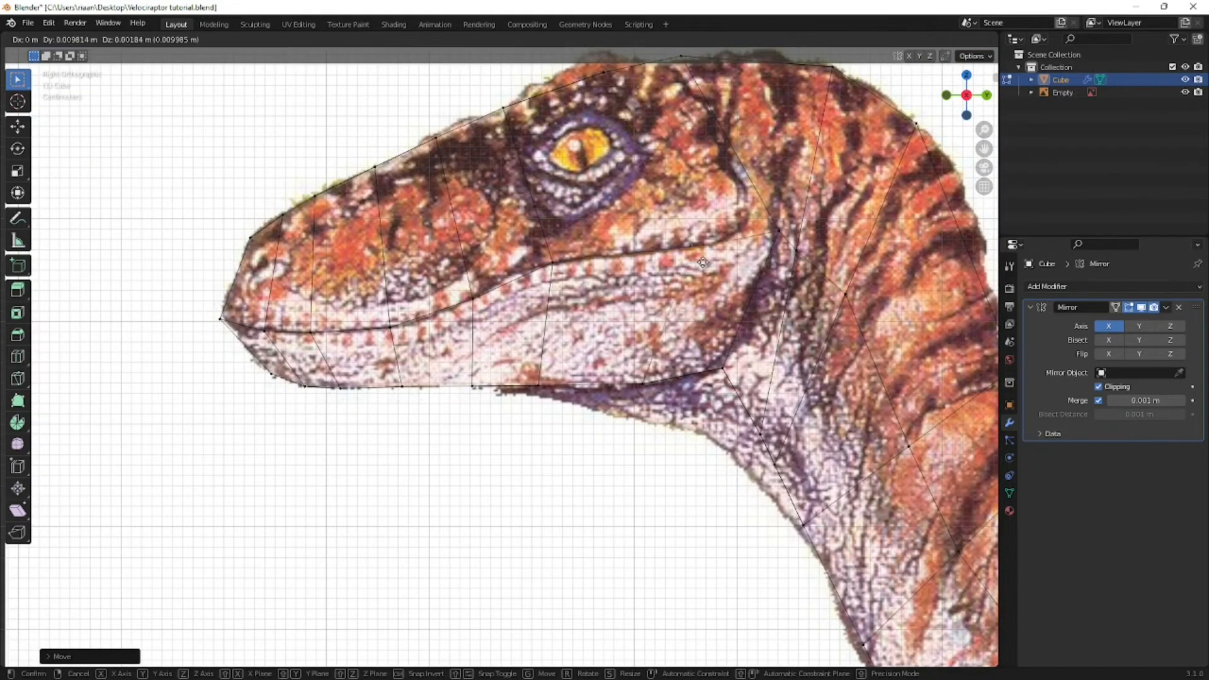
click(707, 262)
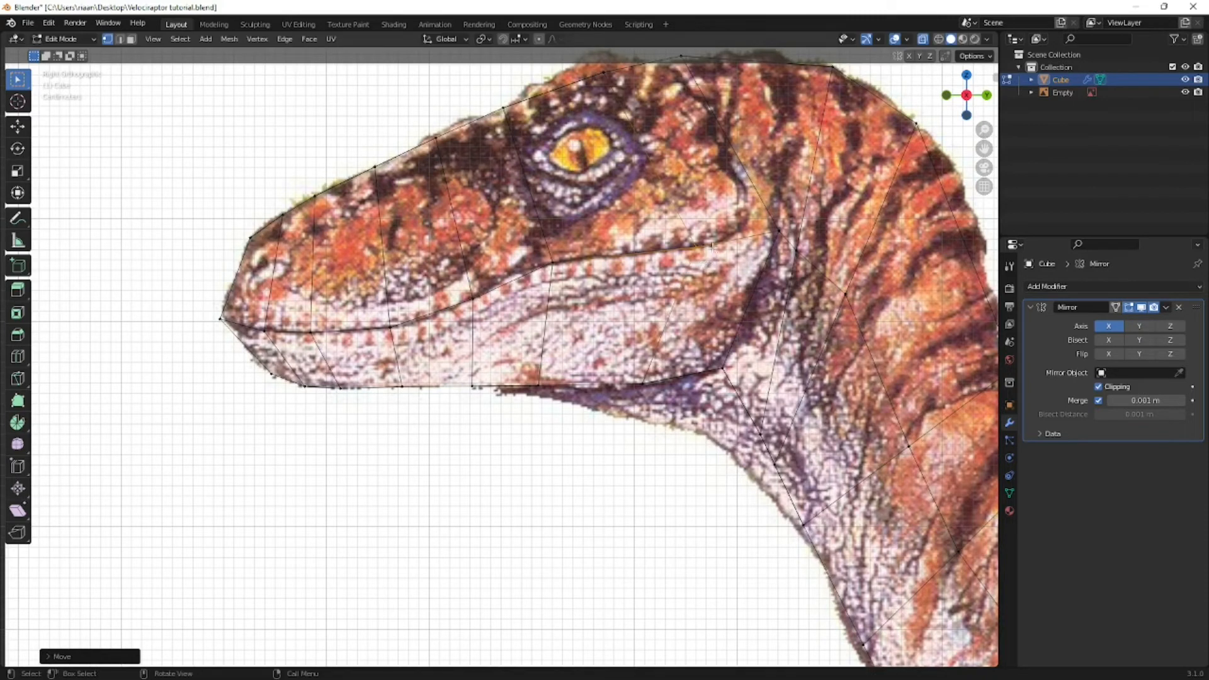
scroll(705, 252, down, 1)
scroll(737, 276, up, 2)
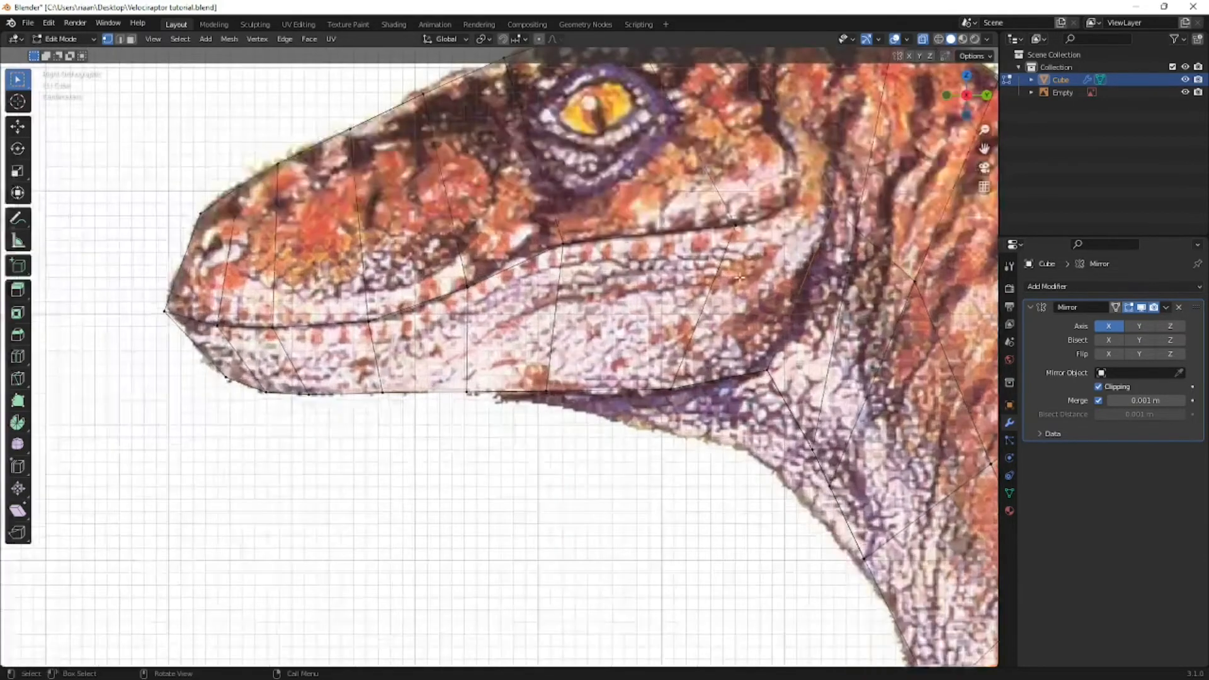
key(g)
click(740, 271)
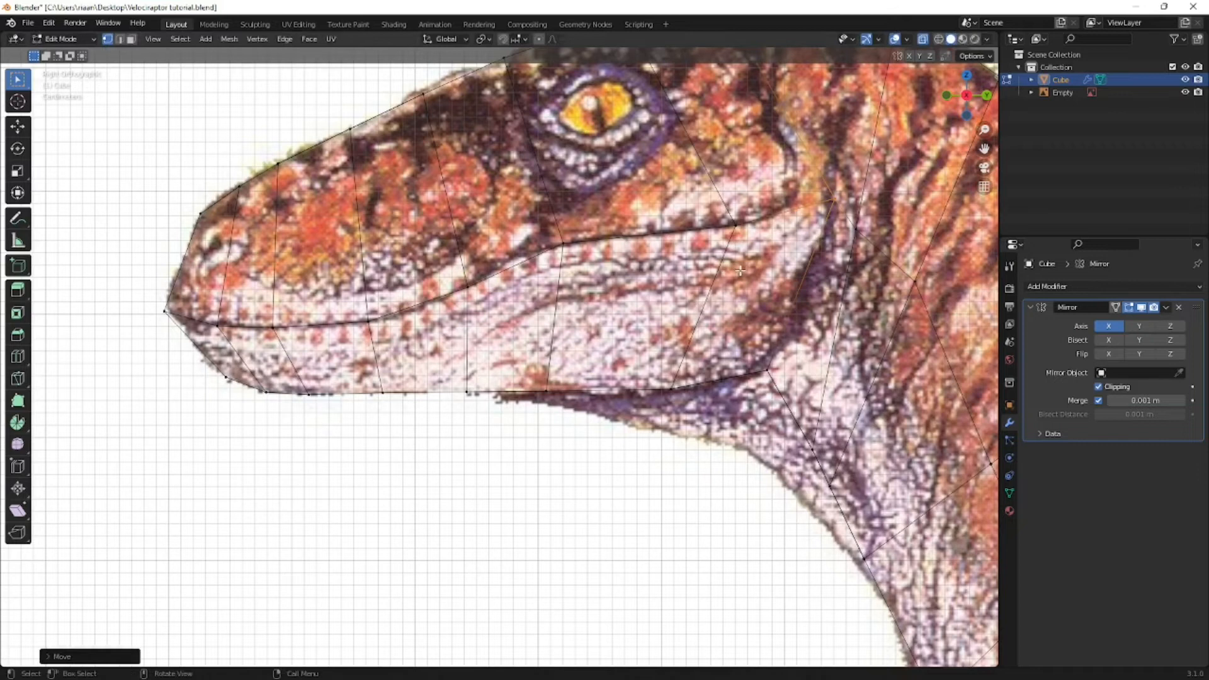
- Select the mouth-line vertices from the nose tip back to below the eye and move them outward about 0.013 m along X
shift+middle_drag(622, 272, 761, 272)
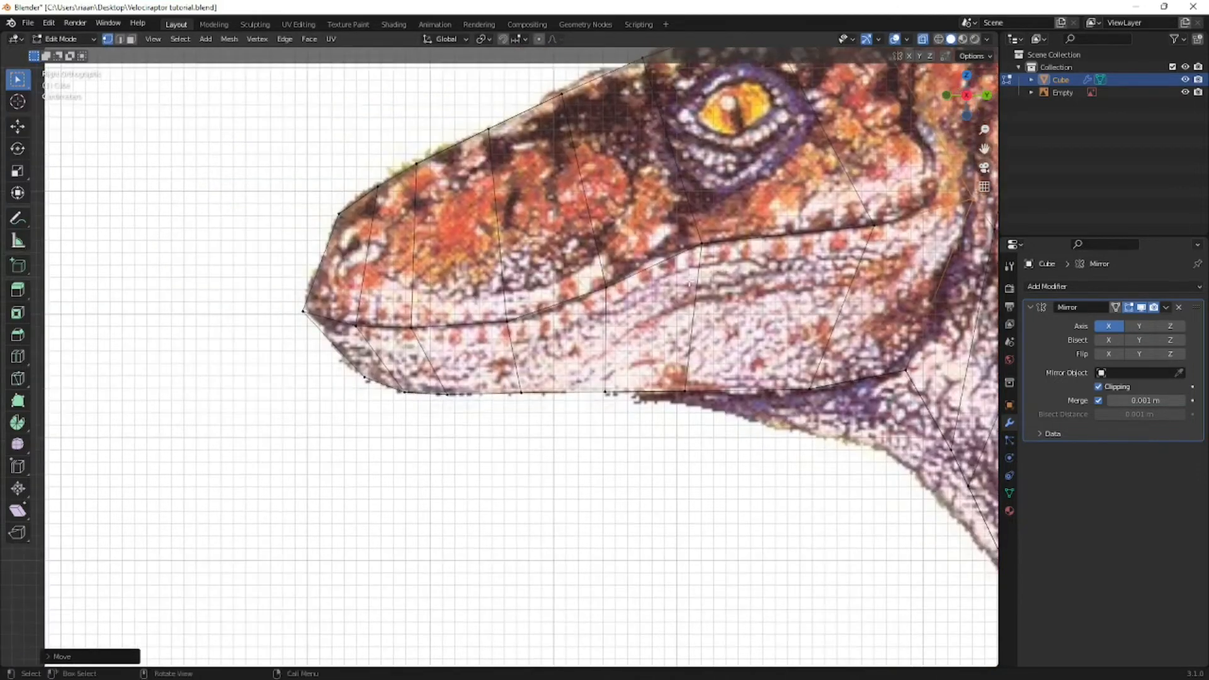
scroll(669, 285, down, 2)
middle_drag(669, 285, 521, 319)
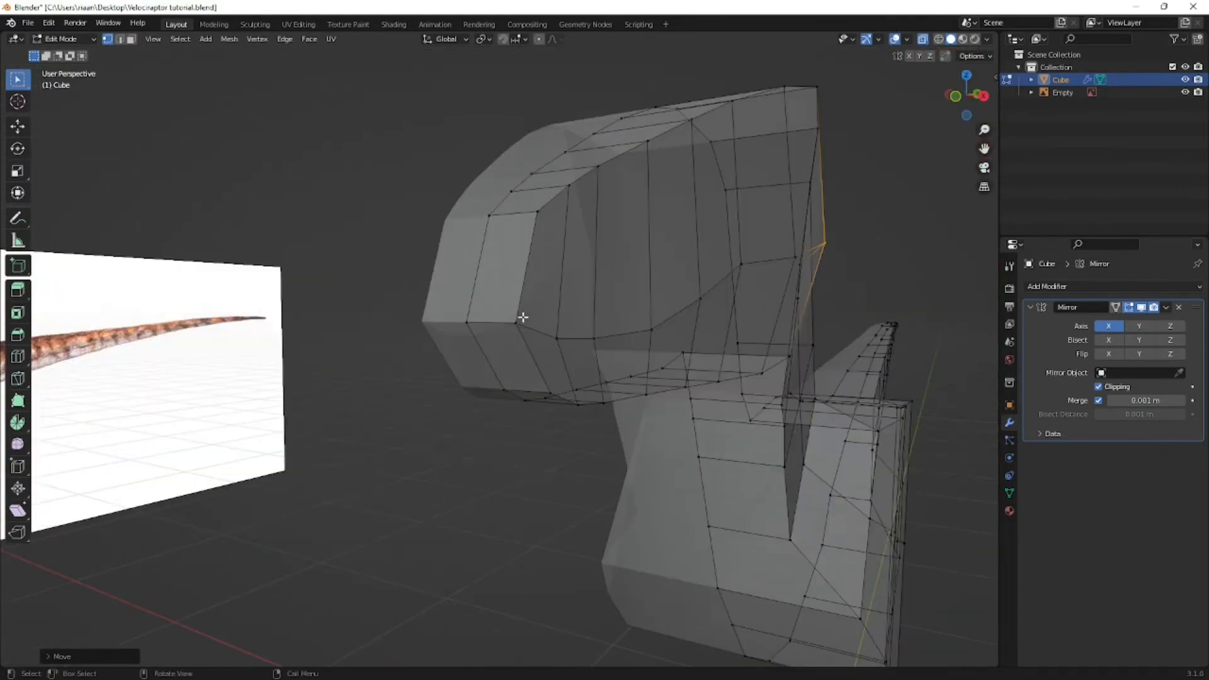
alt+click(521, 318)
click(471, 323)
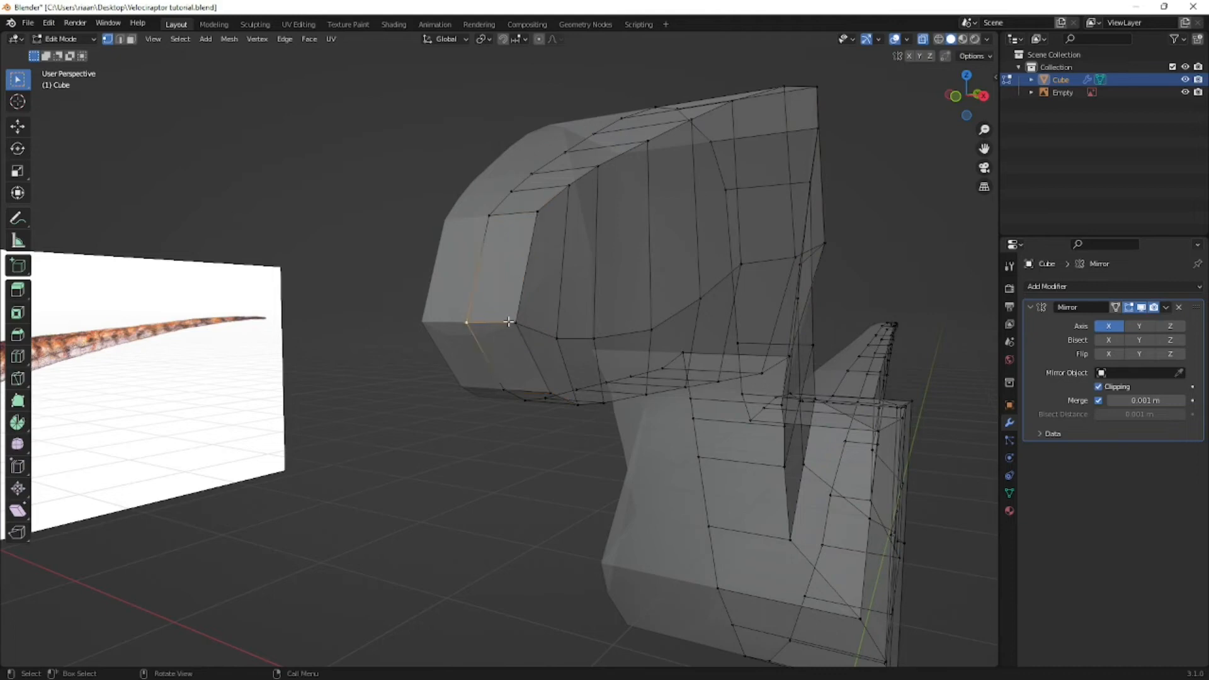
shift+click(528, 325)
shift+click(563, 339)
shift+click(604, 338)
shift+click(664, 323)
shift+click(718, 289)
middle_drag(737, 269, 661, 286)
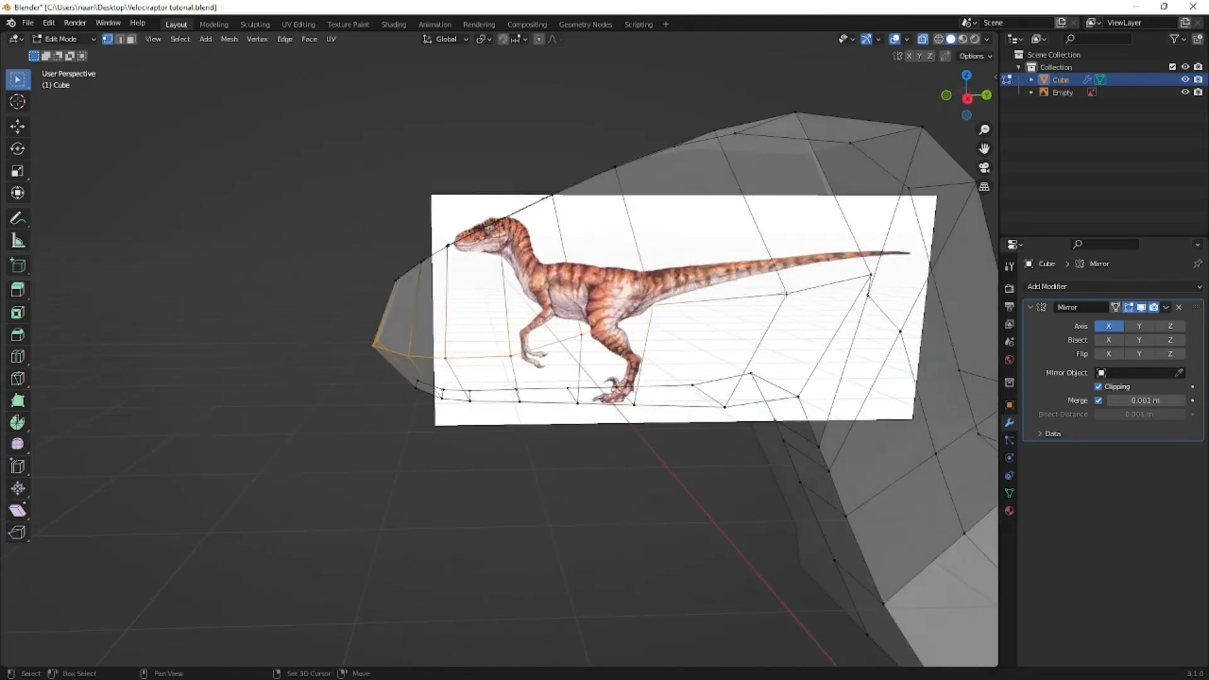
key(KP_1)
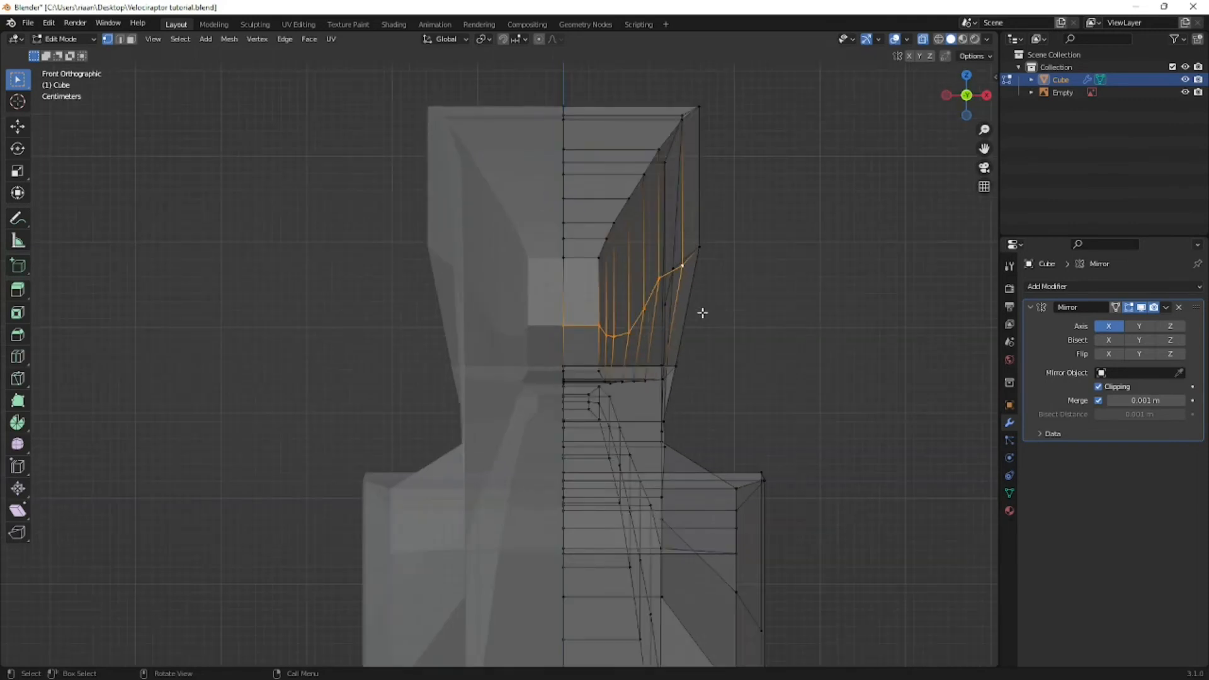
scroll(694, 324, up, 1)
key(alt+z)
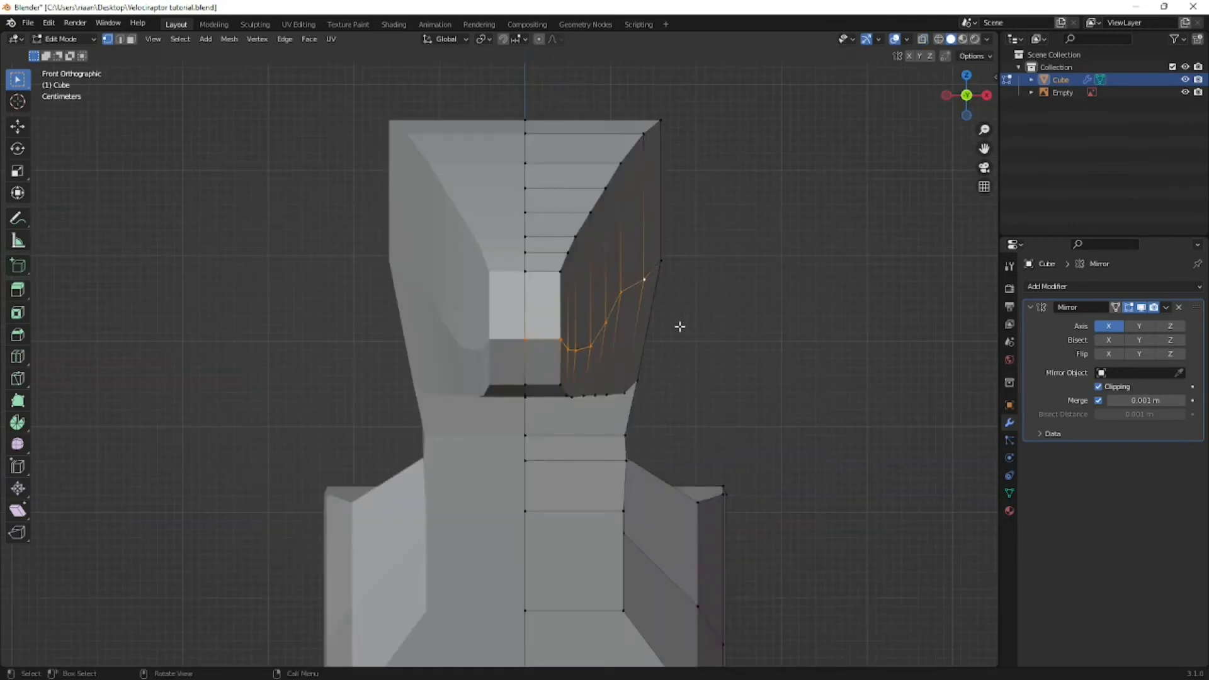
key(g)
key(x)
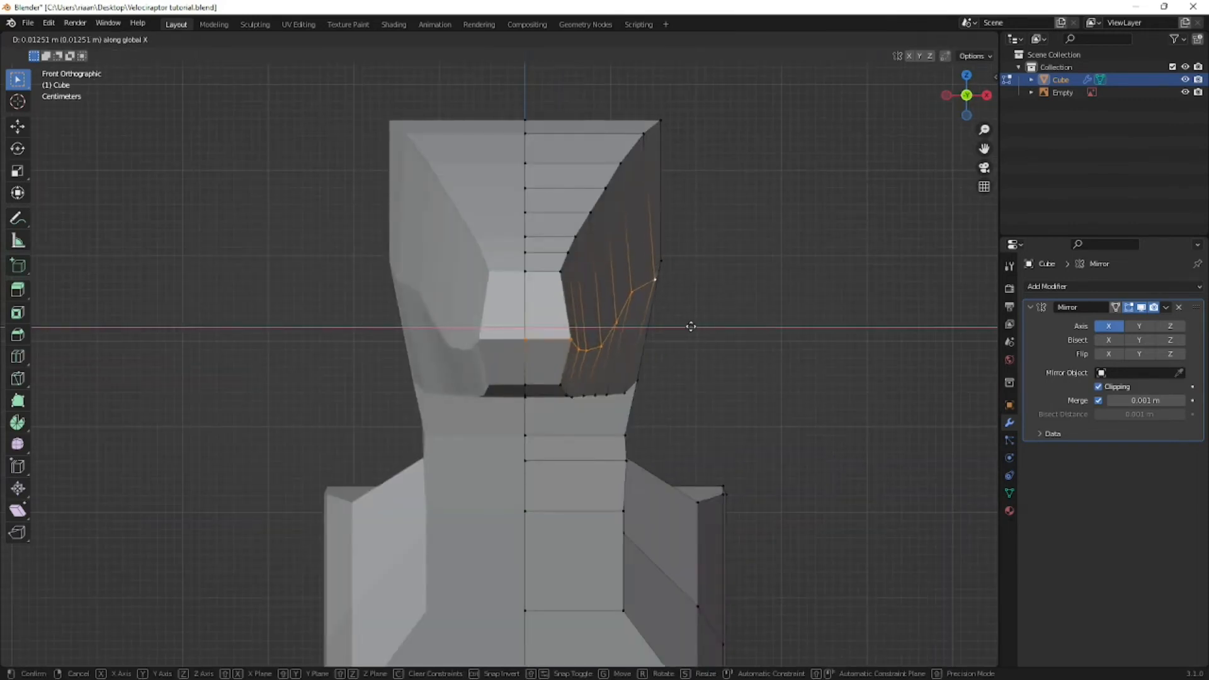
click(693, 326)
scroll(693, 326, down, 3)
- Adjust the nose-tip vertex along the Y axis and save the file
middle_drag(693, 325, 434, 378)
click(438, 381)
key(g)
key(x)
right_click(442, 381)
key(g)
key(y)
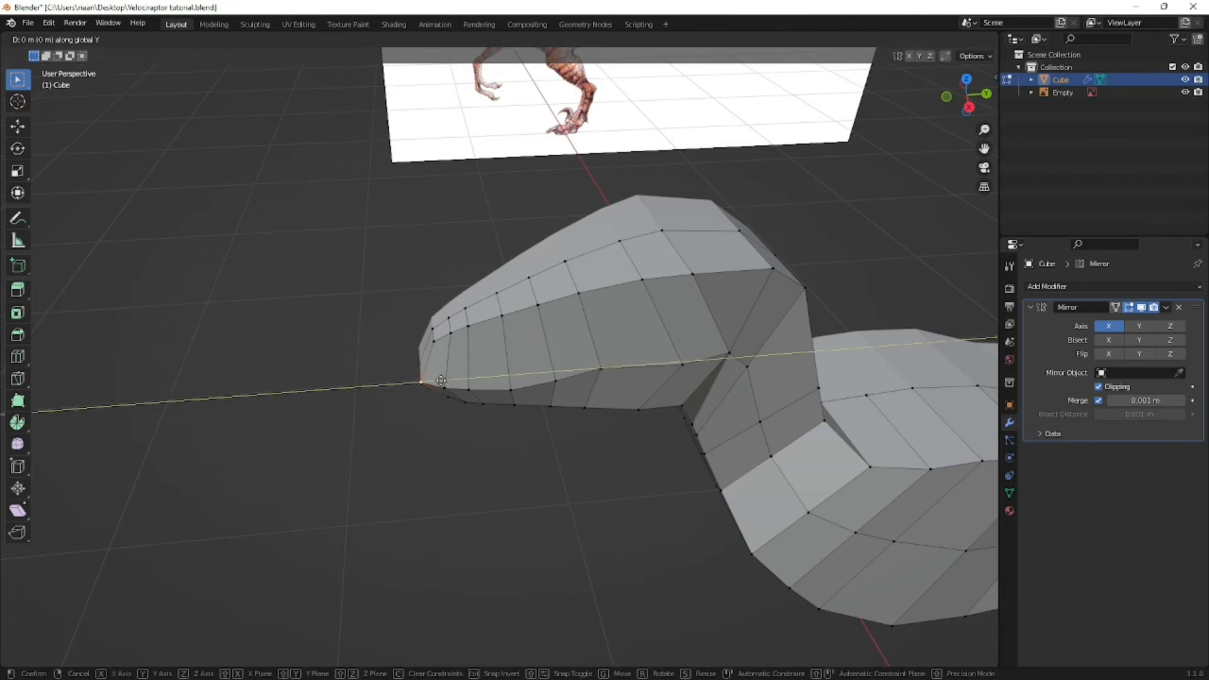
click(441, 379)
middle_drag(441, 380, 485, 342)
key(ctrl+s)
- Examine the head and neck against the side reference image, from close up and from farther away
middle_drag(607, 366, 577, 351)
key(KP_3)
scroll(598, 365, up, 5)
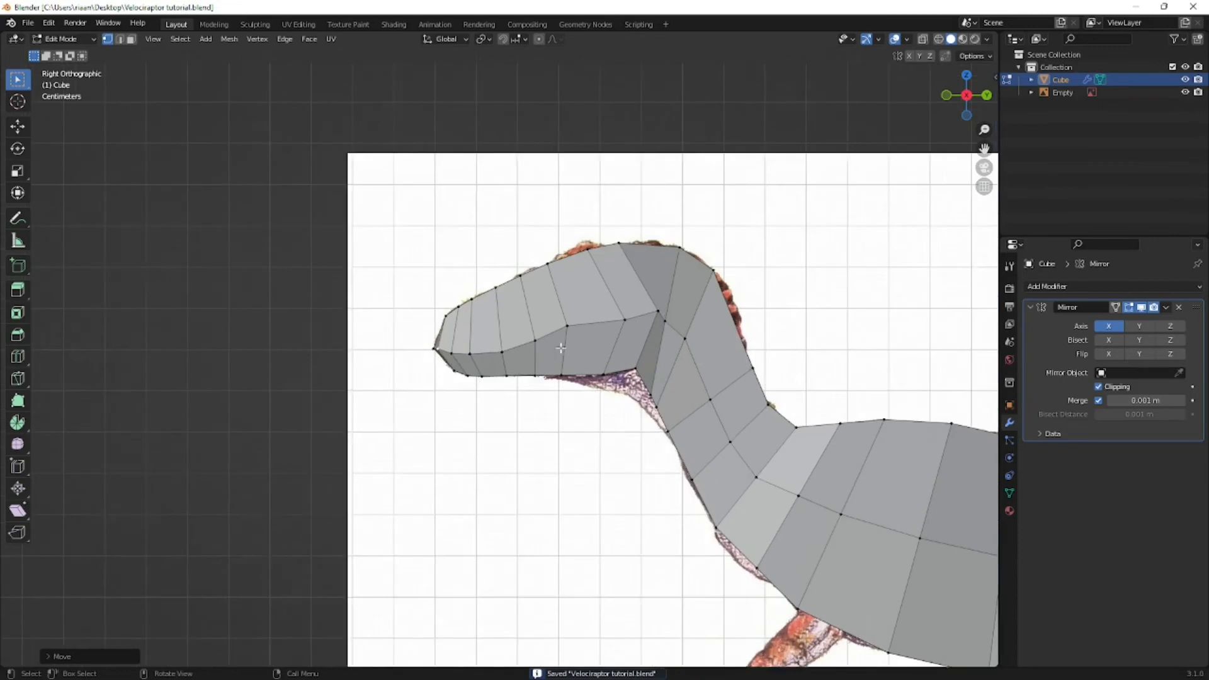
scroll(408, 340, up, 2)
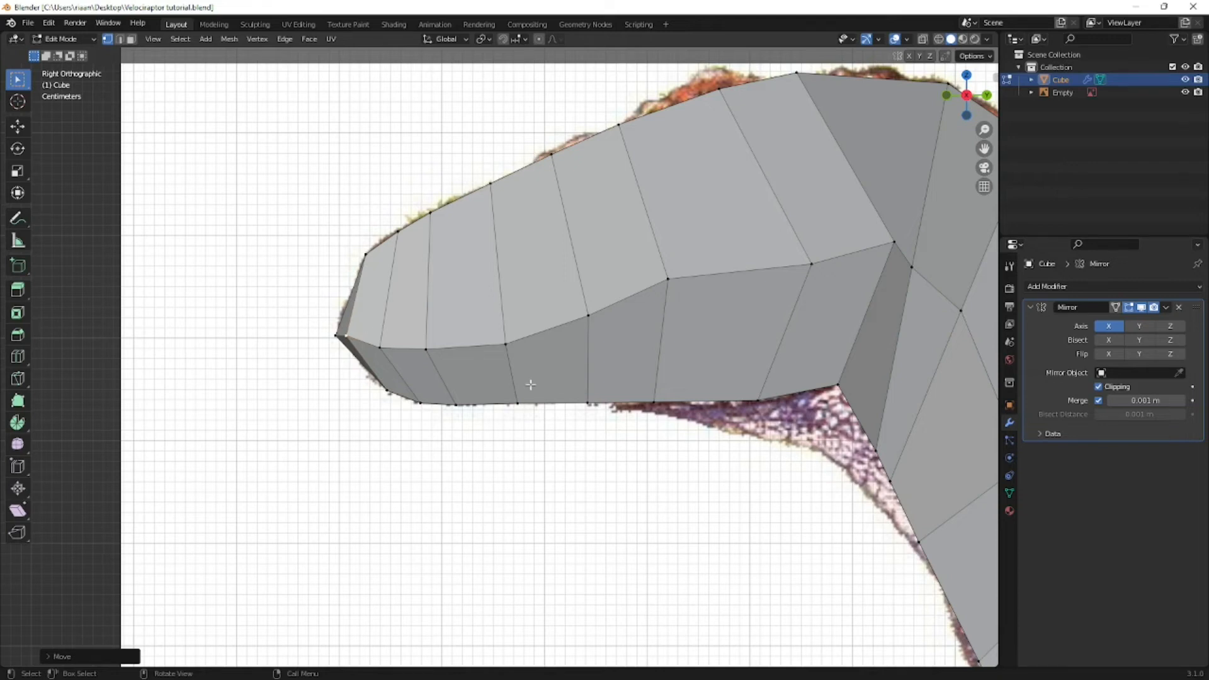
scroll(531, 384, down, 2)
scroll(637, 390, down, 5)
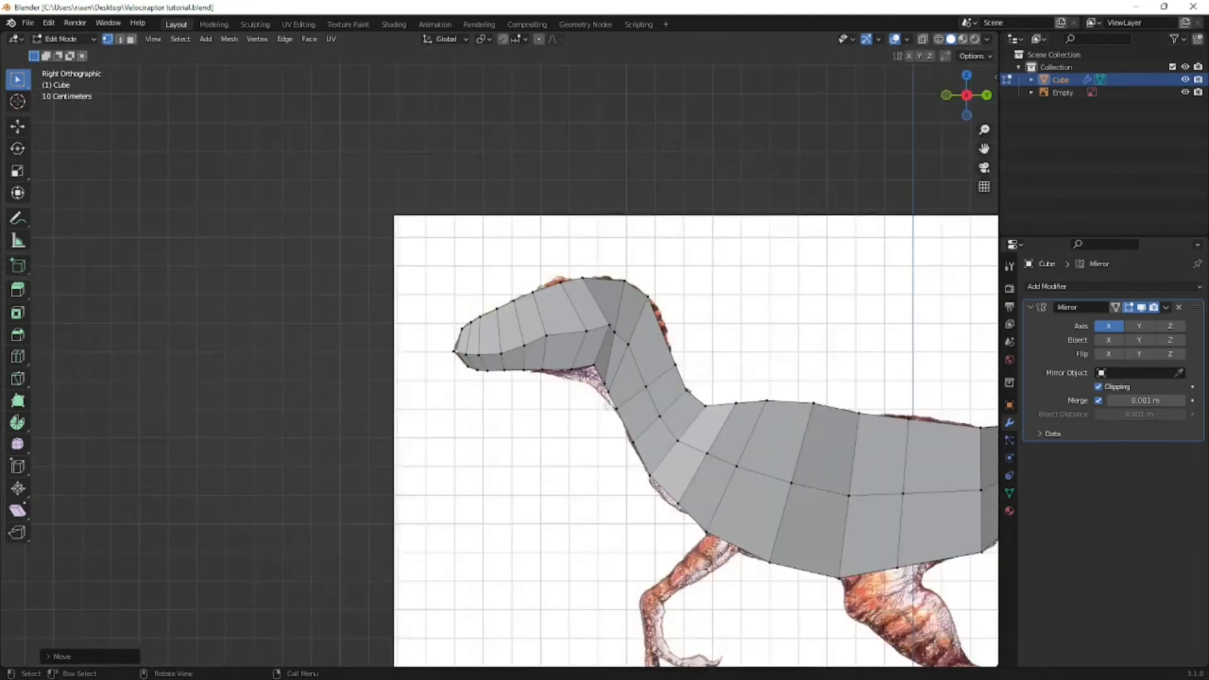
middle_drag(637, 390, 832, 416)
scroll(724, 405, up, 4)
middle_drag(683, 397, 571, 385)
key(KP_3)
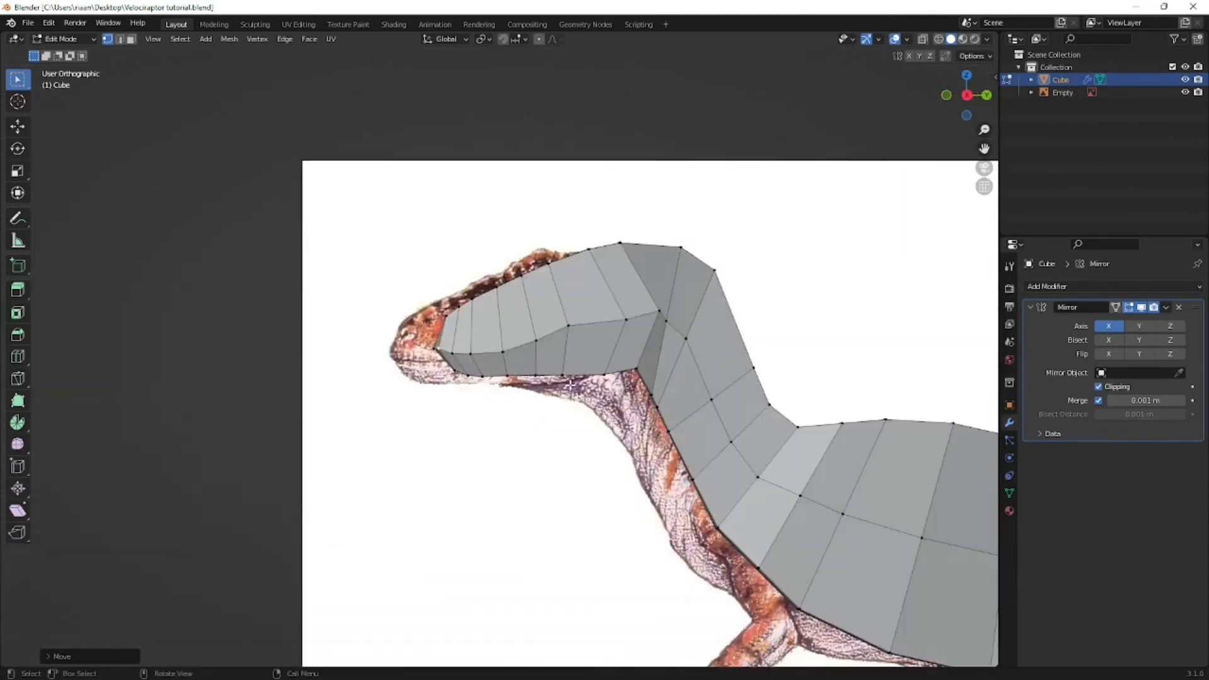
scroll(609, 358, up, 3)
- Add a centred vertical loop cut around the head through the eye in the see-through right view
key(alt+z)
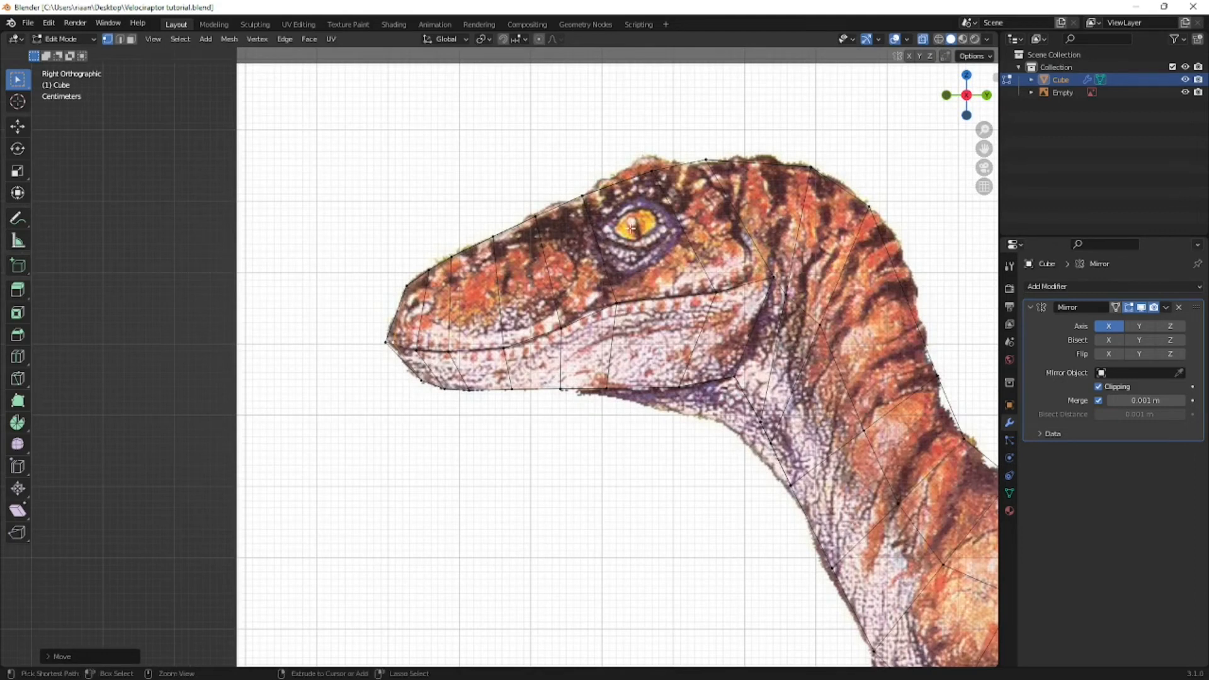
key(ctrl+r)
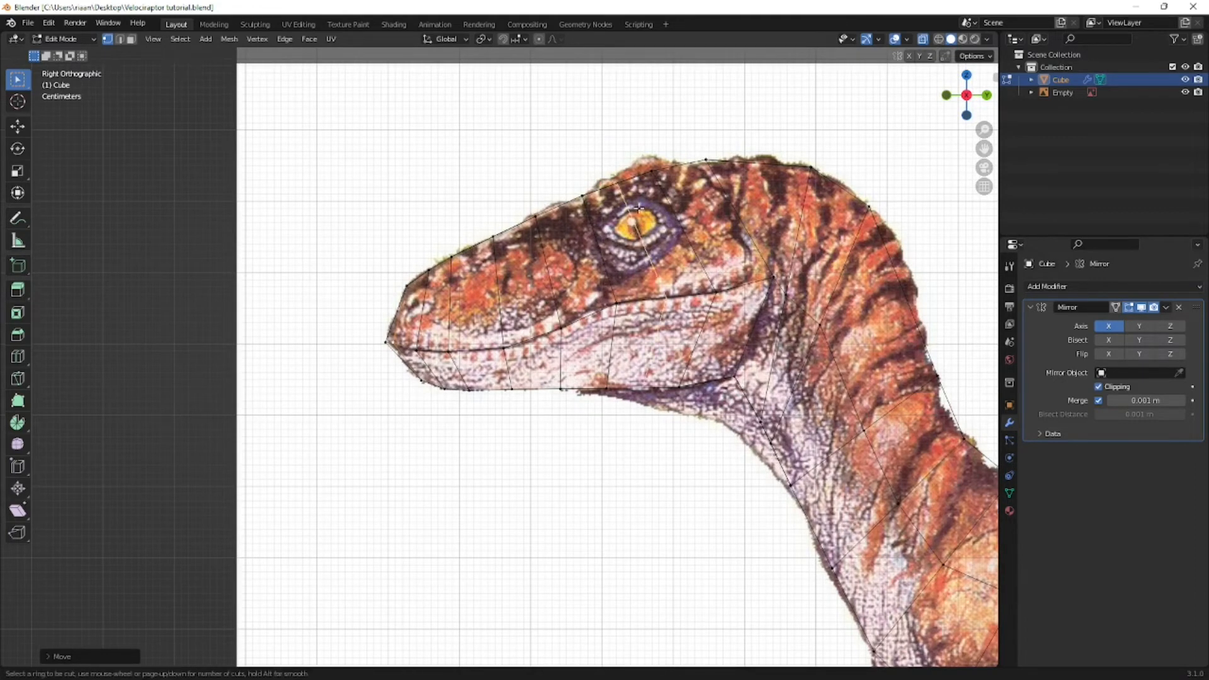
click(639, 208)
right_click(639, 208)
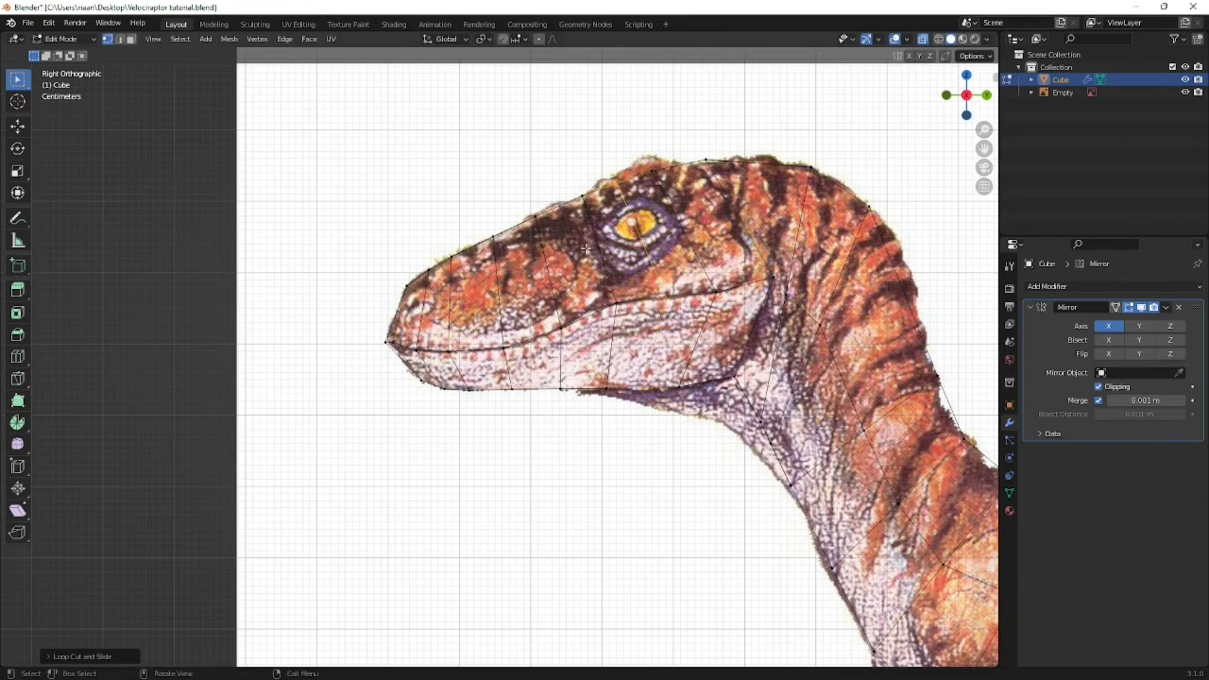
scroll(639, 208, down, 2)
scroll(558, 267, up, 3)
- Select all vertices of the head, invert the selection and hide the neck and body so only the head remains
key(alt+z)
key(b)
key(alt+z)
drag(310, 154, 747, 444)
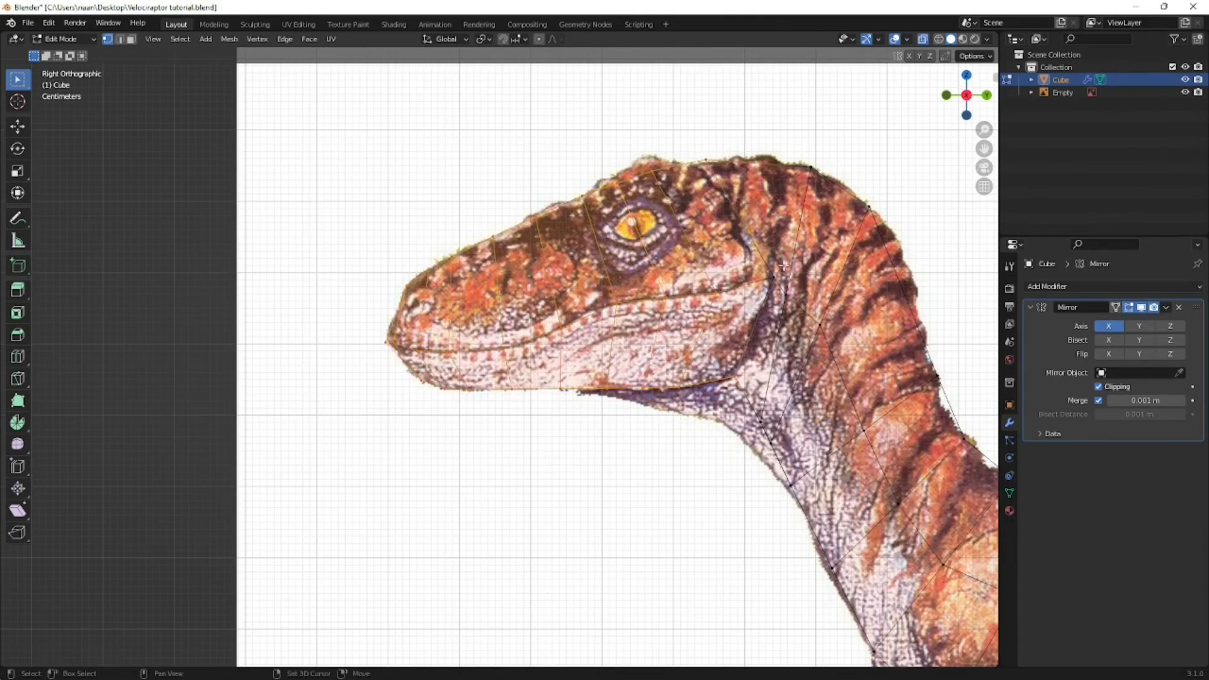
shift+drag(784, 266, 766, 289)
key(alt+z)
middle_drag(718, 145, 689, 263)
key(ctrl+i)
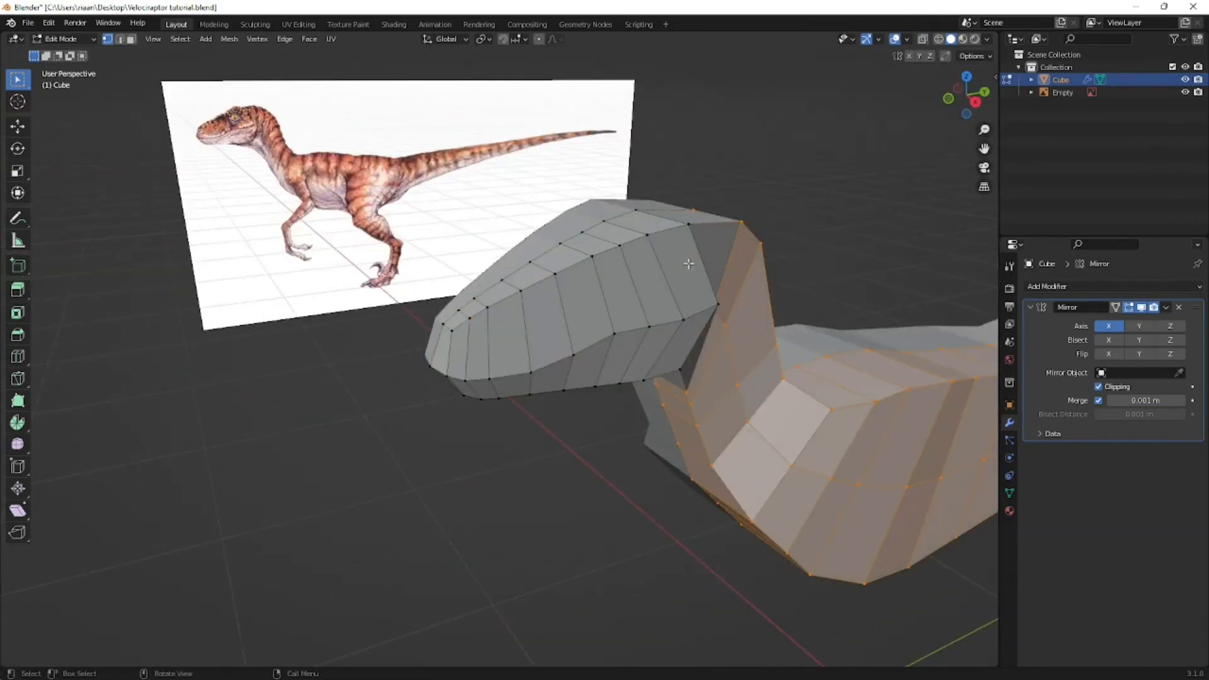
key(h)
middle_drag(700, 289, 772, 250)
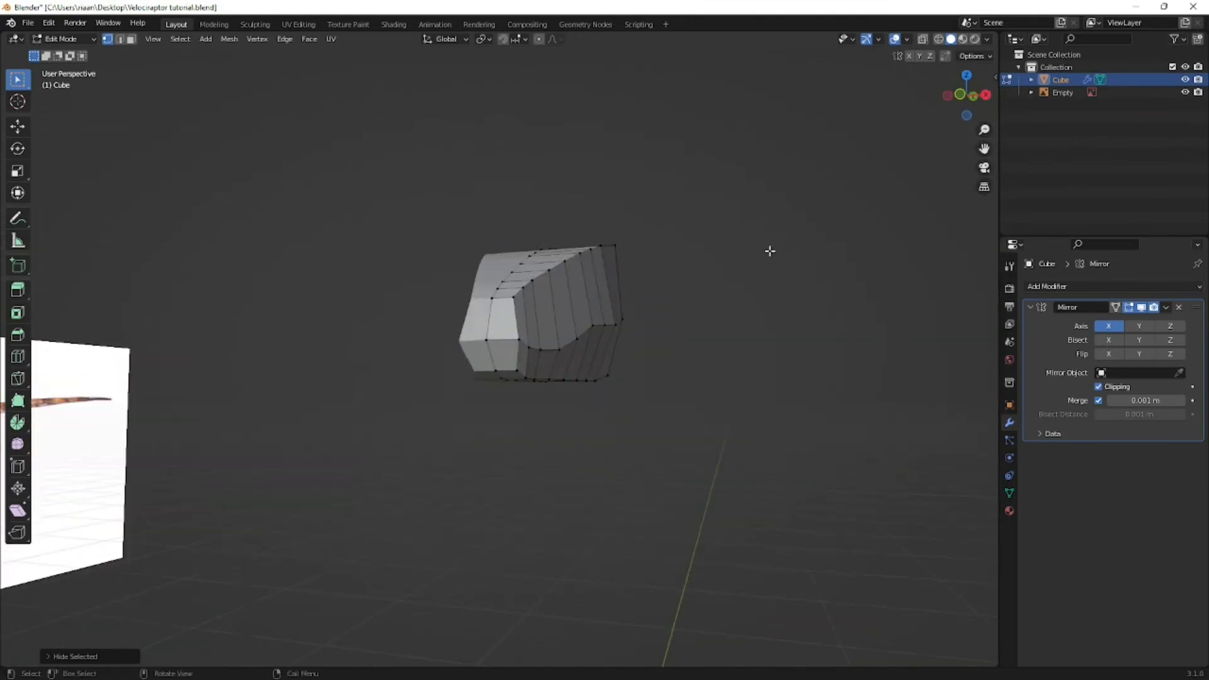
- Add three lengthwise loop cuts along the side of the head, passing above, through and below the eye
key(KP_3)
scroll(676, 289, up, 3)
key(alt+z)
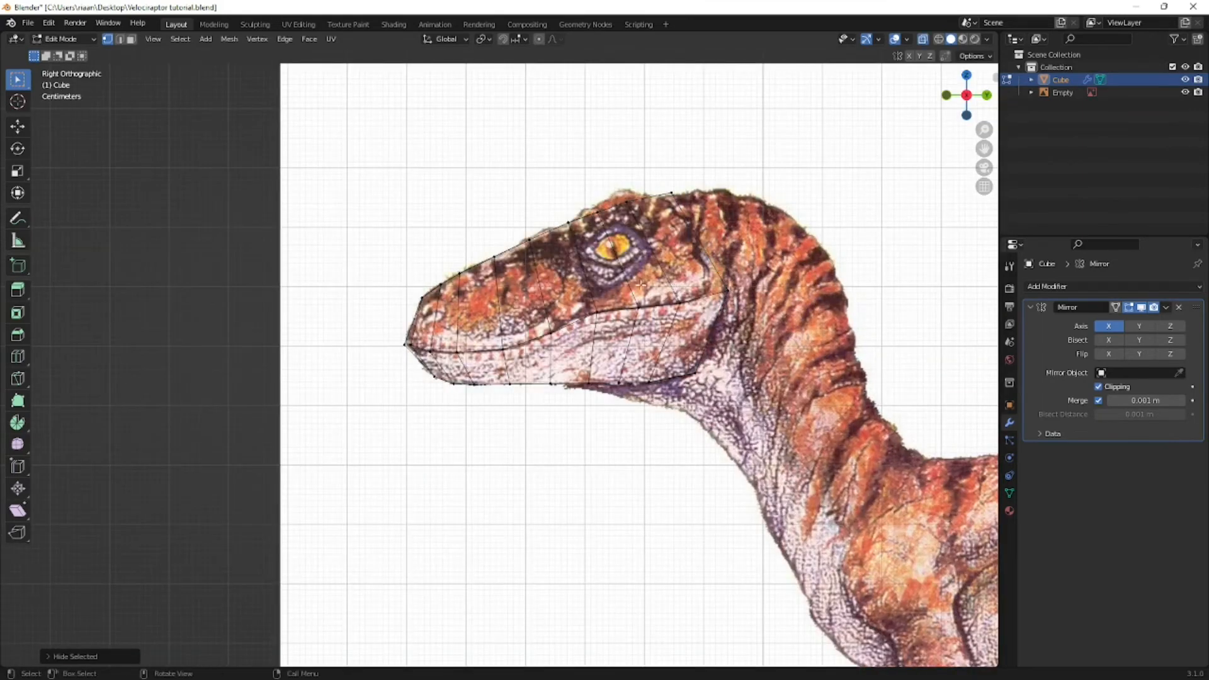
scroll(641, 285, up, 2)
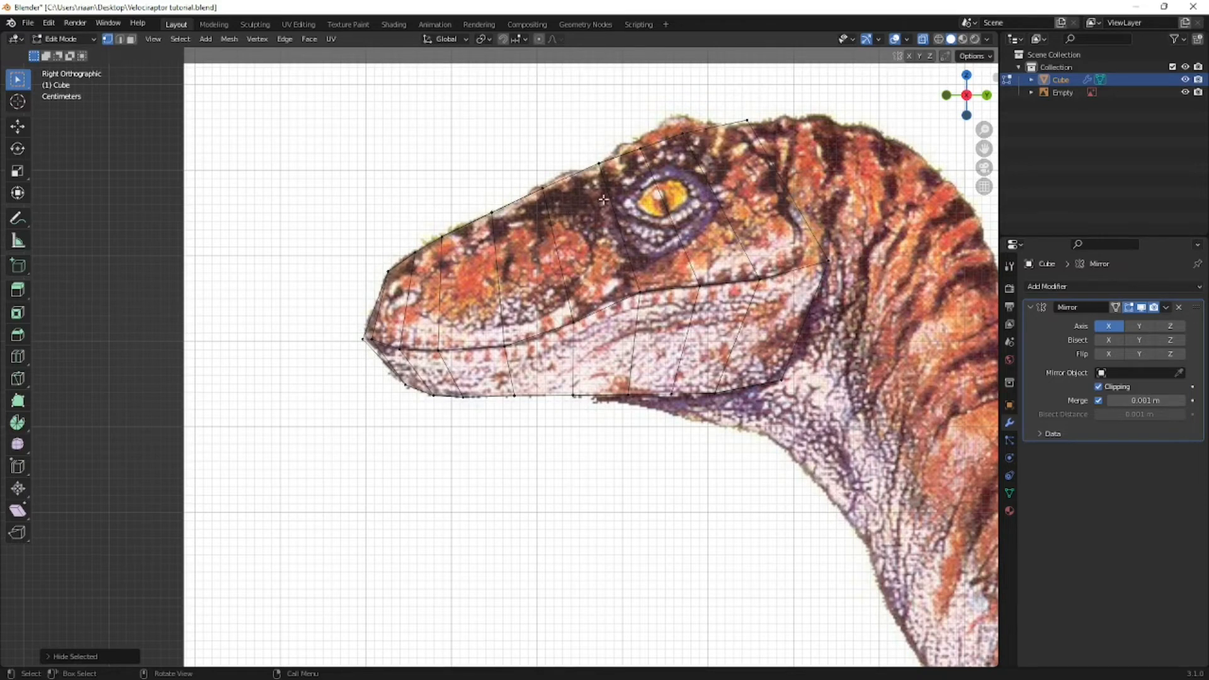
key(ctrl+r)
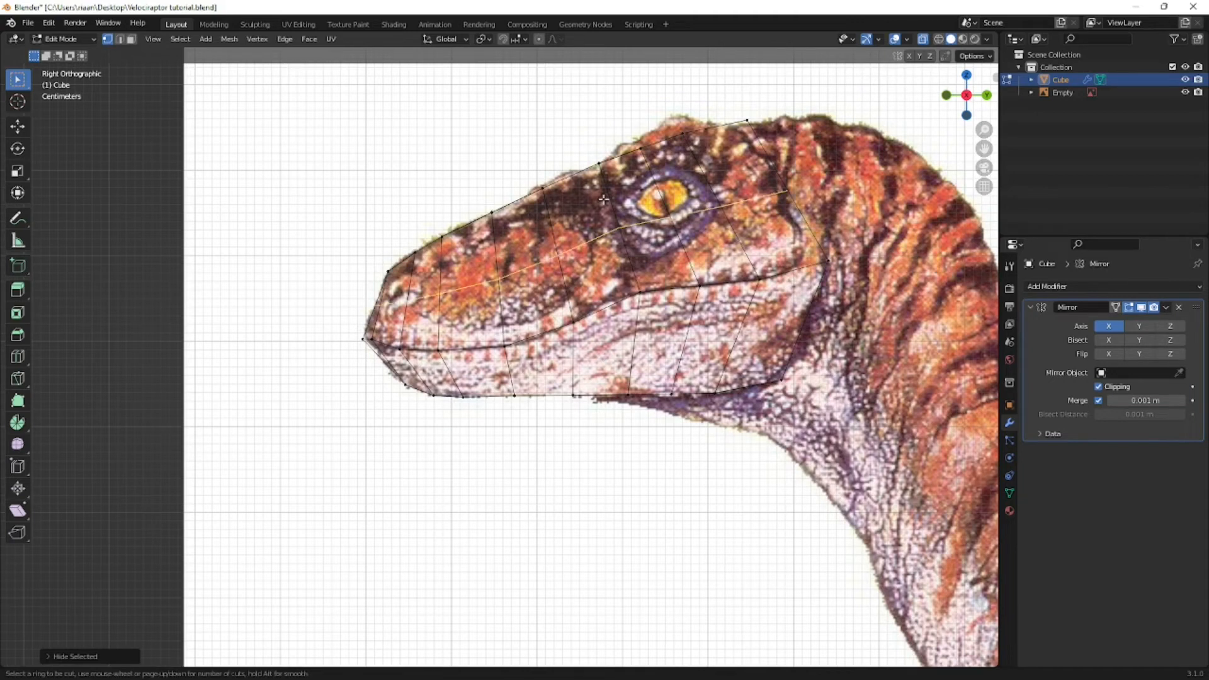
click(610, 199)
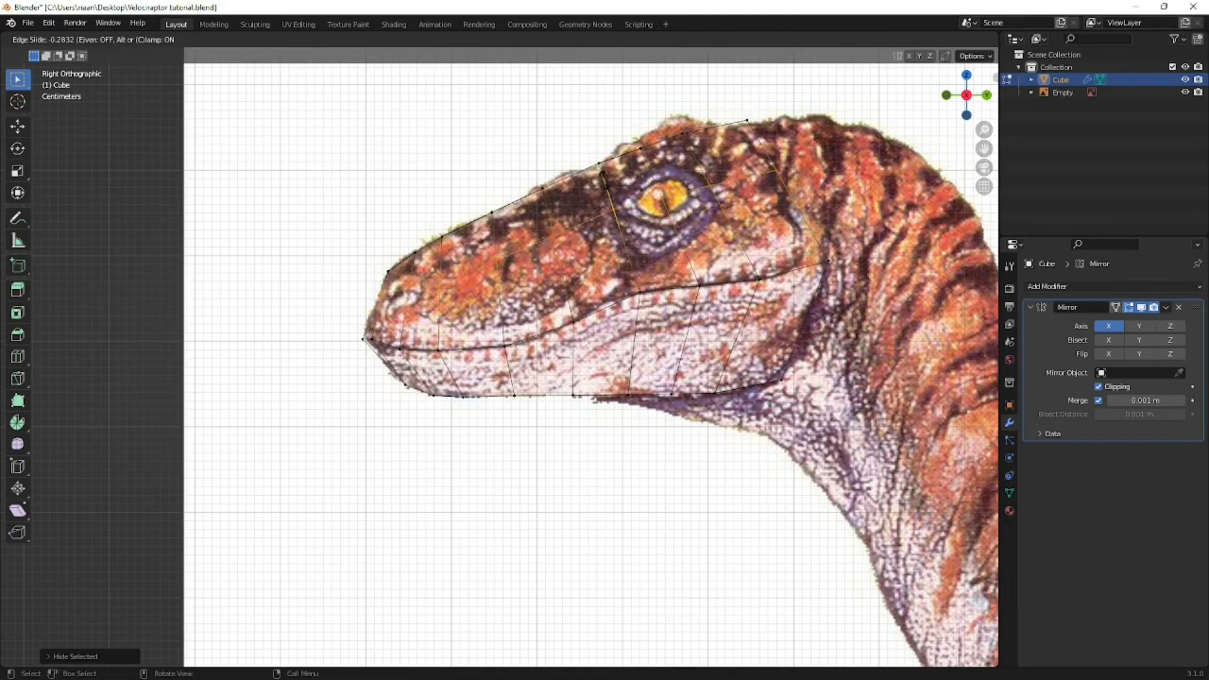
click(606, 182)
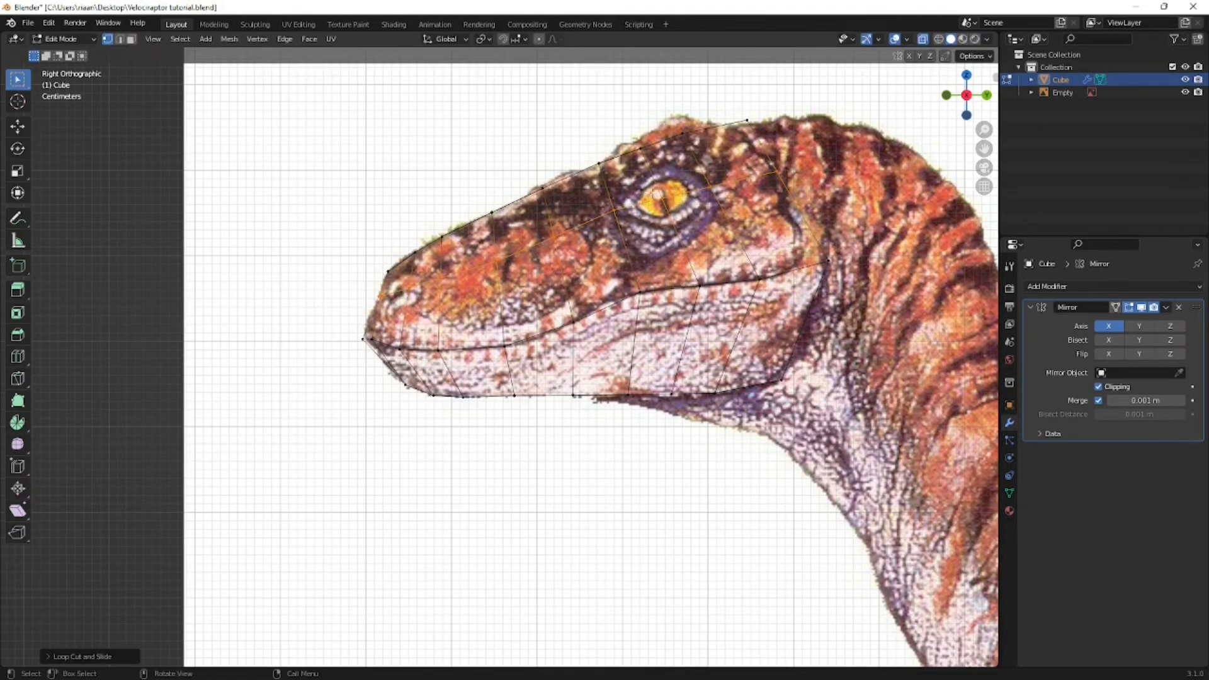
key(ctrl+r)
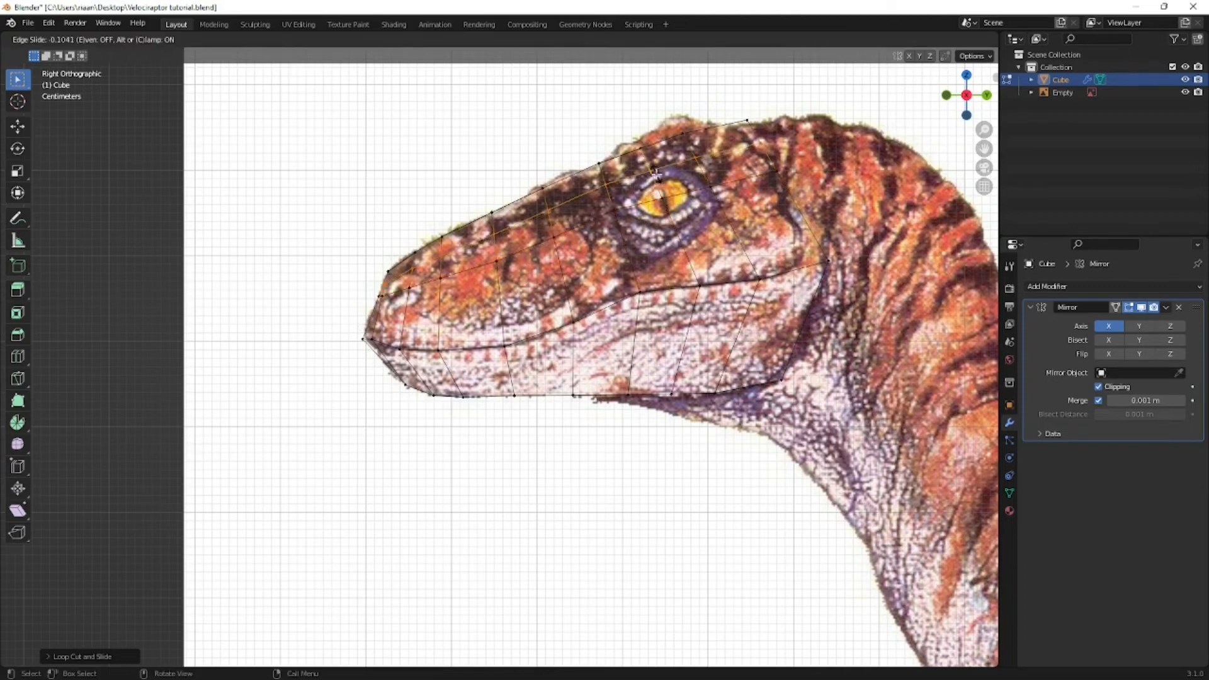
click(620, 241)
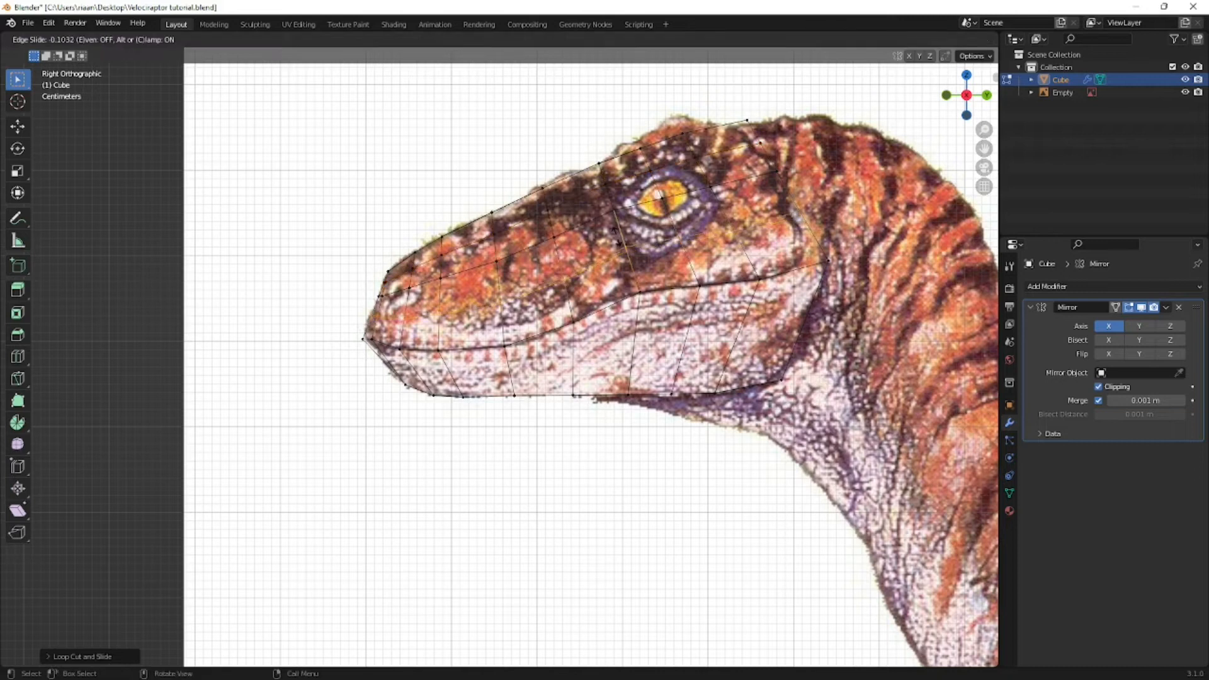
right_click(620, 238)
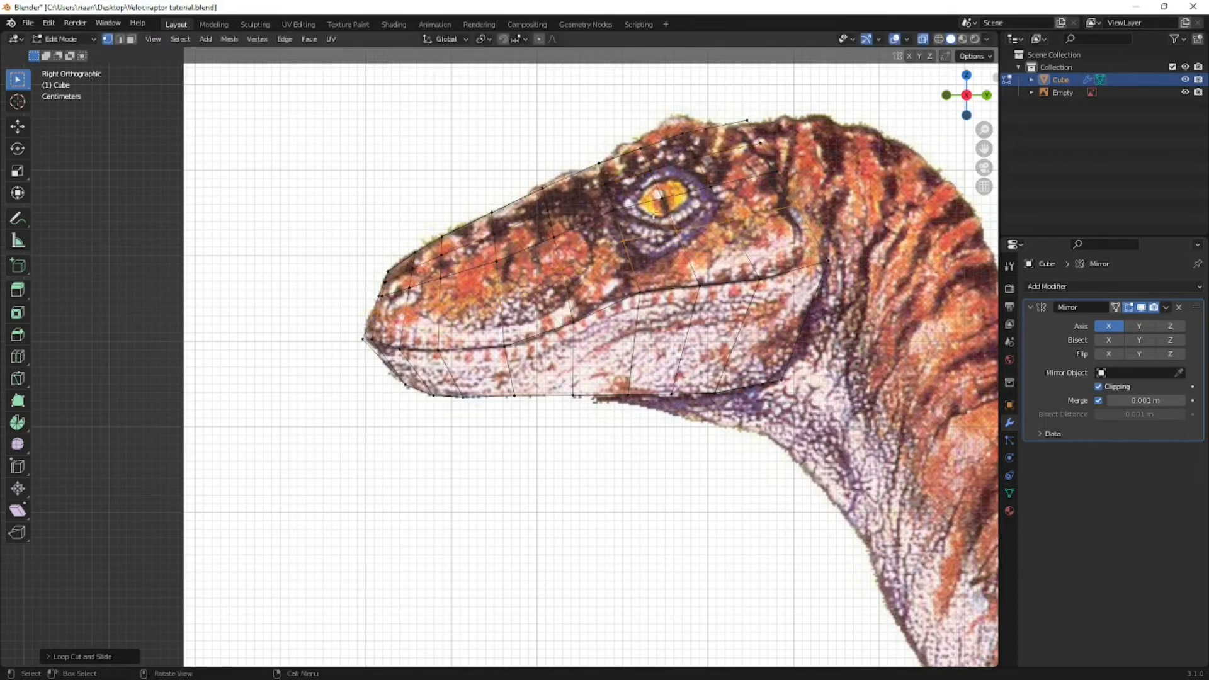
- Move the vertices in front of the eye and at its upper front corner onto the reference eye outline
click(610, 213)
click(603, 193)
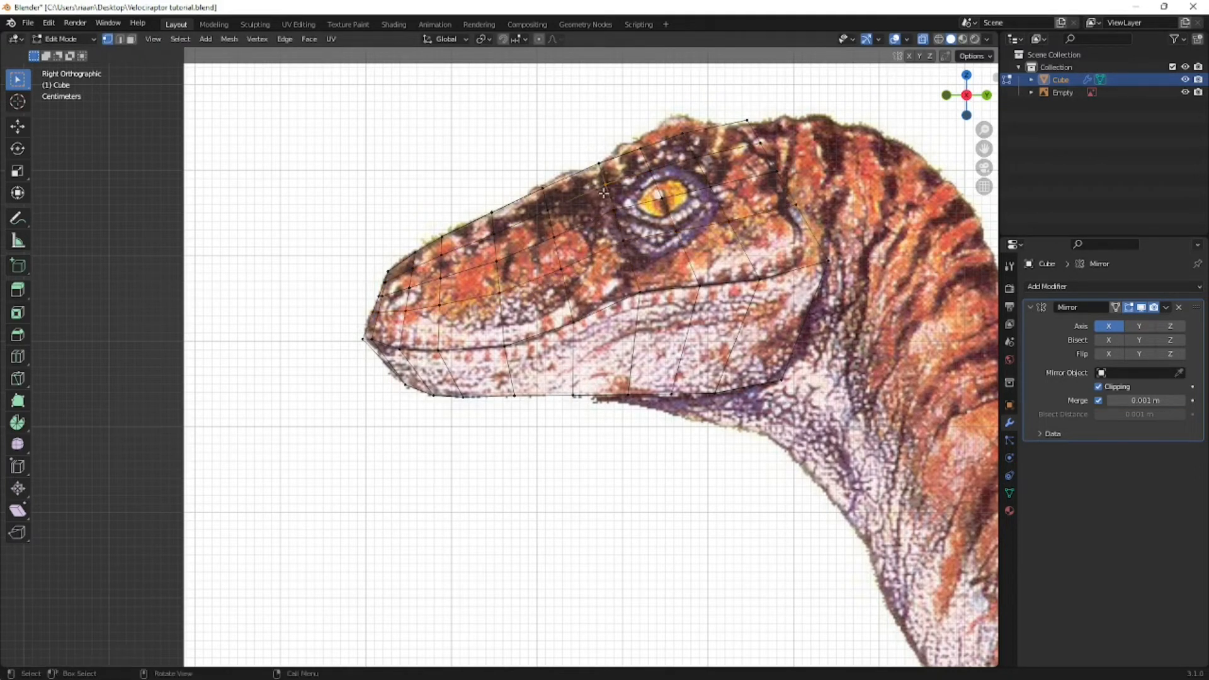
key(g)
click(618, 194)
drag(659, 165, 635, 185)
key(g)
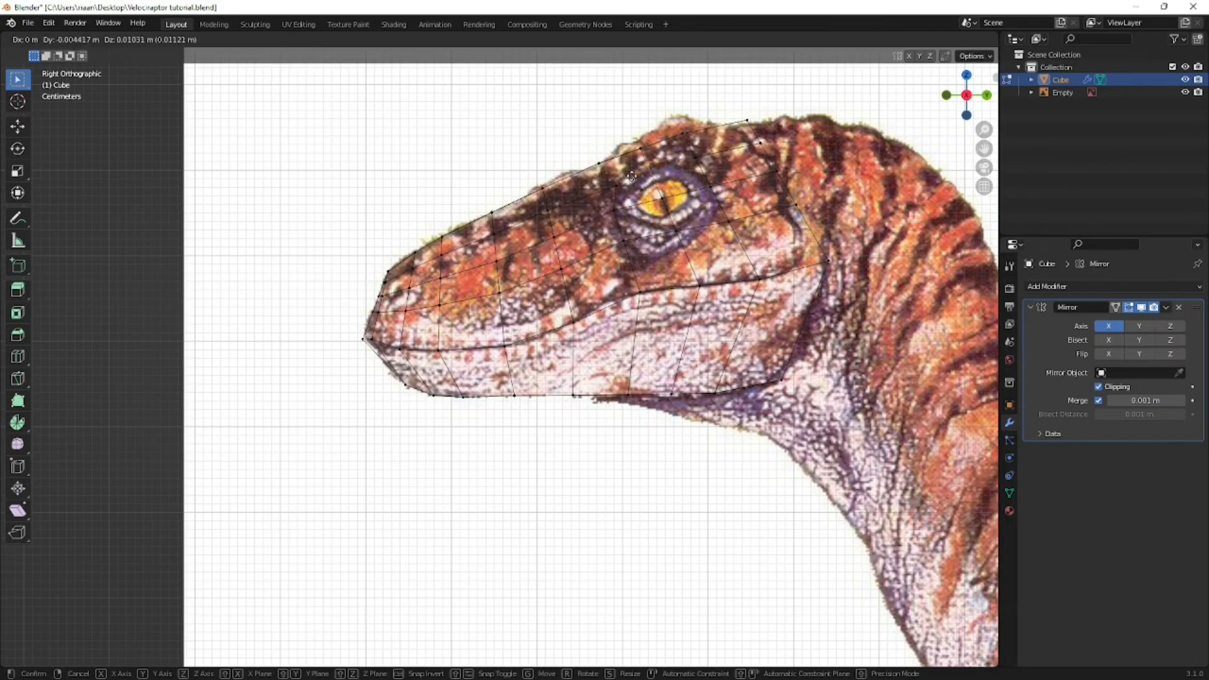
click(632, 177)
key(g)
click(628, 179)
drag(628, 179, 608, 191)
key(g)
click(606, 192)
- Move the vertices above, behind and below the eye onto the reference eye outline
drag(709, 150, 626, 253)
key(g)
click(681, 163)
key(g)
click(750, 206)
key(g)
click(714, 232)
key(g)
click(683, 254)
key(g)
click(643, 253)
key(g)
click(659, 244)
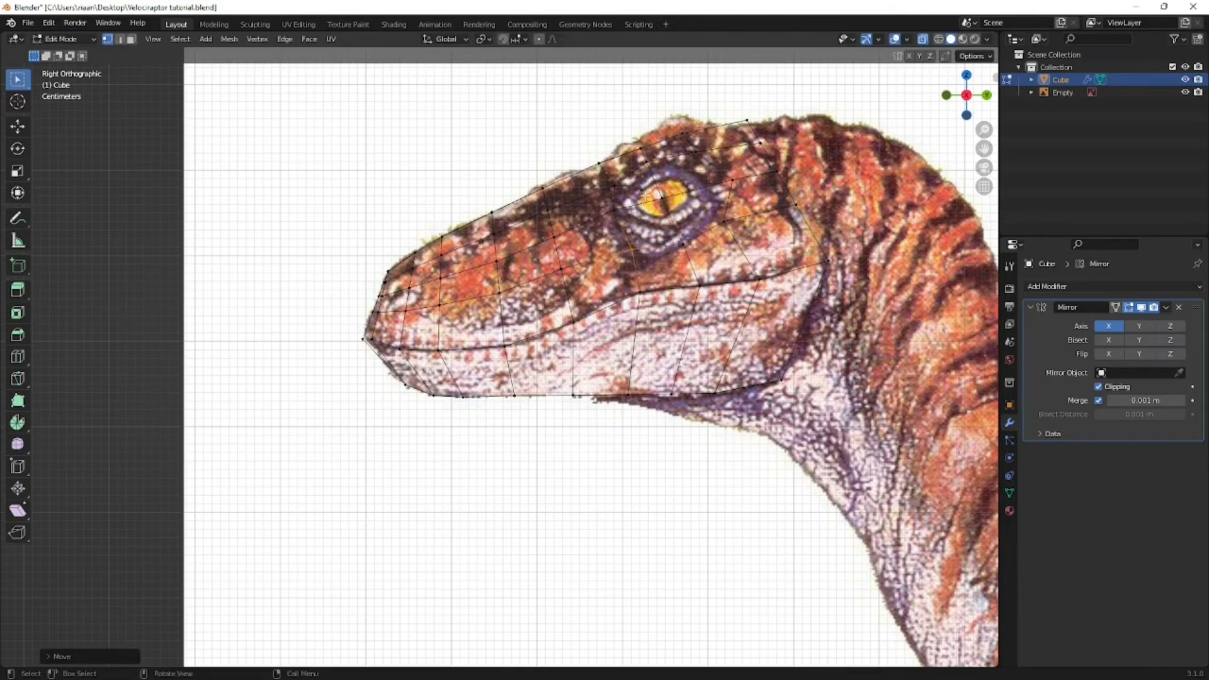
- In face select mode, select the four faces covering the eye and inset them slightly
middle_drag(642, 190, 718, 212)
key(KP_1)
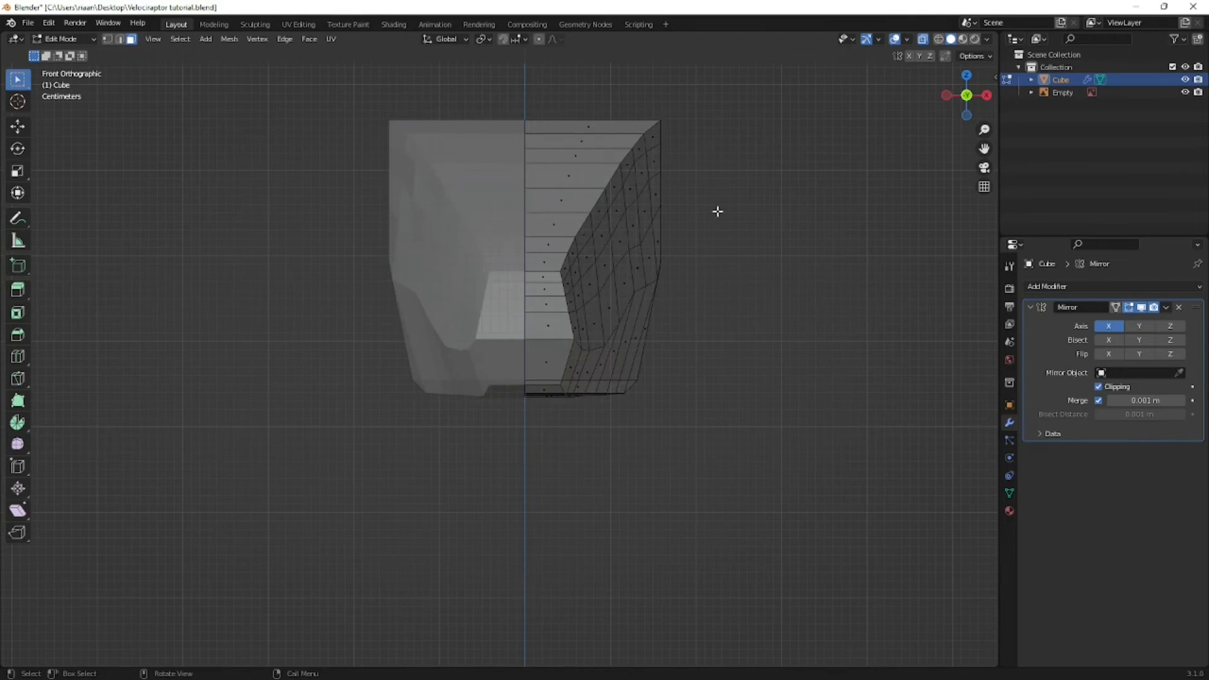
key(KP_3)
click(643, 189)
shift+click(661, 226)
shift+click(680, 183)
shift+click(697, 198)
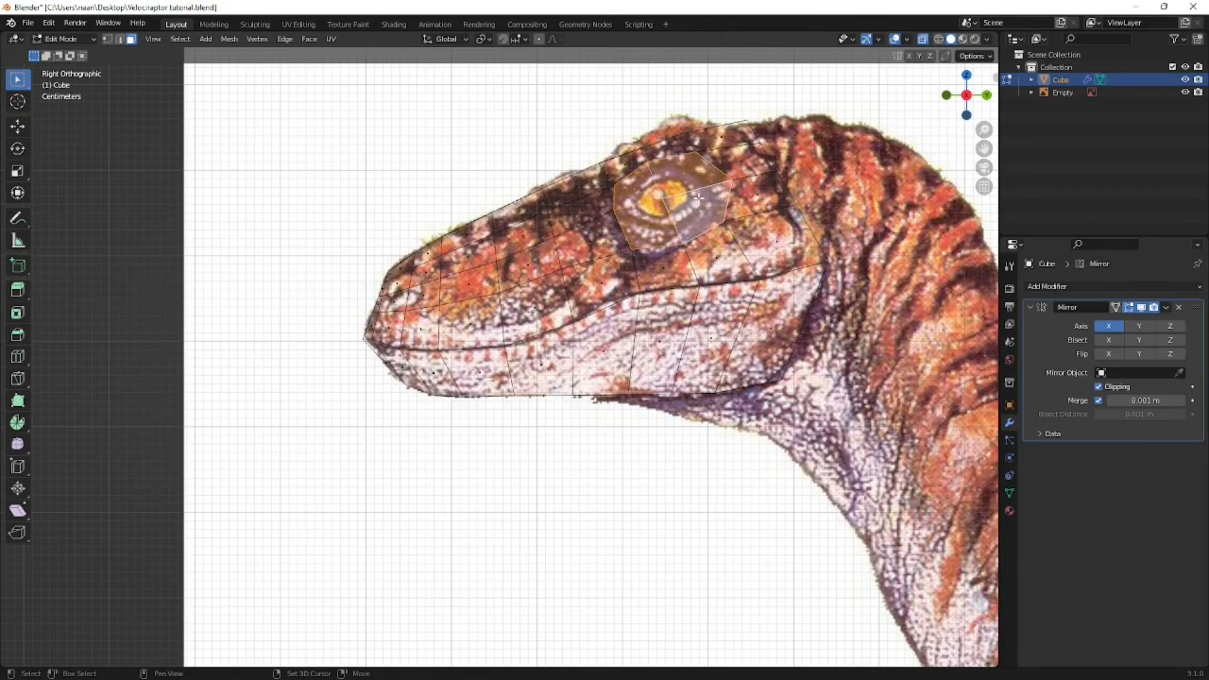
key(i)
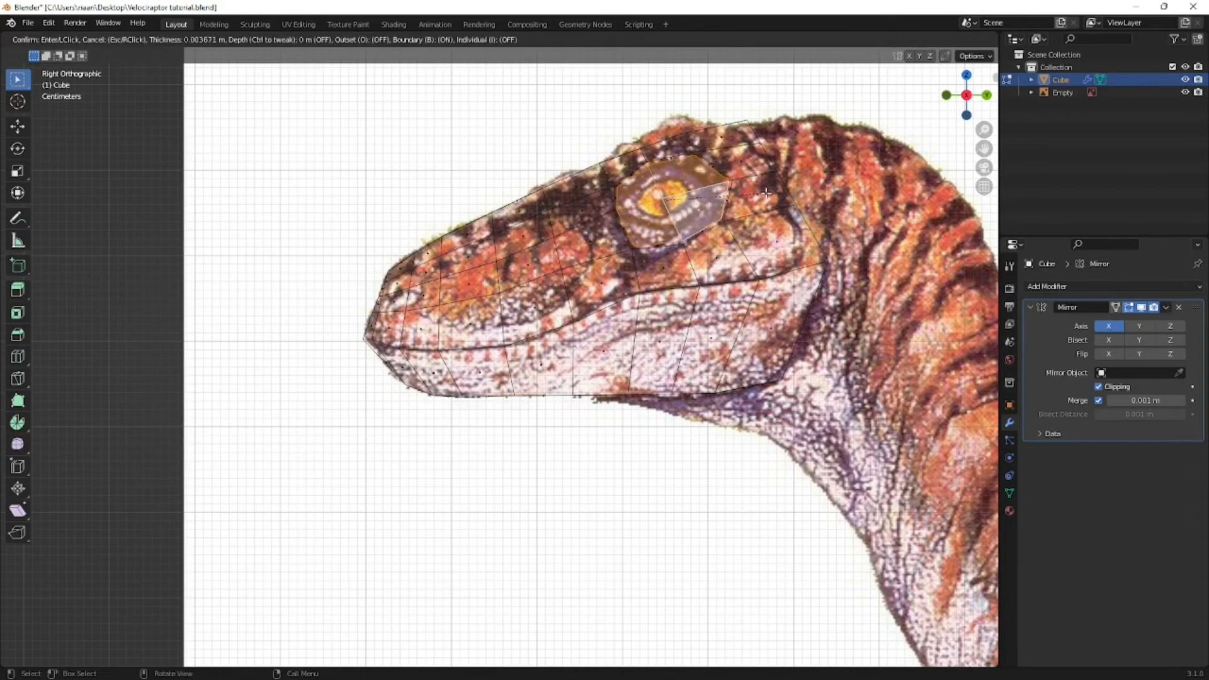
click(365, 263)
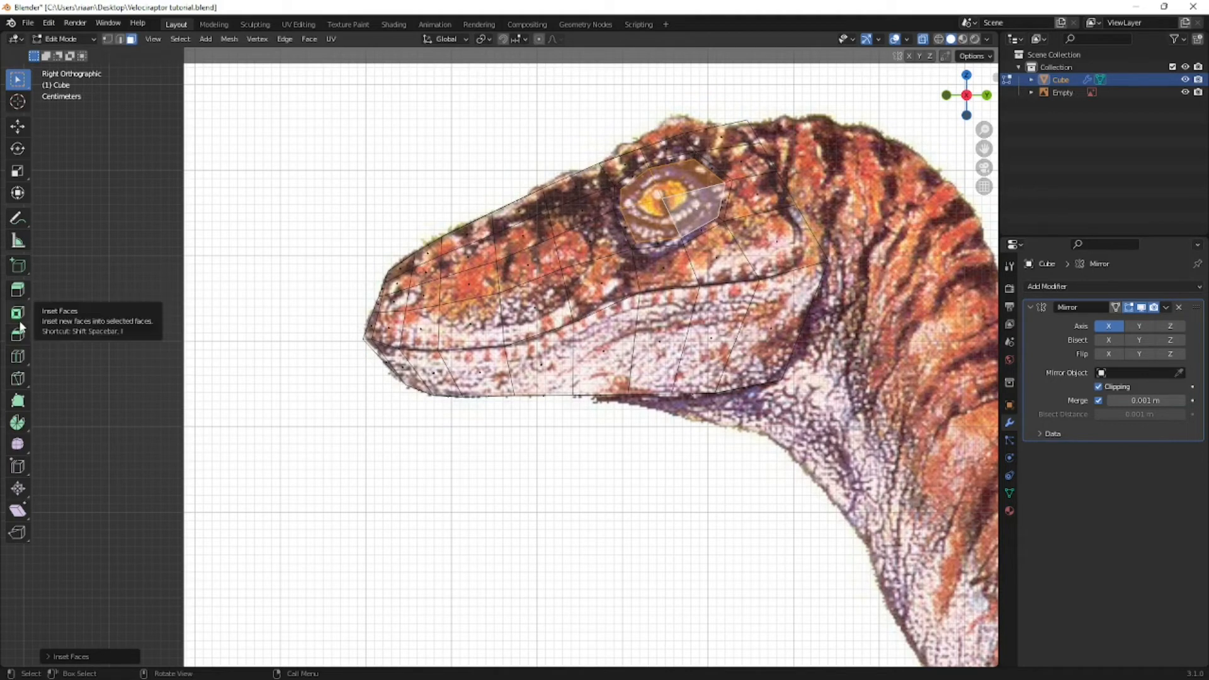
- Push the inset eye faces inward along the X axis to start recessing the socket
middle_drag(541, 265, 648, 271)
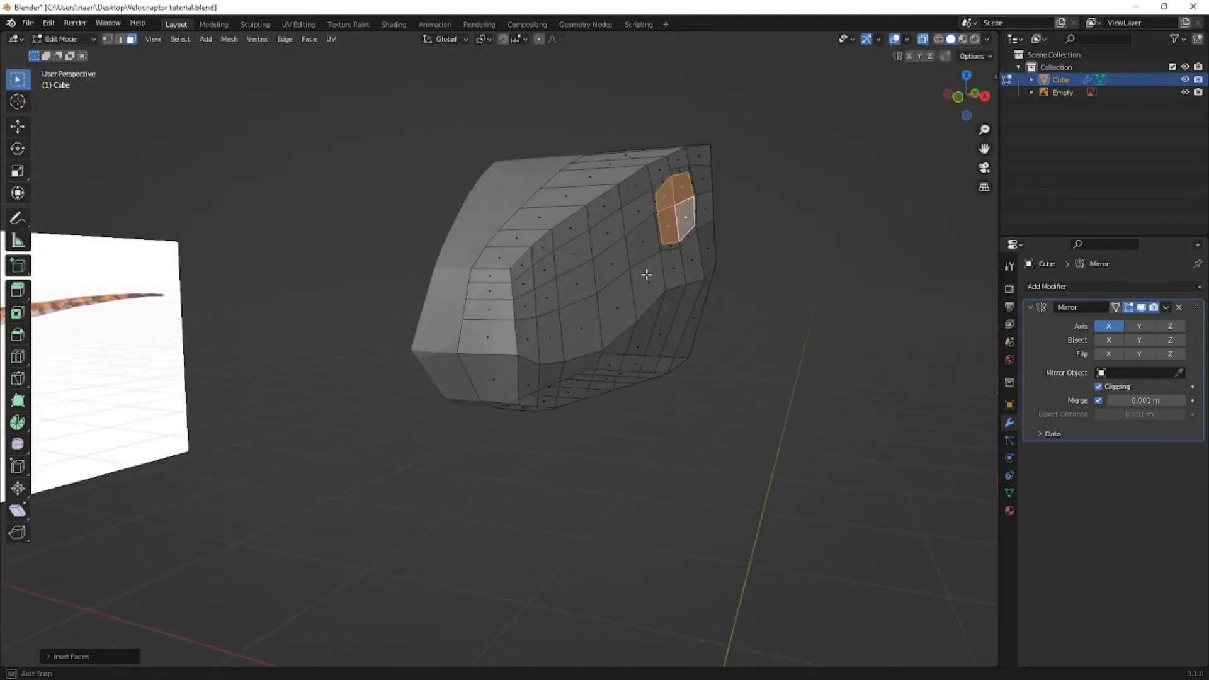
key(g)
key(x)
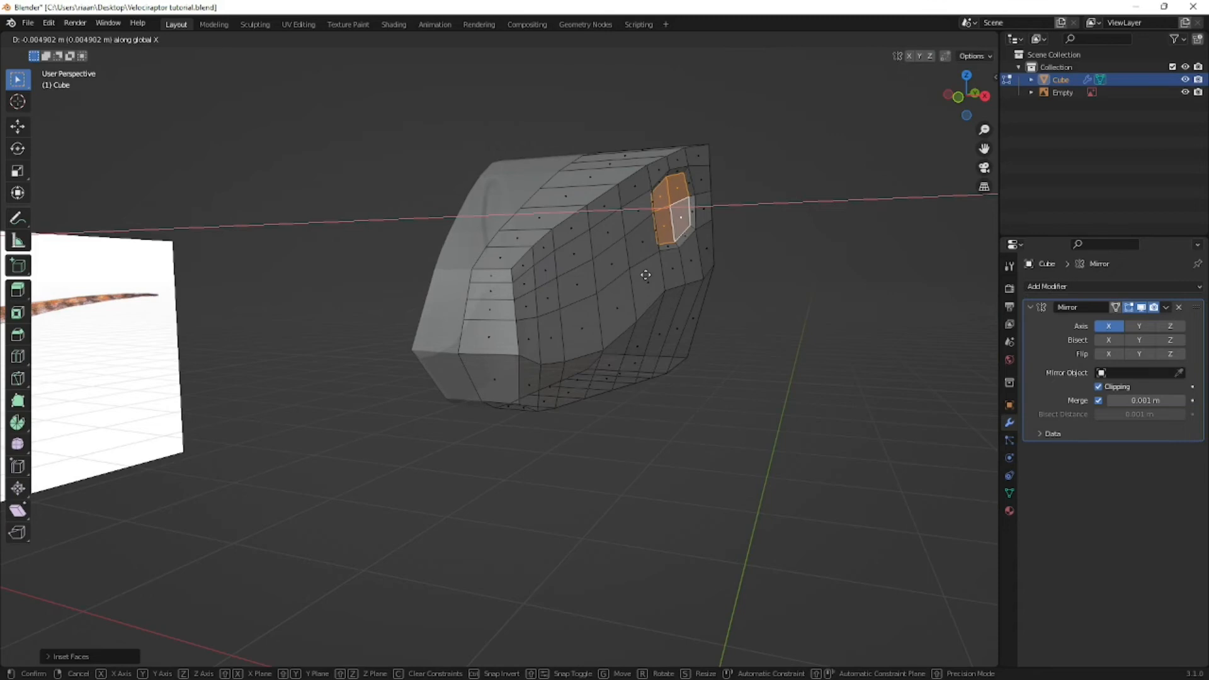
click(646, 276)
middle_drag(647, 275, 528, 291)
key(KP_3)
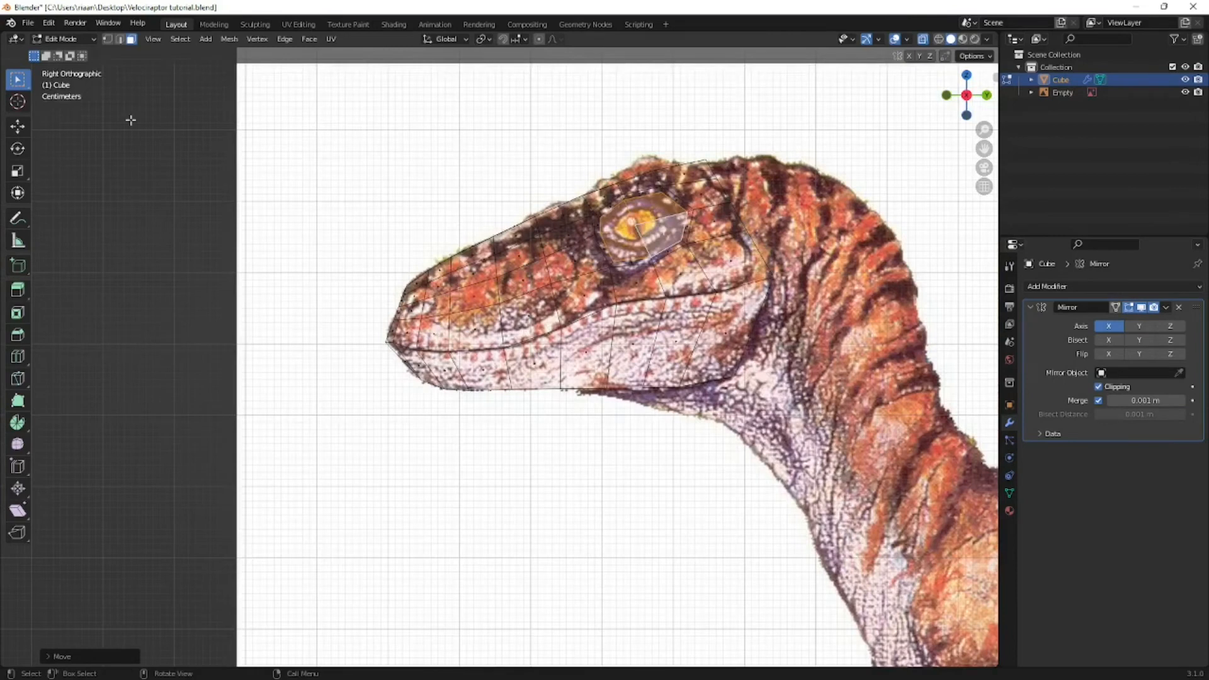
- Look up LoopTools in the add-on preferences by searching for "Loop"
click(48, 23)
click(88, 205)
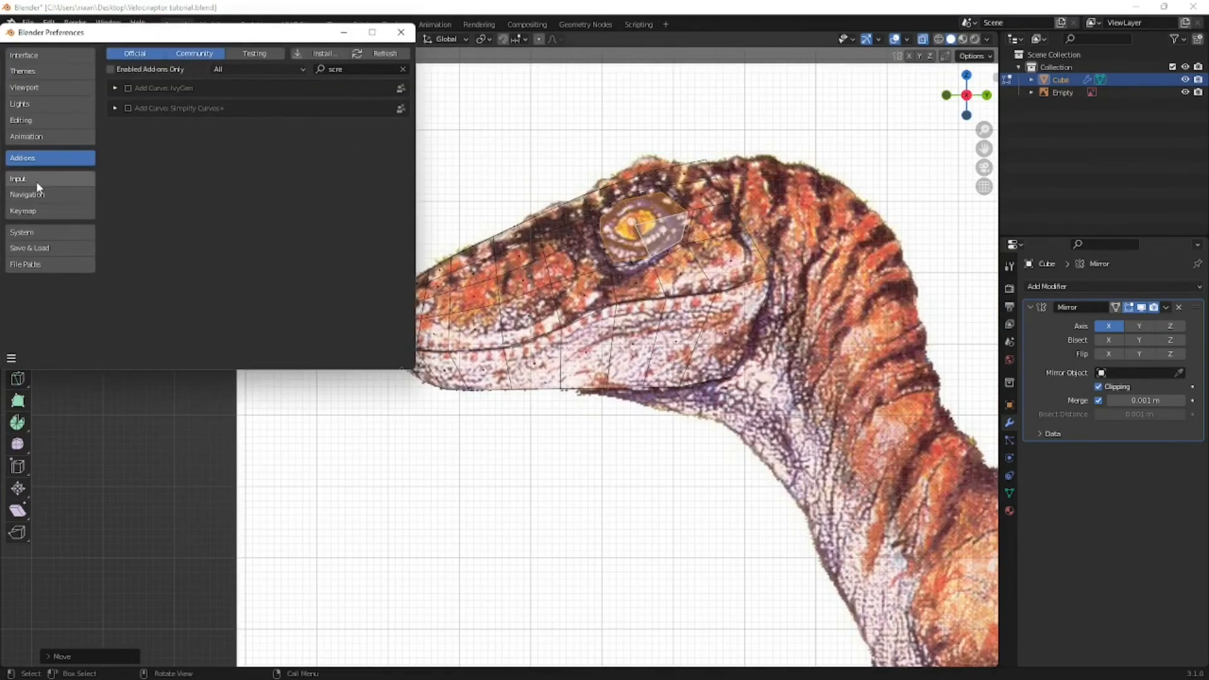
click(404, 69)
click(378, 69)
text(Loop)
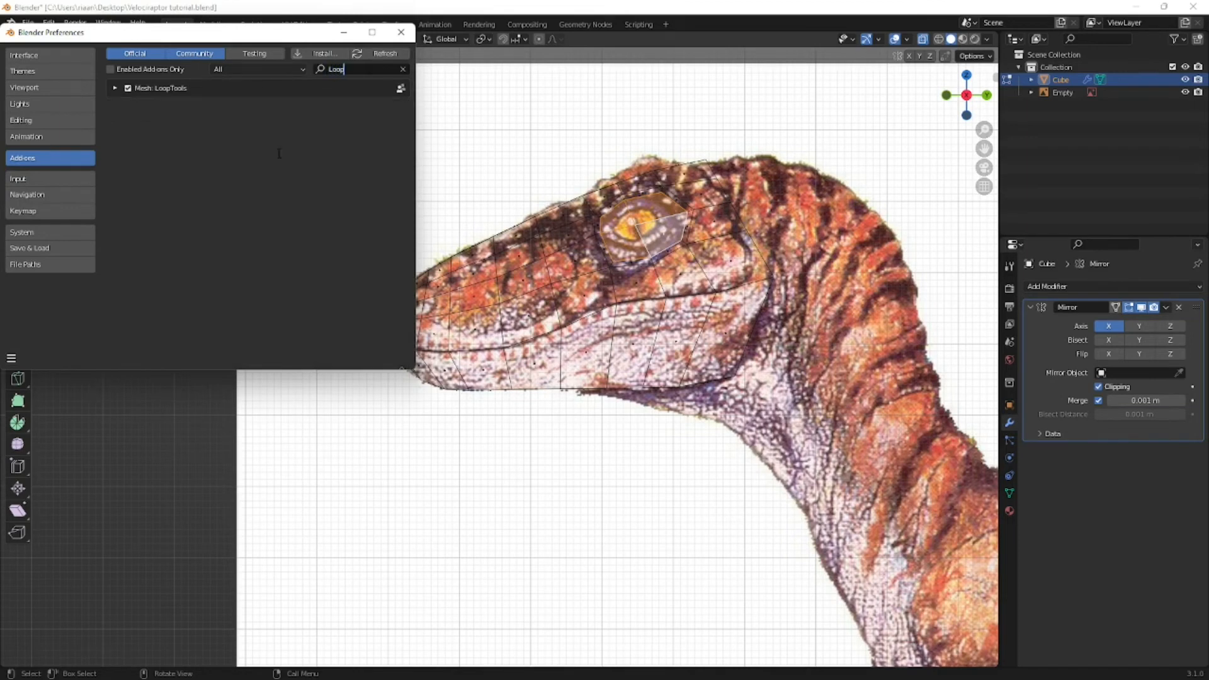
click(402, 33)
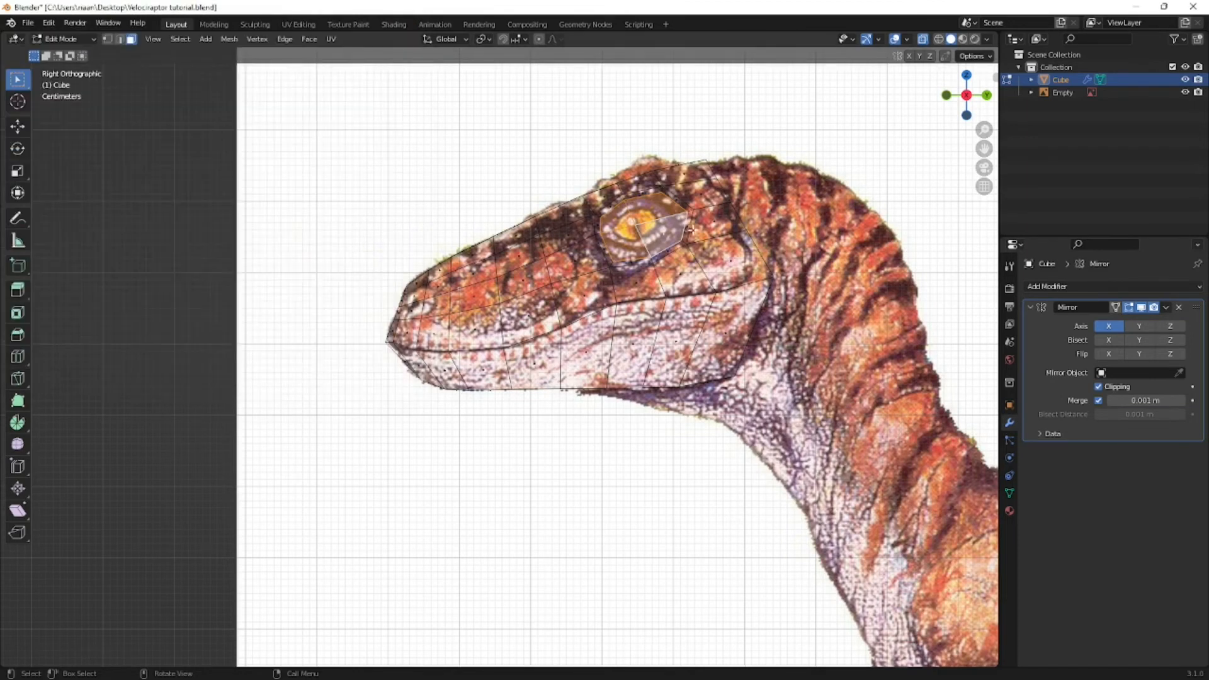
- Inset the eye faces again and move the inset faces over the eyeball in the reference image
scroll(592, 268, up, 3)
scroll(592, 268, up, 3)
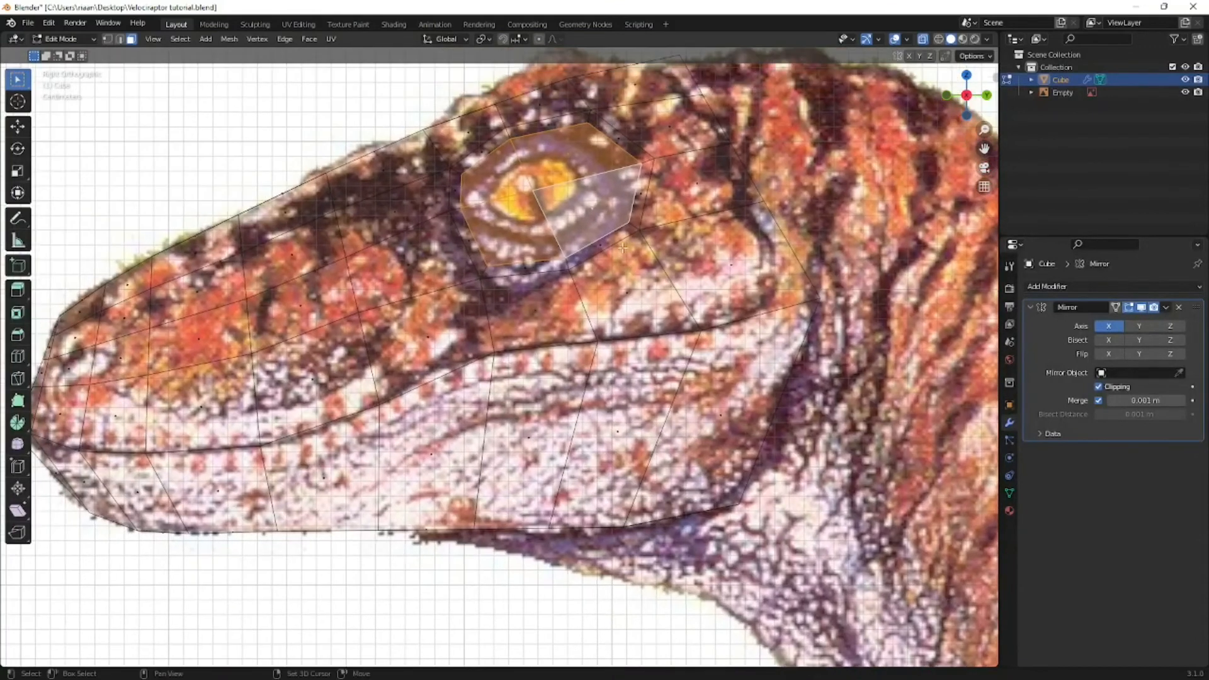
key(i)
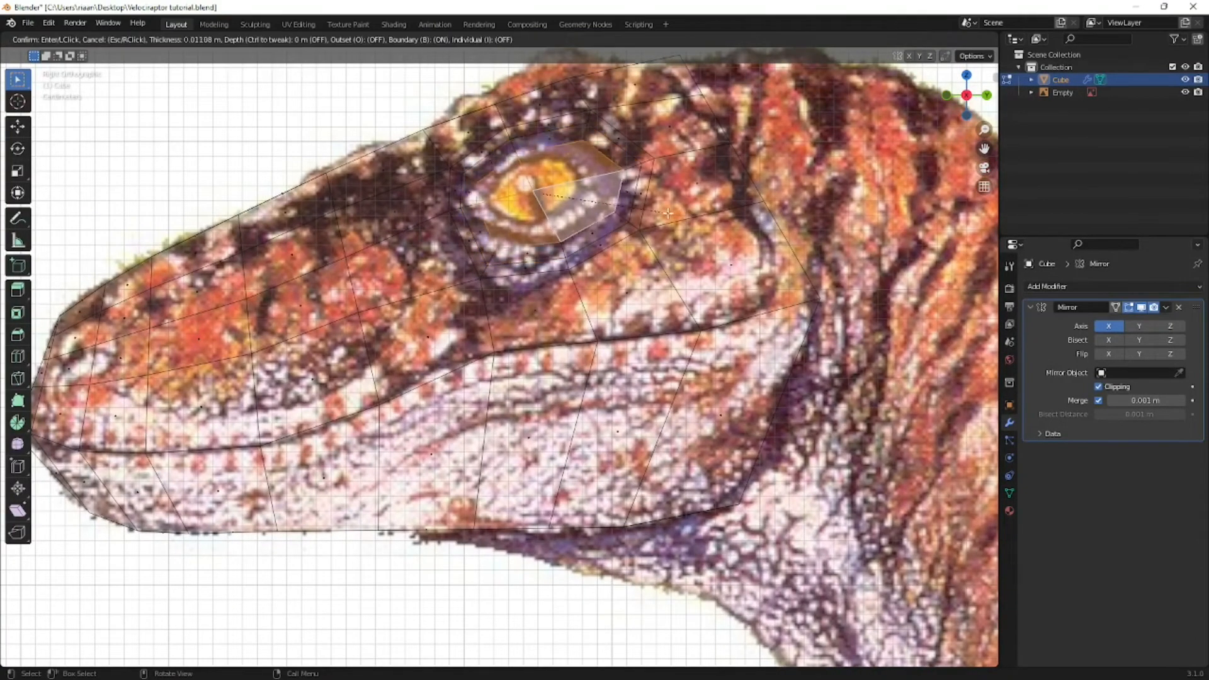
click(660, 214)
key(g)
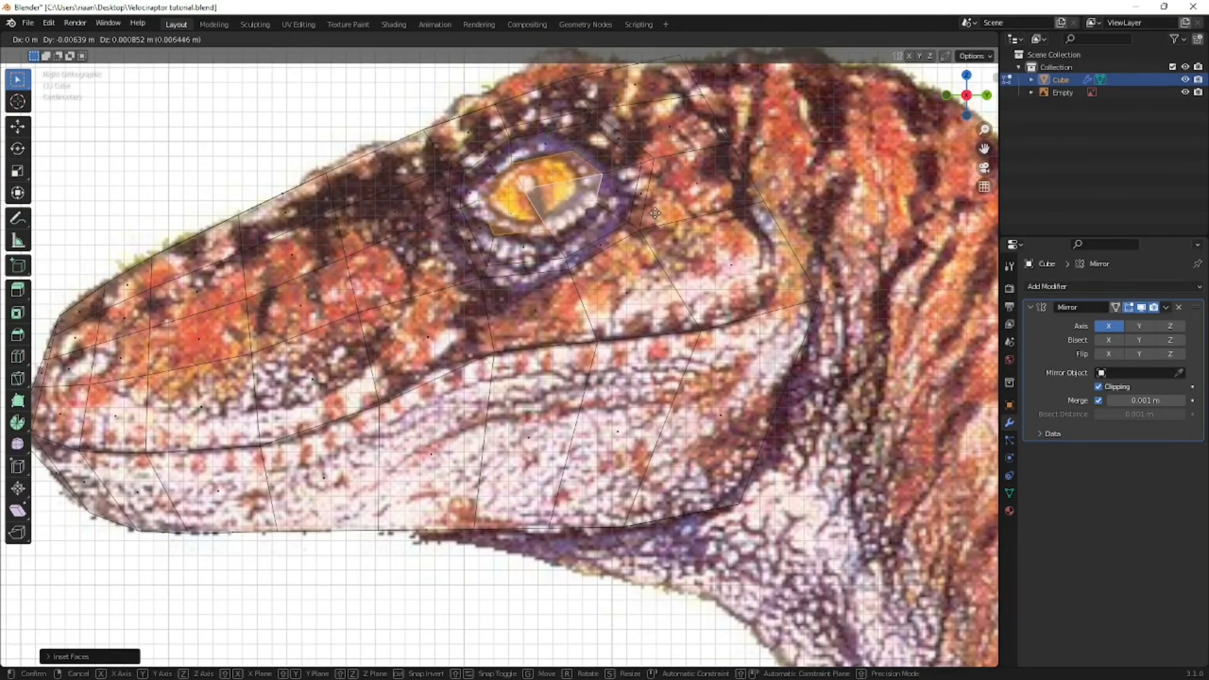
click(655, 211)
- Move the inner eye faces outward along the X axis by about 0.0026 m in the front view
key(KP_1)
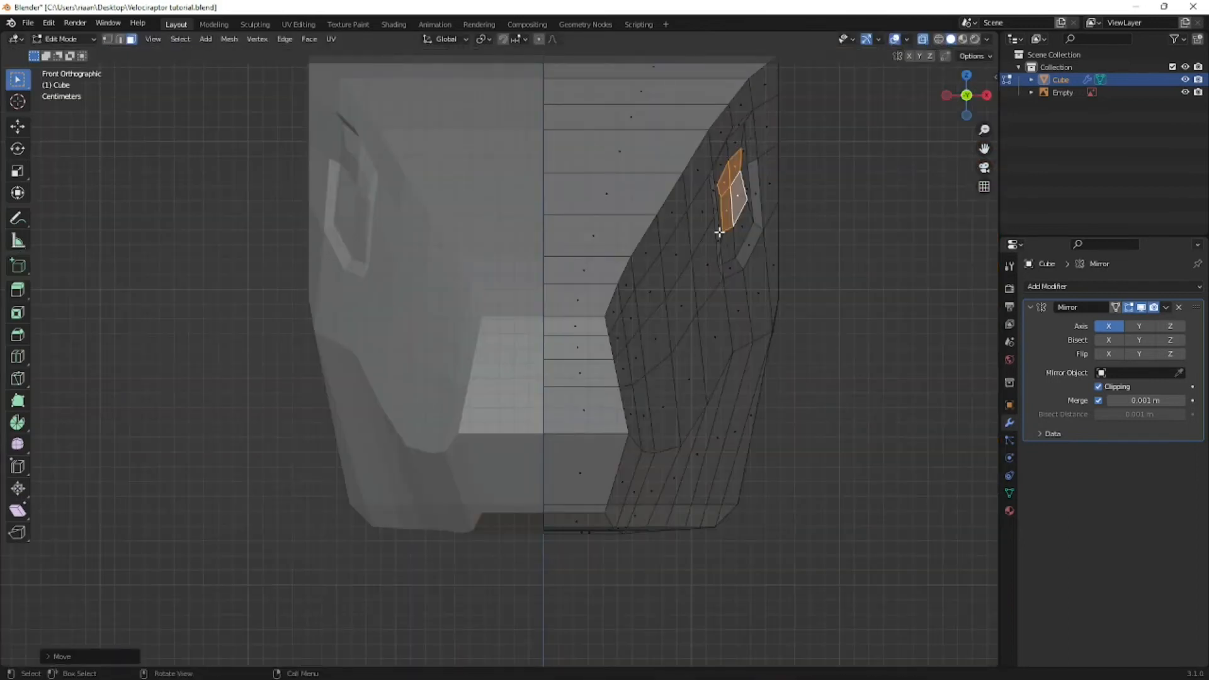
key(g)
key(x)
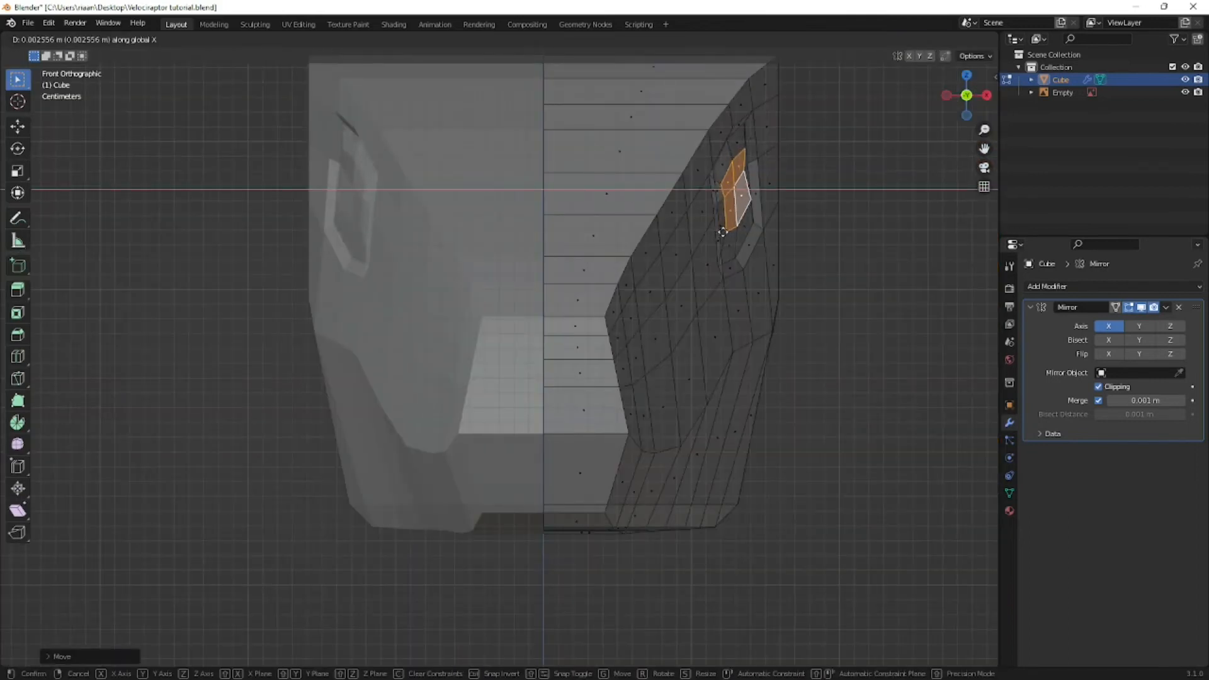
click(722, 232)
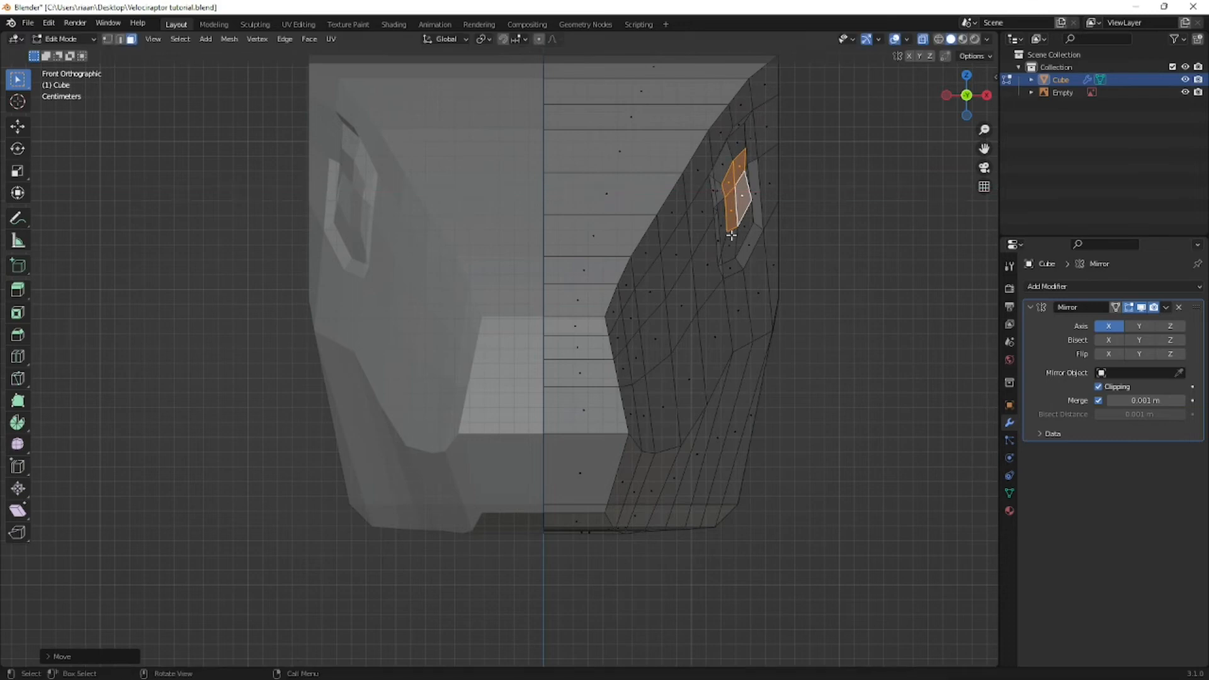
- Add a loop cut around the inner ring of the eye socket and move it outward along X by about 0.0019 m
key(KP_3)
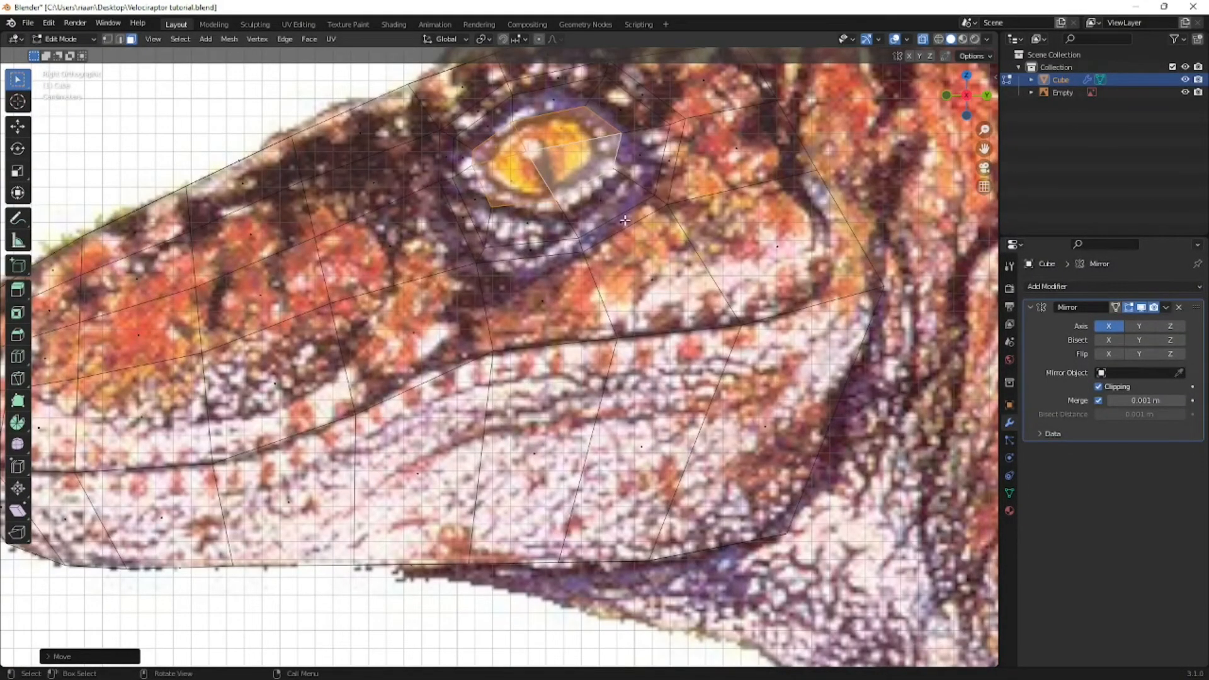
key(ctrl+r)
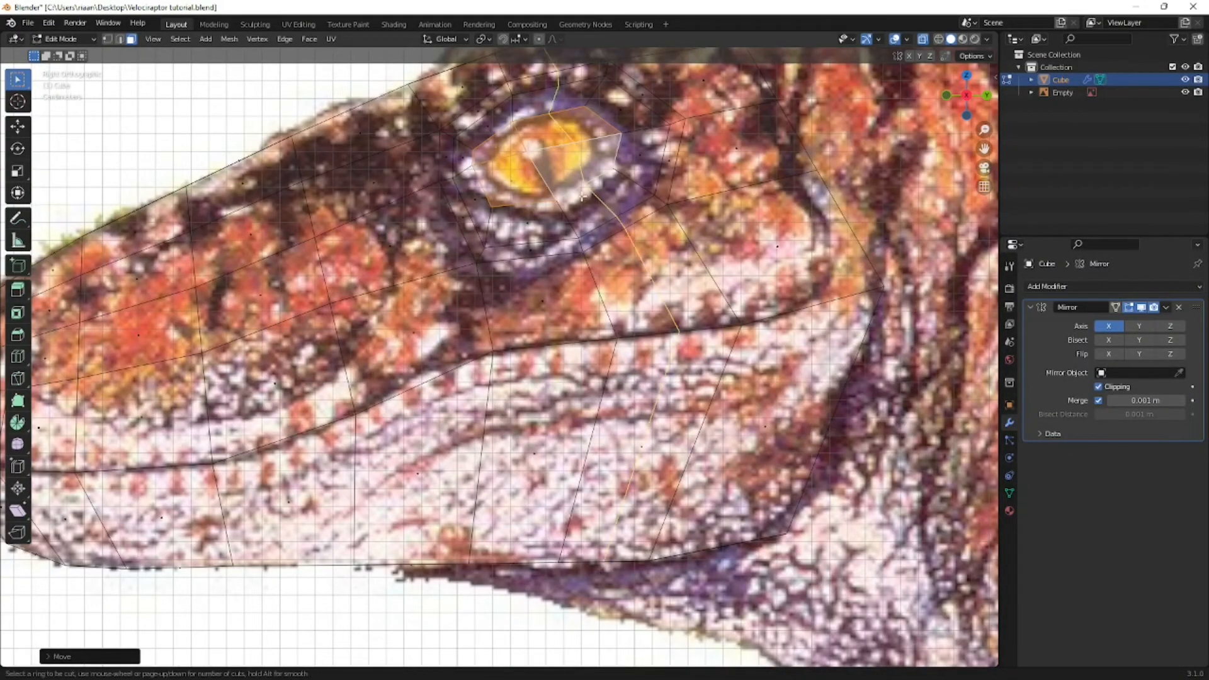
click(561, 220)
click(561, 219)
middle_drag(570, 226, 665, 230)
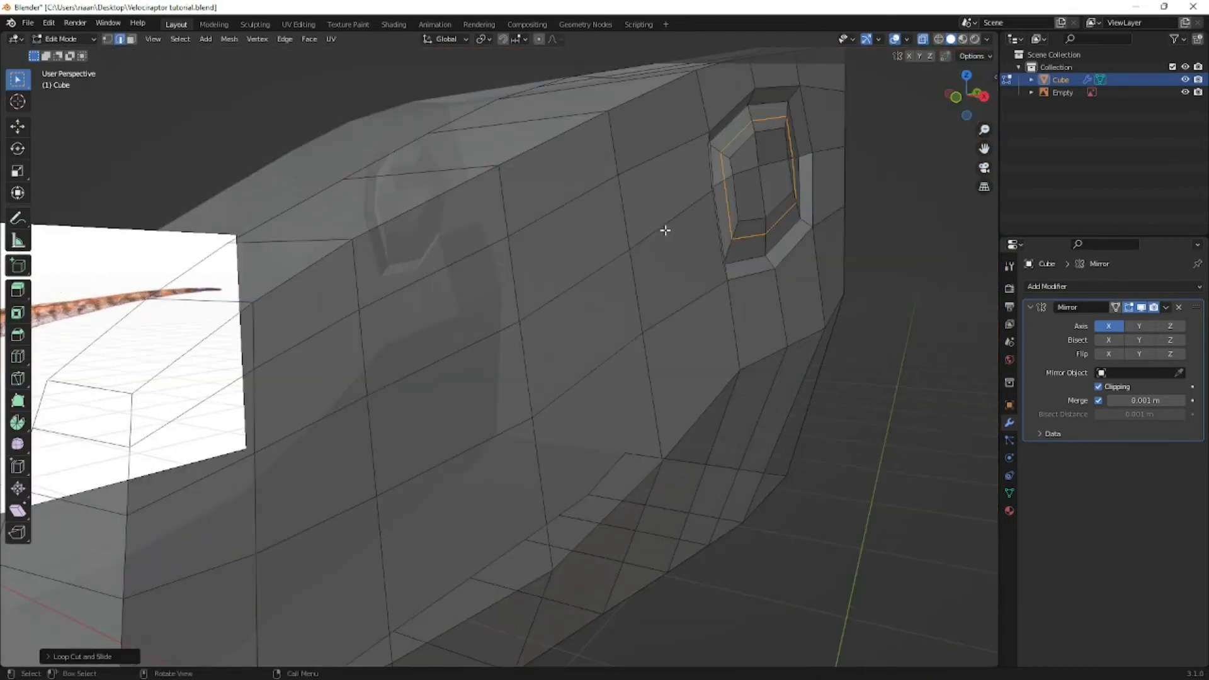
key(g)
key(x)
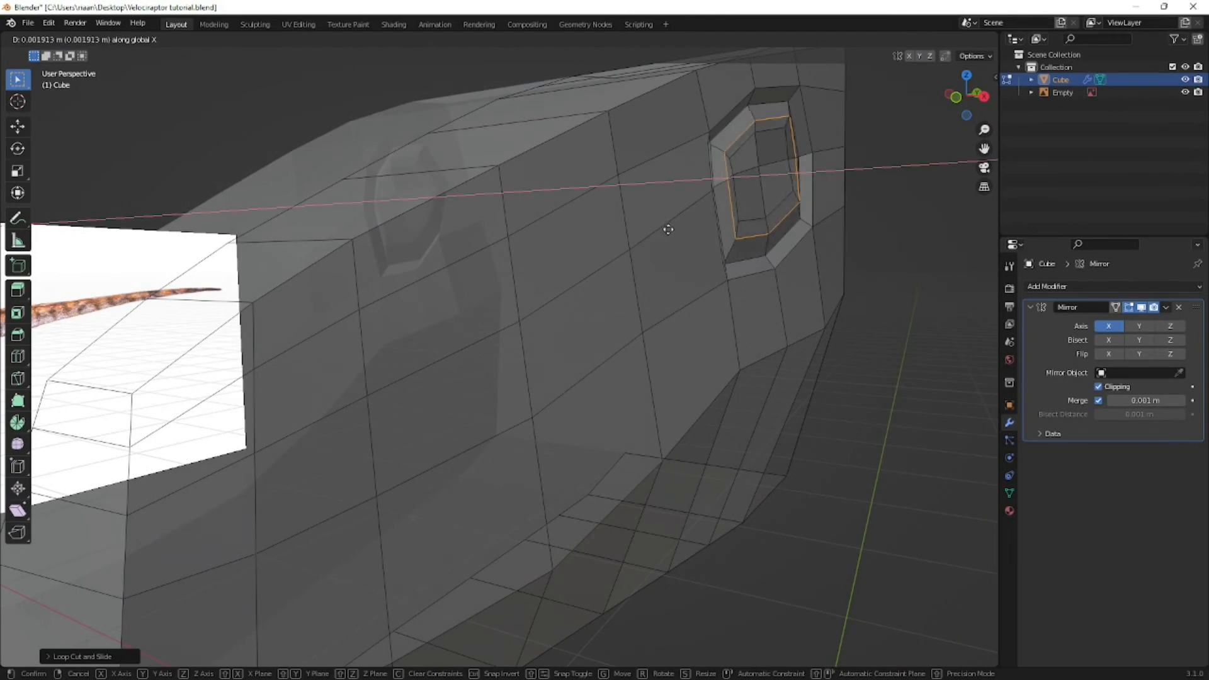
click(669, 230)
middle_drag(668, 230, 700, 226)
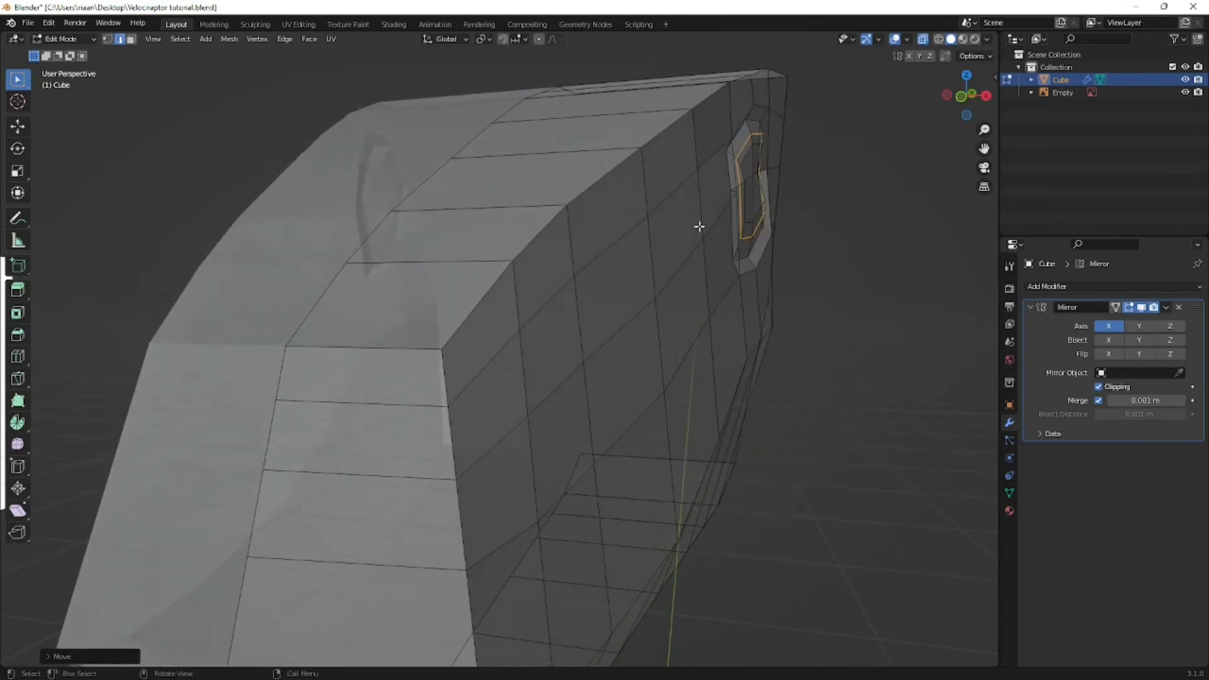
- In vertex select mode, delete the vertex at the centre of the eye to open a hole in the socket
key(KP_3)
key(3)
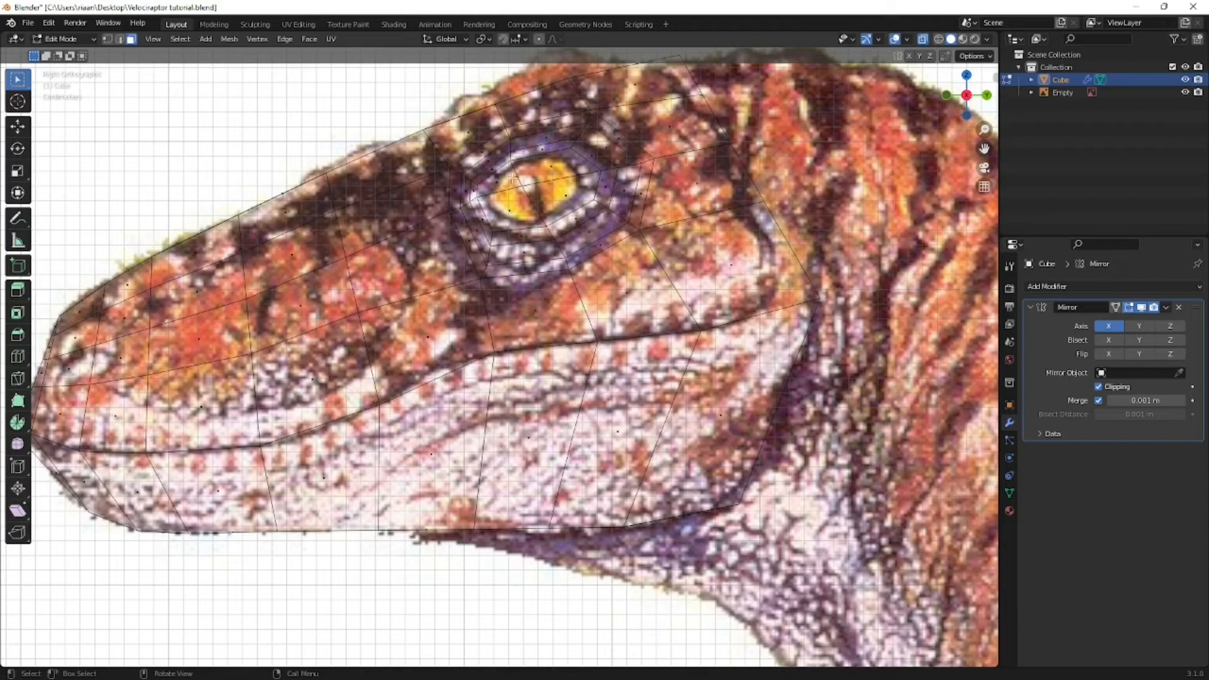
key(1)
alt+click(497, 229)
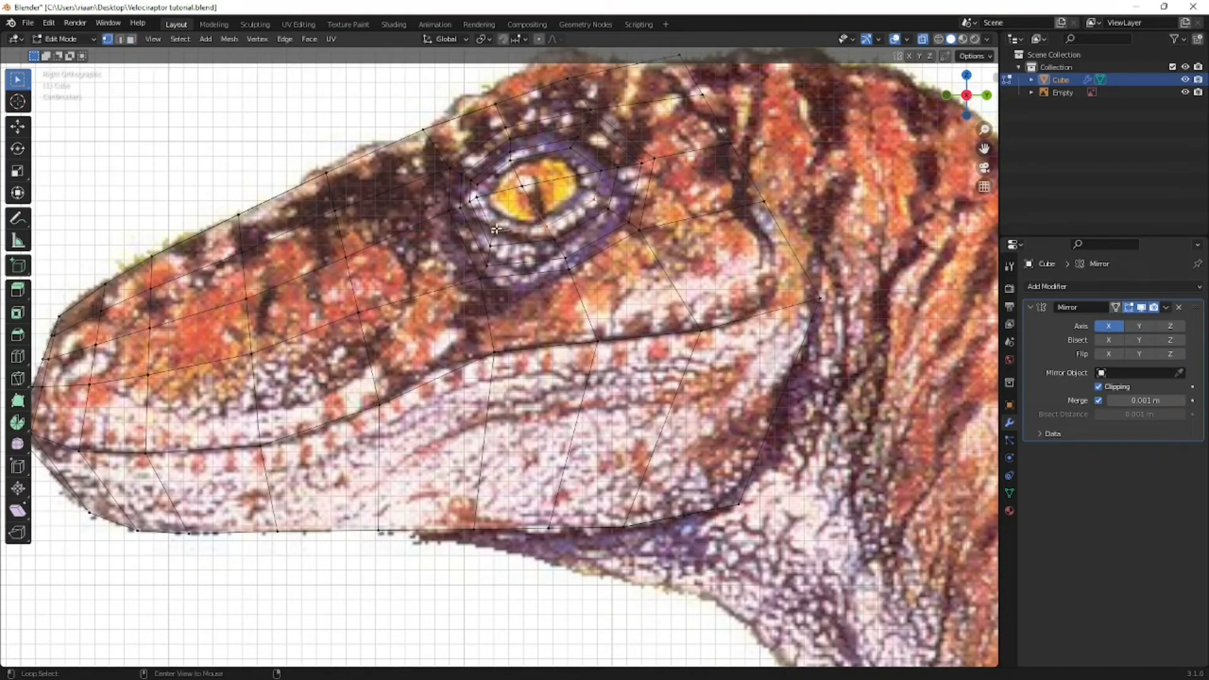
alt+click(488, 199)
click(488, 184)
alt+click(584, 153)
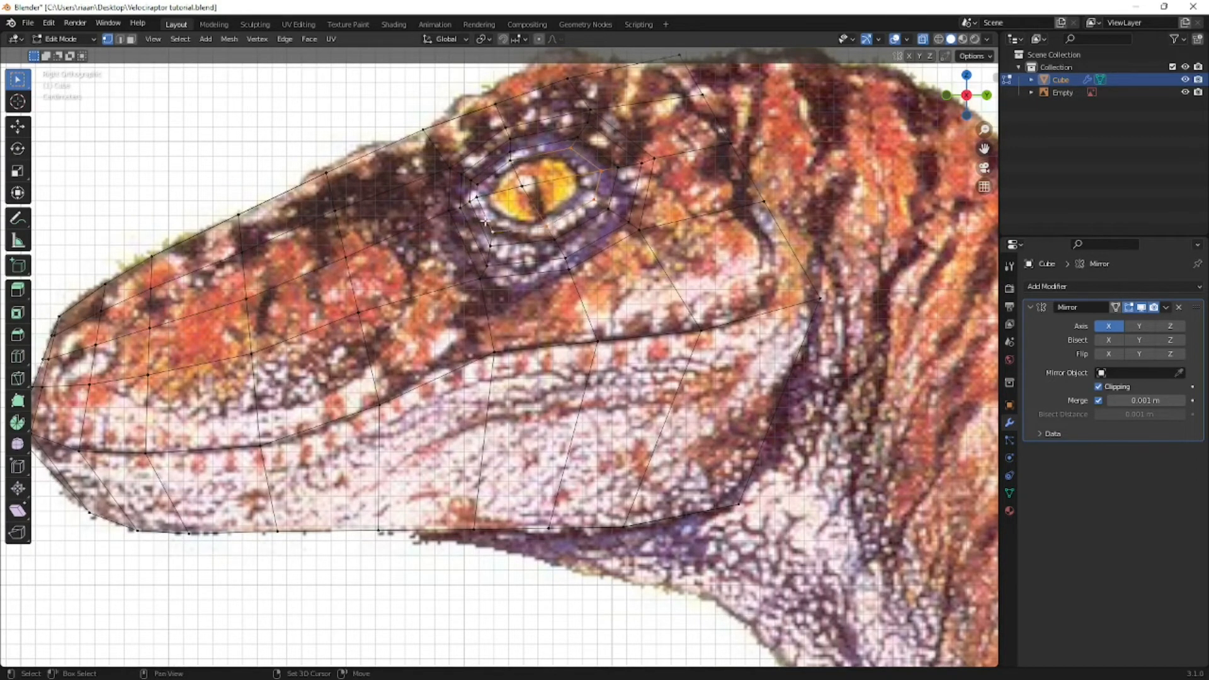
middle_drag(535, 190, 645, 253)
click(641, 254)
key(x)
click(655, 261)
middle_drag(723, 285, 660, 294)
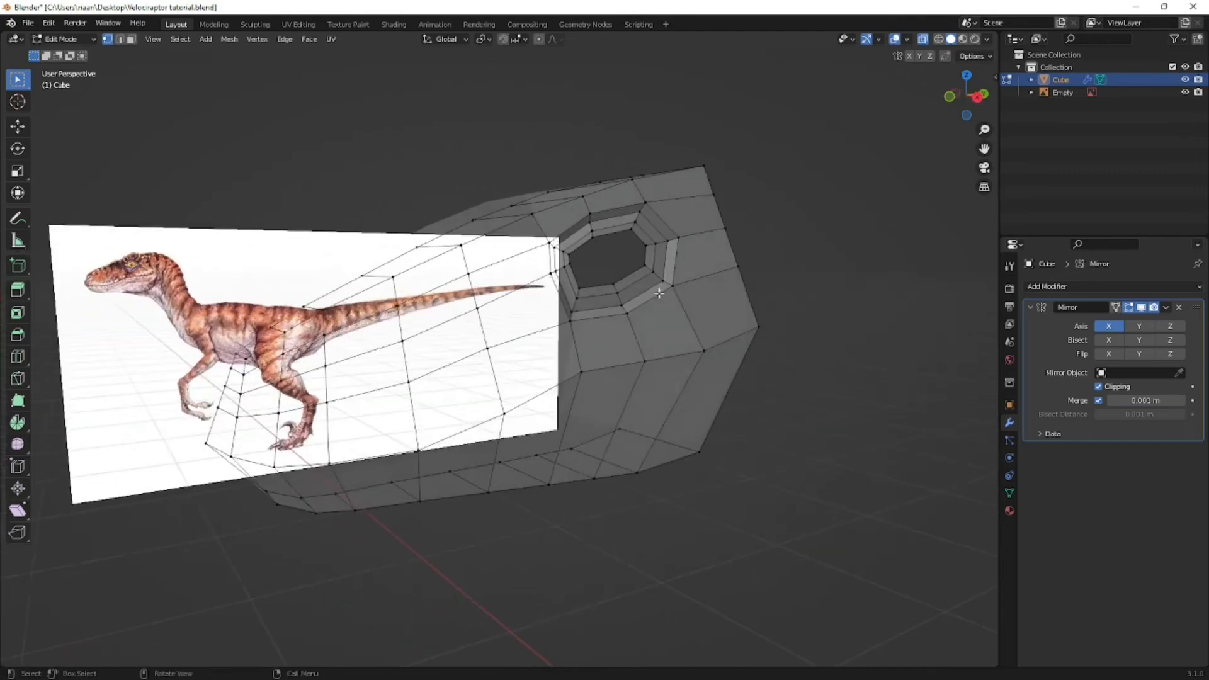
- Select the edge loop around the eye hole and scale it to fit the reference eyeball in the side view
alt+click(616, 285)
alt+click(581, 285)
middle_drag(581, 286, 669, 278)
key(KP_5)
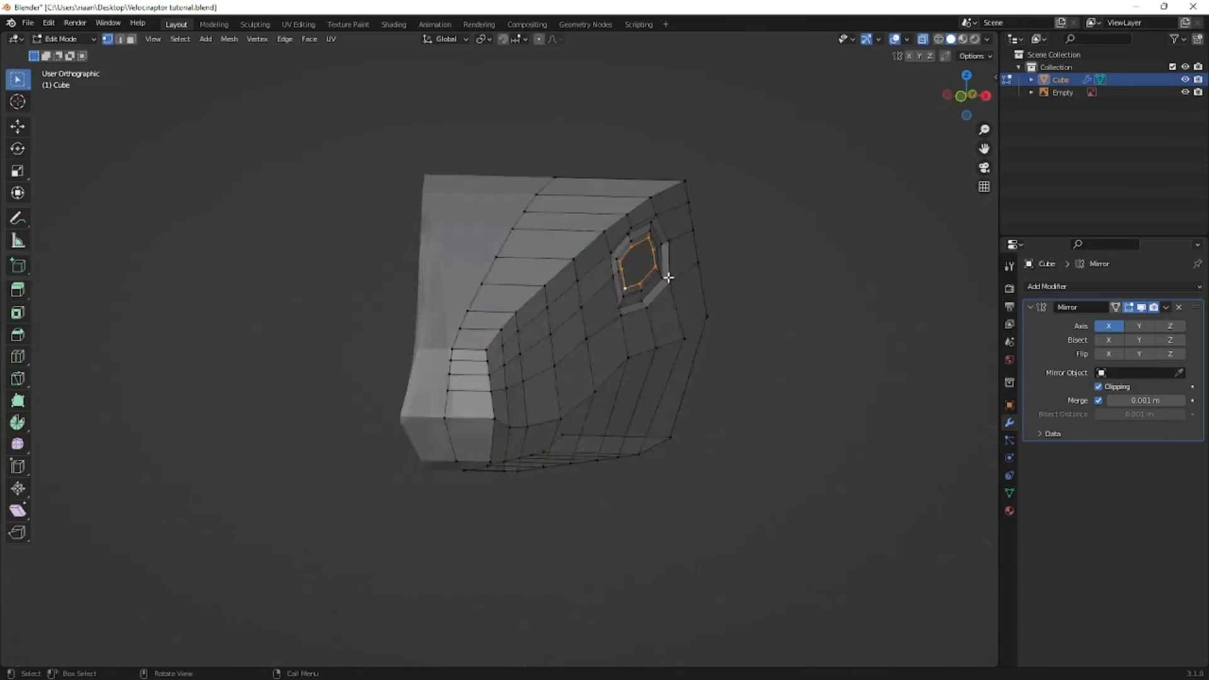
key(KP_1)
key(KP_3)
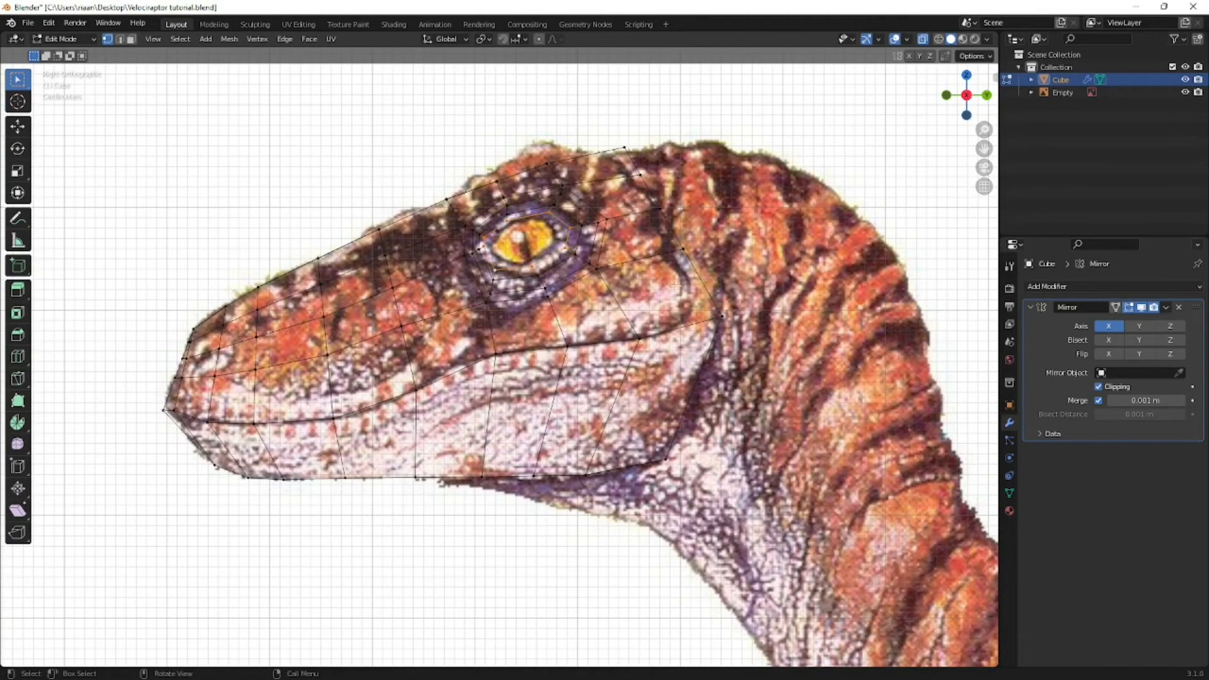
key(s)
click(660, 282)
scroll(601, 238, up, 2)
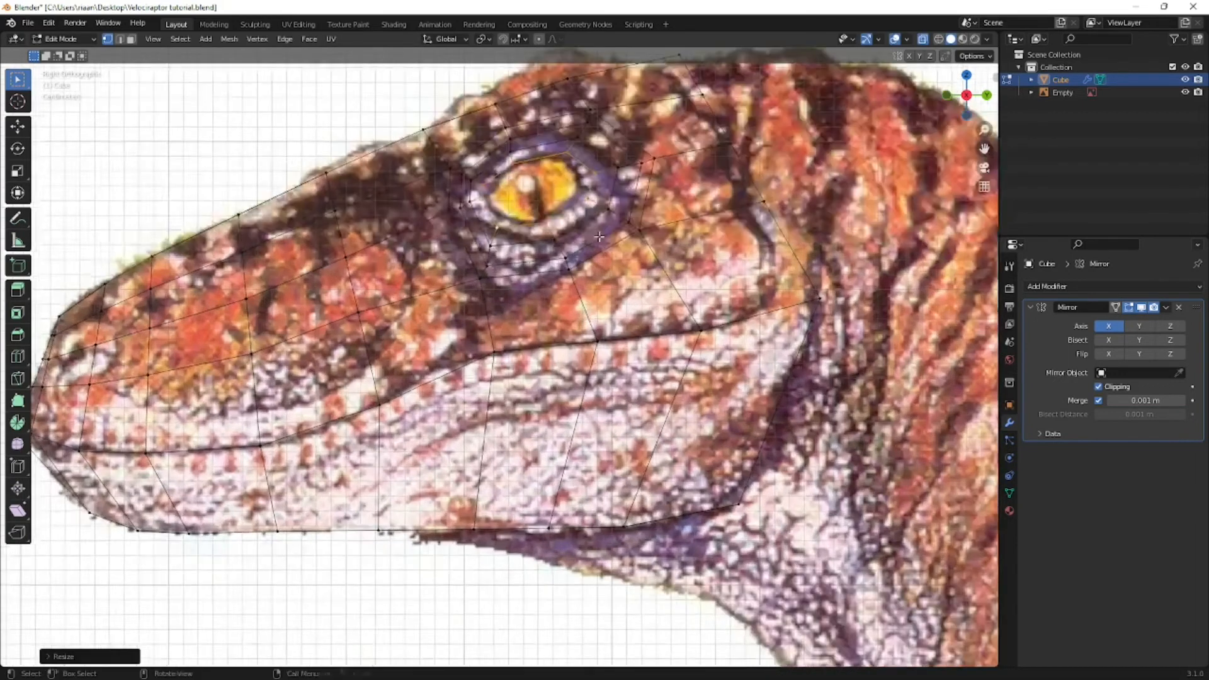
- Move the vertices along the bottom and front of the eye hole onto the reference eyeball outline
shift+middle_drag(599, 237, 577, 341)
drag(579, 271, 549, 322)
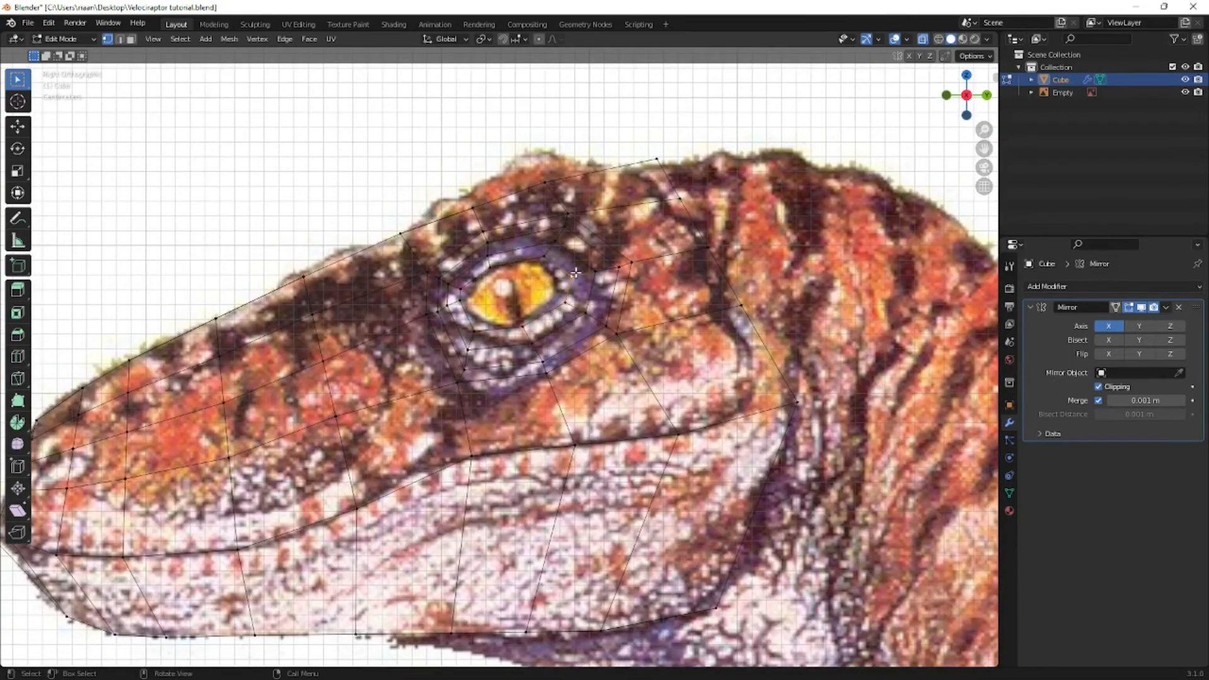
key(g)
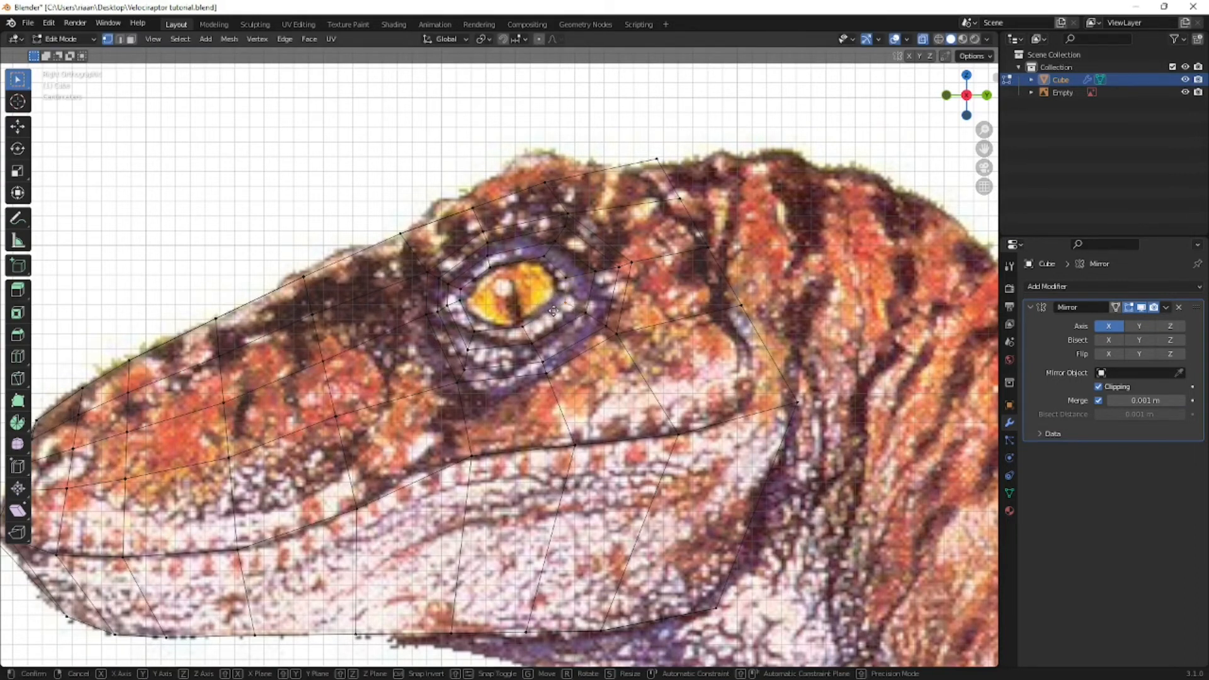
click(511, 336)
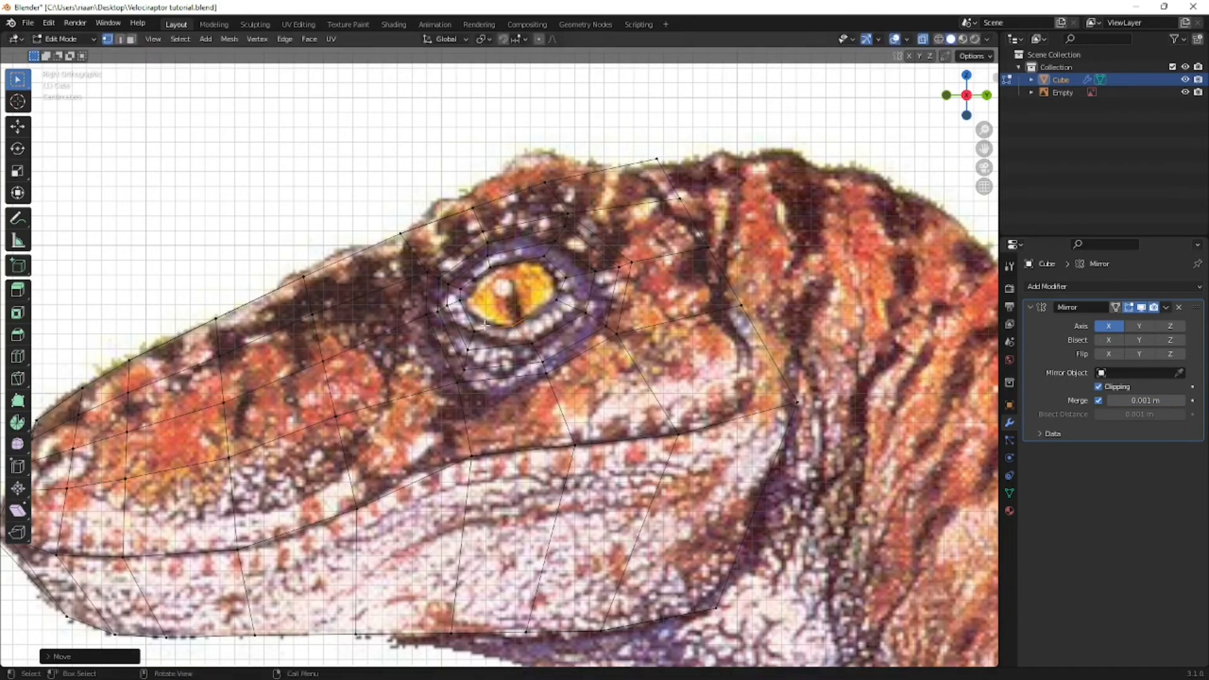
click(475, 336)
key(g)
click(463, 301)
drag(465, 294, 453, 298)
key(g)
click(458, 314)
key(g)
click(468, 300)
- Move the vertices along the upper edge of the eye hole onto the reference eyeball outline
drag(550, 252, 561, 277)
key(g)
click(535, 277)
key(g)
click(545, 286)
scroll(546, 286, down, 5)
- Extrude the eye hole's edge loop into the head along the X axis by about 0.028 m
middle_drag(541, 288, 574, 311)
alt+click(629, 328)
key(KP_1)
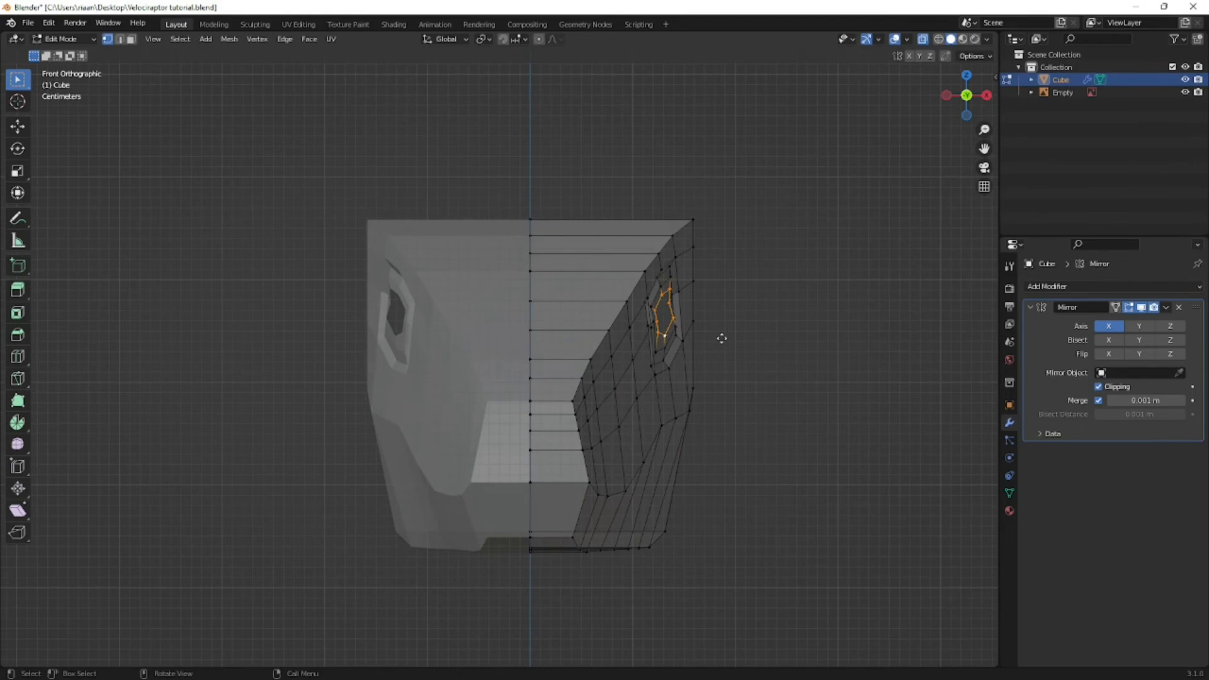
key(g)
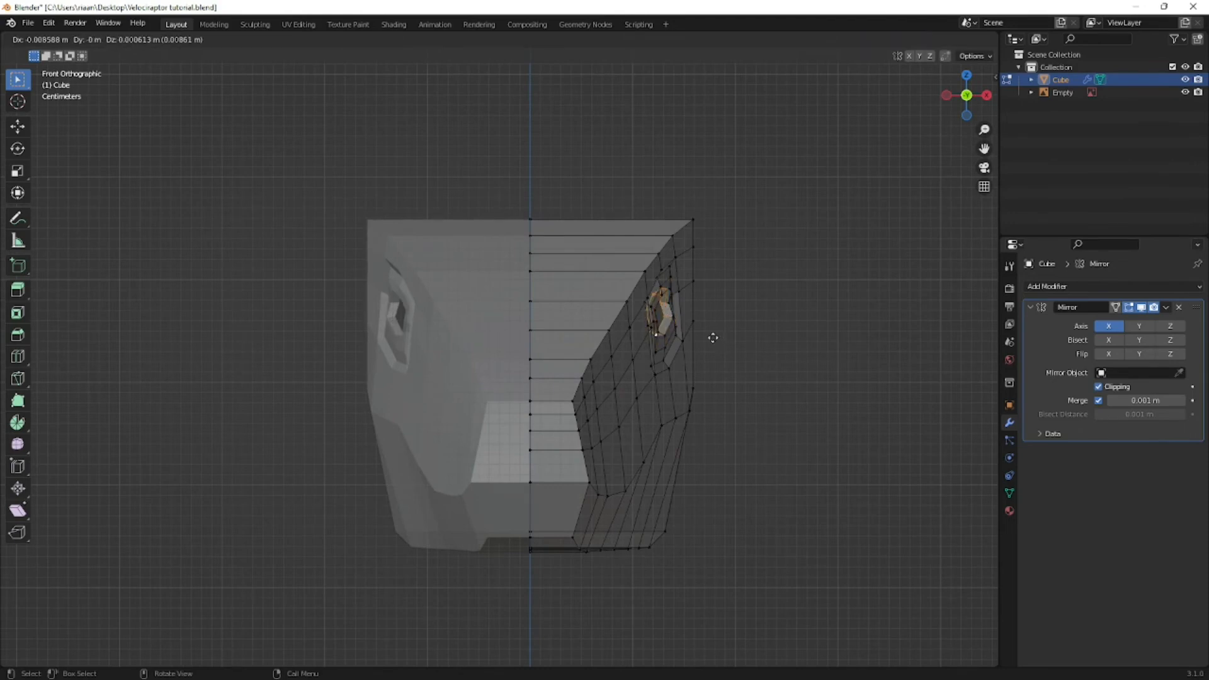
click(699, 336)
key(g)
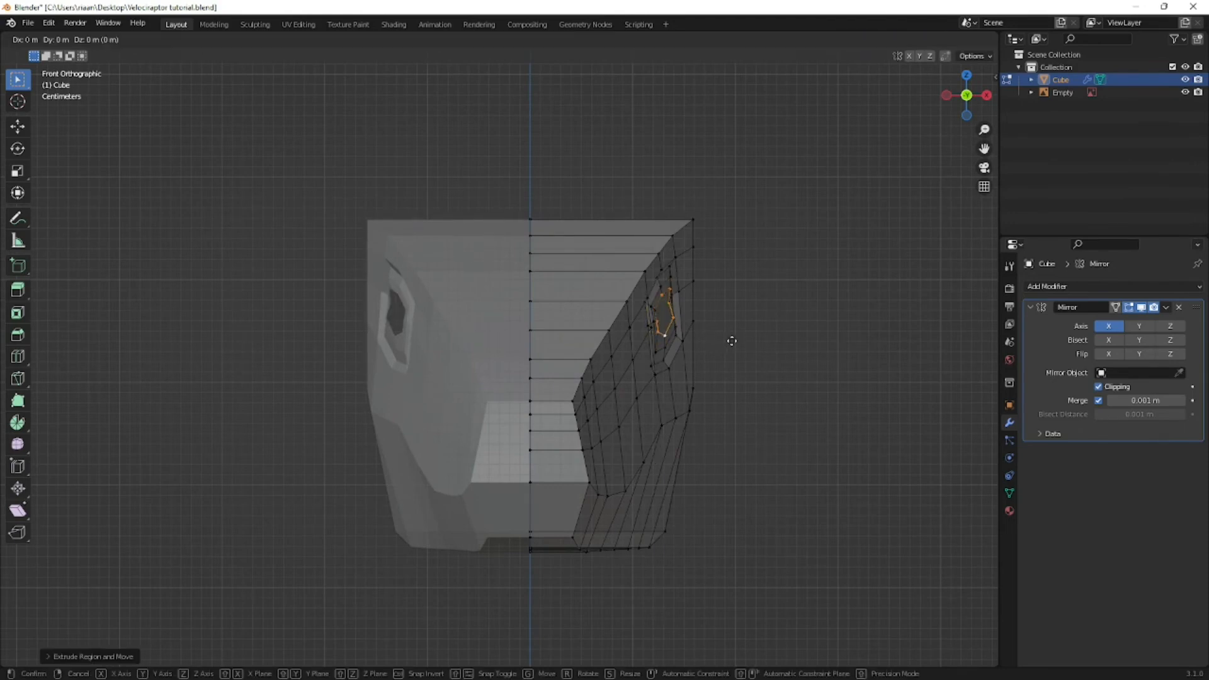
key(x)
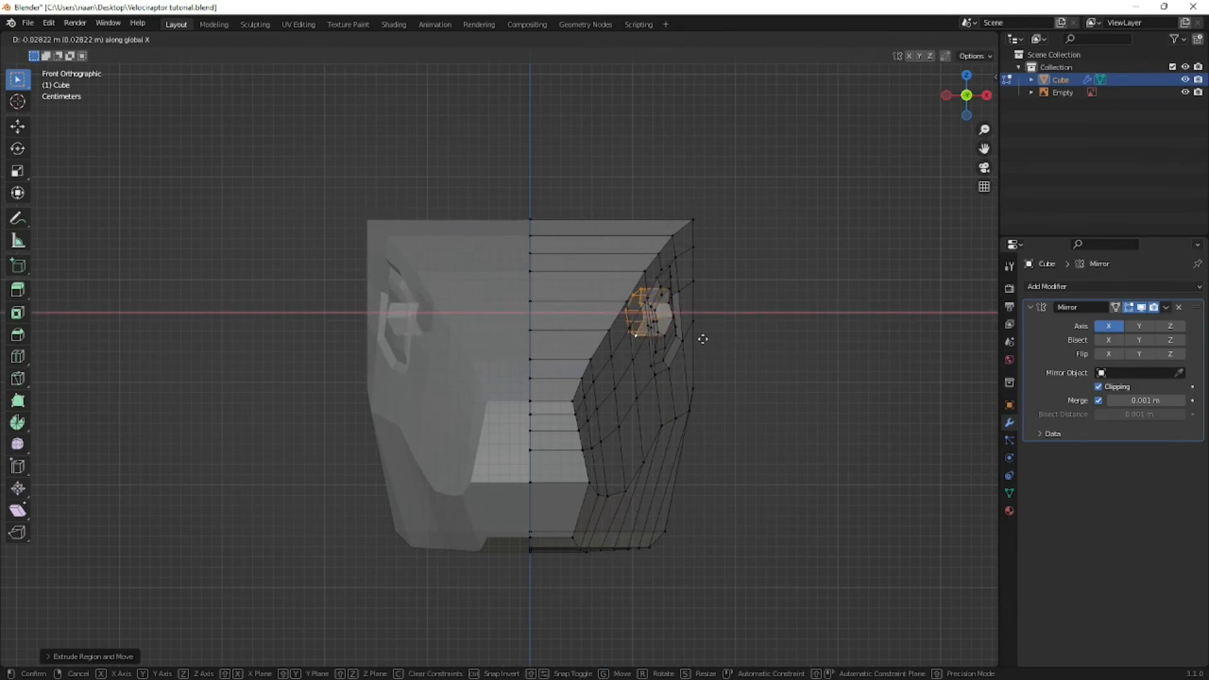
click(701, 339)
middle_drag(701, 339, 624, 364)
- Add a loop cut around the extruded socket wall and move it outward along X by about 0.012 m
key(ctrl+r)
click(635, 364)
right_click(634, 364)
key(KP_1)
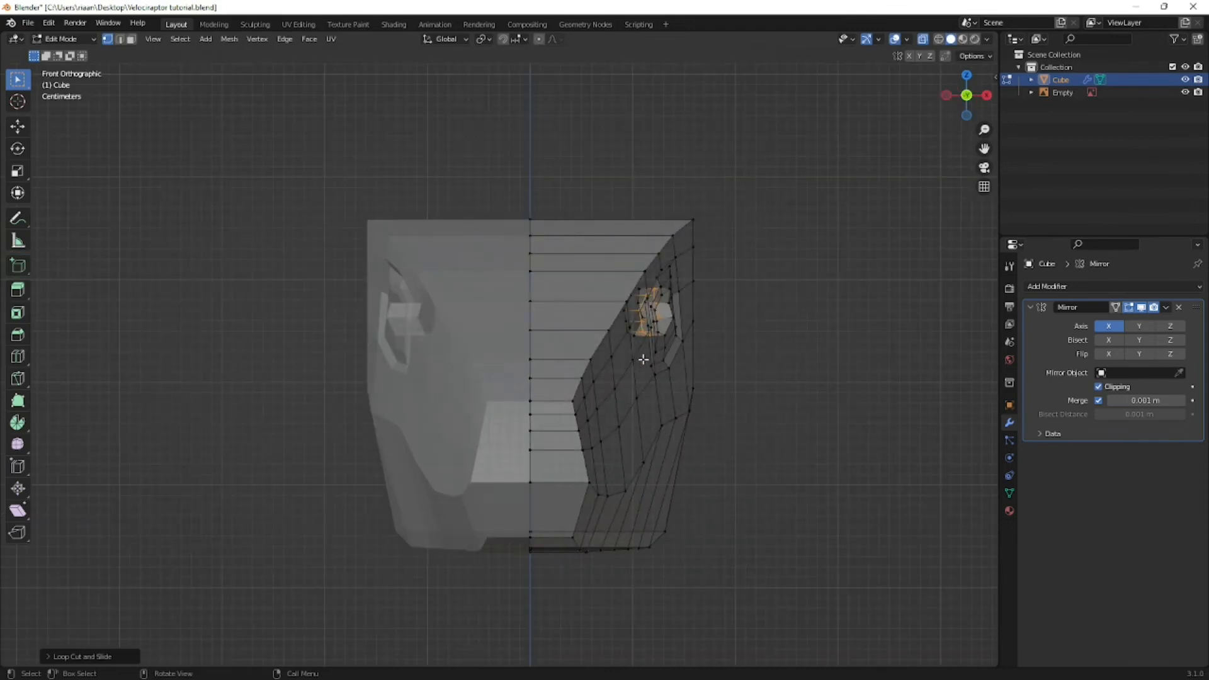
key(g)
key(x)
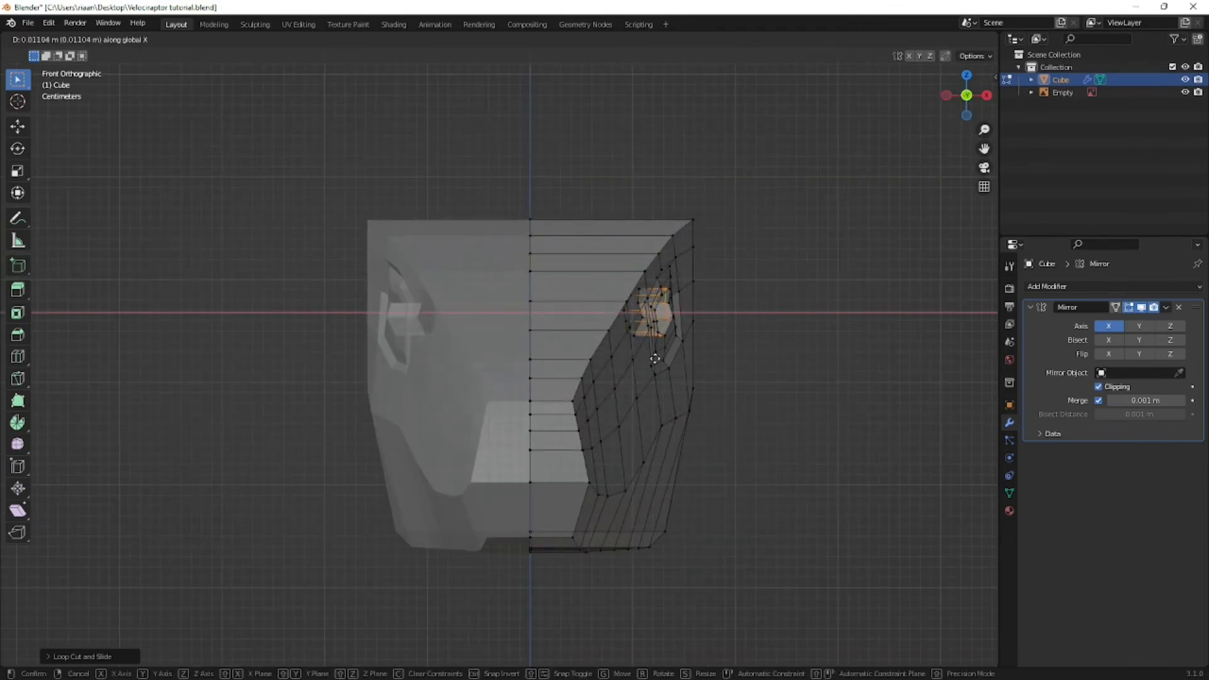
click(656, 358)
middle_drag(656, 358, 594, 383)
scroll(594, 383, up, 5)
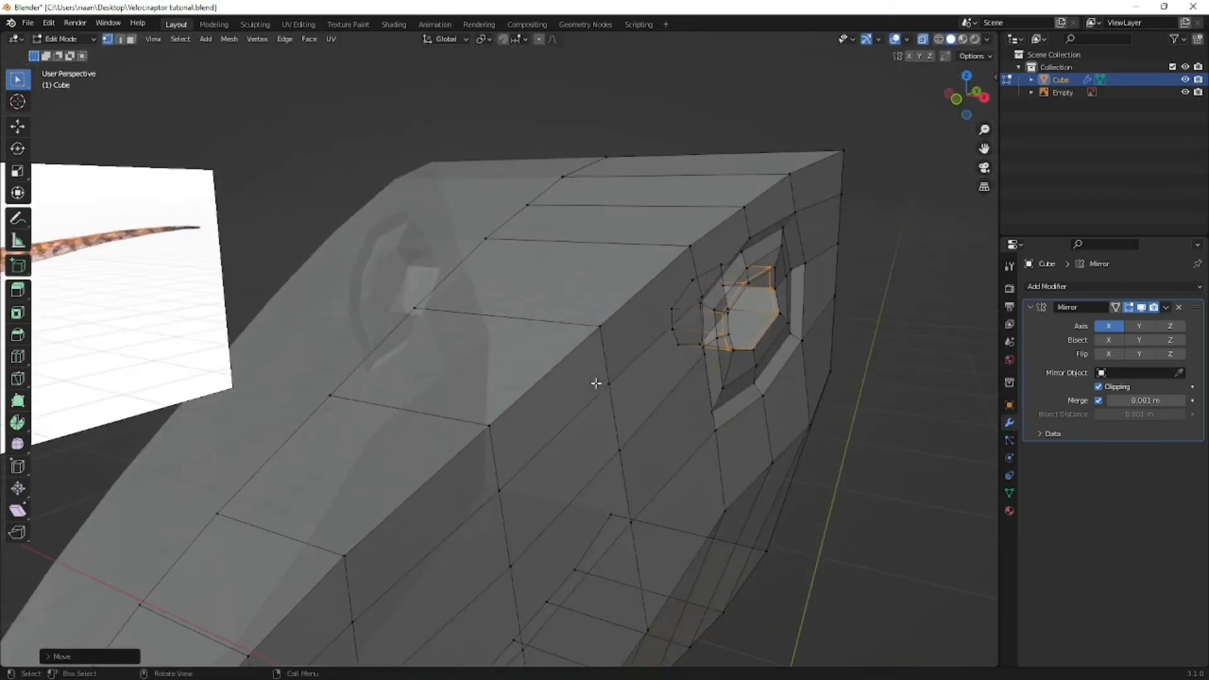
middle_drag(501, 397, 540, 380)
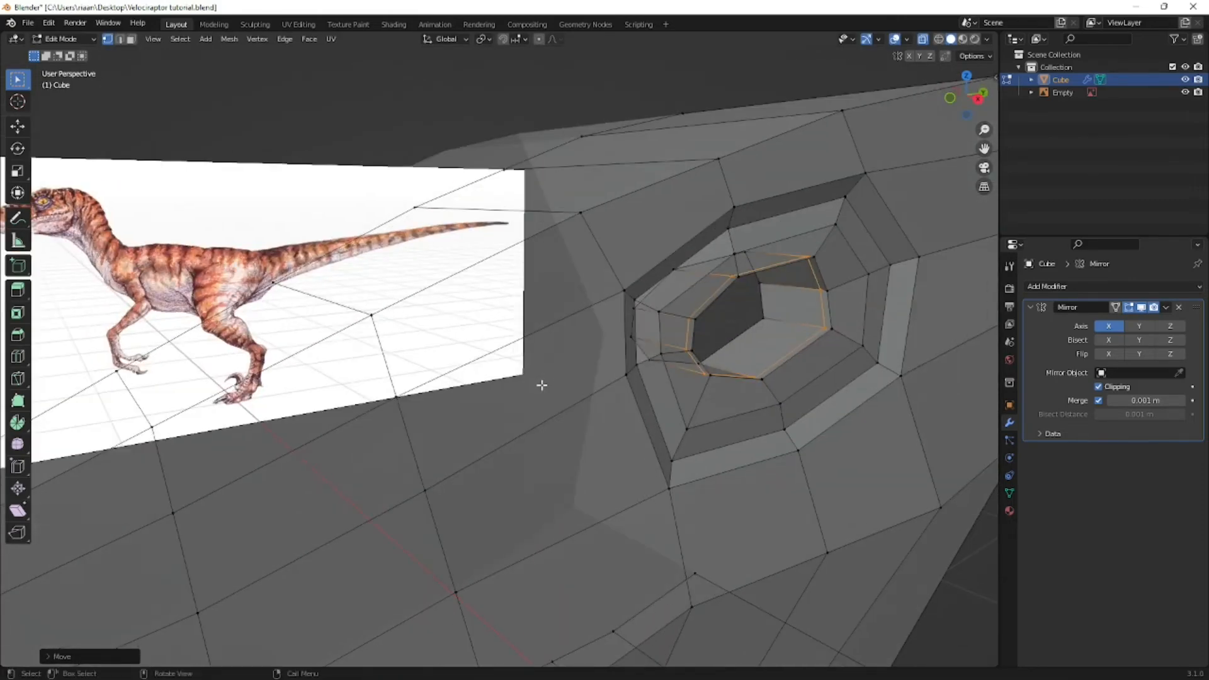
- Extrude the inner edge loop of the eye socket deeper into the head along the X axis
alt+click(633, 336)
scroll(703, 345, down, 4)
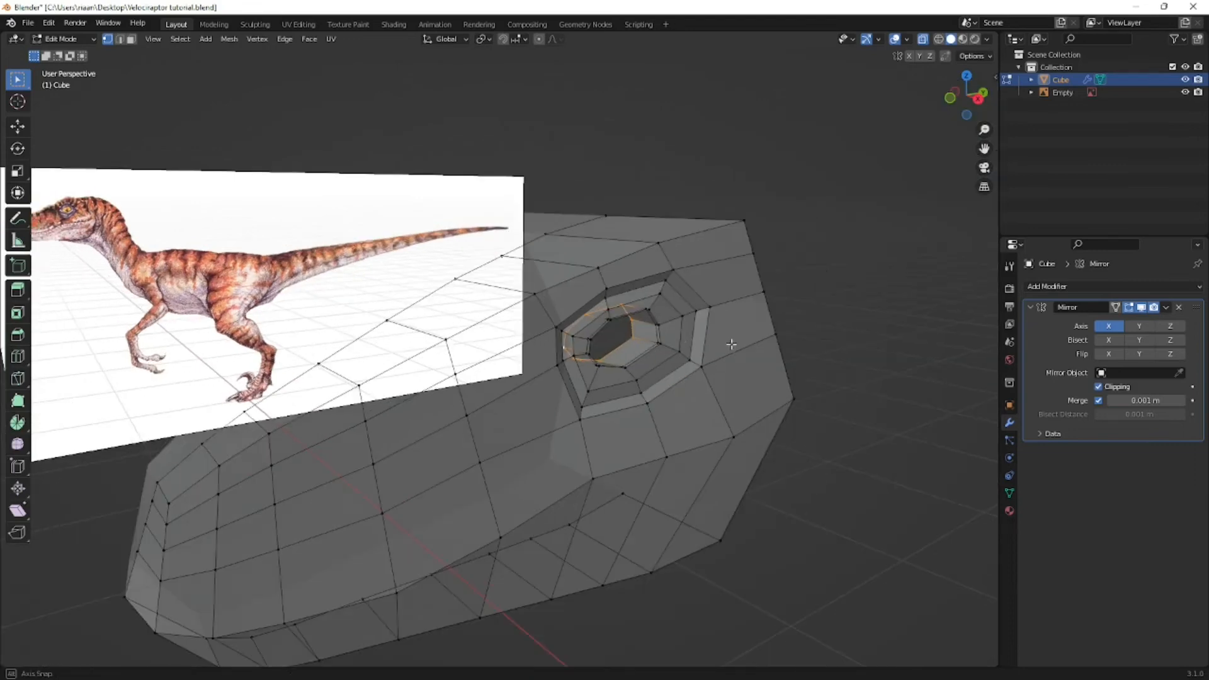
middle_drag(731, 342, 767, 343)
key(g)
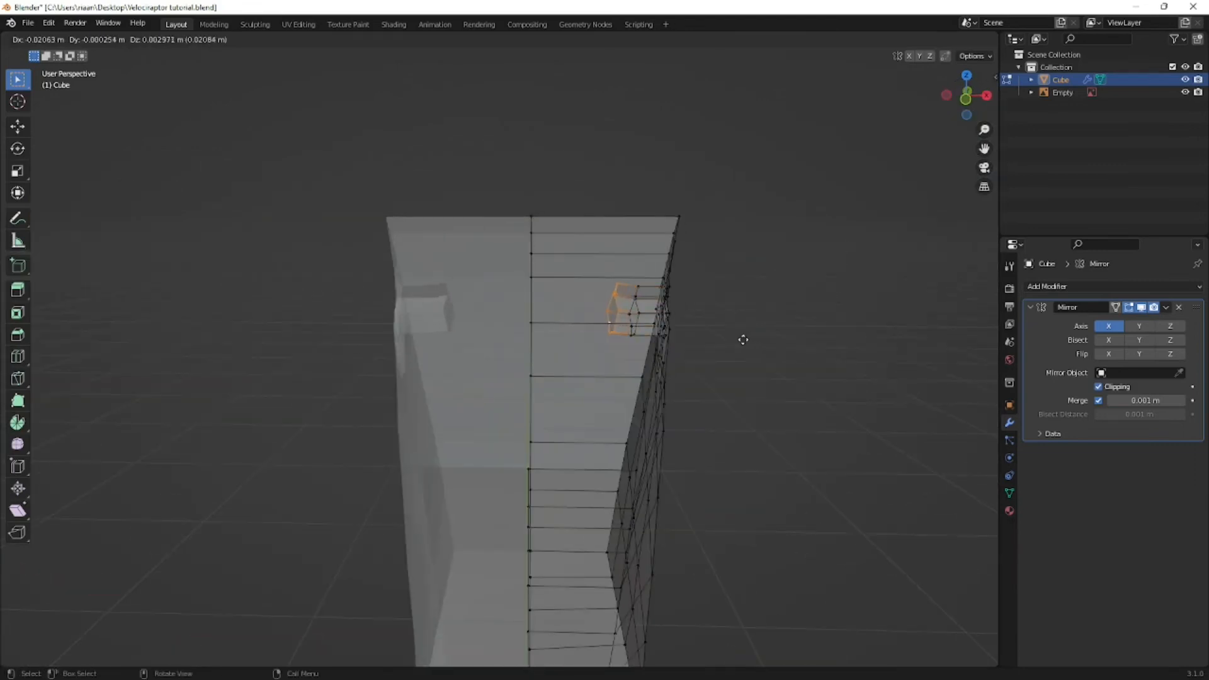
key(x)
click(737, 339)
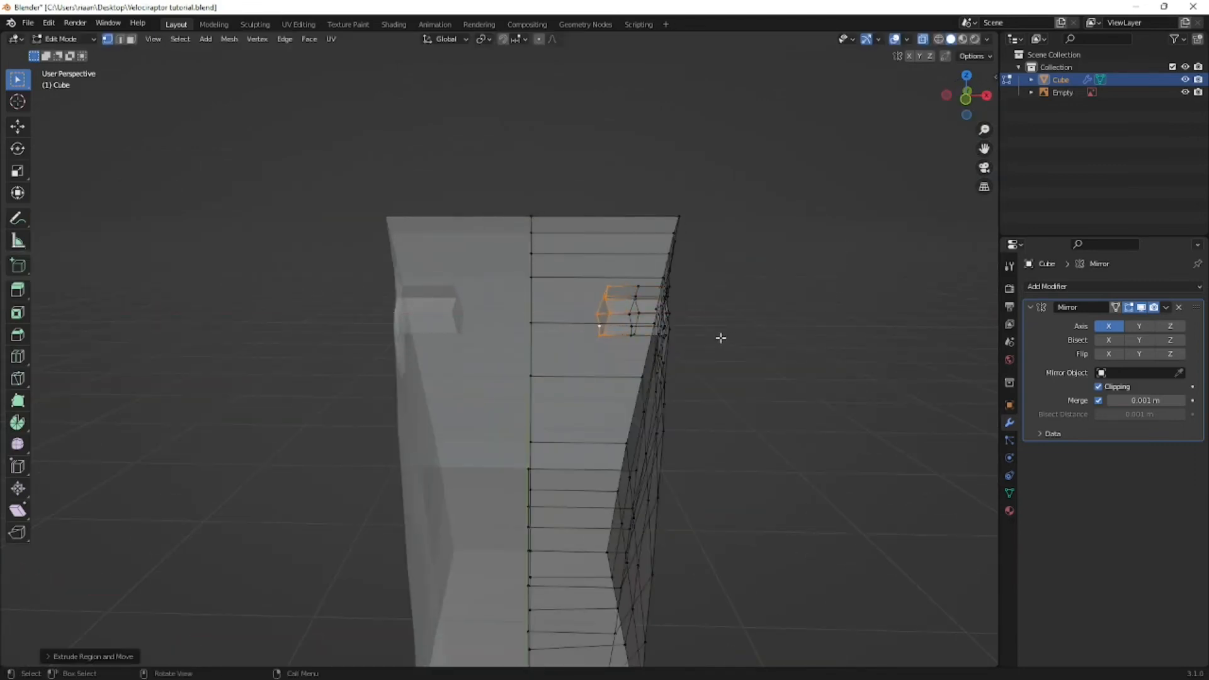
- Extrude the socket's innermost loop again and scale it up into a wide flange inside the head
key(e)
key(s)
click(931, 364)
middle_drag(837, 362, 377, 359)
scroll(705, 362, down, 4)
- Turn off X-ray and scale the edge loop surrounding the eye hole inward, closer to the hole
key(alt+z)
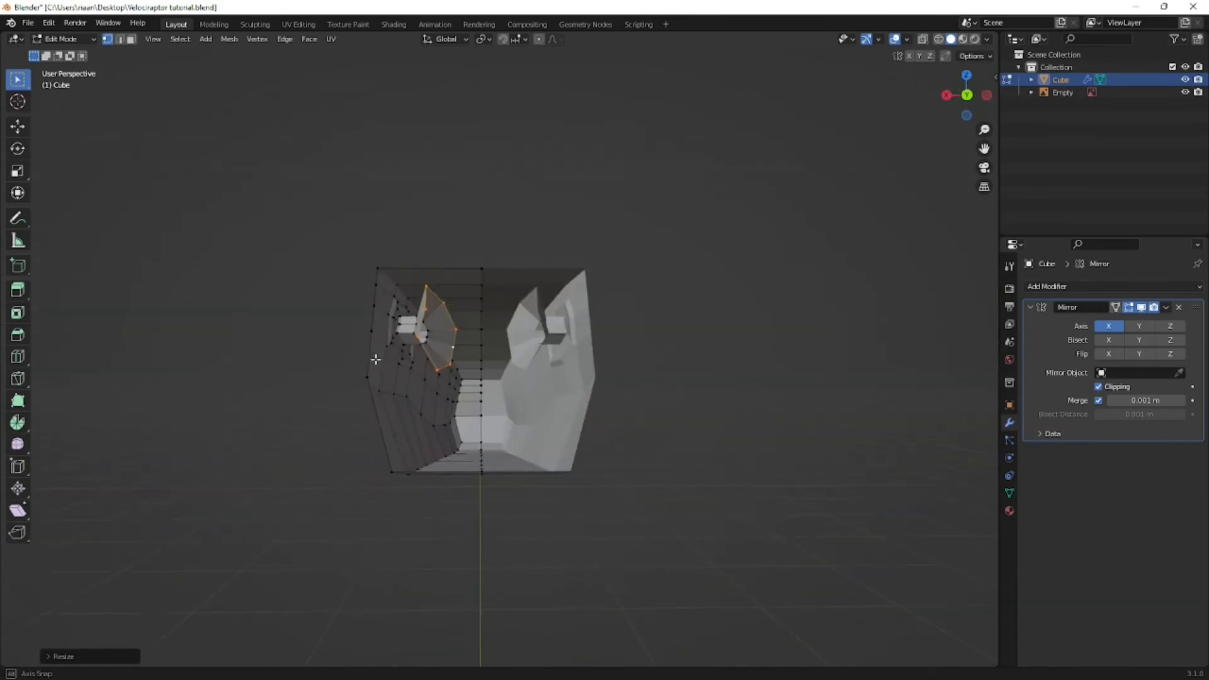
scroll(449, 340, up, 4)
middle_drag(448, 343, 574, 339)
alt+click(566, 340)
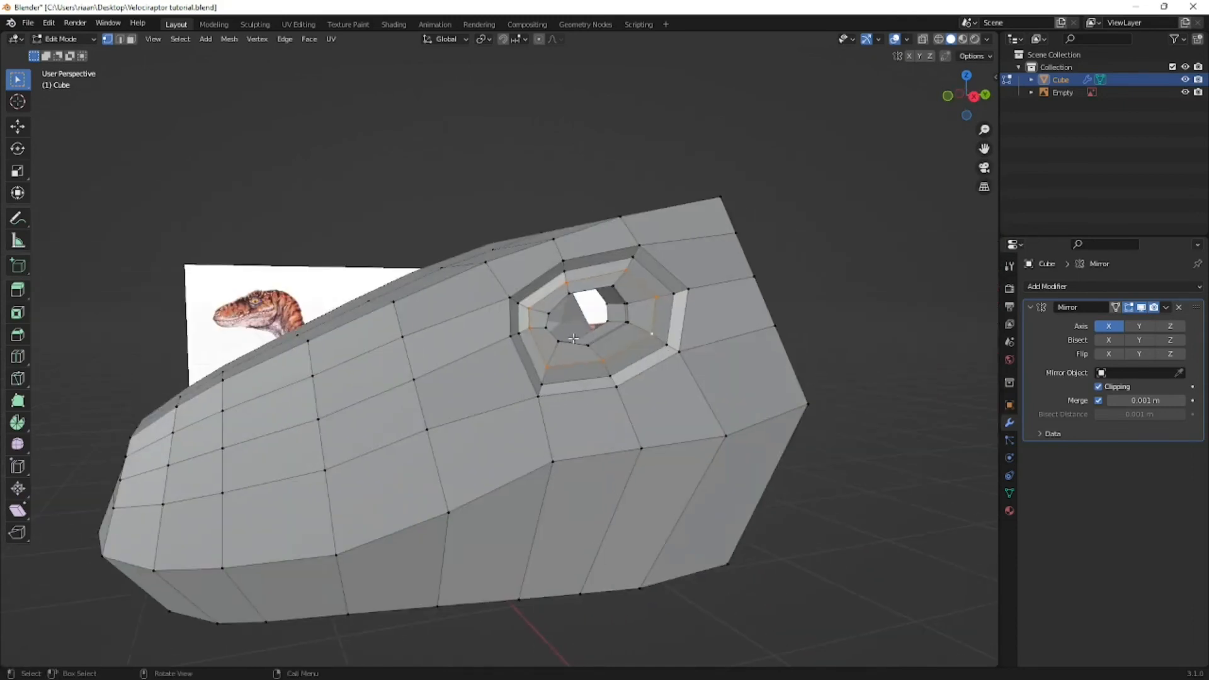
key(s)
click(682, 351)
middle_drag(682, 350, 535, 361)
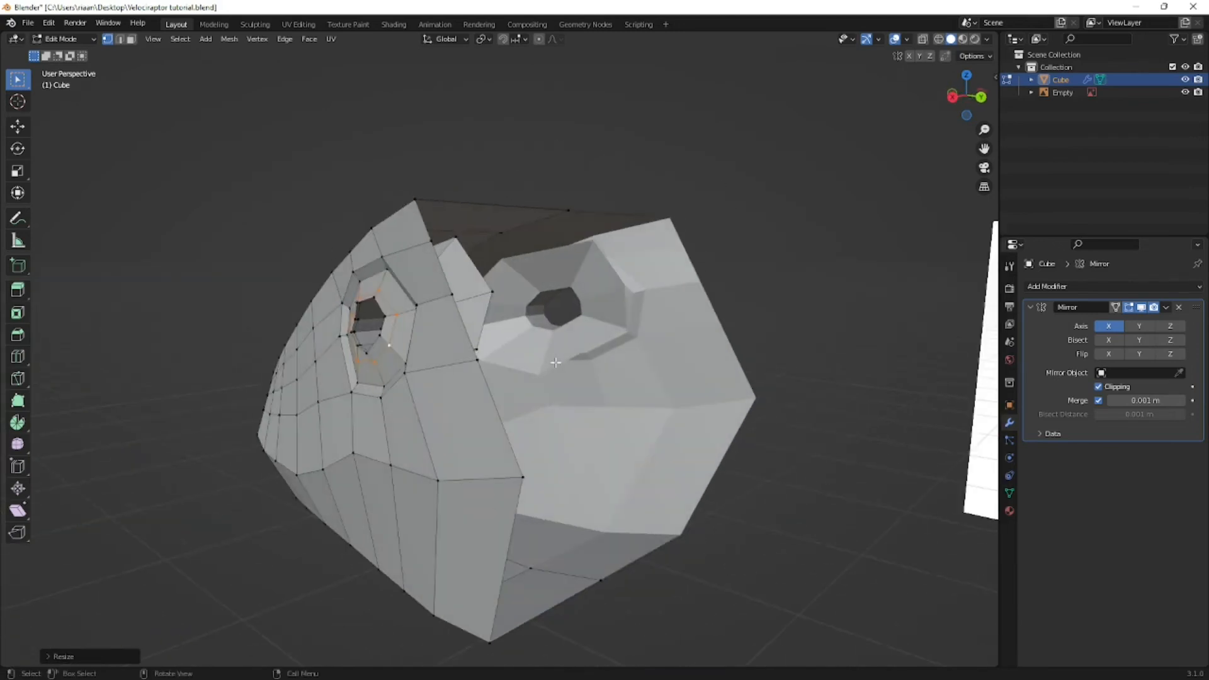
- Check the eye rings from the front and, with X-ray on, against the reference image in side view
key(KP_1)
scroll(675, 338, up, 3)
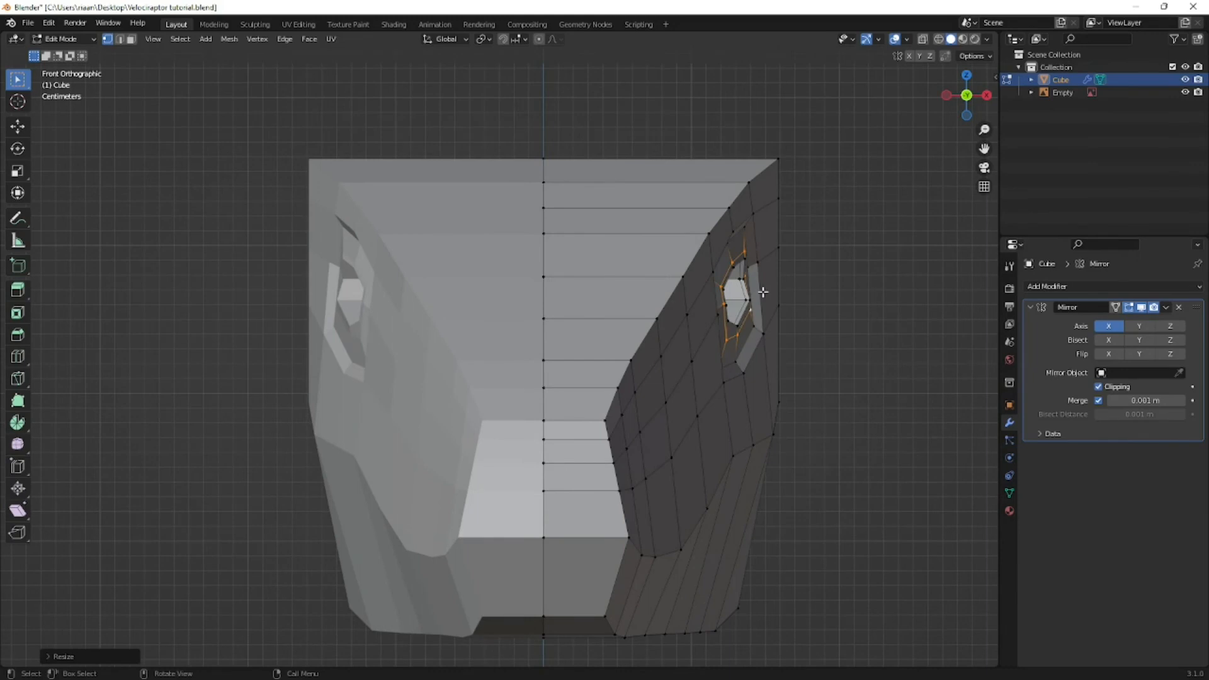
scroll(763, 293, up, 1)
key(KP_3)
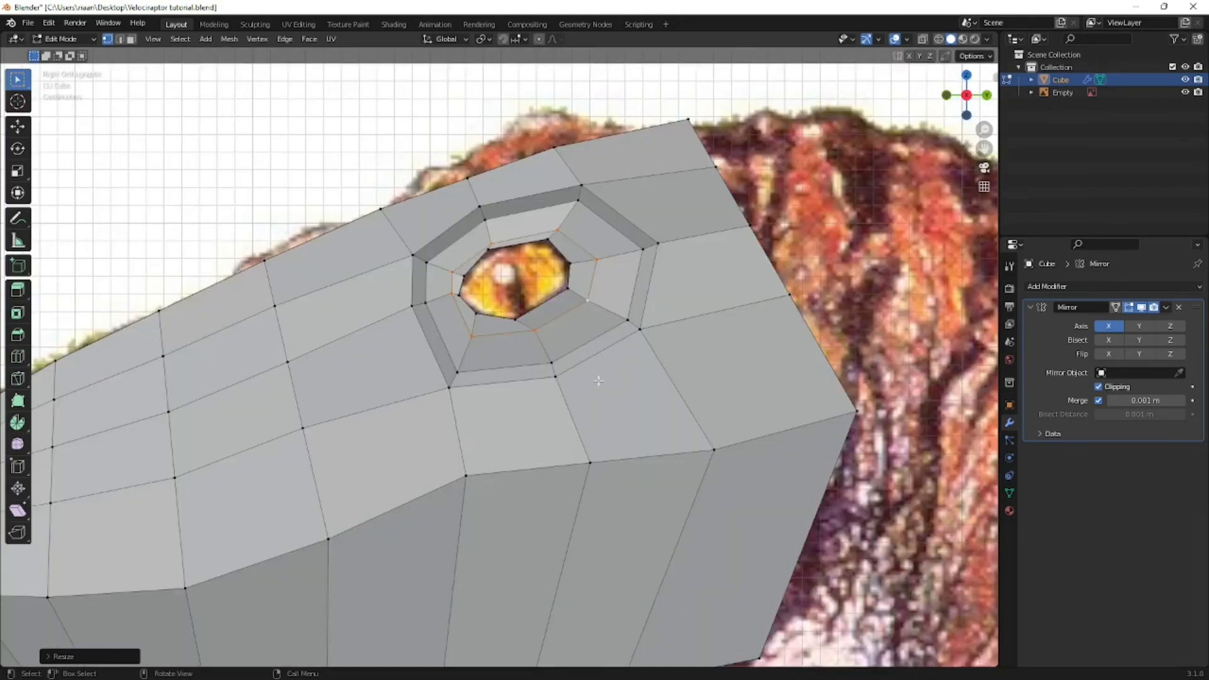
scroll(561, 374, down, 1)
key(alt+z)
shift+middle_drag(503, 367, 746, 237)
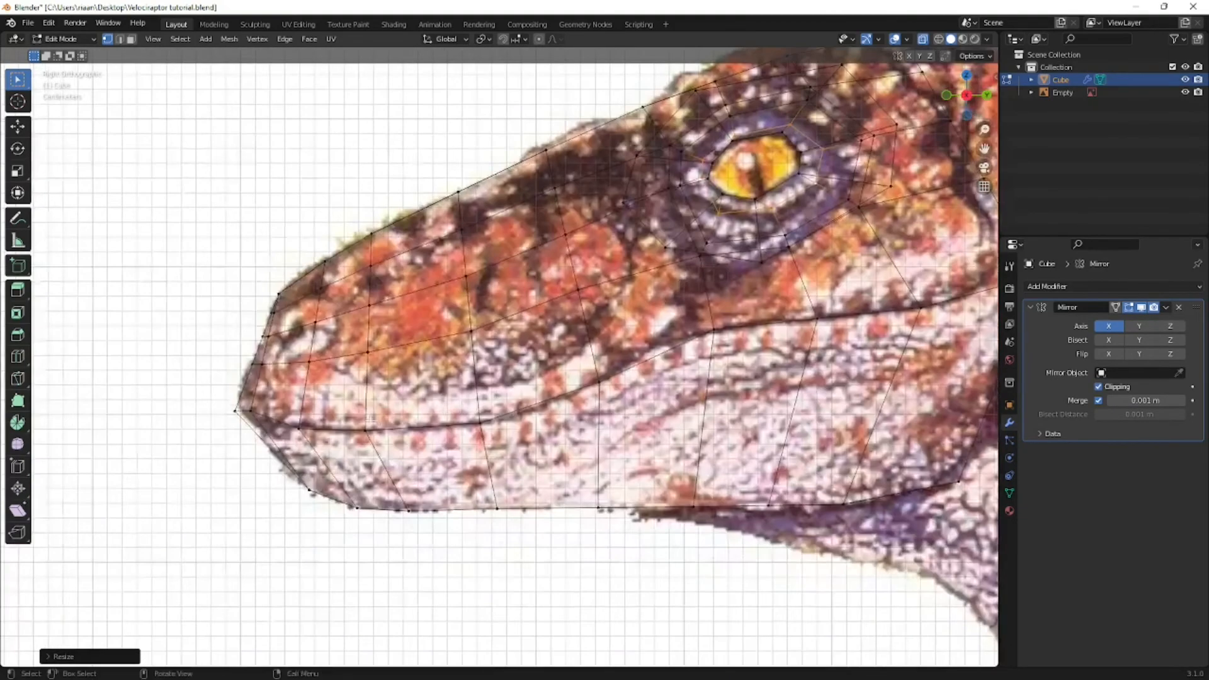
scroll(271, 427, down, 2)
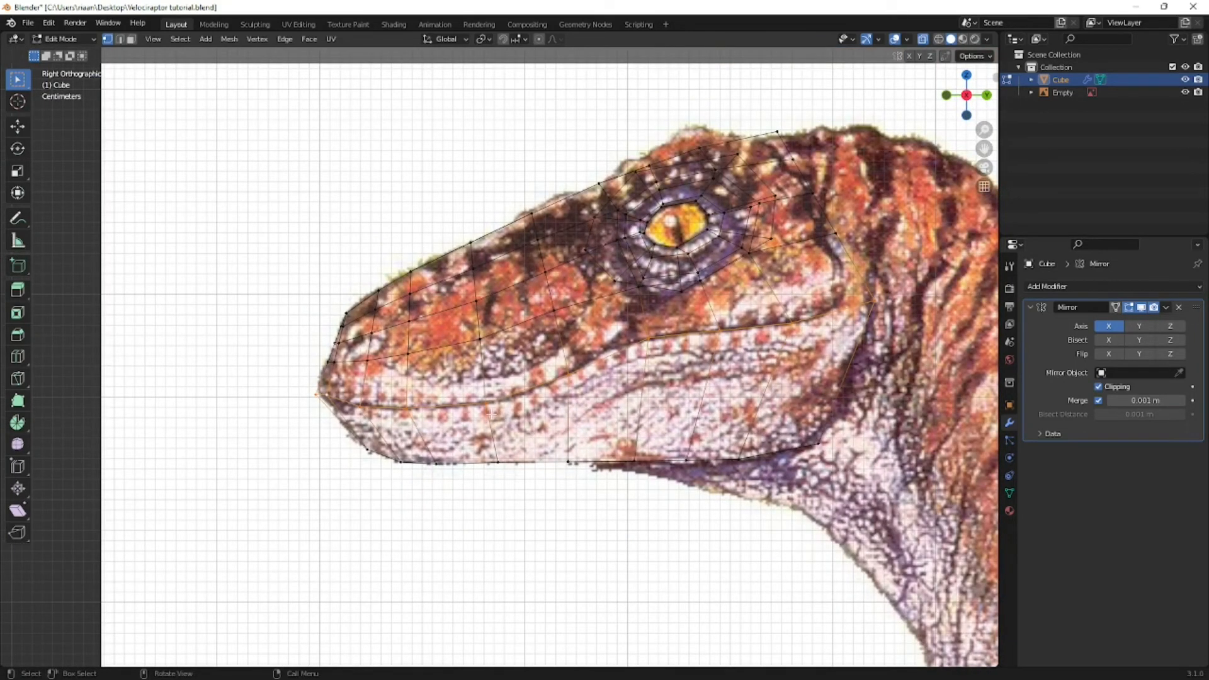
- Try to rip the mesh open along the mouth line from the snout tip to the mouth corner
key(g)
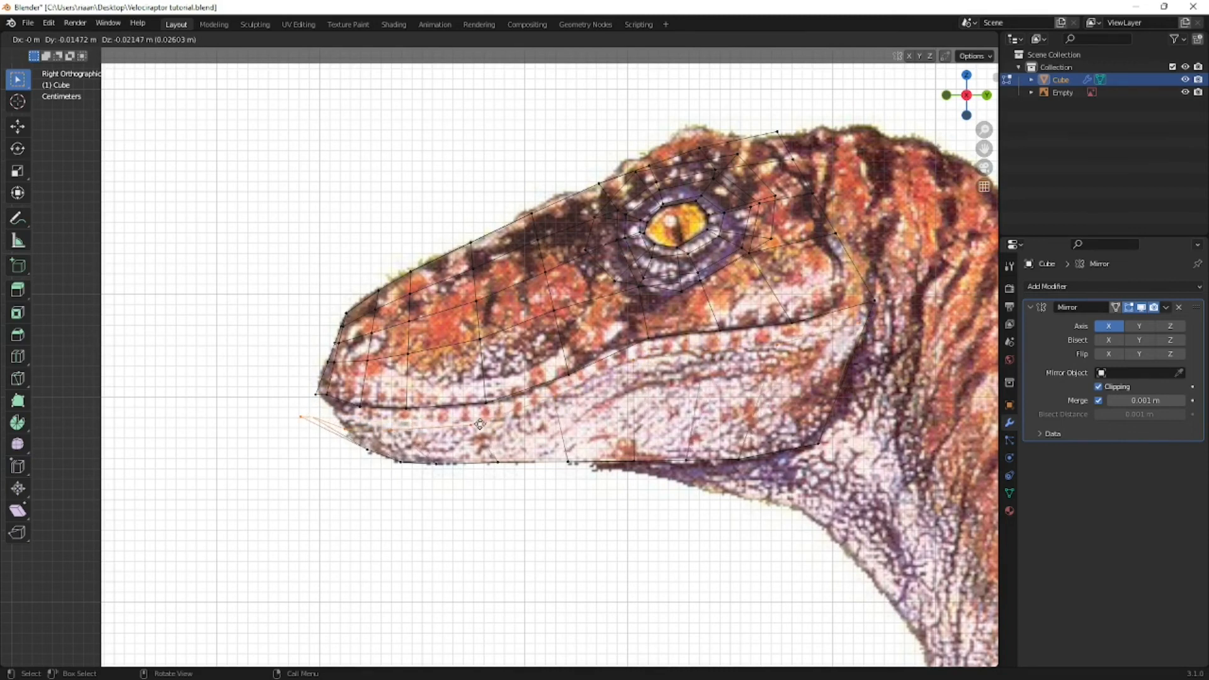
click(480, 423)
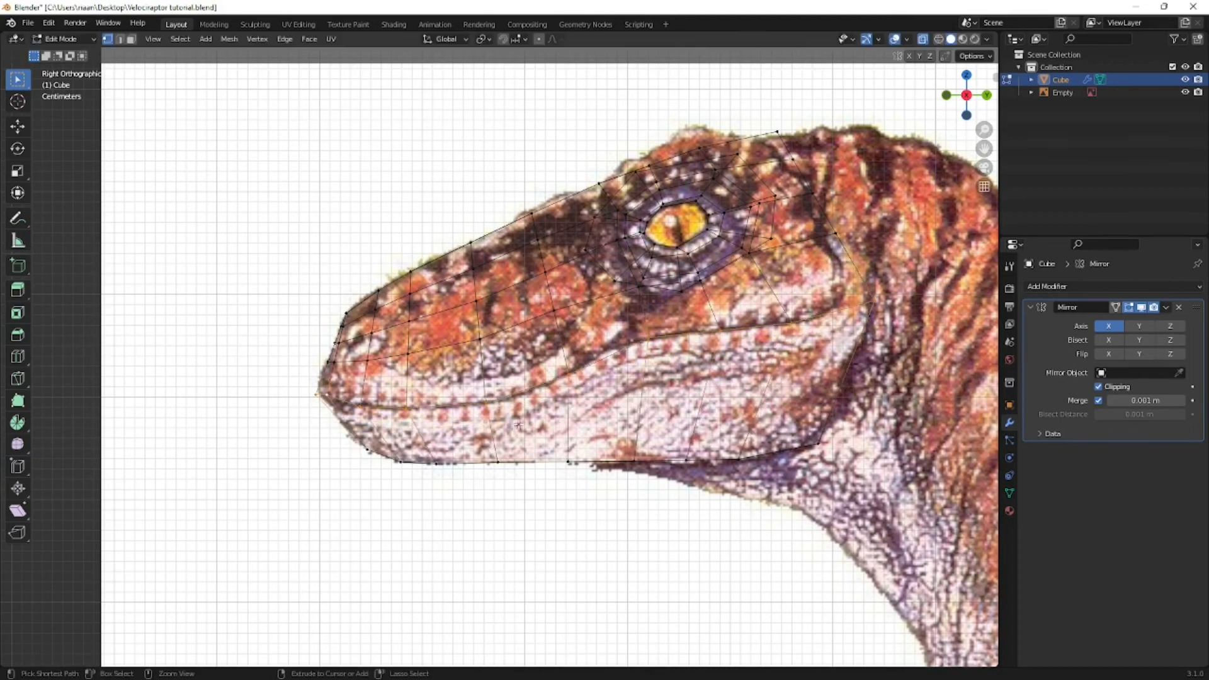
click(314, 391)
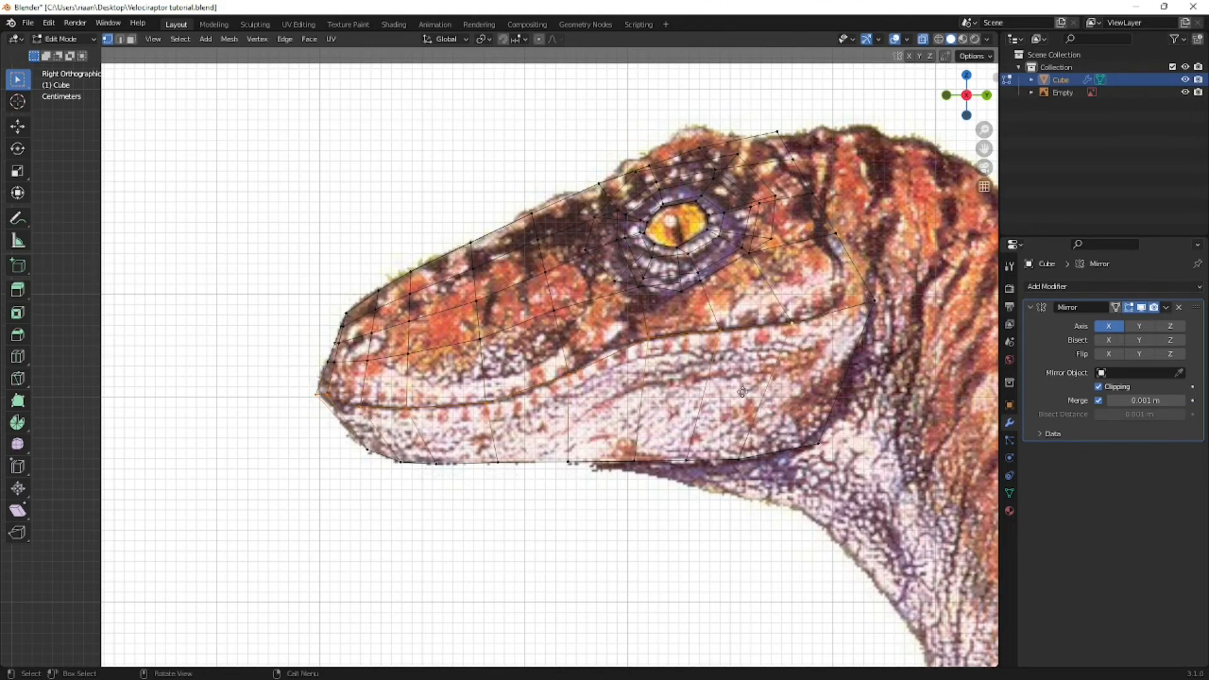
key(g)
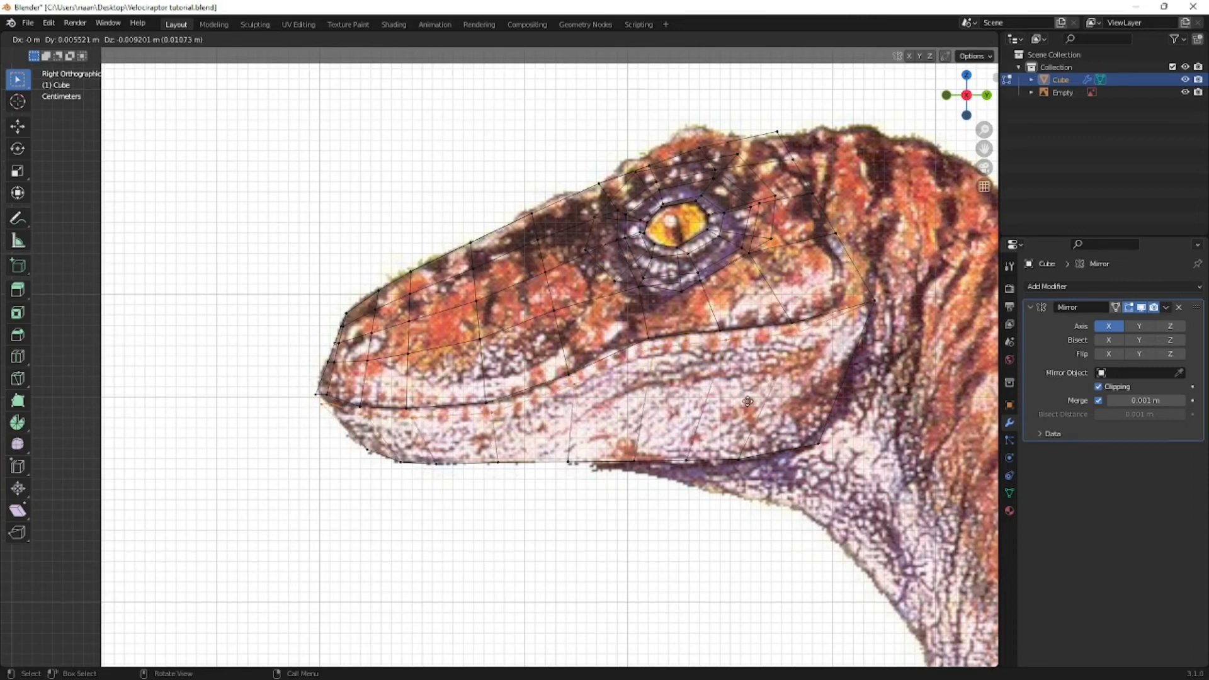
click(745, 401)
middle_drag(743, 403, 599, 445)
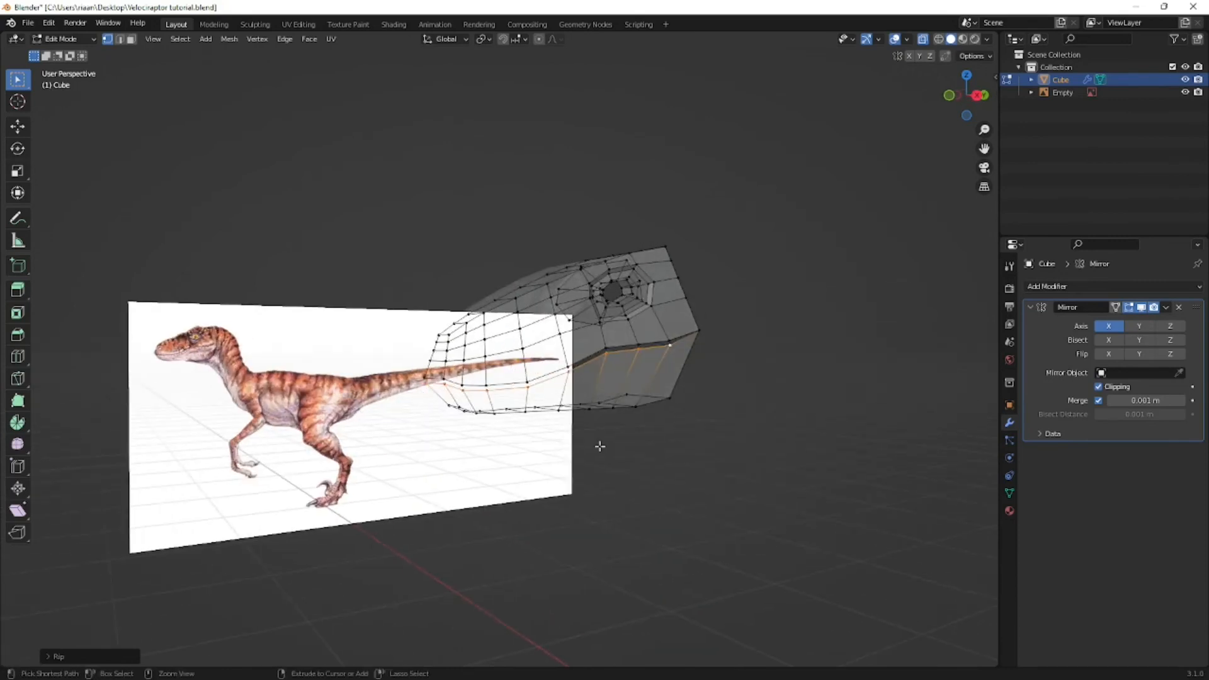
key(ctrl+z)
- Rip the mesh along the mouth line and move the lower edges down along Z by about 0.006 m
key(v)
key(z)
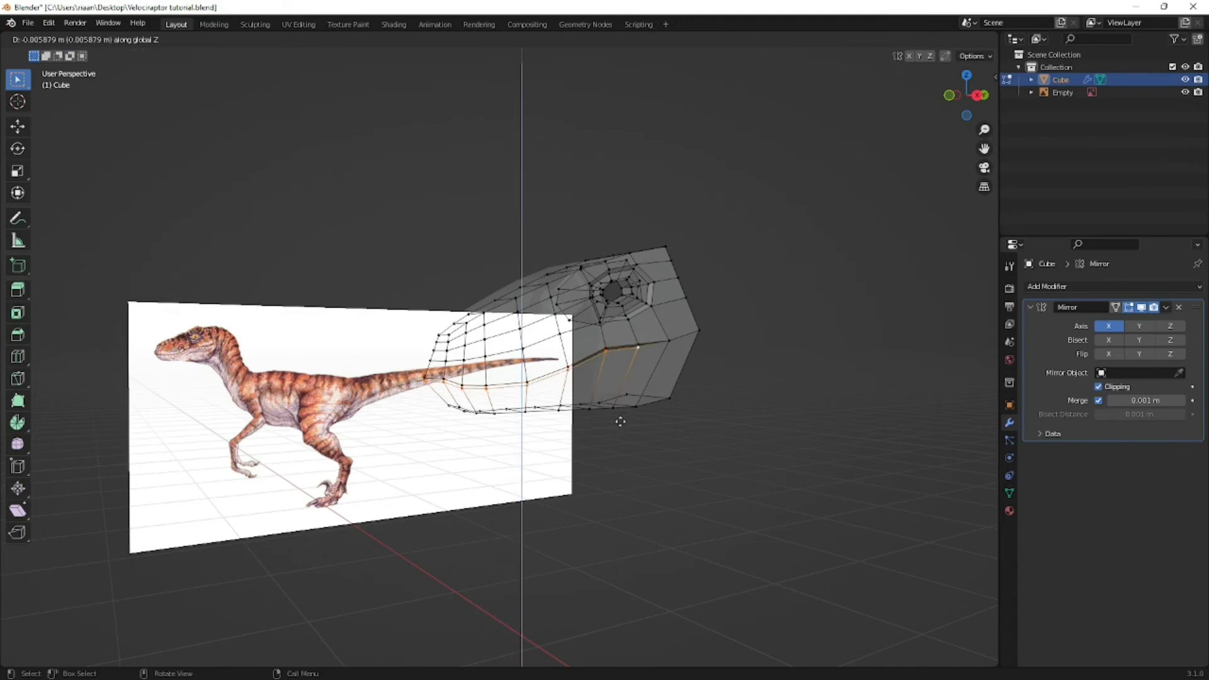
click(621, 421)
middle_drag(621, 422, 564, 372)
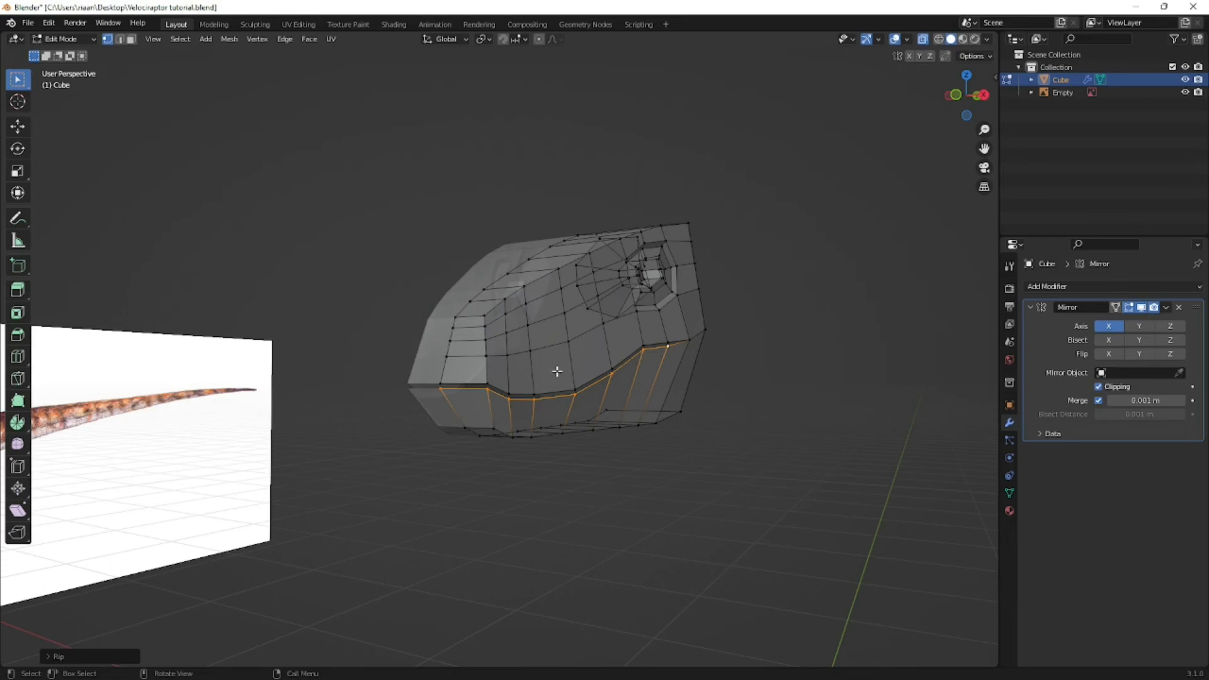
- Move the ripped upper edge of the lower jaw slightly inward along the X axis
key(KP_1)
key(g)
key(x)
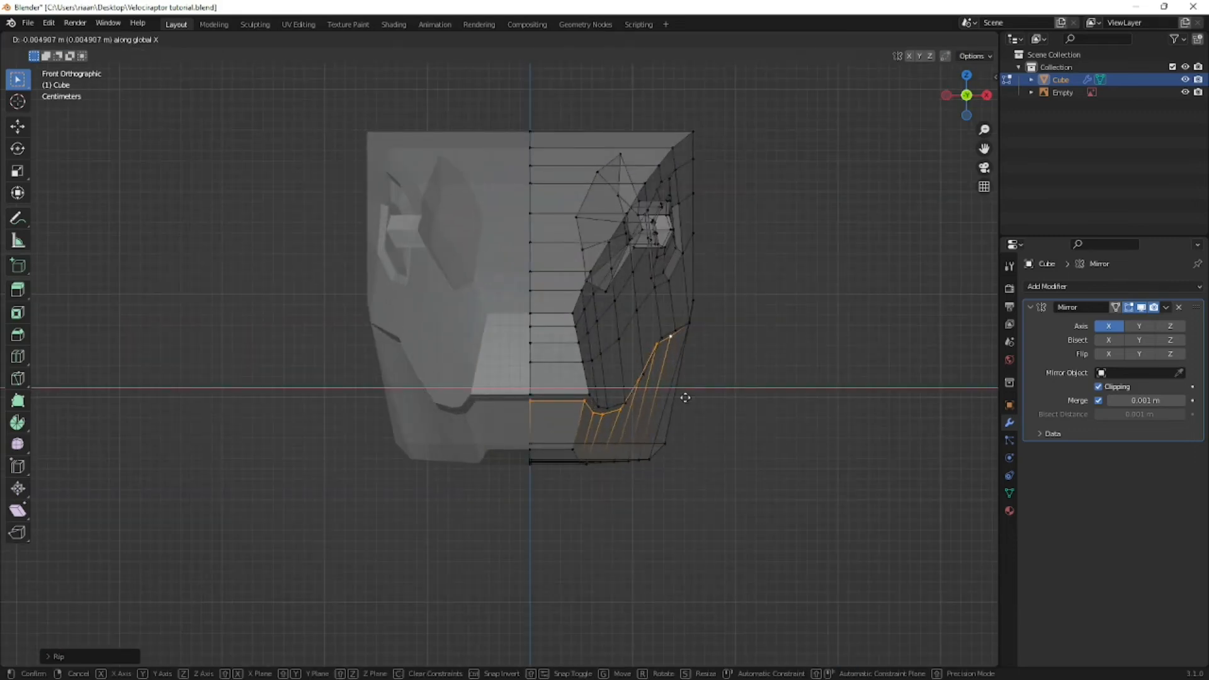
click(667, 399)
- Snap the 3D cursor to the vertex at the rear corner of the mouth
middle_drag(668, 399, 833, 328)
key(KP_3)
click(825, 325)
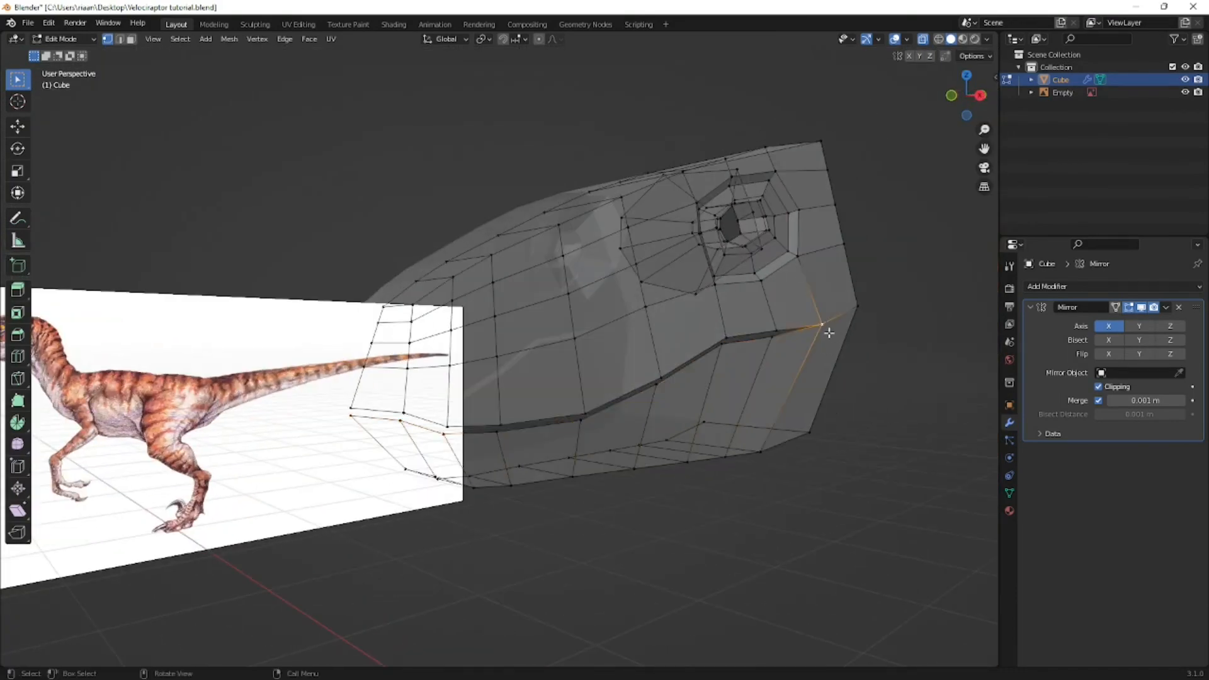
key(shift+s)
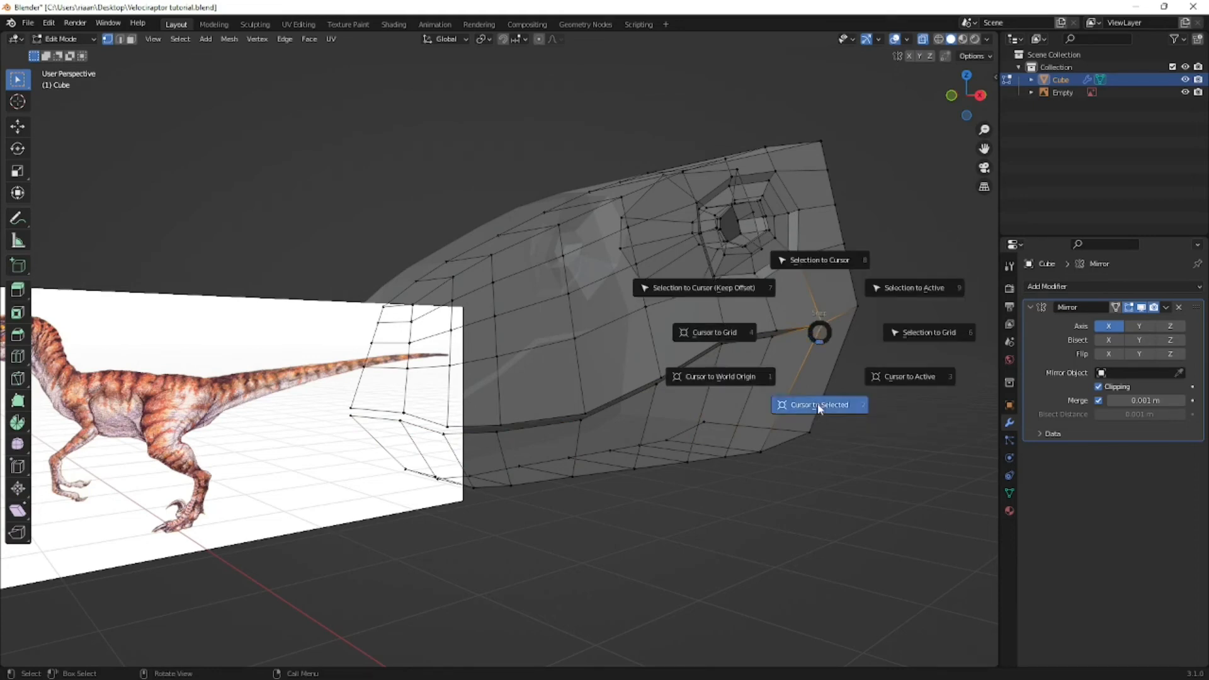
click(791, 405)
middle_drag(791, 405, 723, 397)
scroll(854, 328, down, 2)
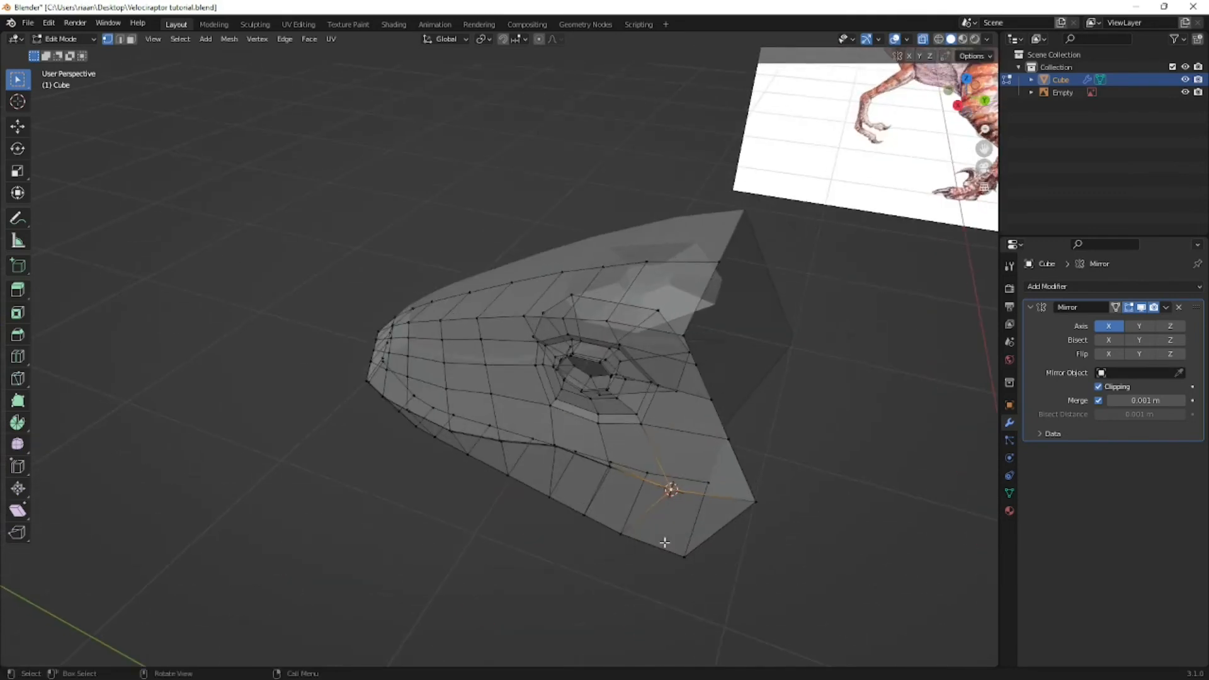
middle_drag(688, 498, 722, 453)
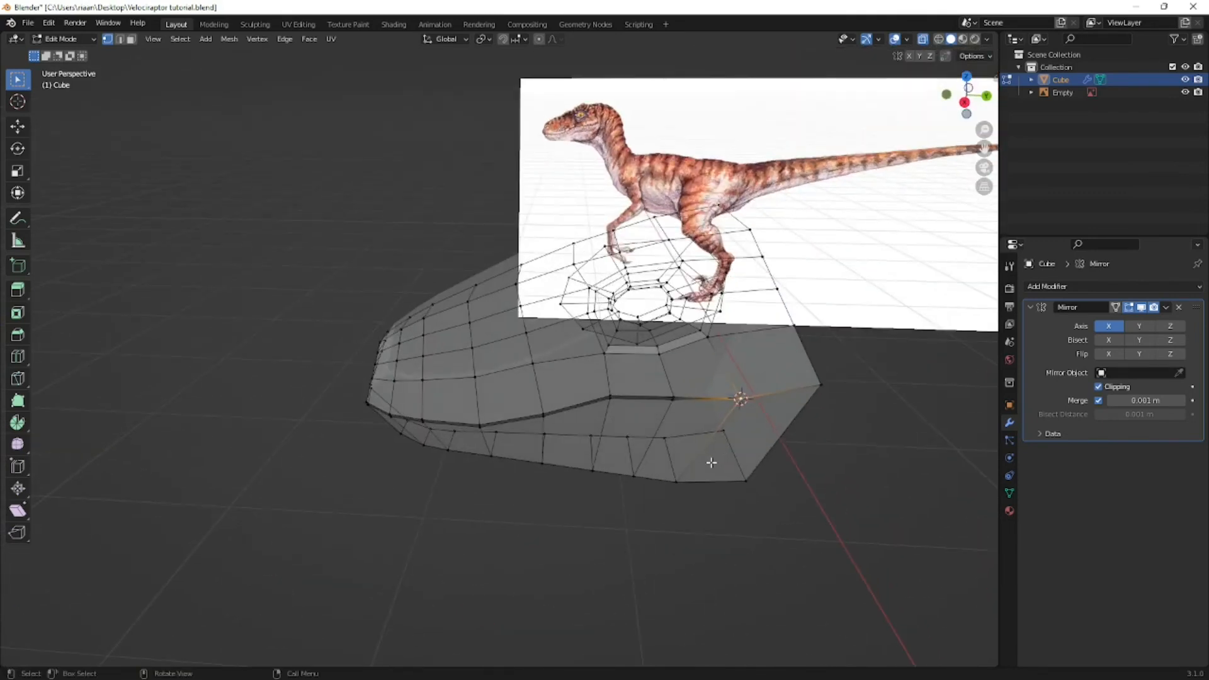
- Select the lower-jaw faces in front of the mouth corner, including those on its underside, in face mode
key(KP_3)
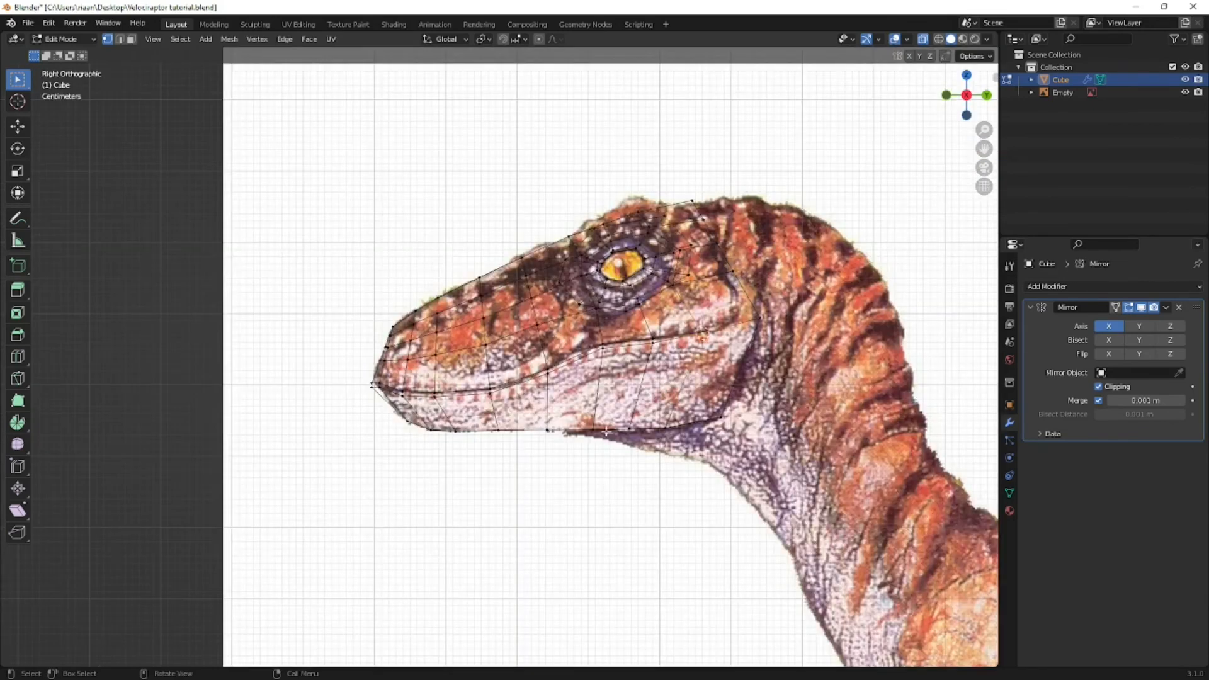
key(3)
key(b)
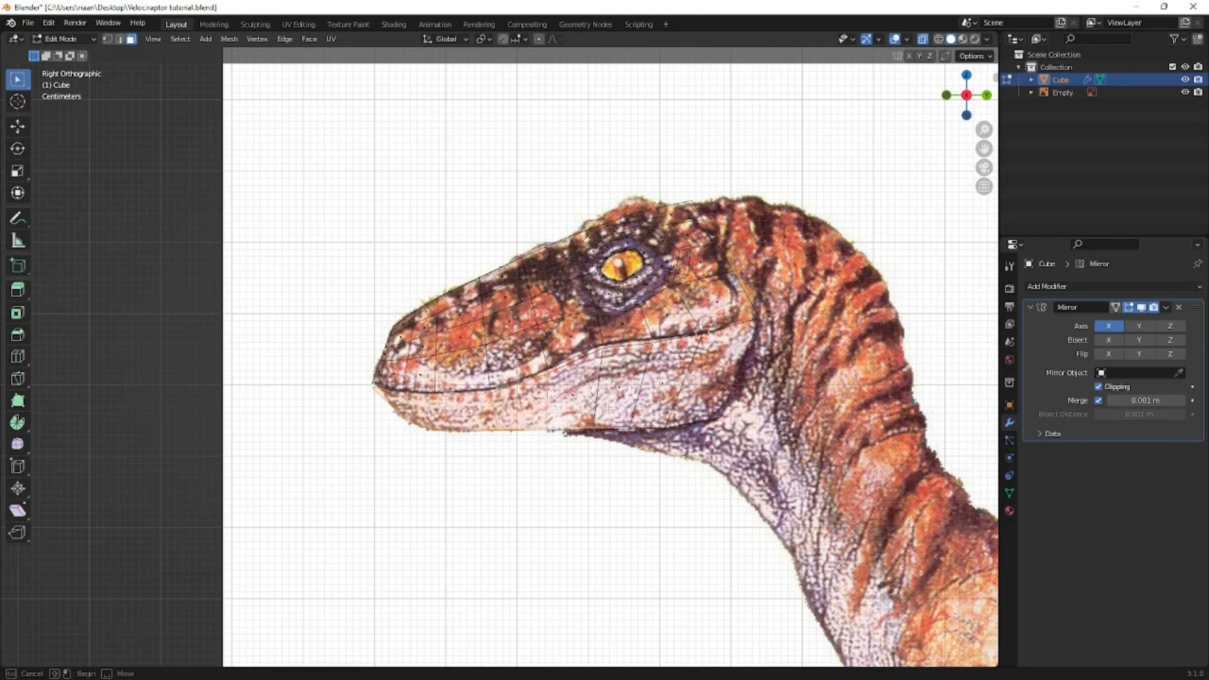
drag(608, 408, 633, 391)
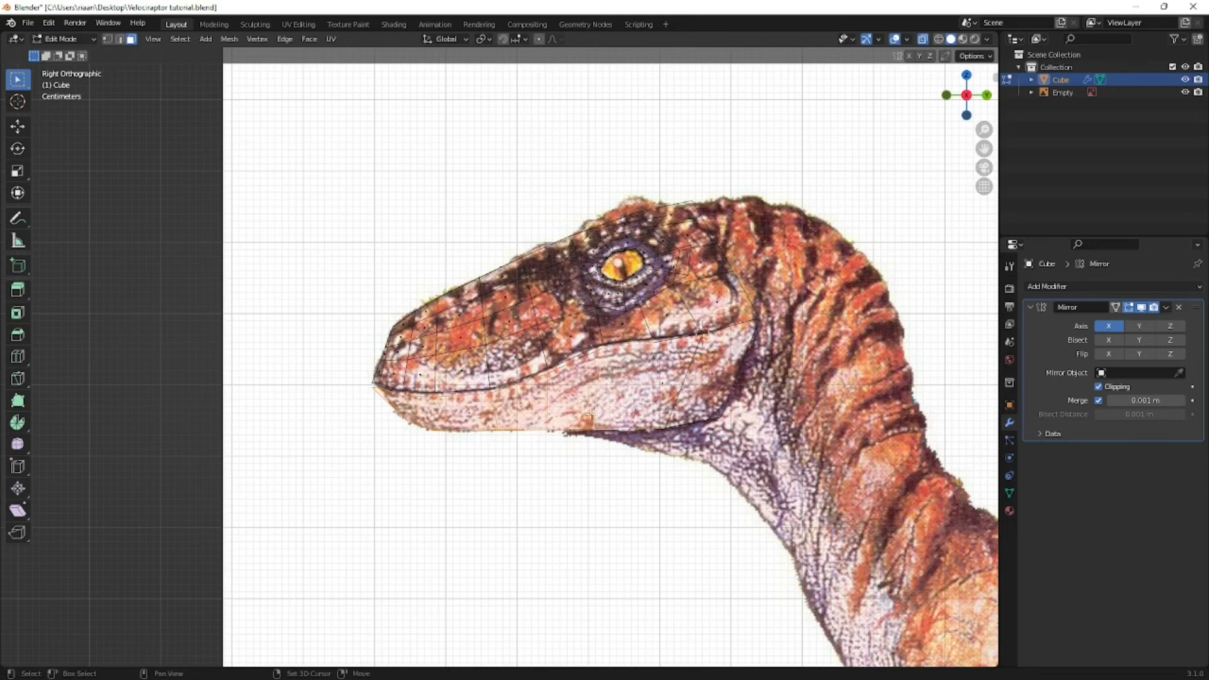
shift+click(669, 435)
middle_drag(704, 427, 722, 395)
middle_drag(460, 392, 478, 395)
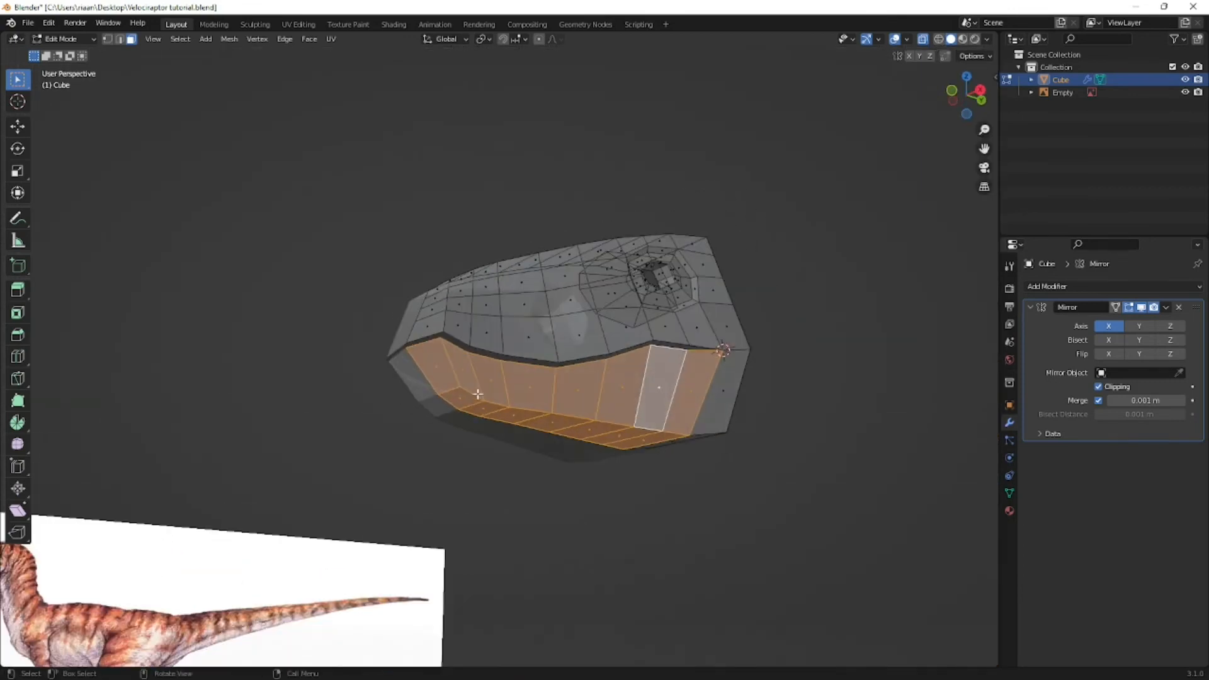
key(KP_3)
- Set the transform pivot to 3D Cursor and rotate the lower jaw open by about -21° in side view
key(r)
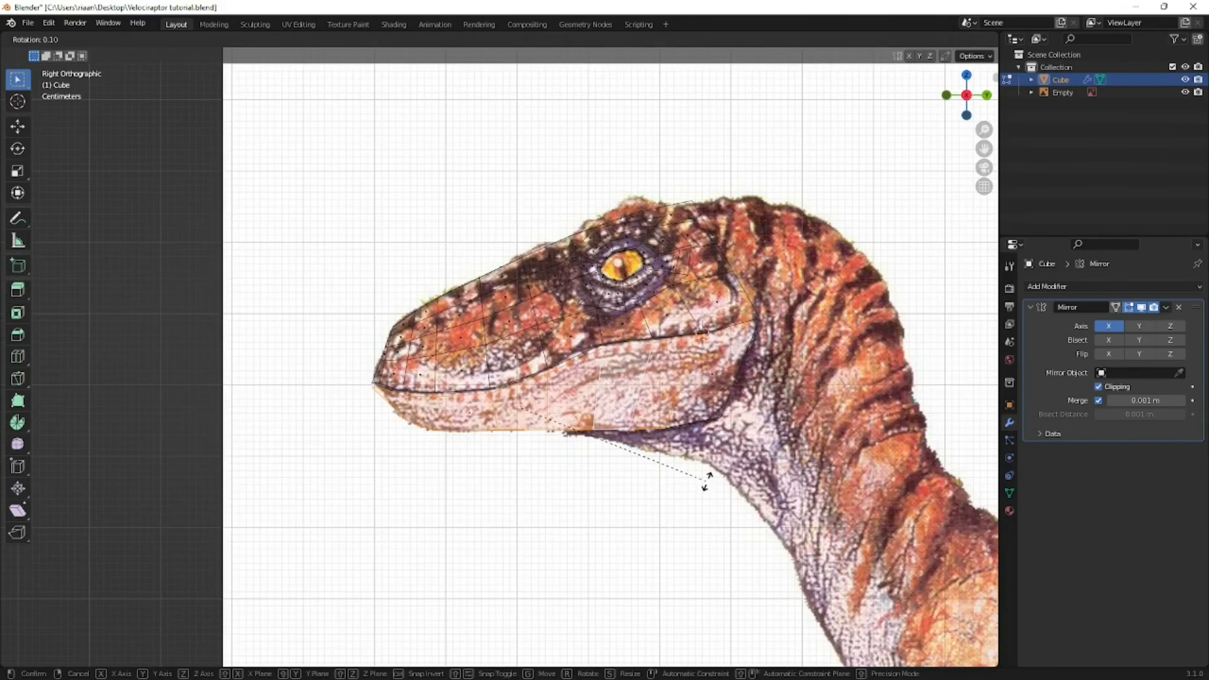
right_click(737, 459)
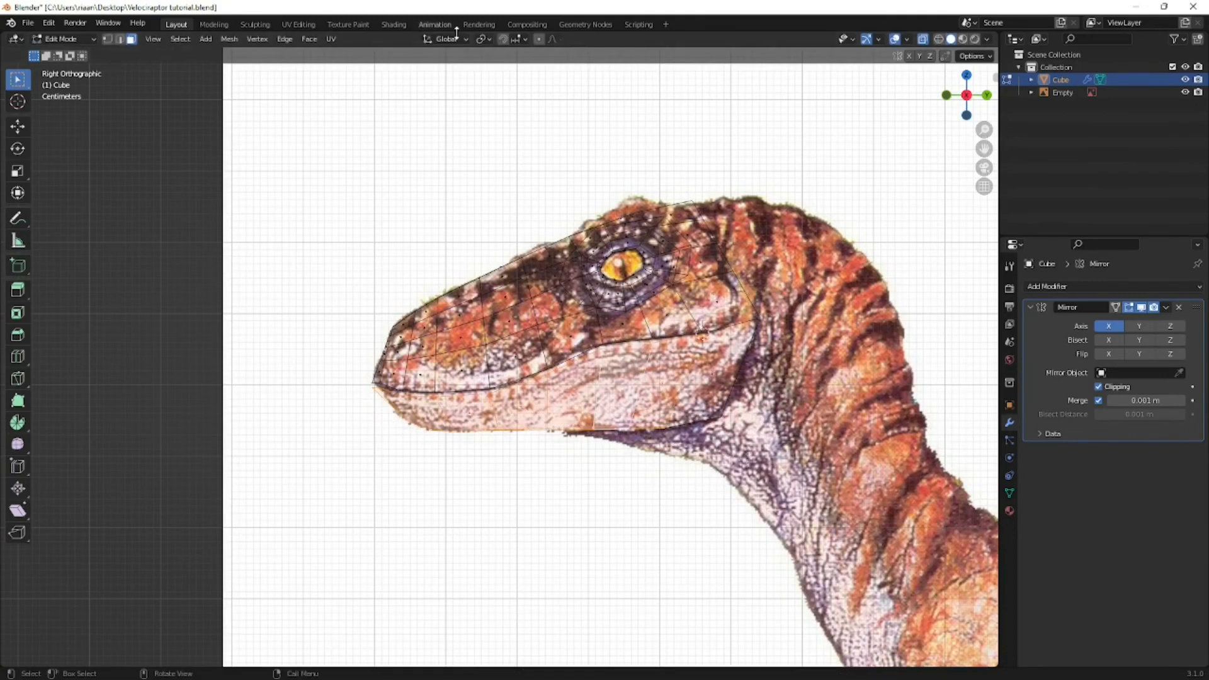
click(484, 40)
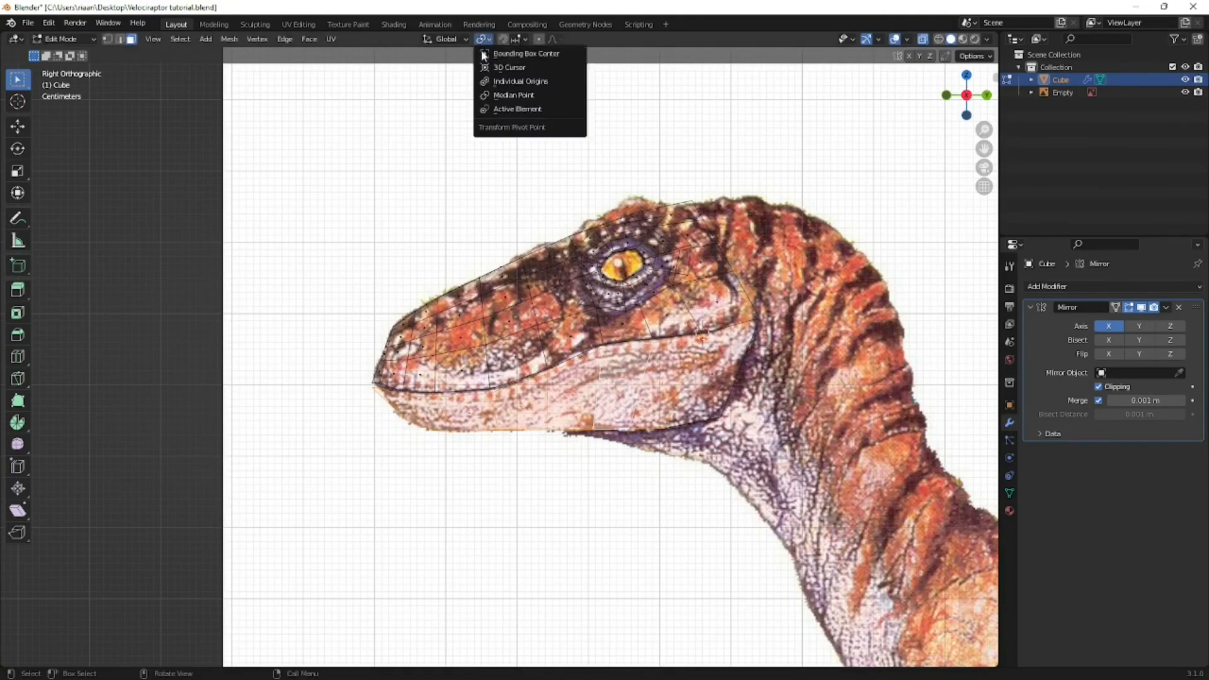
click(511, 67)
key(r)
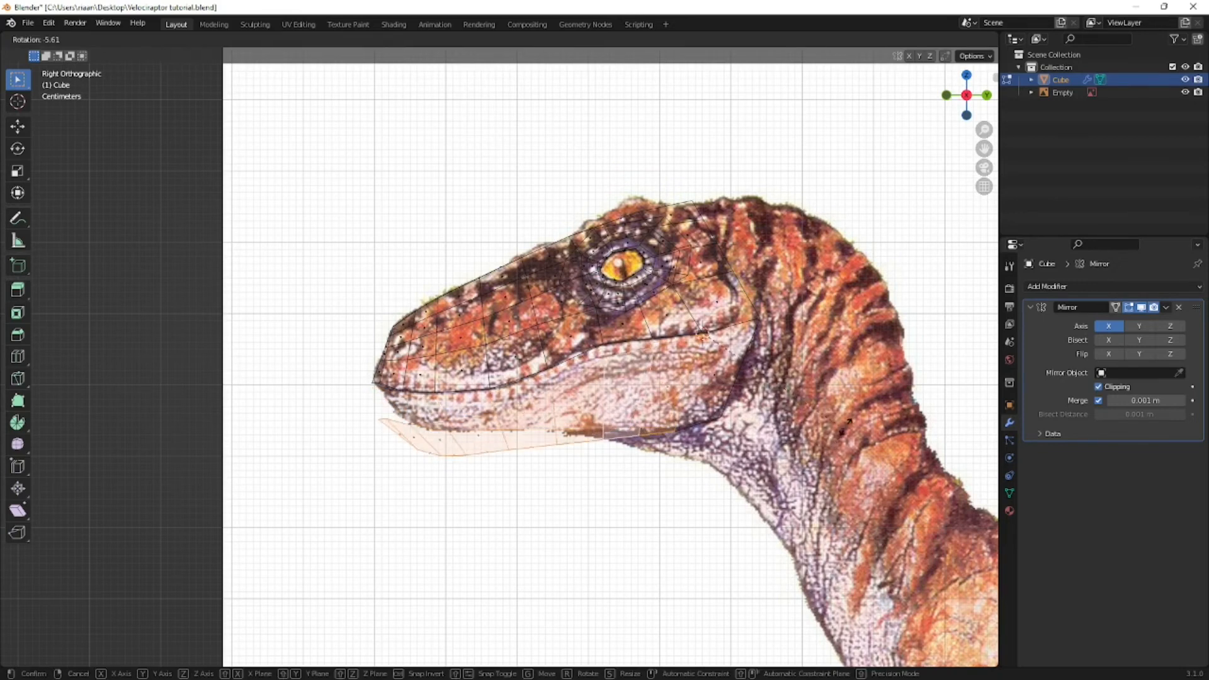
click(851, 382)
- Deselect the jaw in vertex mode and save the file
middle_drag(500, 458, 469, 413)
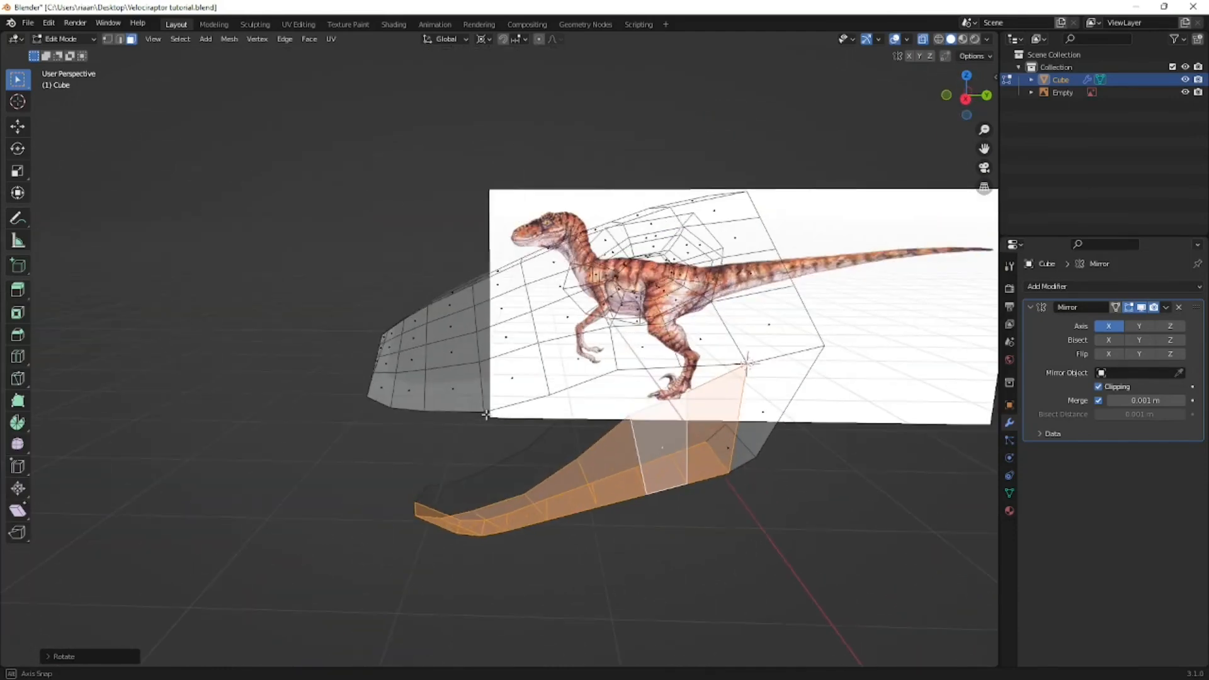
key(1)
click(380, 473)
scroll(381, 473, down, 3)
middle_drag(407, 463, 434, 455)
key(shift+s)
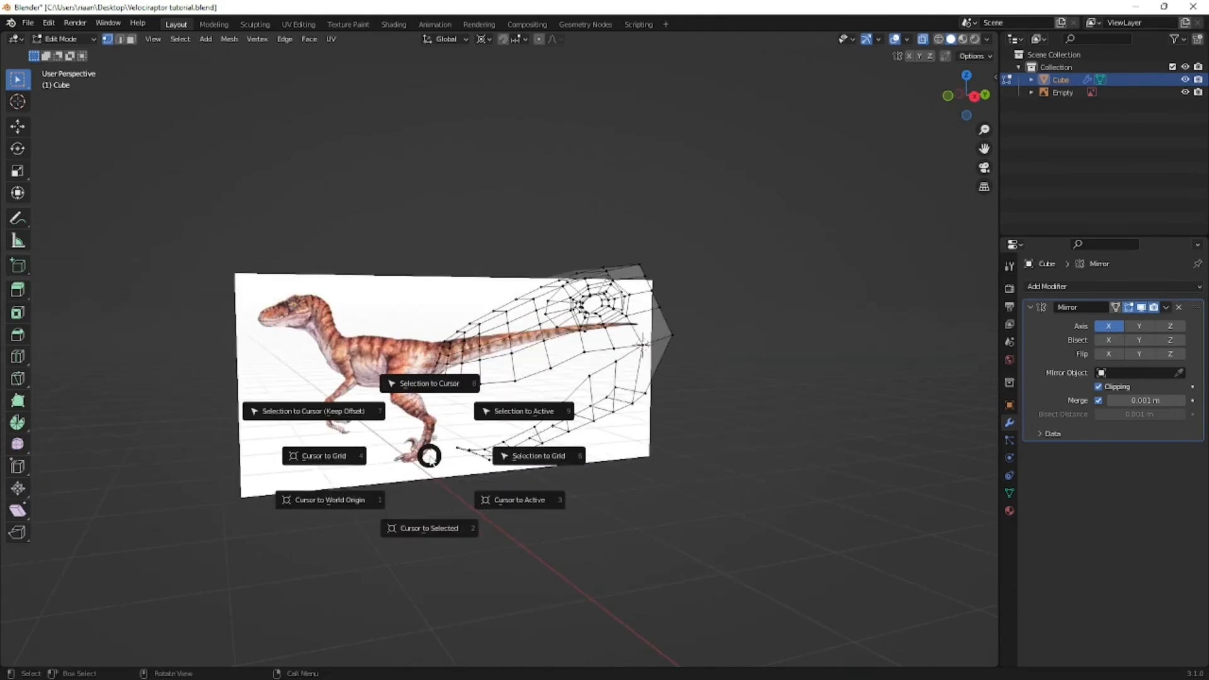
mouse_move(505, 468)
middle_down()
mouse_move(588, 475)
mouse_move(566, 460)
mouse_move(519, 459)
middle_up()
key(ctrl+s)
- Move the vertices along the lower side of the snout down to outline the lower edge of the reference's orange snout patch
key(KP_3)
scroll(505, 407, up, 3)
scroll(506, 407, up, 3)
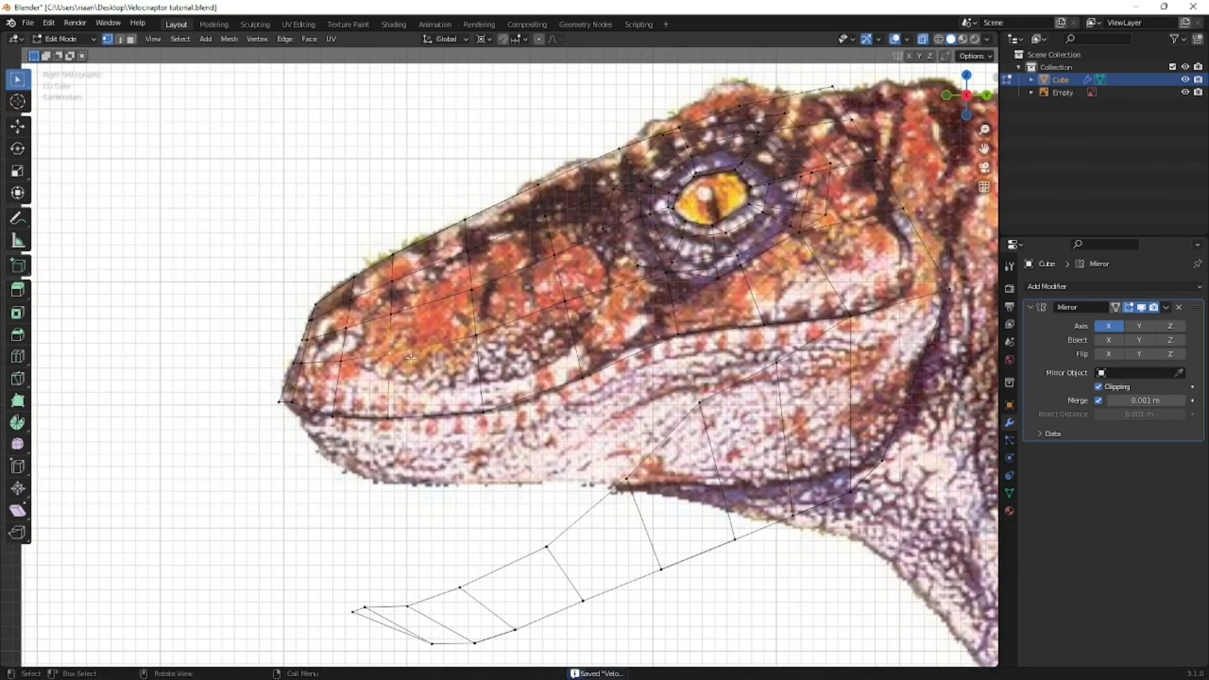
key(g)
click(398, 370)
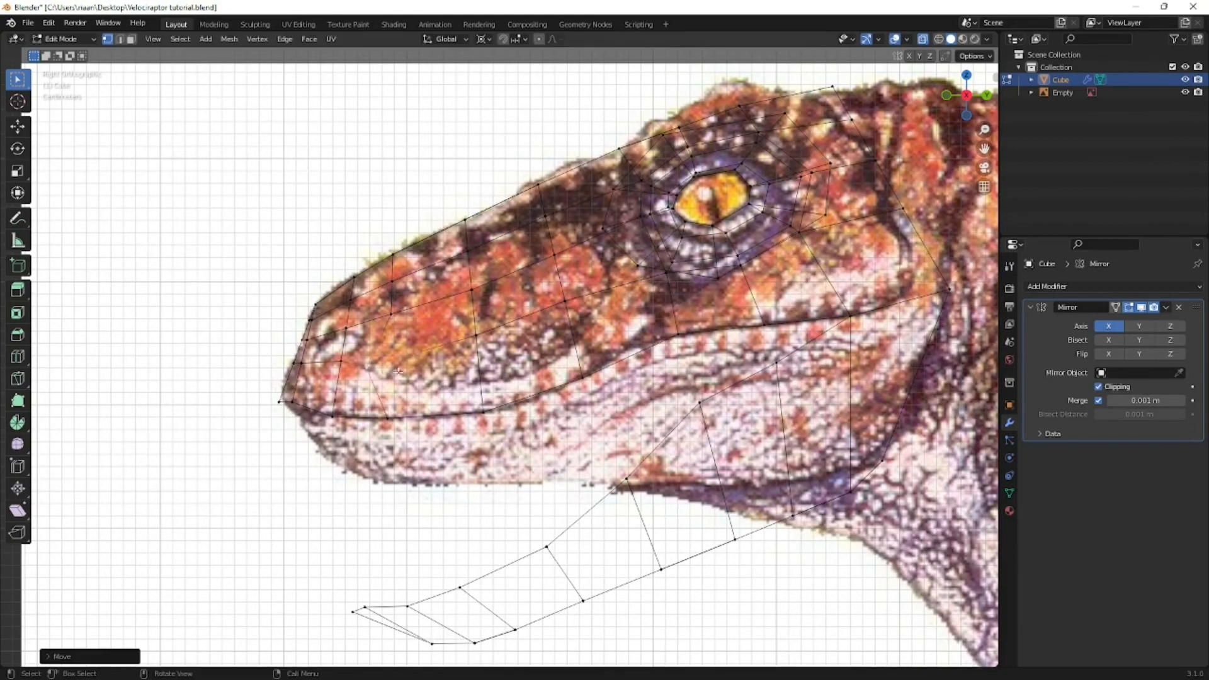
key(g)
click(479, 387)
click(566, 329)
key(g)
click(566, 364)
- Move the snout vertices in front of the eye back to outline the patch's rear edge, and shift its lower middle vertex backward
middle_drag(661, 289, 601, 328)
key(KP_3)
click(553, 290)
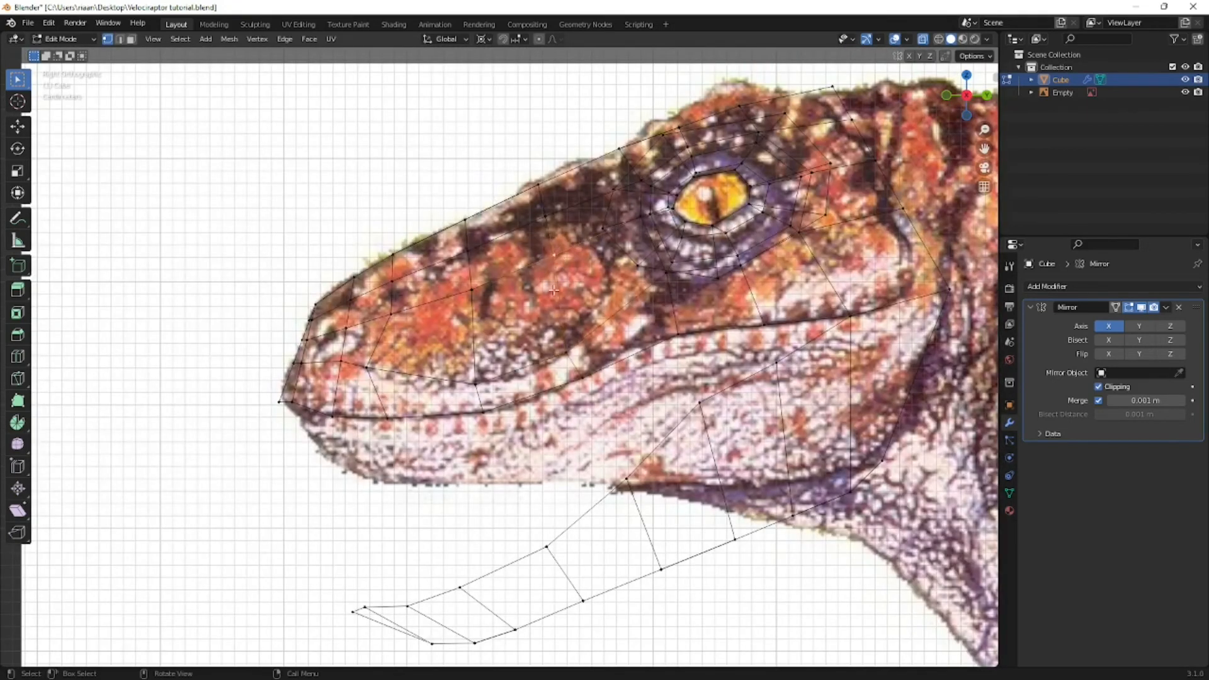
key(g)
click(599, 316)
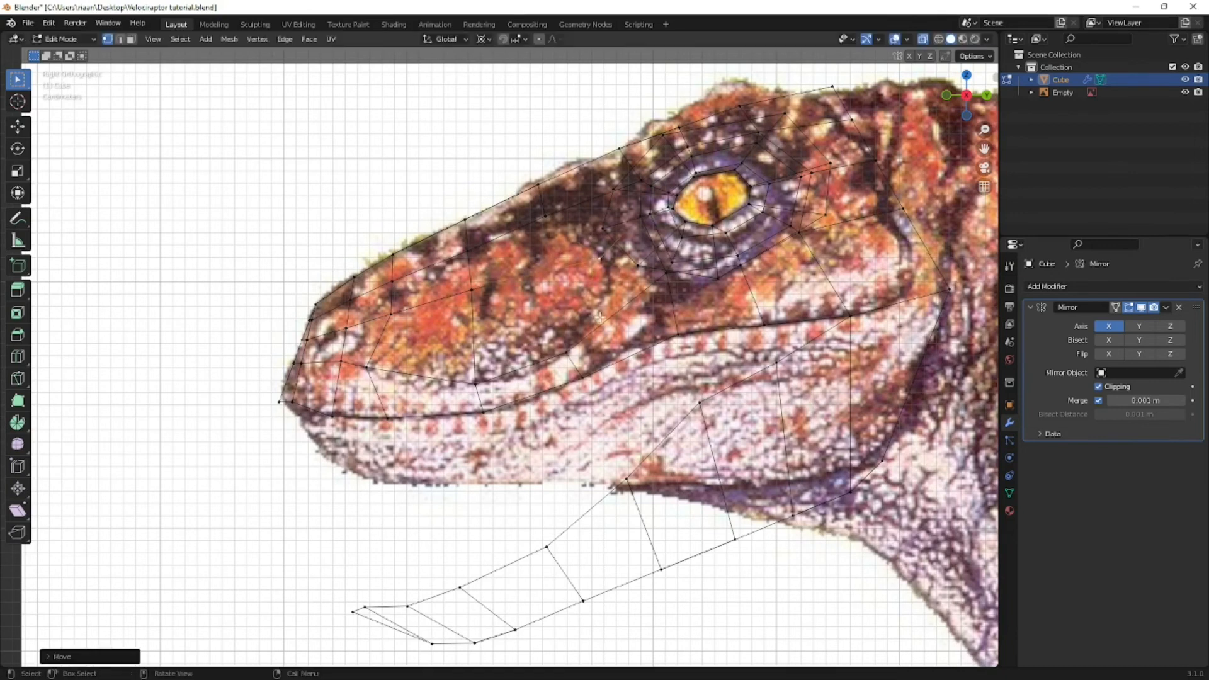
click(598, 259)
key(g)
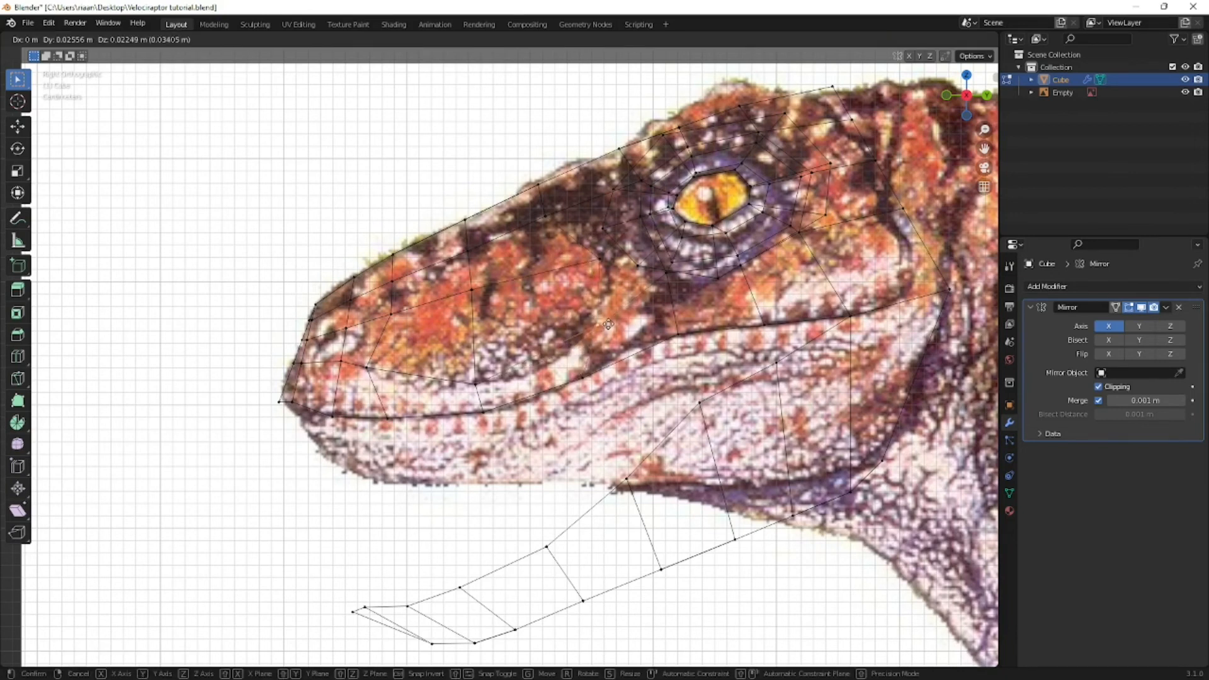
click(606, 322)
click(477, 383)
key(g)
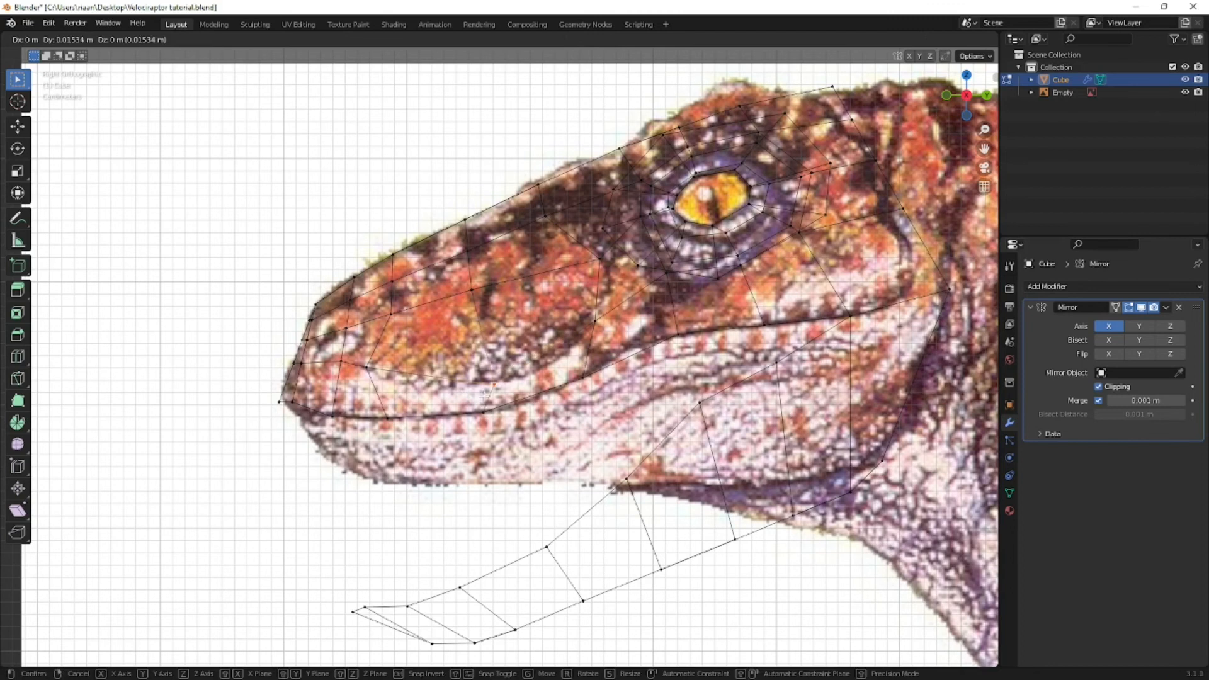
click(496, 383)
- Move the two upper snout vertices slightly down to follow the top edge of the reference's orange patch
click(537, 231)
key(g)
click(534, 239)
click(470, 245)
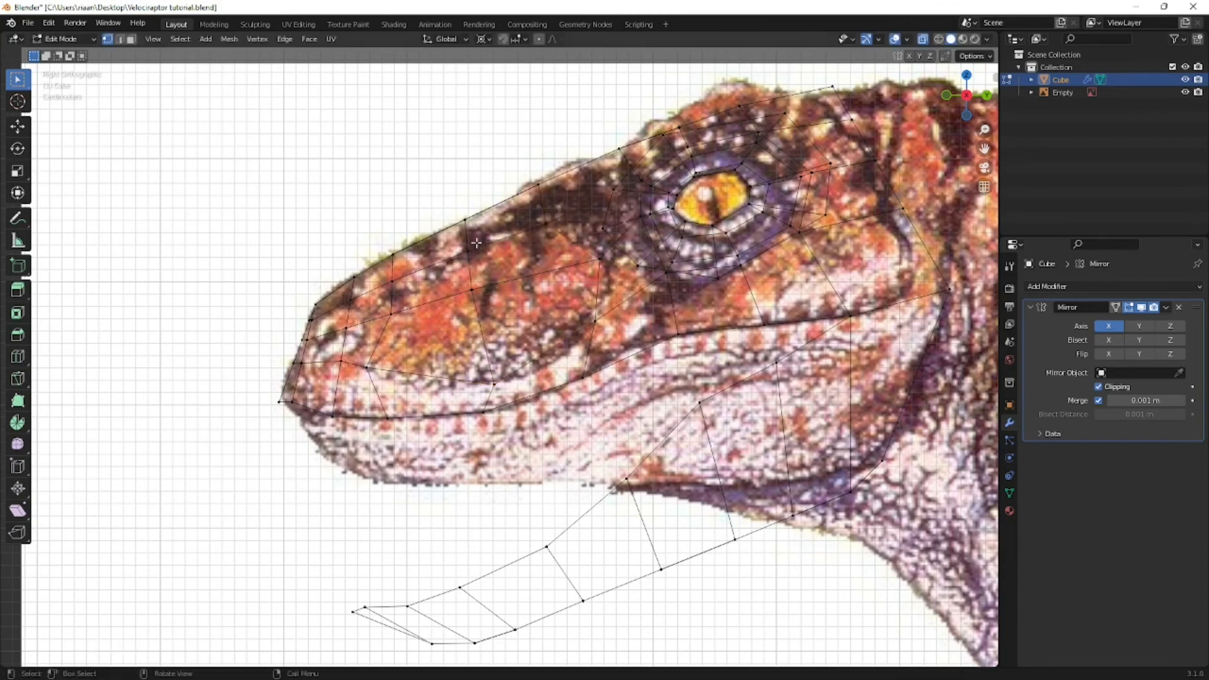
key(g)
click(461, 263)
- Reposition the vertices at the front of the snout patch so that the edges form a rounded outline
click(386, 298)
key(g)
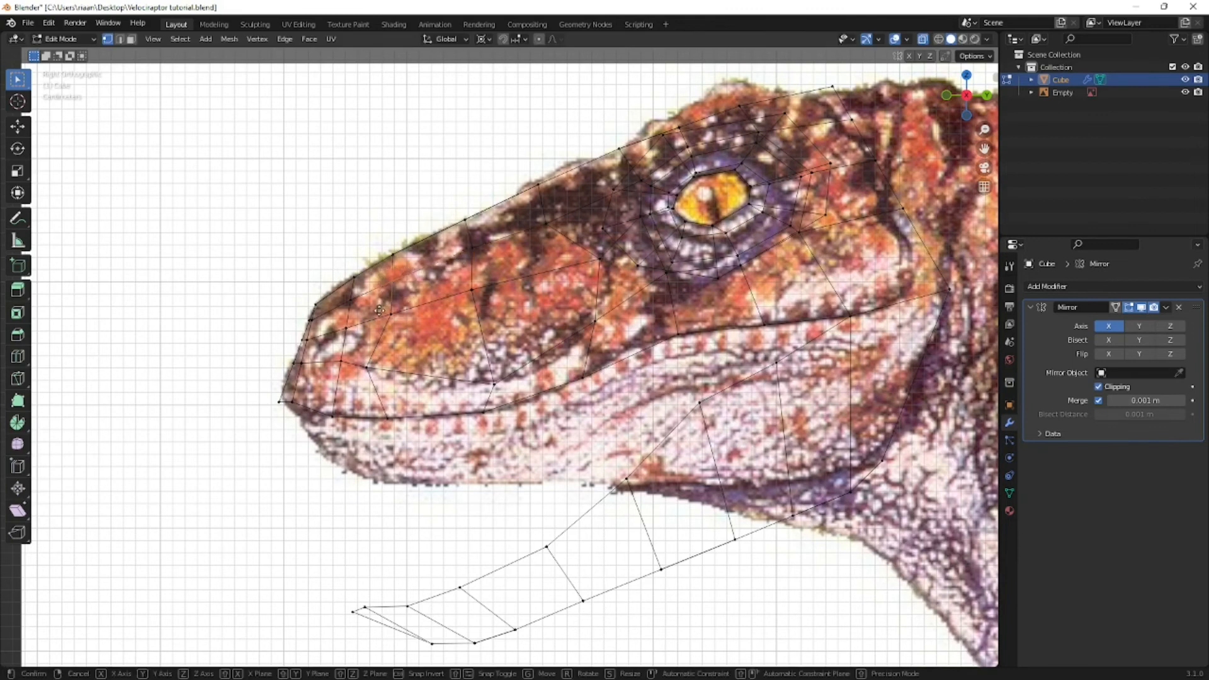
click(395, 314)
click(393, 312)
key(g)
click(372, 320)
click(383, 370)
drag(380, 360, 359, 381)
key(g)
click(364, 381)
drag(408, 287, 386, 314)
key(g)
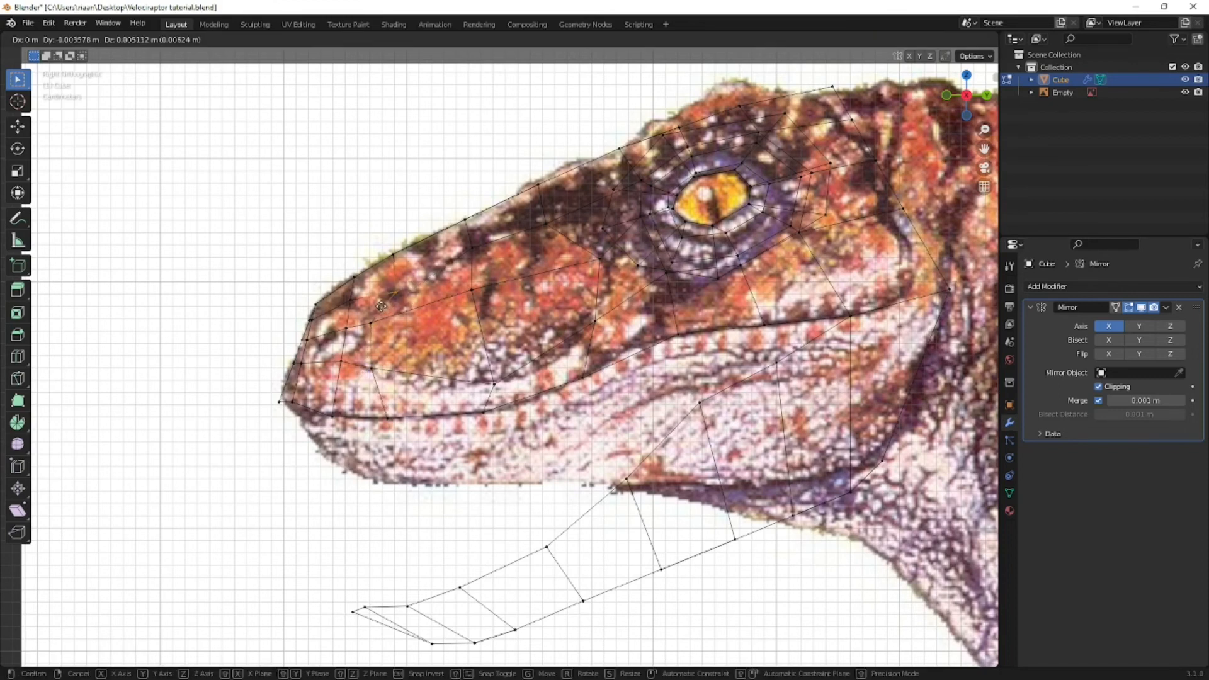
click(381, 302)
- Select the four faces inside the snout patch outline in face mode and inset them slightly
click(474, 306)
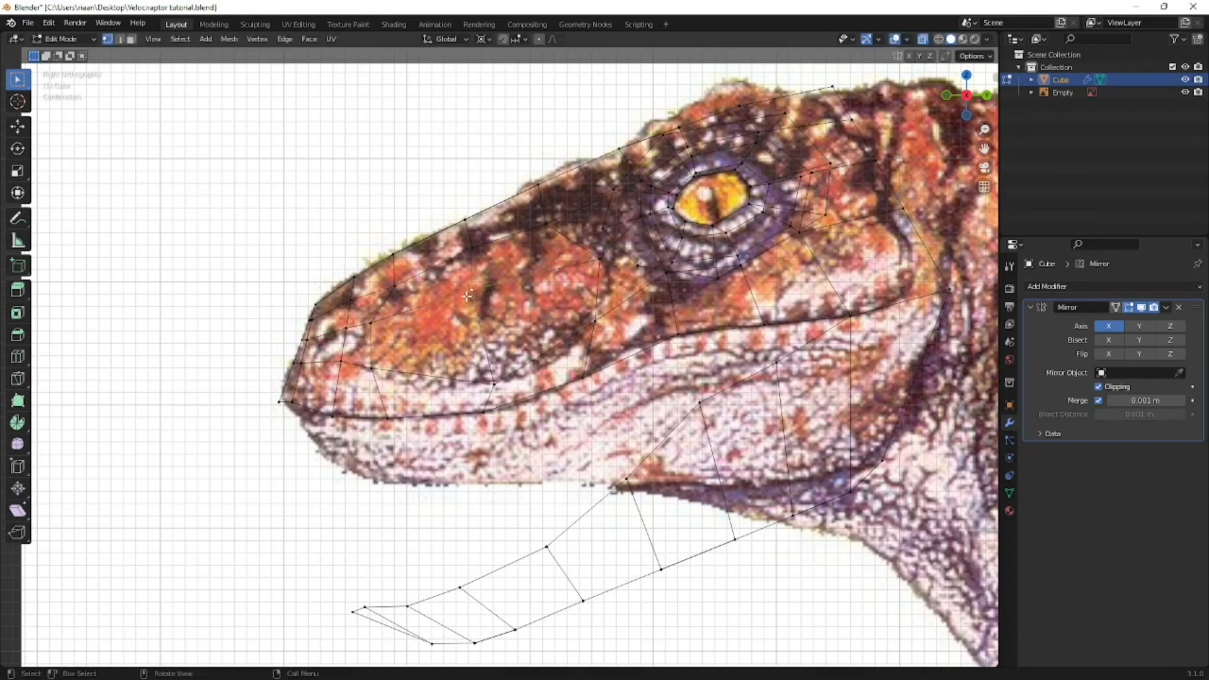
key(3)
click(441, 303)
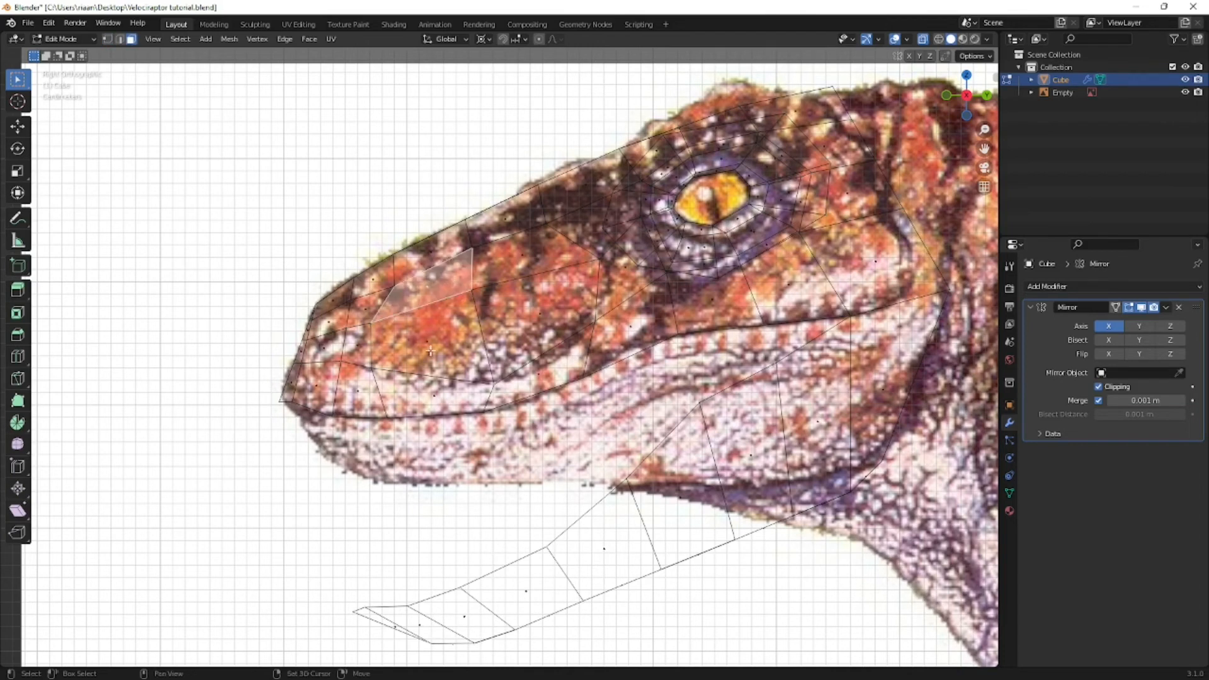
shift+click(529, 264)
click(530, 264)
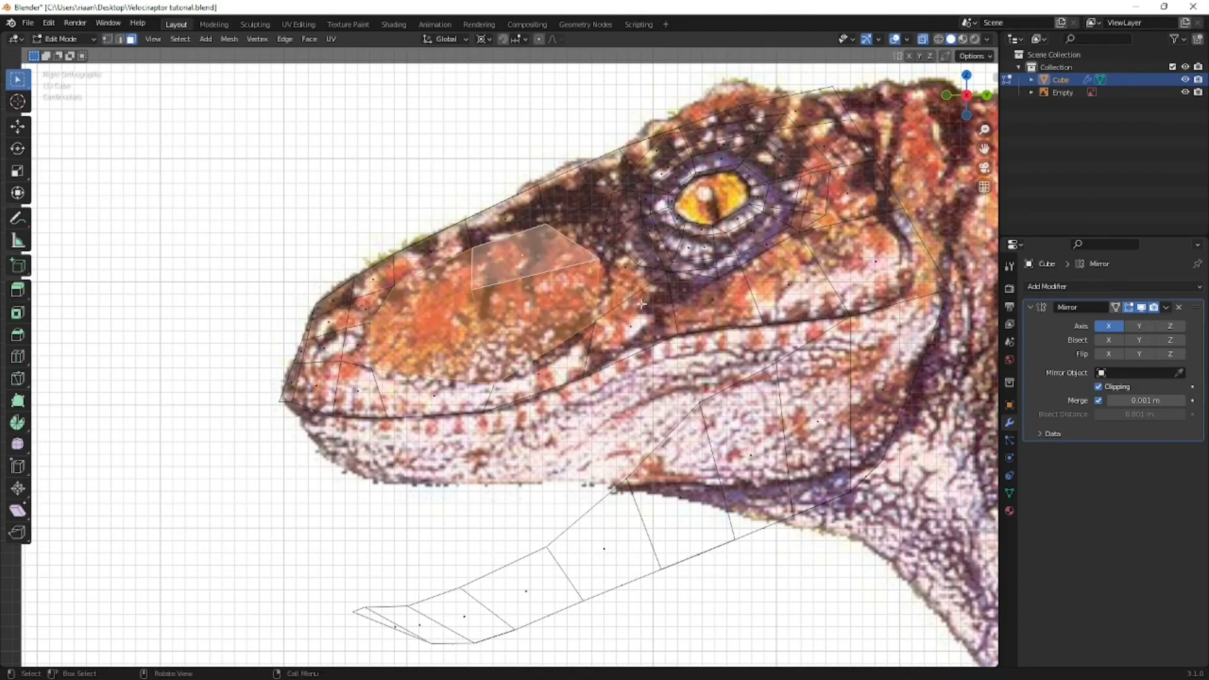
key(i)
click(667, 308)
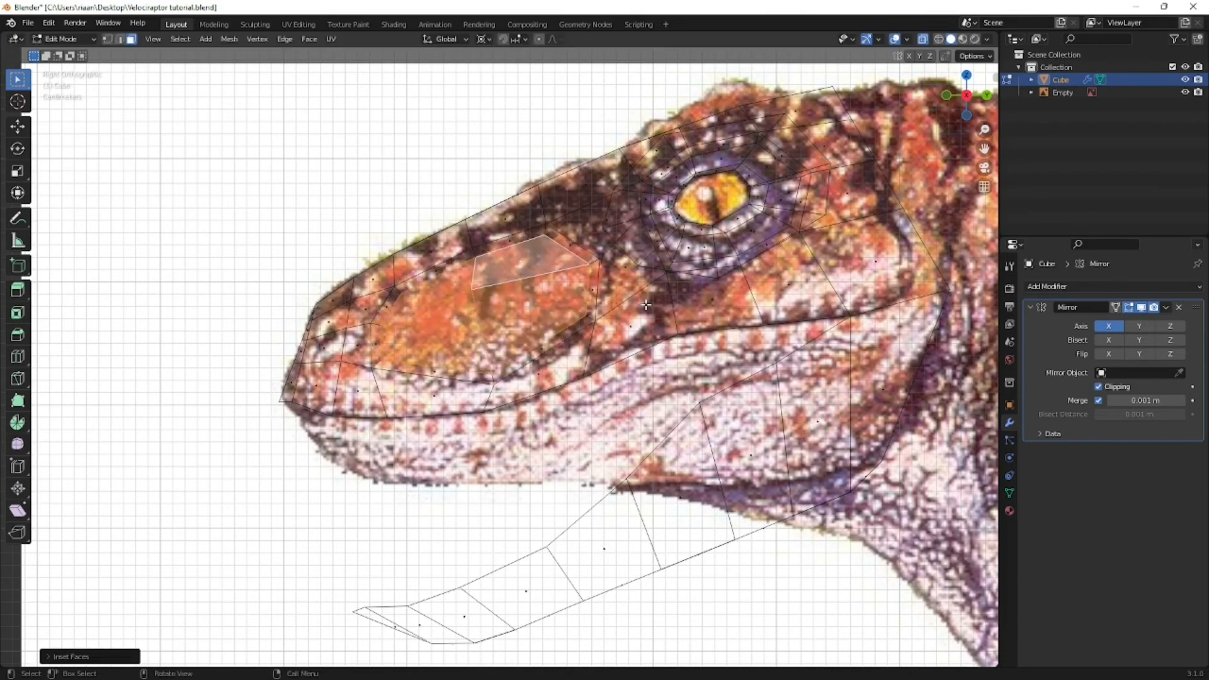
- Move the inset snout faces inward along the X axis in front view to form a shallow recess
key(KP_1)
key(g)
key(x)
click(680, 307)
middle_drag(702, 308, 645, 330)
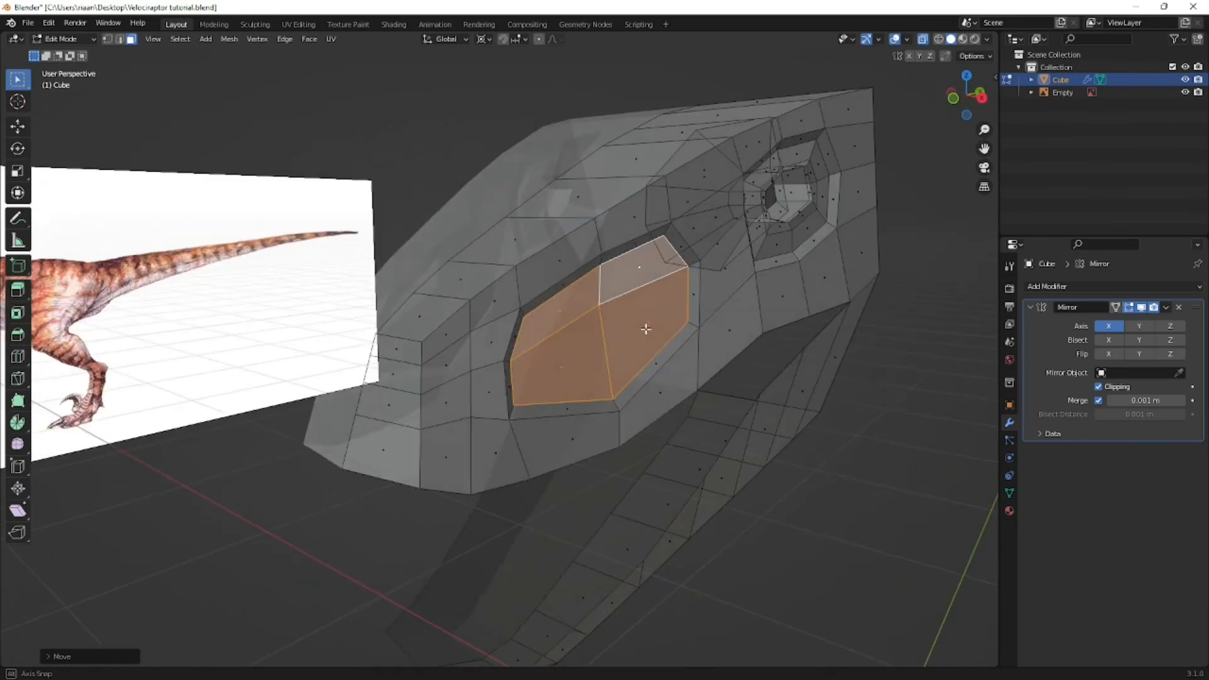
- Inset the recessed snout faces again in side view and shift them along the X axis in front view
key(KP_3)
key(i)
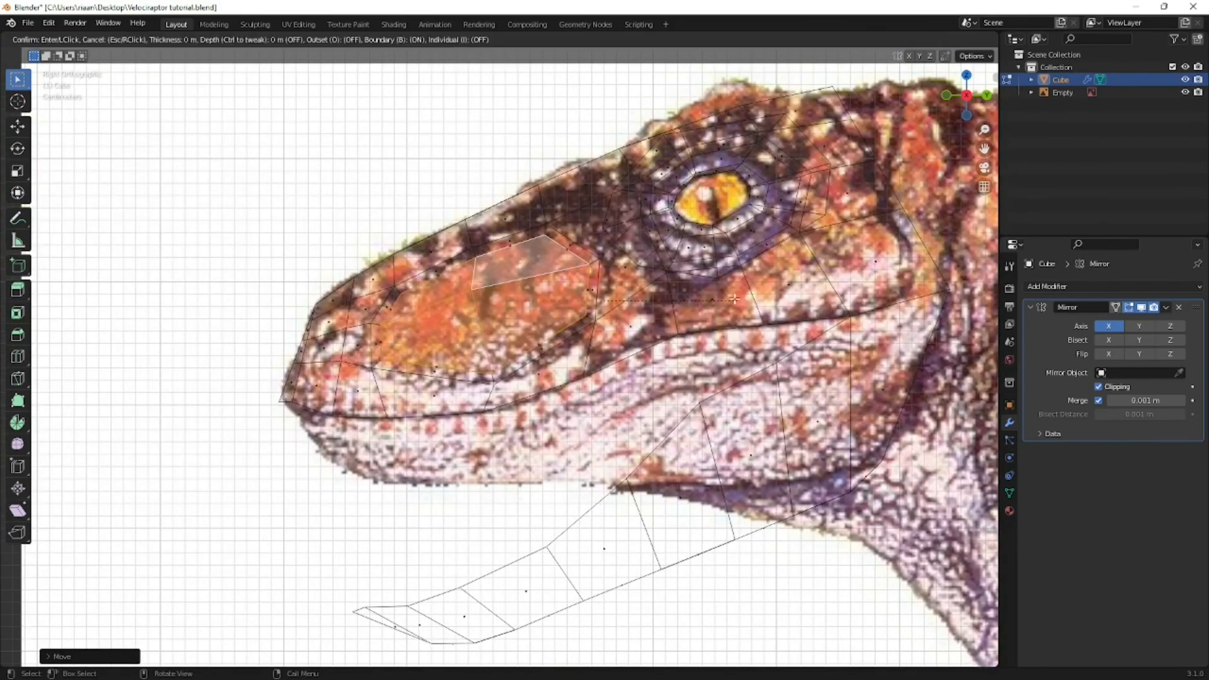
click(723, 299)
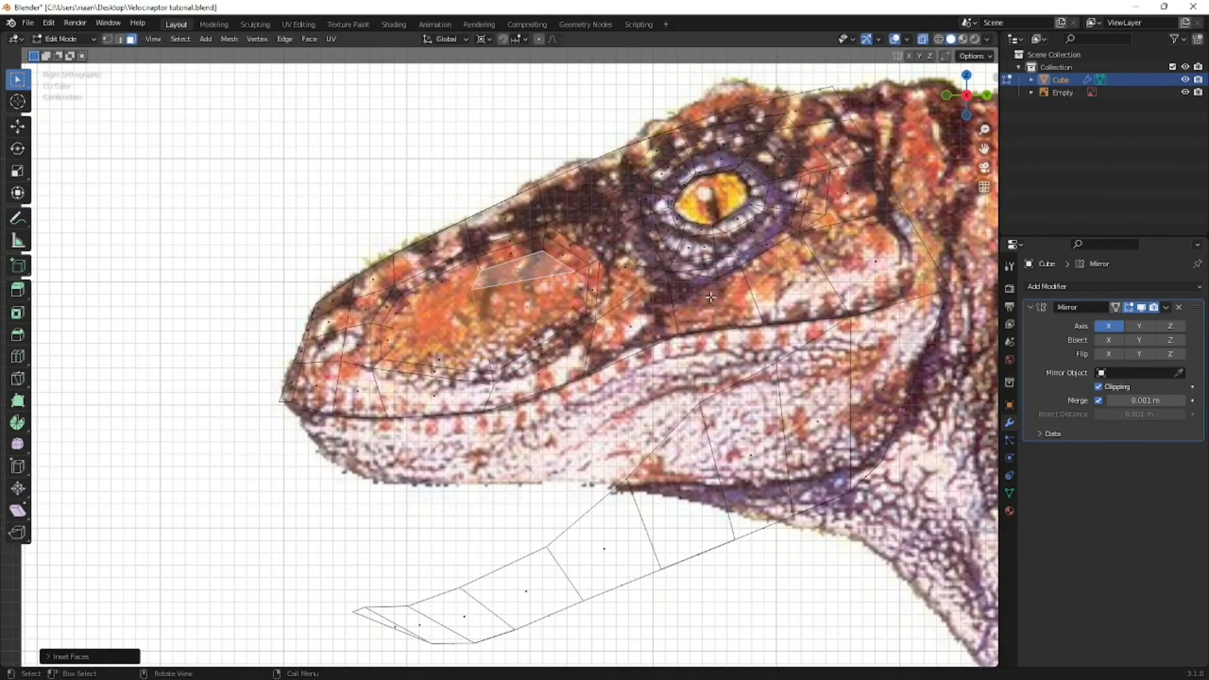
key(KP_1)
key(g)
key(x)
click(710, 297)
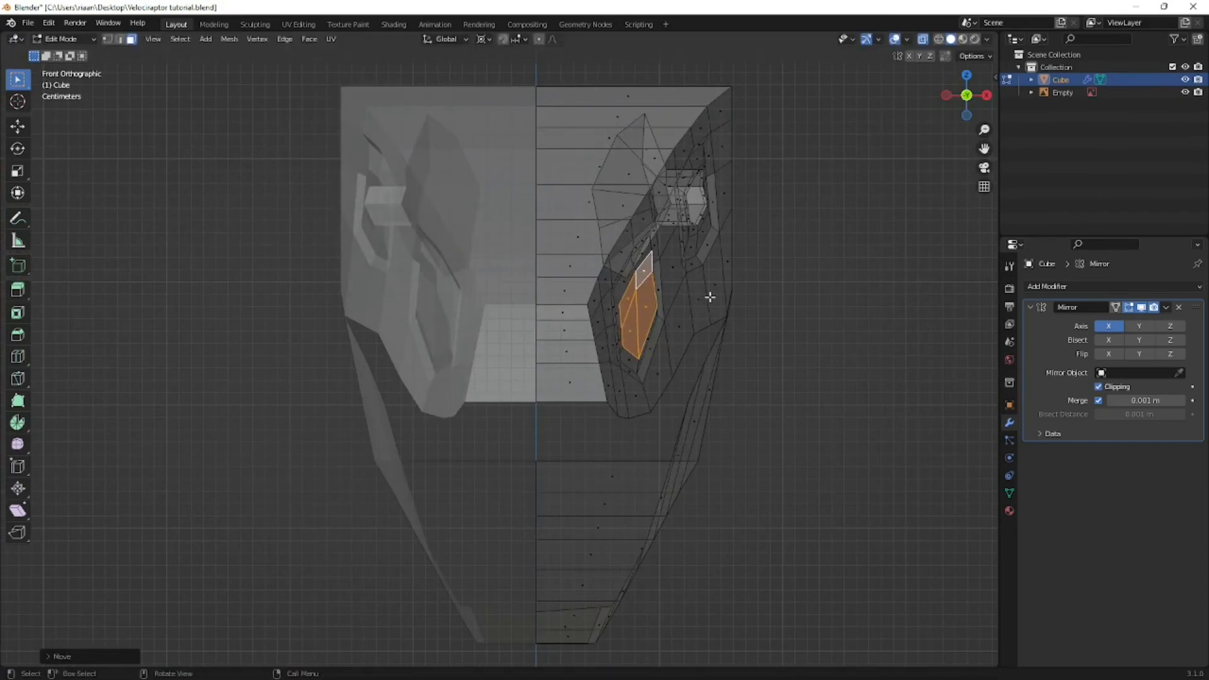
- Turn off X-ray, check the recess from an angle and save the file
key(alt+z)
scroll(710, 297, down, 5)
middle_drag(635, 307, 648, 283)
key(ctrl+s)
- Select the faces around the nostril near the snout tip in side view with X-ray on and inset them slightly
scroll(601, 301, up, 2)
key(KP_3)
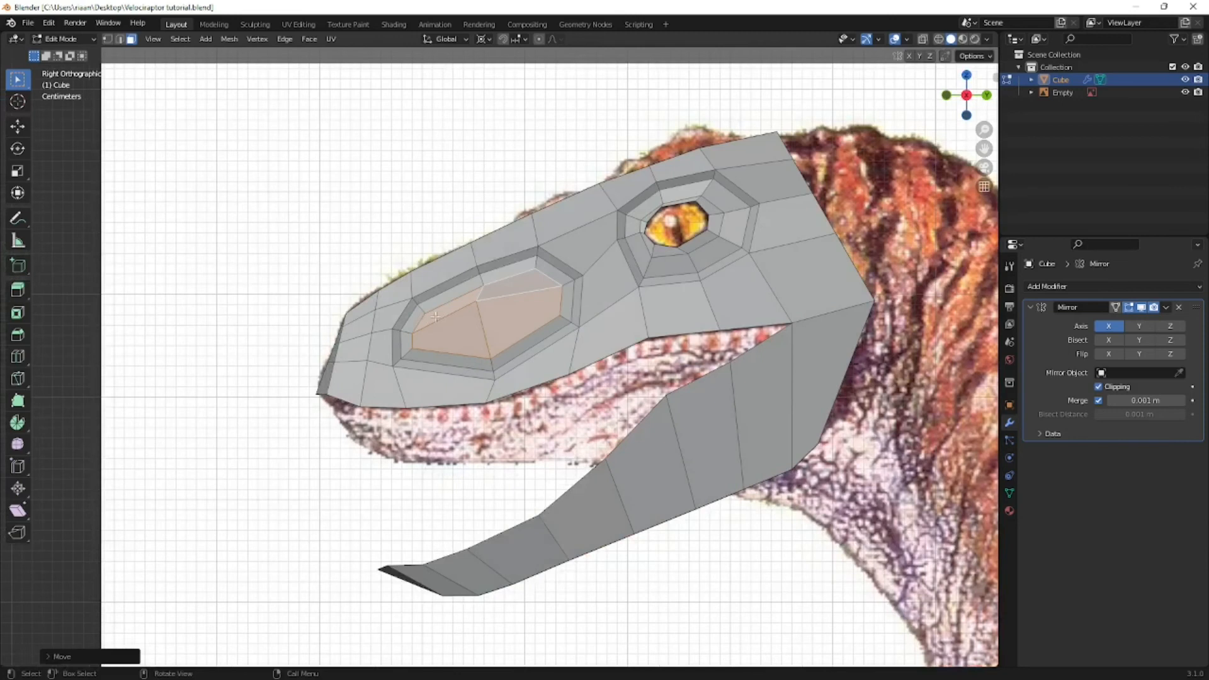
key(alt+z)
shift+middle_drag(435, 317, 534, 294)
scroll(534, 295, up, 1)
click(450, 295)
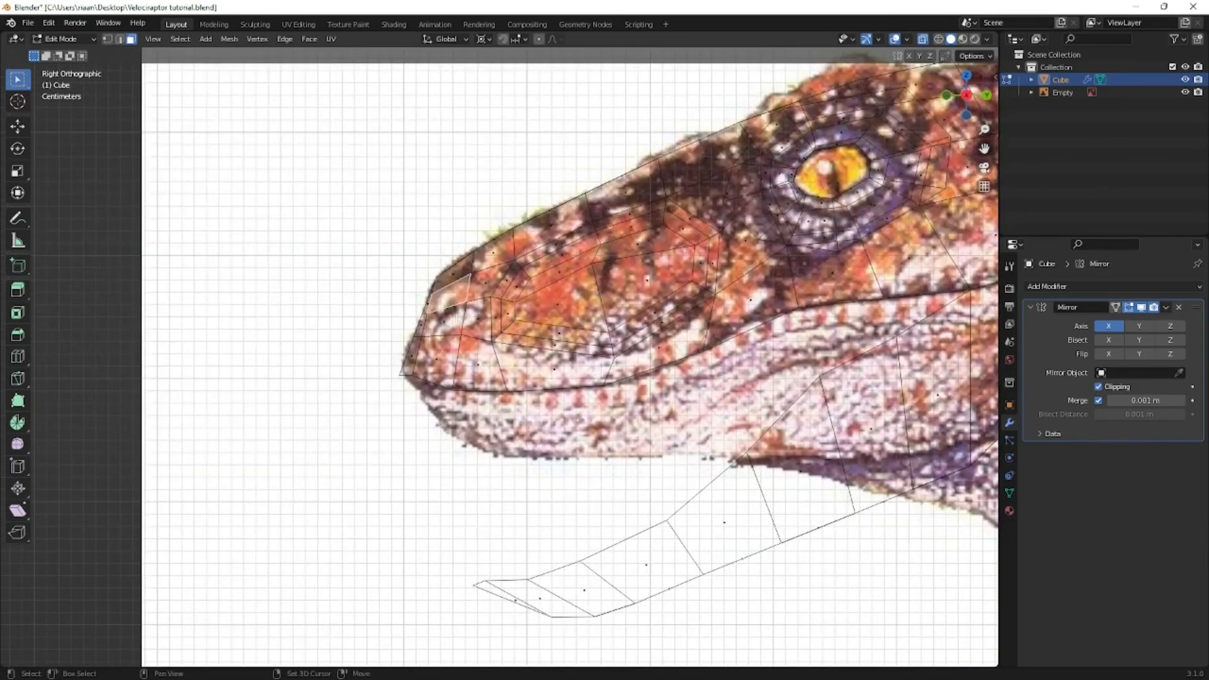
key(i)
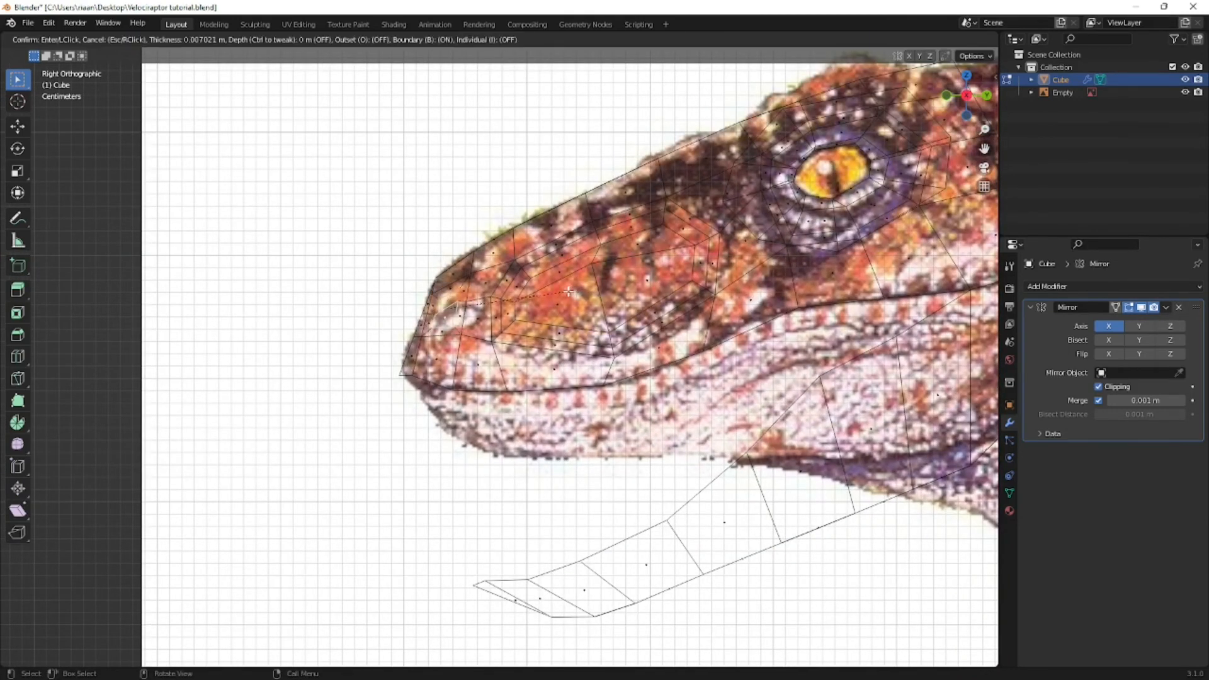
click(568, 291)
- Set the transform pivot to Median Point and scale the nostril's lower inset vertices closer together
scroll(569, 292, up, 3)
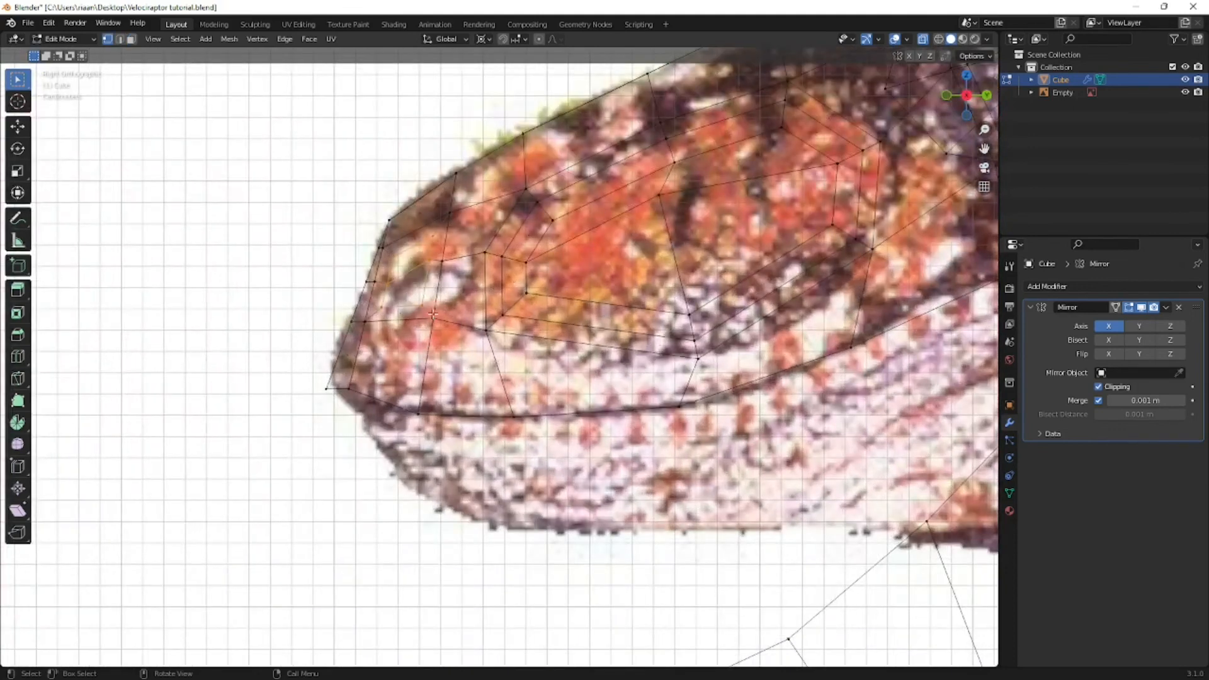
click(422, 308)
shift+click(393, 306)
key(s)
click(497, 304)
click(484, 40)
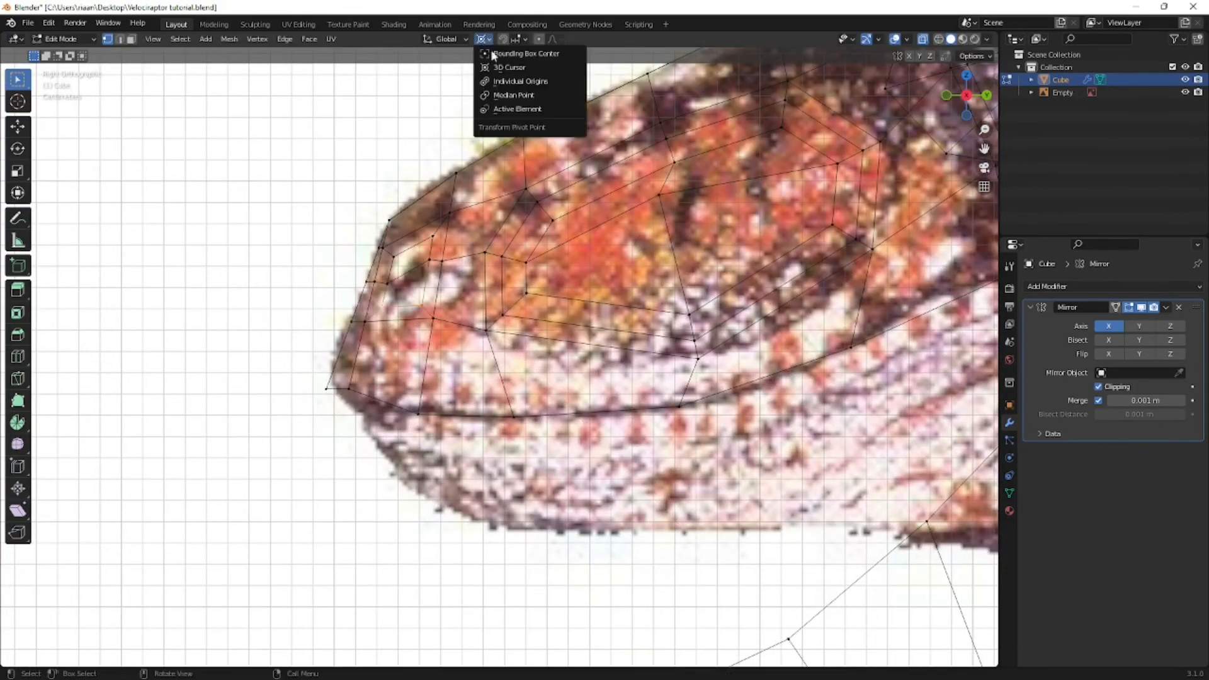
click(512, 95)
key(s)
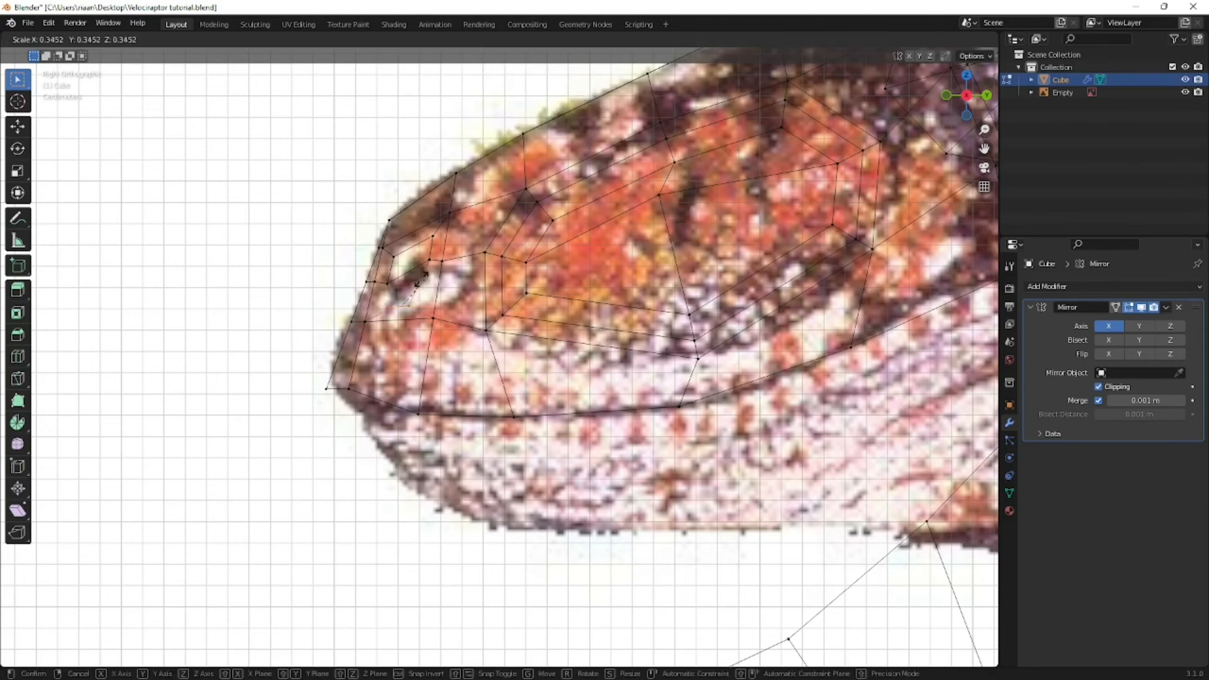
click(479, 324)
key(g)
key(Escape)
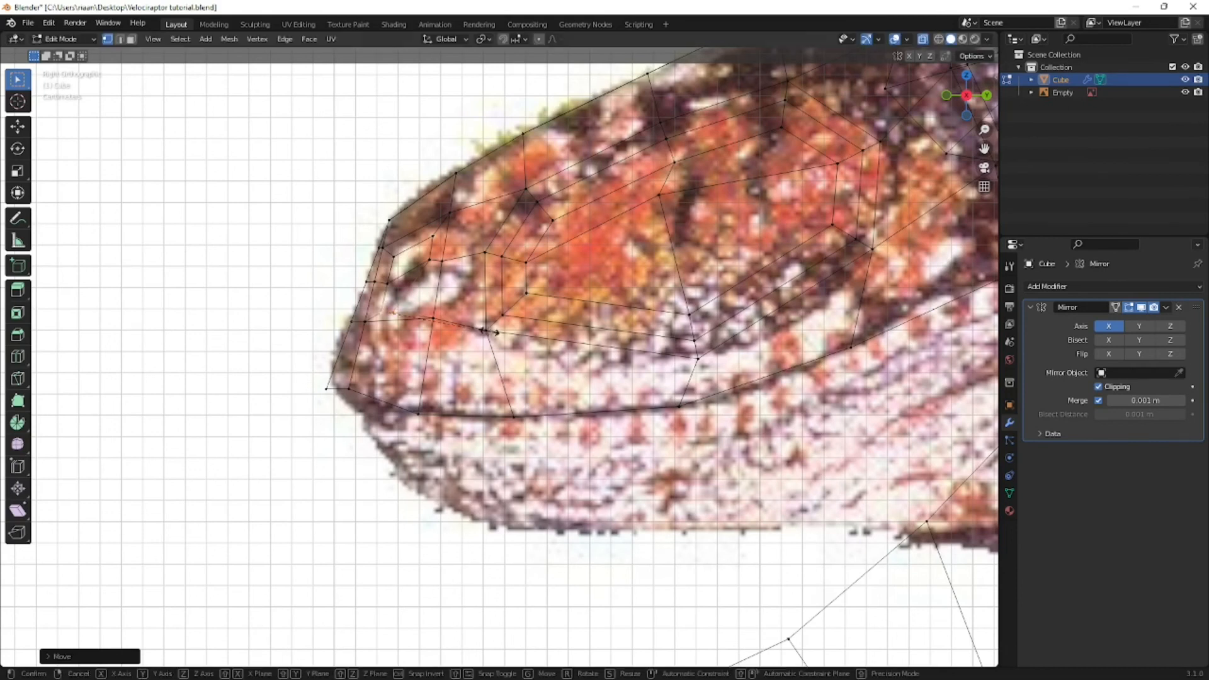
- Move the inner nostril vertices to trace the dark nostril opening in the reference
click(431, 260)
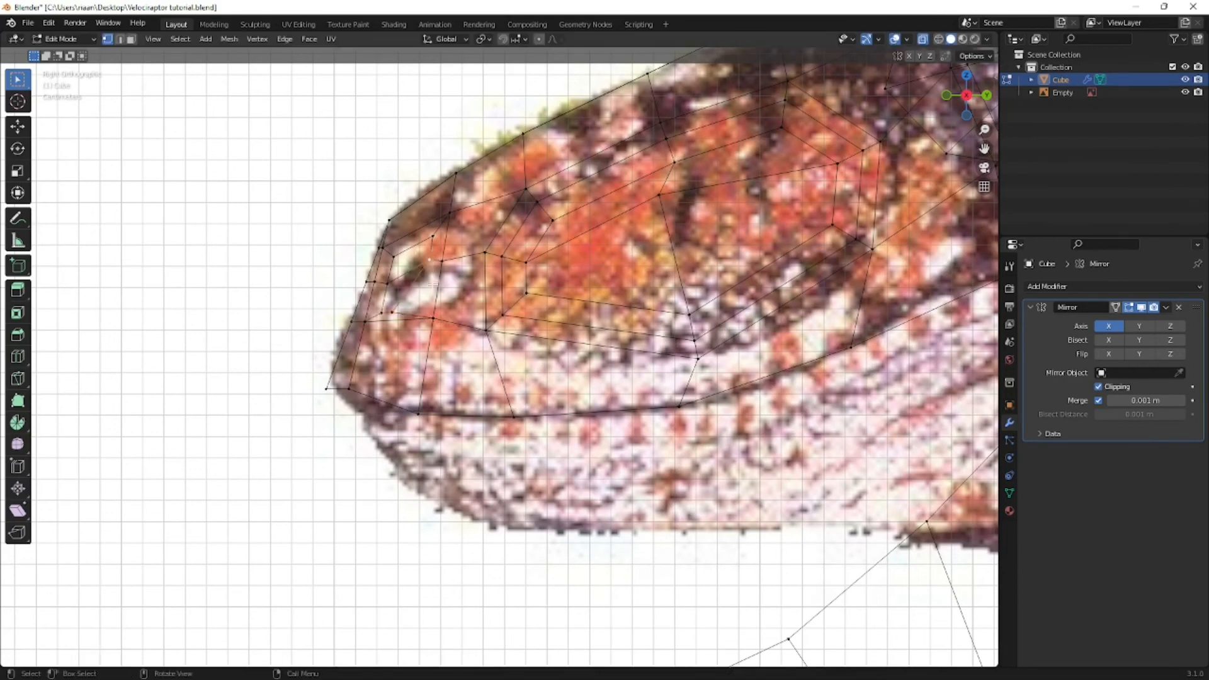
key(g)
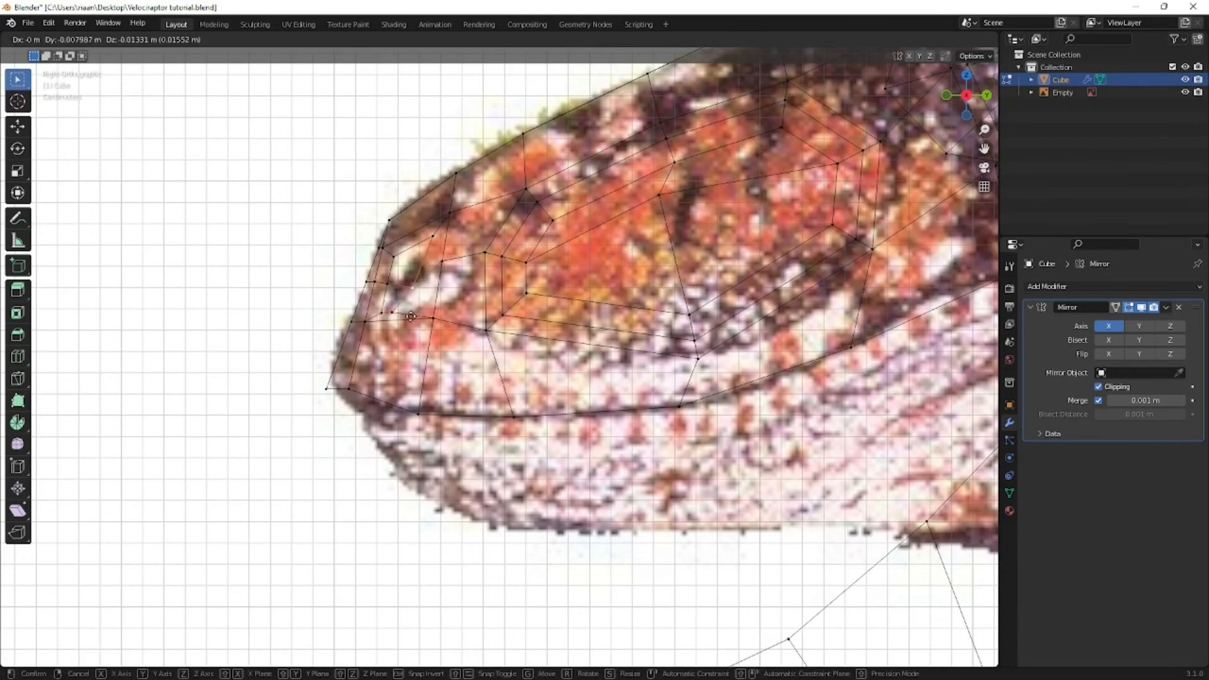
click(378, 274)
click(388, 281)
key(g)
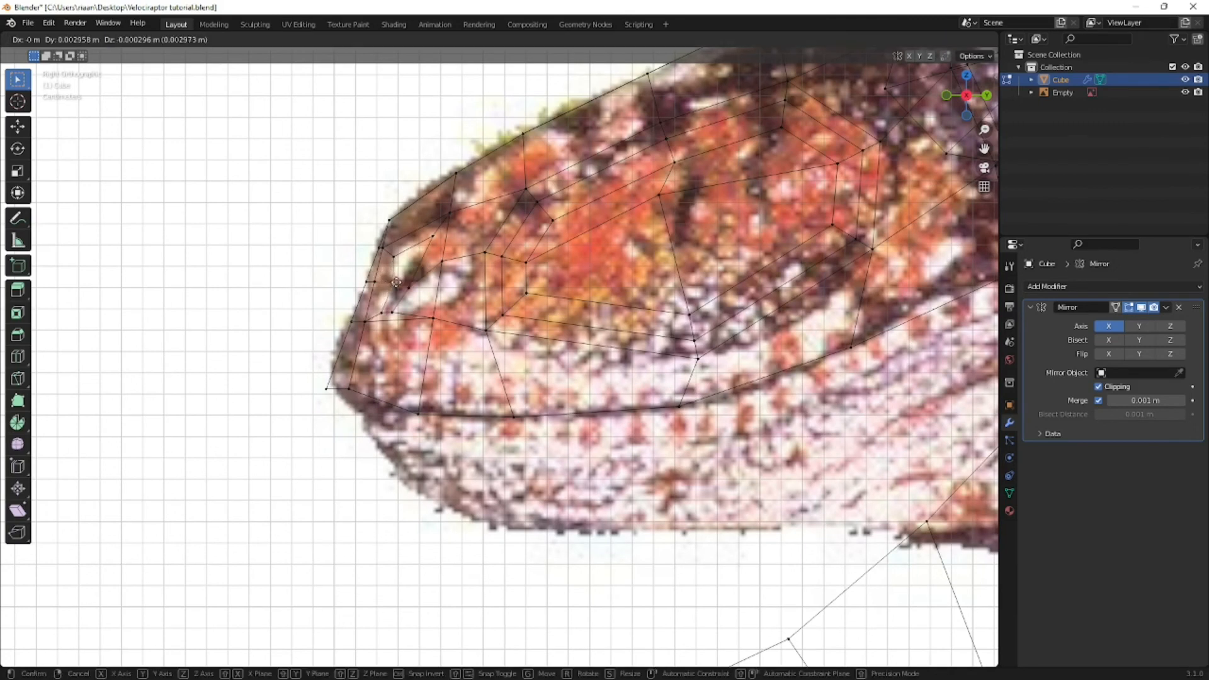
click(396, 283)
click(437, 234)
key(g)
click(434, 276)
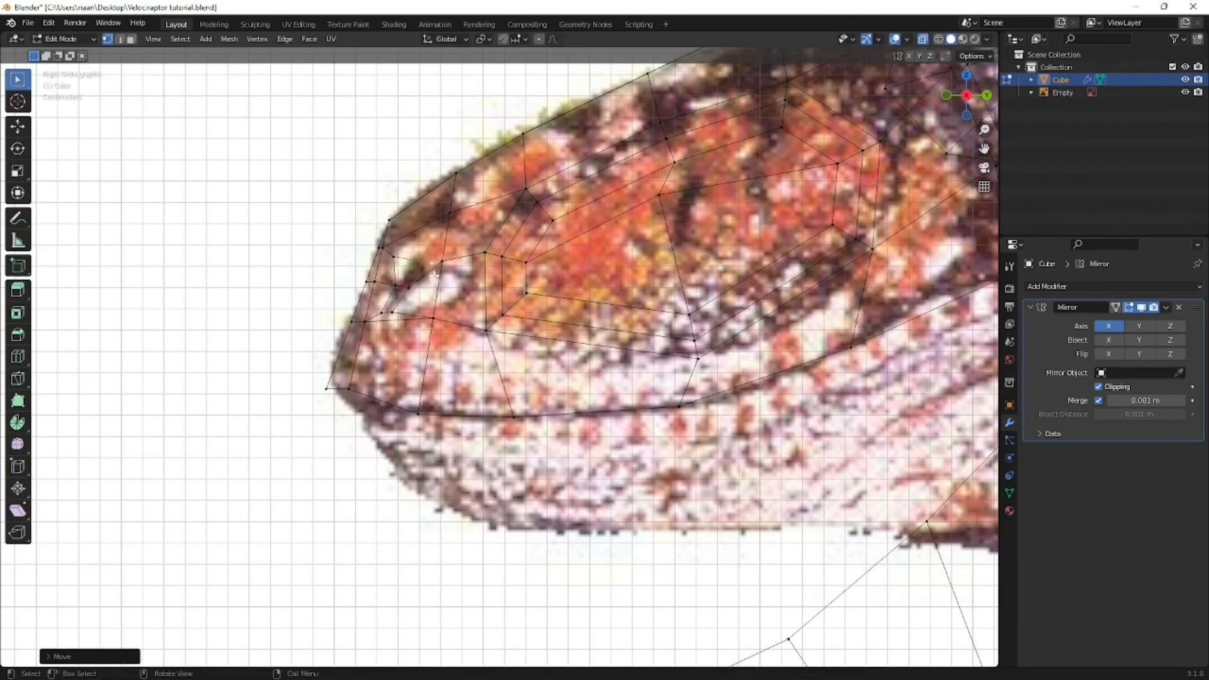
key(g)
click(443, 271)
- Move the outer vertex behind the nostril back and down, and lower the adjacent inner vertex
click(444, 262)
key(g)
click(455, 281)
click(433, 269)
key(g)
click(433, 275)
- Adjust the two upper nostril vertices to the reference opening and scale the lower nostril vertices to narrow its bottom end
click(396, 258)
key(g)
click(418, 260)
click(437, 267)
key(g)
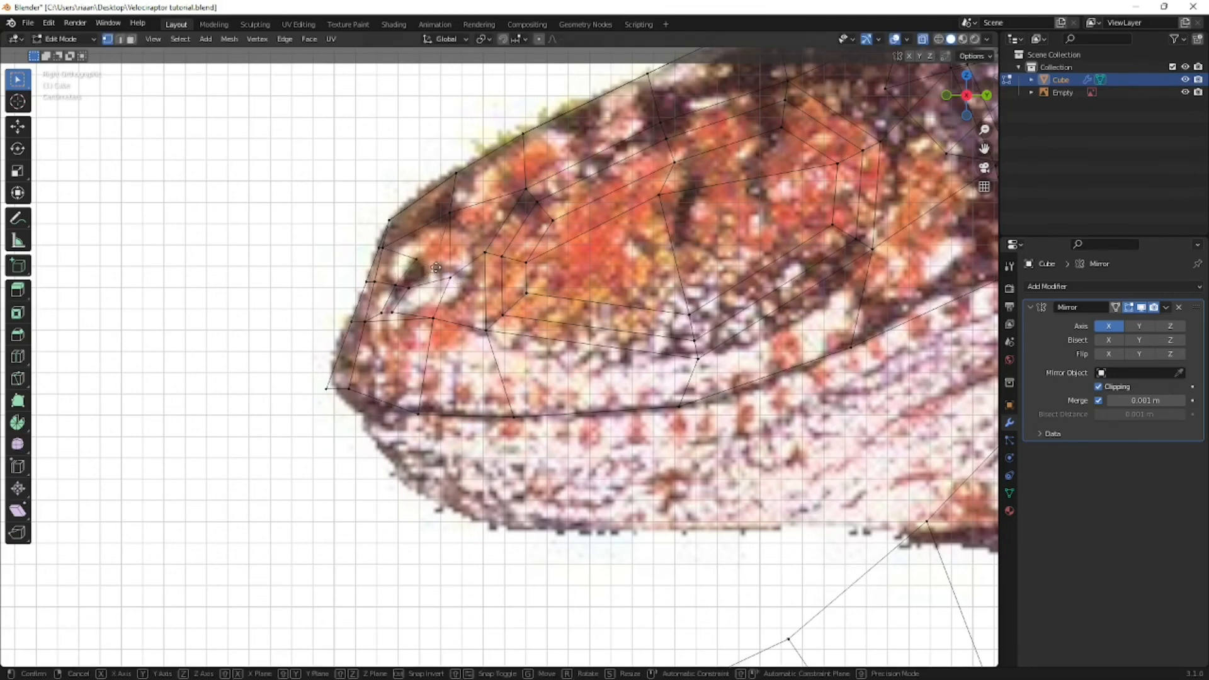
click(435, 268)
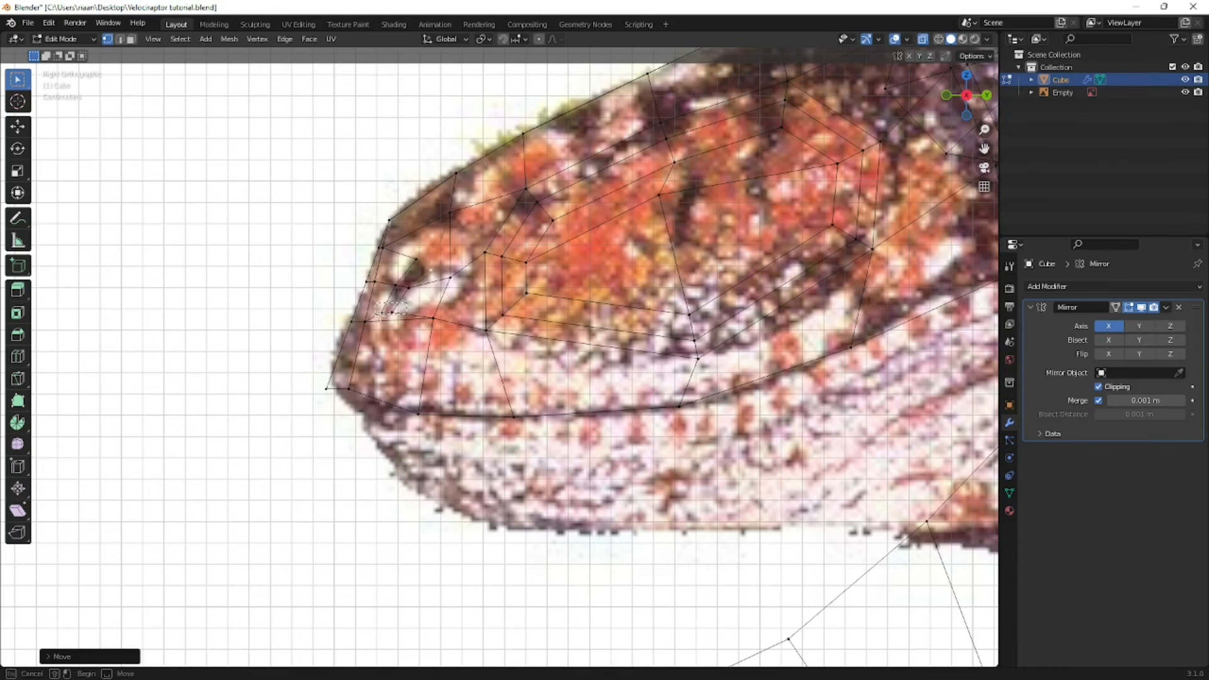
drag(379, 315, 377, 317)
key(s)
click(404, 313)
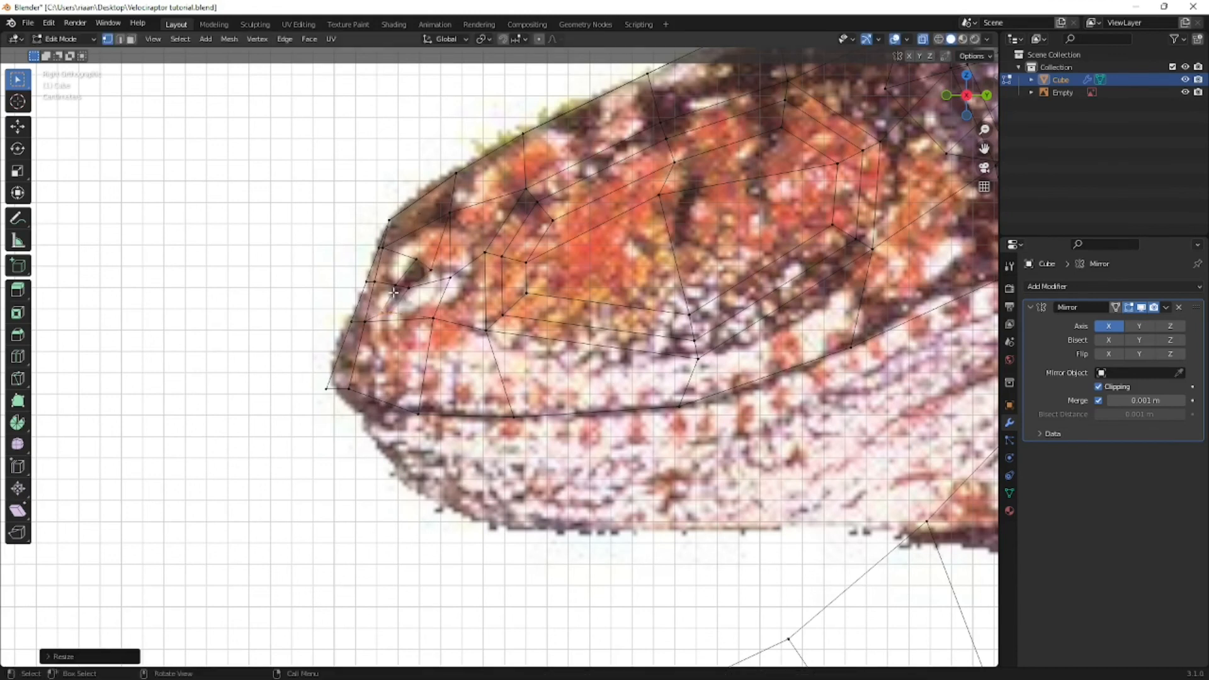
- Select the inner nostril faces in face mode and rotate them slightly in front view
key(3)
shift+click(407, 275)
middle_drag(410, 275, 534, 302)
key(KP_1)
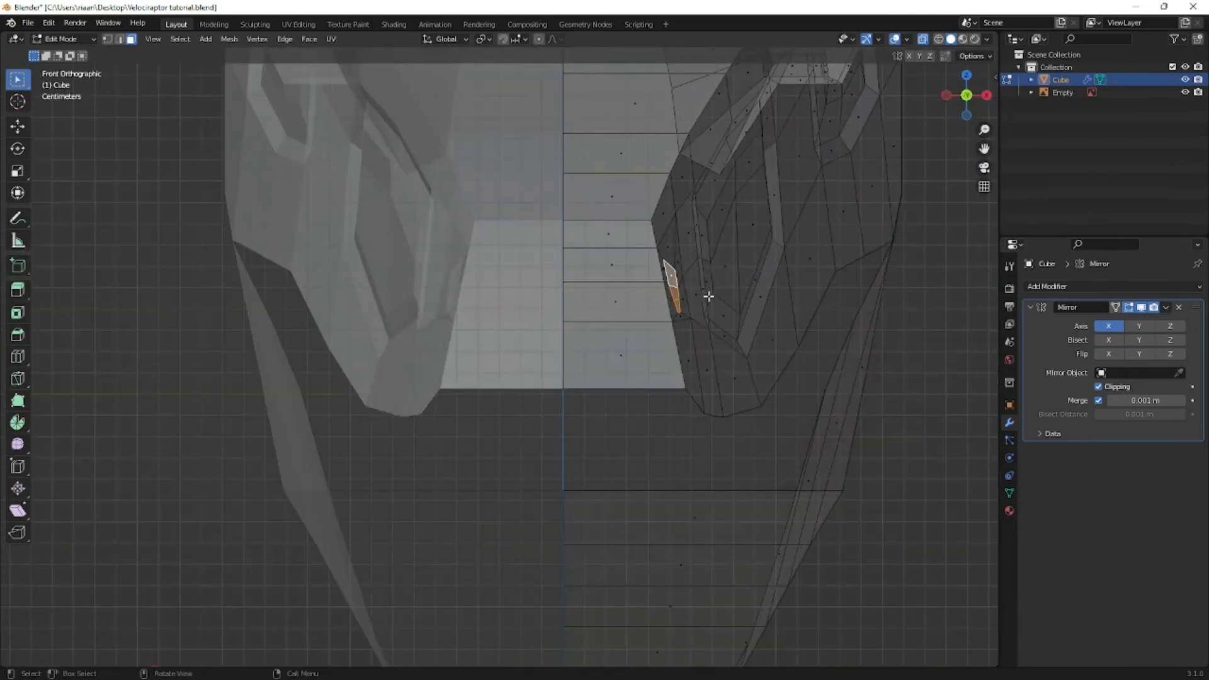
key(r)
click(736, 302)
middle_drag(735, 303, 624, 309)
- Extrude the nostril faces inward into the snout and check the cavity from an angle
key(KP_1)
scroll(623, 306, up, 6)
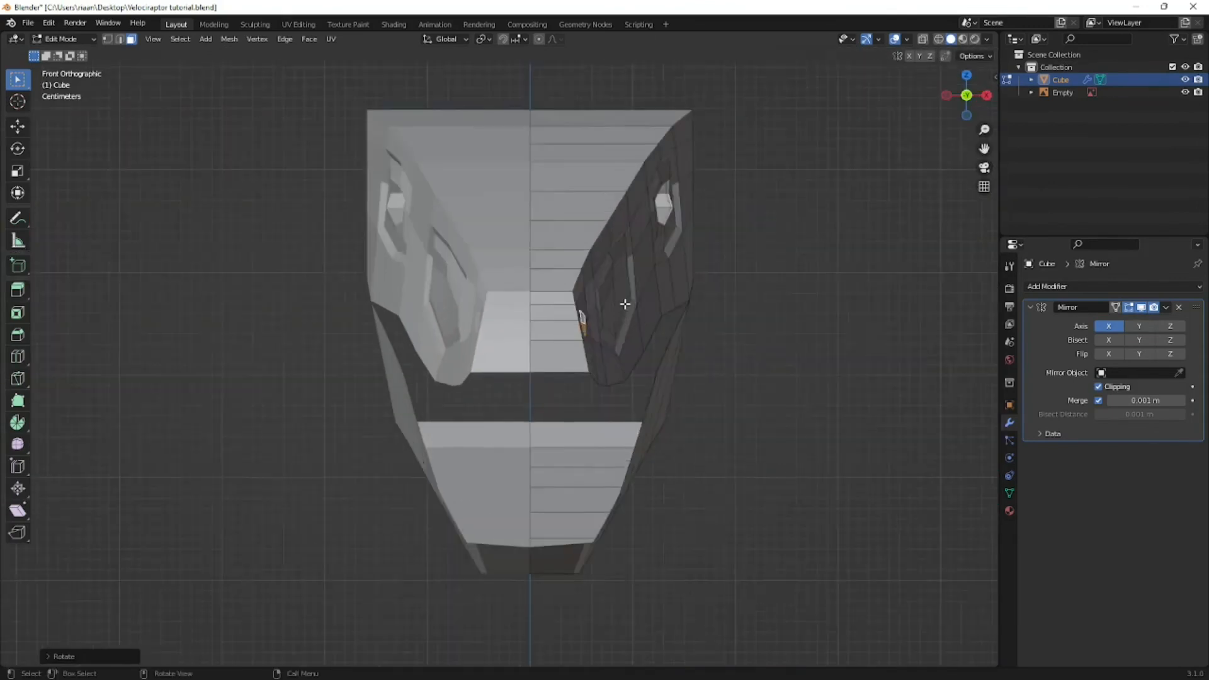
key(e)
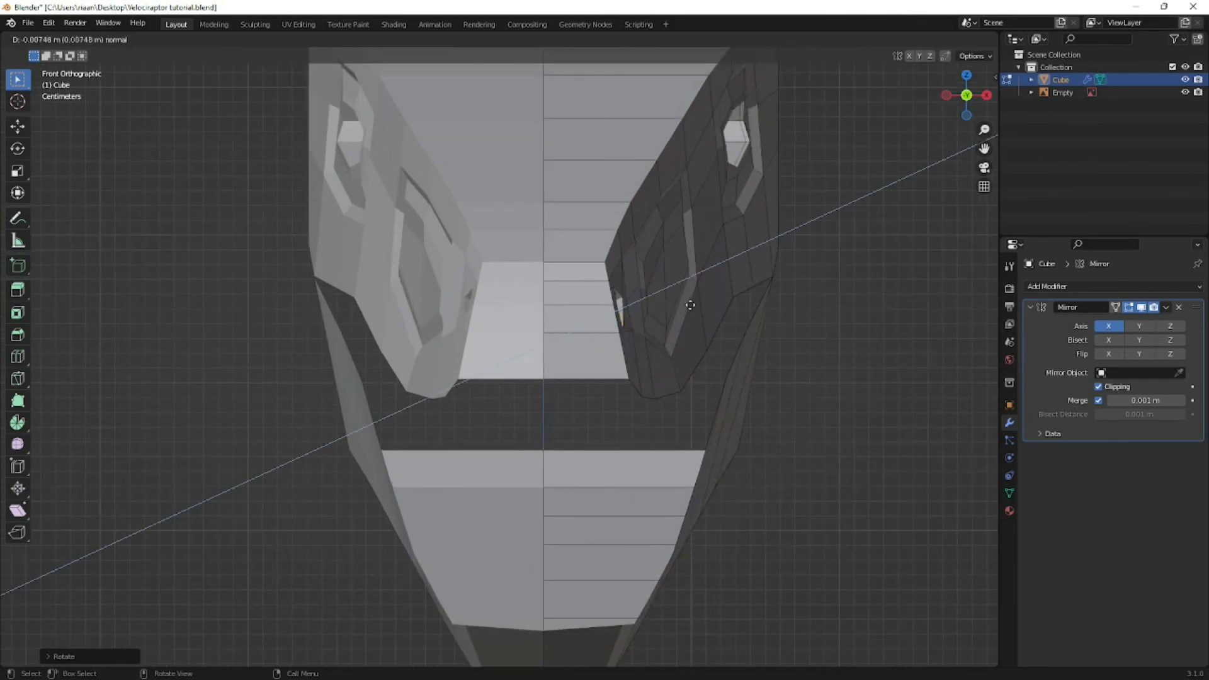
click(686, 301)
middle_drag(616, 308, 512, 323)
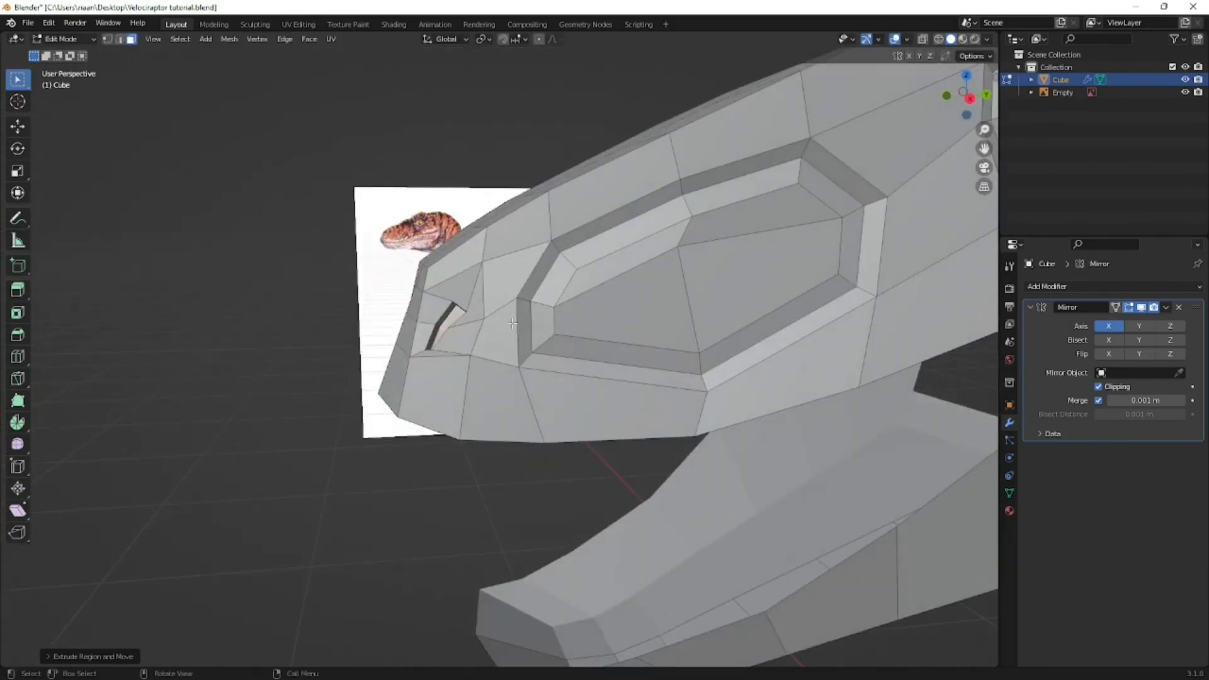
- Move the extruded nostril faces backward inside the snout in top view and scale them down
key(KP_7)
key(alt+z)
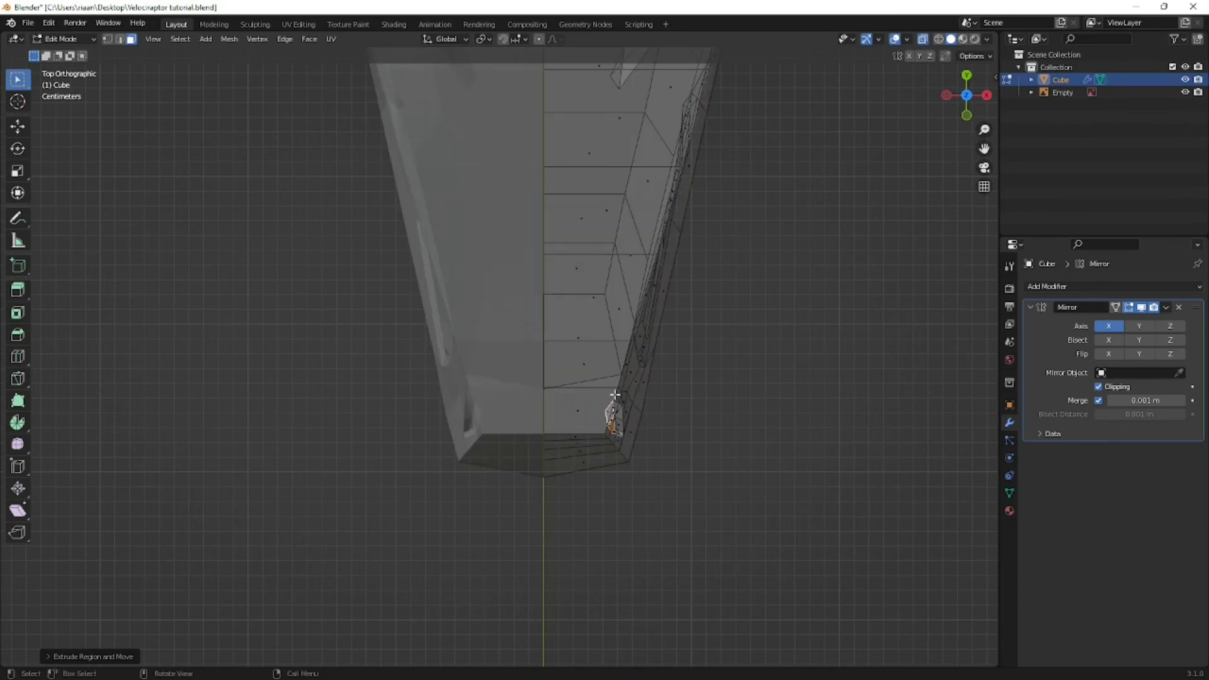
key(g)
click(597, 341)
key(s)
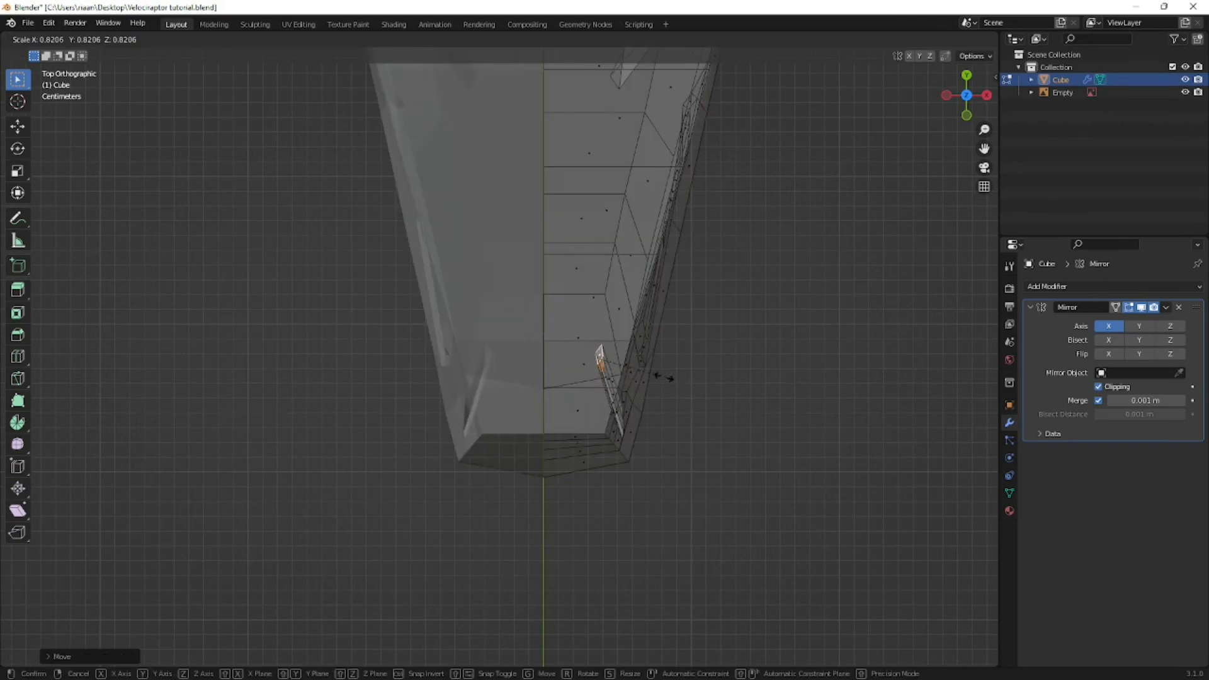
click(638, 372)
key(alt+z)
middle_drag(697, 410, 636, 260)
- Inspect the nostril and snout in Object Mode, and compare the mesh with the side-view reference using X-ray
key(Tab)
middle_drag(593, 302, 522, 316)
scroll(519, 317, up, 2)
key(Tab)
key(KP_3)
scroll(510, 315, up, 3)
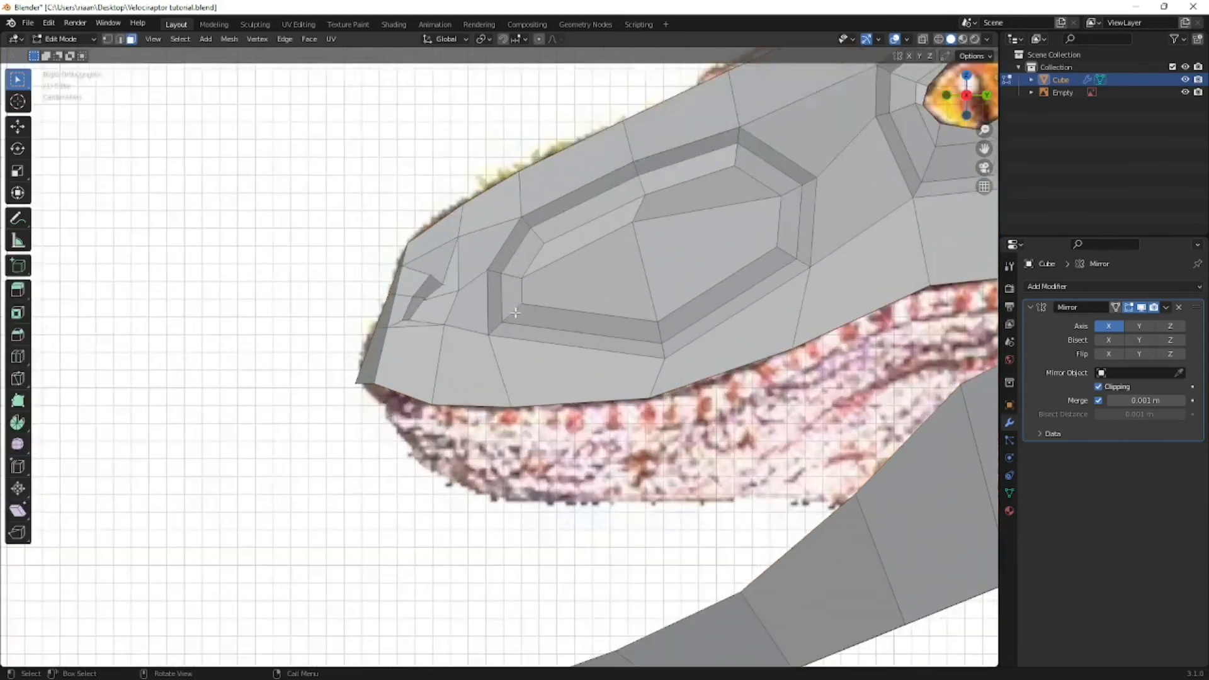
key(alt+z)
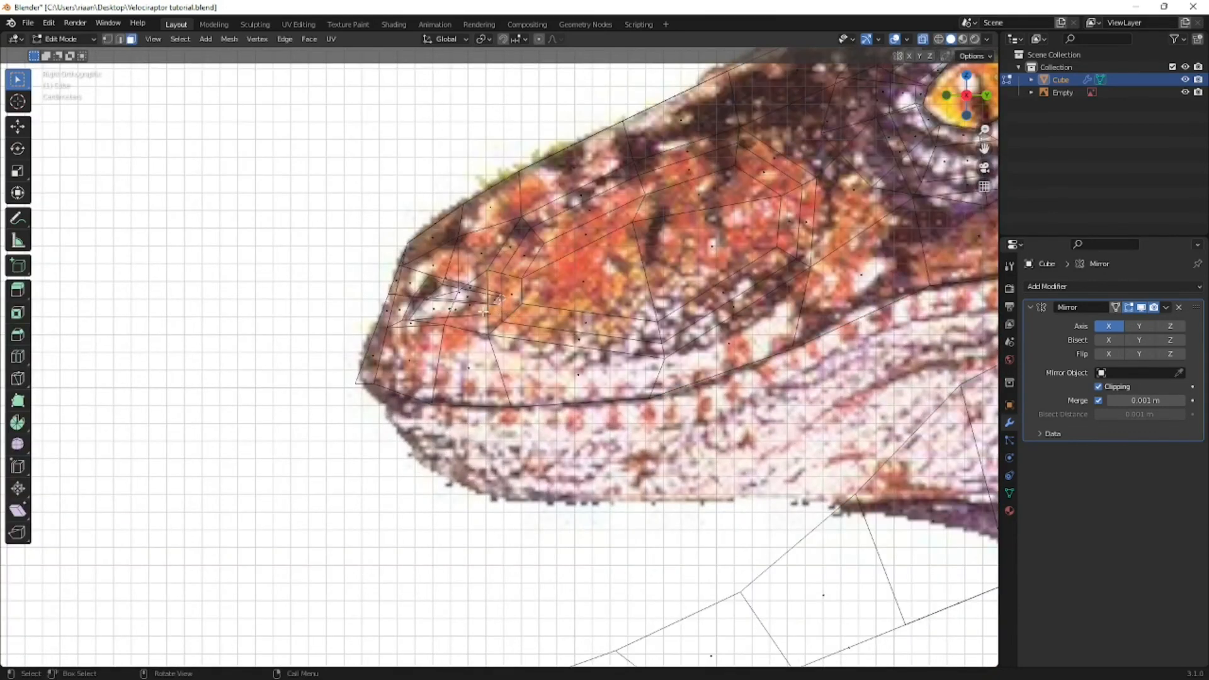
scroll(483, 312, down, 2)
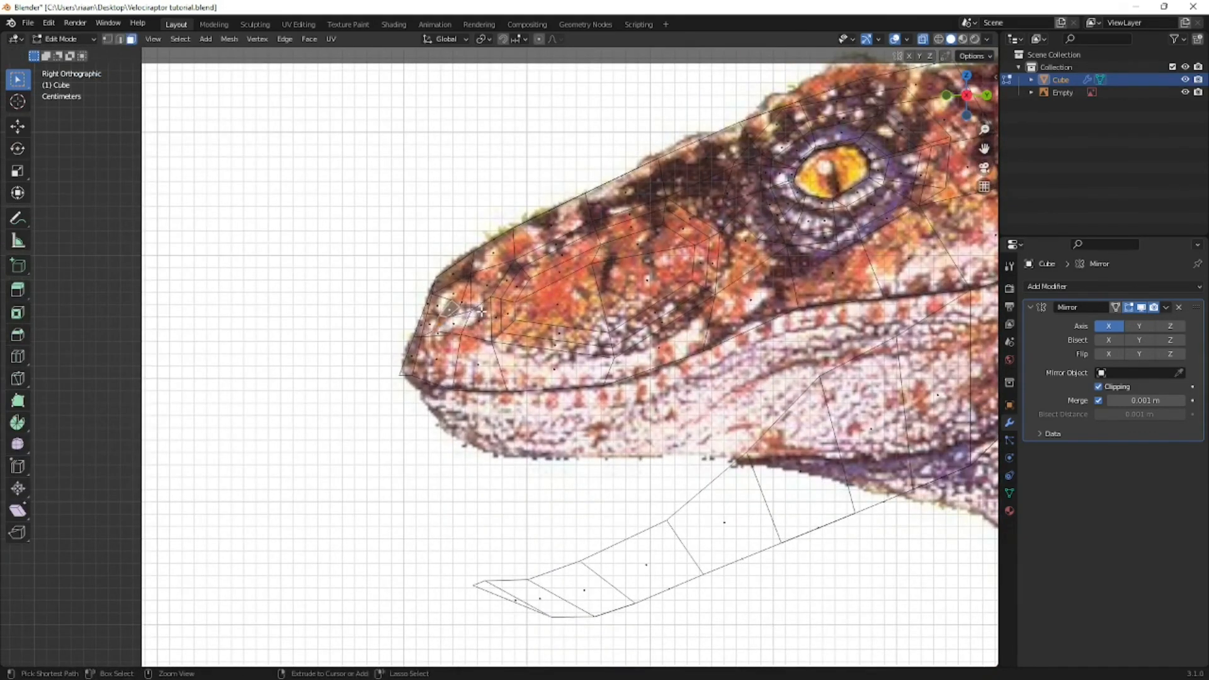
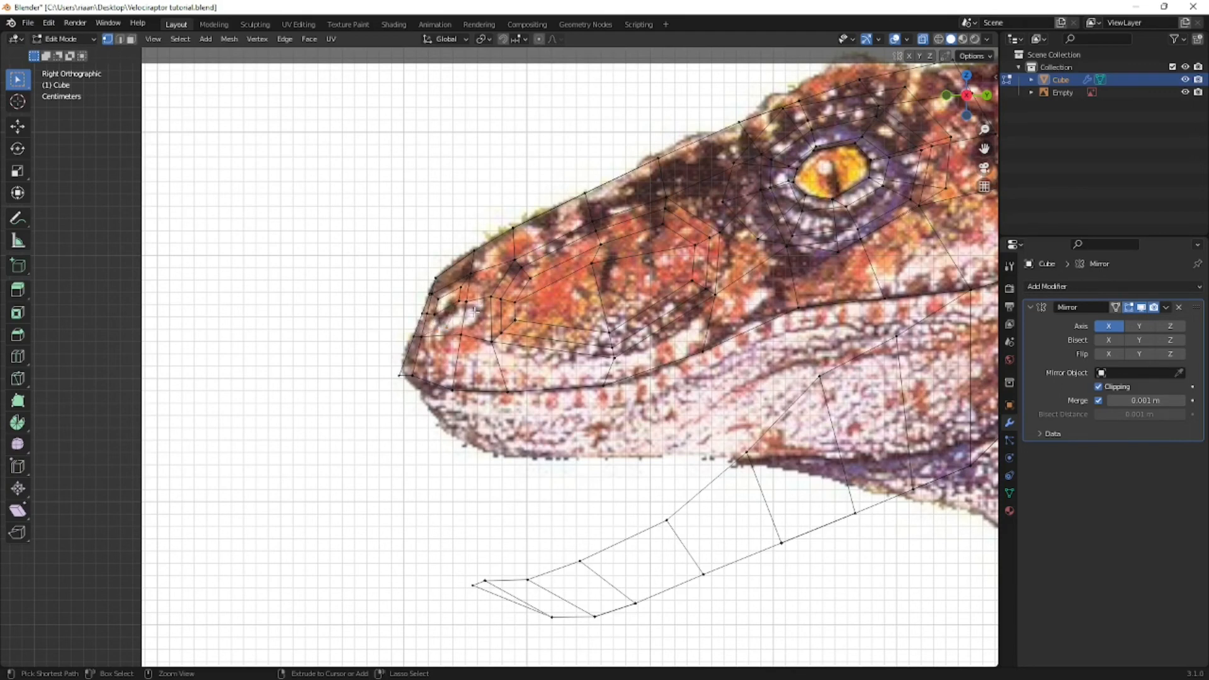
- Save the file, and shift the vertices along the snout's front corner edge sideways along X in front view
key(3)
key(ctrl+s)
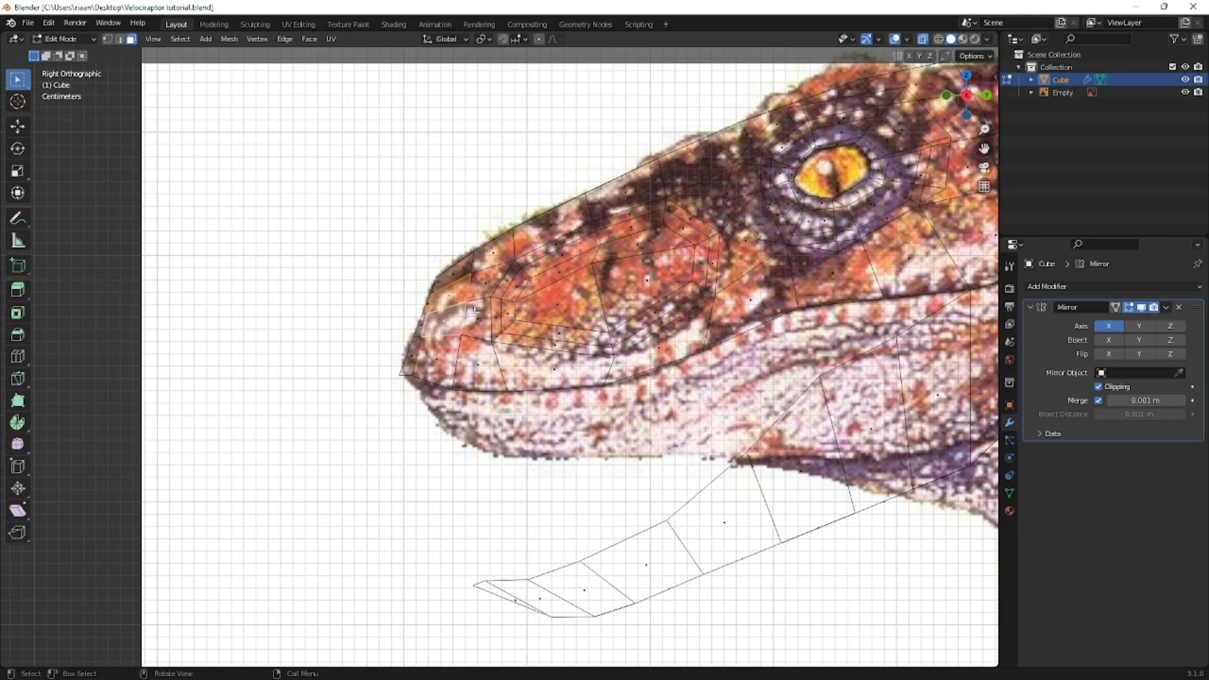
key(KP_1)
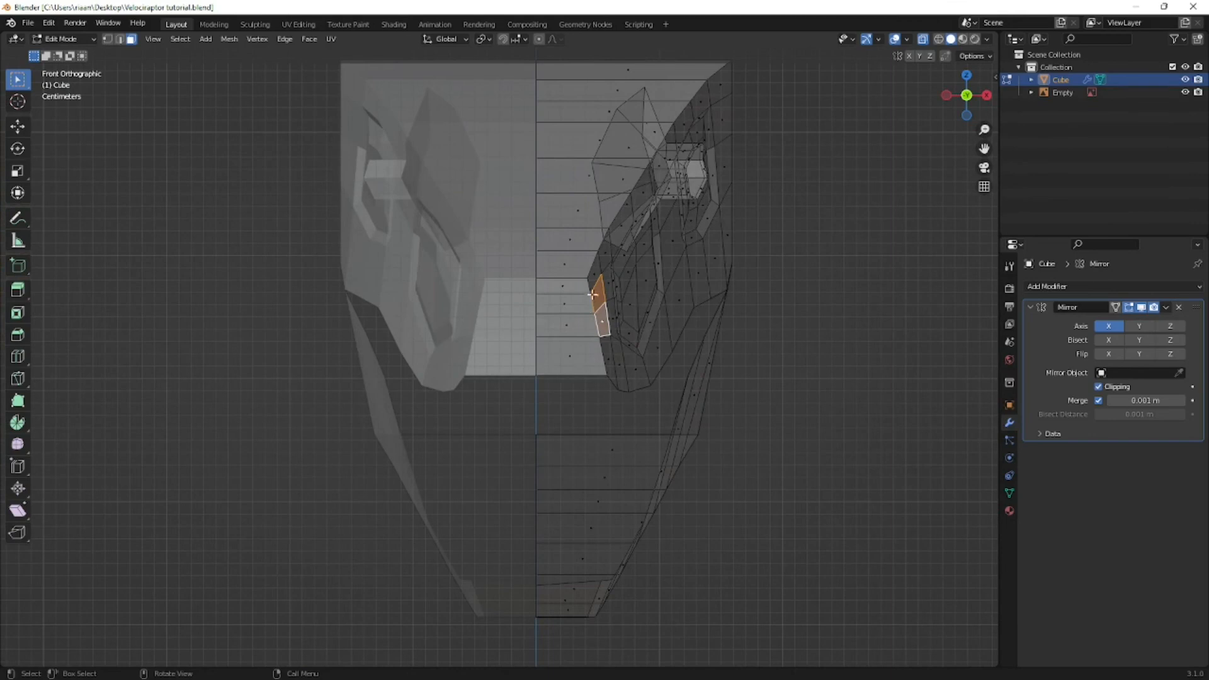
click(586, 289)
key(1)
click(596, 317)
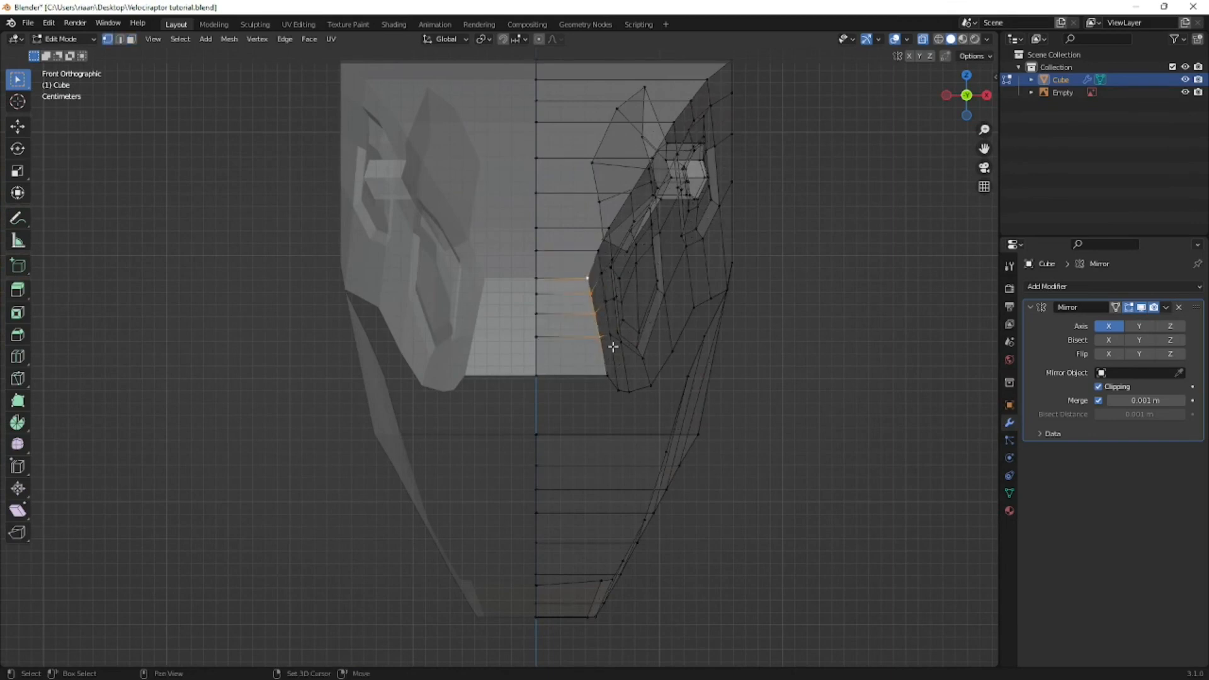
key(g)
key(x)
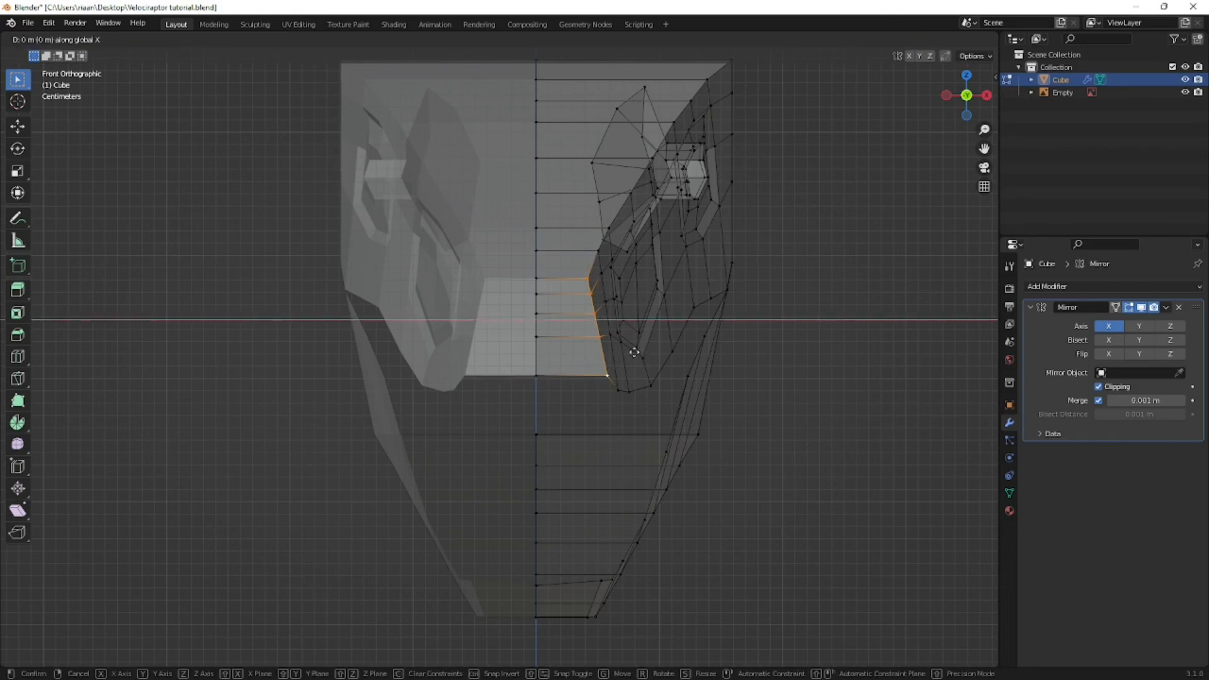
click(622, 350)
middle_drag(643, 359, 512, 352)
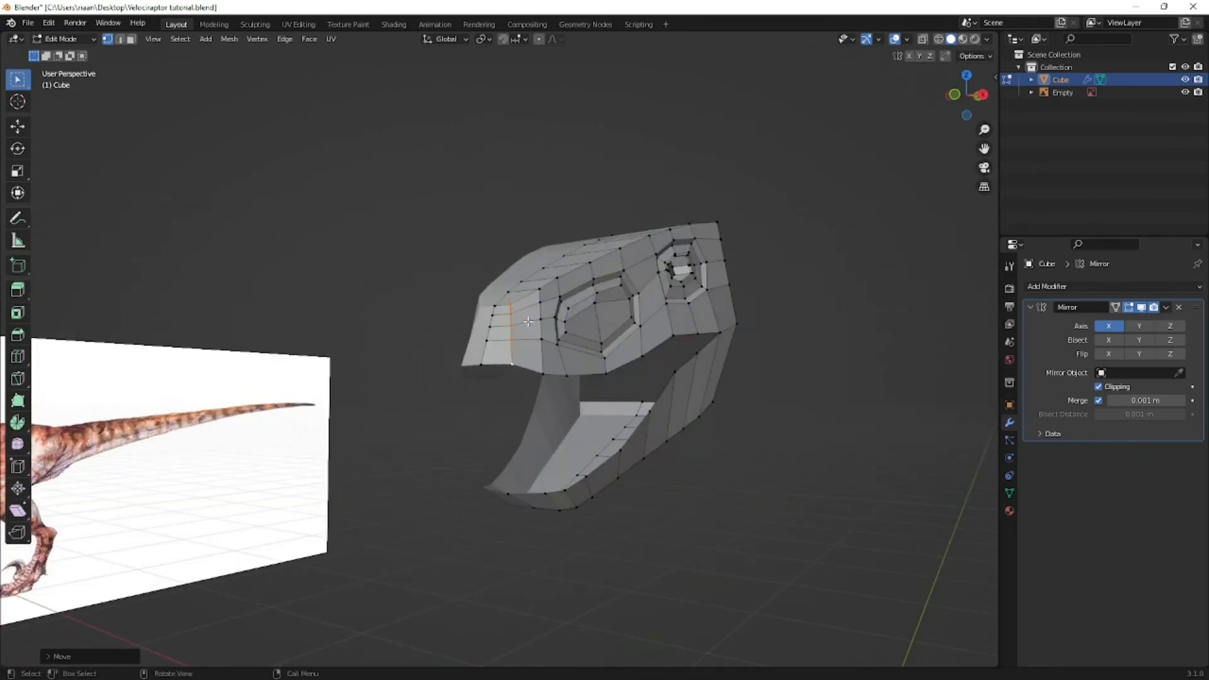
- Select the lower edge of the nostril outline in vertex mode and scale it down to about 0.45
key(3)
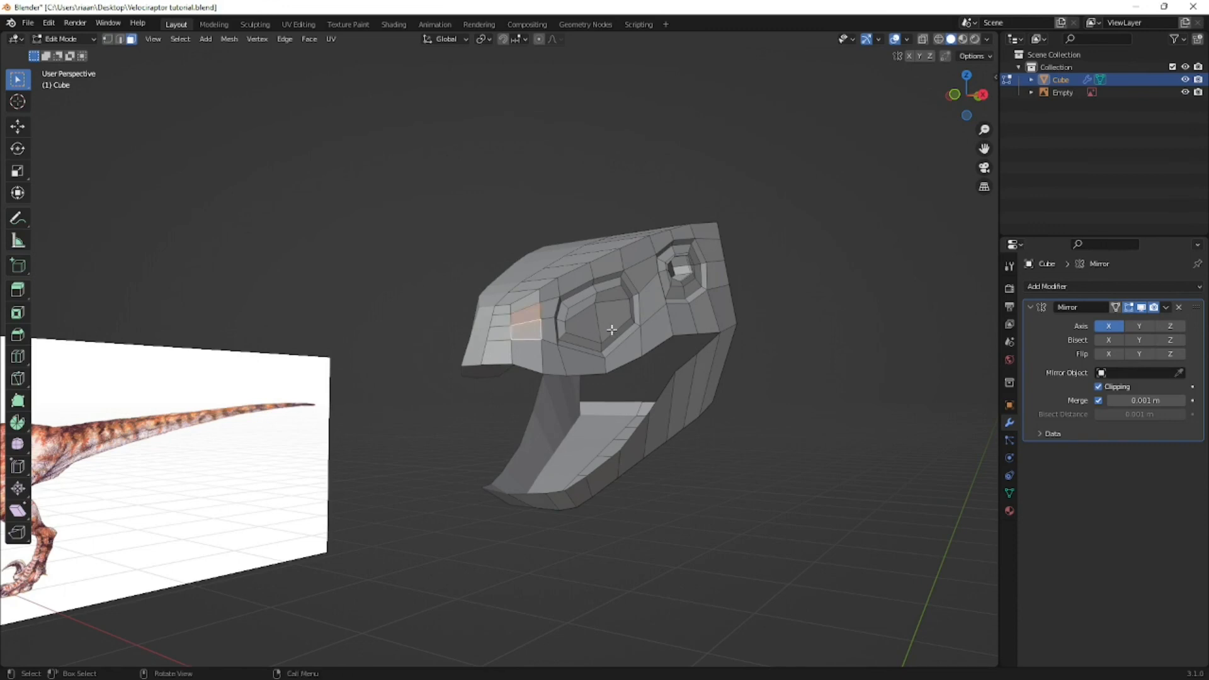
key(1)
scroll(530, 328, up, 2)
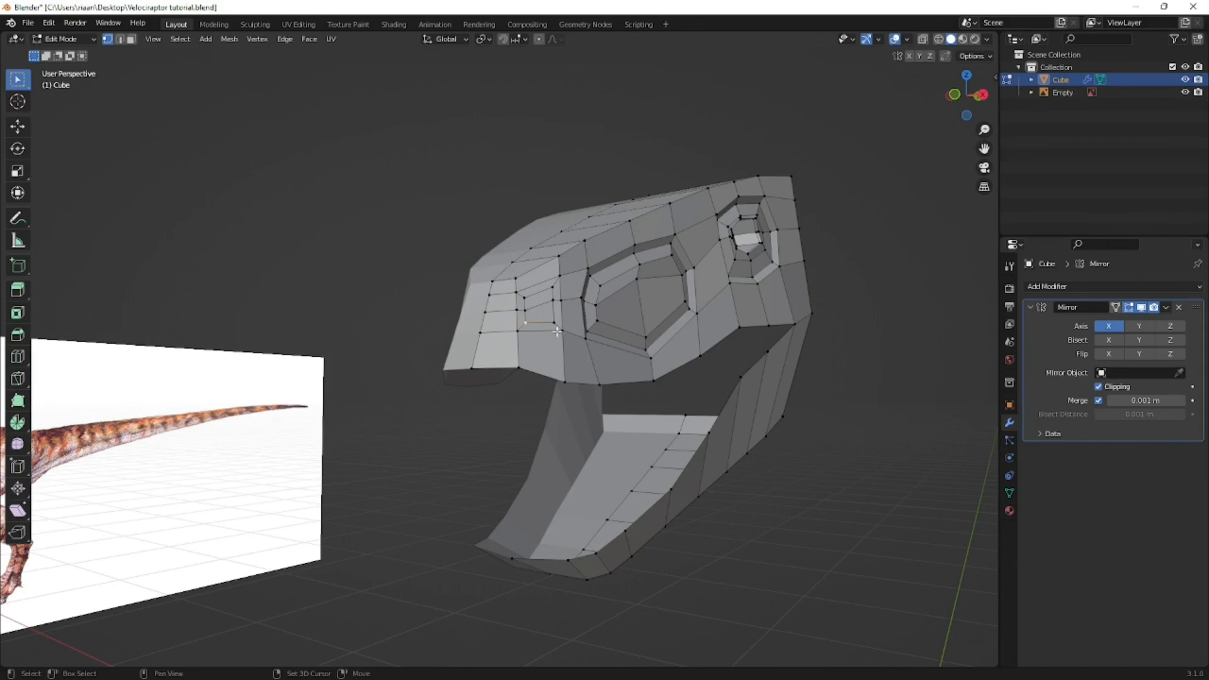
key(s)
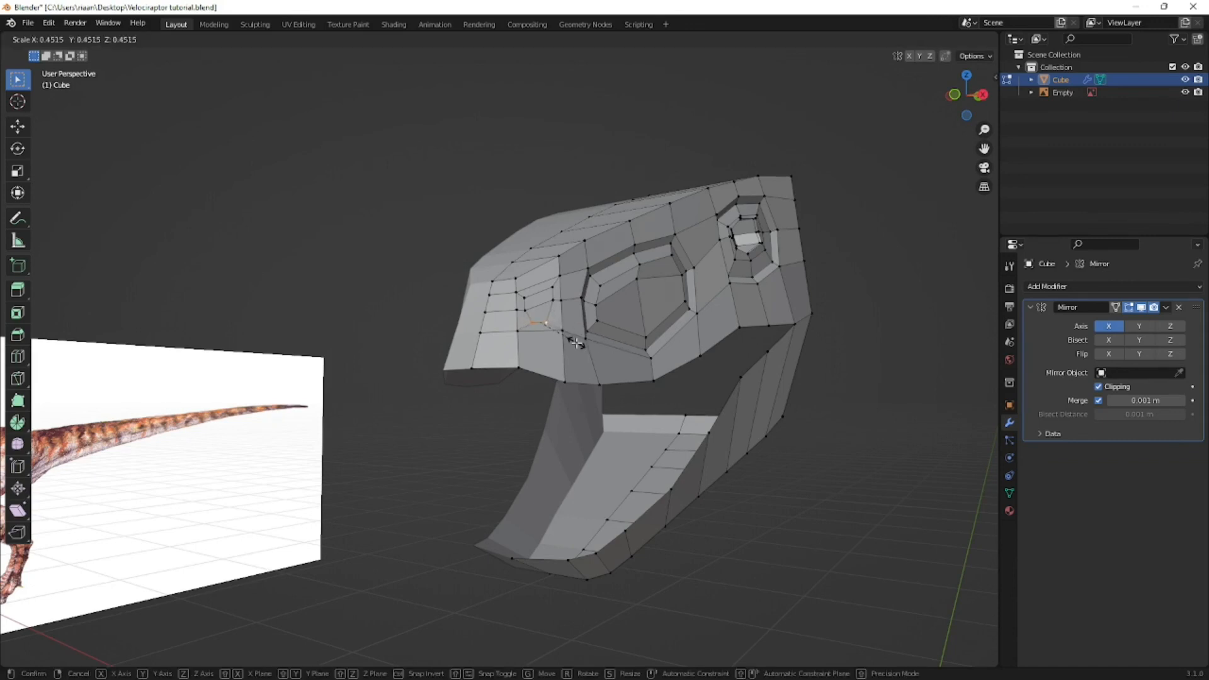
click(576, 342)
- Scale the nostril's middle and lower edges down to about 0.6 in side view
key(KP_3)
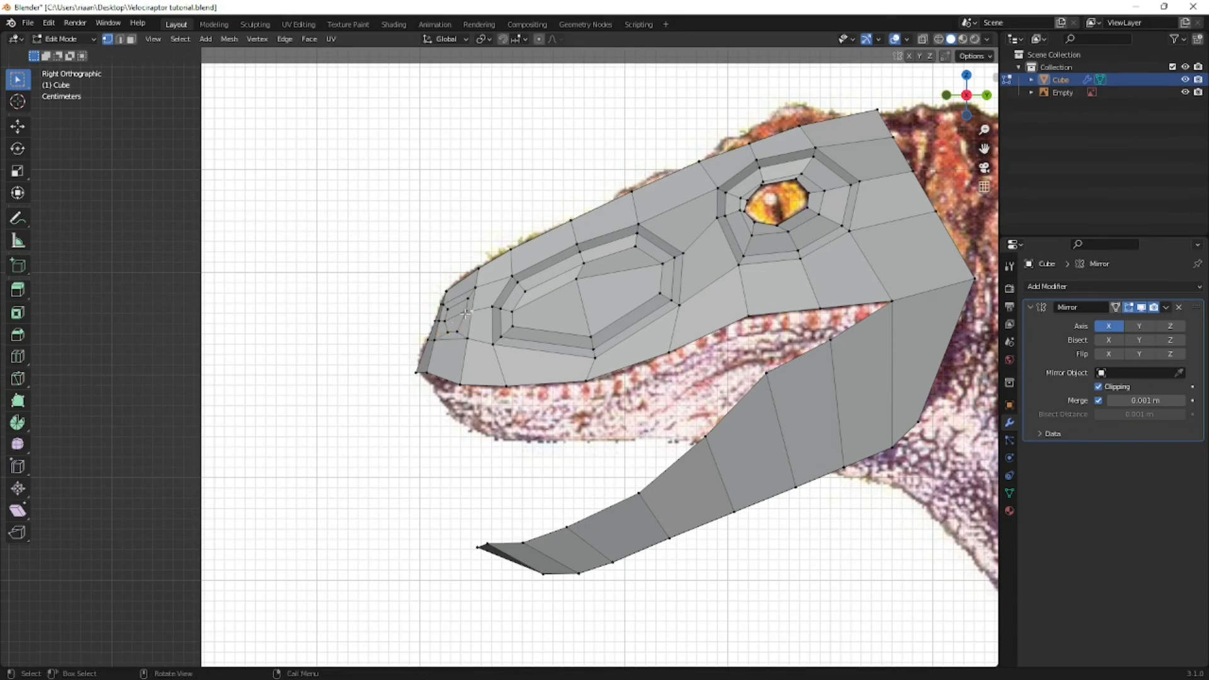
key(s)
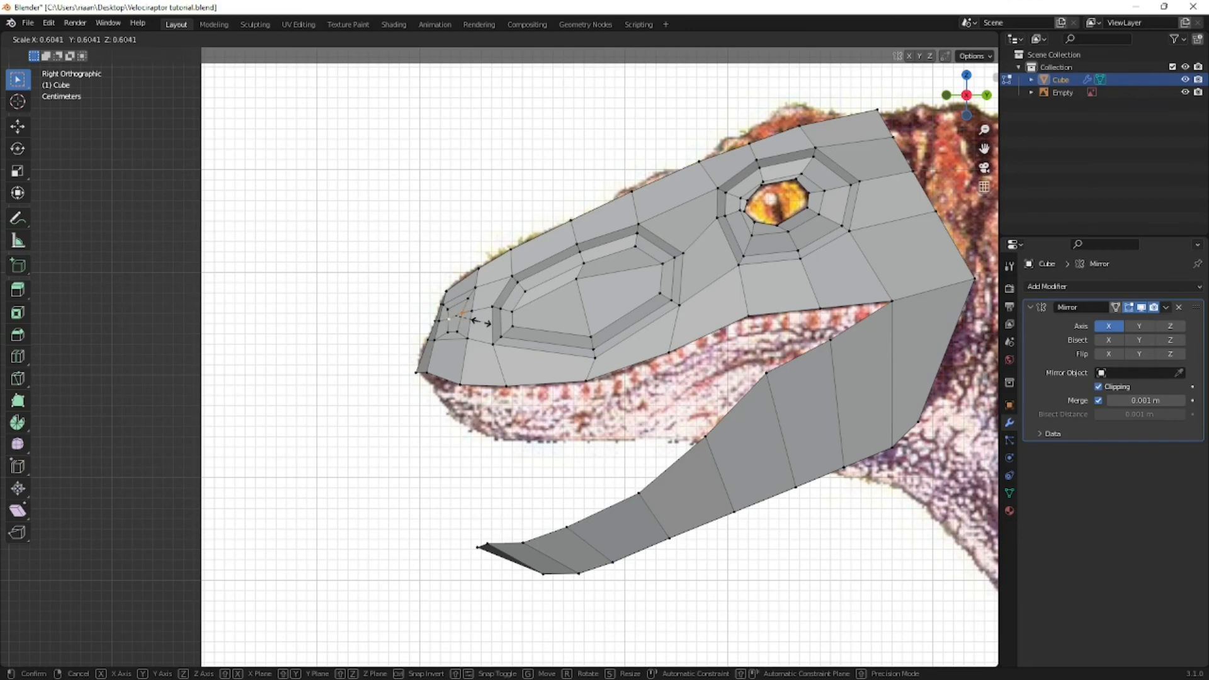
click(480, 312)
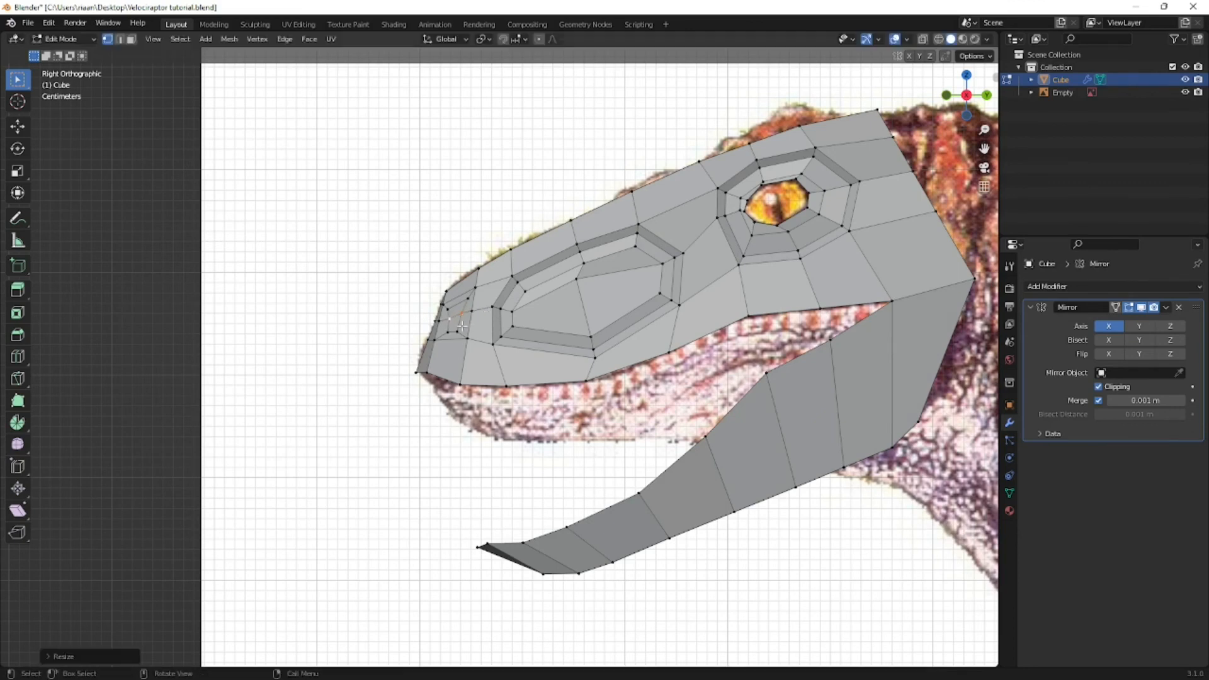
key(s)
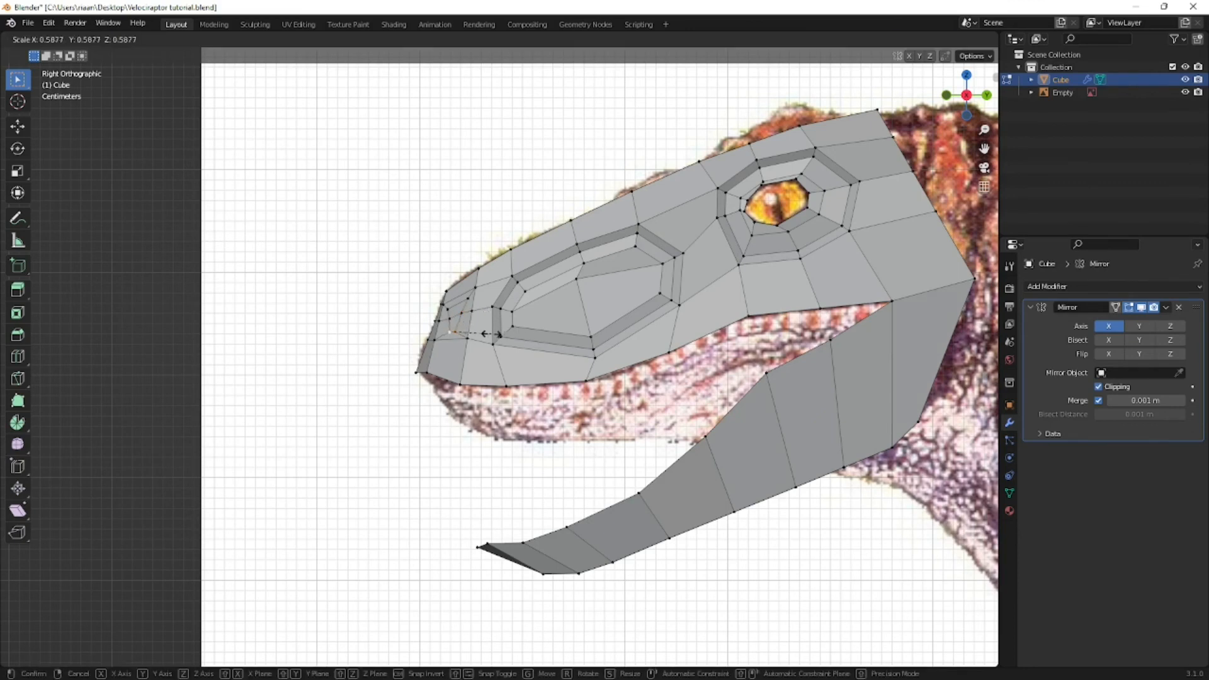
click(482, 335)
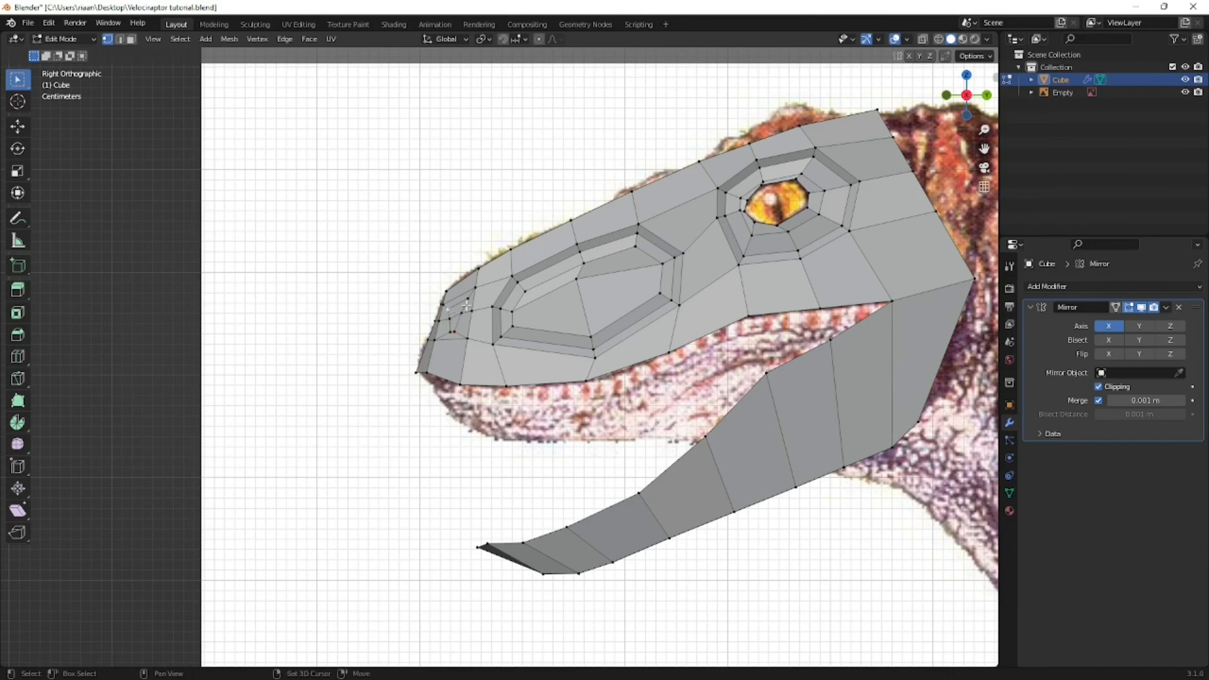
- Resize the nostril's upper and middle edges in side view, and reposition a nostril vertex
key(s)
click(490, 313)
key(s)
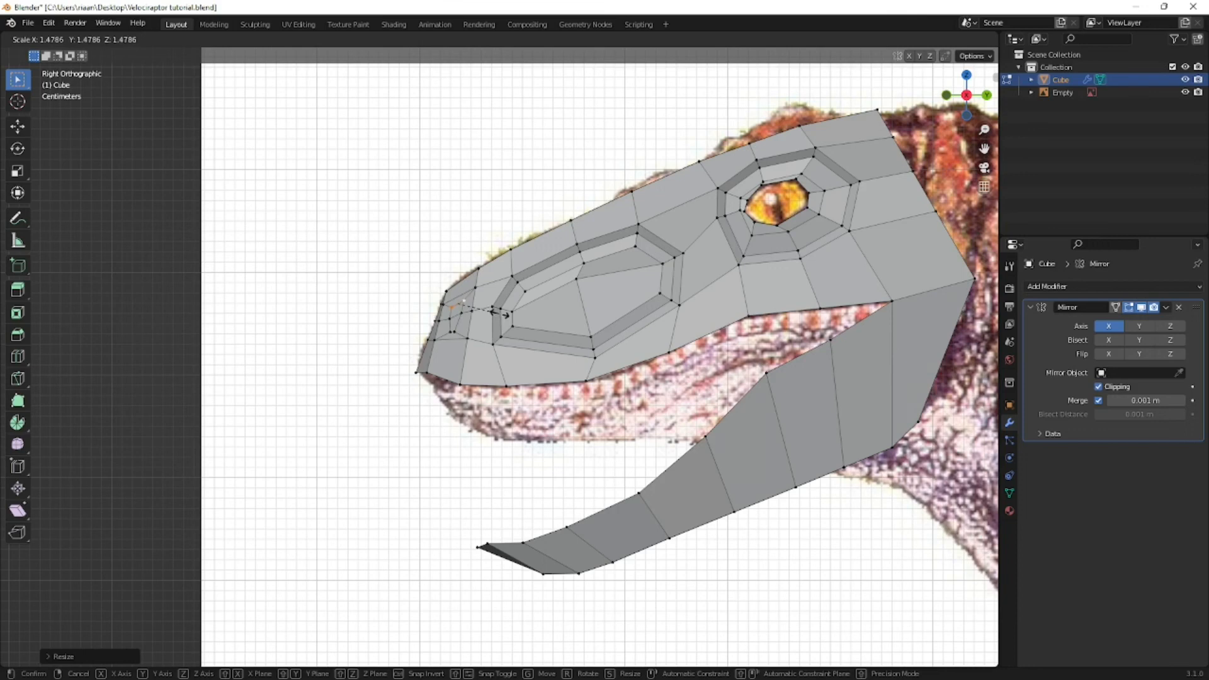
click(499, 313)
key(s)
click(500, 323)
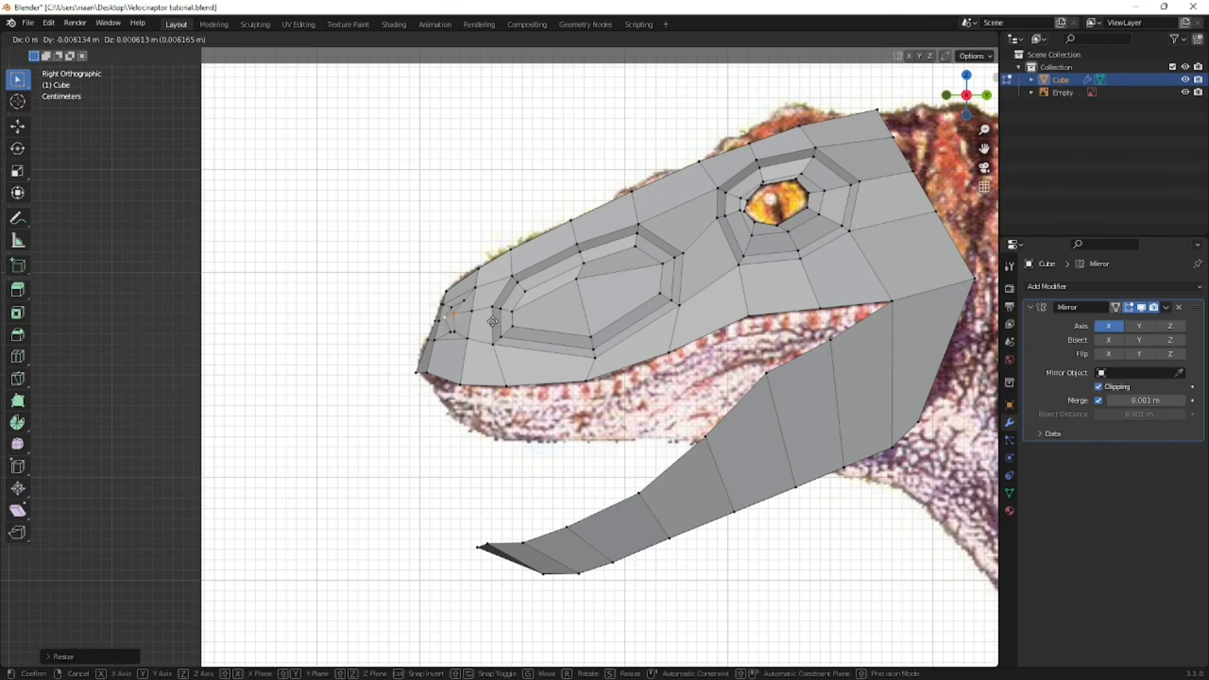
click(492, 322)
- Move the individual nostril vertices from an angled view to shape the opening into a curved outline
key(KP_1)
middle_drag(587, 342, 492, 330)
key(g)
click(522, 343)
key(g)
click(486, 340)
key(g)
click(466, 304)
key(g)
click(485, 302)
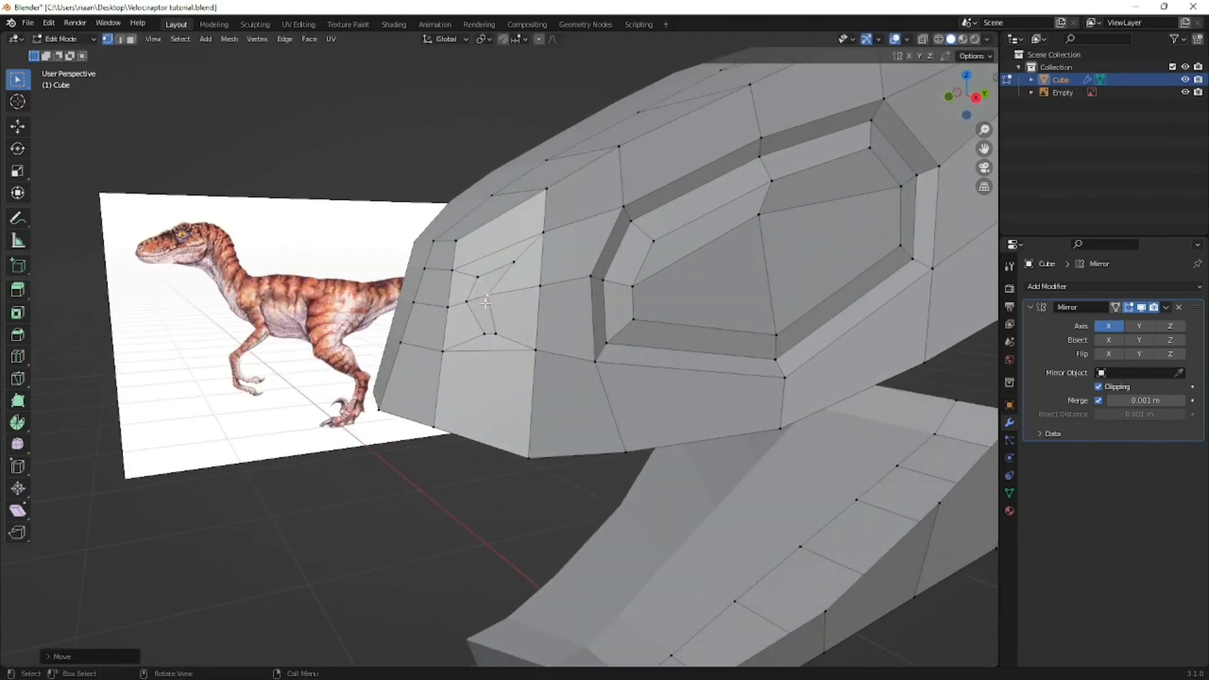
key(g)
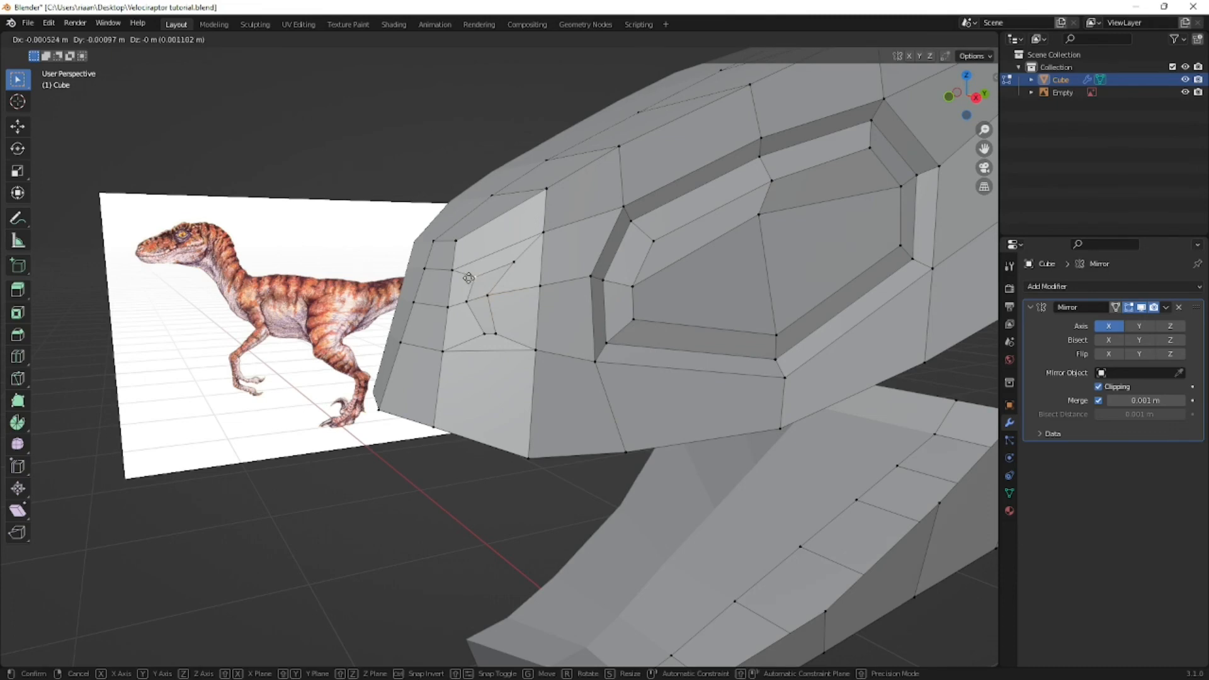
click(467, 272)
key(g)
click(498, 329)
- Extrude the nostril faces about 0.012 m inward along their normal in front view
middle_drag(498, 329, 584, 276)
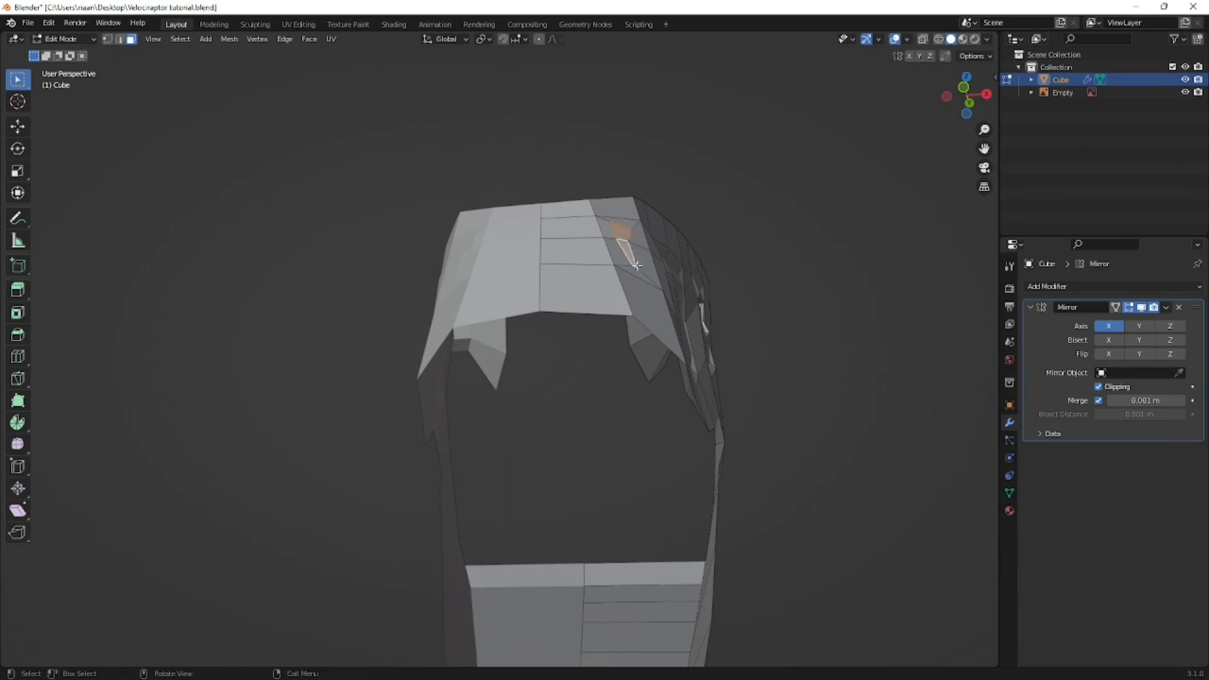
key(KP_1)
key(g)
key(z)
key(z)
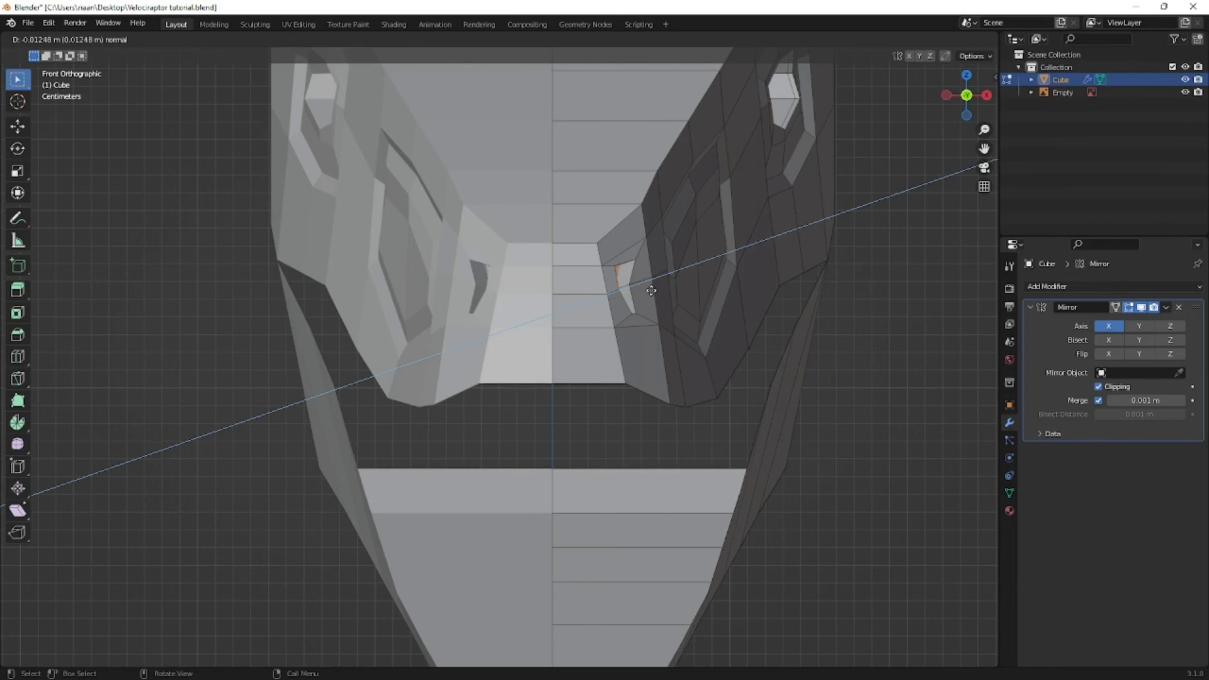
click(651, 291)
- Scale down the extruded nostril faces in top view with X-ray and reposition them inside the snout
key(alt+z)
key(KP_7)
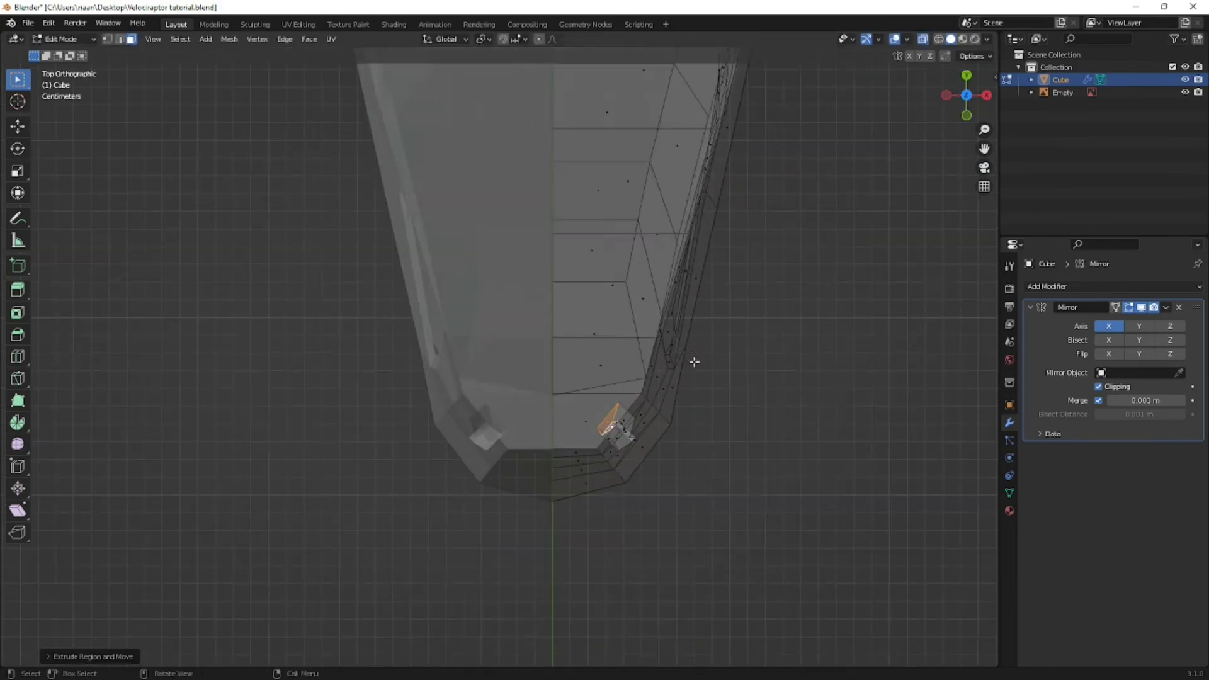
key(s)
click(636, 390)
key(g)
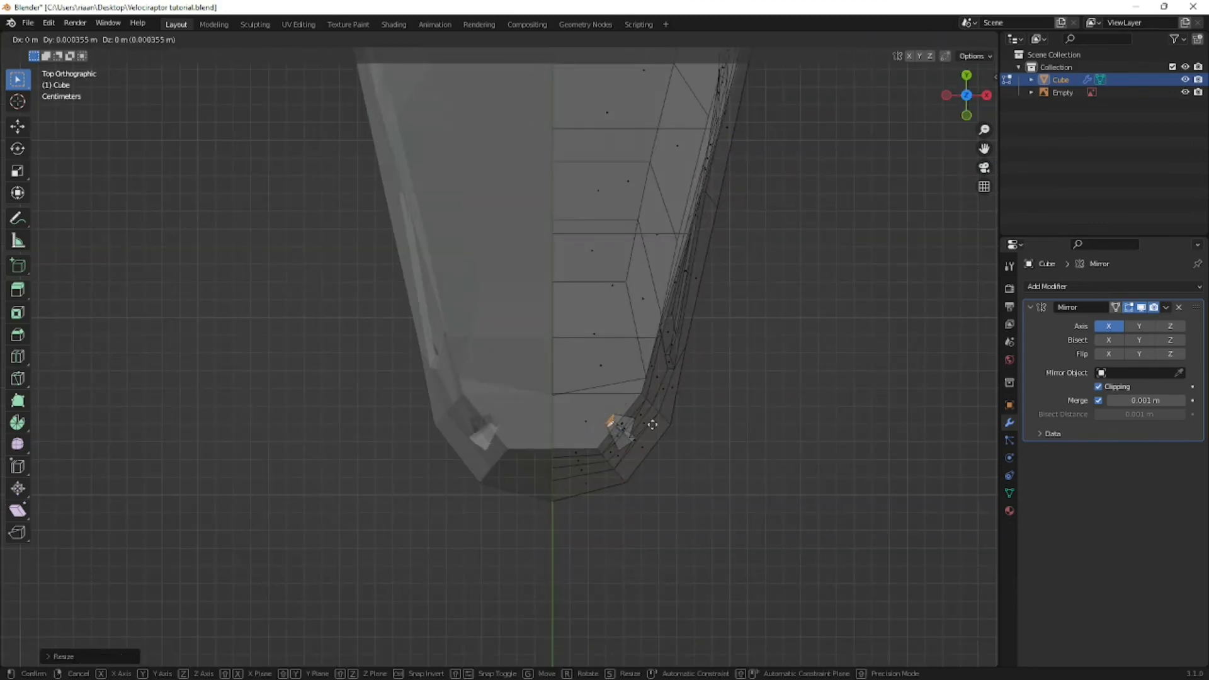
click(661, 382)
middle_drag(670, 418, 625, 332)
- Move the inner nostril faces about 0.018 m toward the snout's centre in top view with X-ray
key(KP_7)
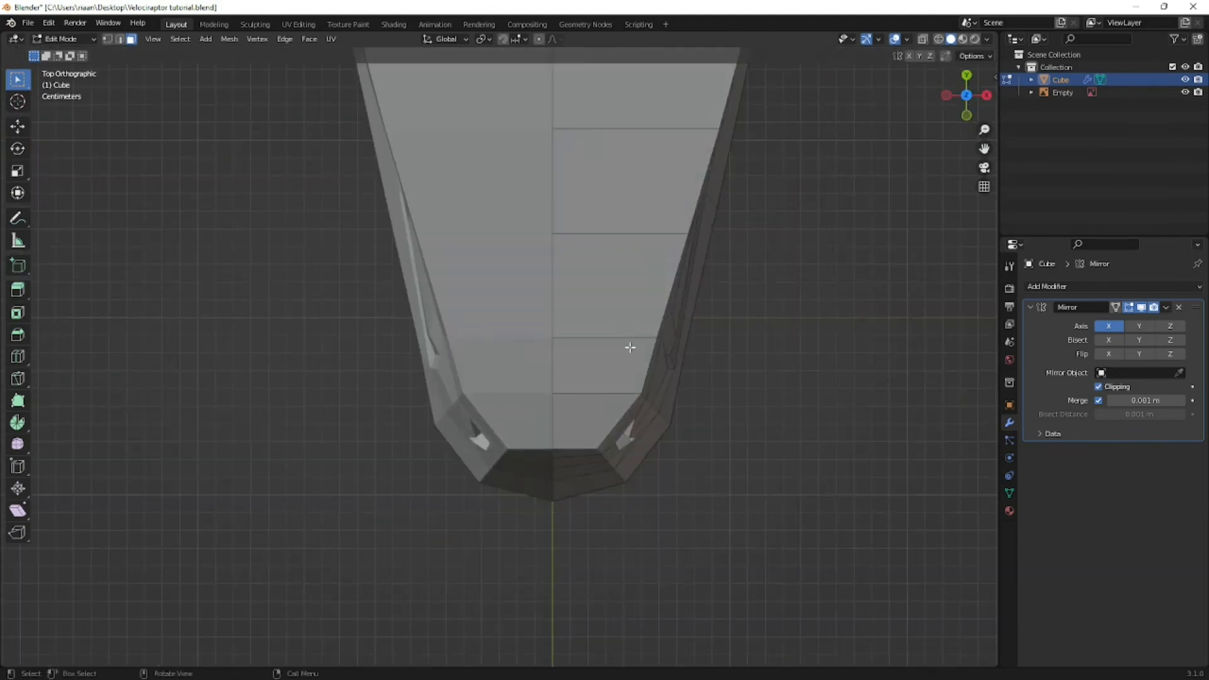
key(alt+z)
click(628, 427)
key(g)
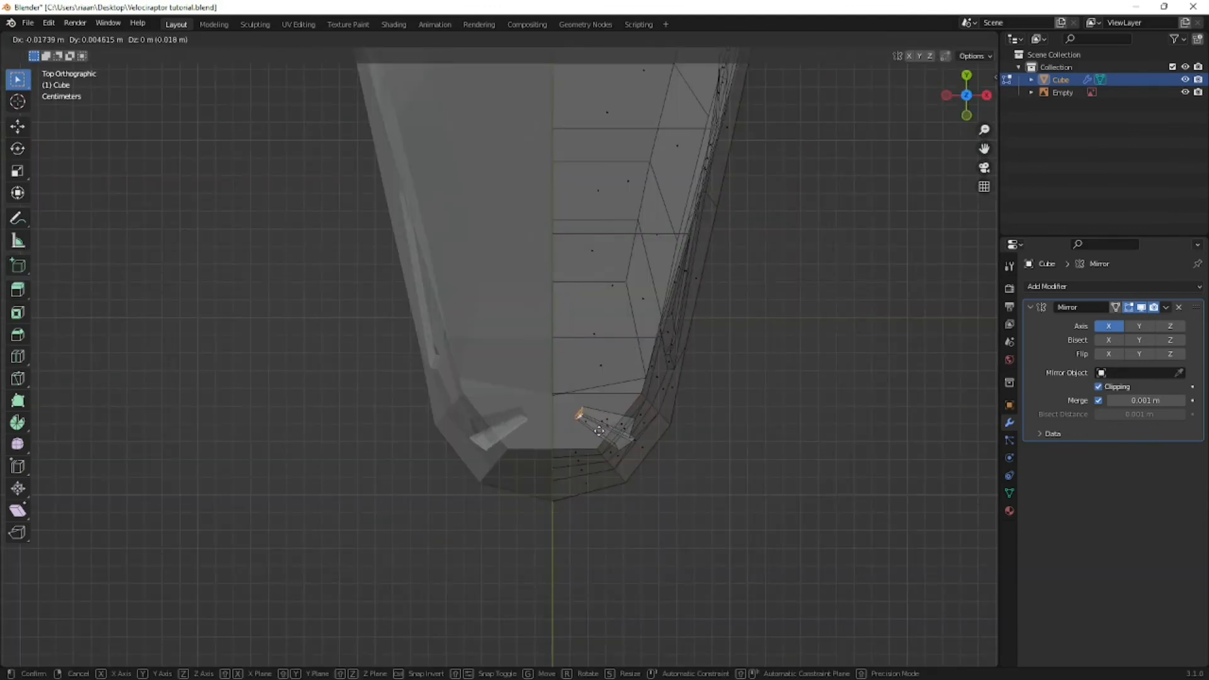
click(599, 431)
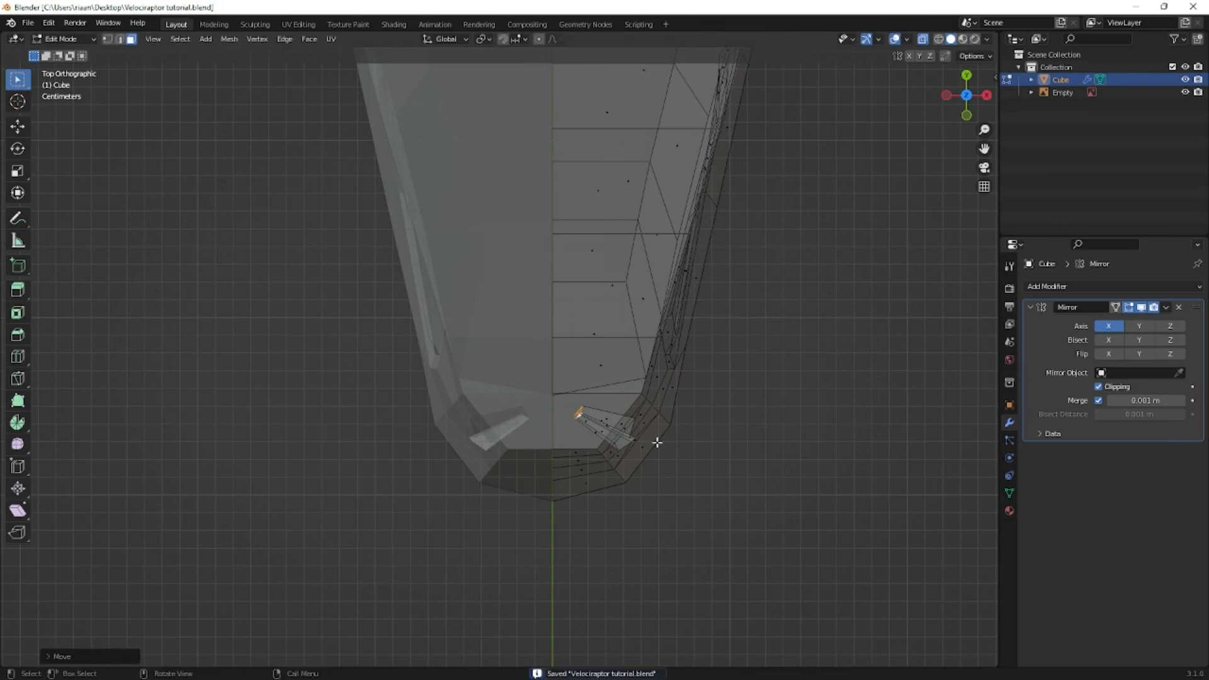
- Examine the nostril and the whole raptor mesh in Object Mode from several angles
key(alt+z)
mouse_move(657, 442)
middle_down()
mouse_move(527, 313)
mouse_move(683, 319)
mouse_move(503, 322)
mouse_move(680, 312)
mouse_move(683, 294)
mouse_move(642, 305)
middle_up()
key(Tab)
scroll(583, 313, down, 5)
scroll(592, 324, up, 4)
scroll(504, 321, down, 4)
scroll(643, 309, down, 2)
scroll(593, 396, up, 5)
middle_drag(593, 395, 494, 418)
scroll(418, 437, up, 5)
middle_drag(401, 439, 585, 424)
scroll(585, 423, down, 4)
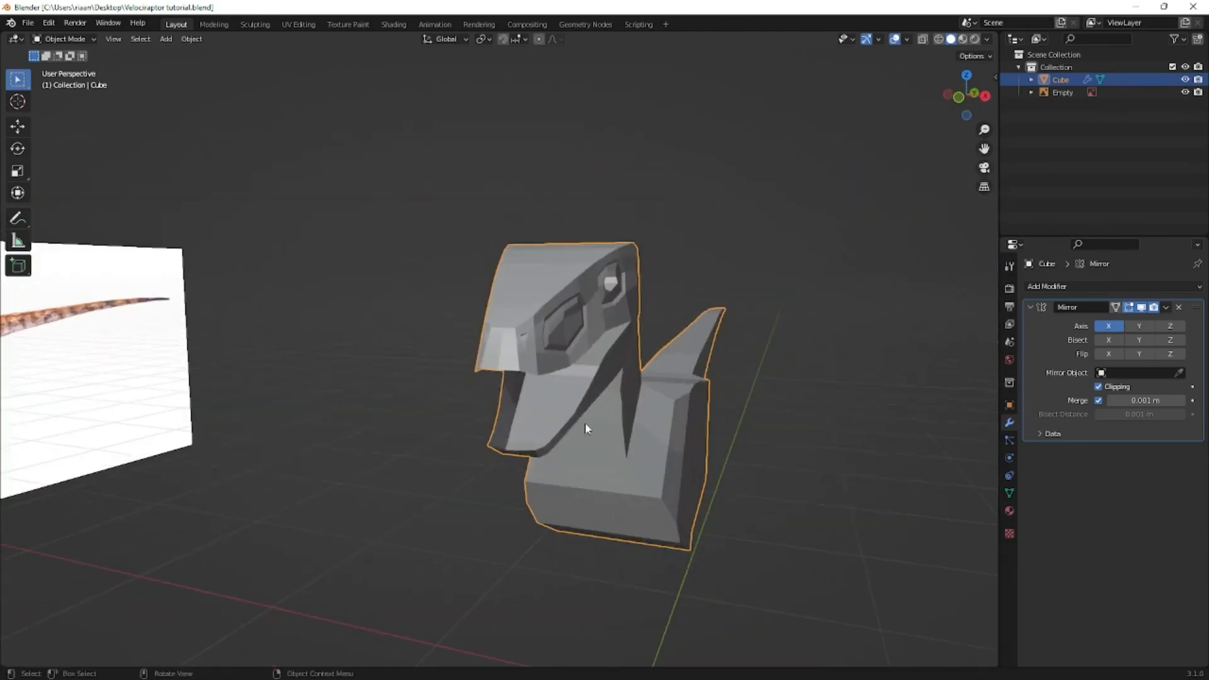
- Collapse the Mirror modifier's settings and bring the raptor's head into a close side-on view
click(822, 328)
click(1031, 308)
middle_drag(824, 351, 759, 342)
scroll(795, 341, up, 2)
click(785, 342)
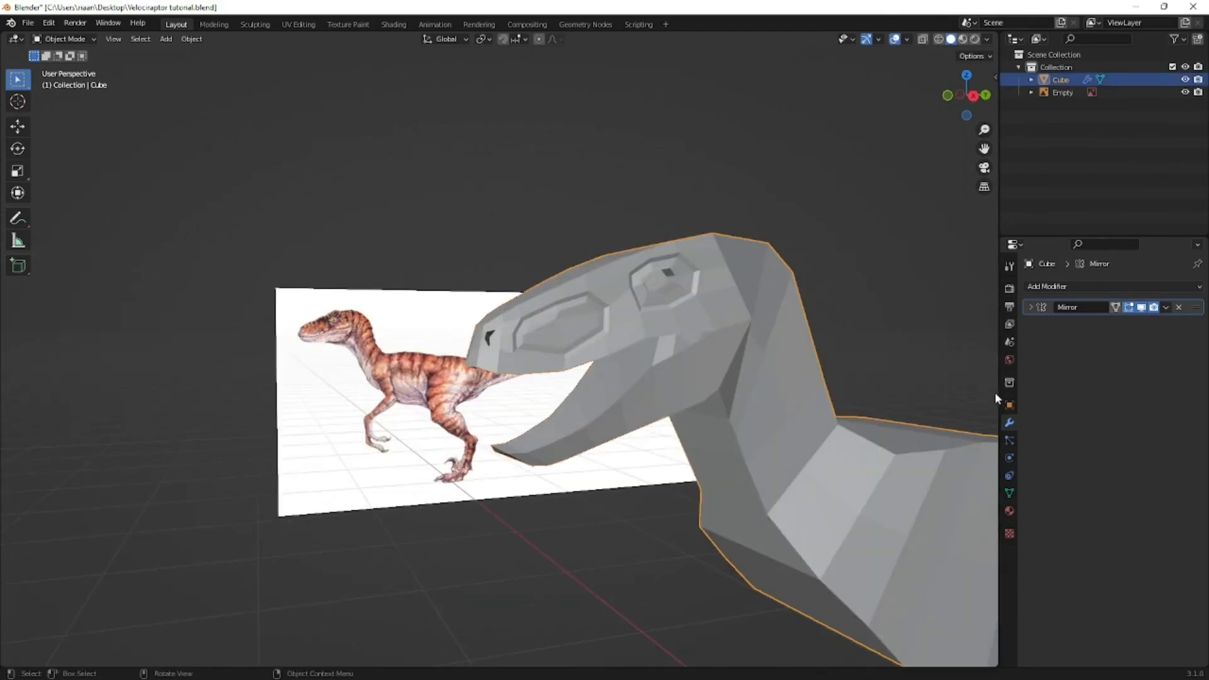
click(1038, 288)
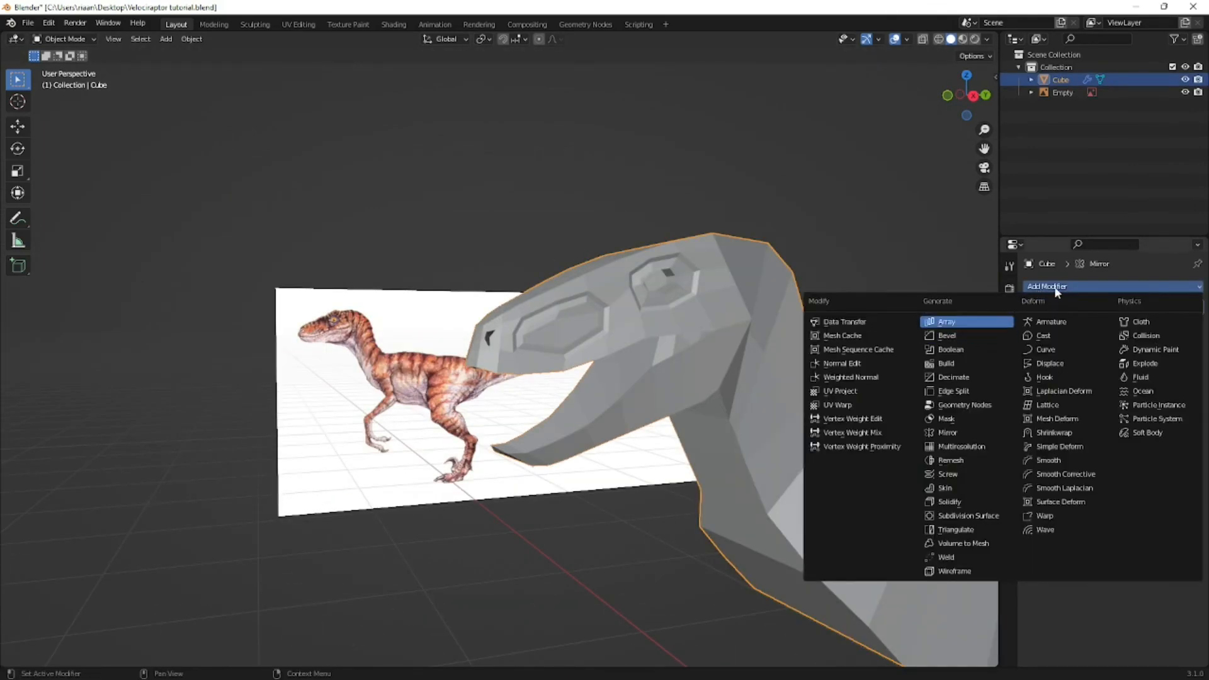
click(948, 434)
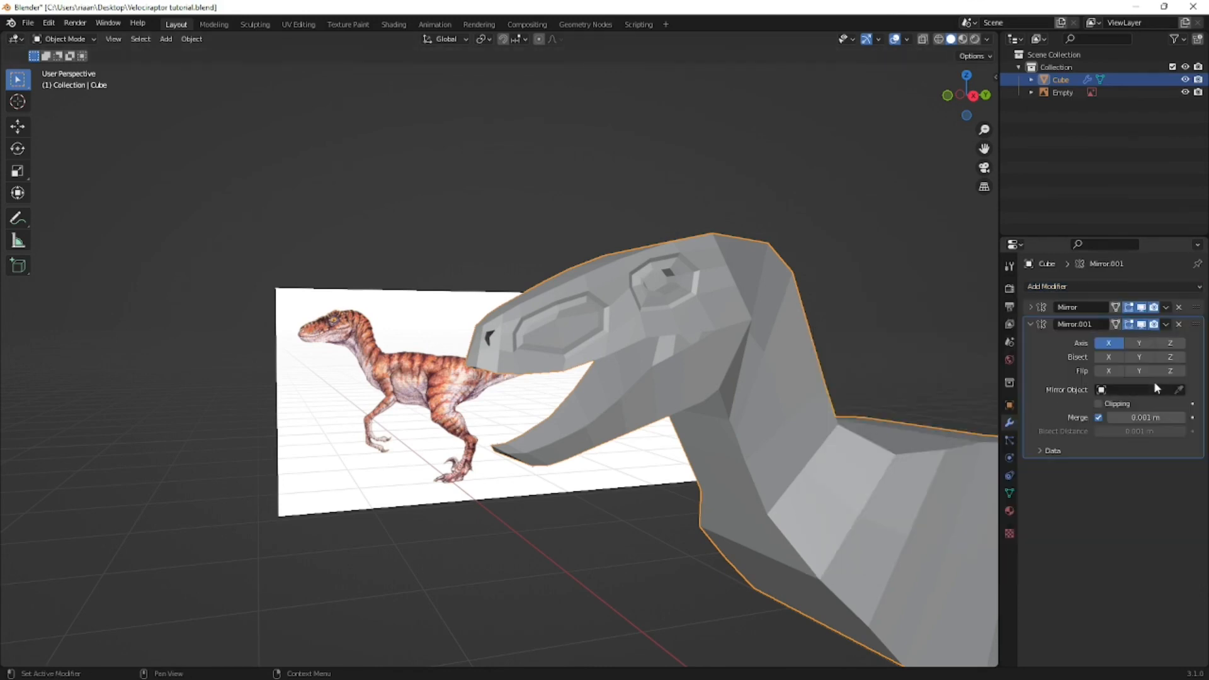
click(1180, 325)
- Add a Subdivision Surface modifier with 2 viewport levels to the raptor and shade it smooth
click(1079, 288)
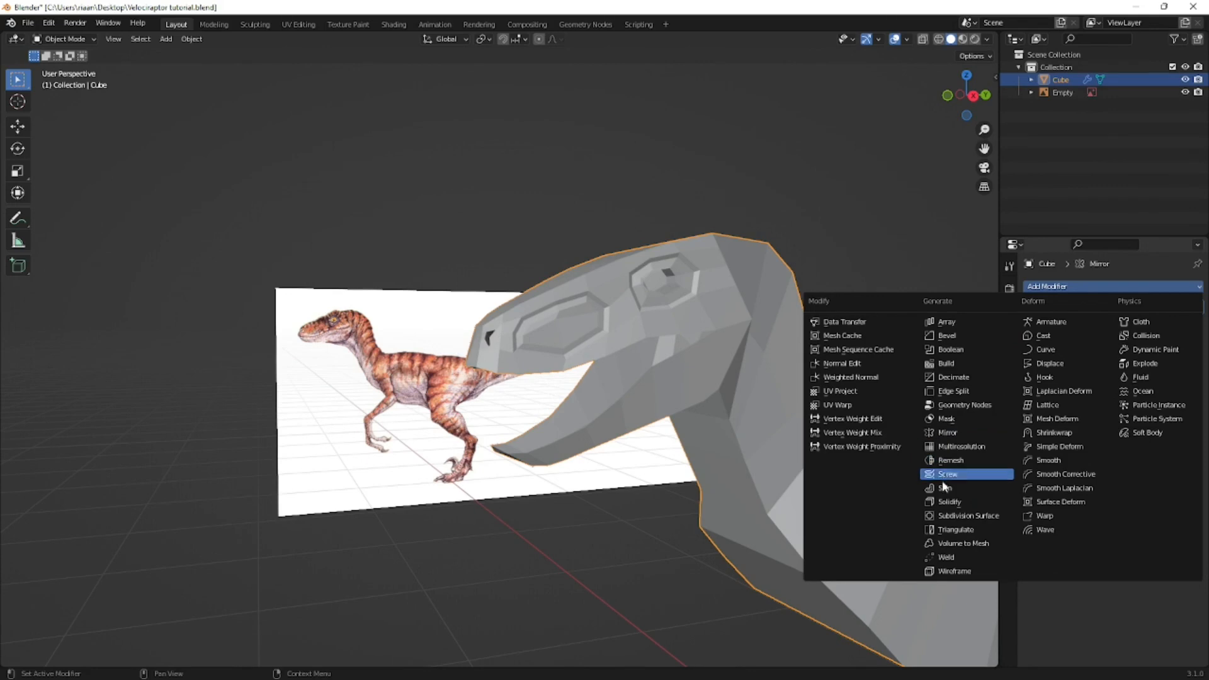
click(948, 516)
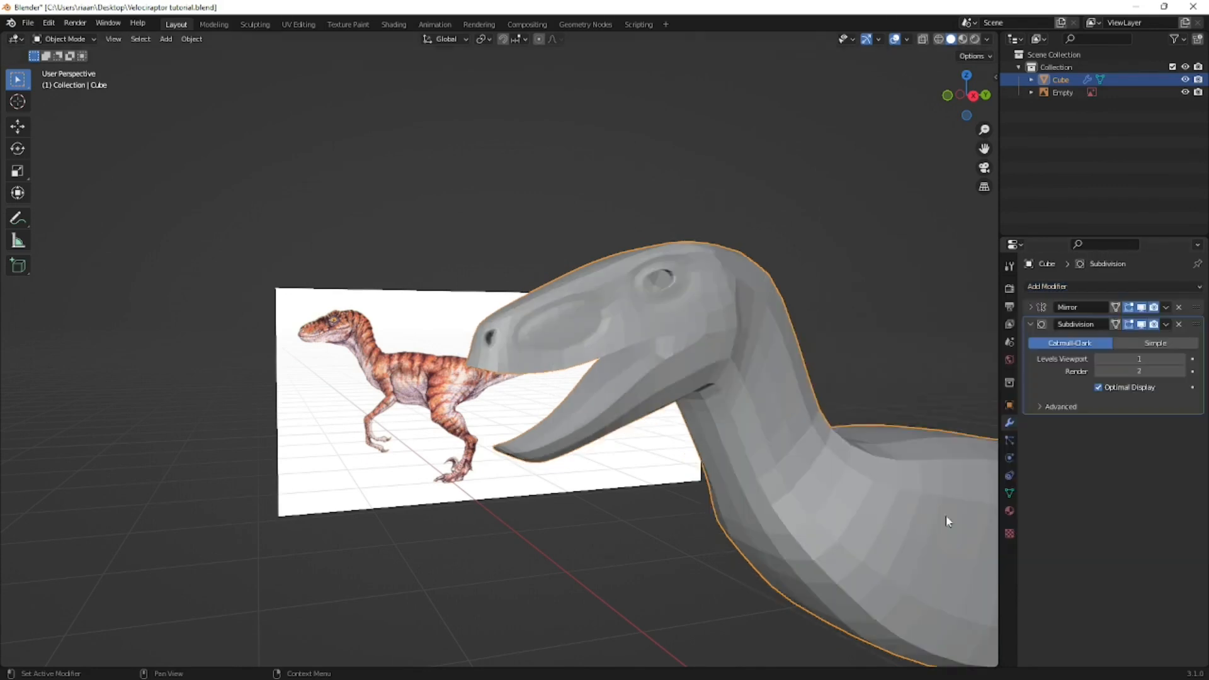
key(ctrl+2)
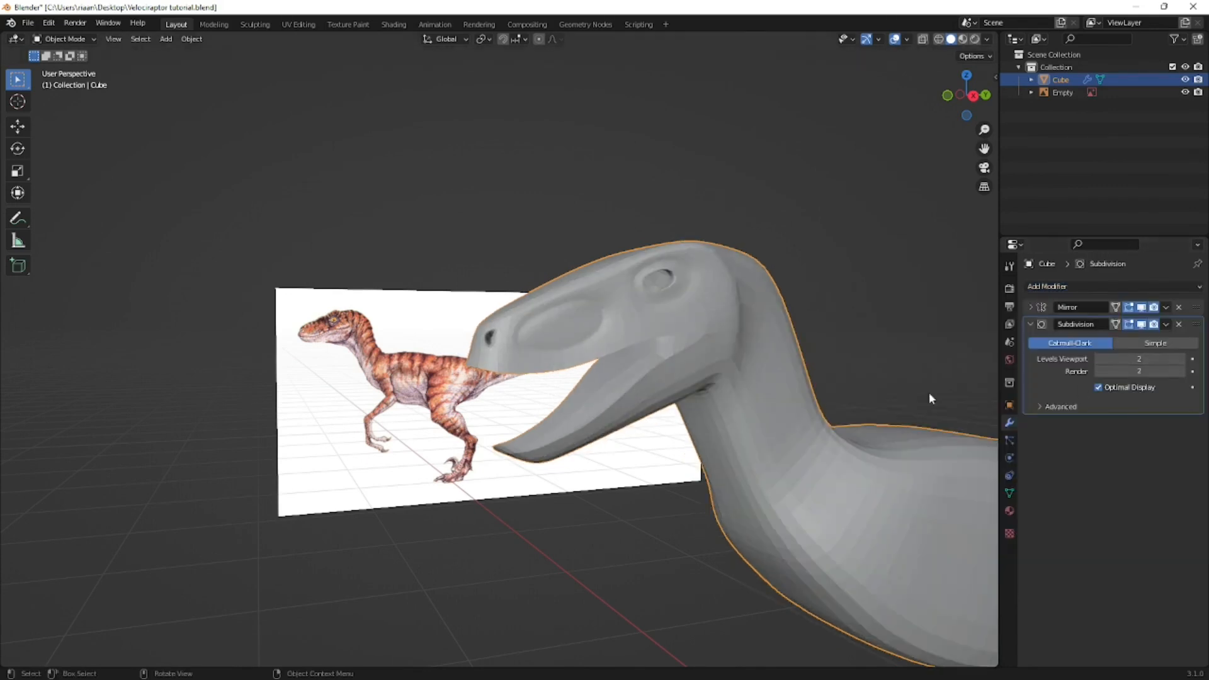
right_click(754, 389)
click(754, 389)
- Deselect the raptor and examine the smoothed model in perspective, side and front views
middle_drag(771, 373, 679, 388)
click(325, 253)
middle_drag(325, 254, 468, 286)
scroll(542, 302, up, 3)
scroll(504, 288, down, 3)
key(KP_5)
key(KP_3)
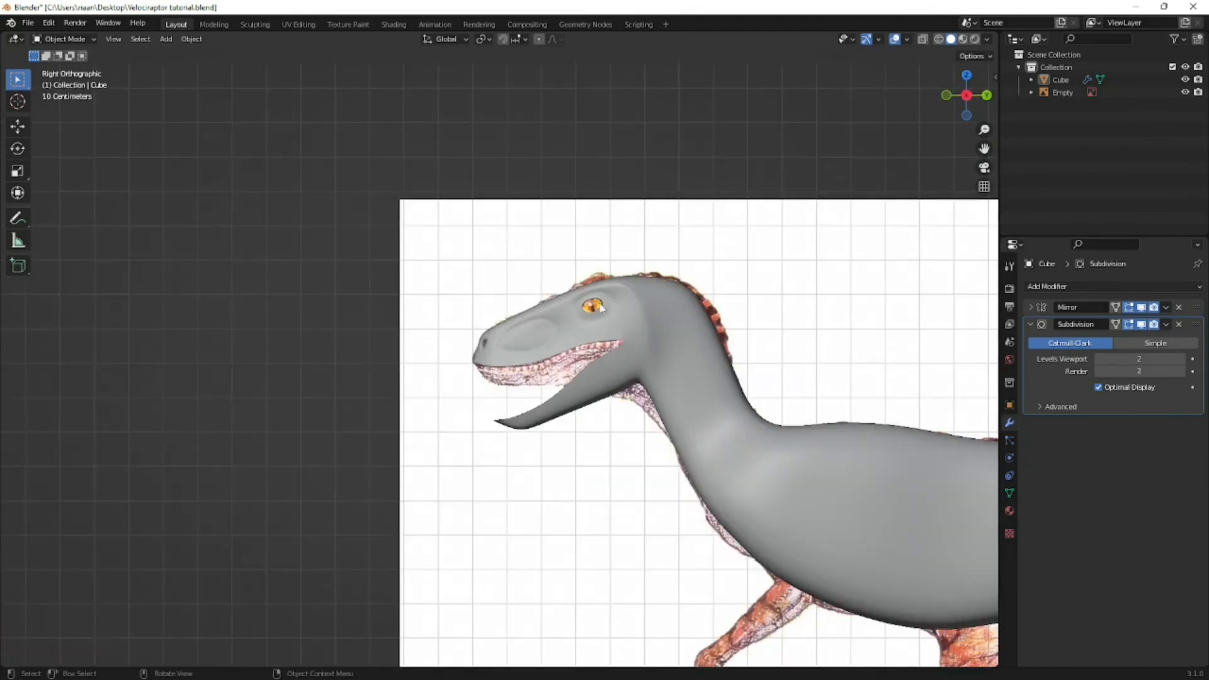
key(KP_1)
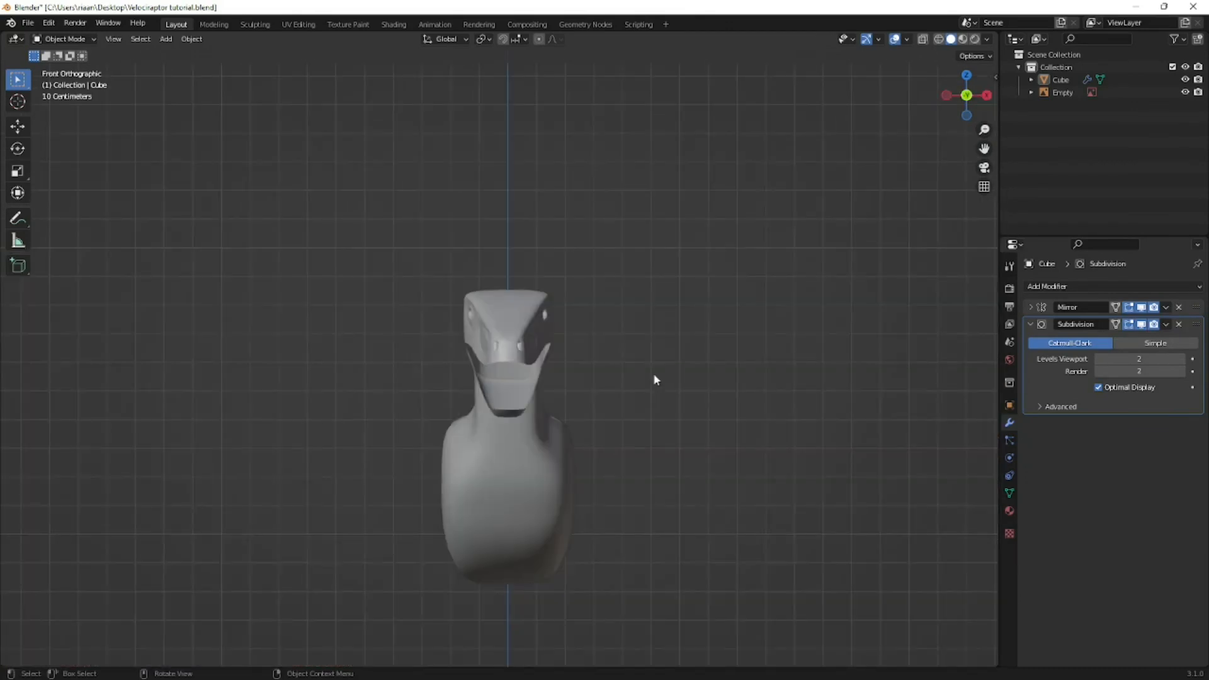
- Check the smoothed head and body up close and from a distance, and save the file
scroll(636, 380, up, 2)
middle_drag(637, 379, 540, 377)
scroll(442, 400, up, 4)
scroll(441, 401, down, 5)
key(ctrl+s)
middle_drag(607, 322, 581, 293)
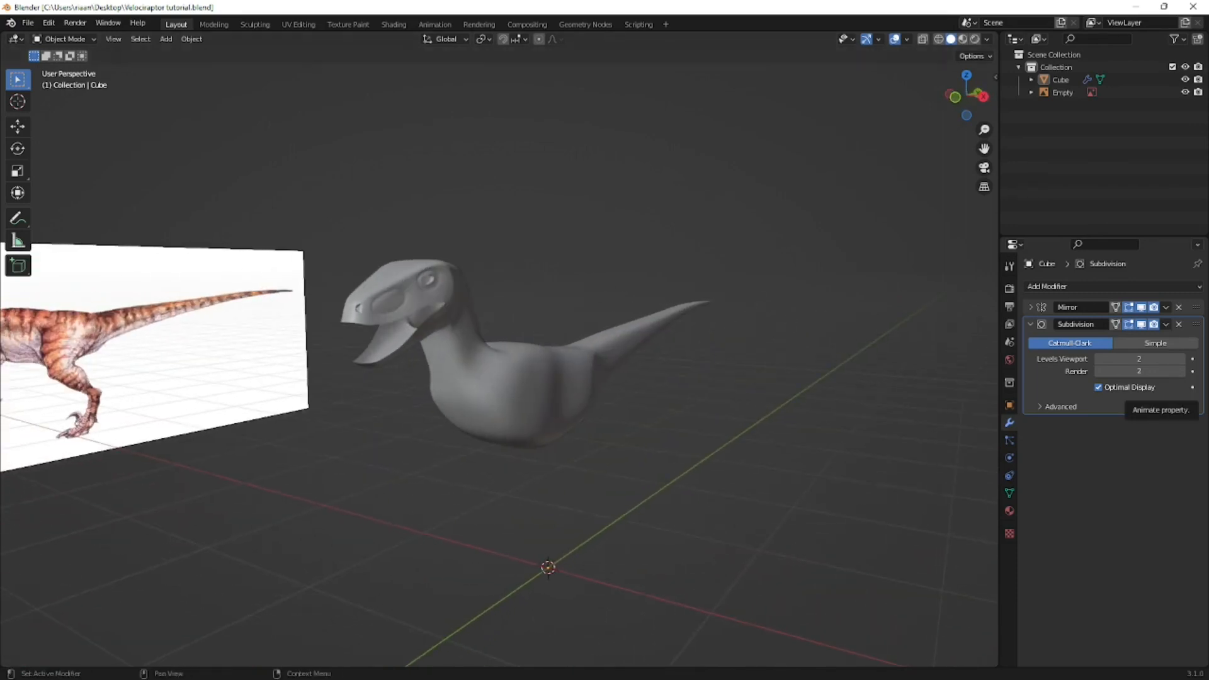